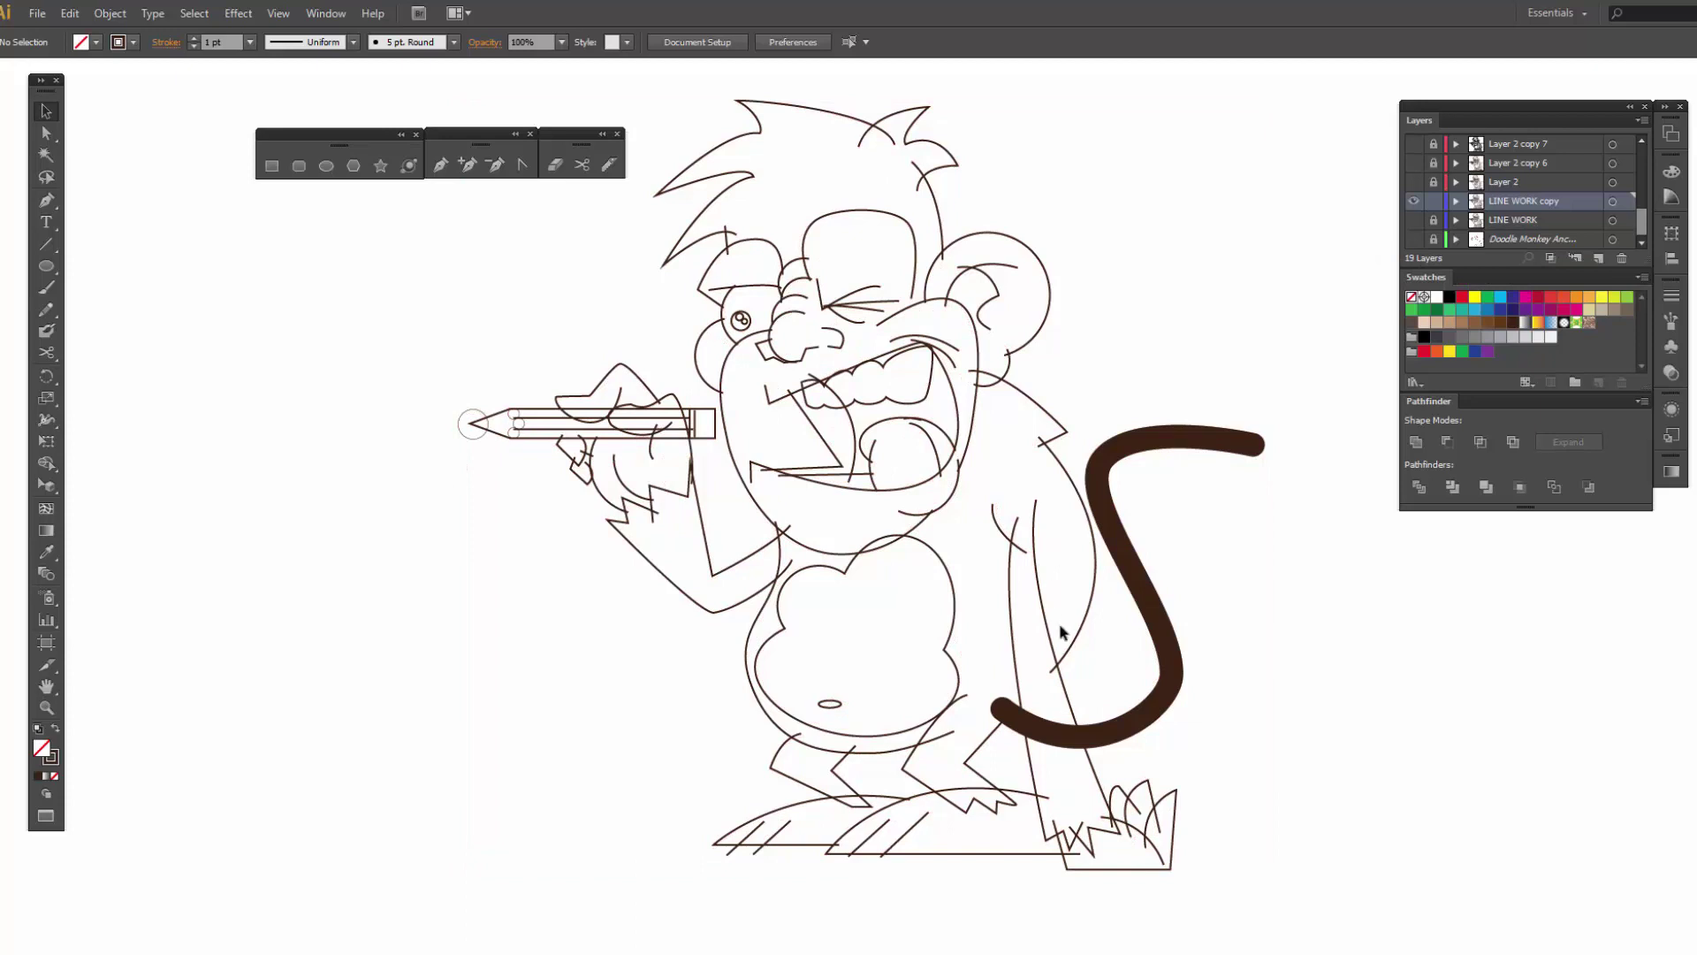
- Open the user-defined Cartoon Brushes library
left_click(1671, 320)
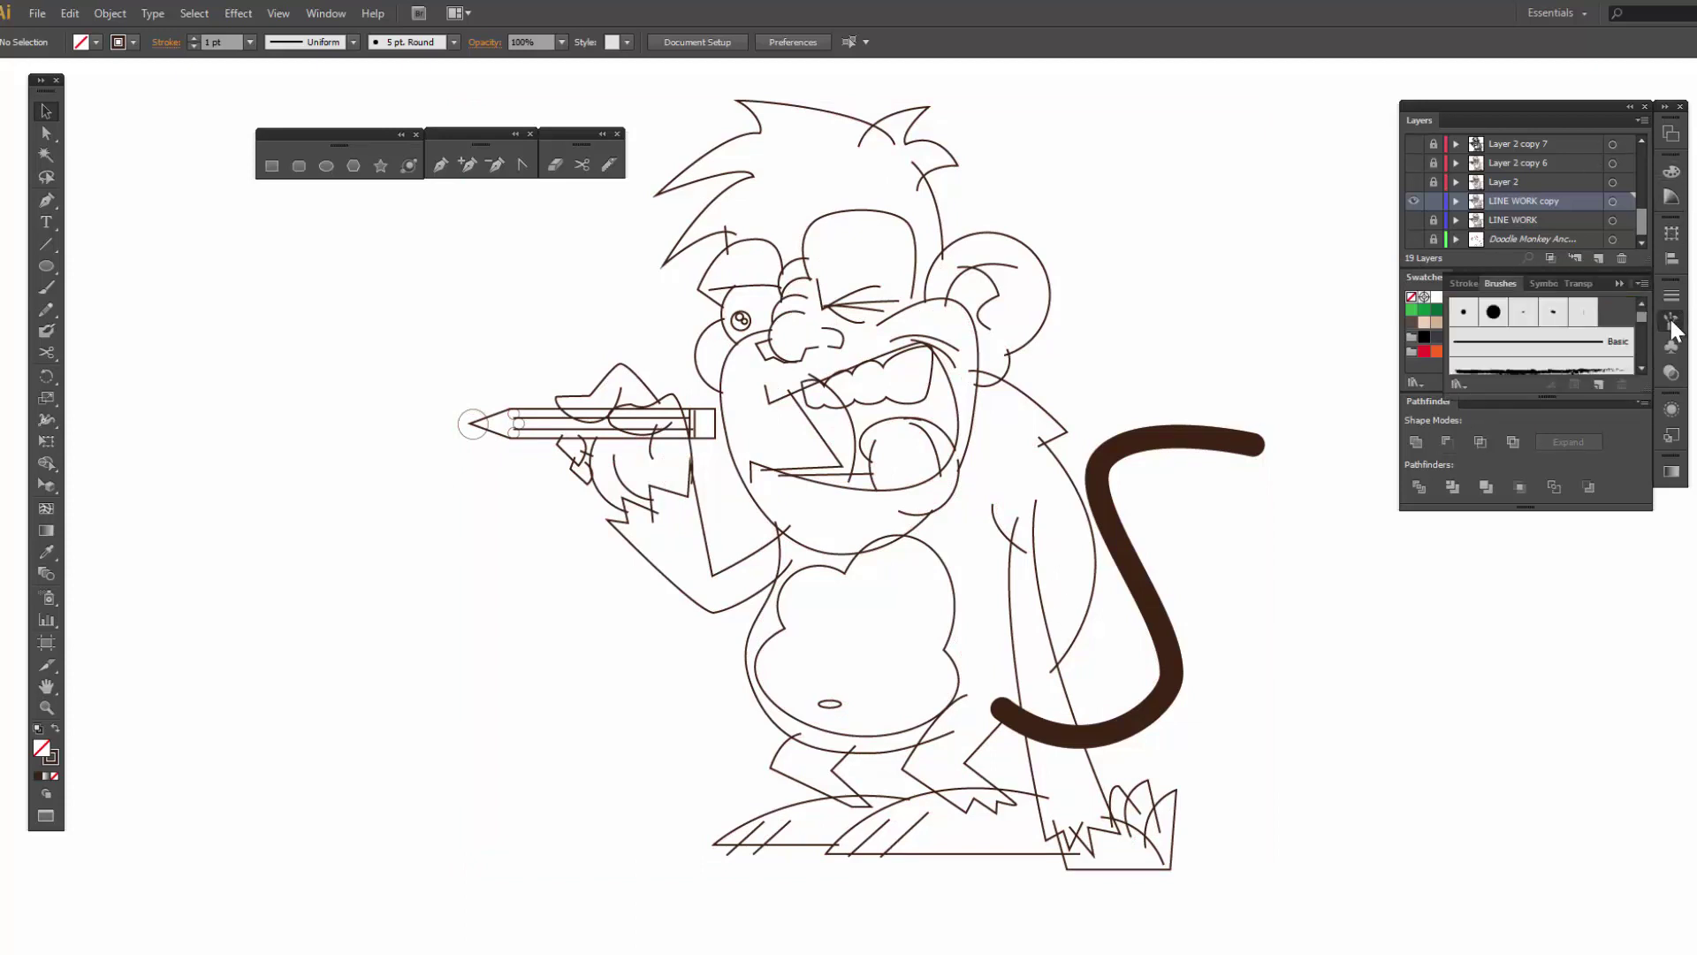
left_click(1459, 385)
mouse_move(1485, 640)
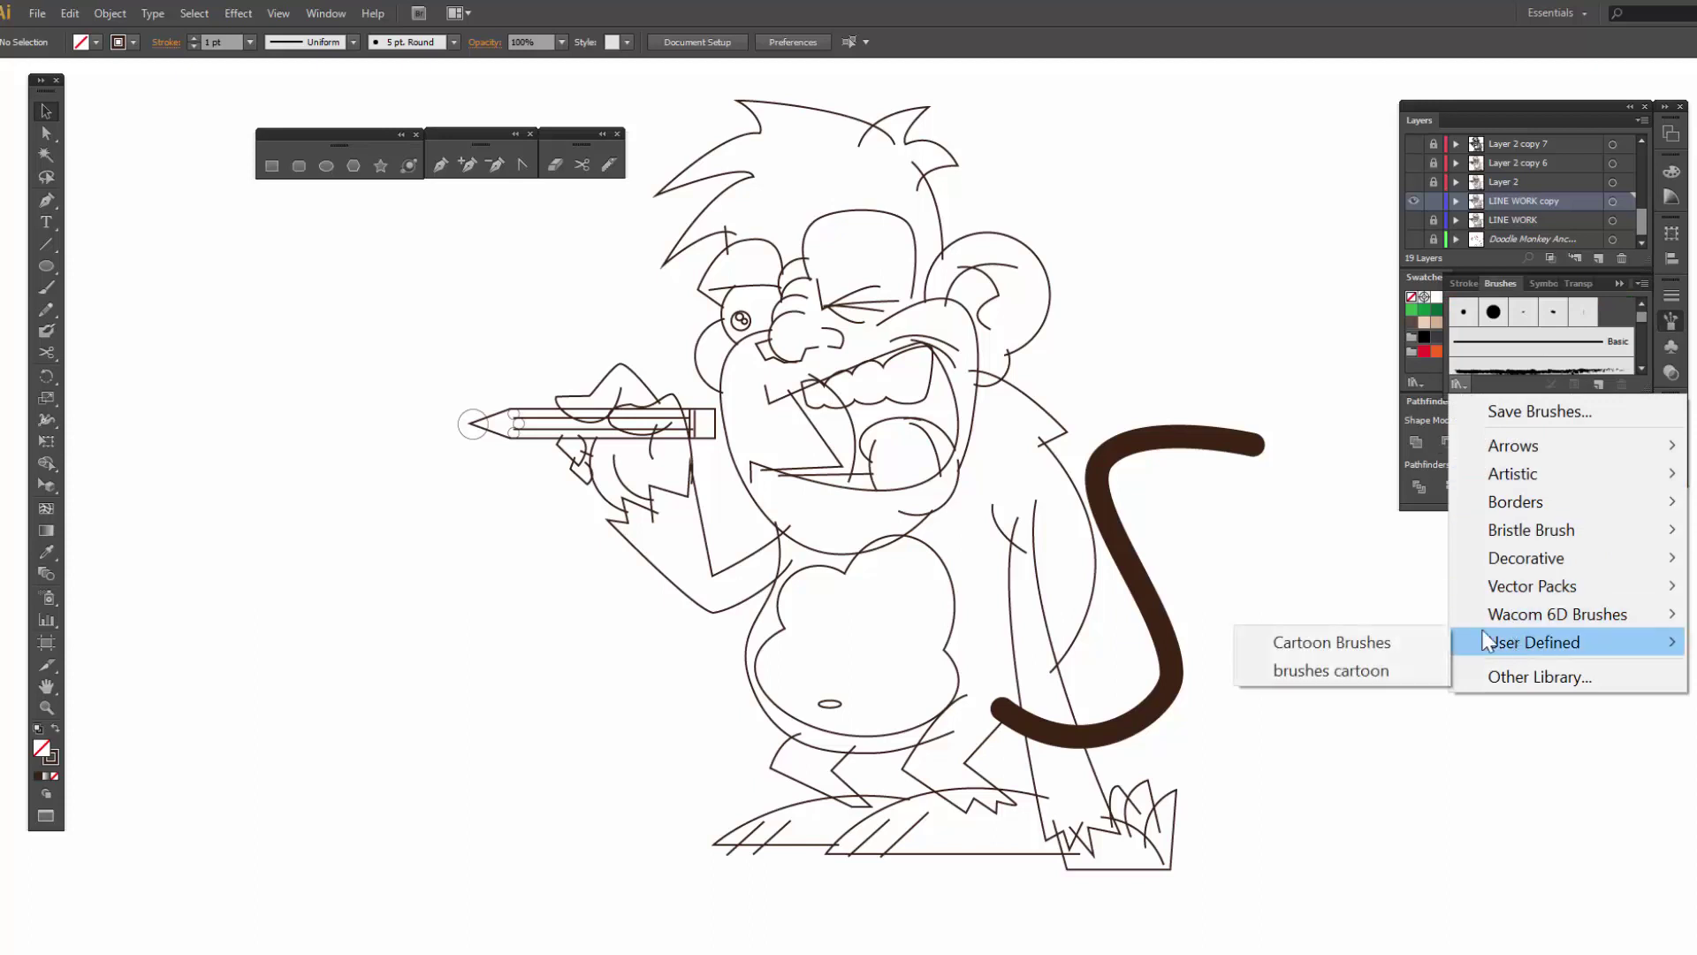
left_click(1329, 641)
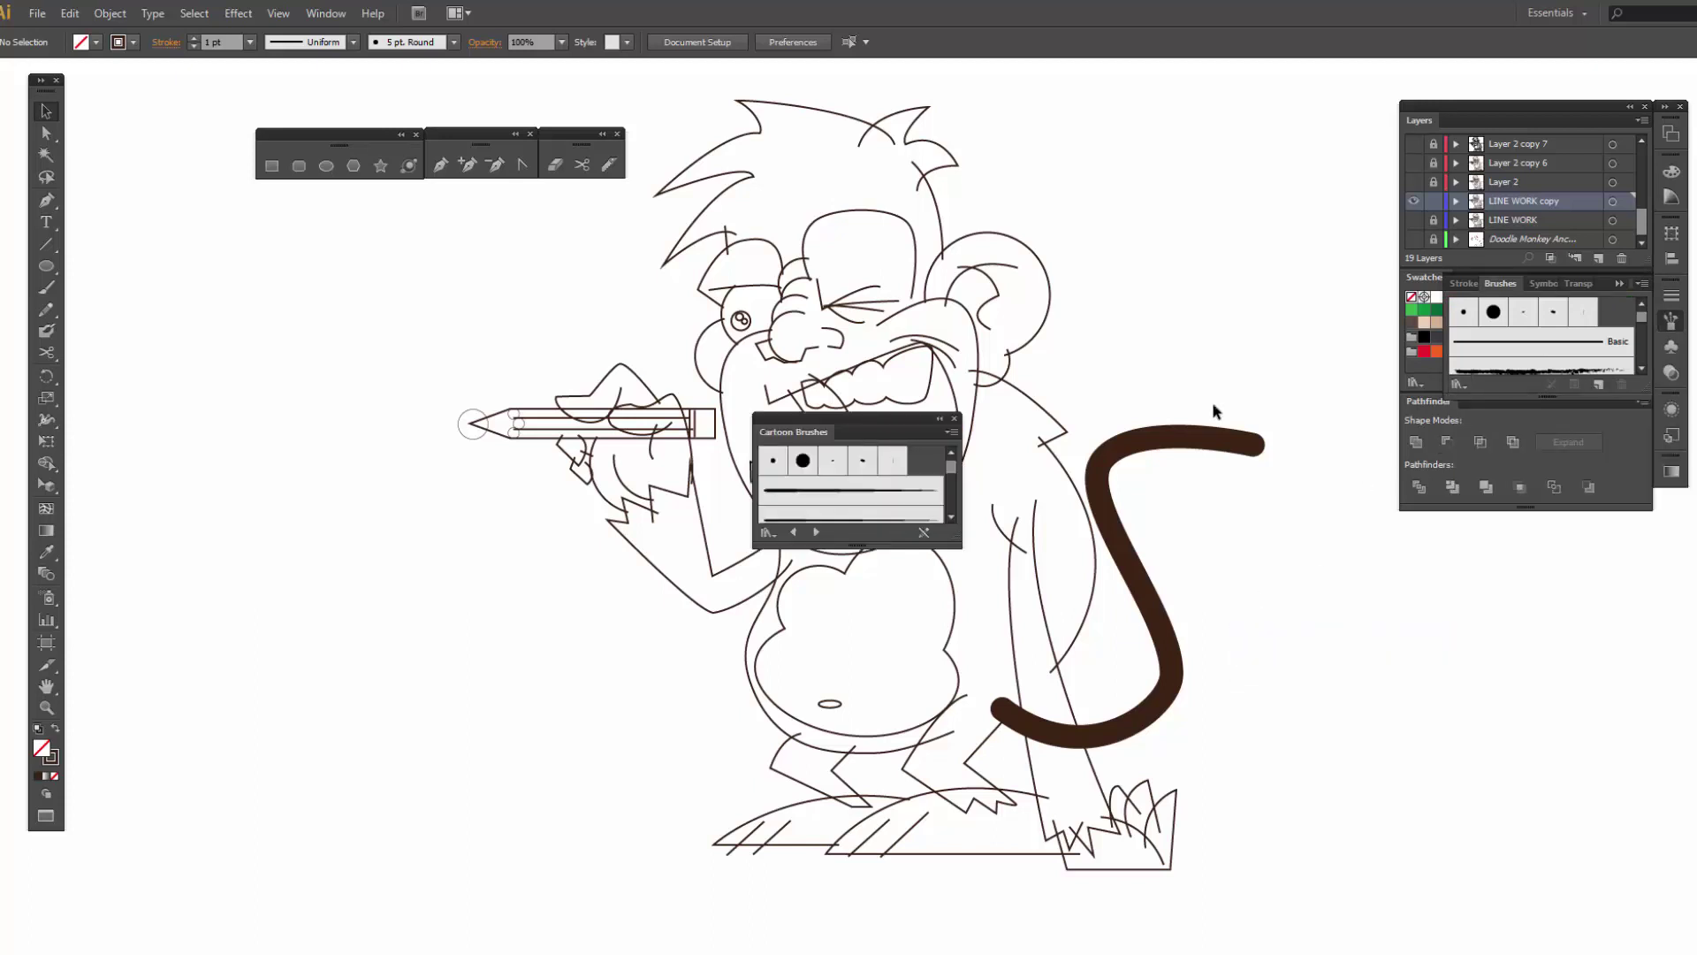
- Dock the Cartoon Brushes library beside the Swatches and enlarge it so all its art brushes show
left_click(1621, 281)
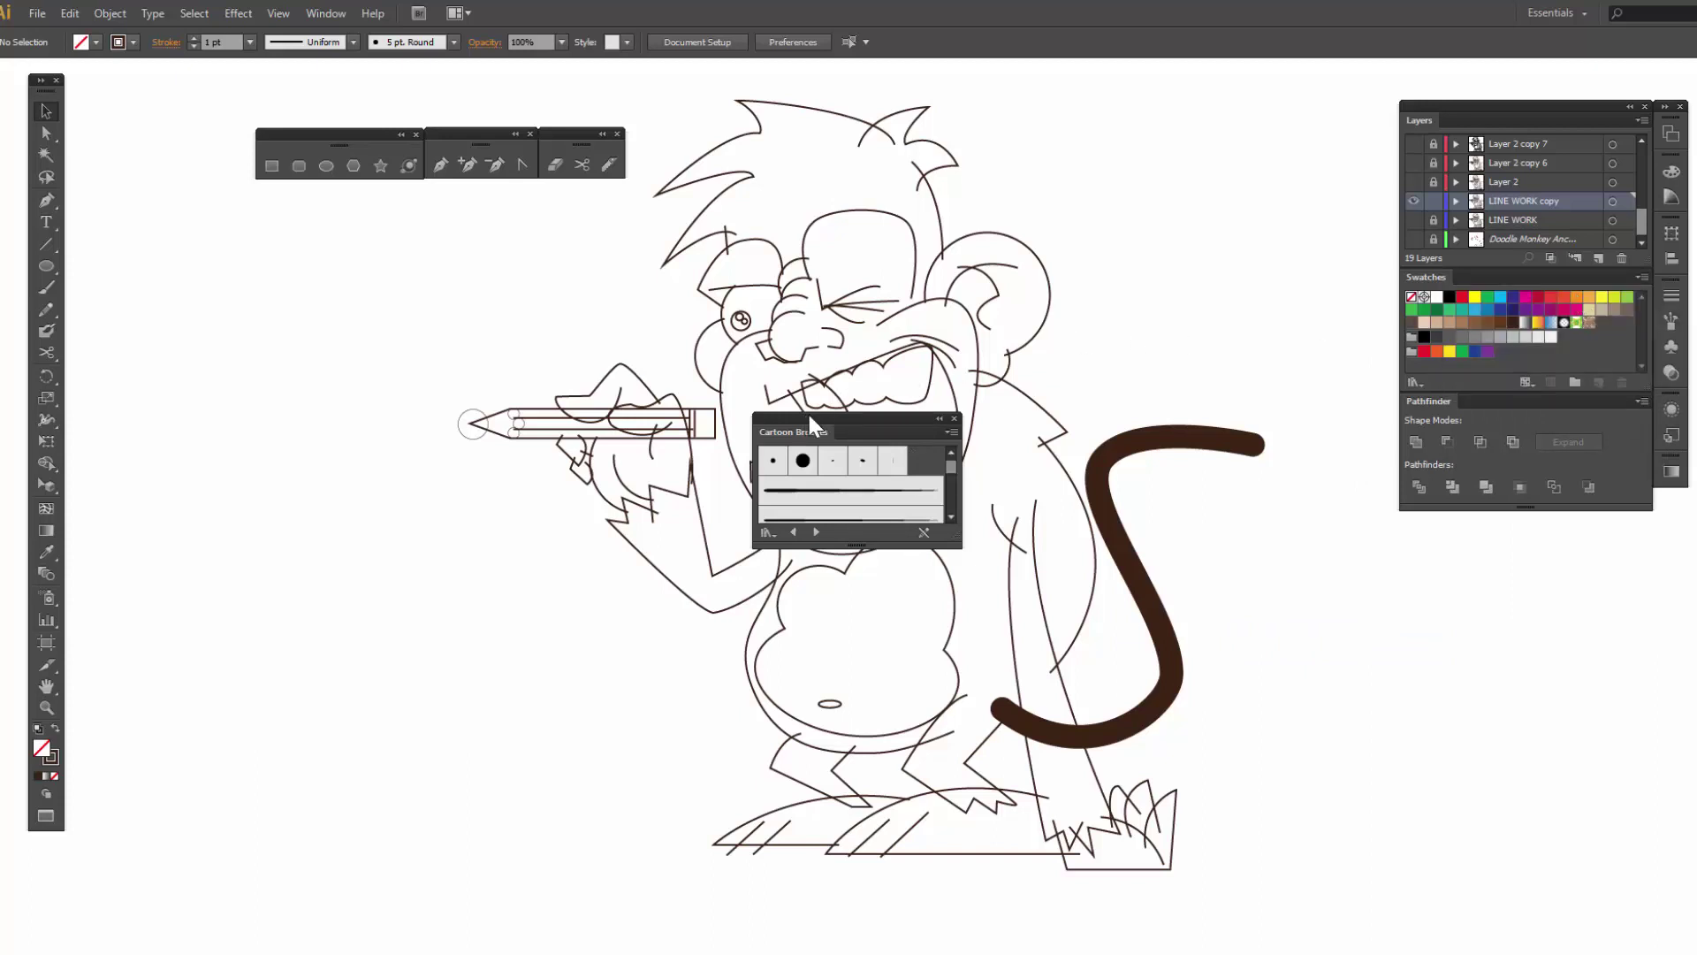
mouse_move(809, 412)
left_mouse_down()
mouse_move(1514, 274)
mouse_move(1494, 277)
left_mouse_up()
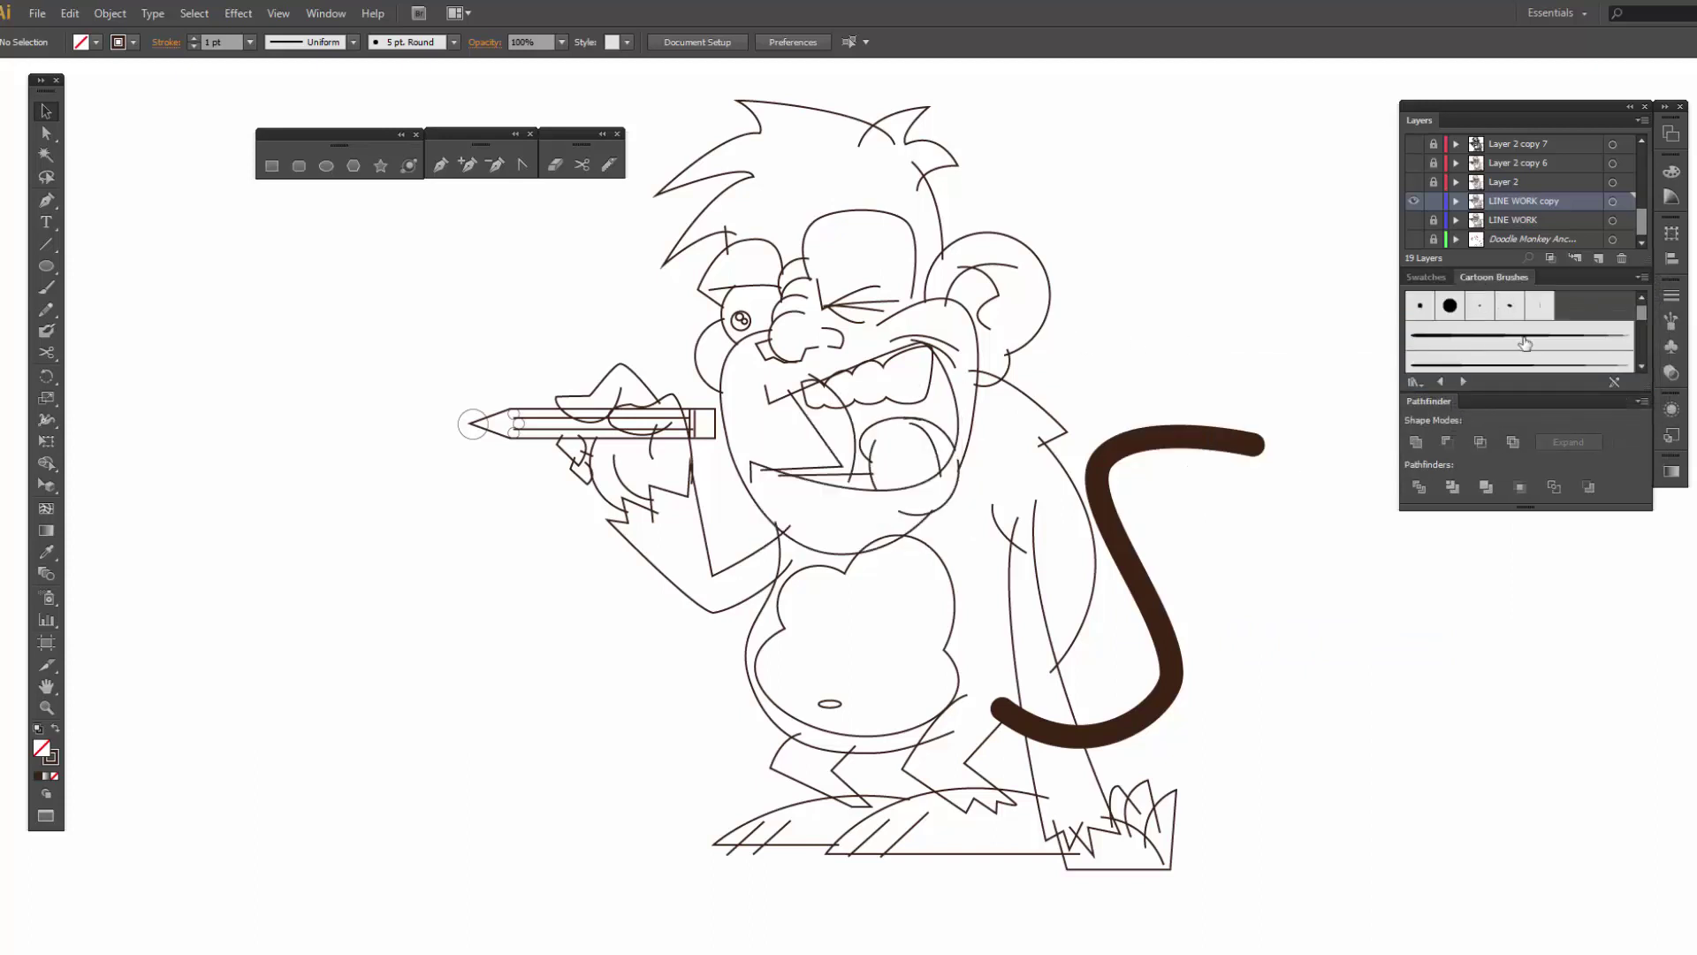
scroll(1485, 362, "down", 2)
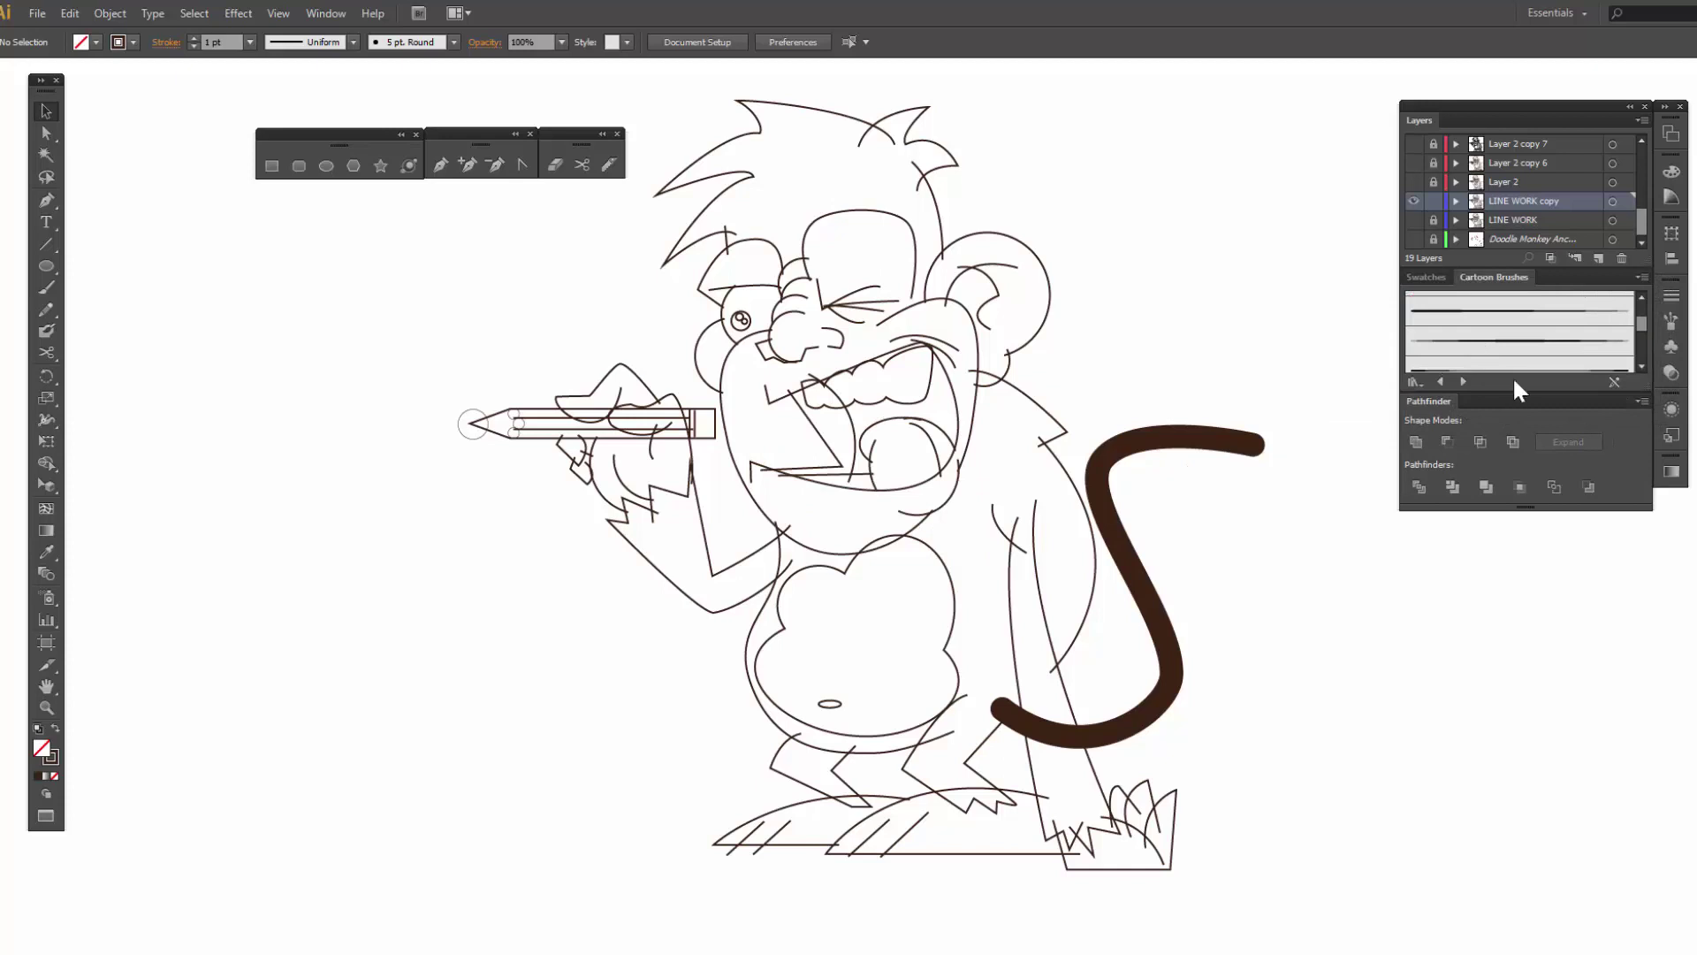
left_click_drag(1508, 391, 1531, 595)
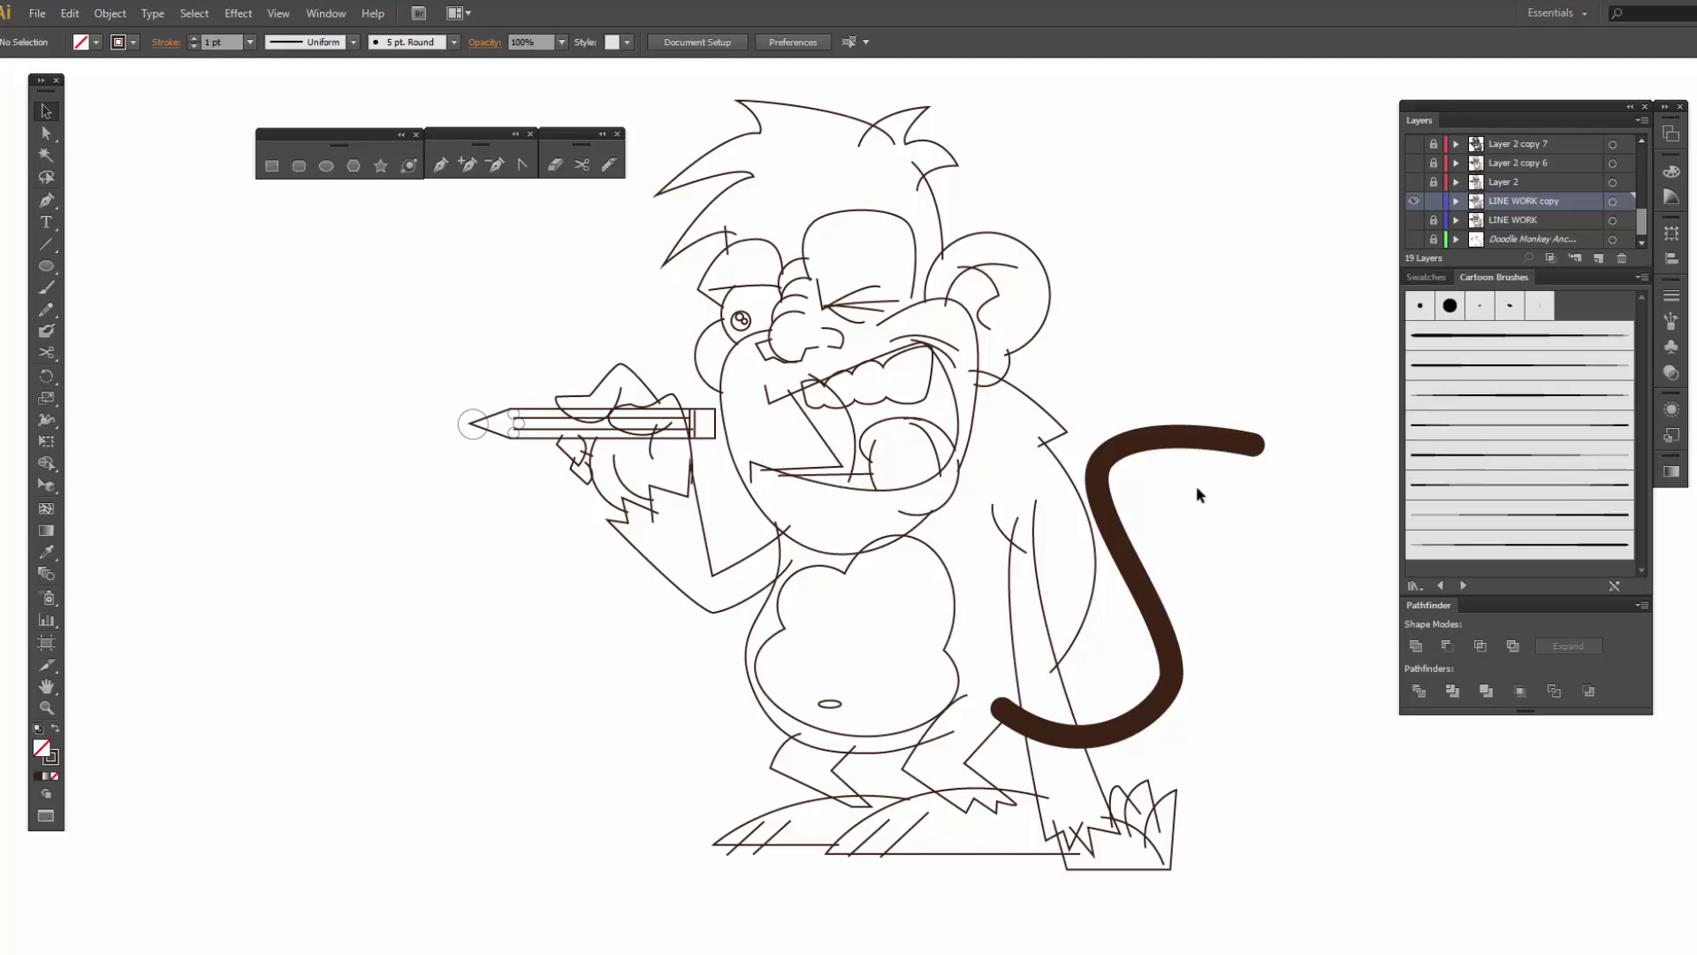
- Apply the fifth Cartoon Brushes art brush to the monkey's shoulder line with a 3 pt stroke
left_click(1032, 405)
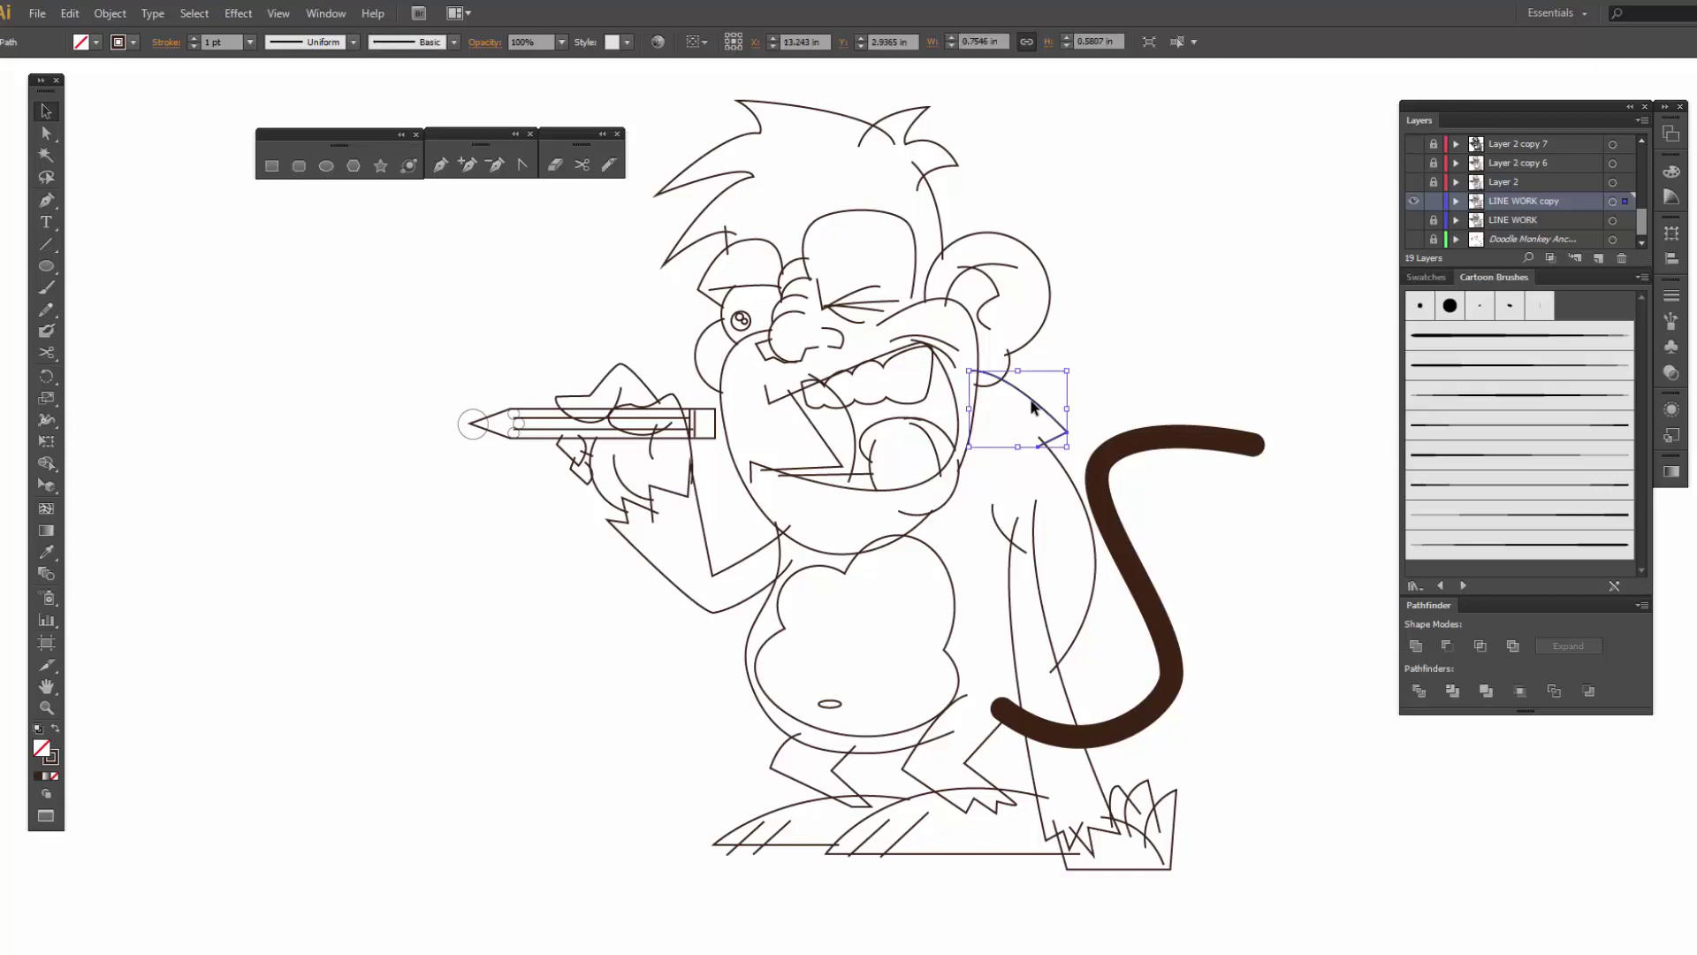
left_click(1512, 463)
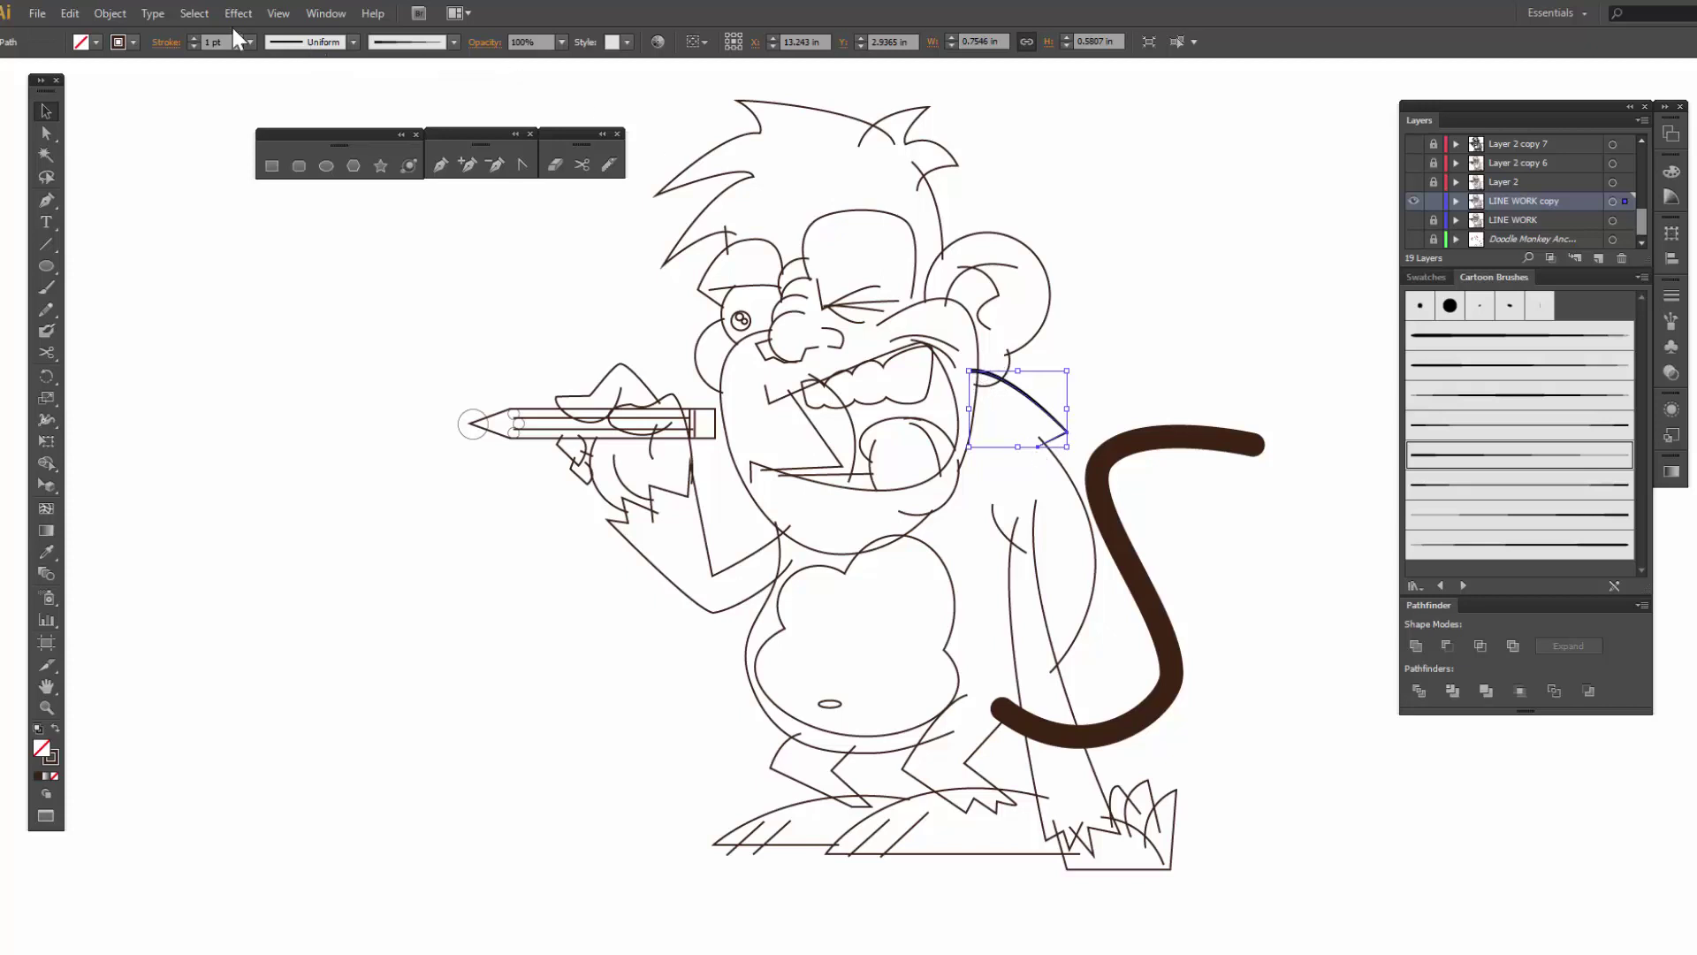
left_click(194, 39)
left_click(194, 38)
left_click(1083, 394)
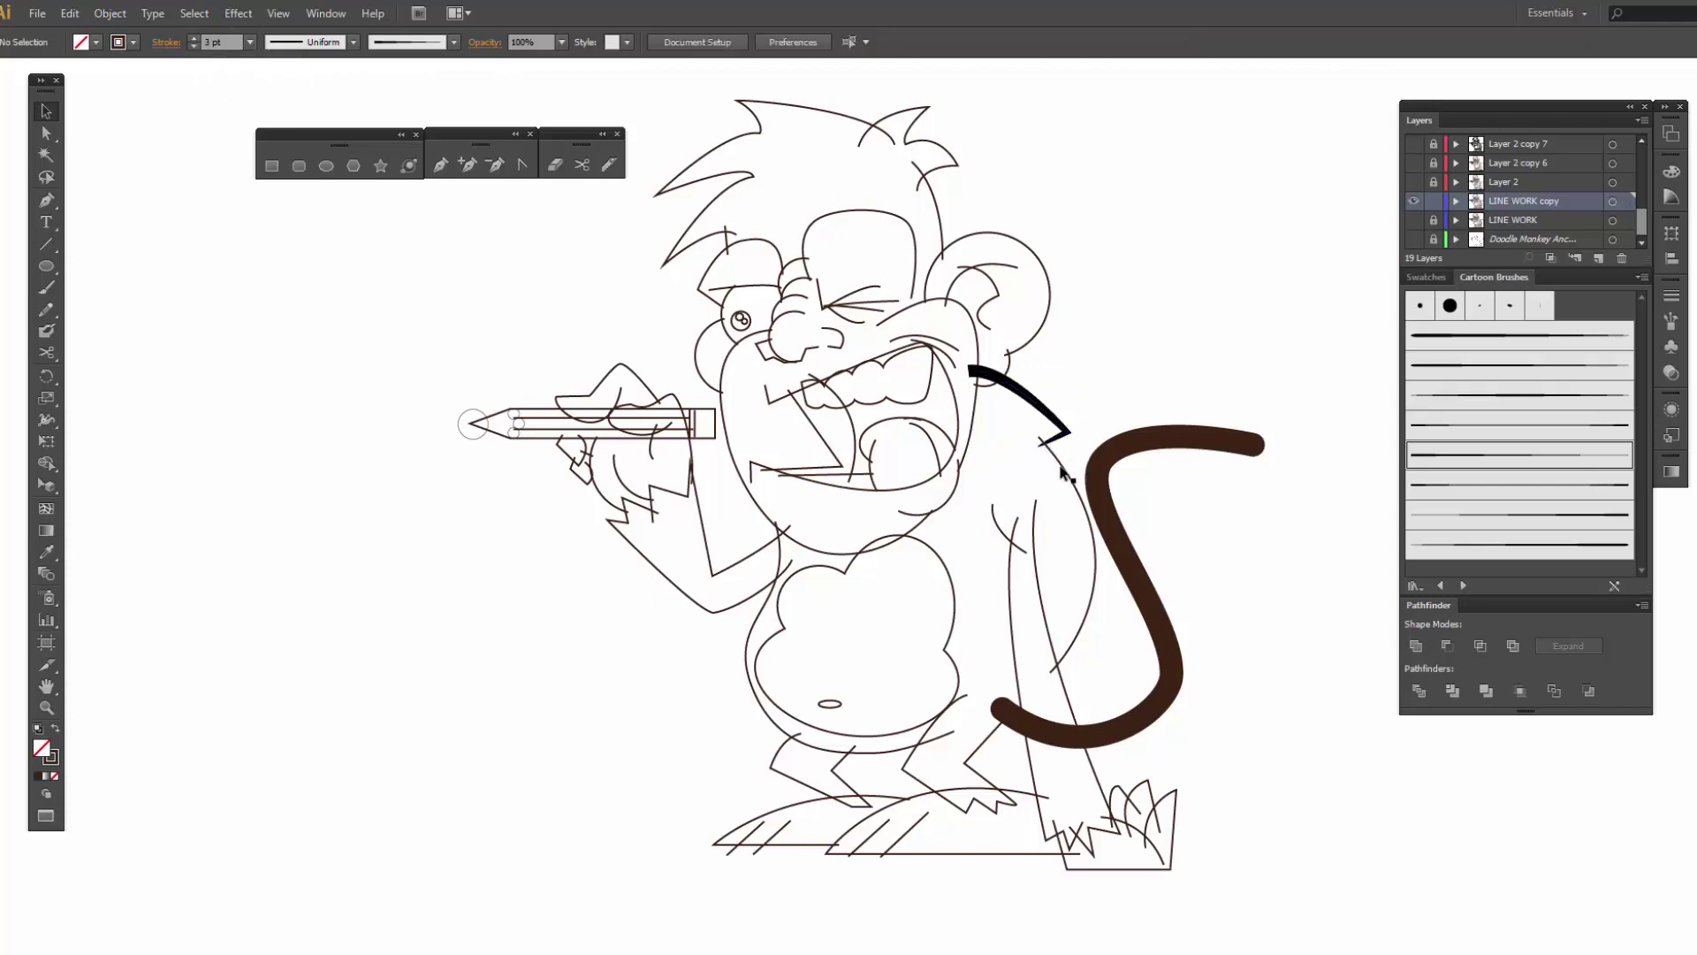
- Apply the fourth art brush to the curved back line below the shoulder with a 3 pt stroke
left_click(1069, 473)
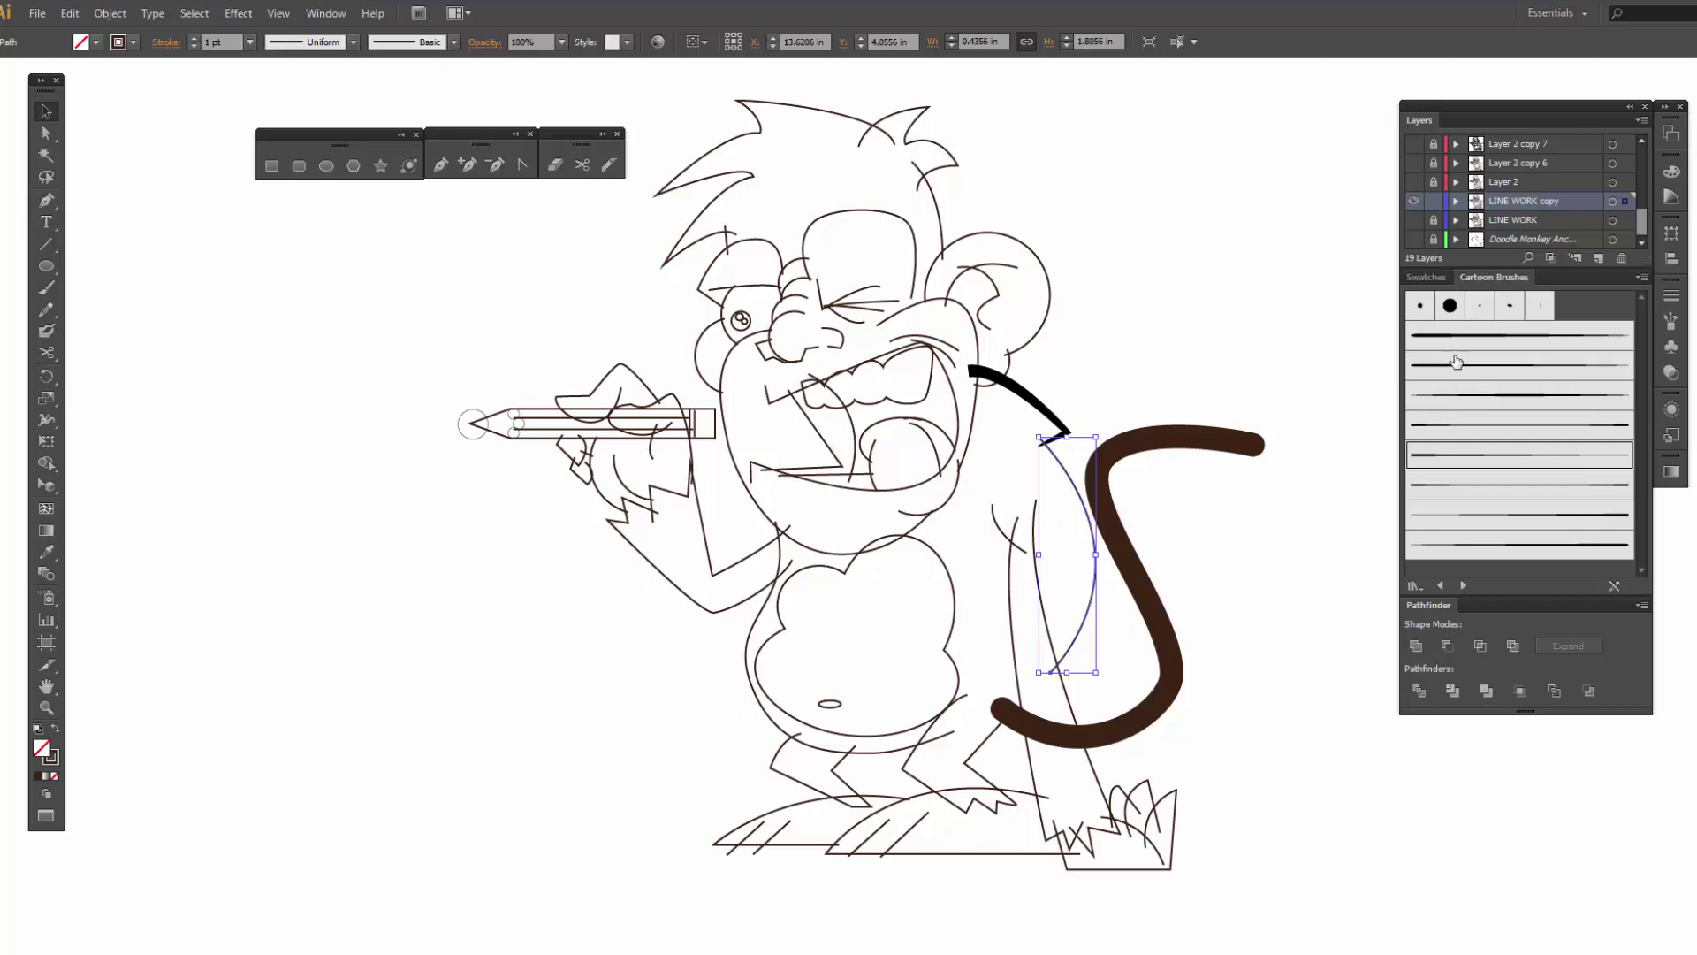
left_click(1455, 429)
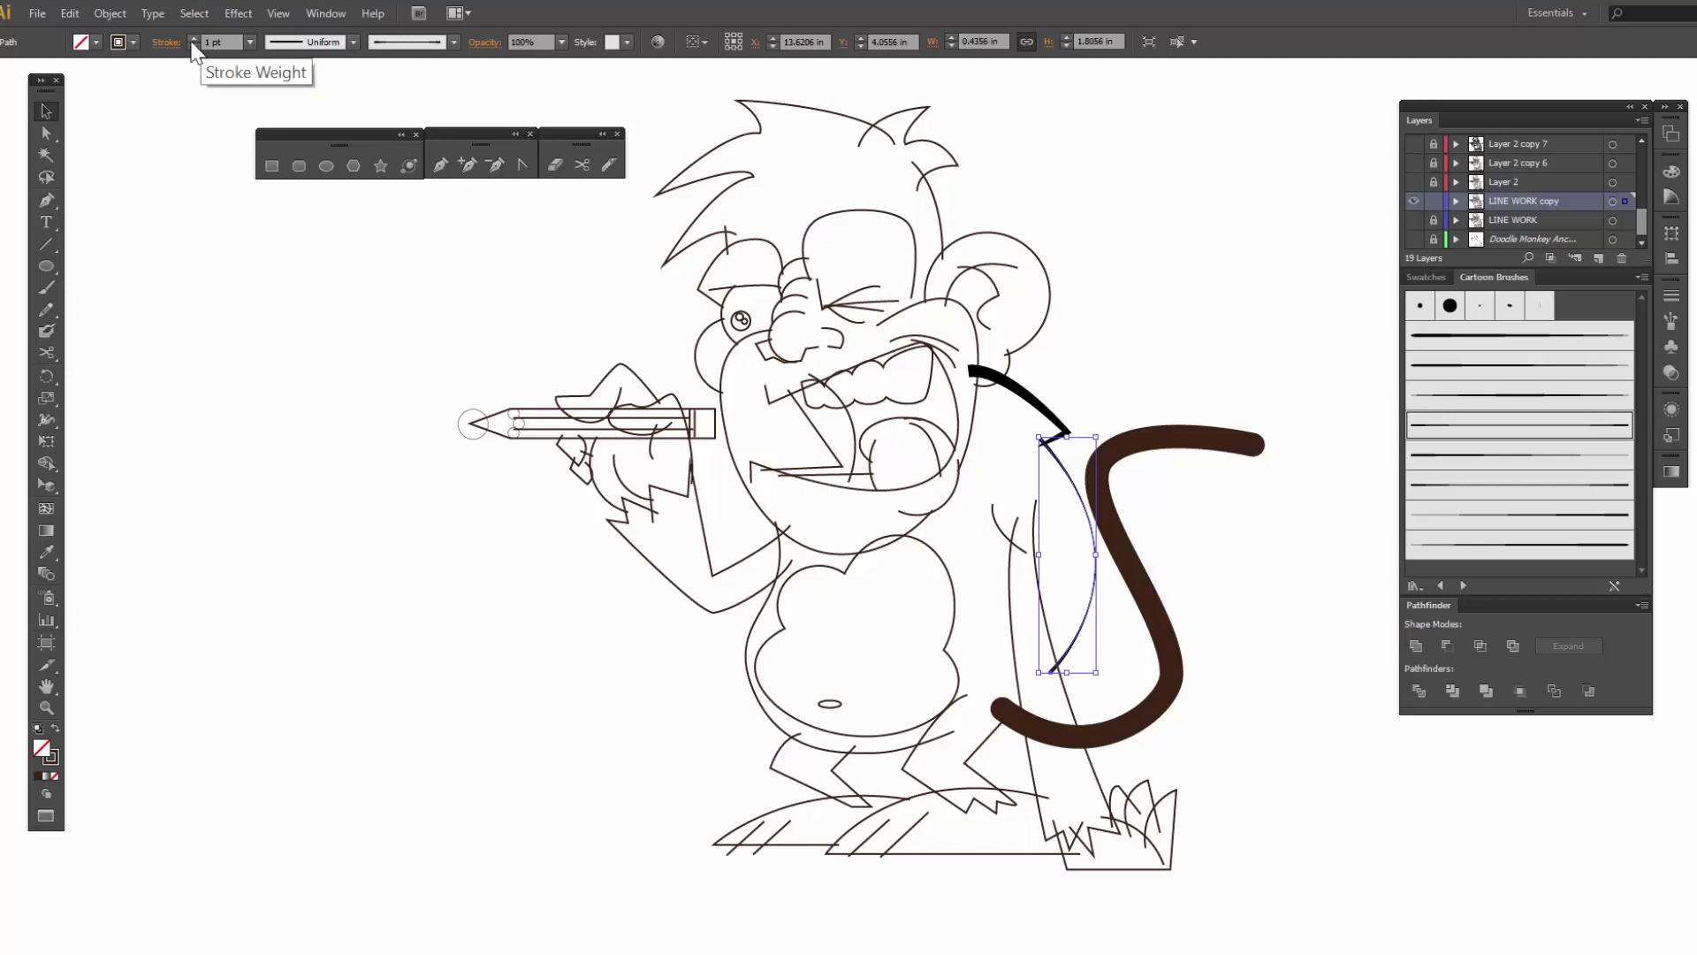
left_click(193, 38)
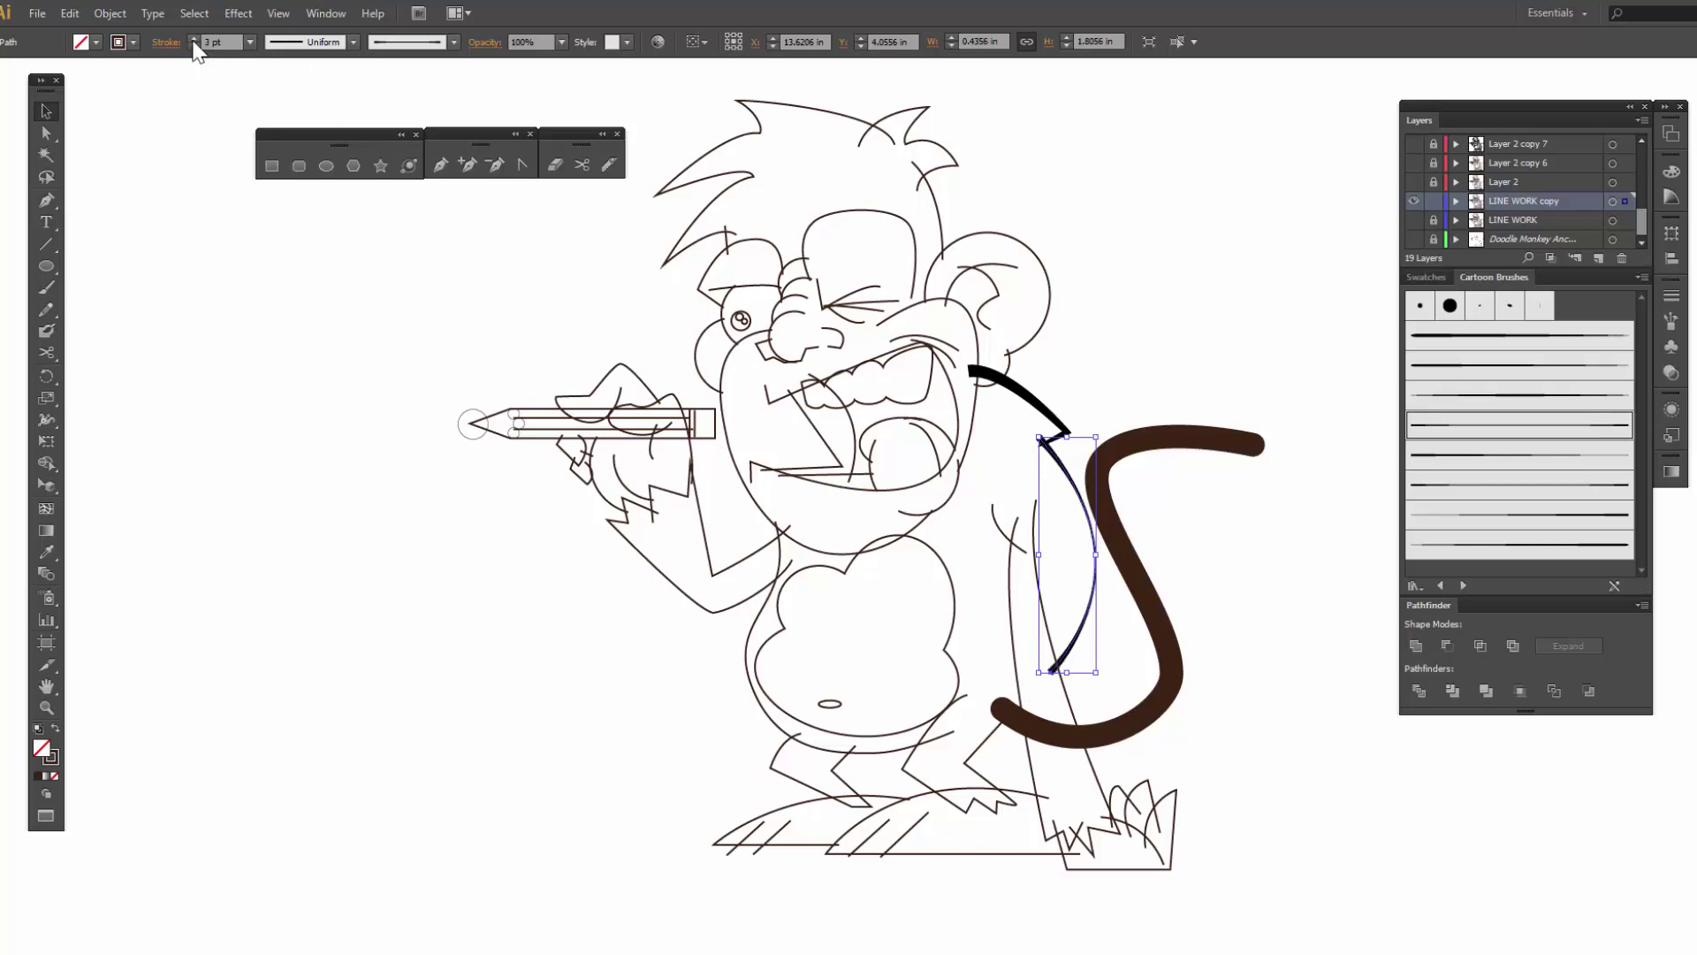
- Apply the fourth art brush to the outer body outline around the belly with a 4 pt stroke
left_click(865, 754)
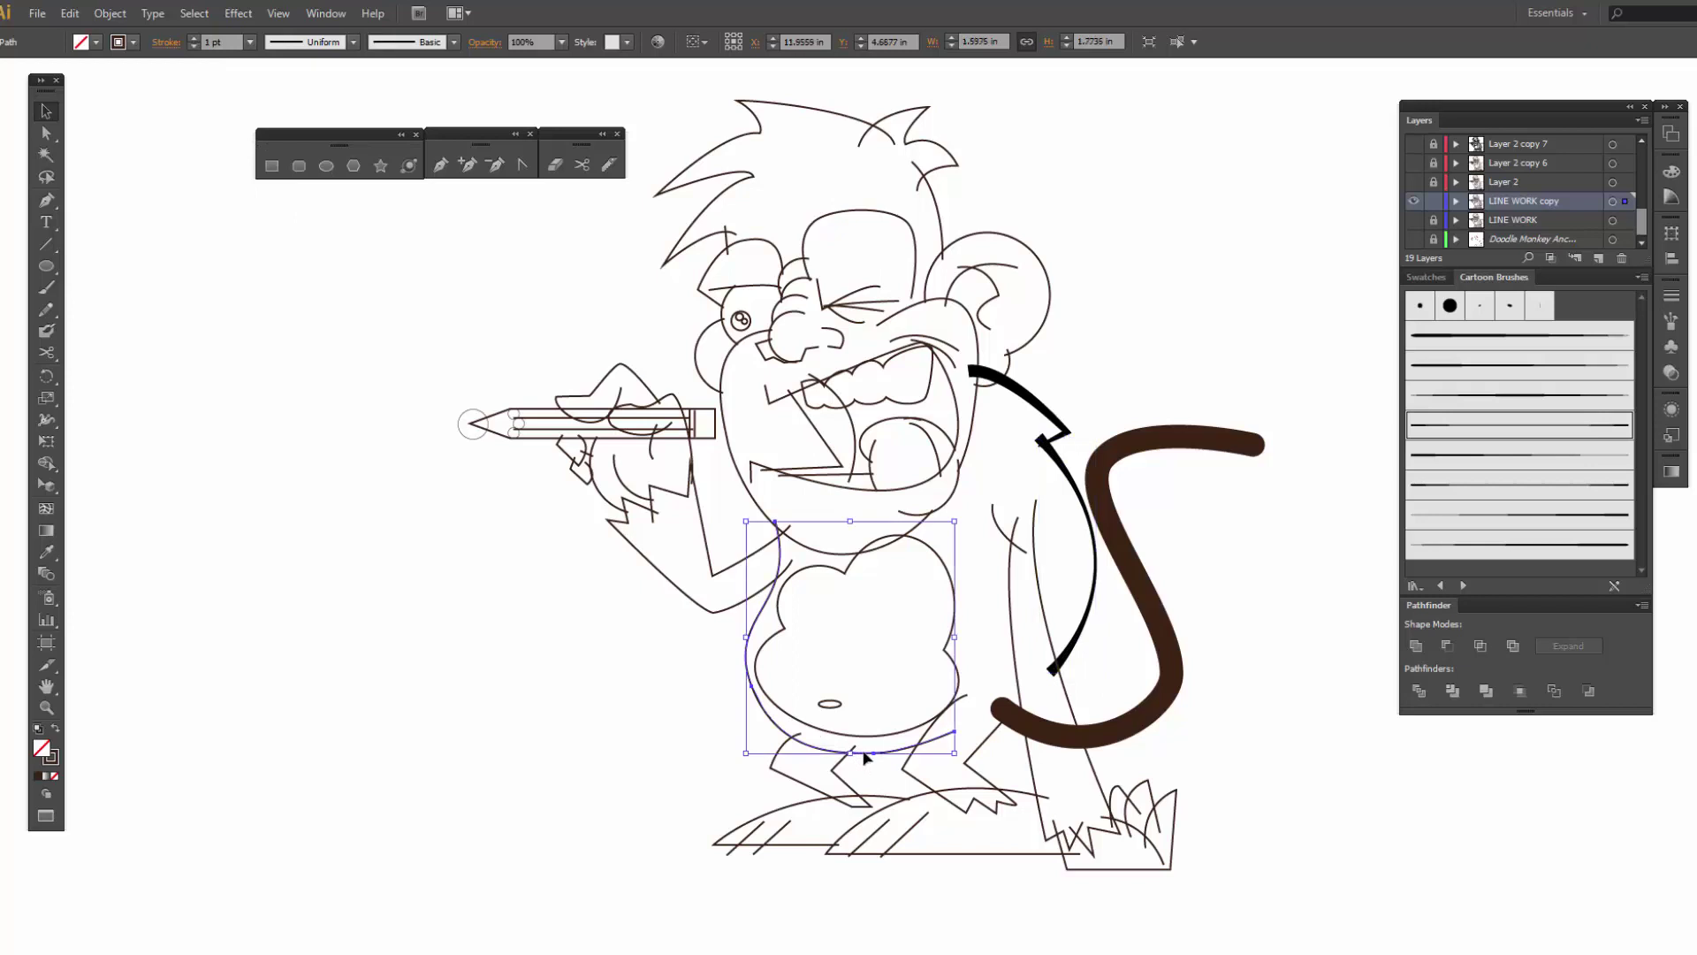
left_click(1463, 434)
left_click(192, 39)
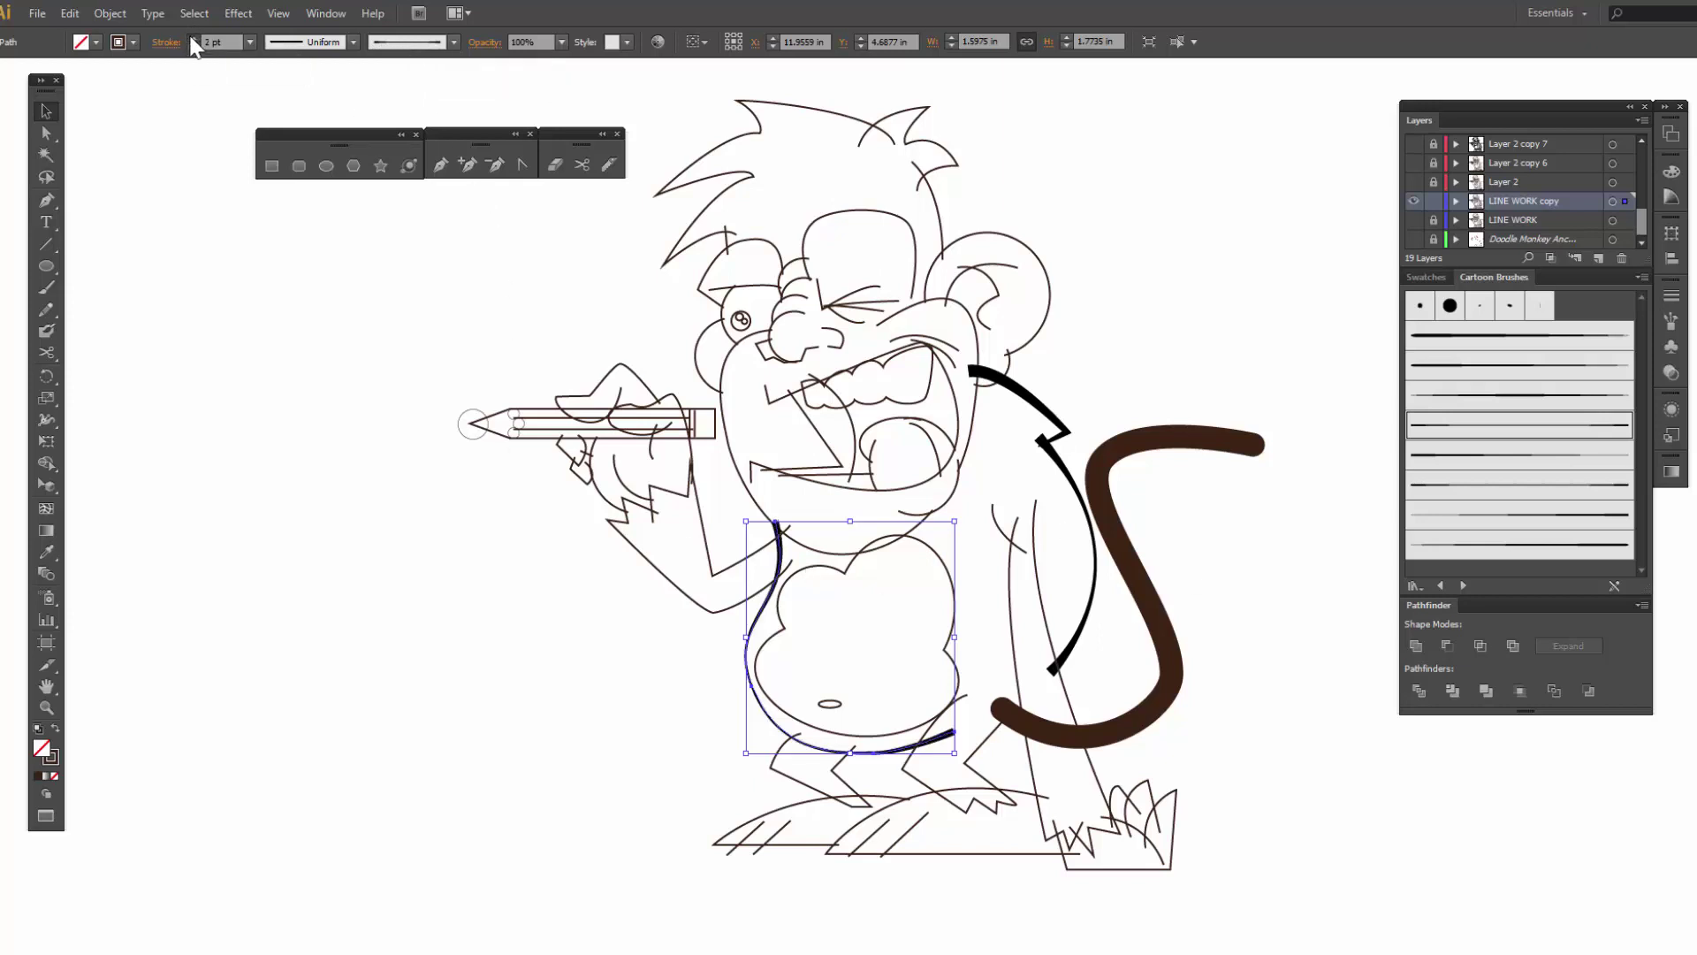
left_click(192, 39)
left_click(191, 39)
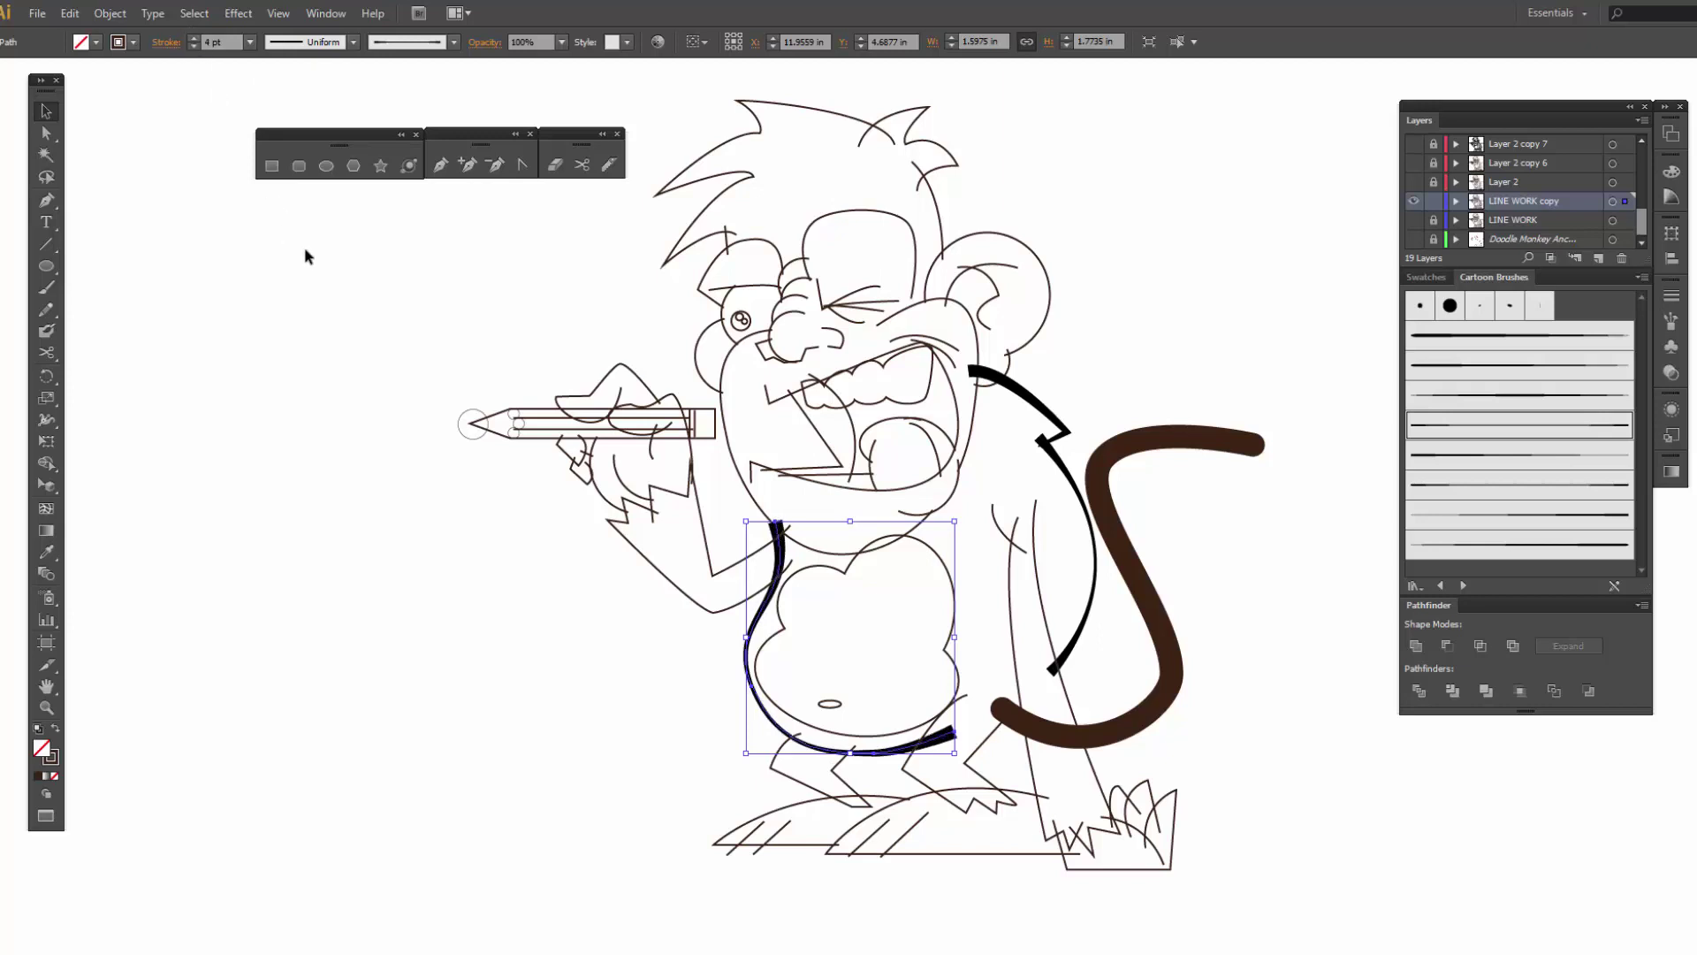
key("a")
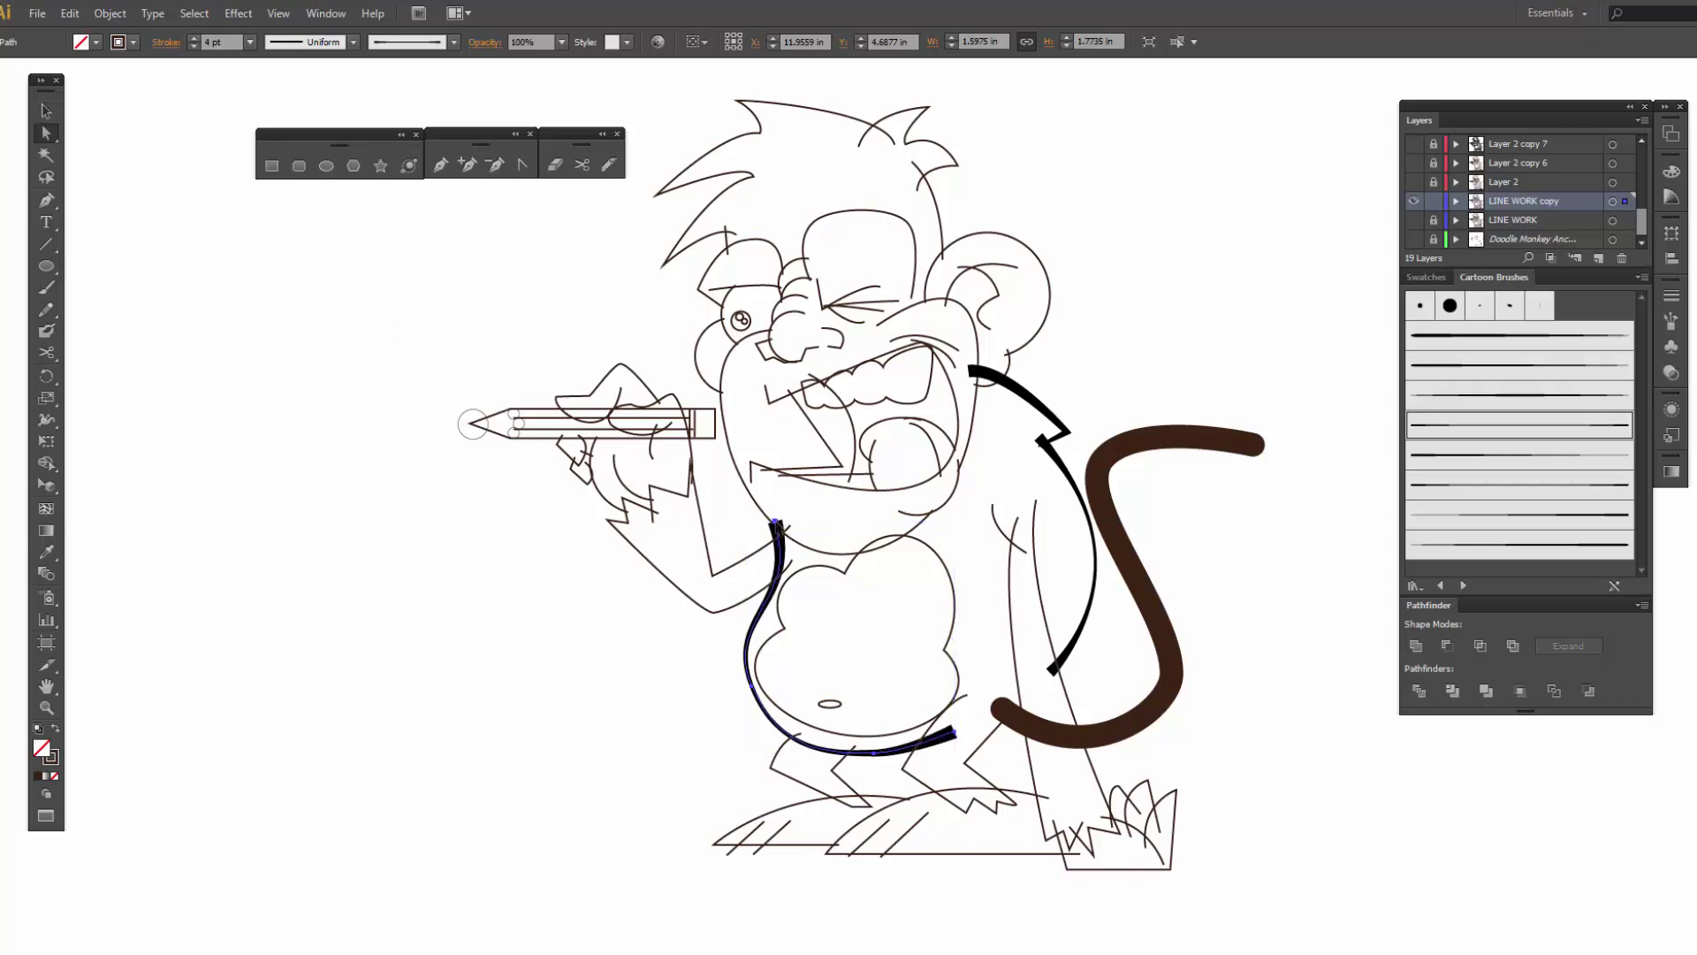
left_click(776, 523)
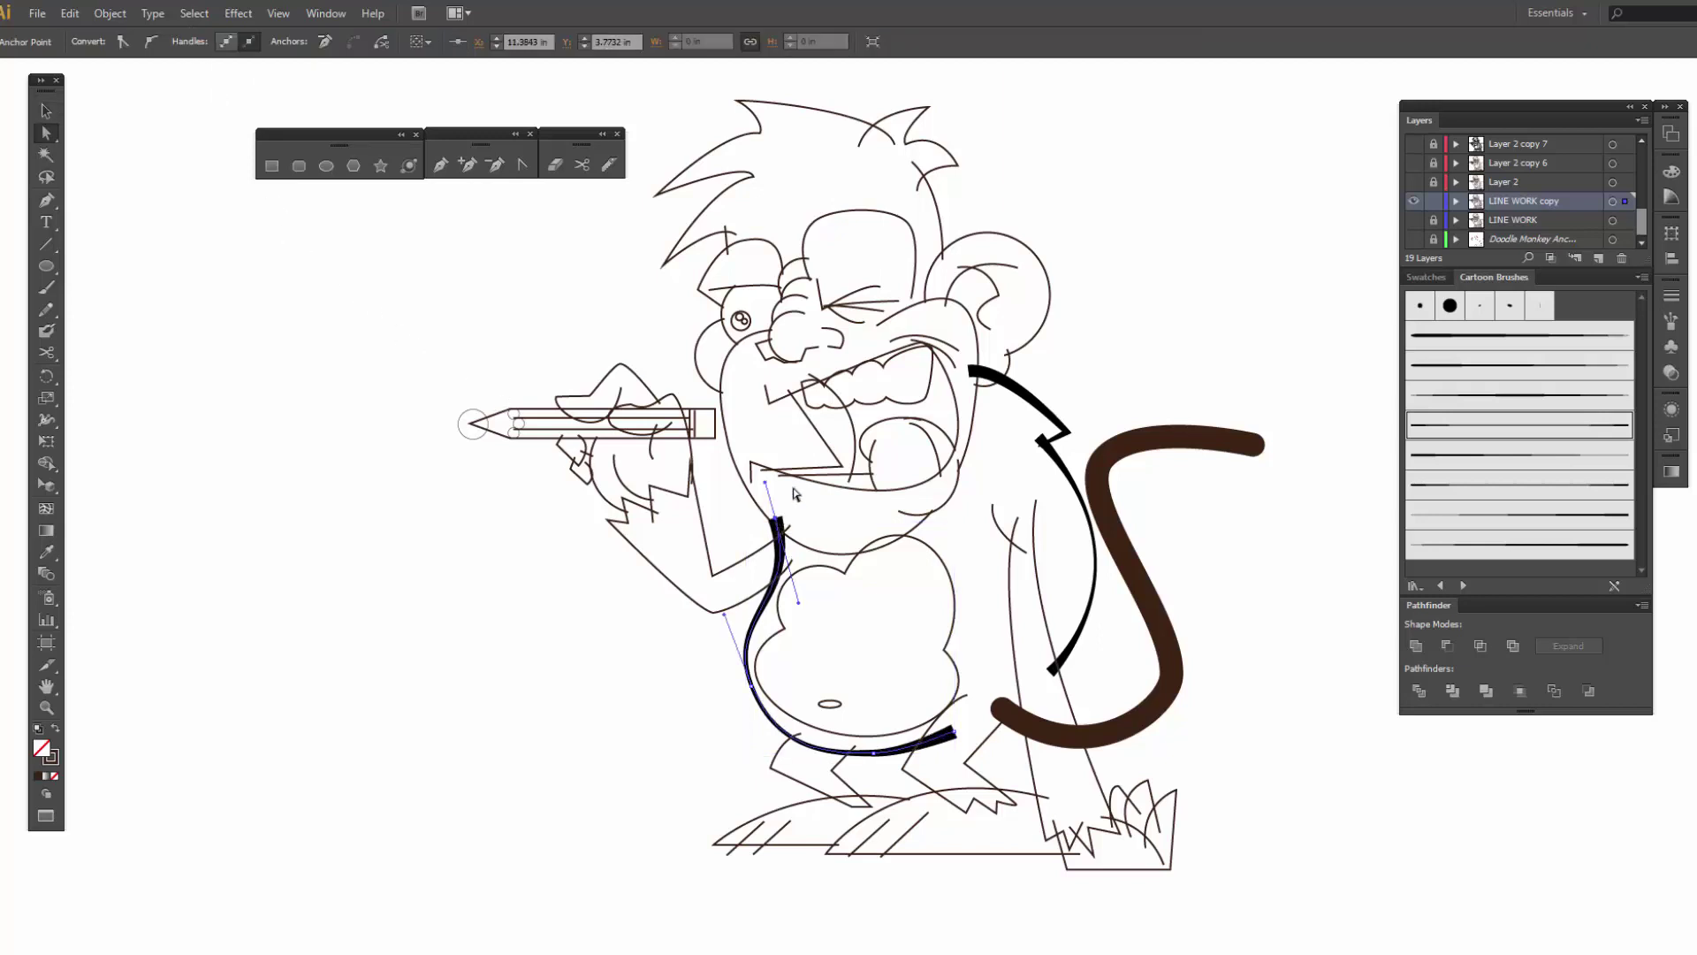
left_click(682, 759)
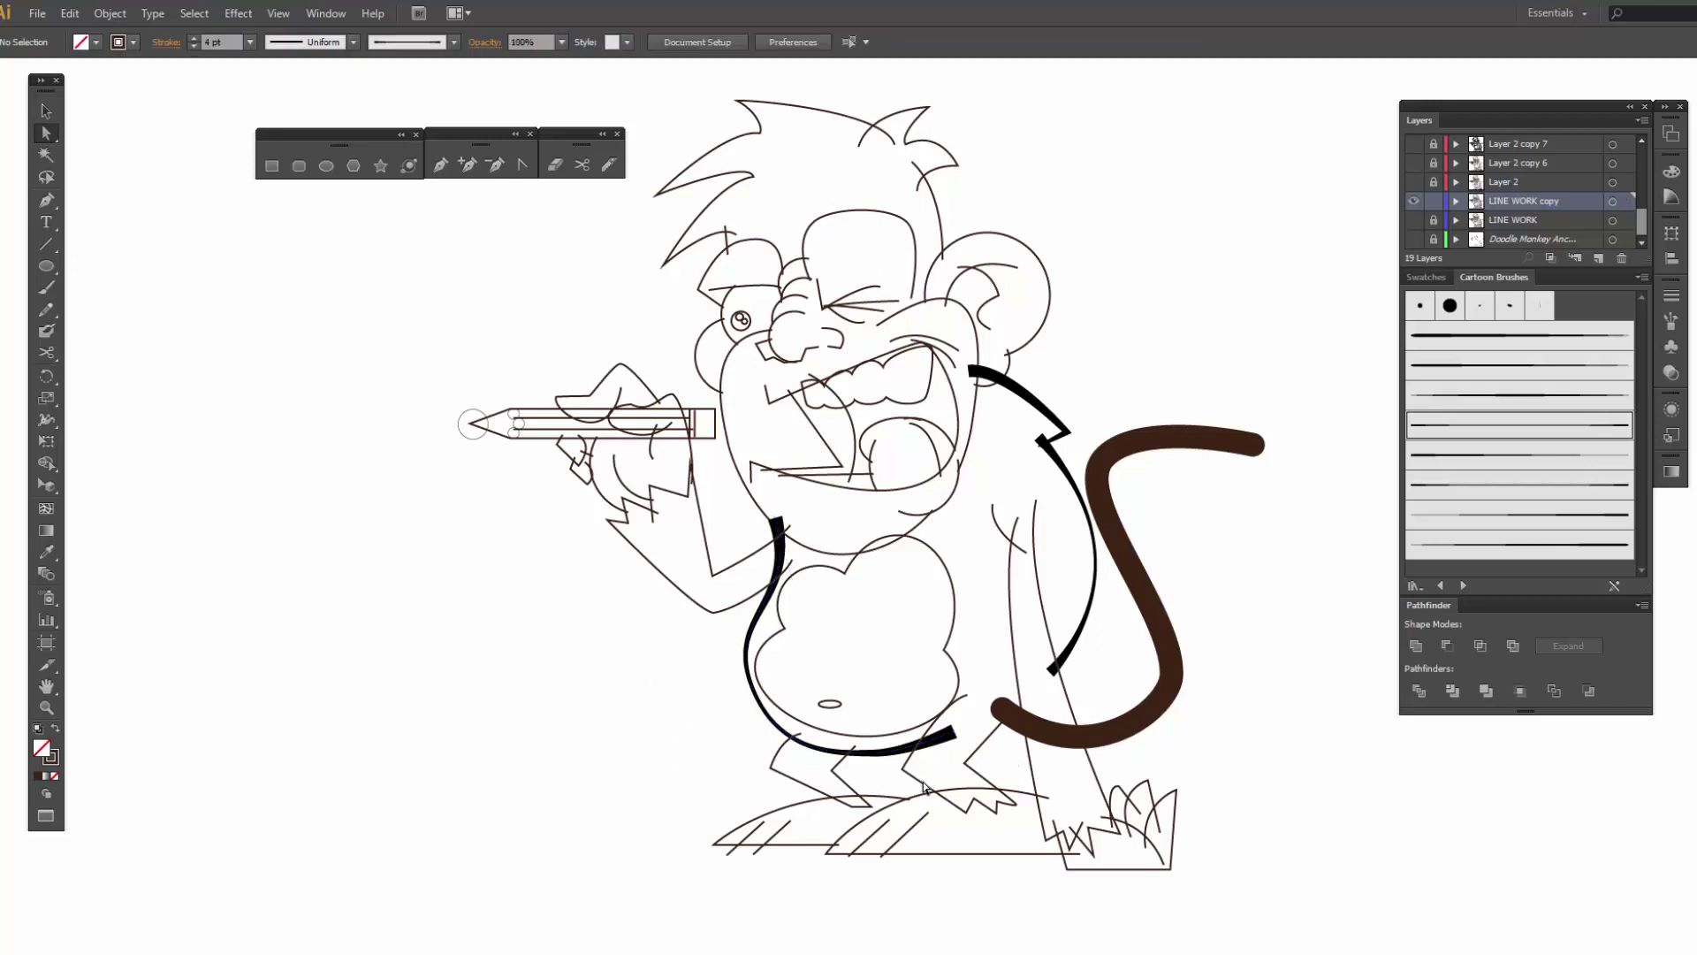
- Apply Art Brush 7 to the leg outline nearest the tail and set its stroke to 3 pt
left_click(973, 772)
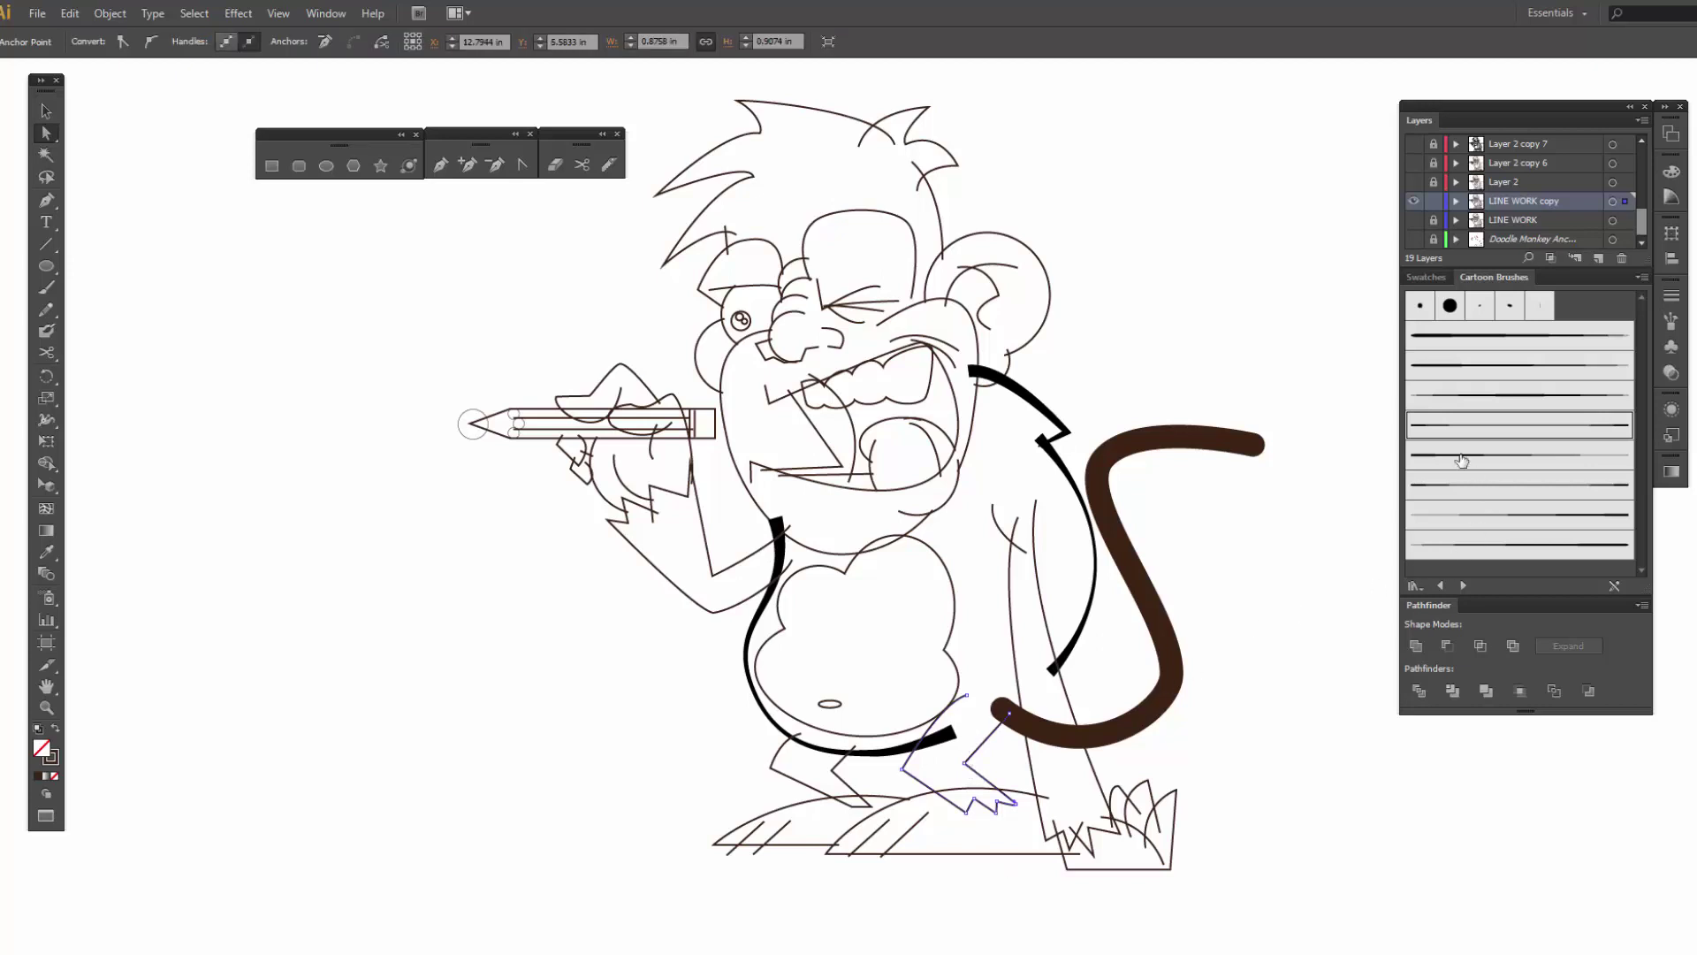
left_click(1460, 512)
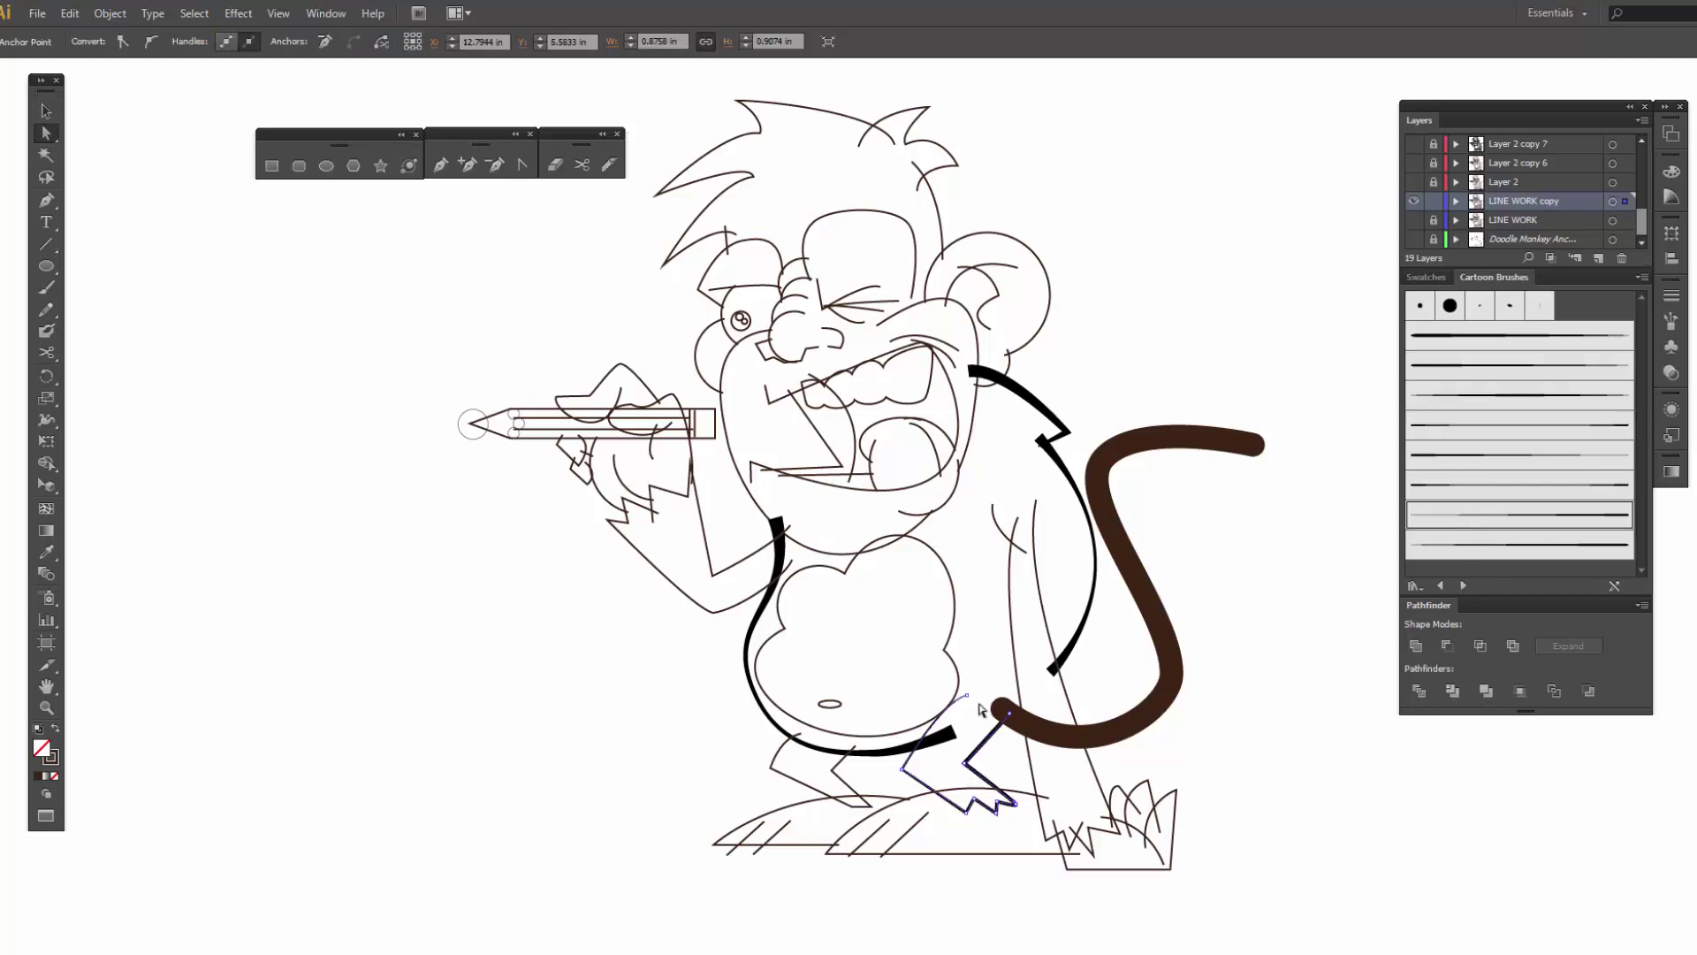
left_click(46, 110)
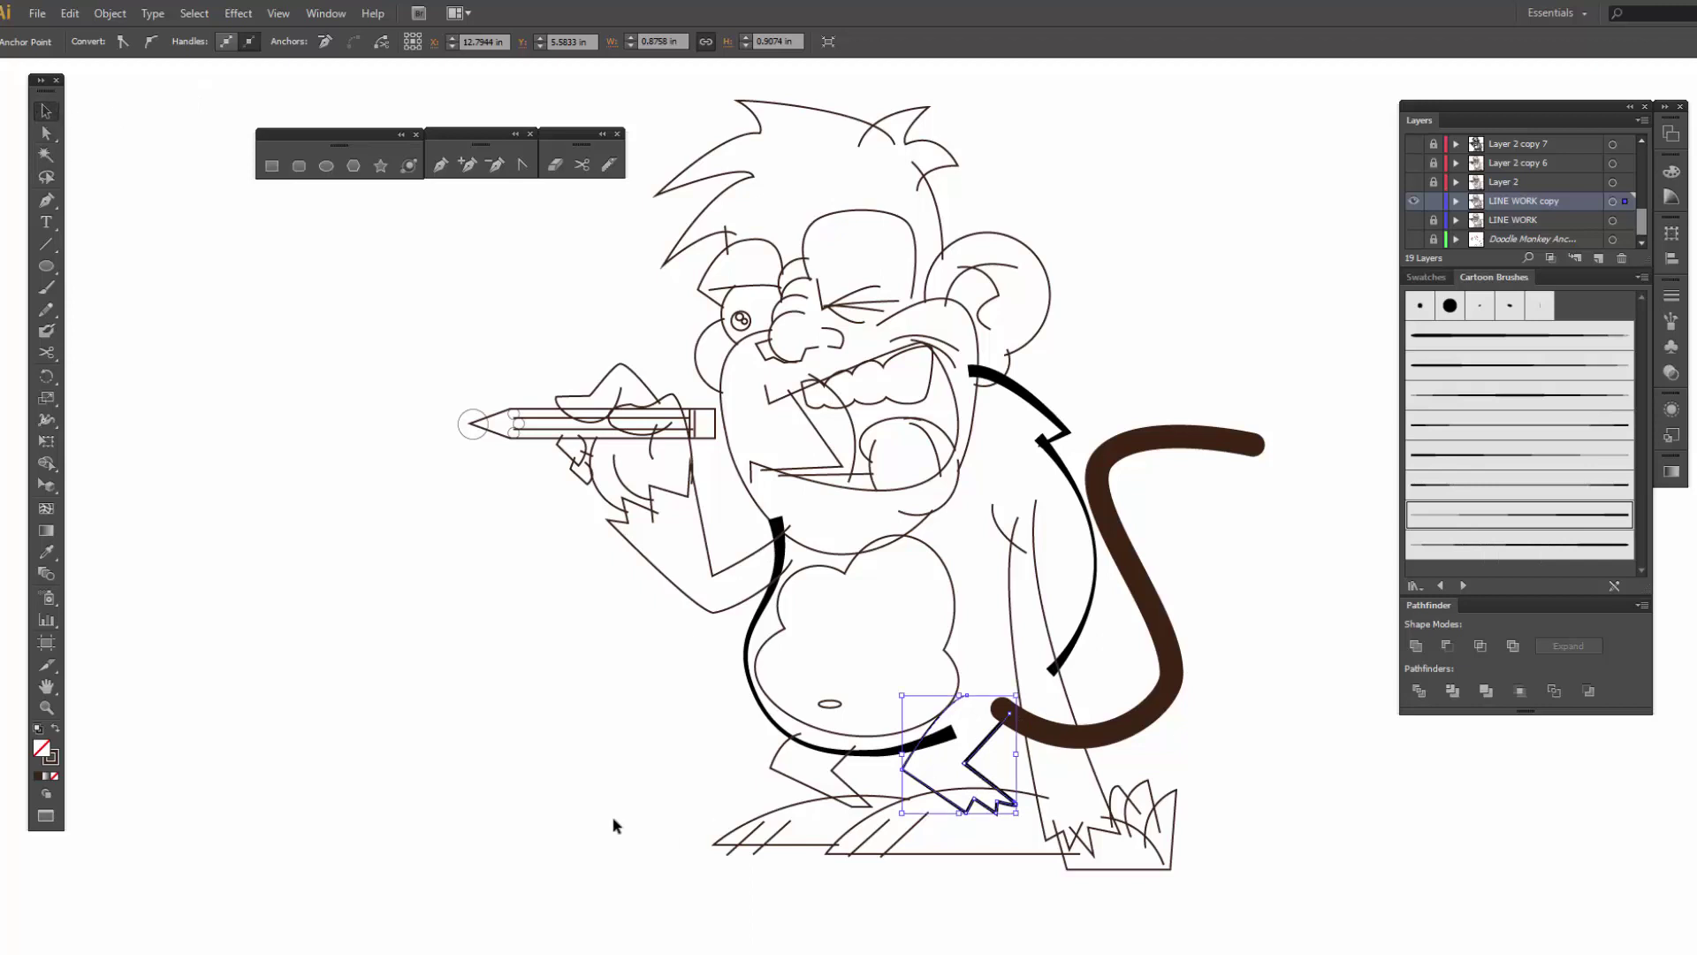
left_click(981, 778)
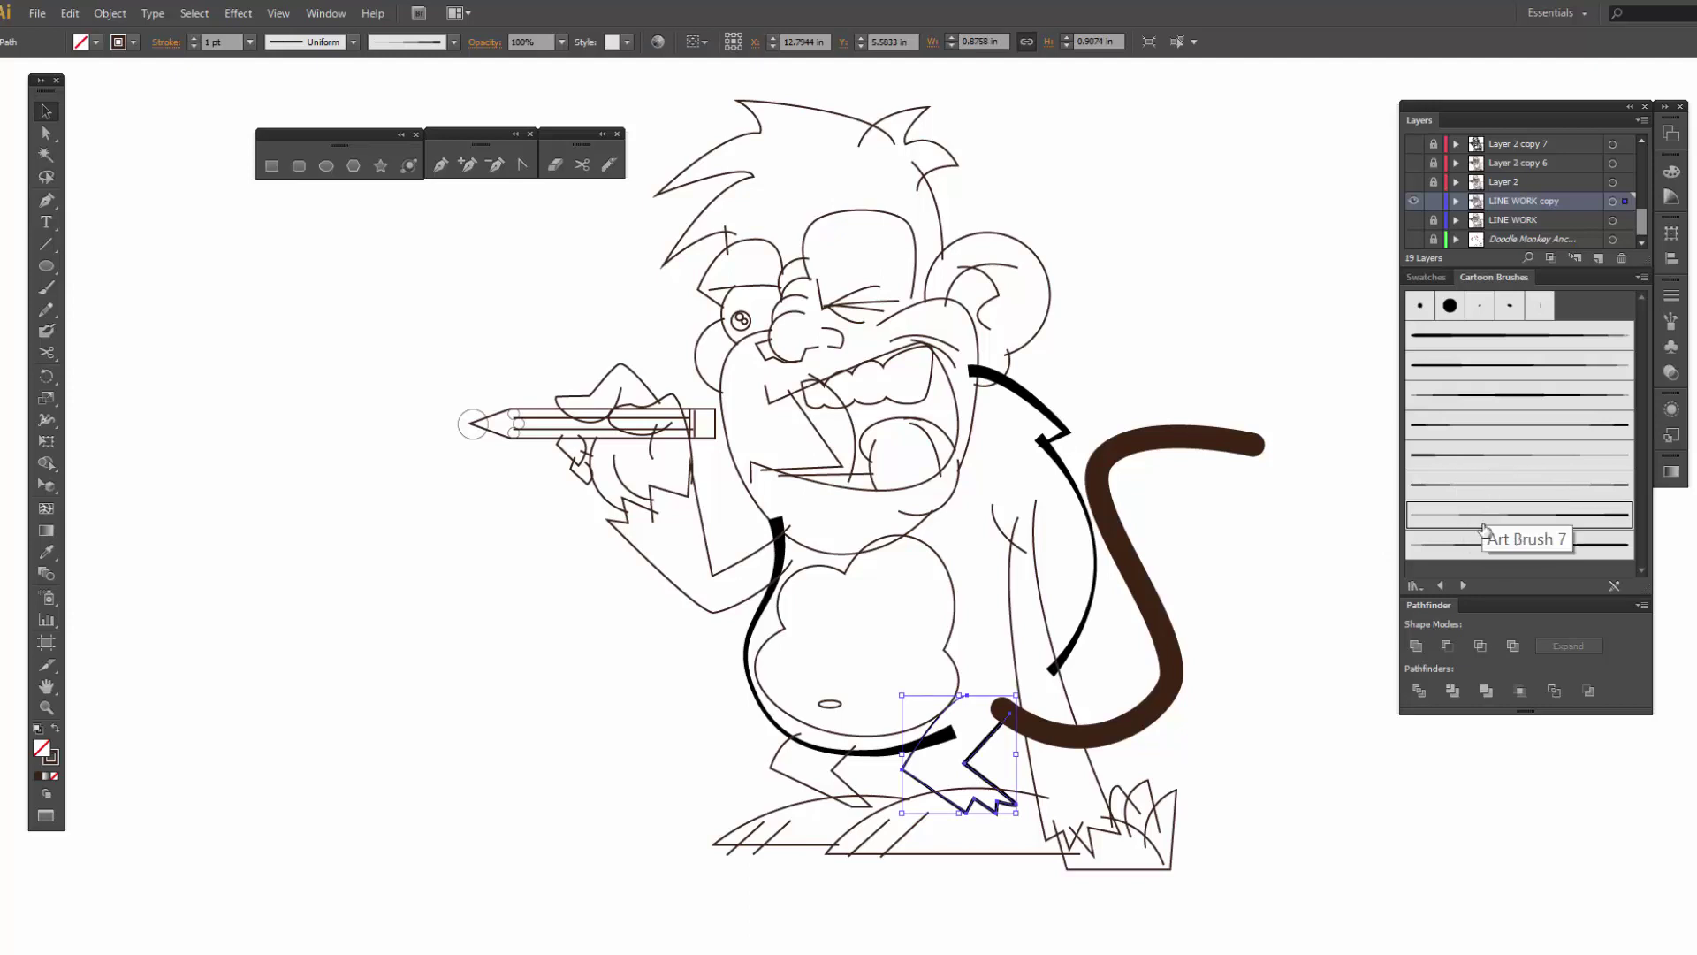
left_click(192, 39)
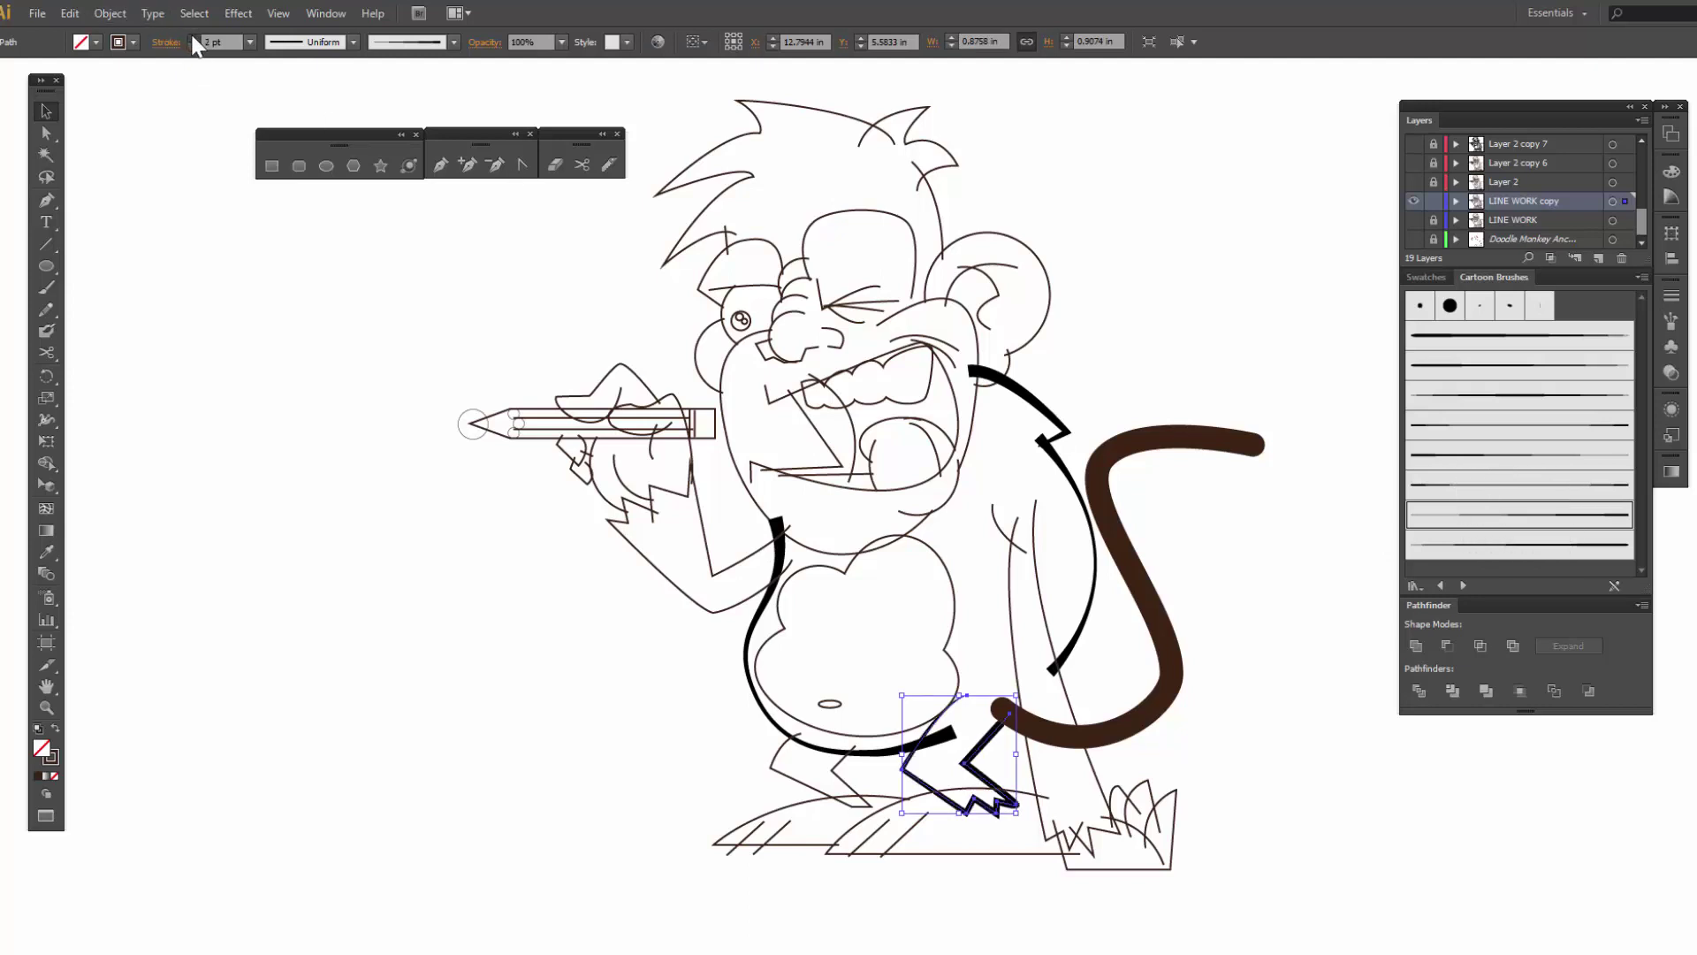
left_click(193, 39)
left_click(682, 750)
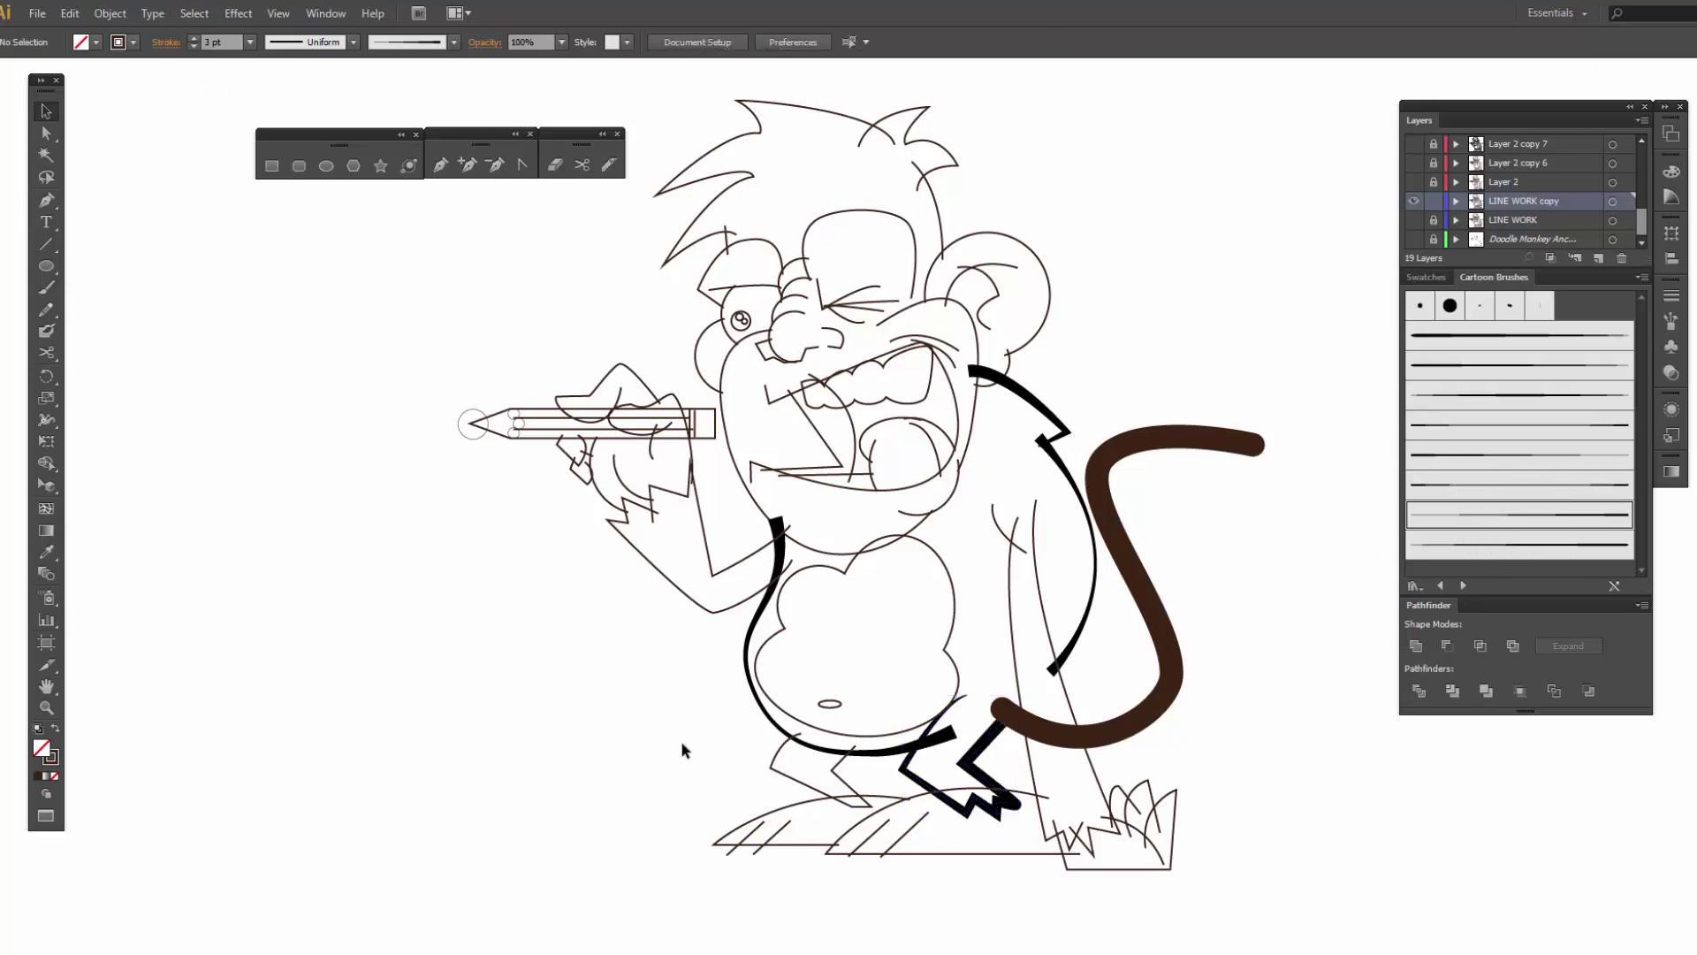
- Apply the fourth art brush to the leg outline farther from the tail with a 3 pt stroke
left_click(783, 778)
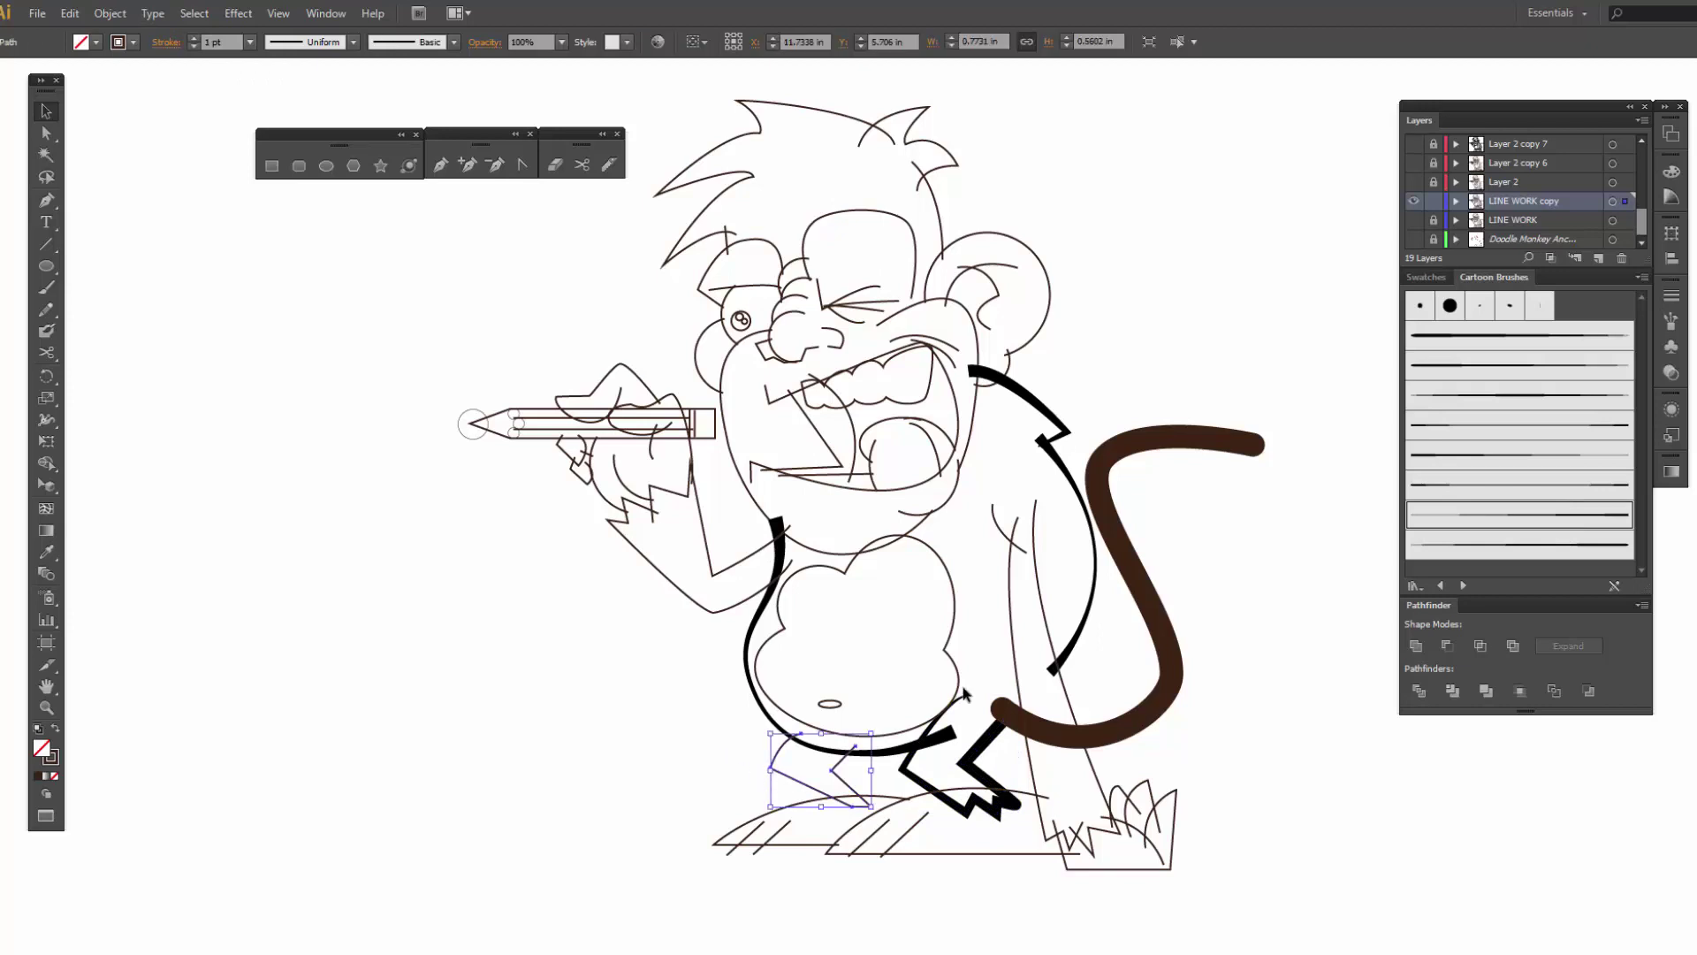
left_click(1472, 425)
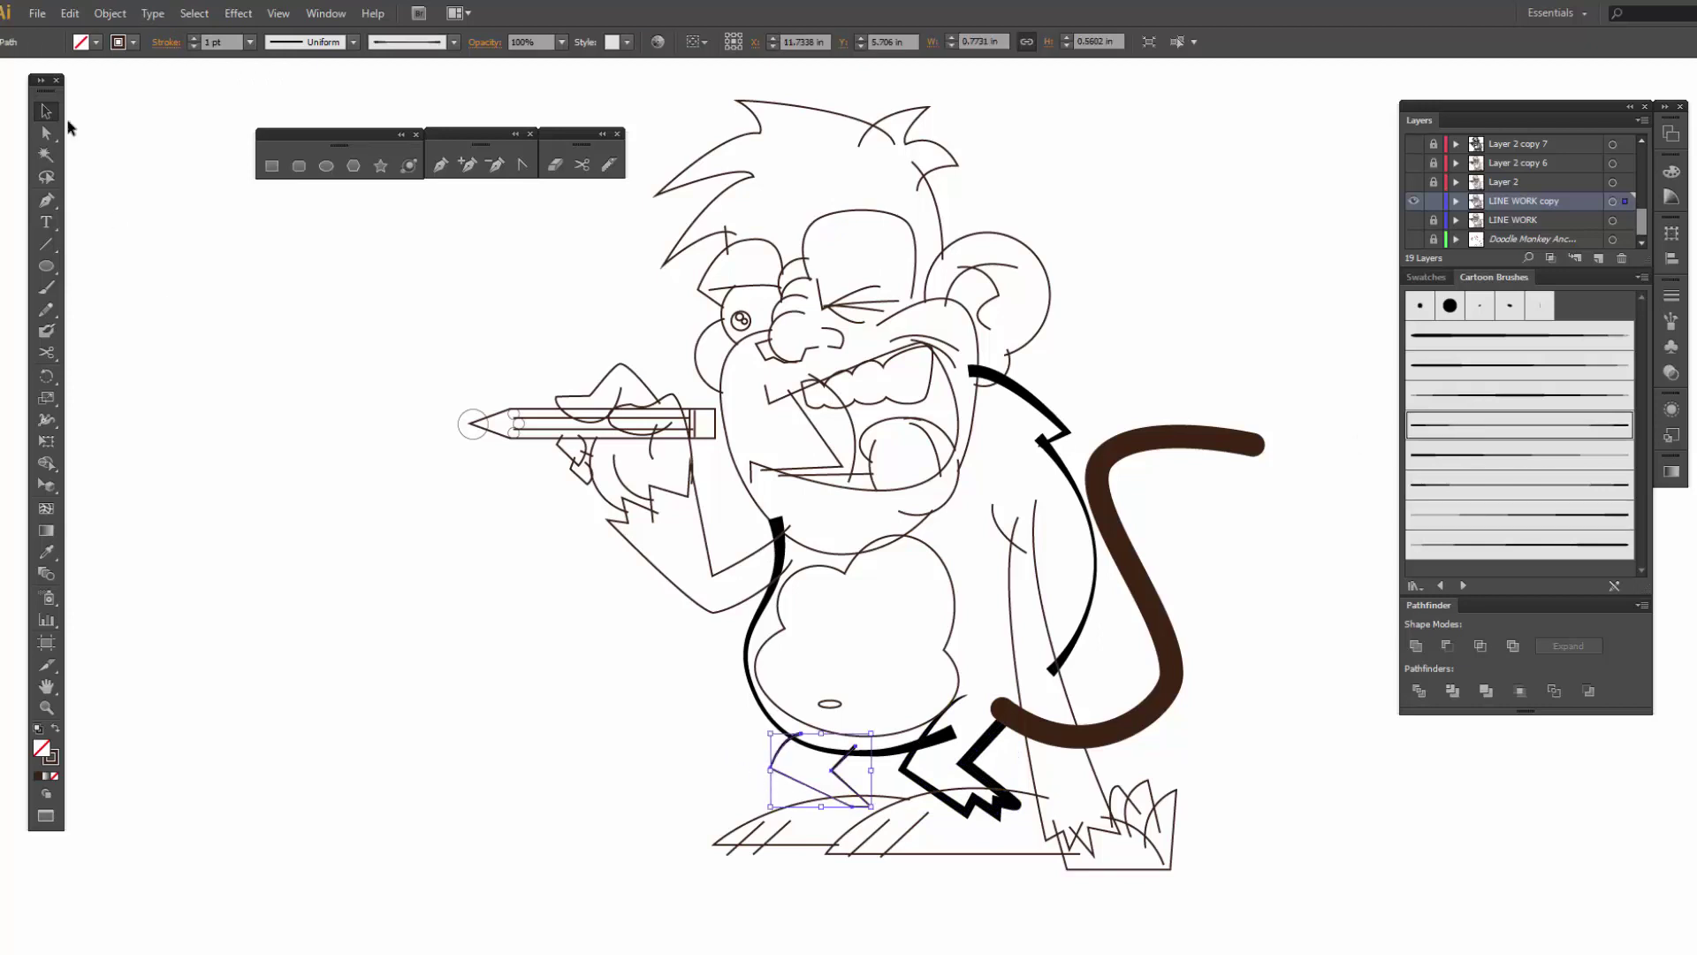
left_click(192, 38)
left_click(192, 38)
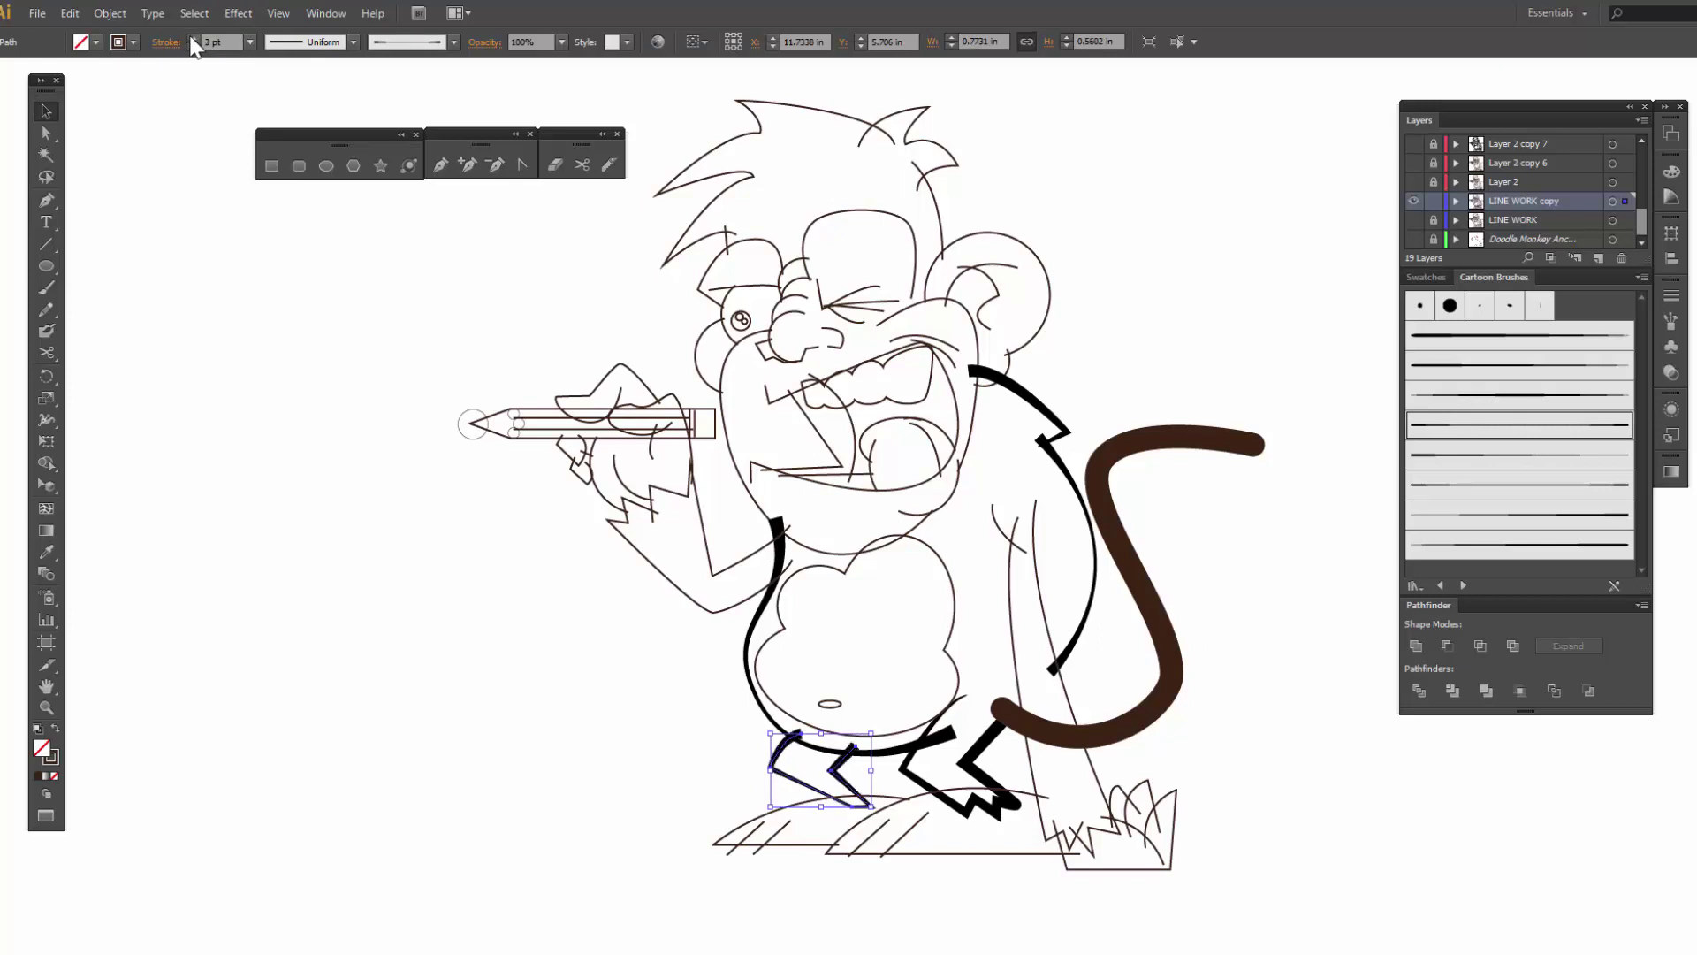
left_click(477, 523)
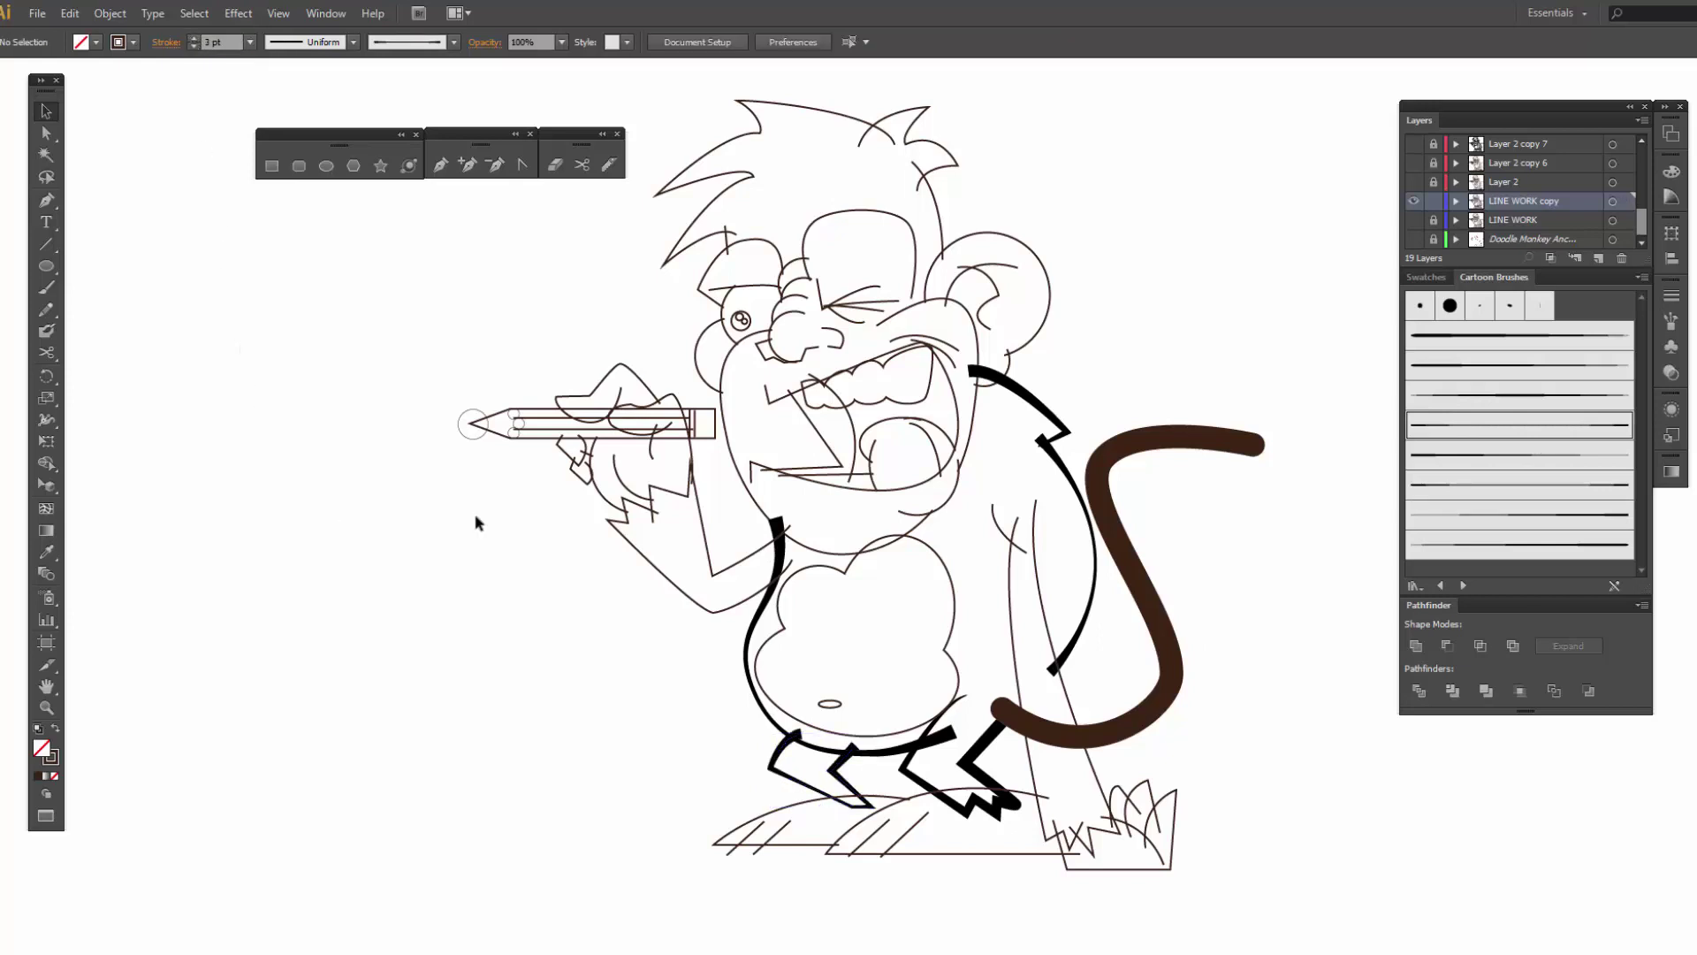
- Apply the fourth art brush to the outline of the larger front foot with a 3 pt stroke
left_click(947, 857)
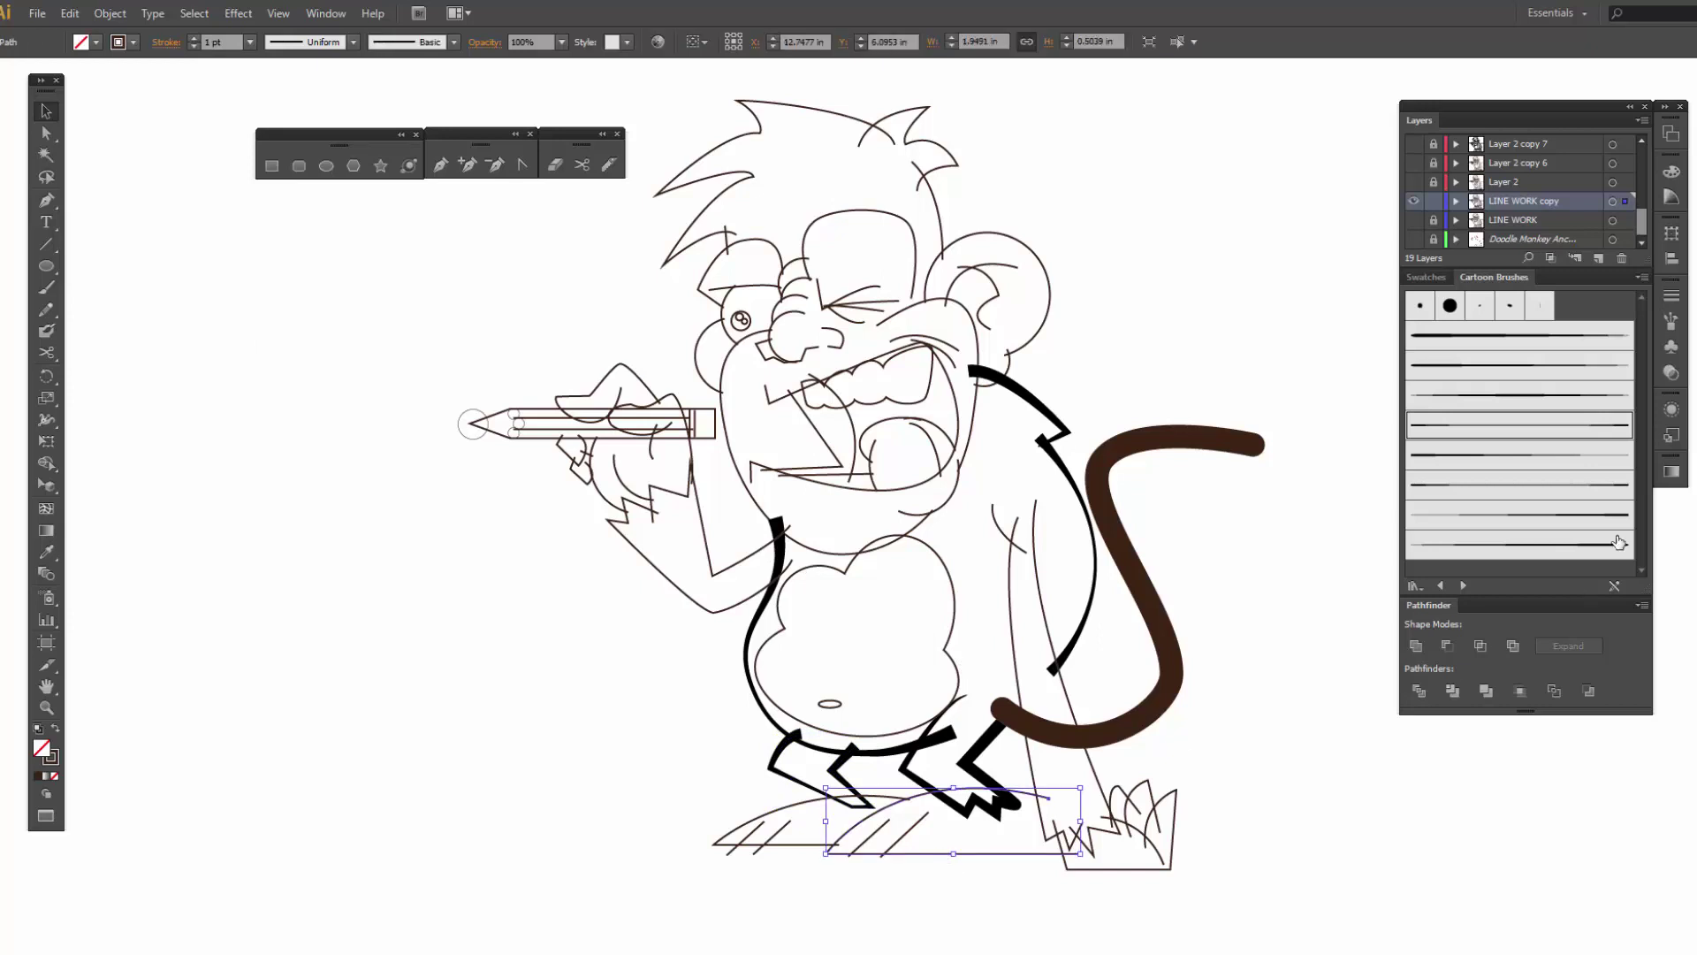
left_click(1455, 427)
left_click(193, 37)
left_click(193, 37)
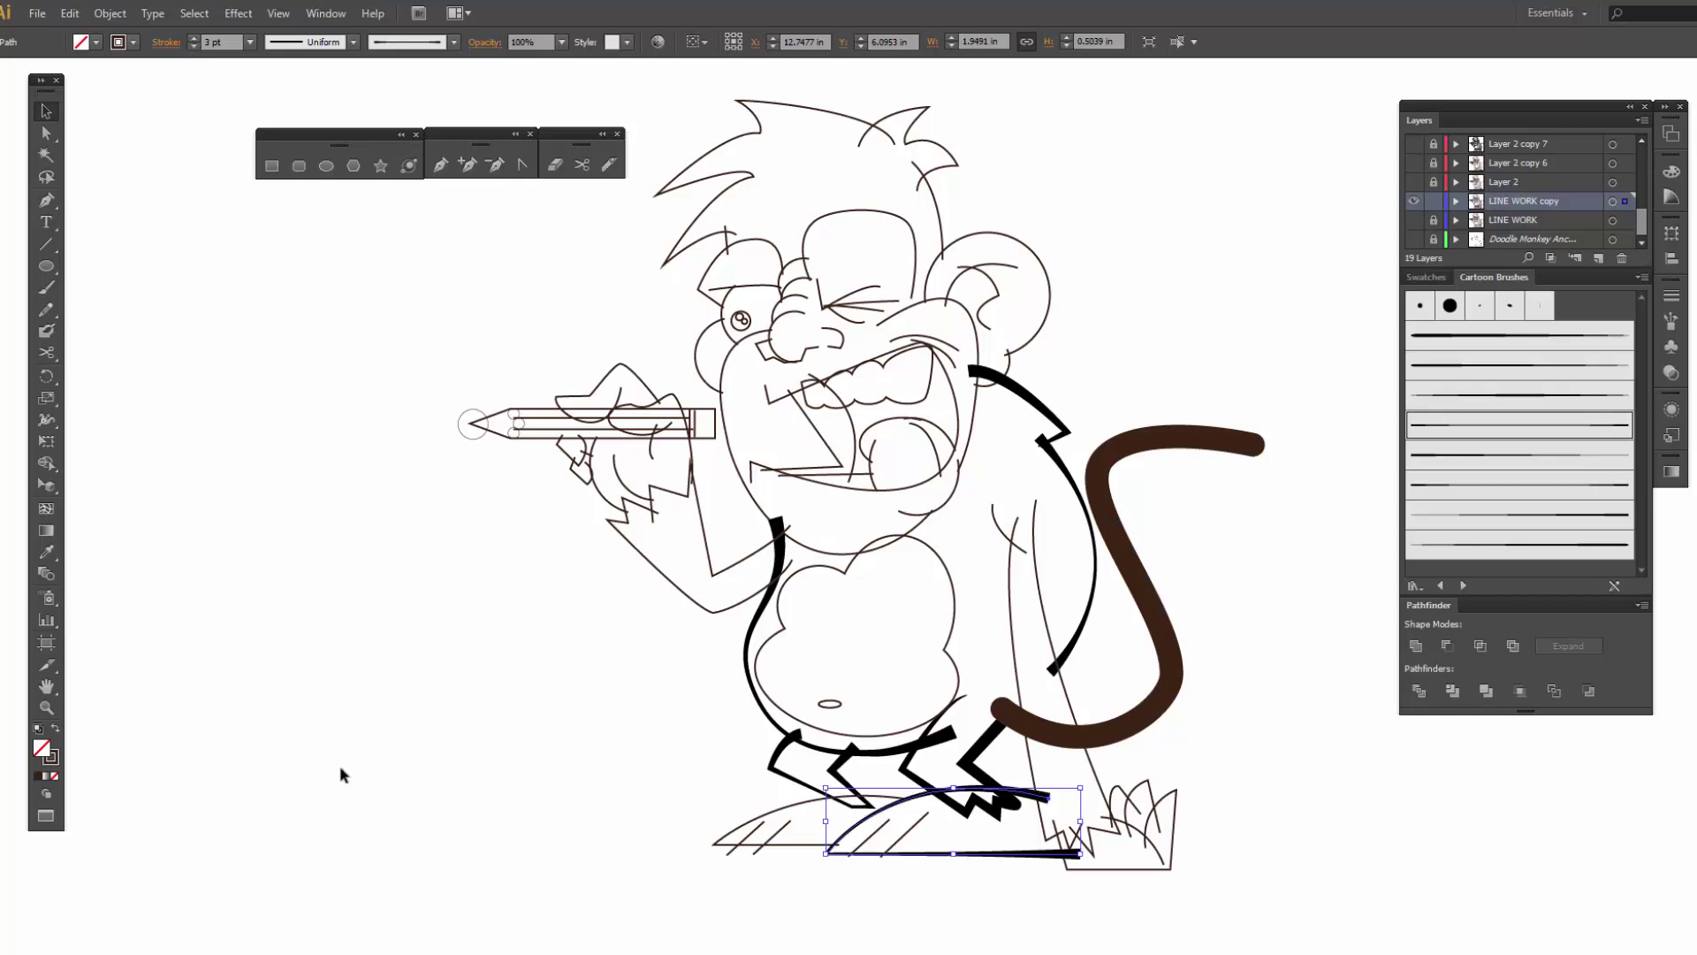
left_click(397, 799)
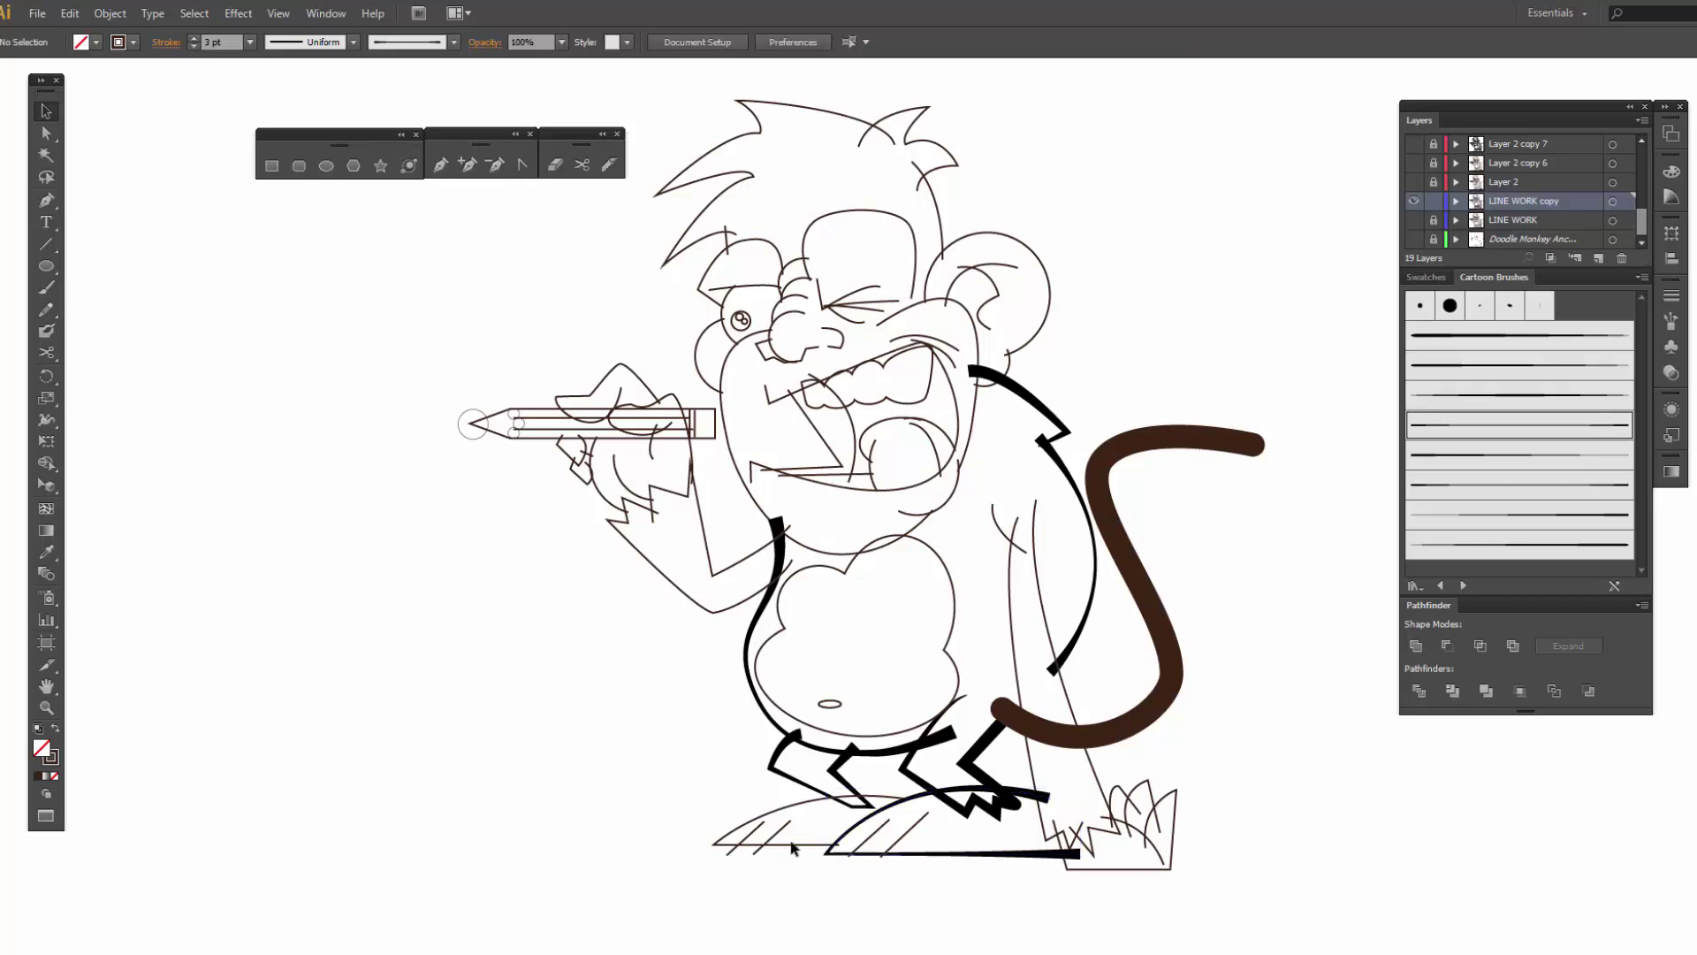
- Apply the fourth art brush to the outline of the smaller rear foot with a 3 pt stroke
left_click(798, 845)
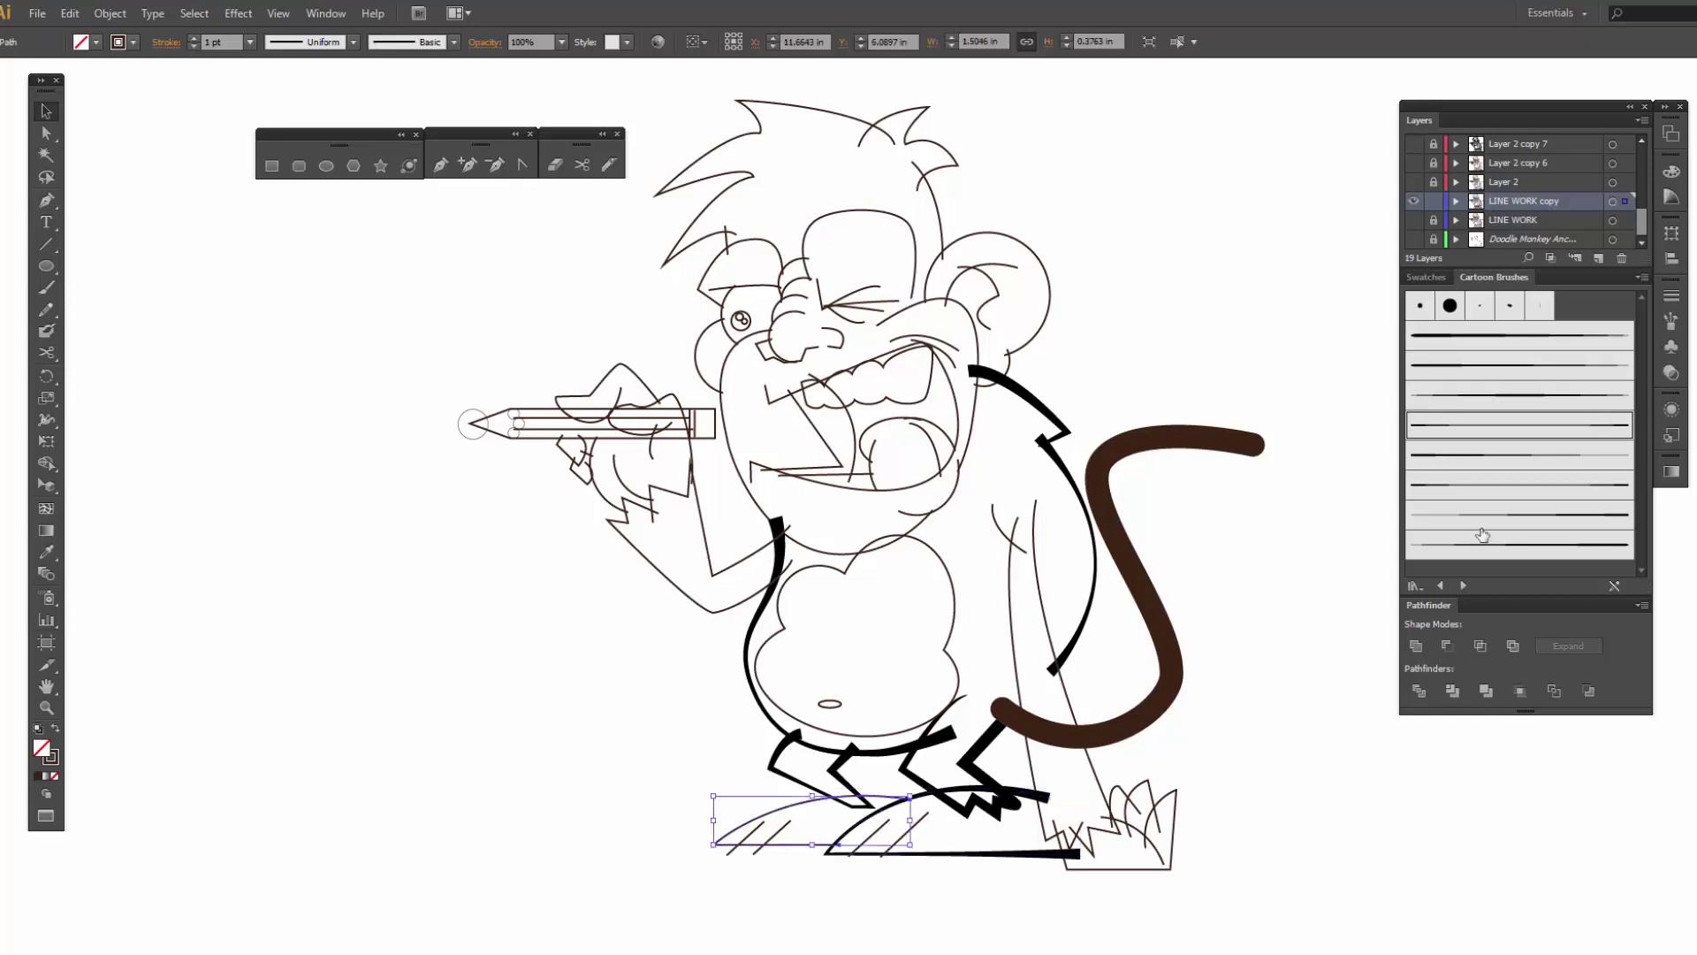
left_click(194, 38)
left_click(193, 38)
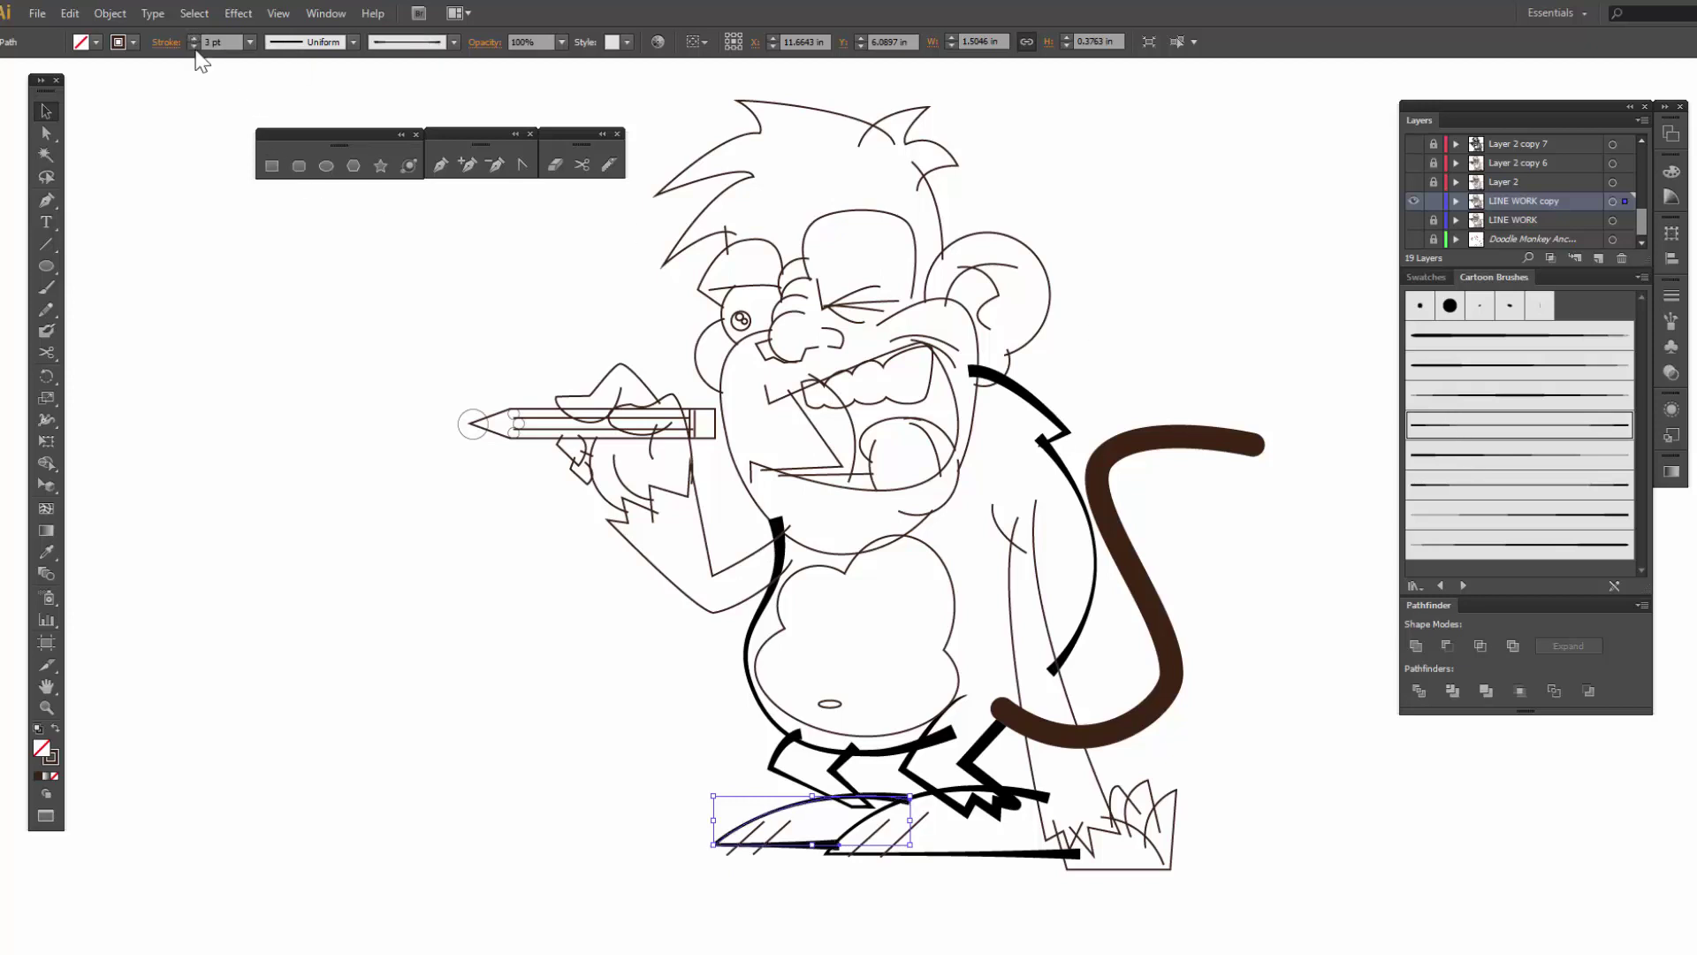
left_click(281, 590)
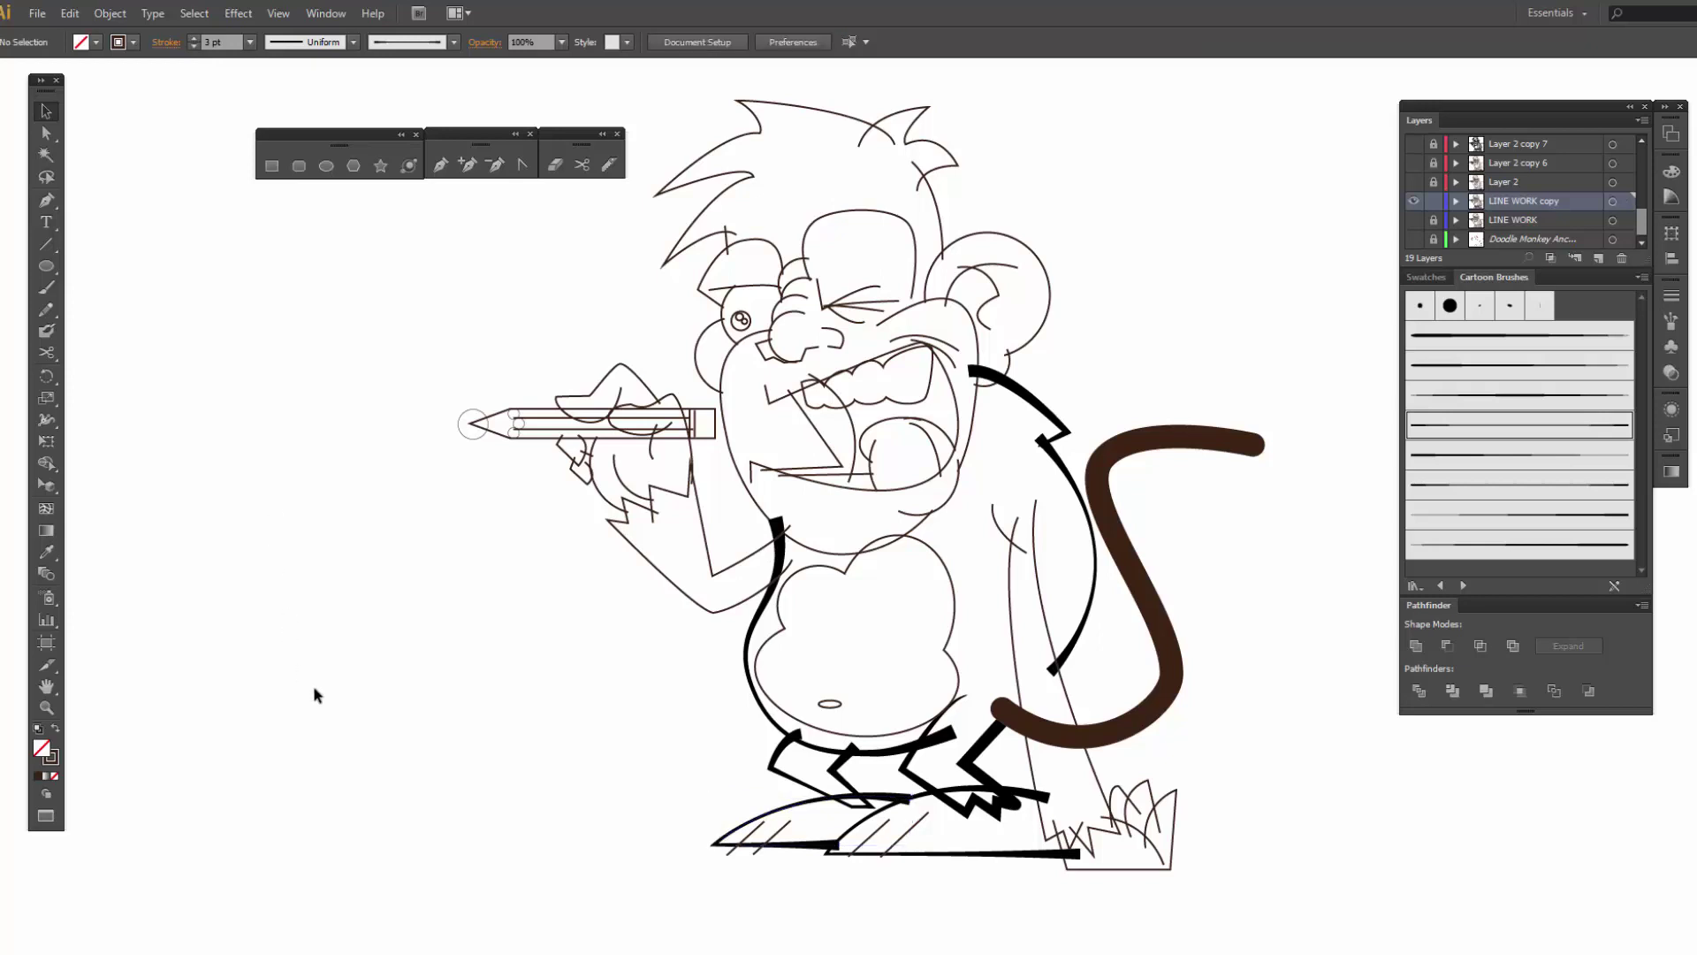
- Apply Art Brush 7 to the four slanted toe lines on both feet with a 2 pt stroke
left_click(915, 824)
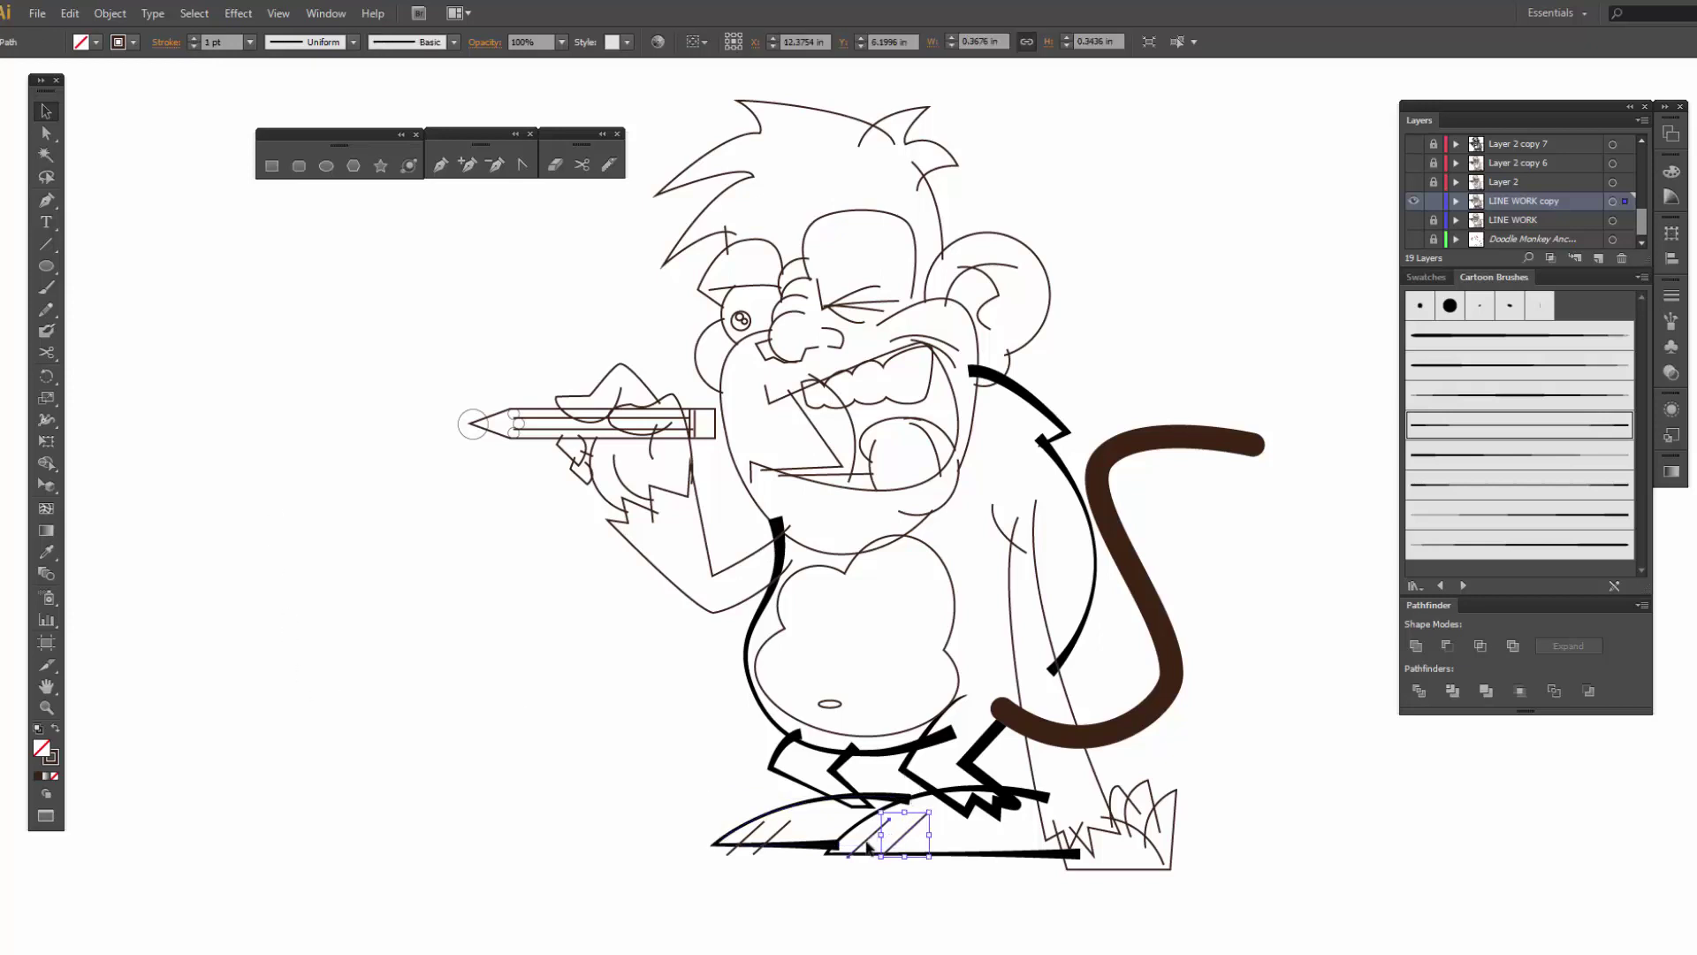
left_click(868, 846, "shift")
left_click(756, 834, "shift")
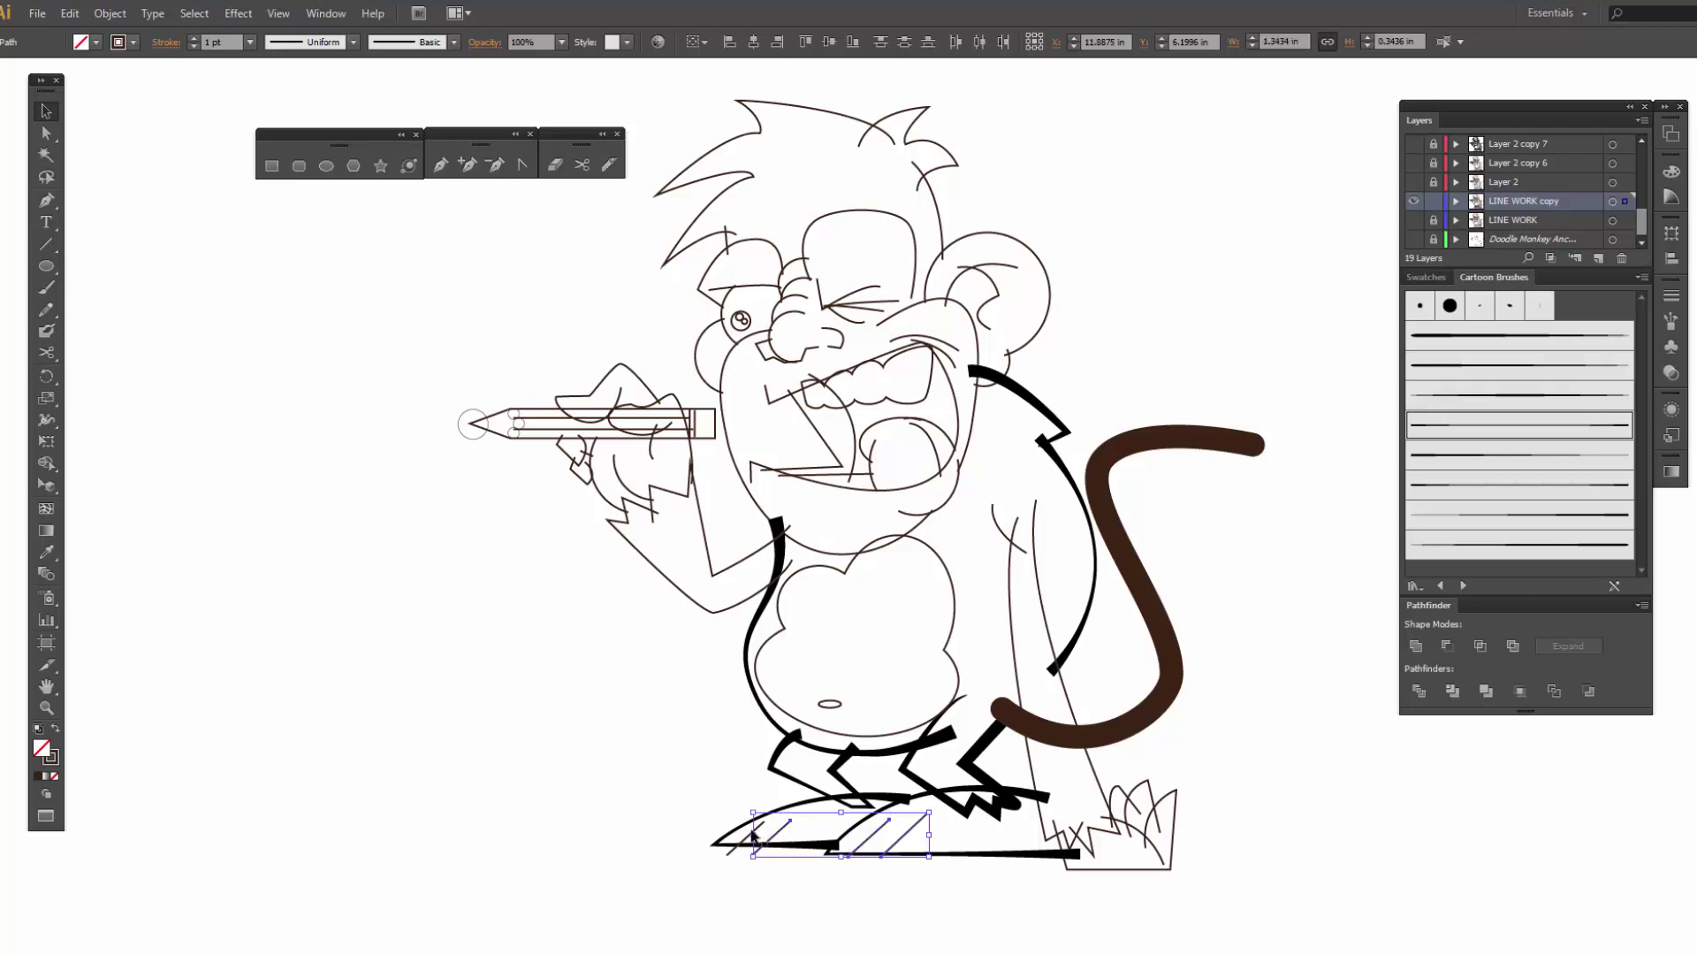
left_click(750, 840, "shift")
left_click(1496, 517)
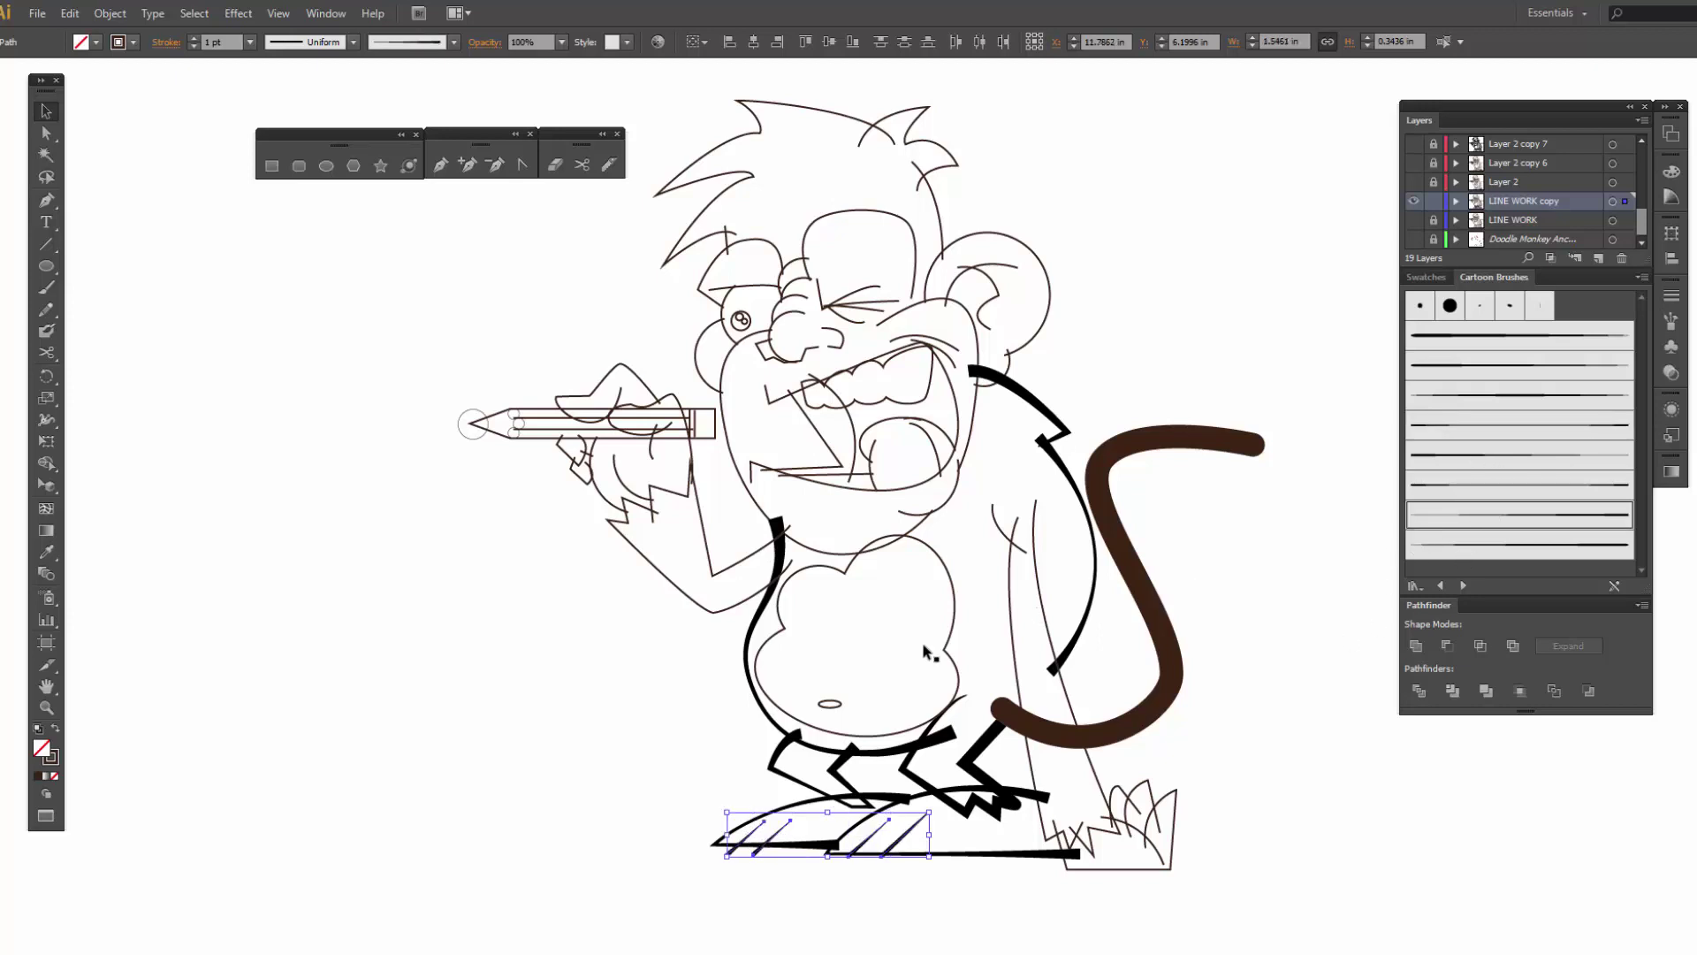
left_click(192, 38)
left_click(333, 623)
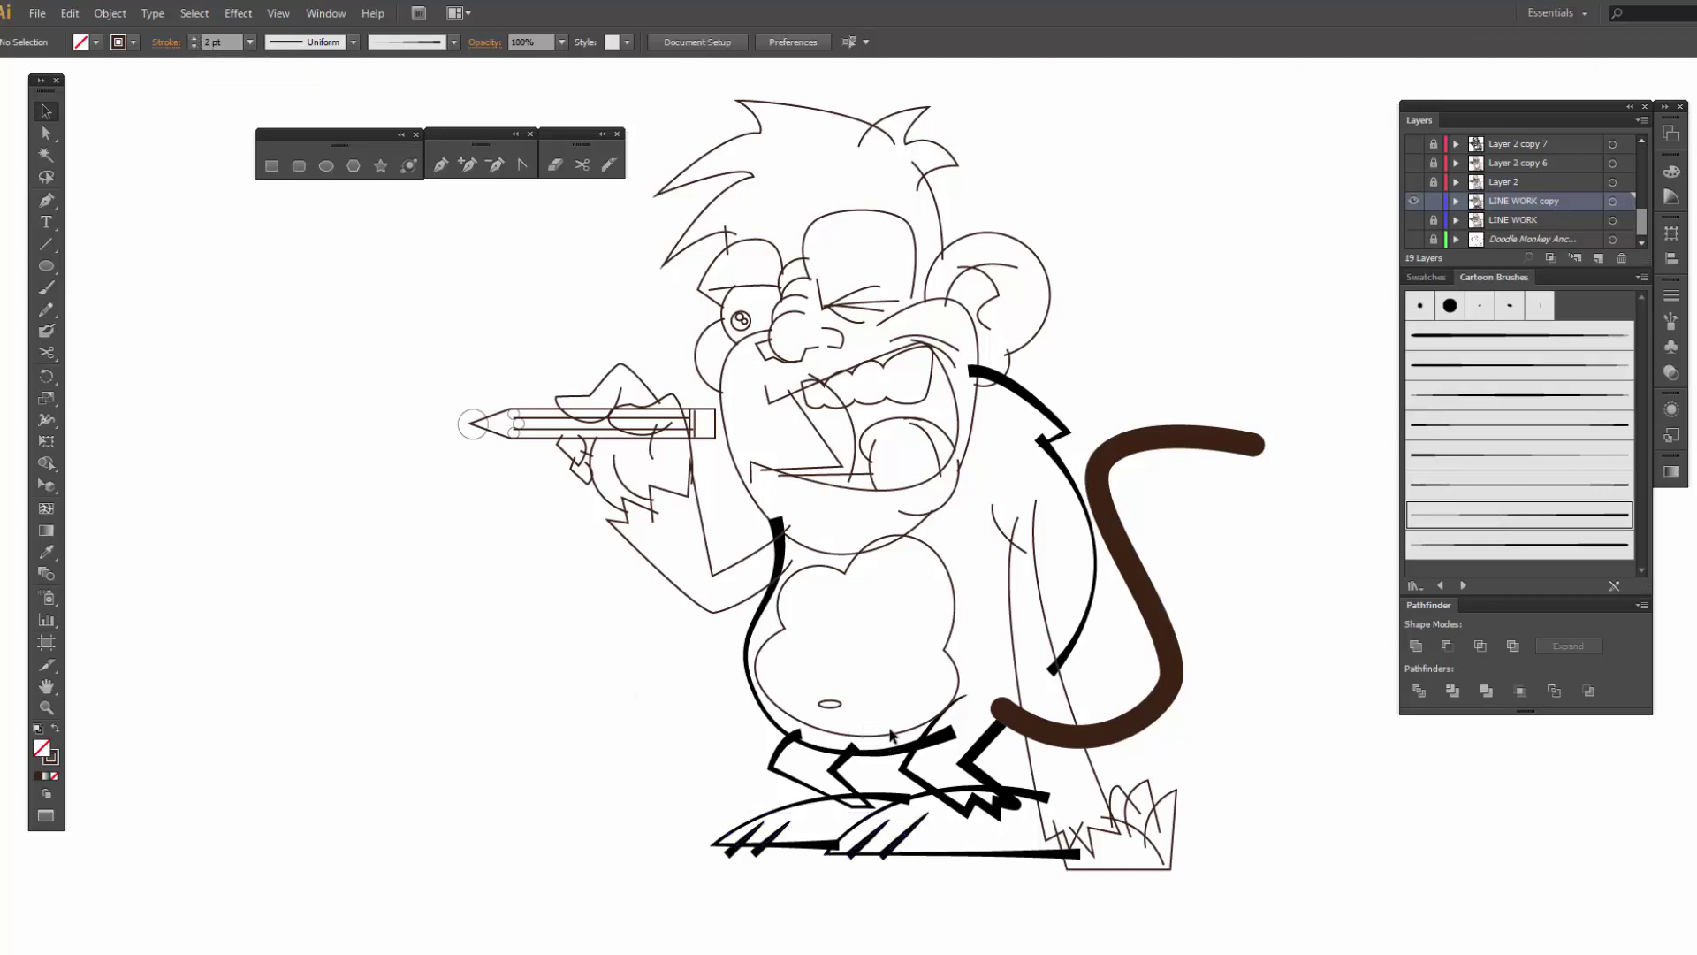
- Apply the third art brush to the lowered arm's outline nearest the tail with a 3 pt stroke
left_click(1042, 588)
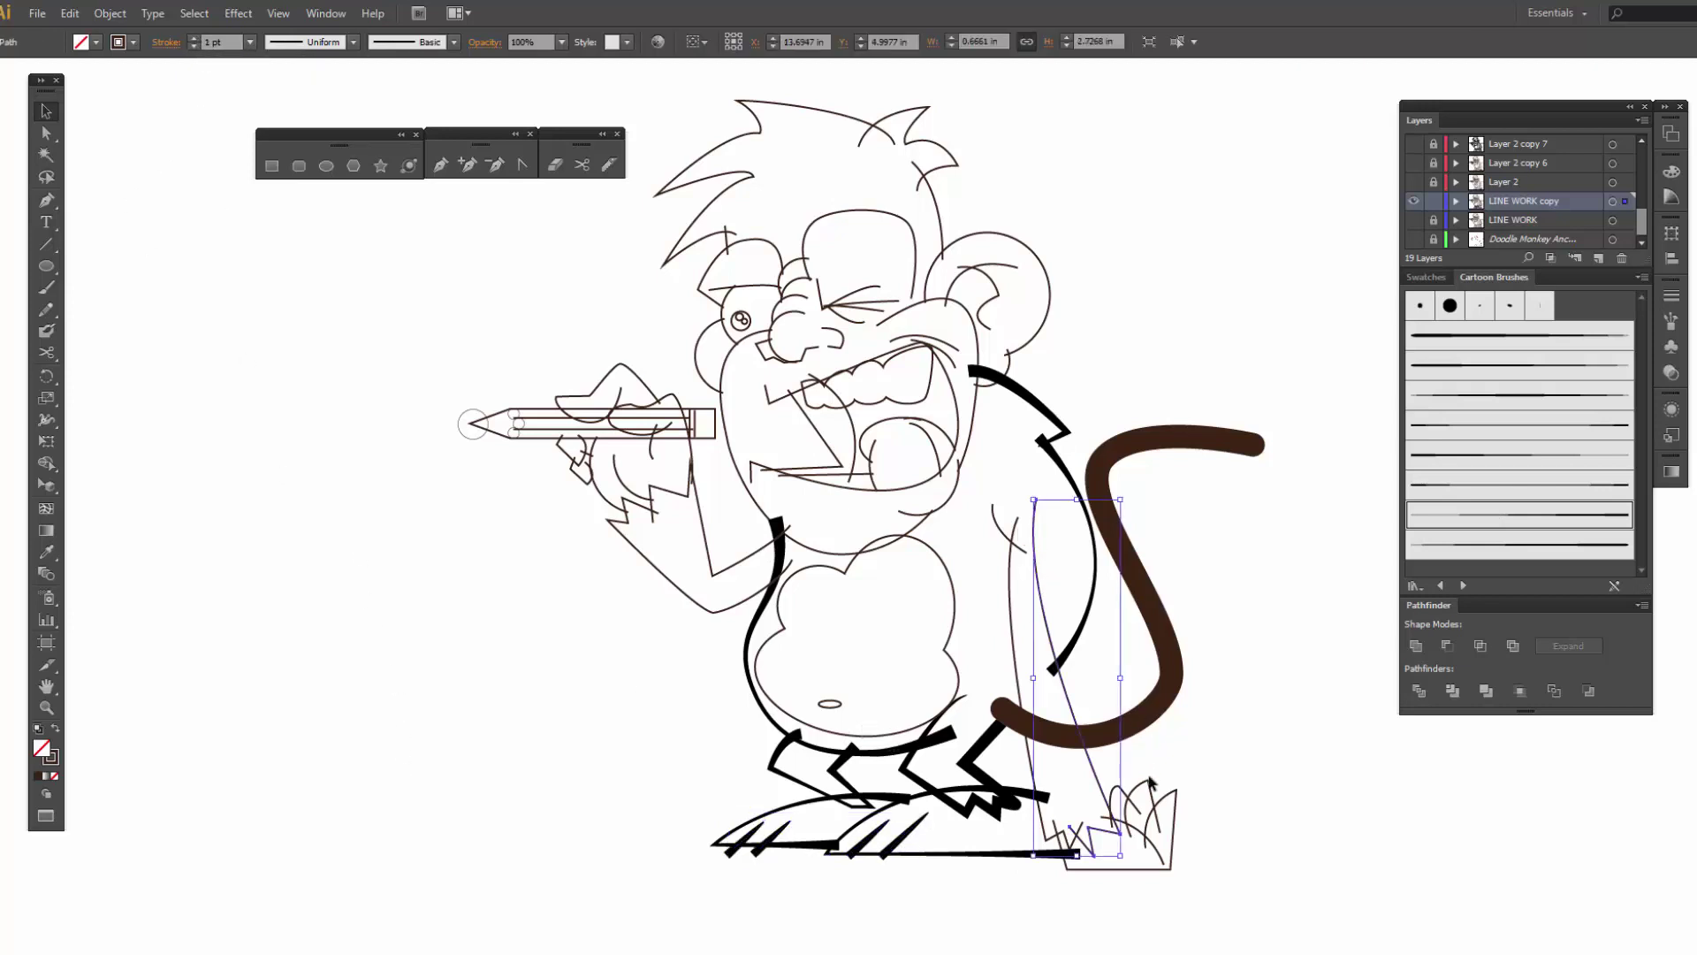
left_click(1462, 396)
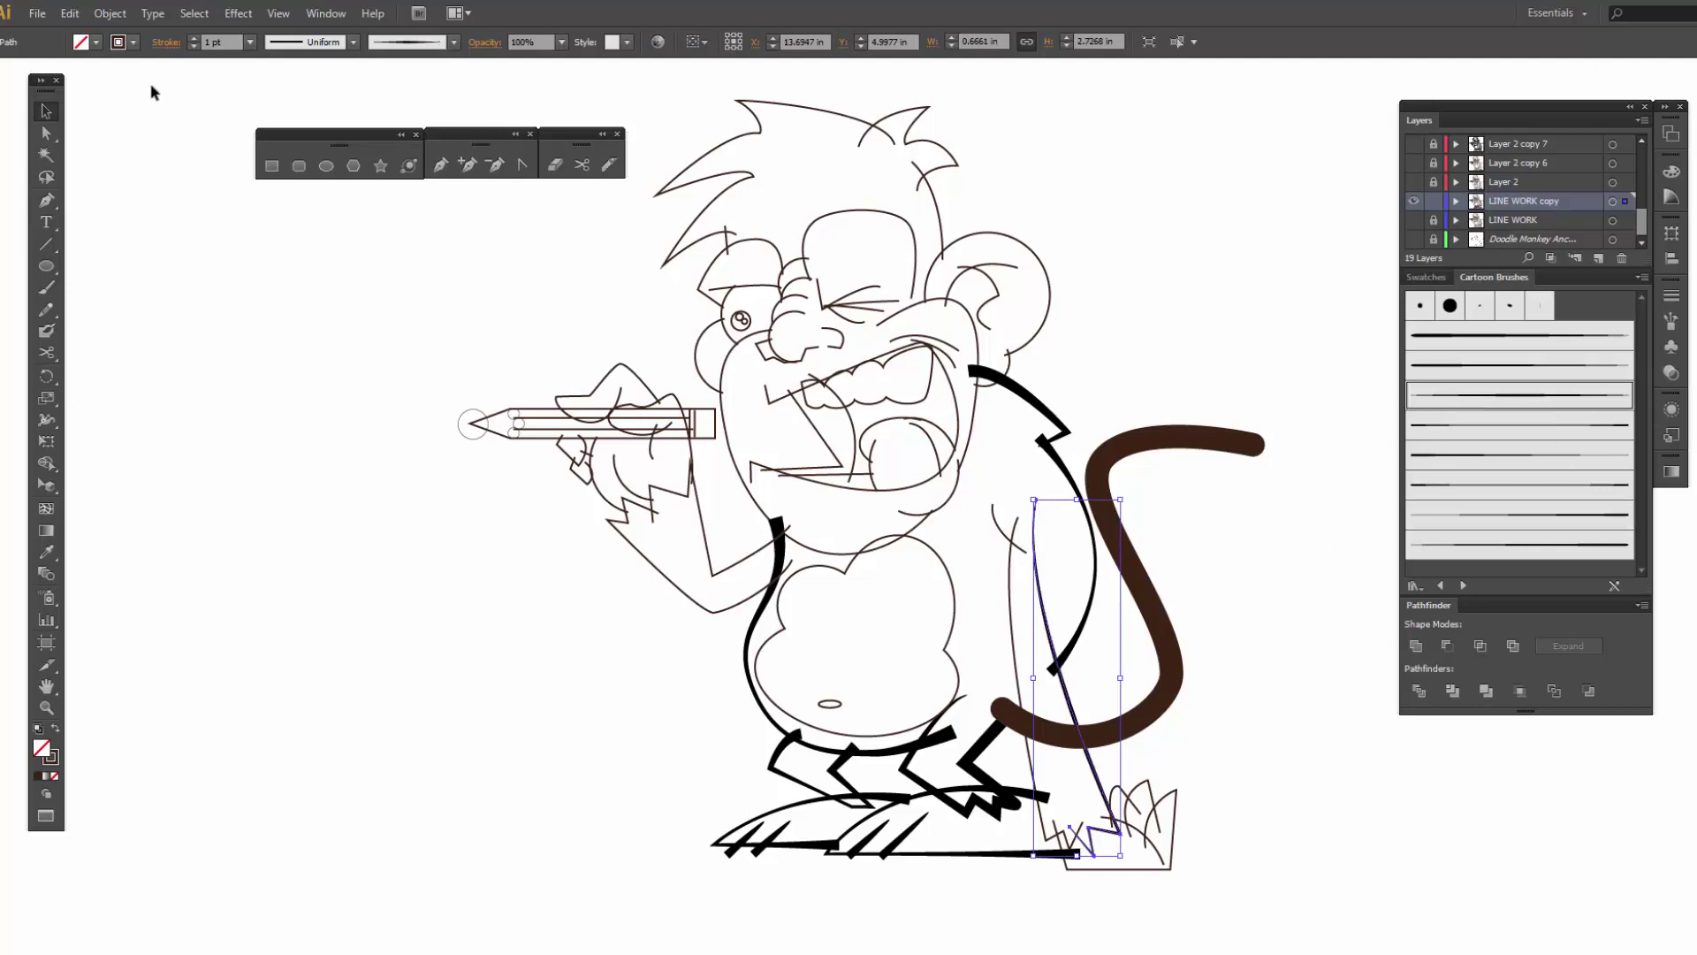
left_click(193, 38)
left_click(193, 38)
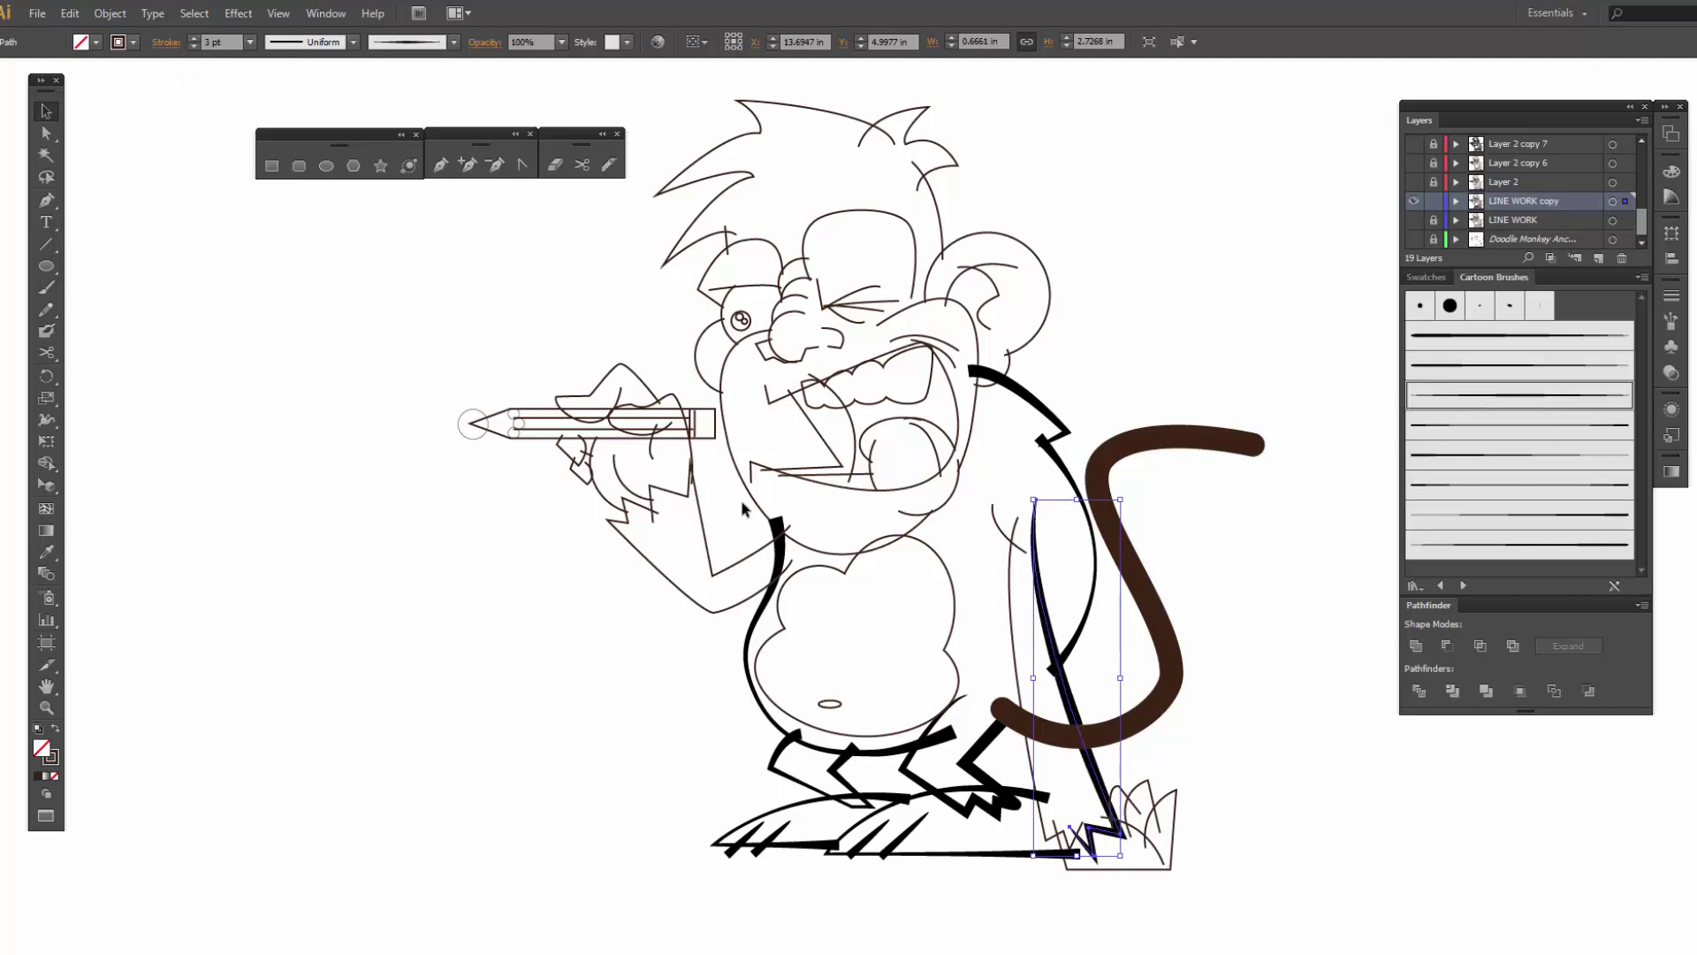
- Apply the third art brush to the lowered arm's outline nearest the belly with a 3 pt stroke
left_click(981, 610)
left_click(1012, 623)
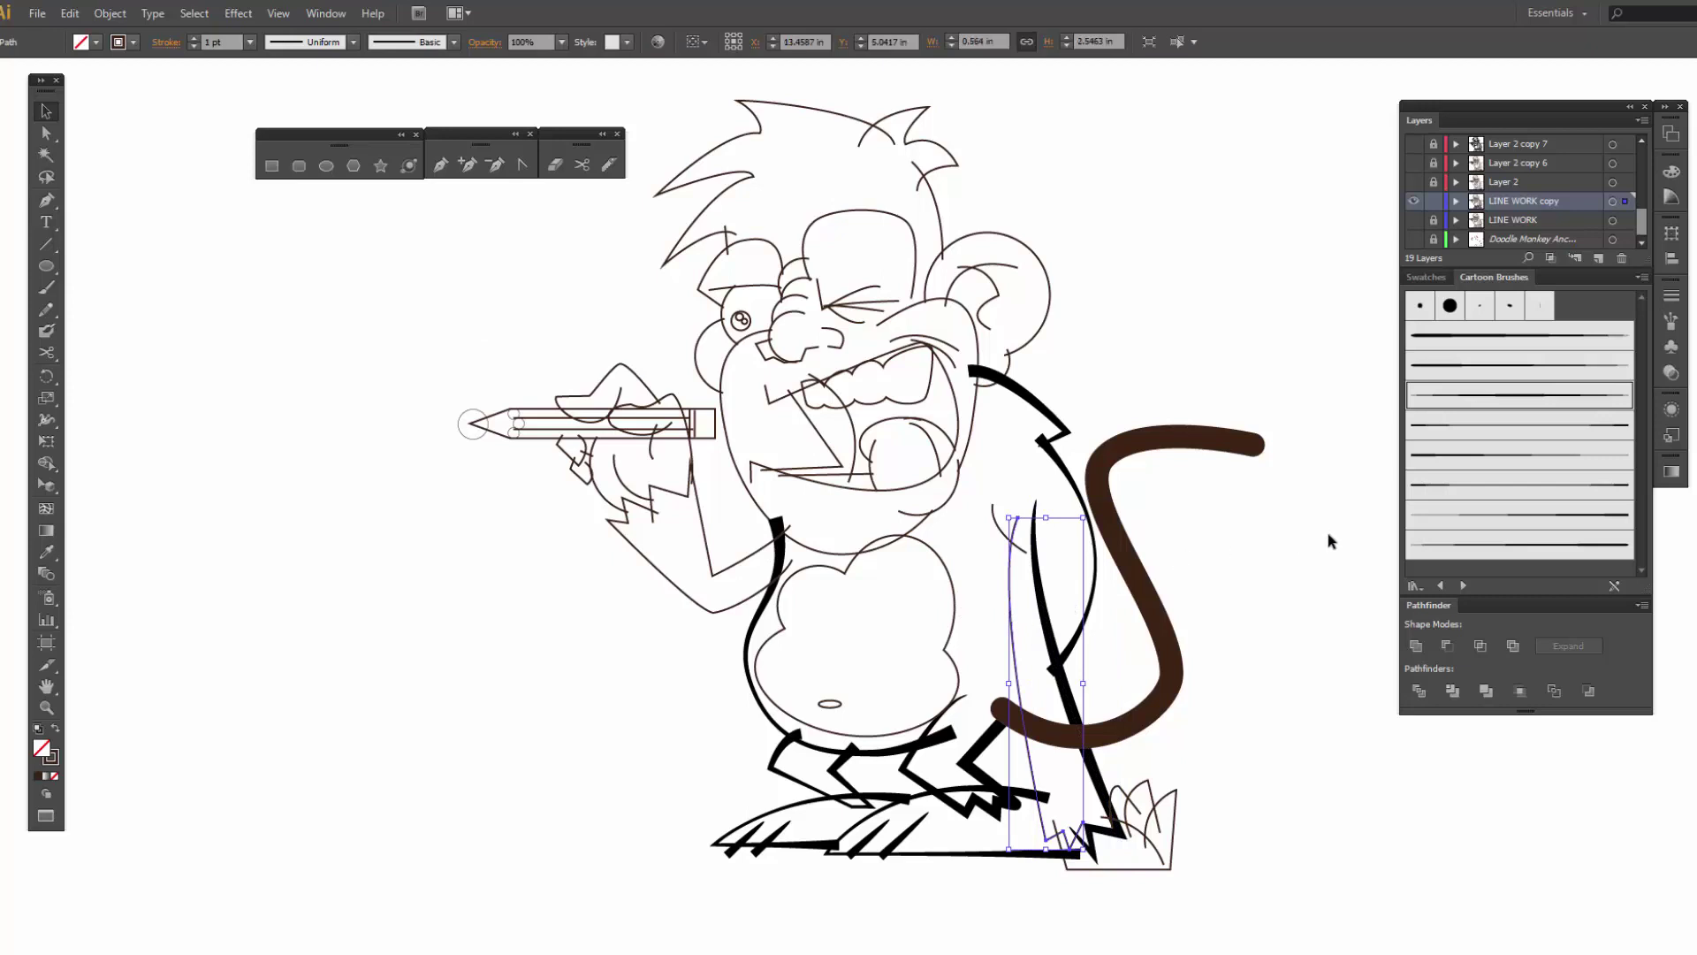
left_click(1477, 402)
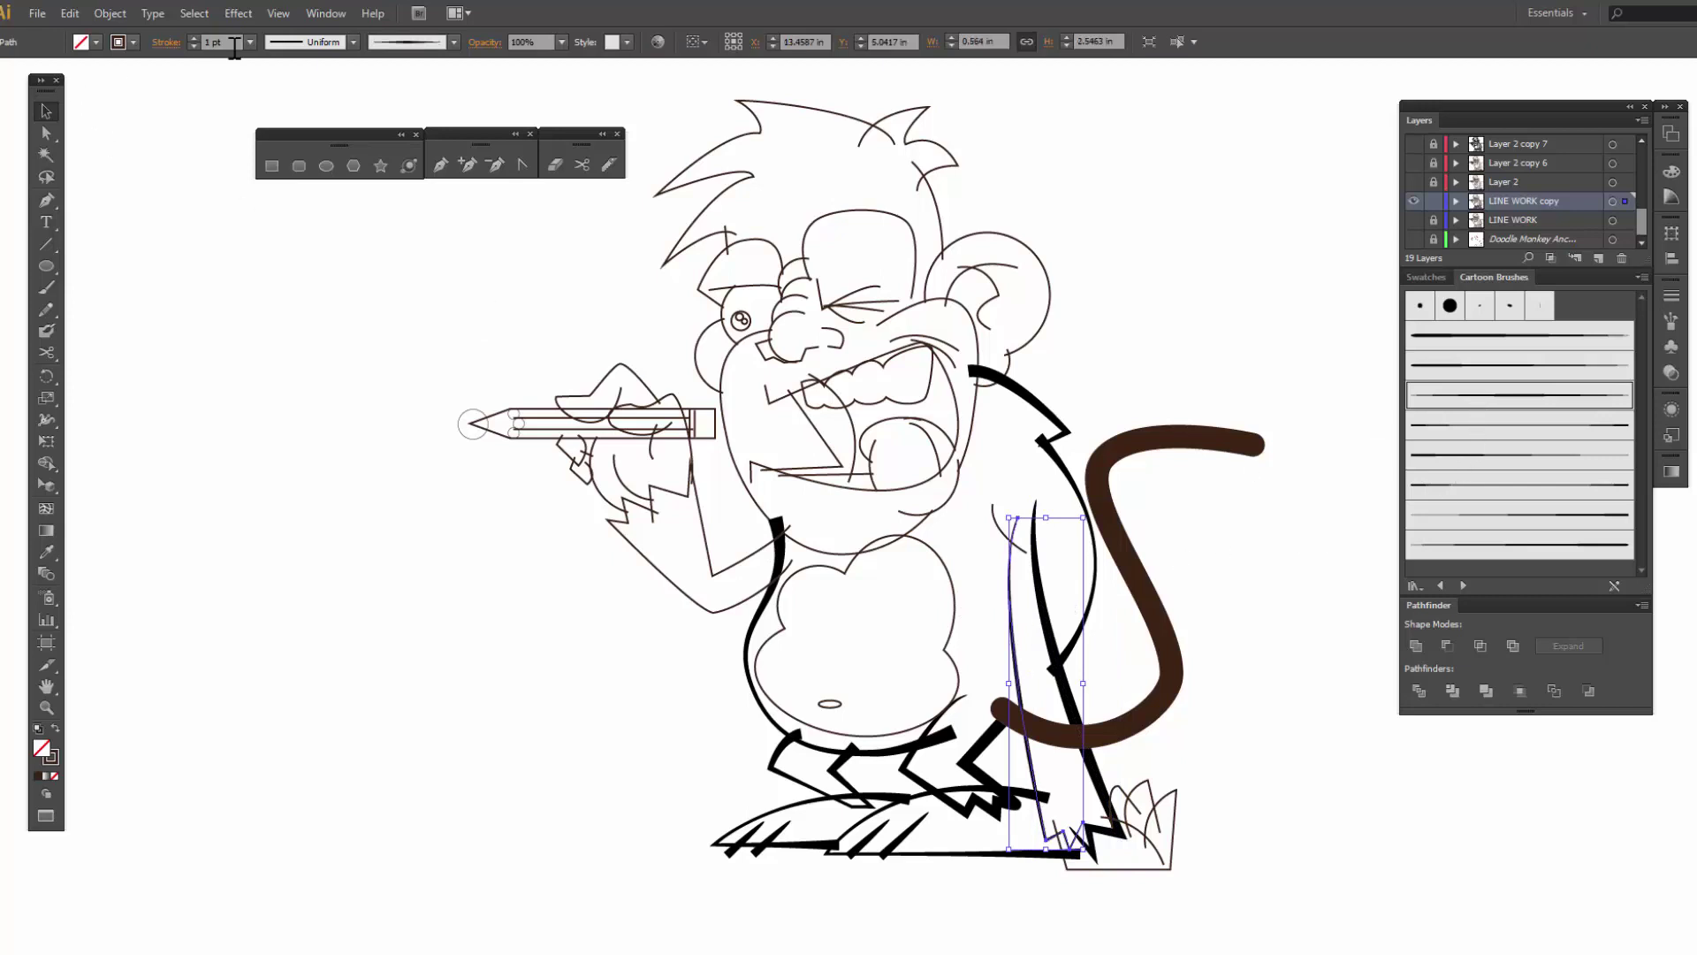
left_click(193, 38)
left_click(193, 38)
left_click(442, 638)
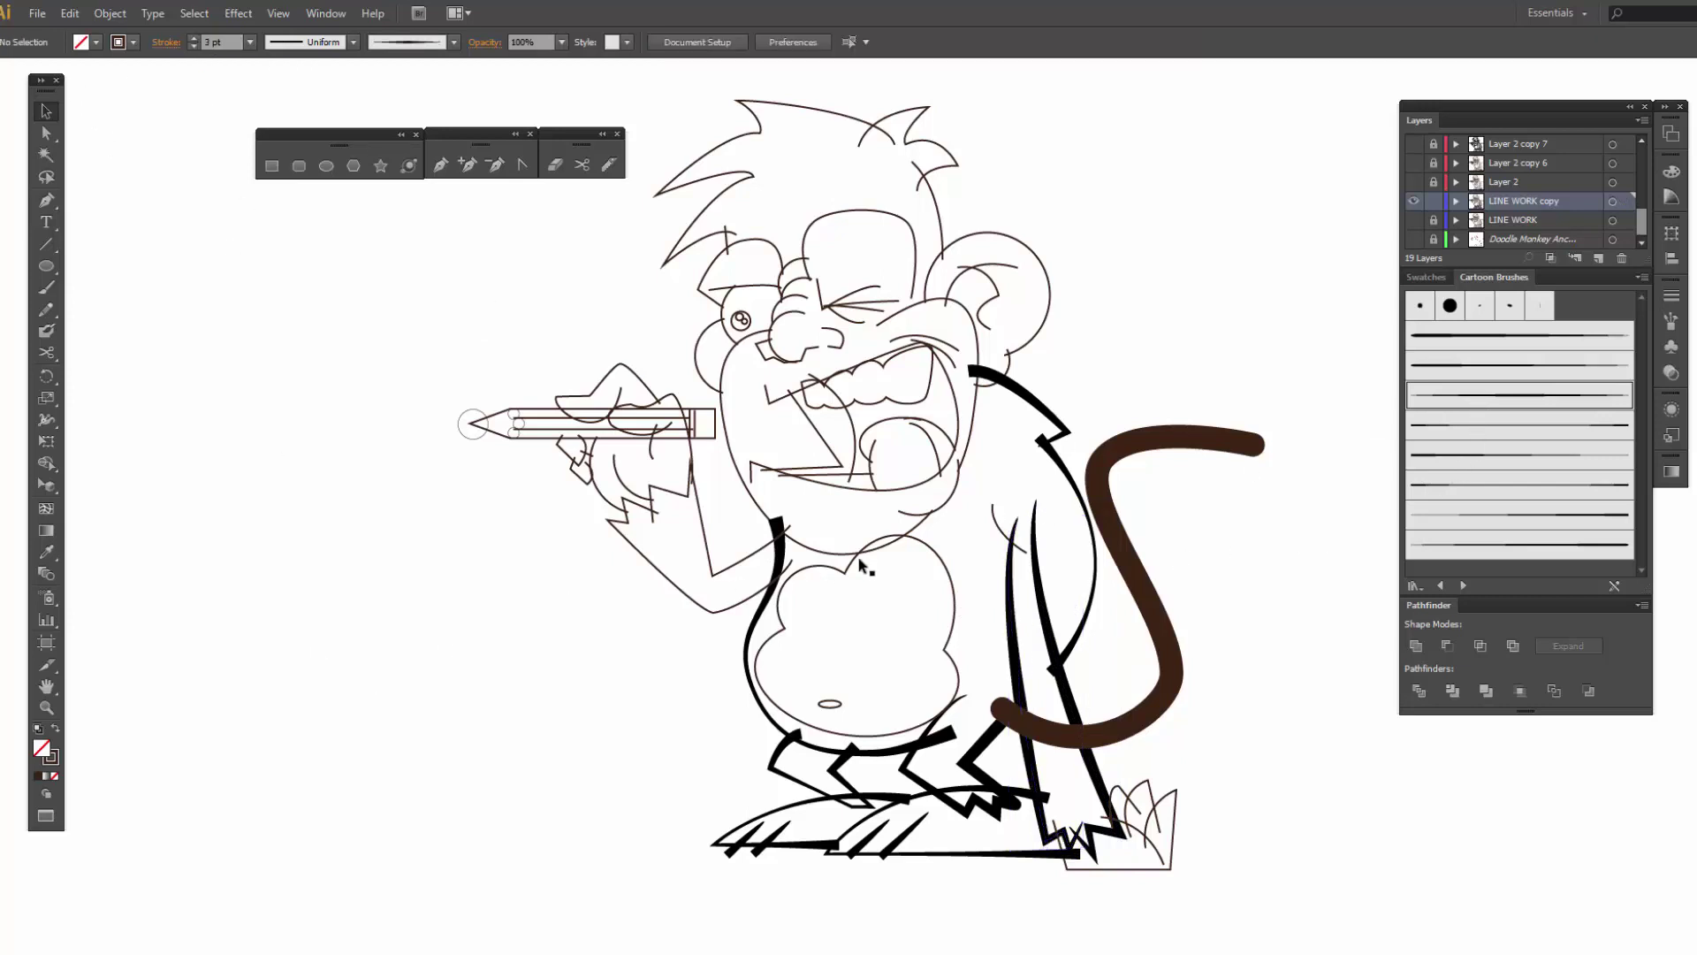
- Apply the third art brush to the short jaw curve below the open mouth's corner with a 2 pt stroke
left_click(903, 517)
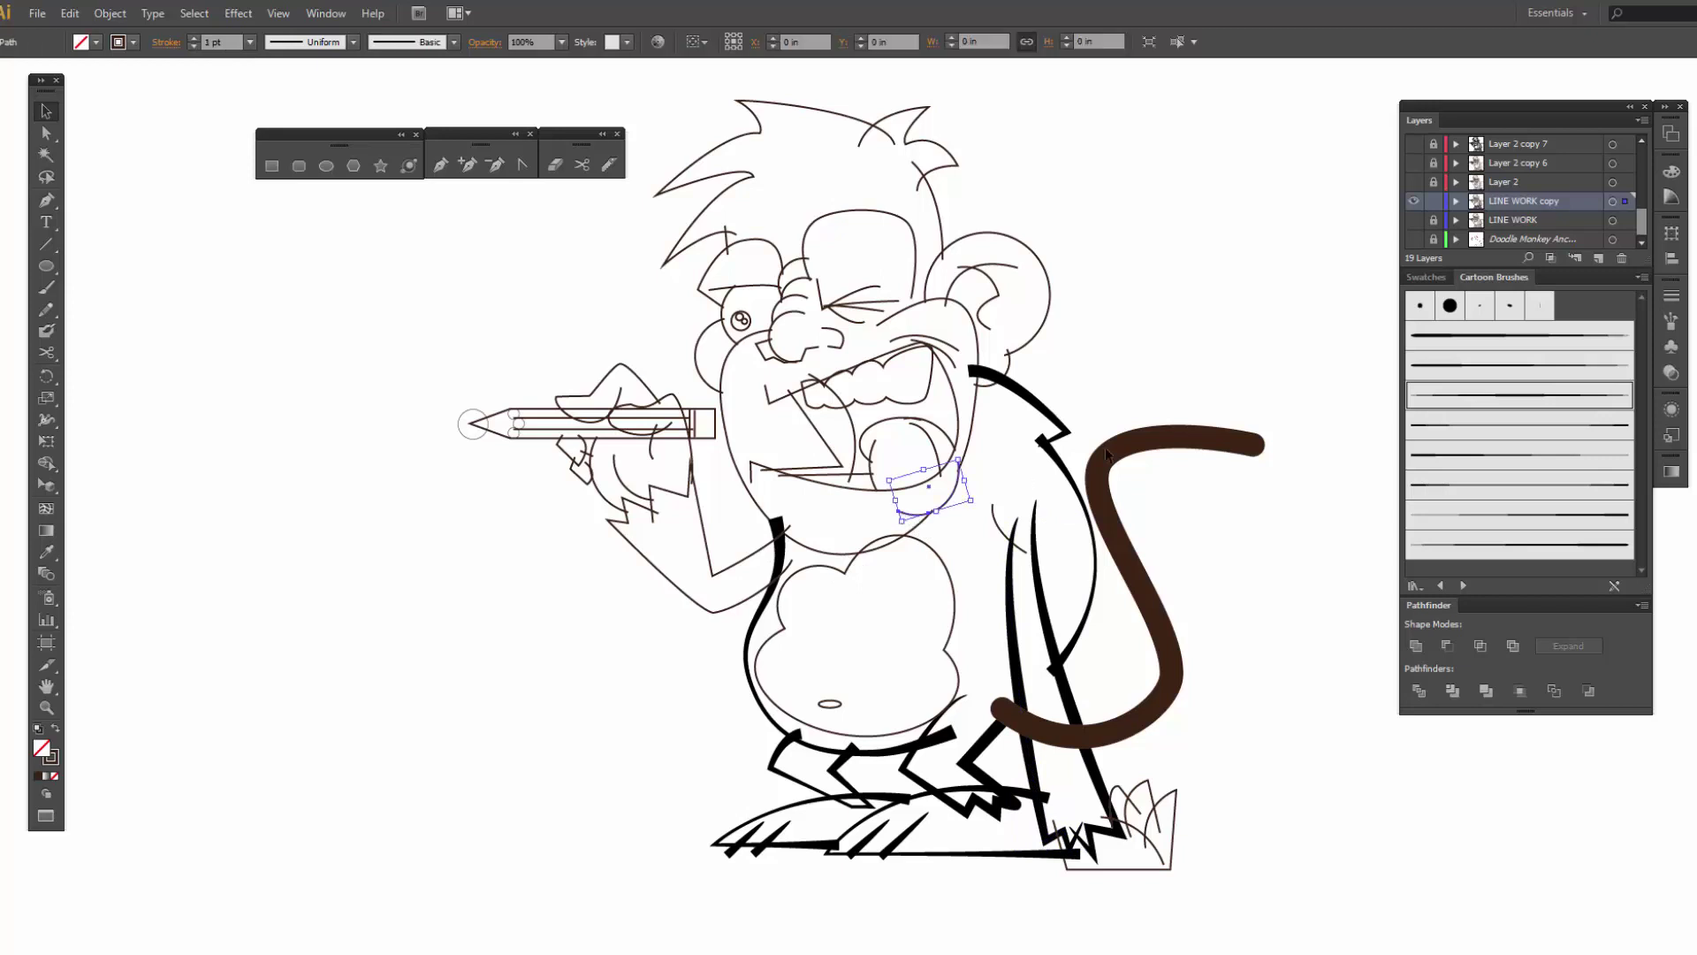
left_click(1448, 398)
left_click(193, 38)
key("ctrl+shift+a")
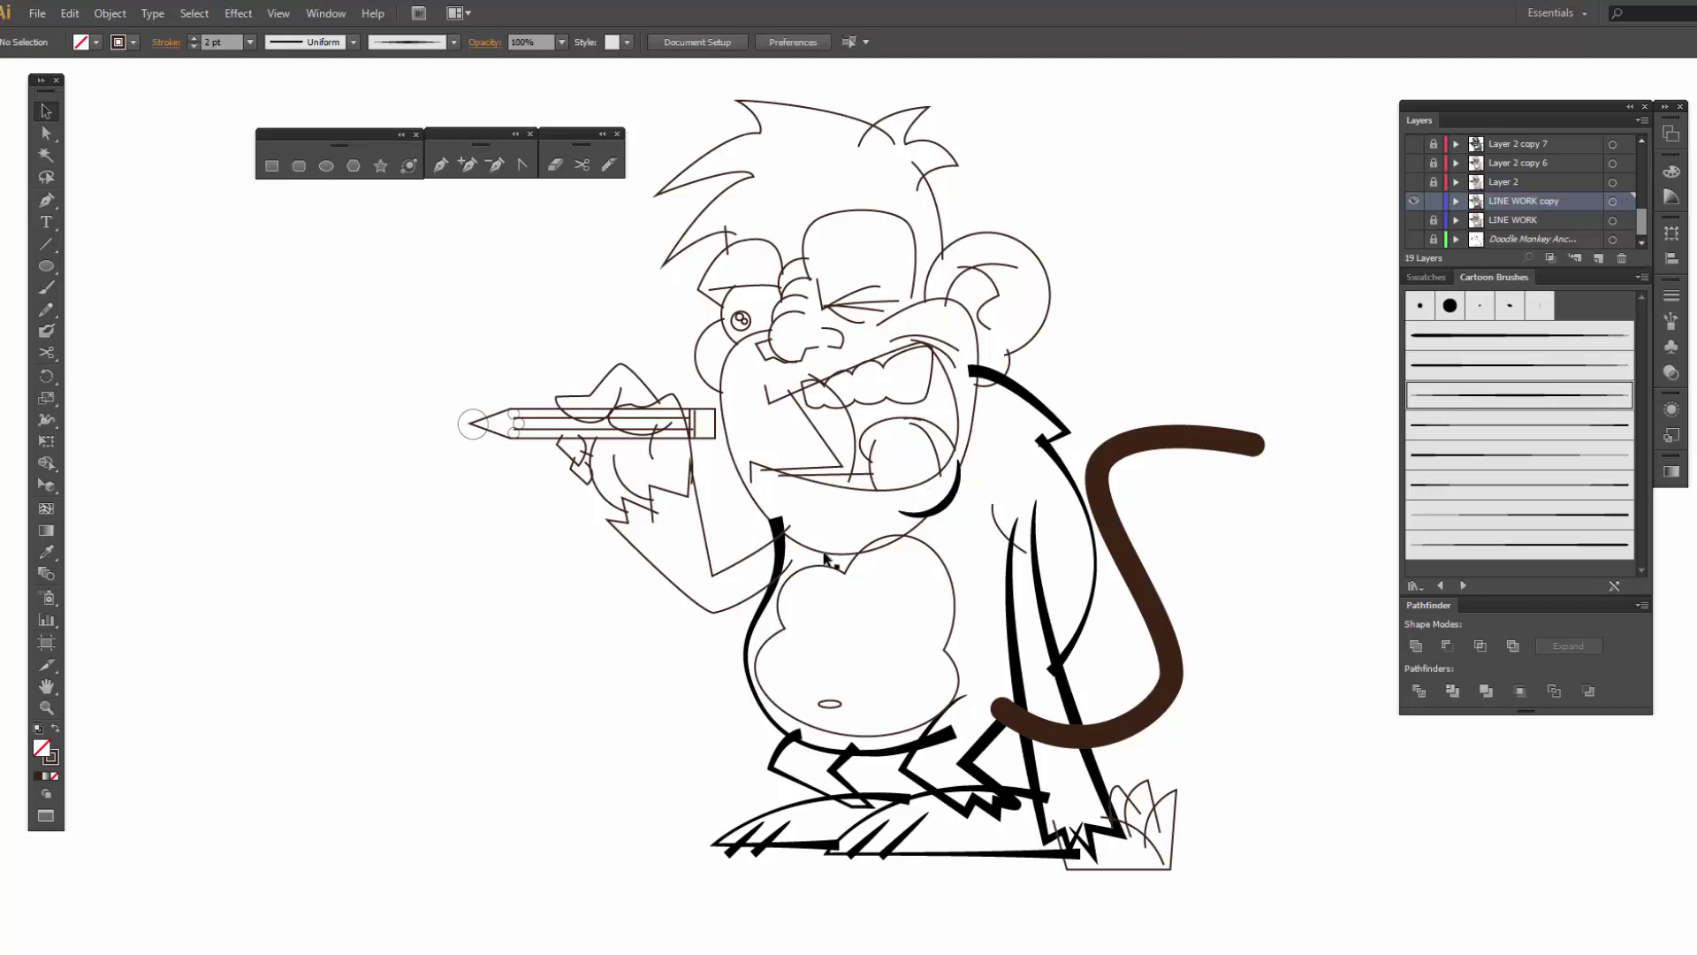
- Apply the fourth art brush to the long cheek and chin outline with a 4 pt stroke, and nudge it slightly upward
left_click(827, 557)
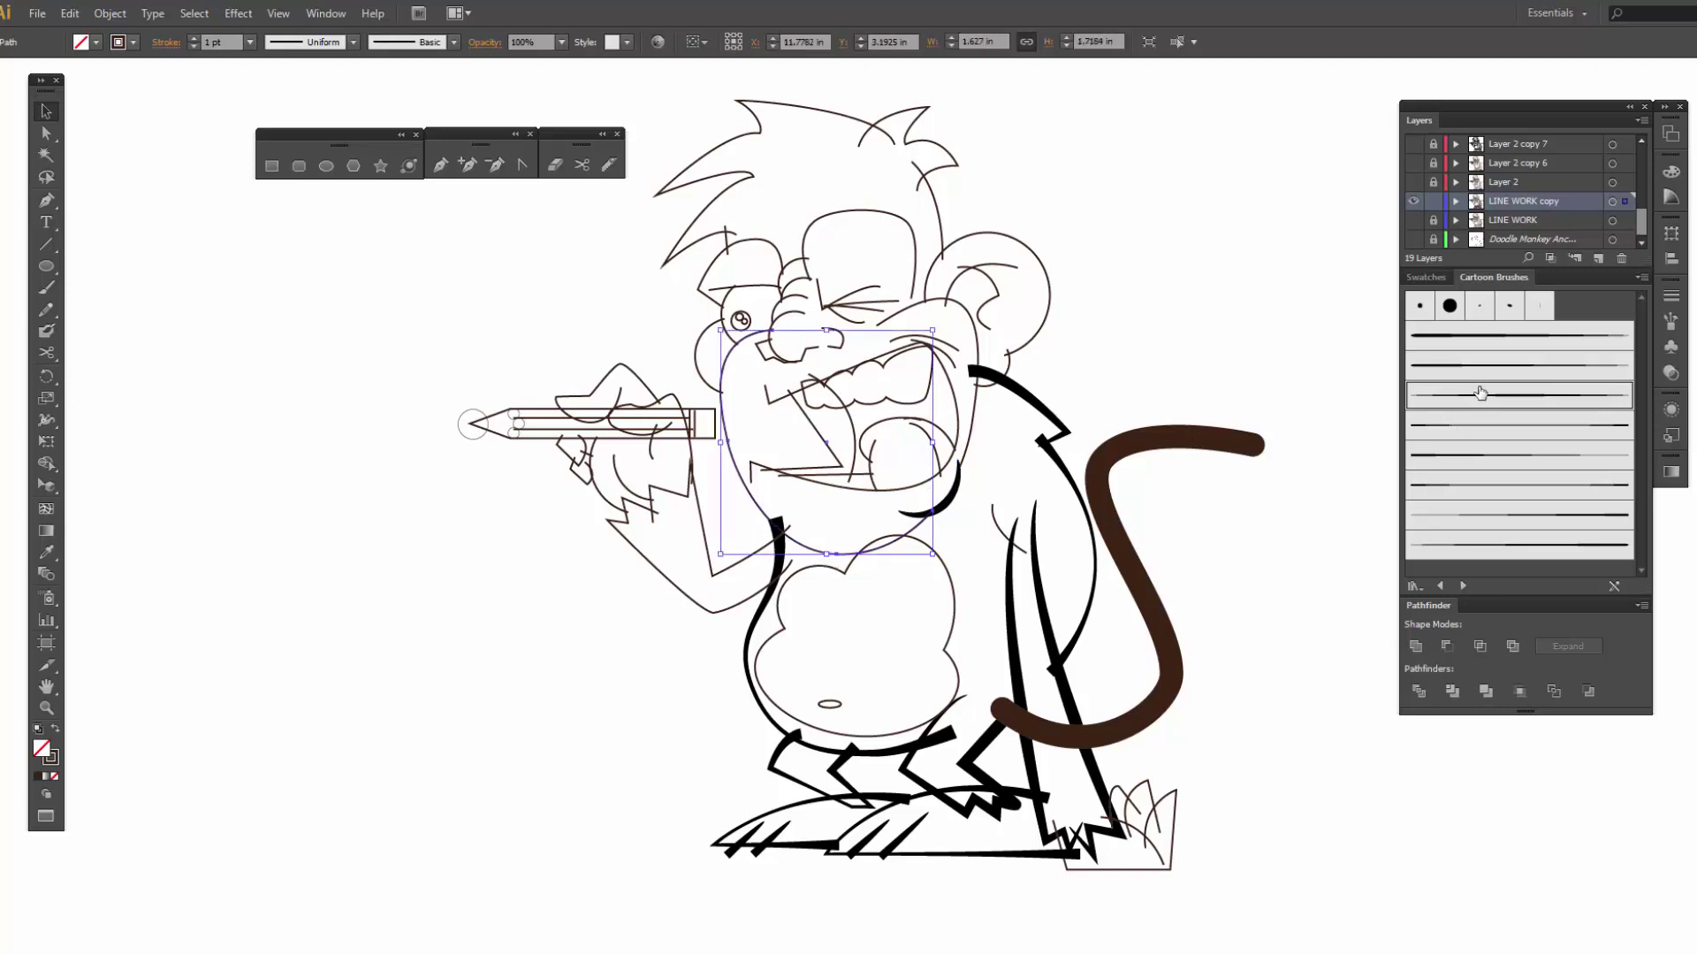
left_click(1471, 428)
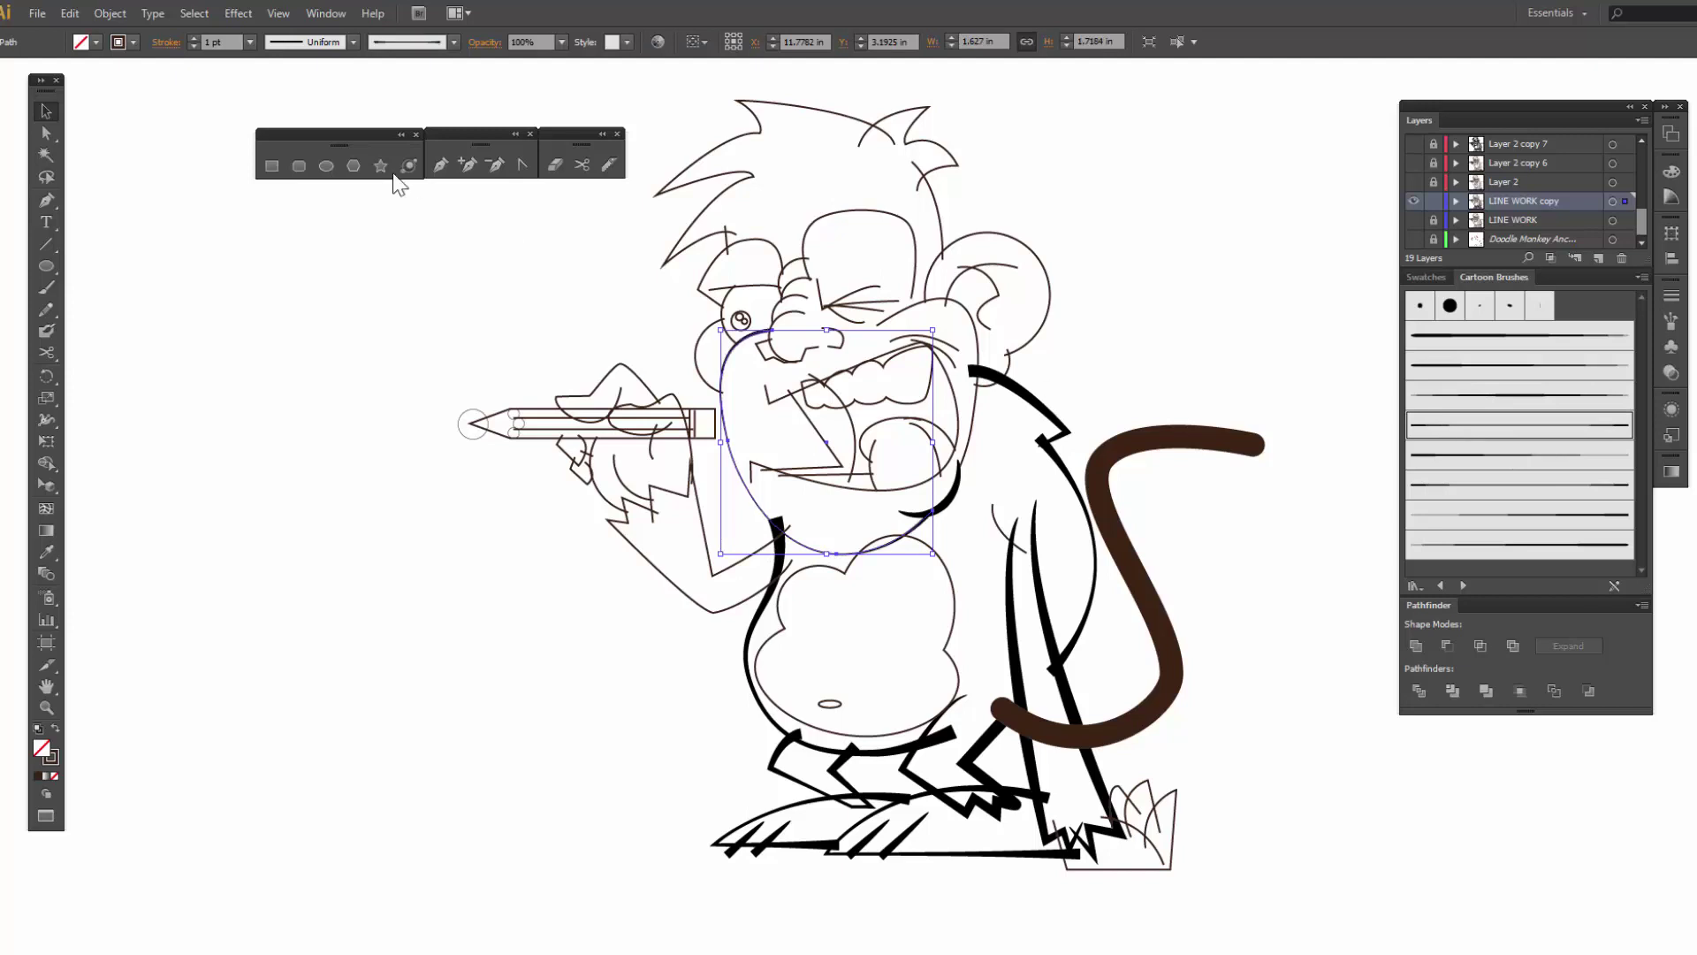
left_click(194, 38)
left_click(194, 38)
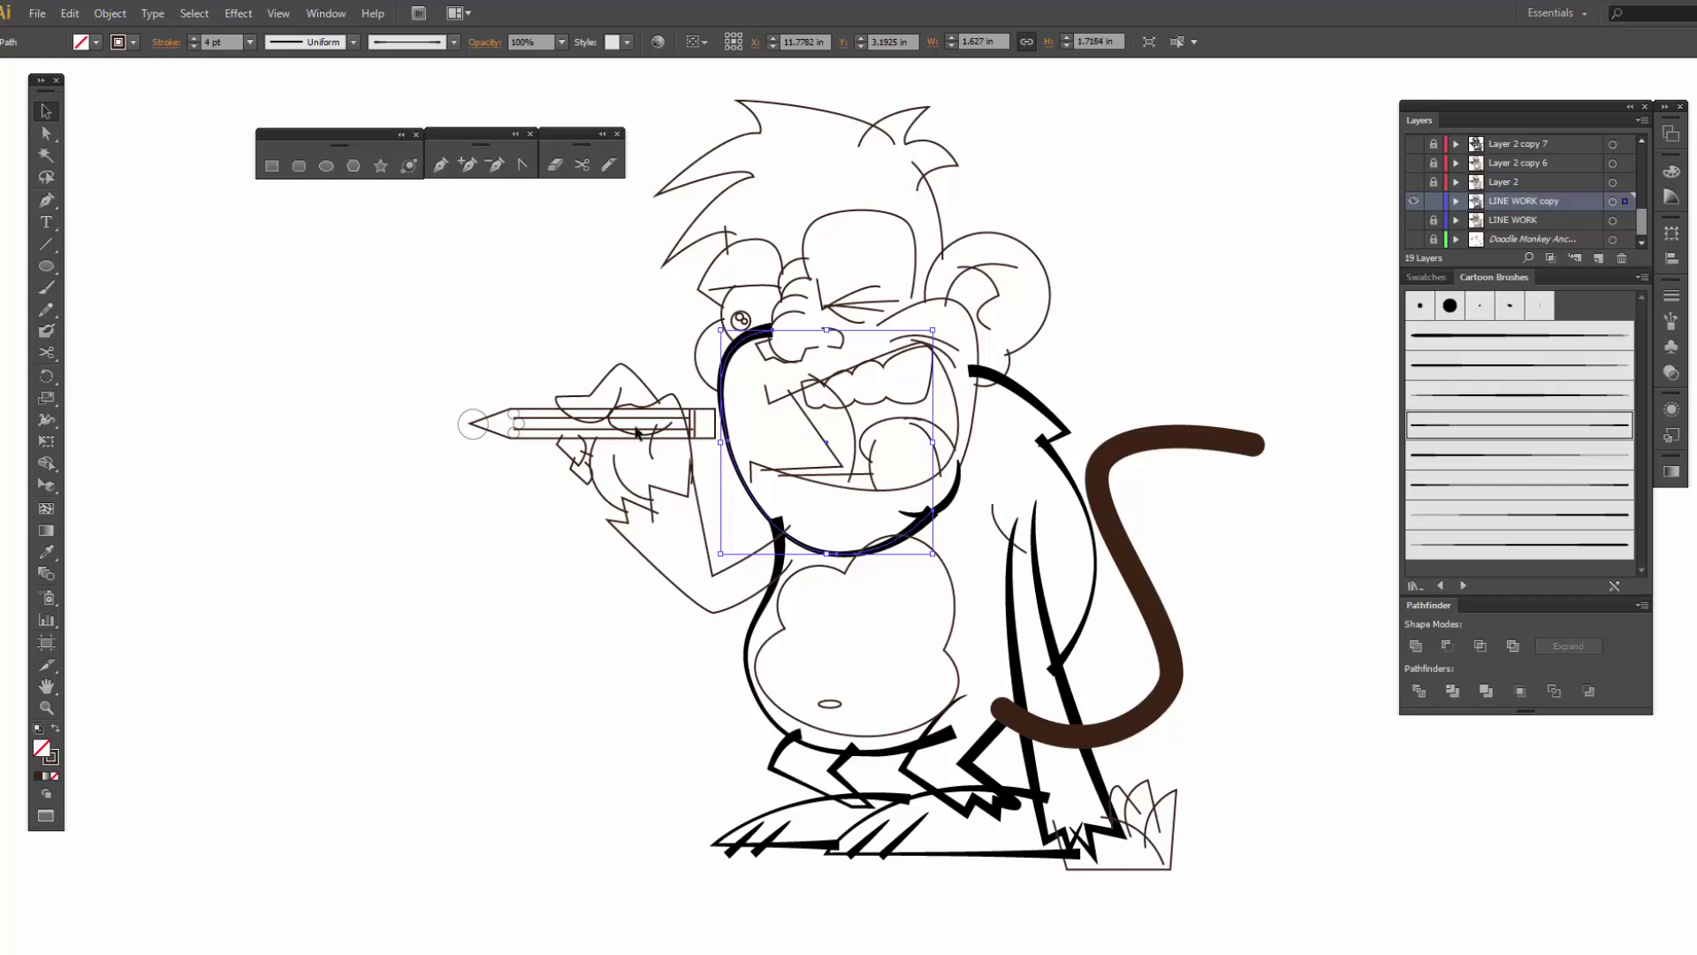
key("Up")
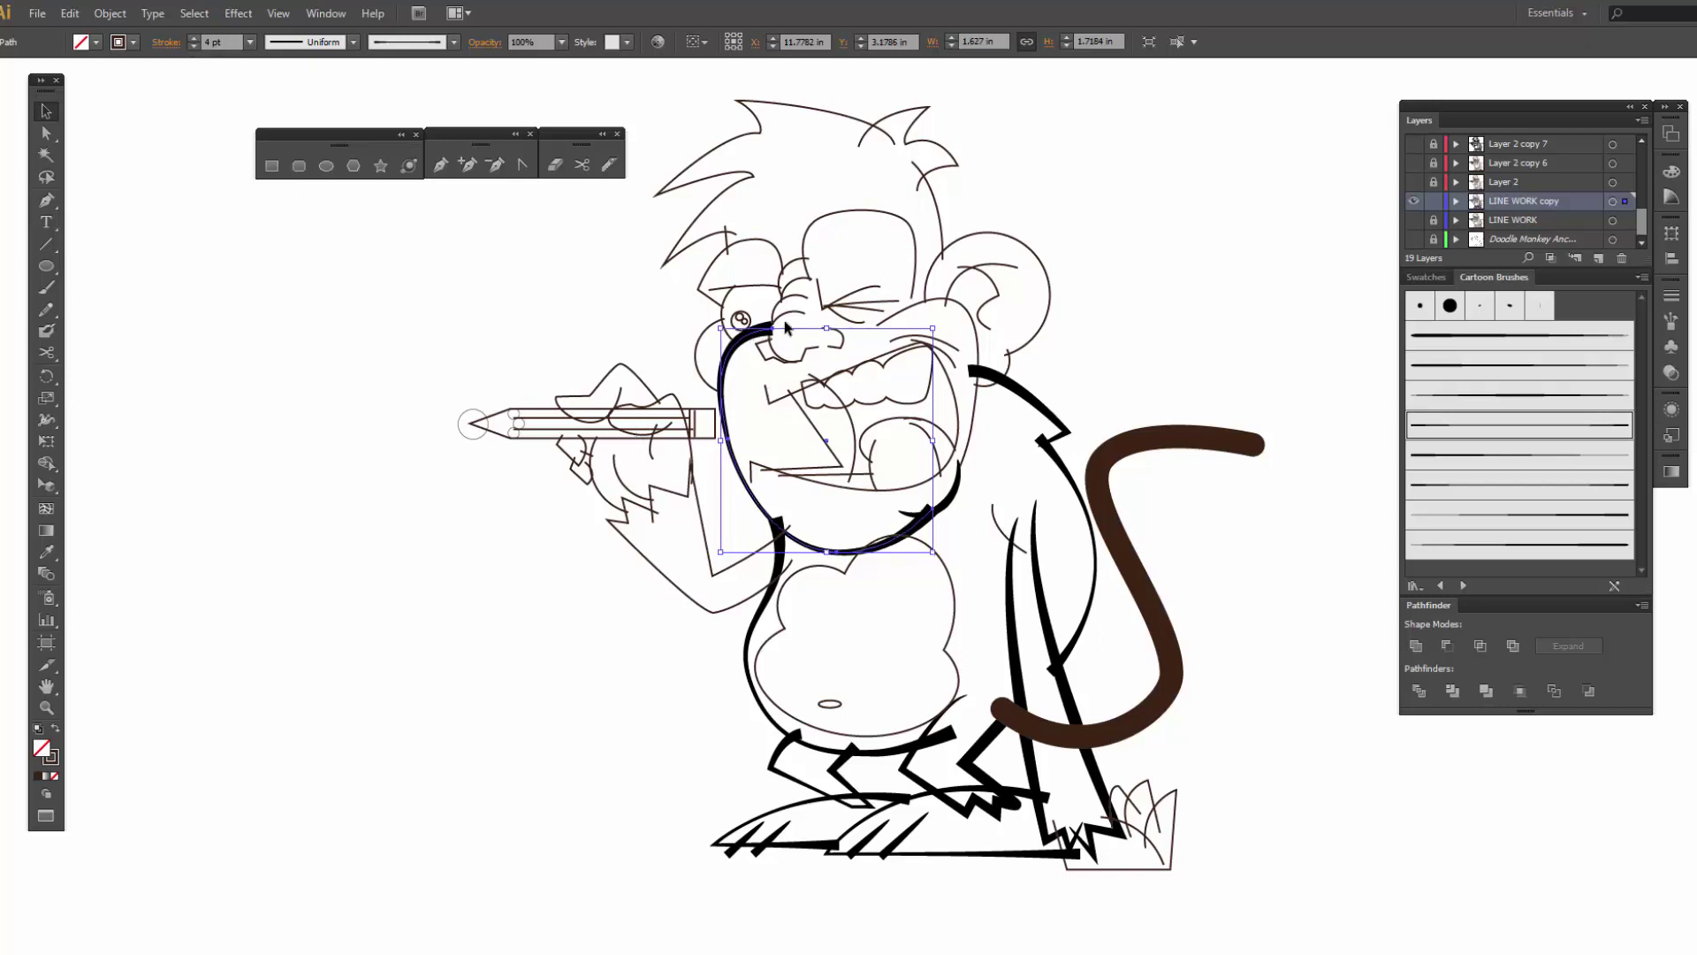
left_click(913, 513)
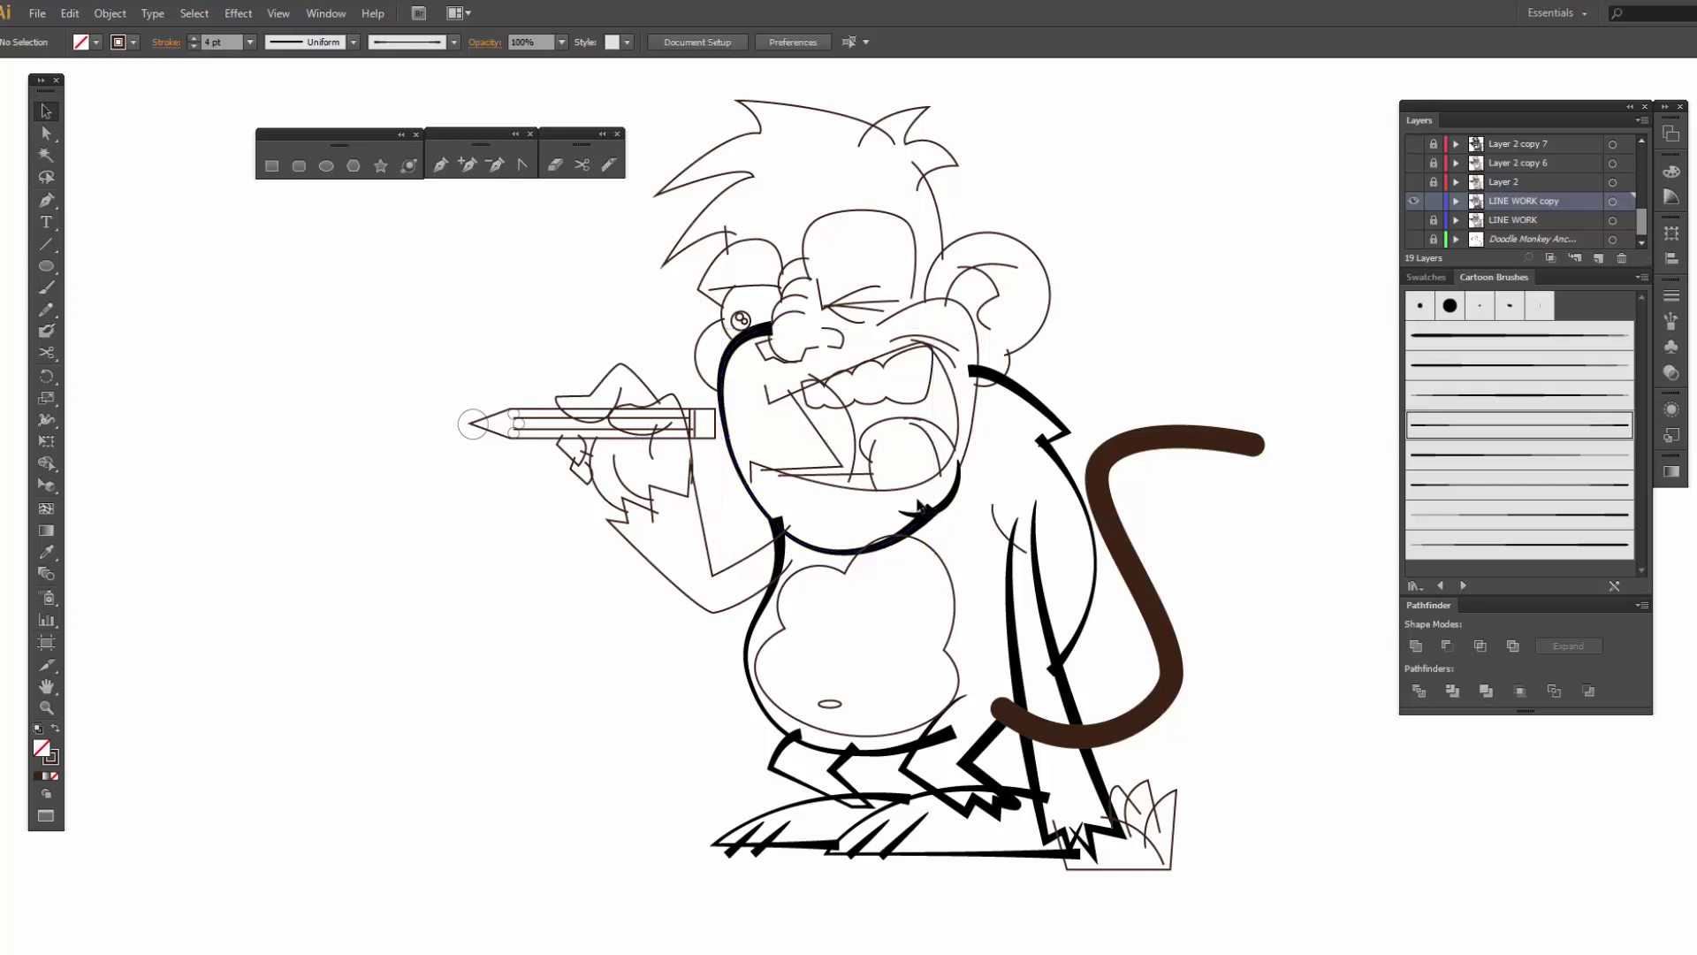
- Apply the third art brush to the cheek outline beside the large ear with a 2 pt stroke
left_click(973, 431)
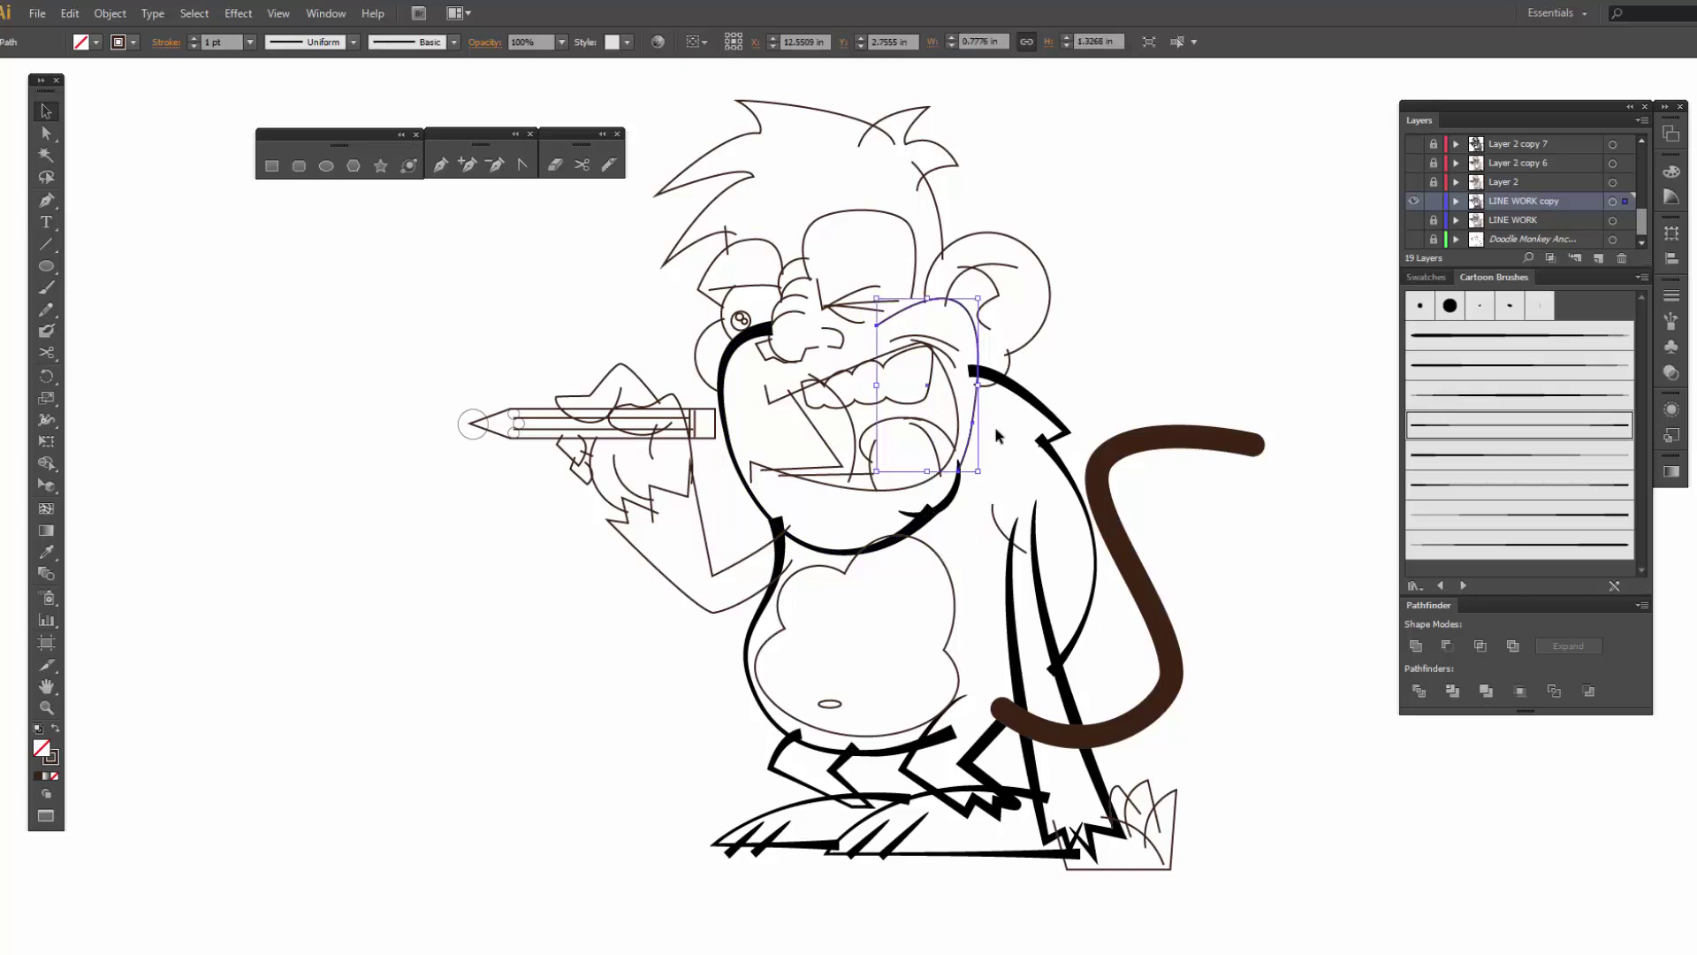
left_click(1508, 394)
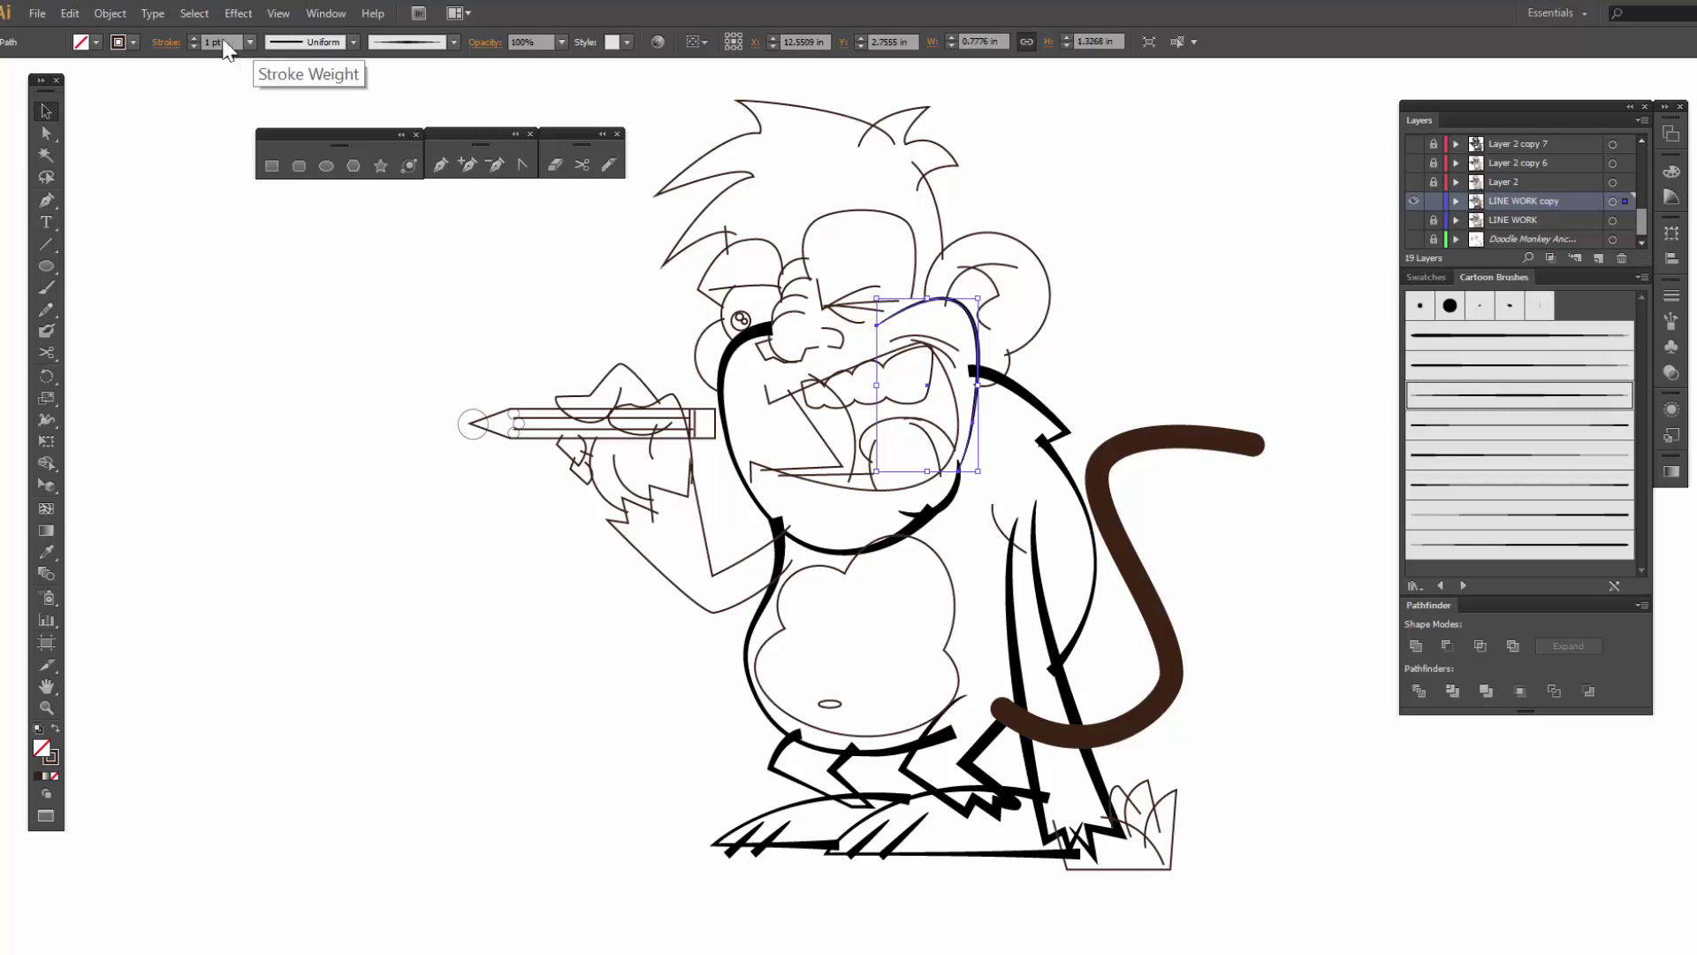
left_click(192, 38)
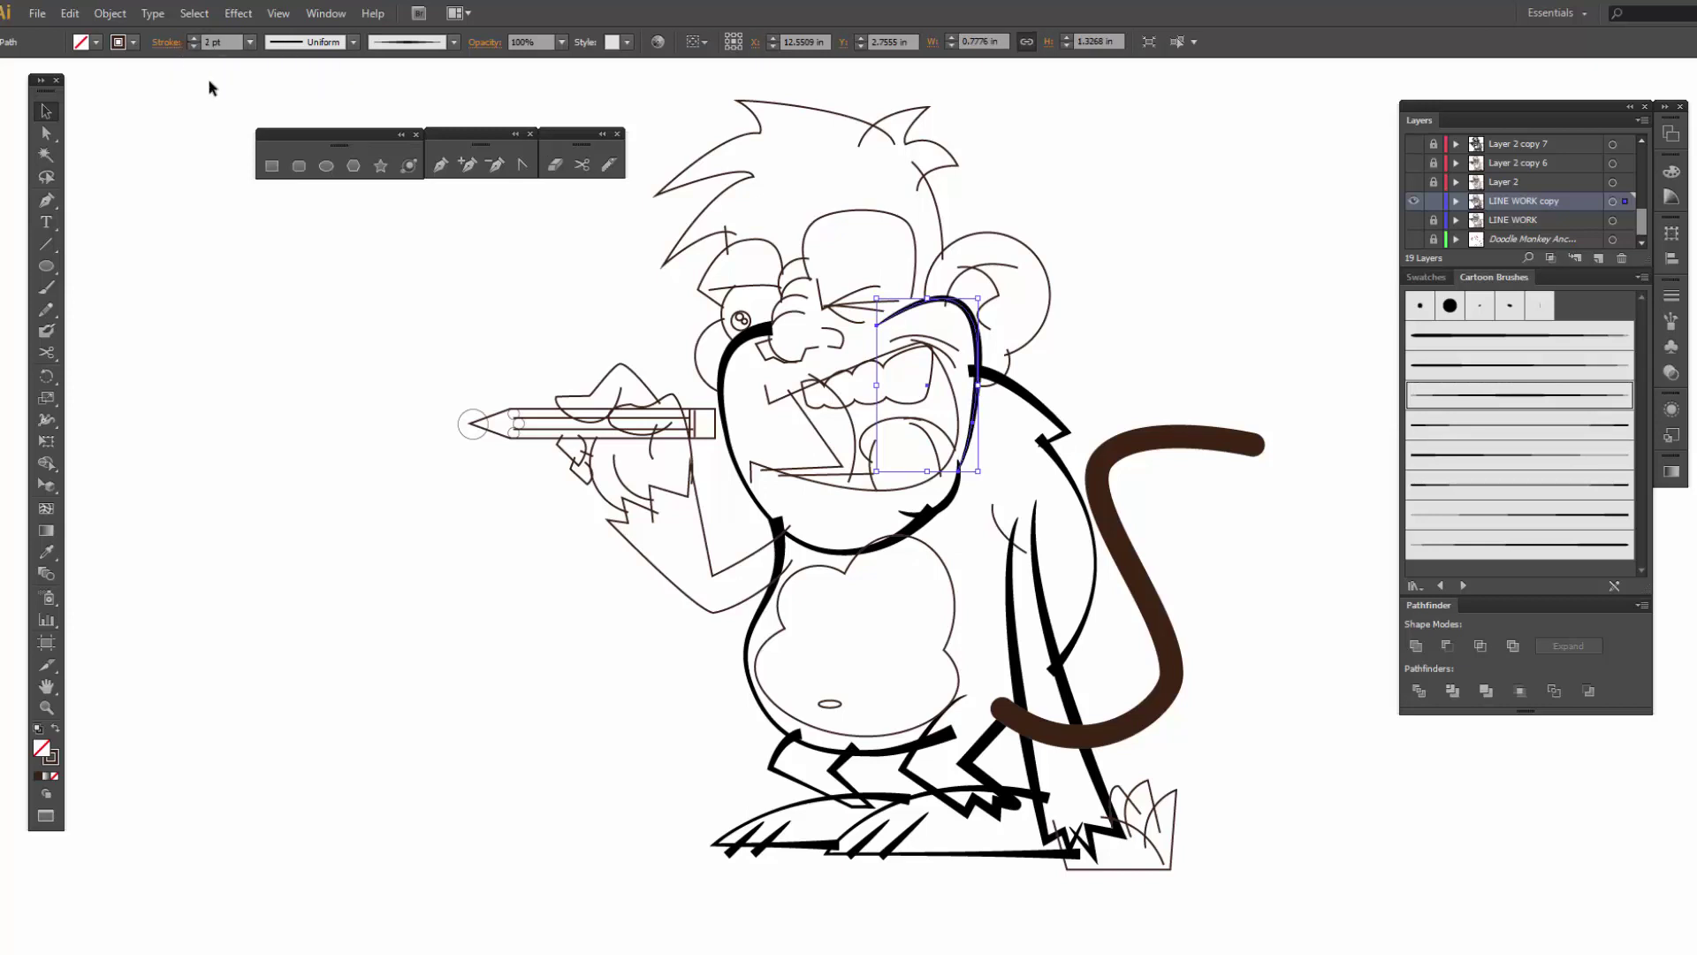
left_click(276, 431)
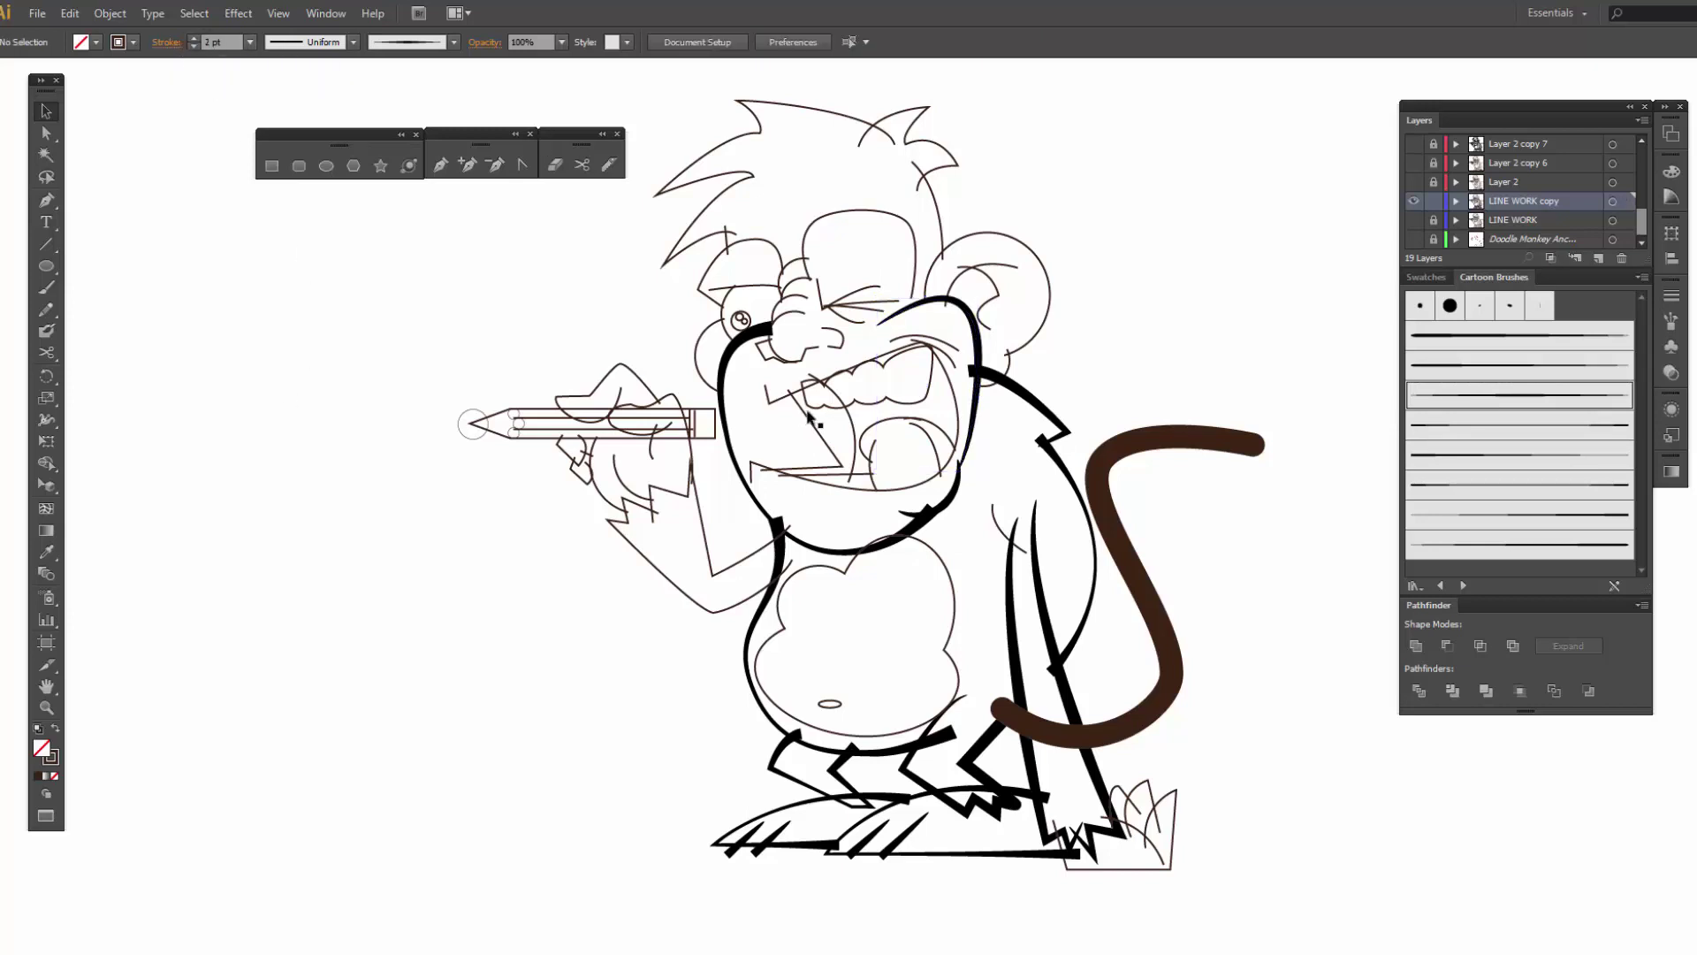
- Apply the third art brush to the small crease above the mouth's upper corner, keeping its stroke at 1 pt
left_click(939, 346)
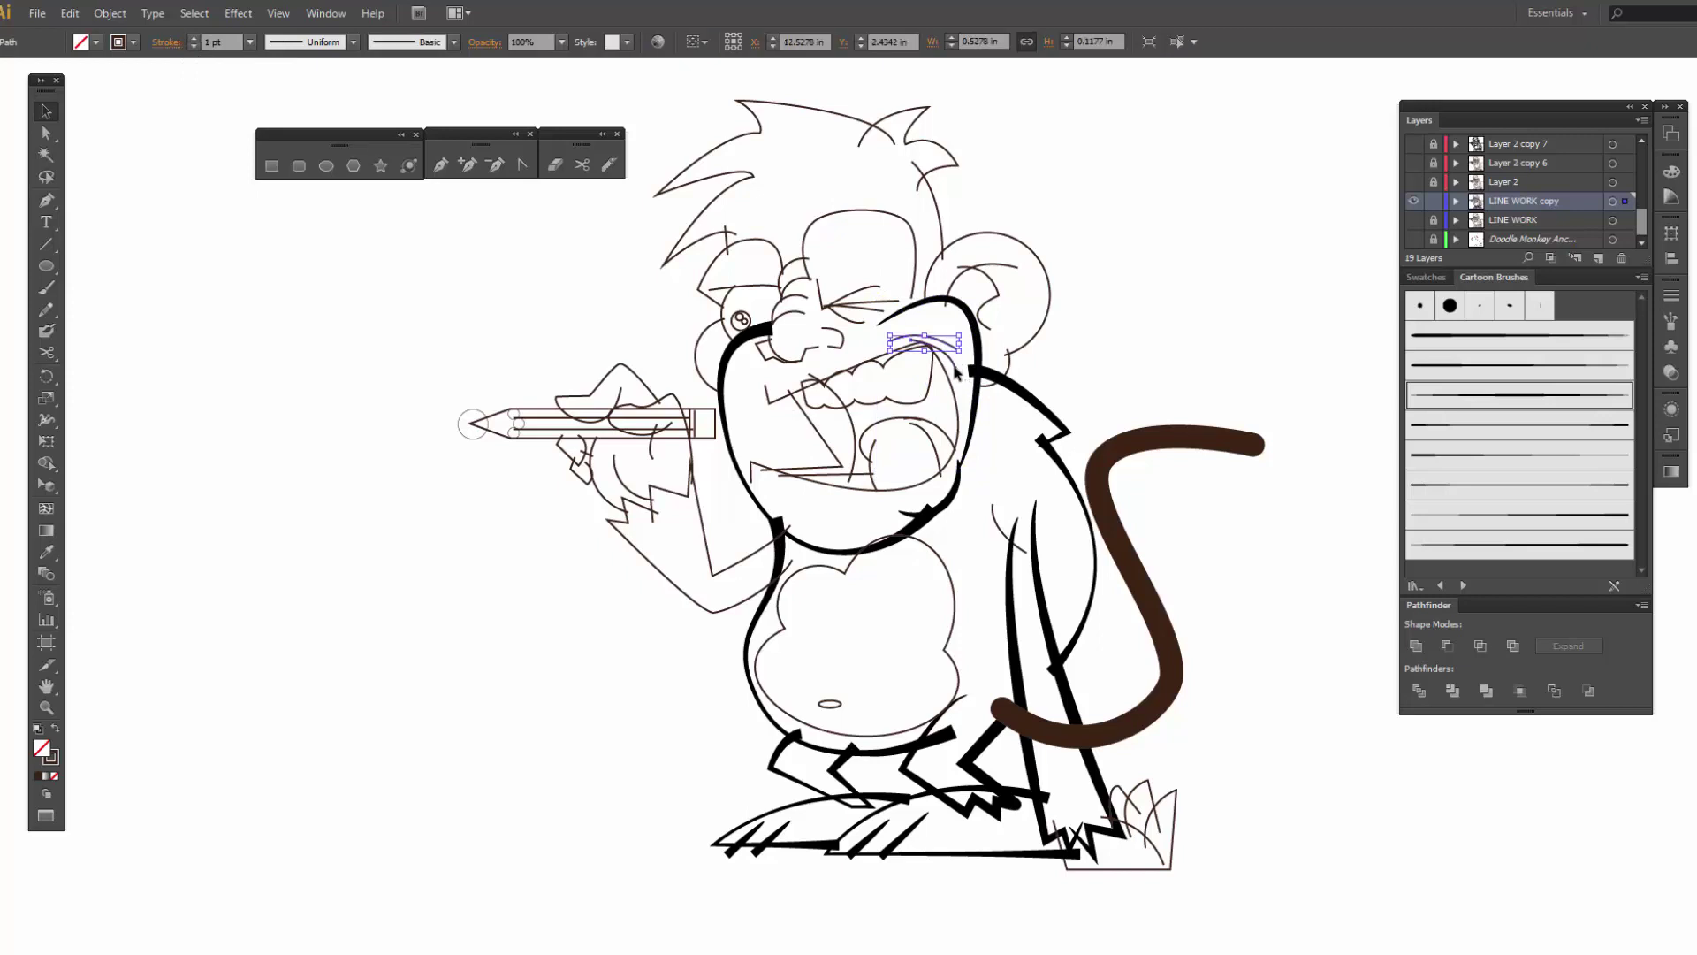
left_click(1494, 395)
left_click(1132, 356)
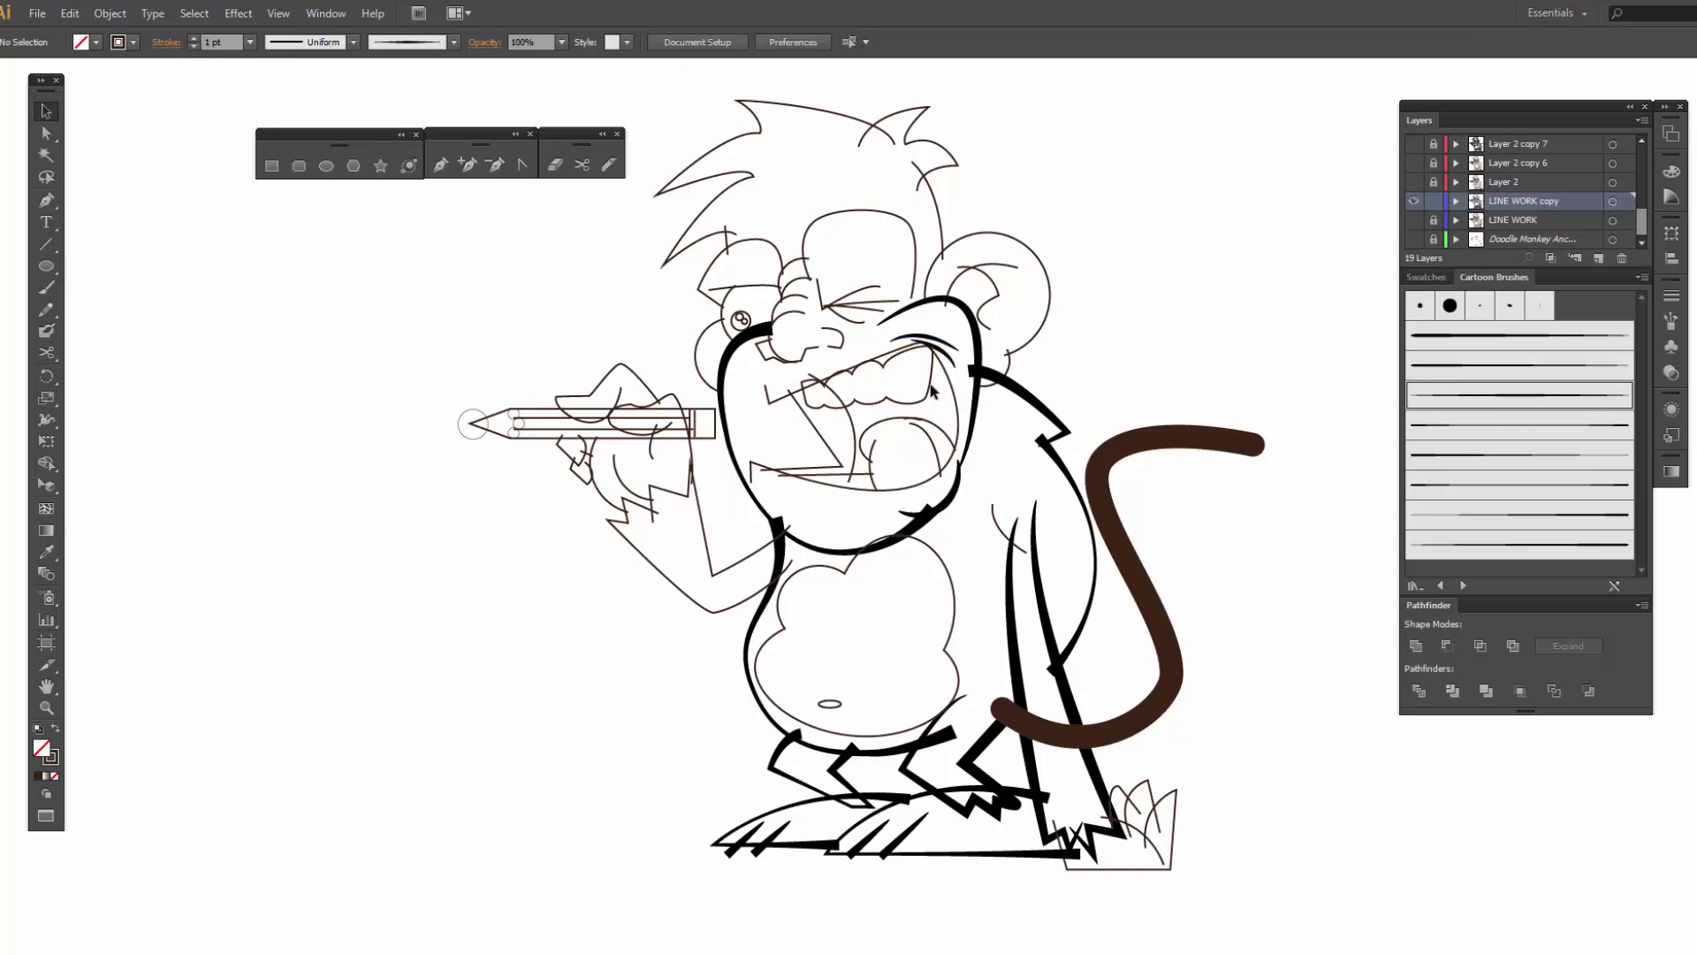
- Apply the third art brush to the open mouth's outline with a 2 pt stroke
left_click(771, 405)
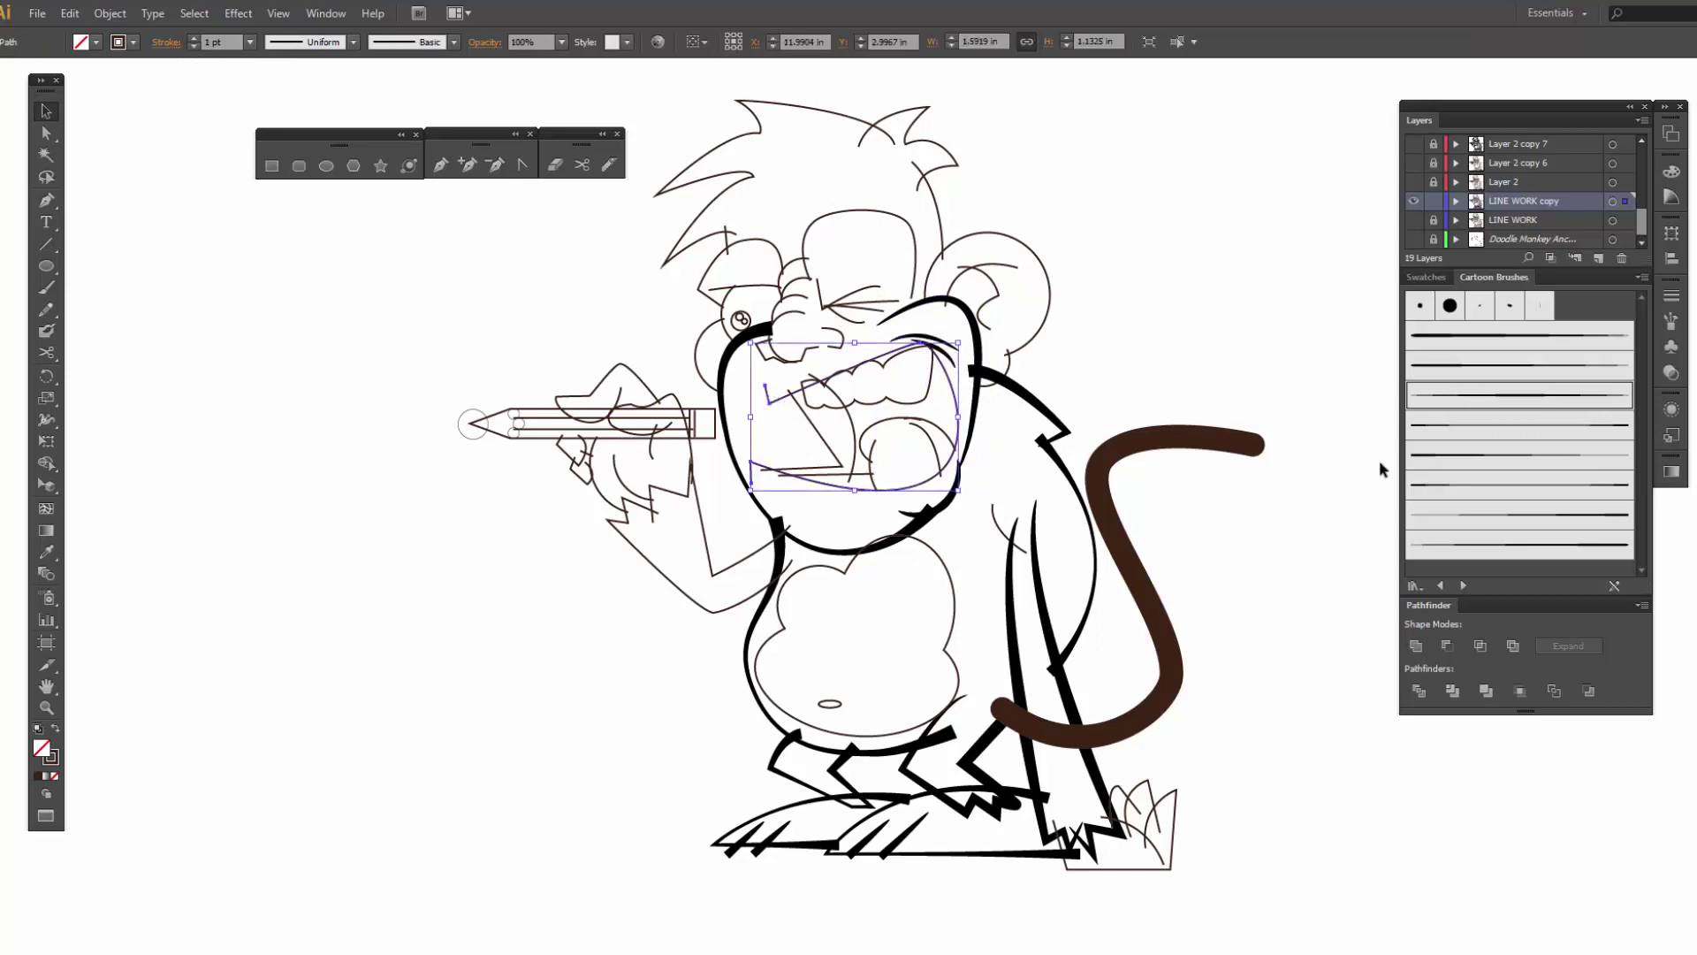
left_click(1472, 404)
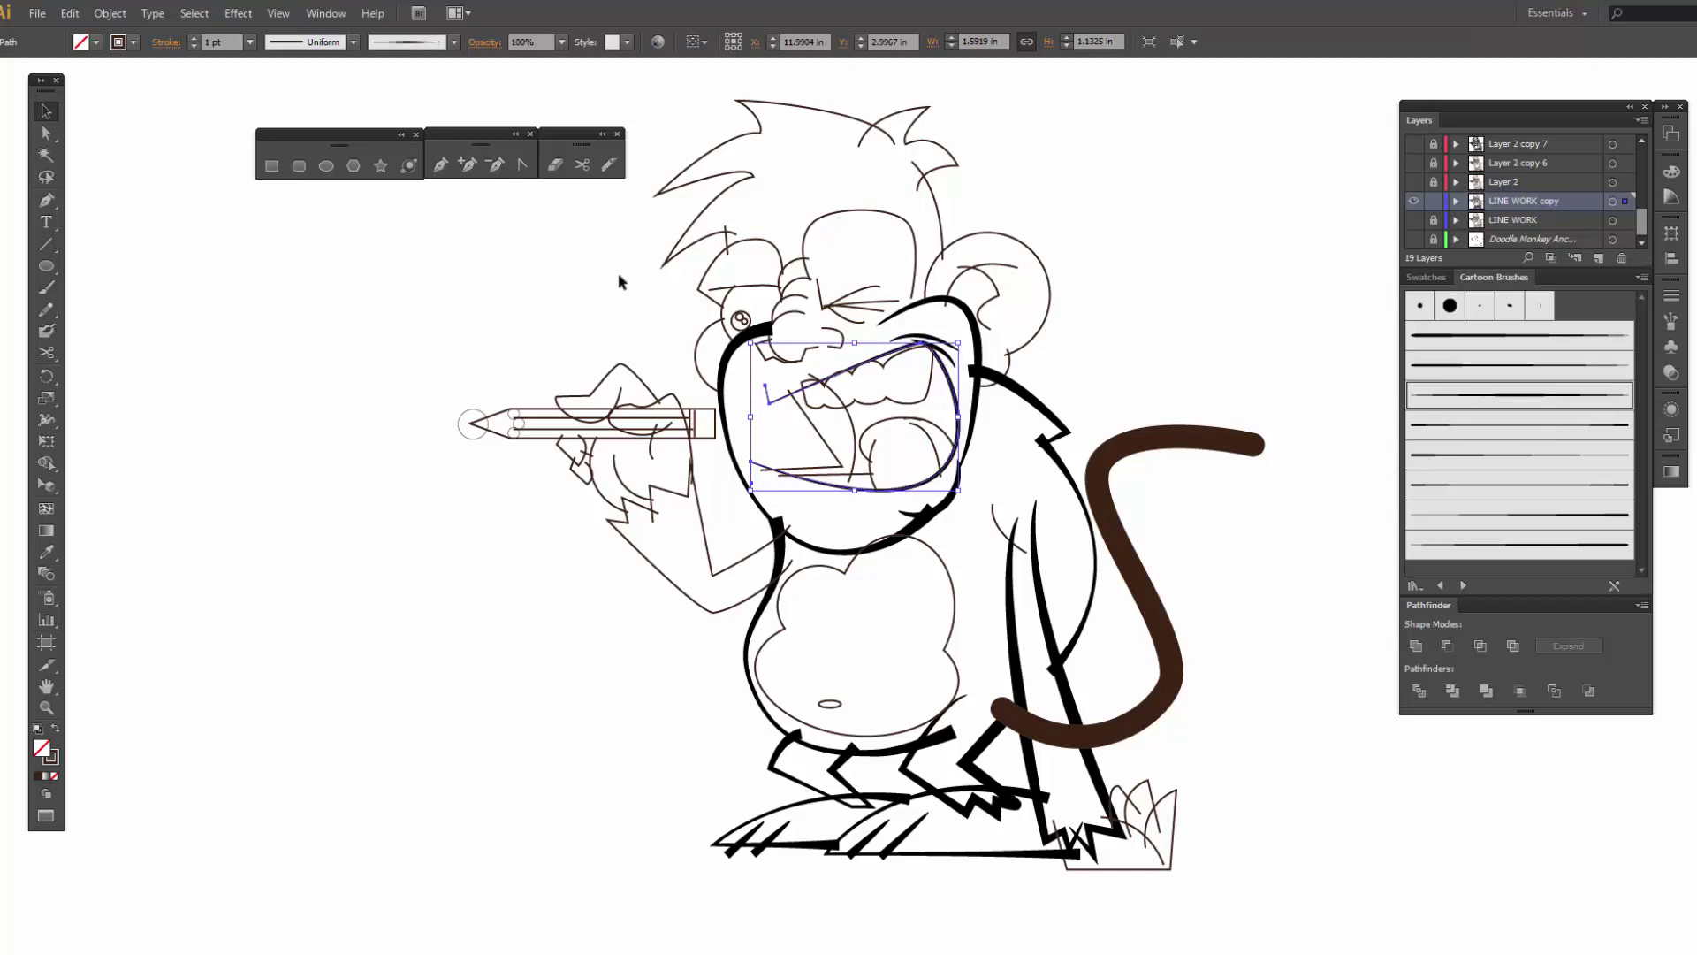
left_click(193, 38)
left_click(246, 272)
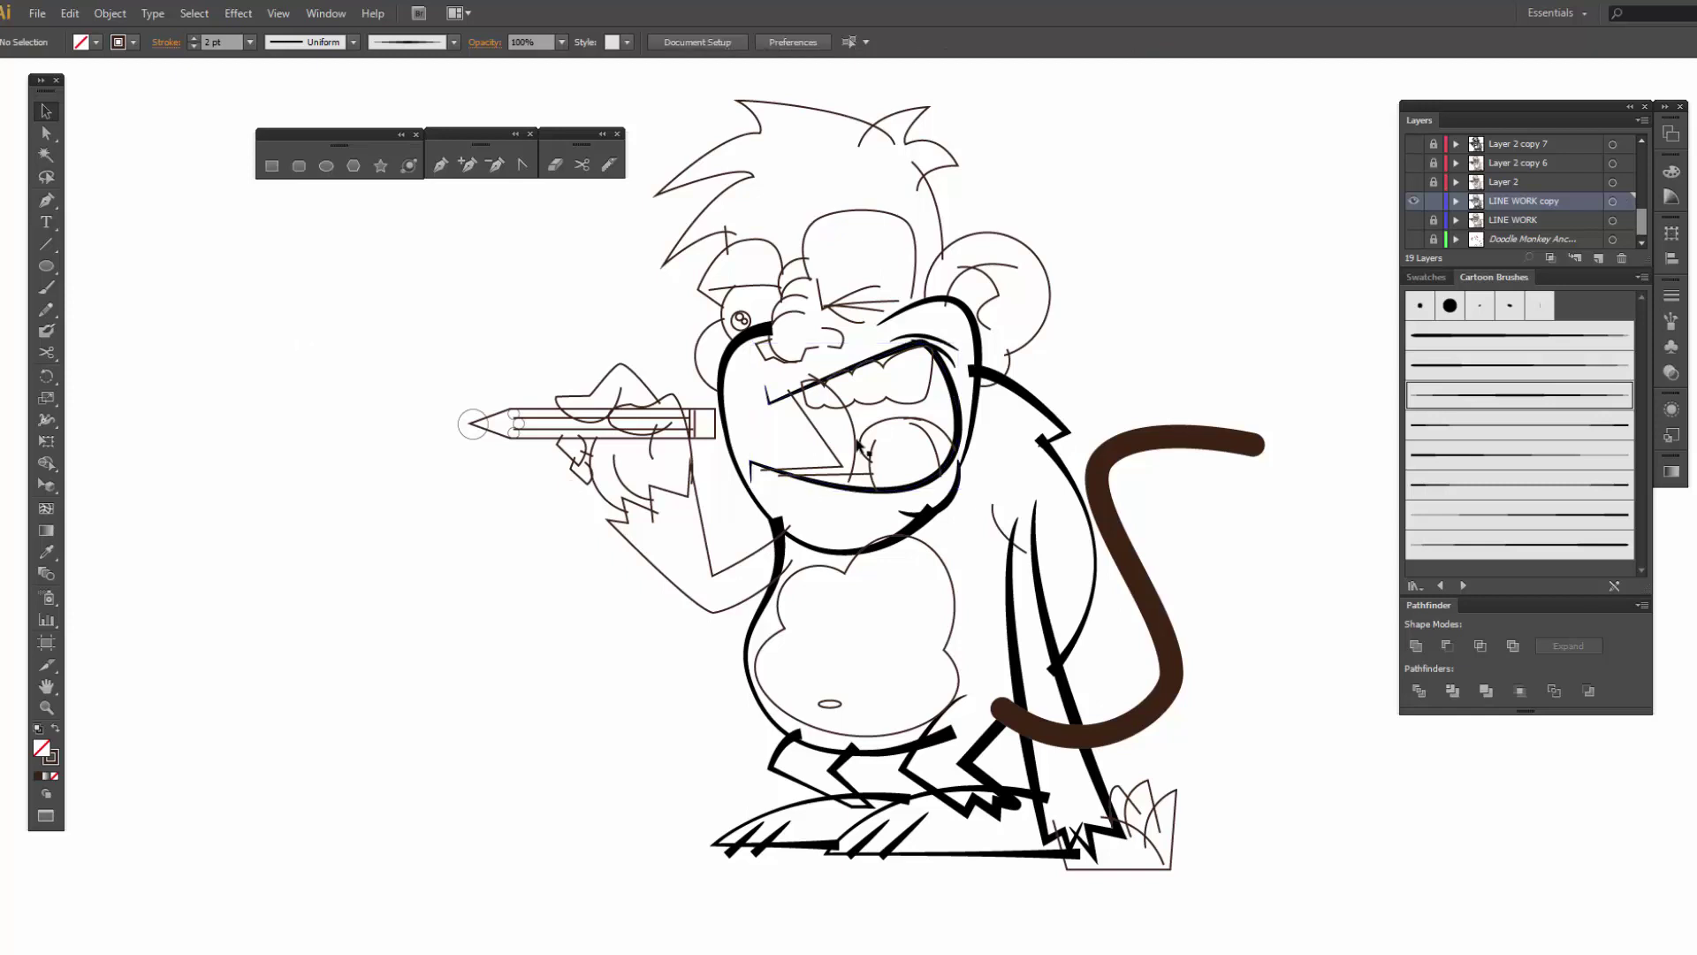
- Apply Art Brush 7 to the tongue curve nearest the mouth's corner, keeping its stroke at 1 pt
left_click(937, 452)
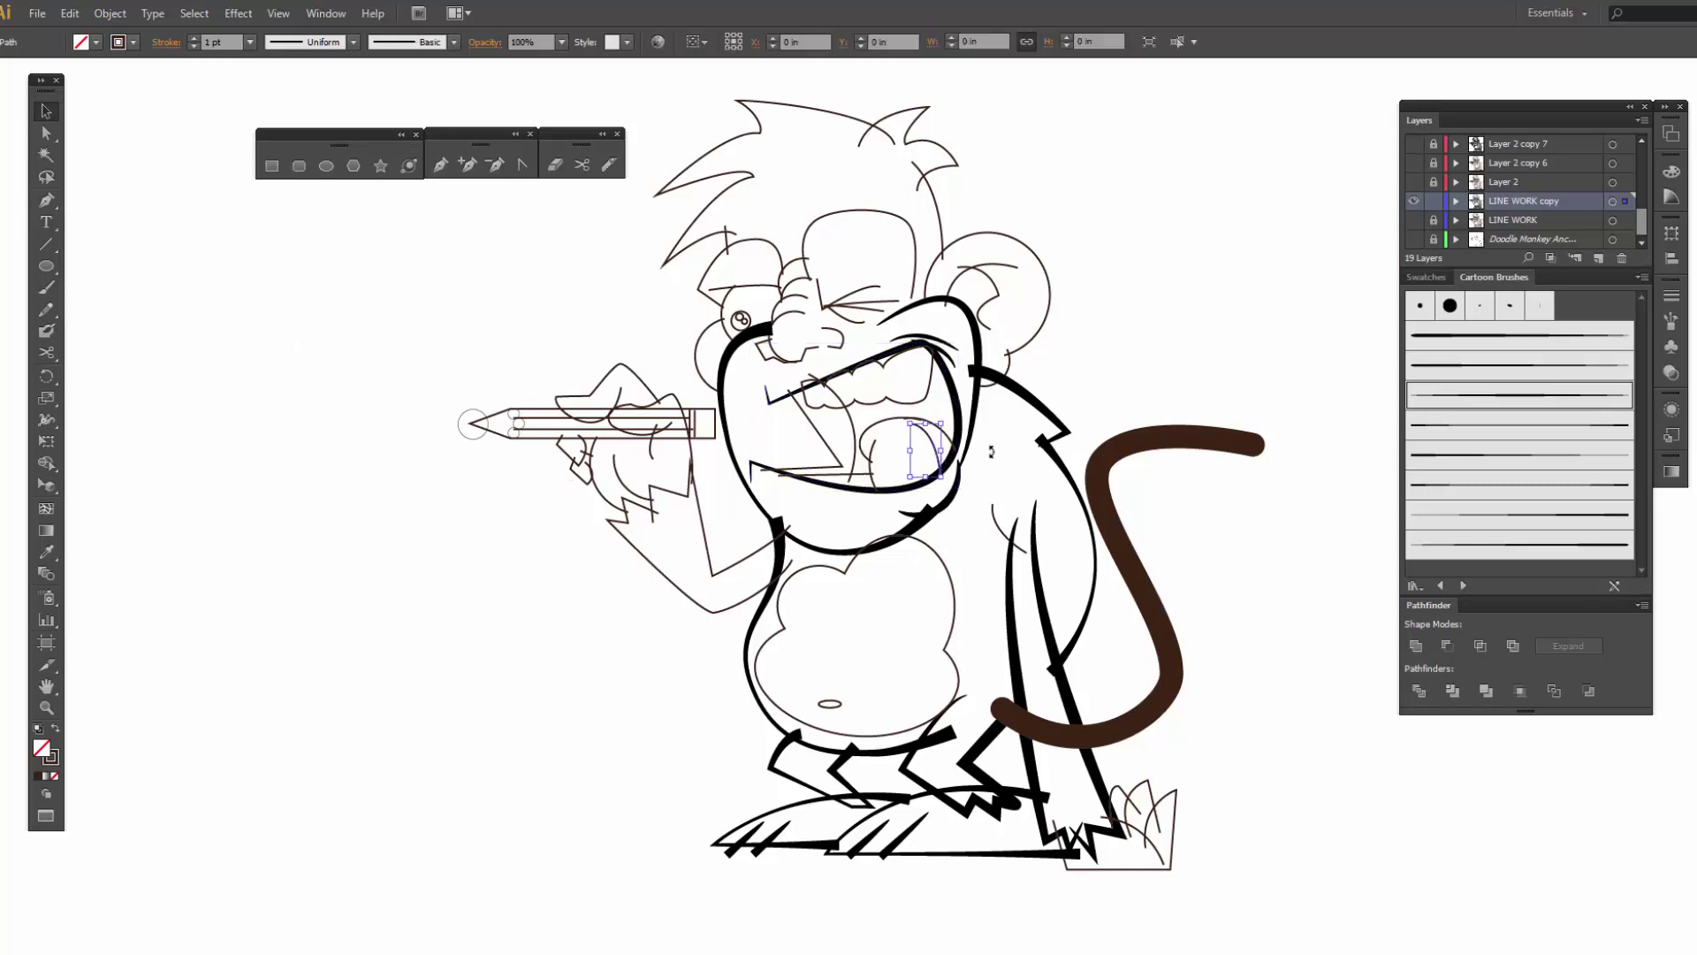
left_click(1465, 516)
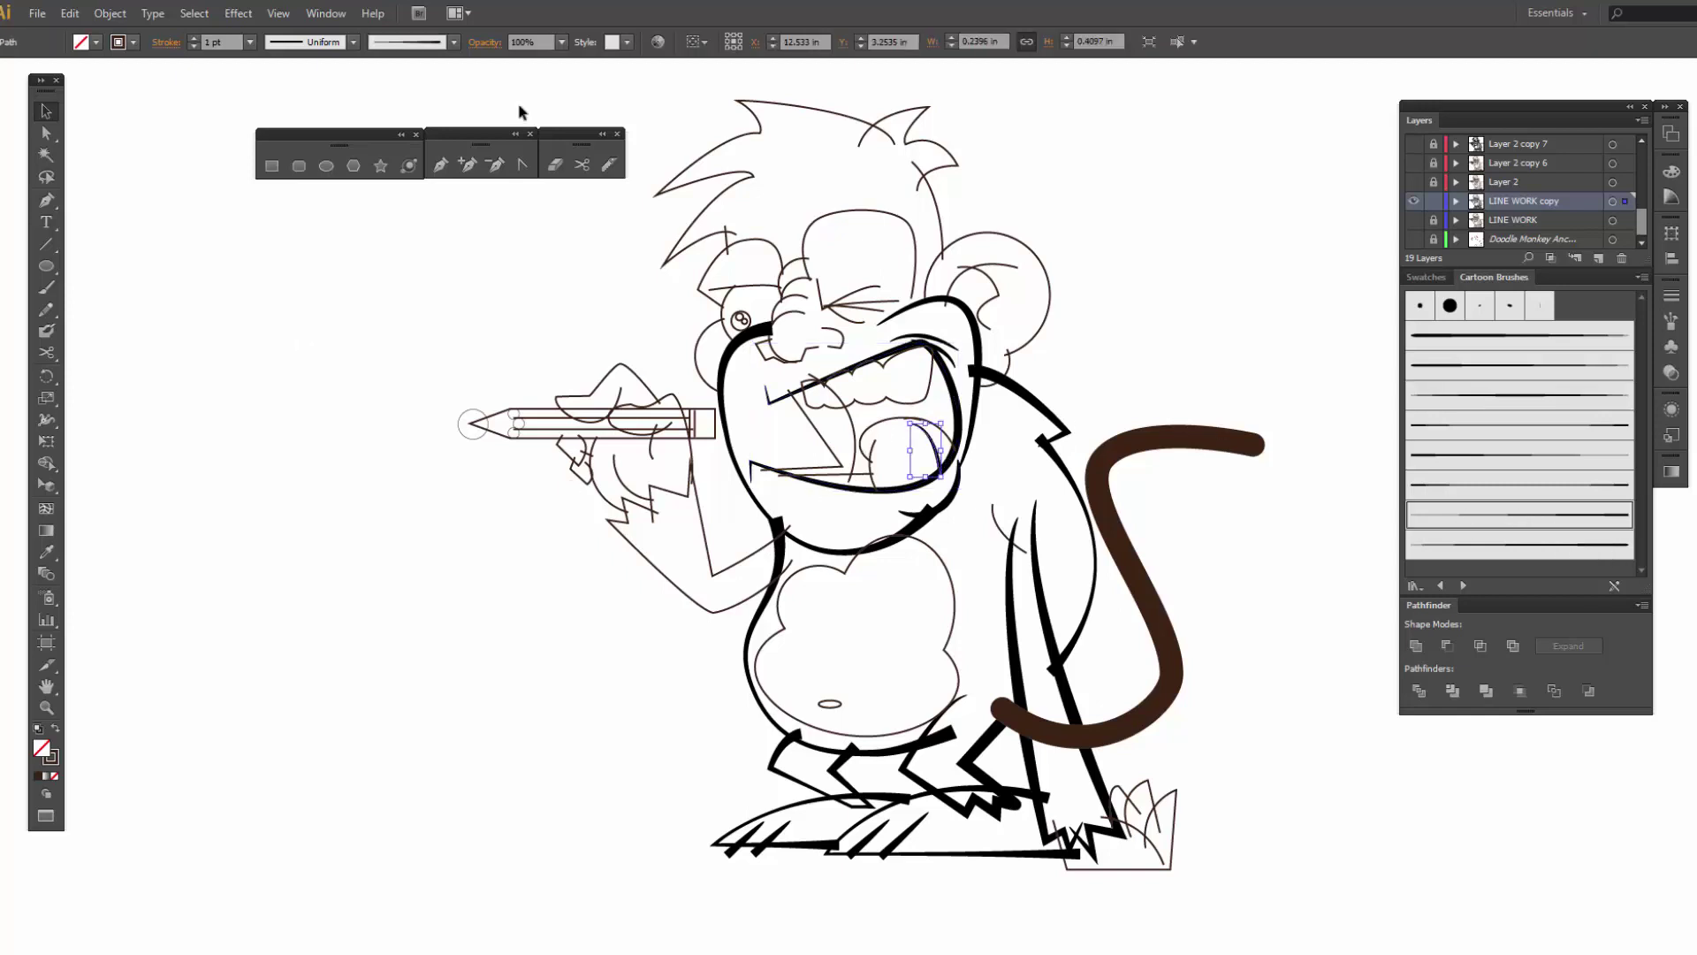
left_click(402, 554)
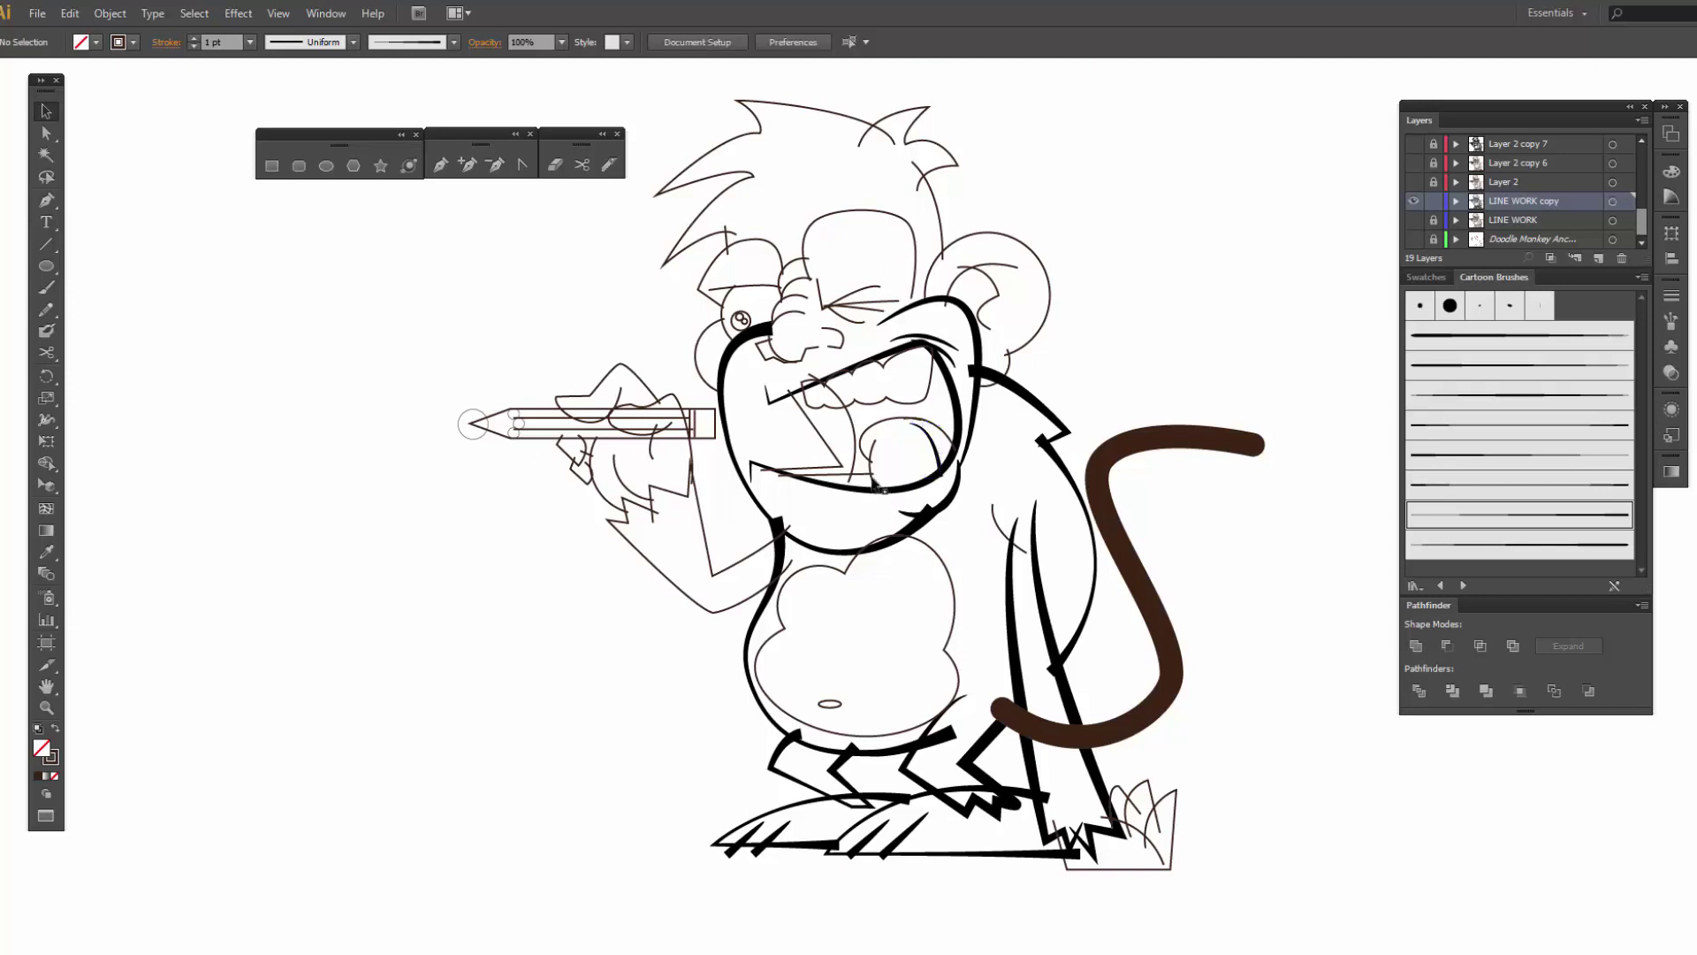
- Apply the fifth art brush to the short tongue line farther from the mouth's corner with a 2 pt stroke
left_click(875, 482)
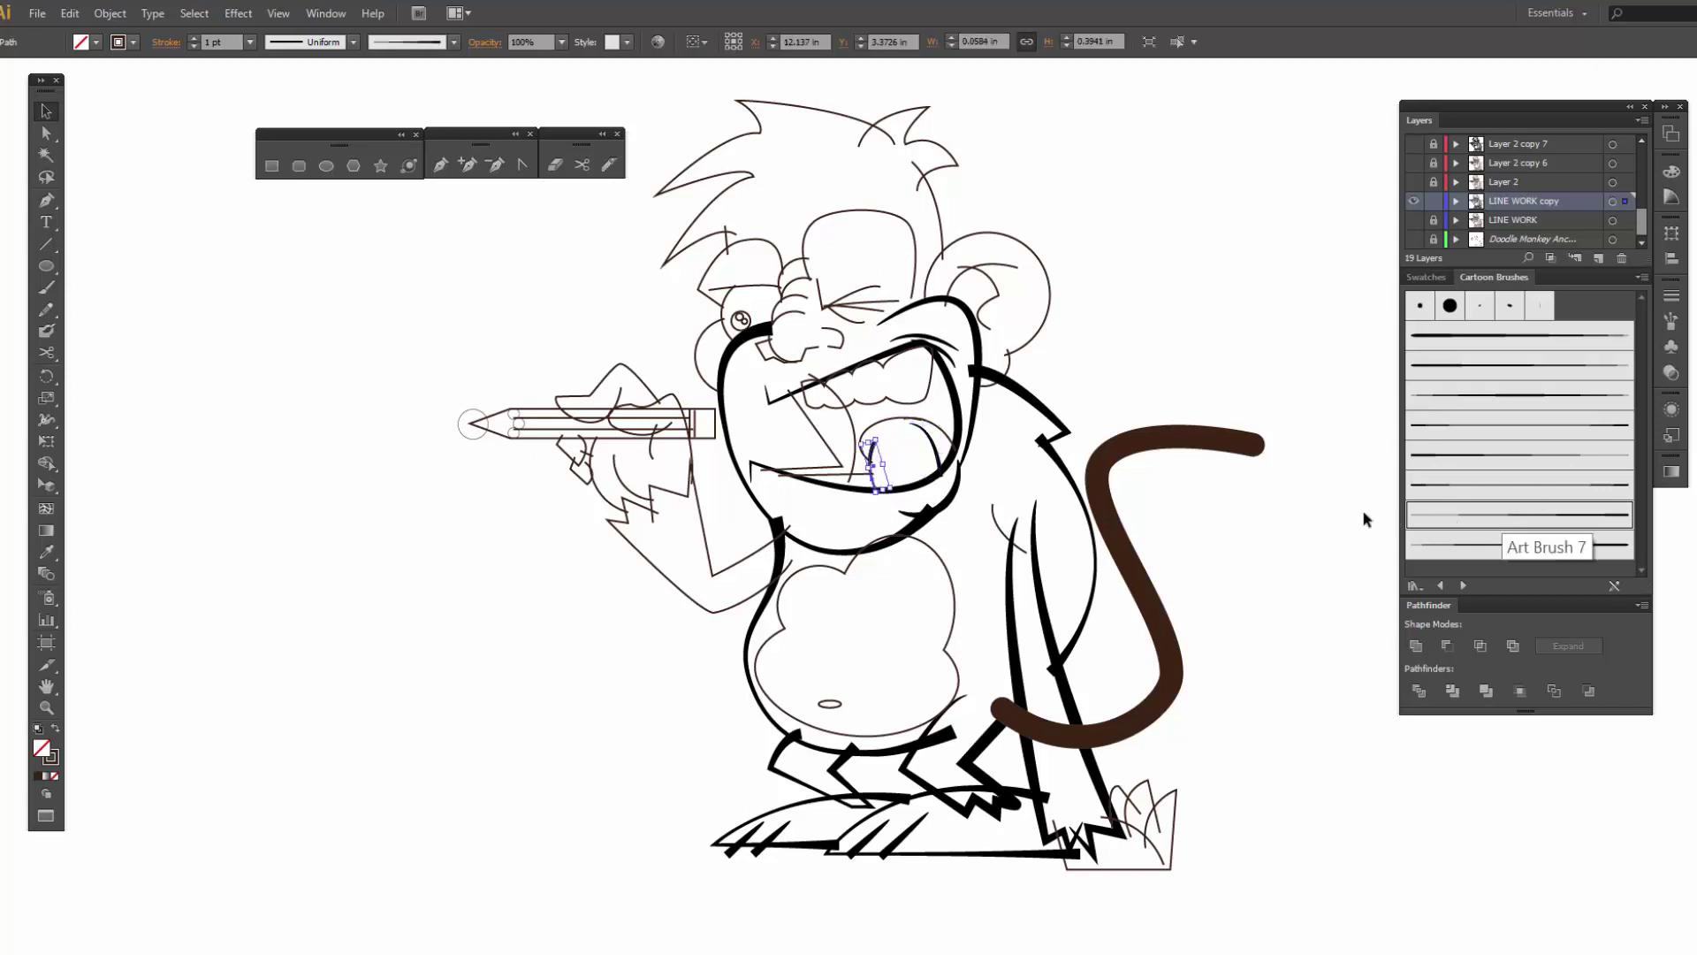
left_click(1450, 458)
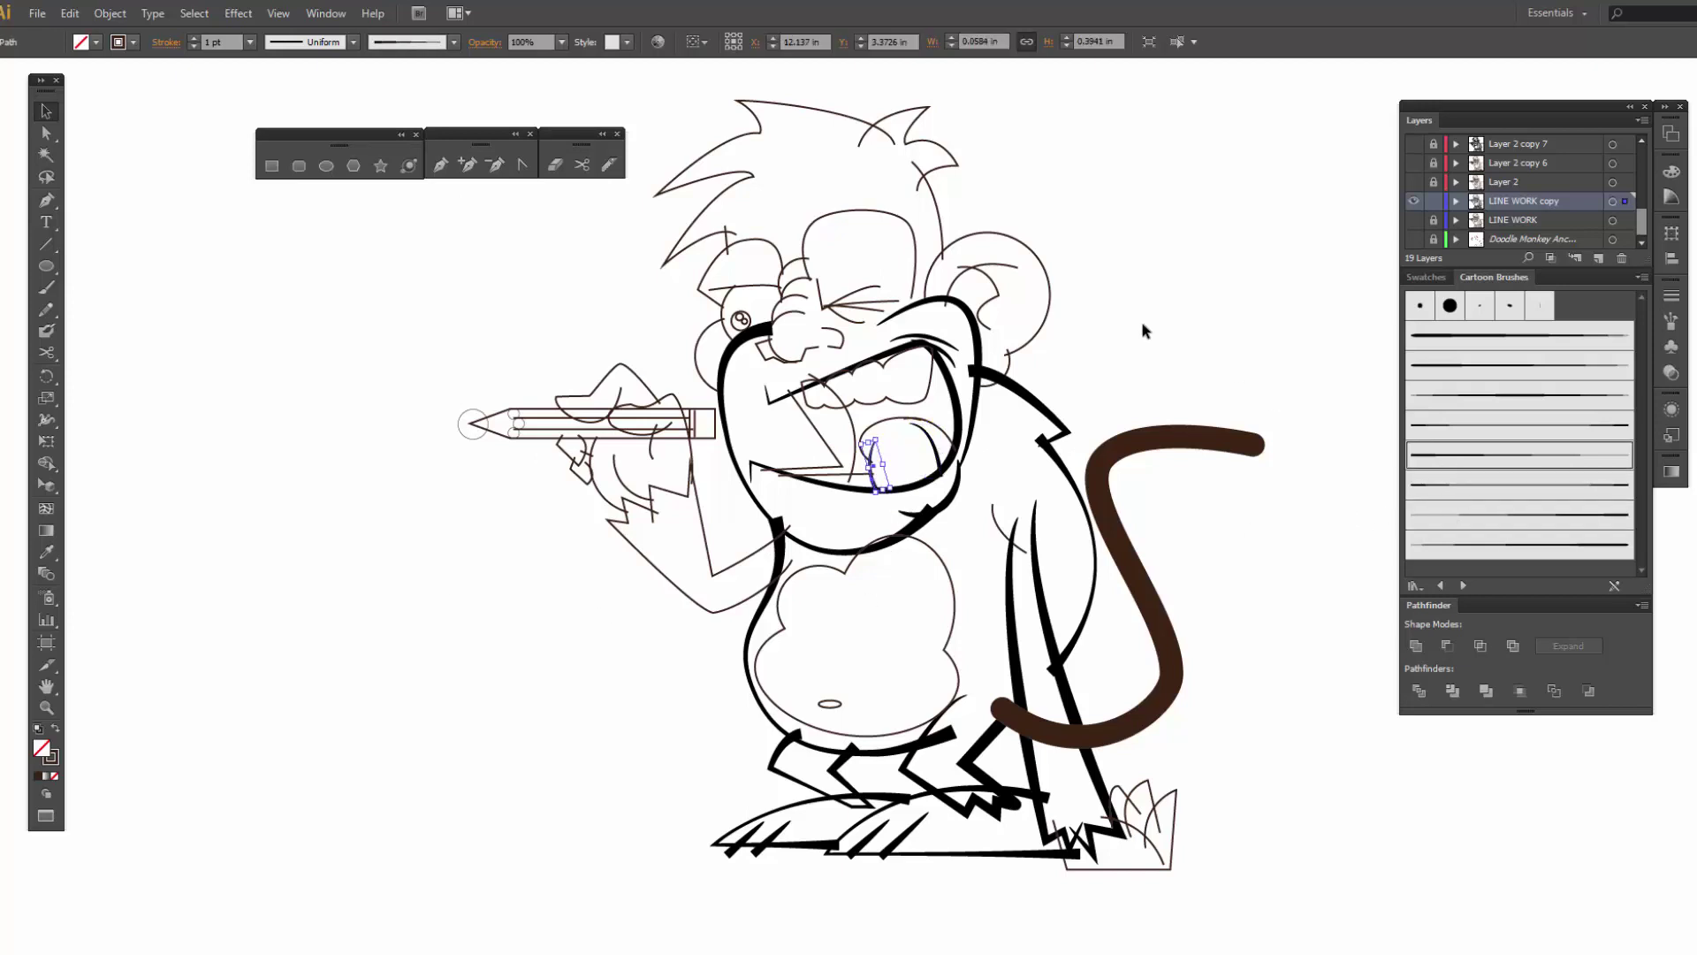
left_click(193, 38)
left_click(495, 588)
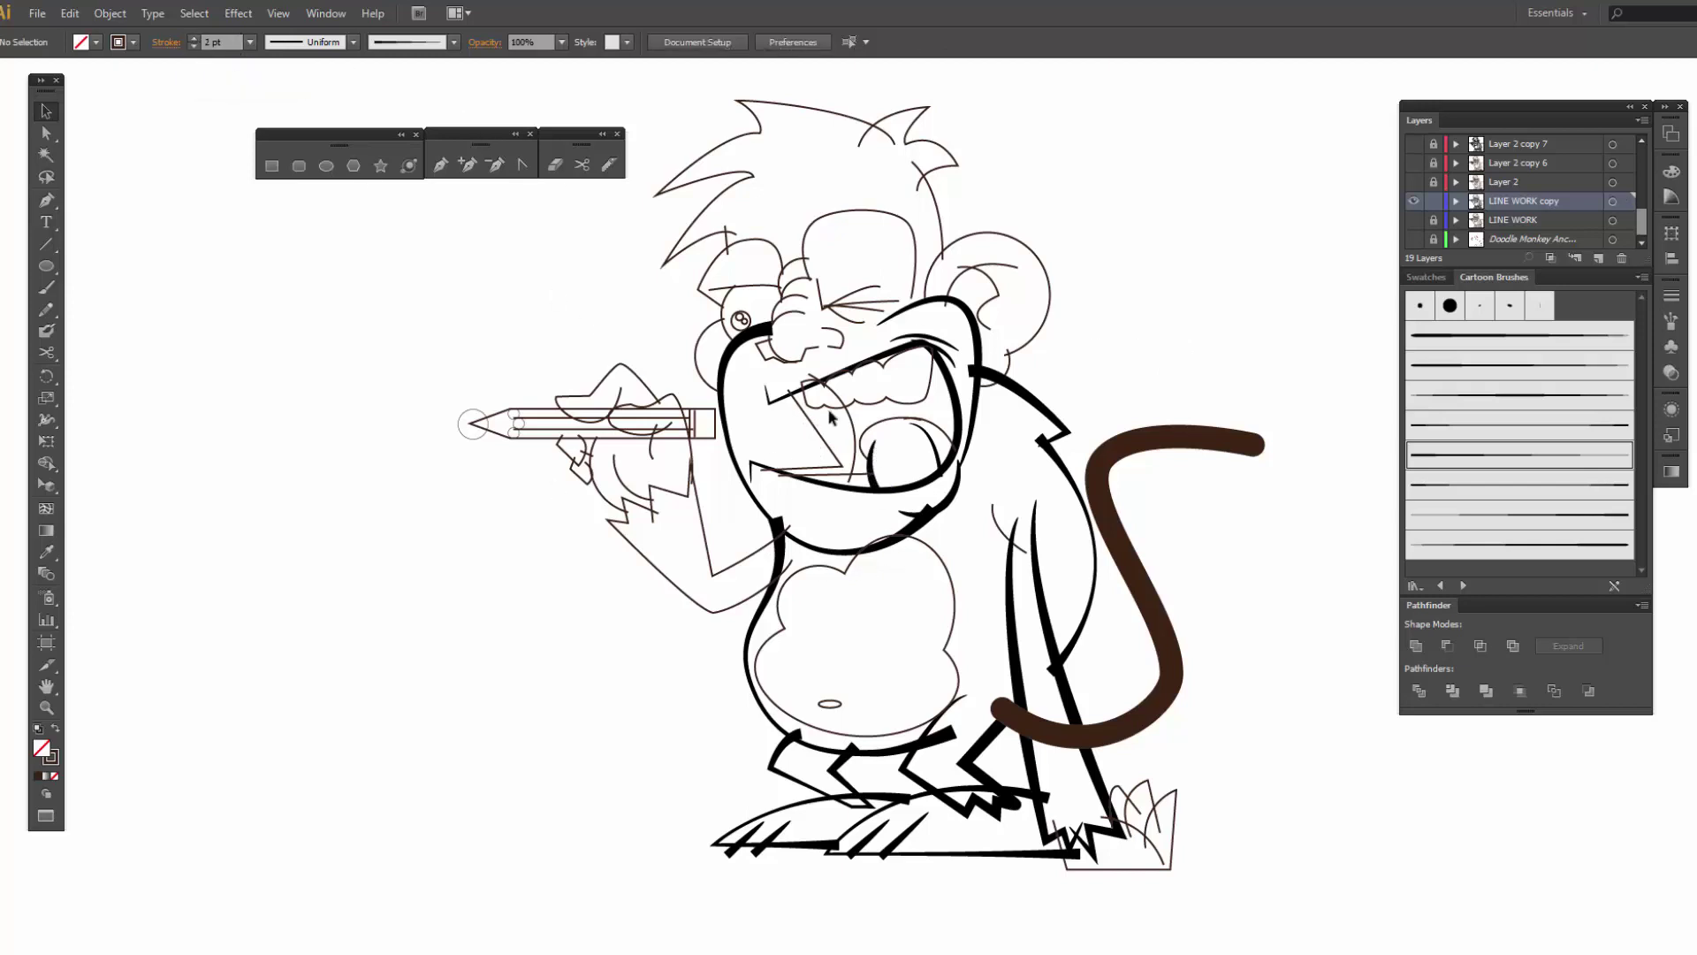
- Apply the fifth art brush to the S-shaped fold inside the large ear with a 5 pt stroke
left_click(852, 425)
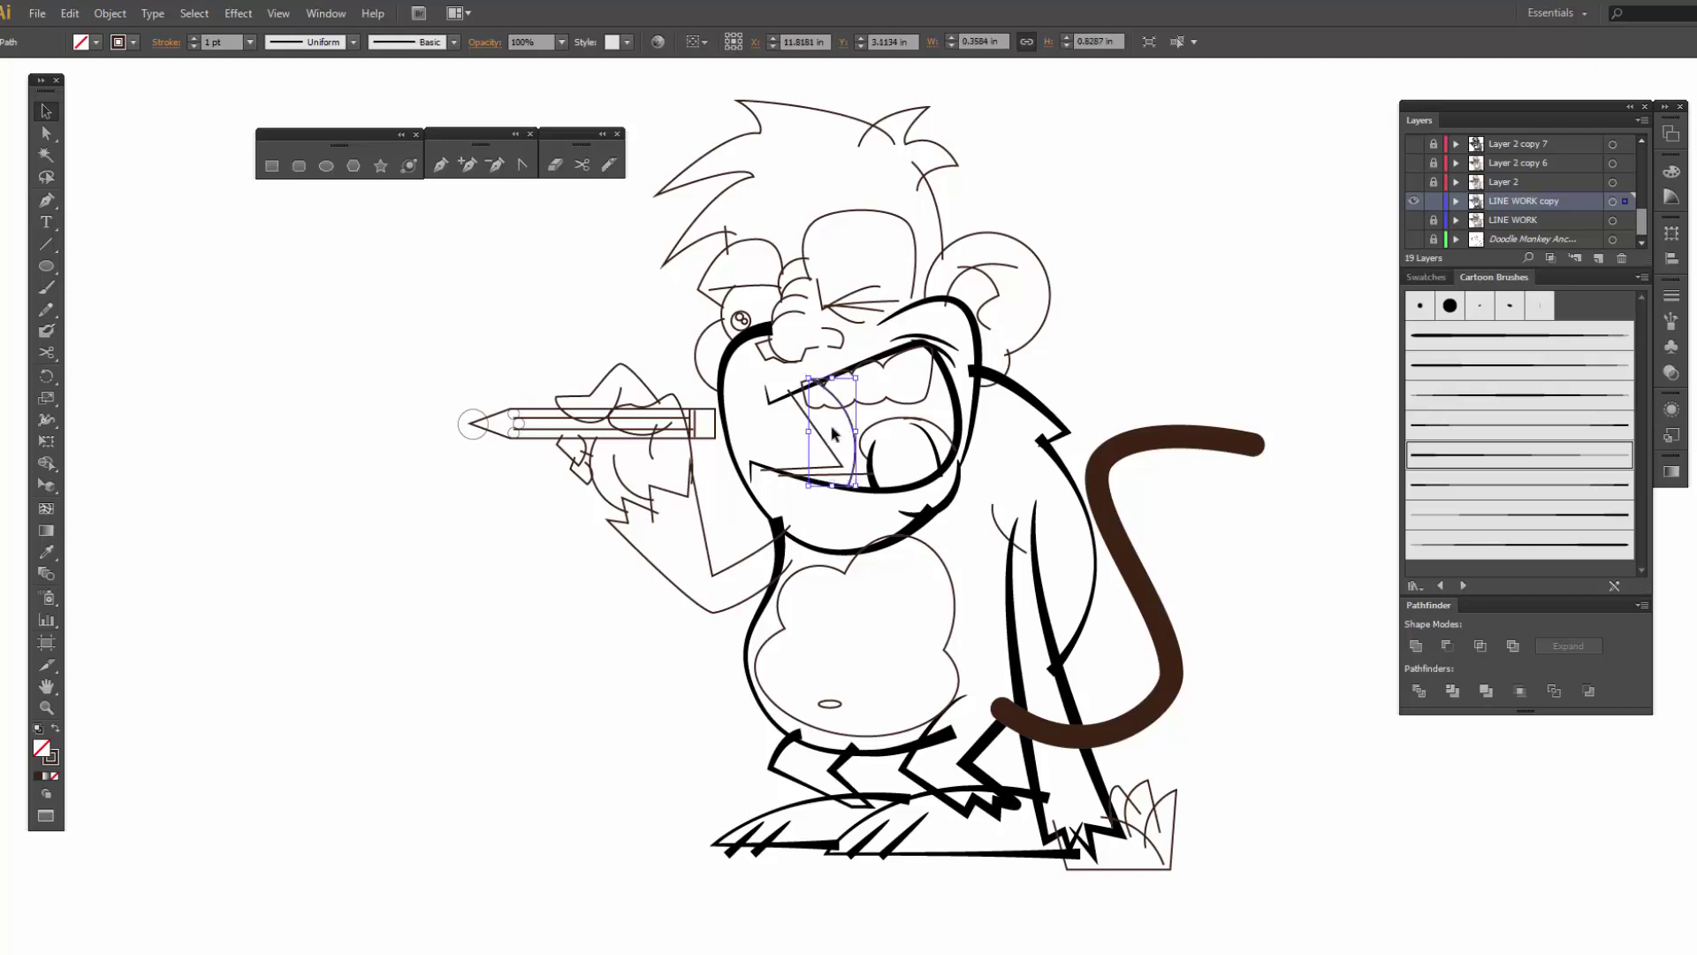
left_click(992, 285)
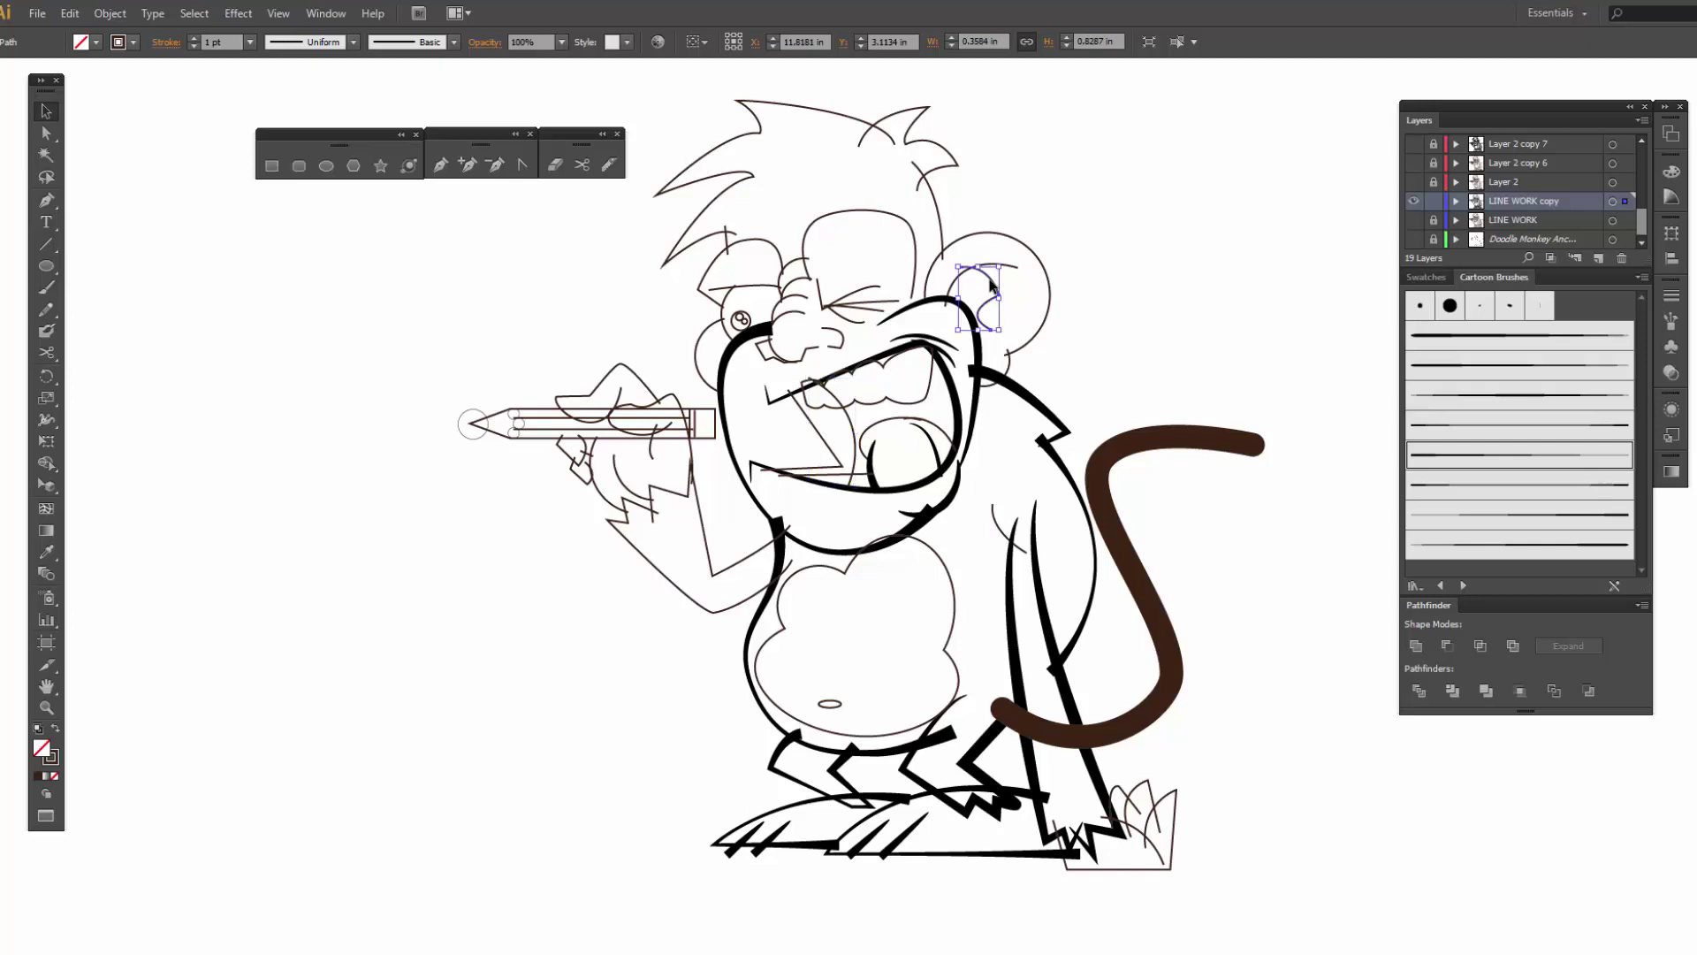
left_click(1483, 518)
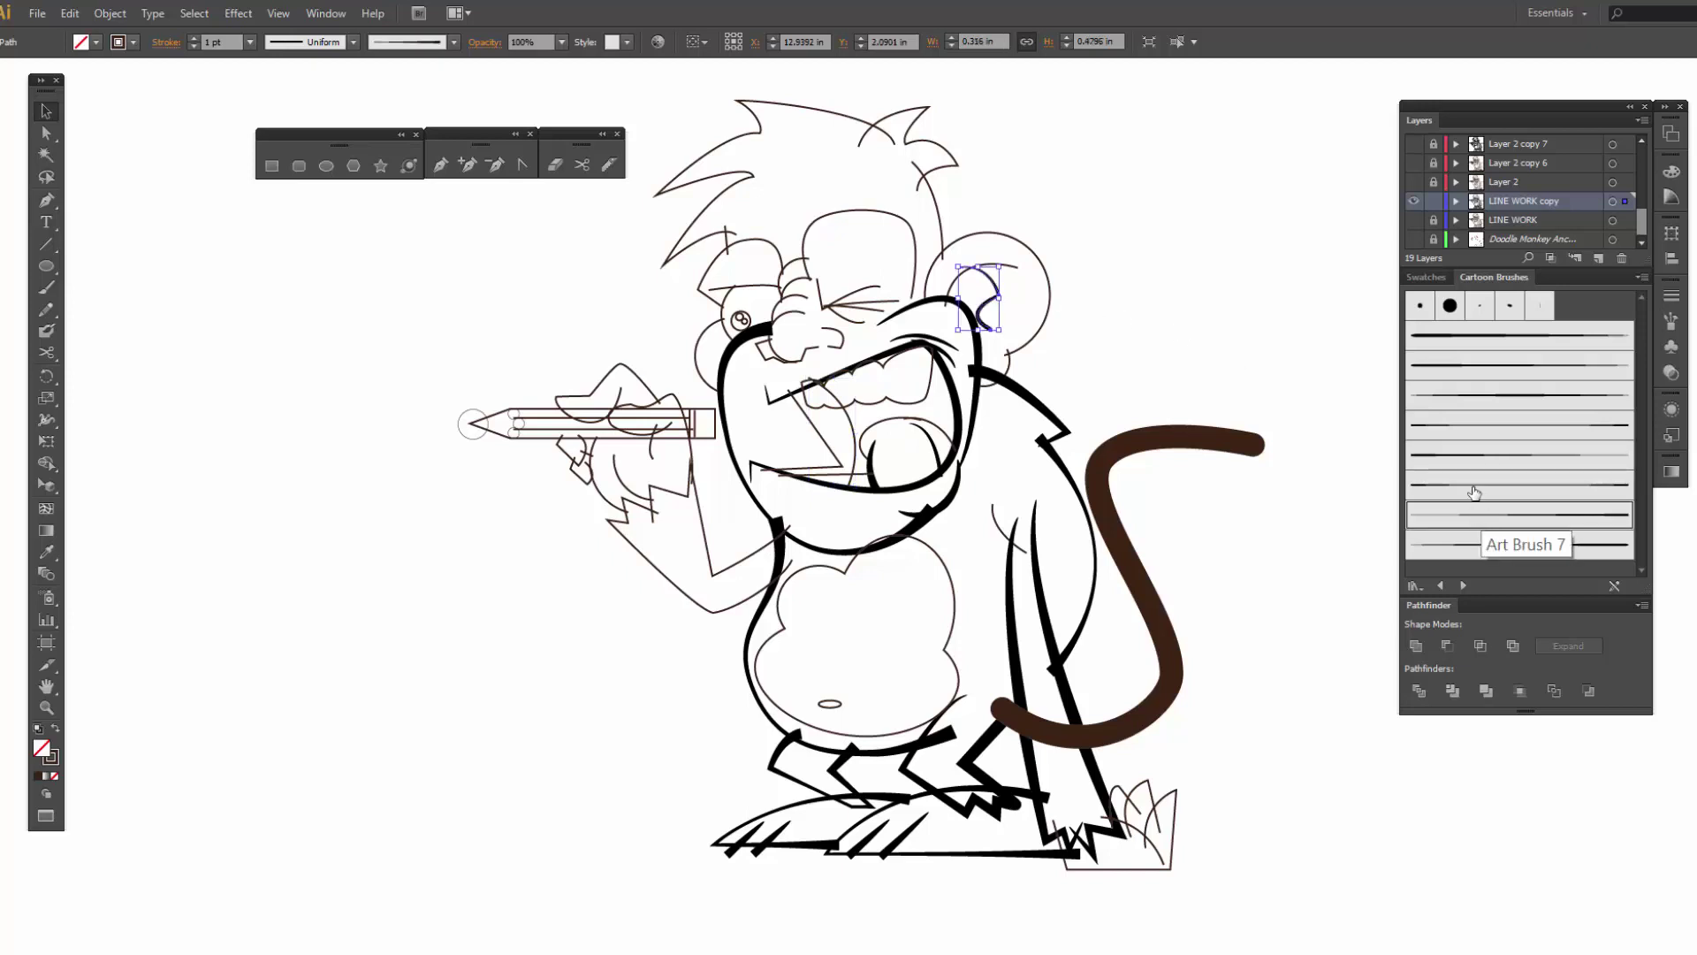
left_click(1475, 454)
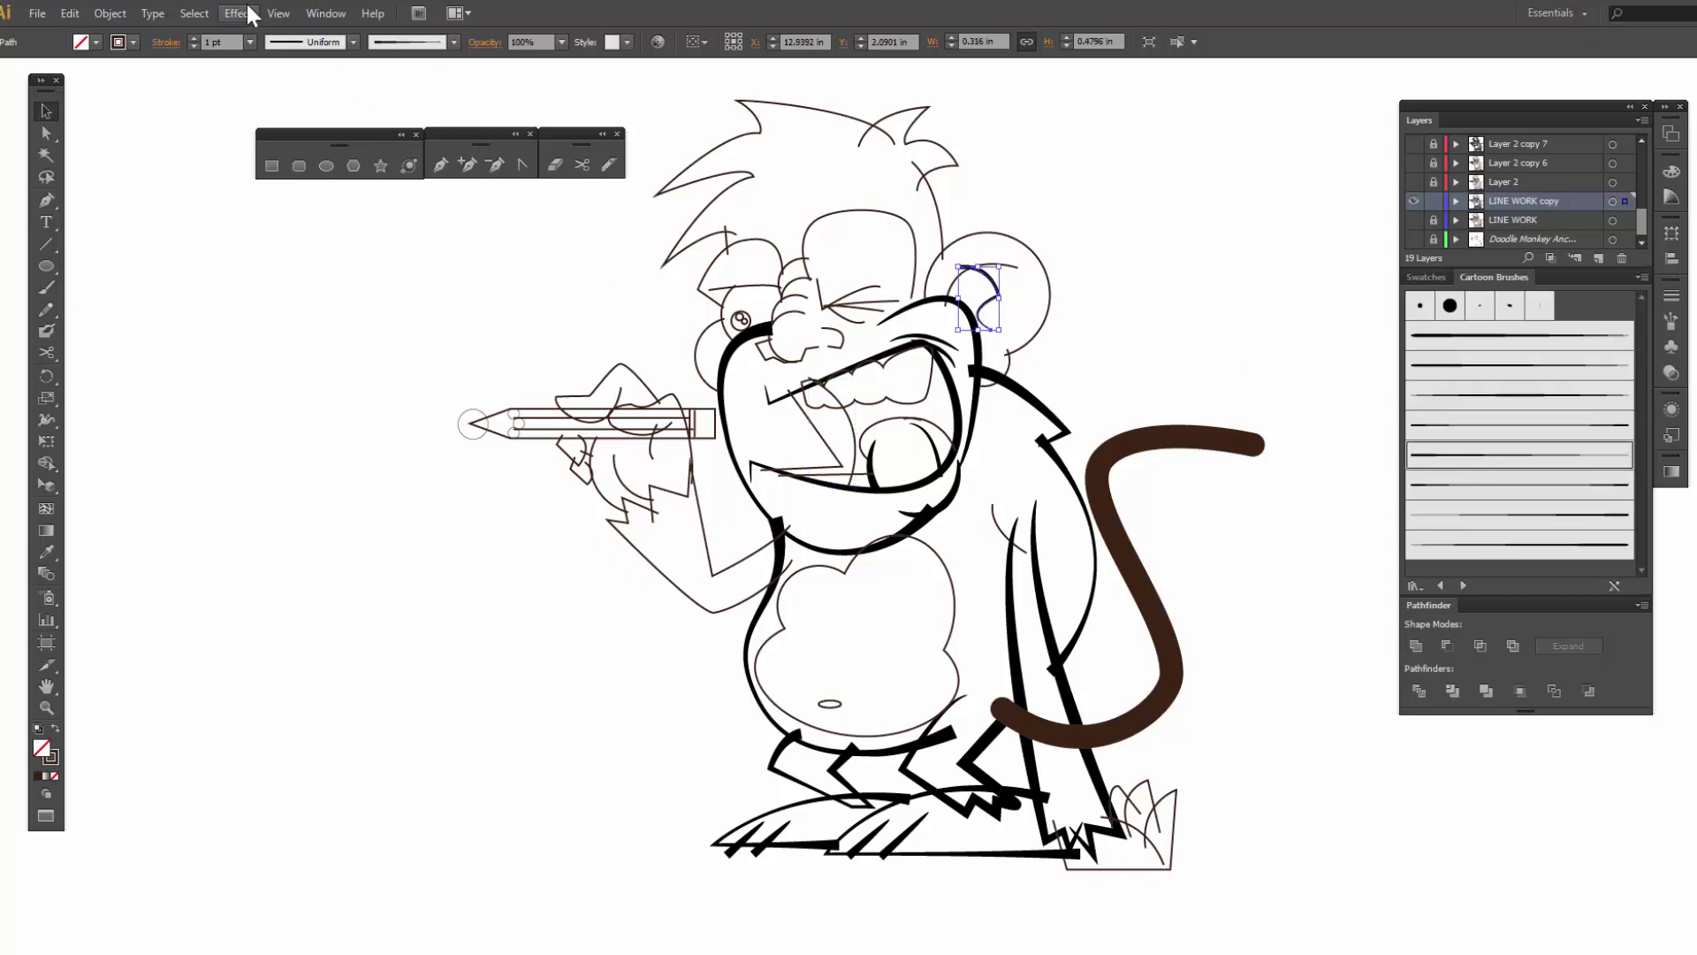
left_click(193, 38)
left_click(193, 38)
left_click(193, 38)
left_click(193, 38)
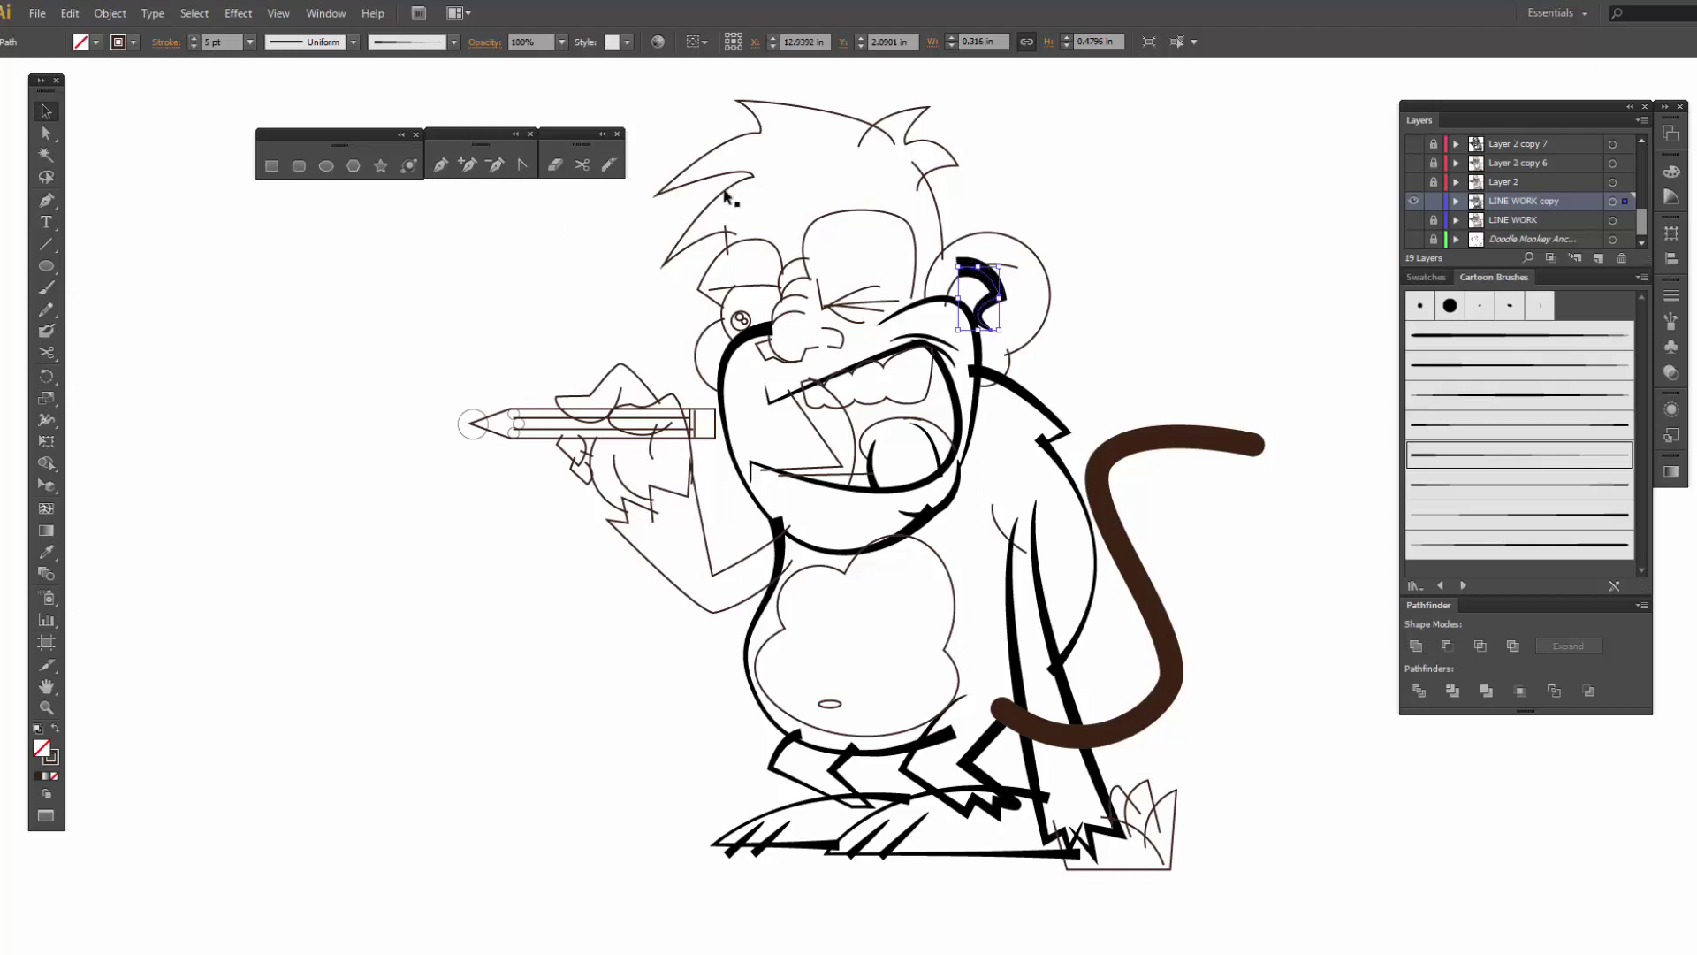
- Nudge the large ear's inner fold three increments to the right, keeping its original height
key("Right")
key("Down")
key("Down")
key("Right")
key("Right")
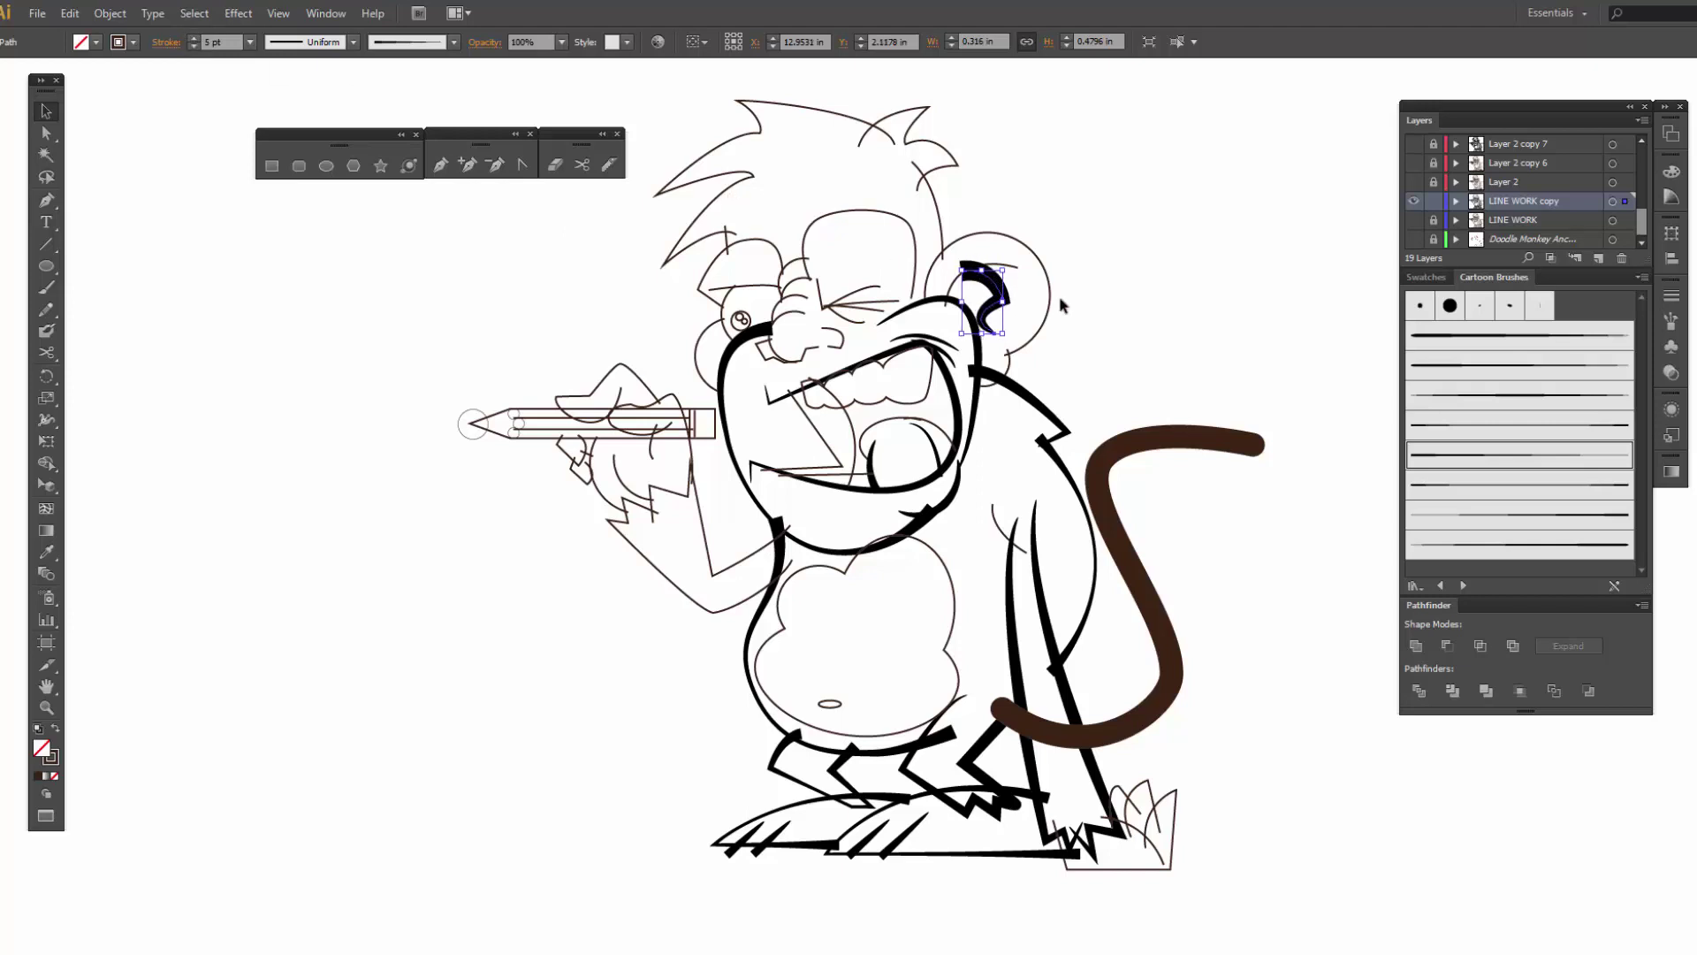
key("Up")
key("Up")
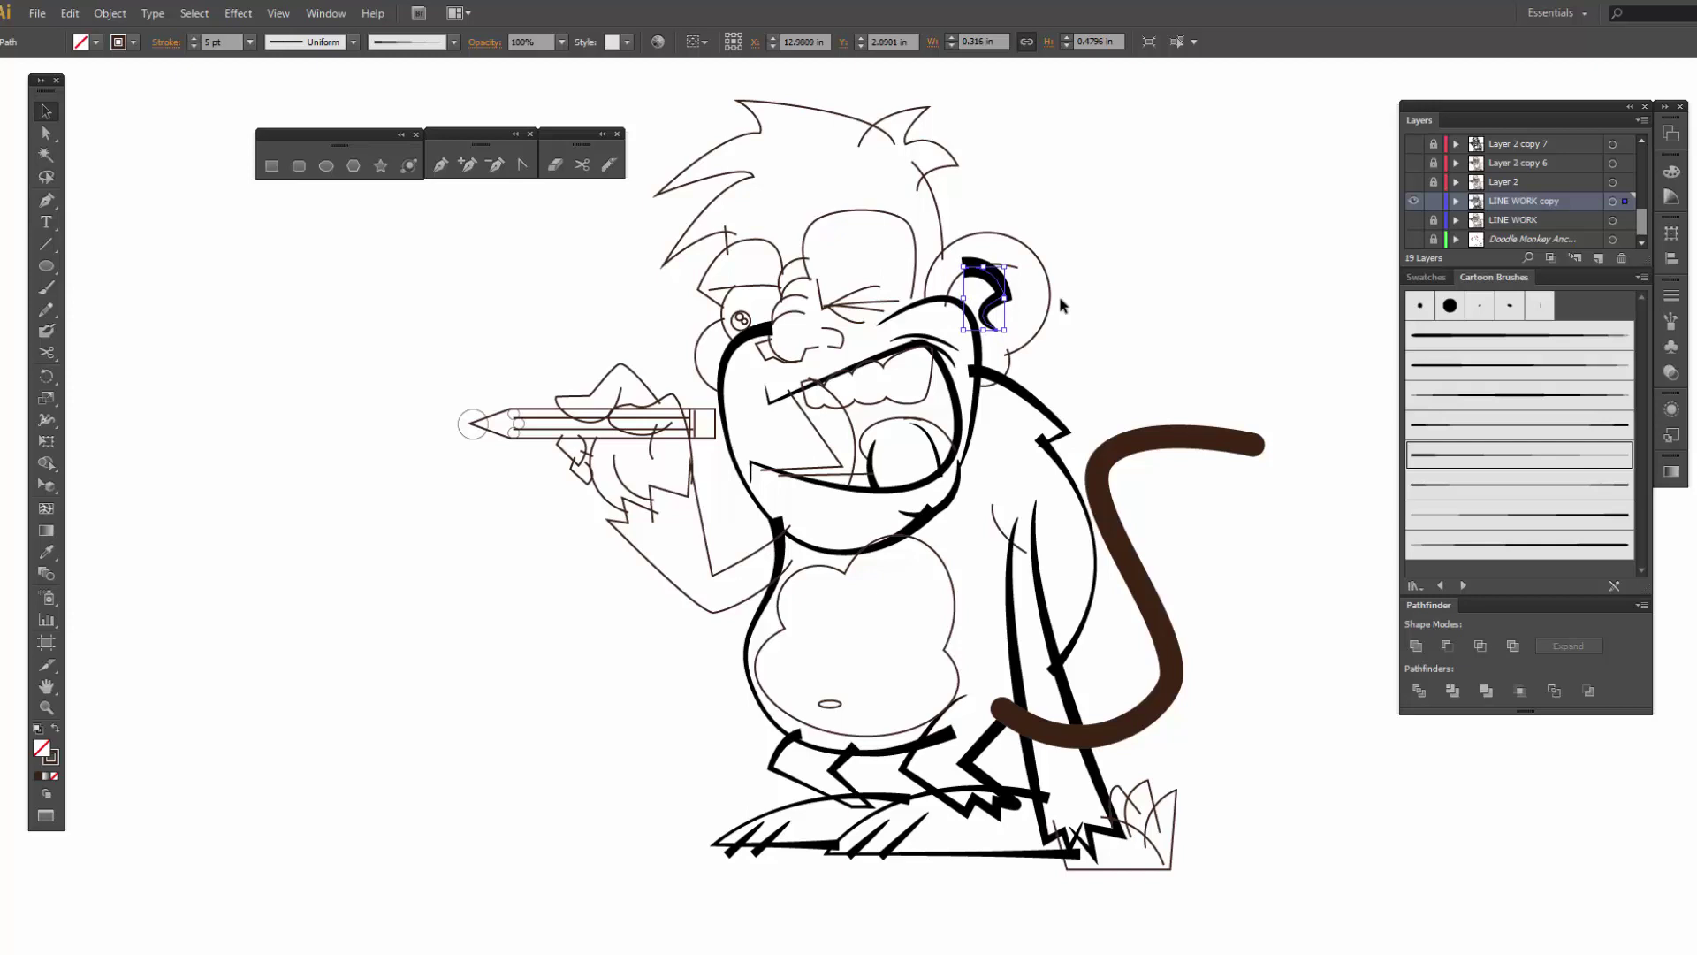
left_click(1054, 294)
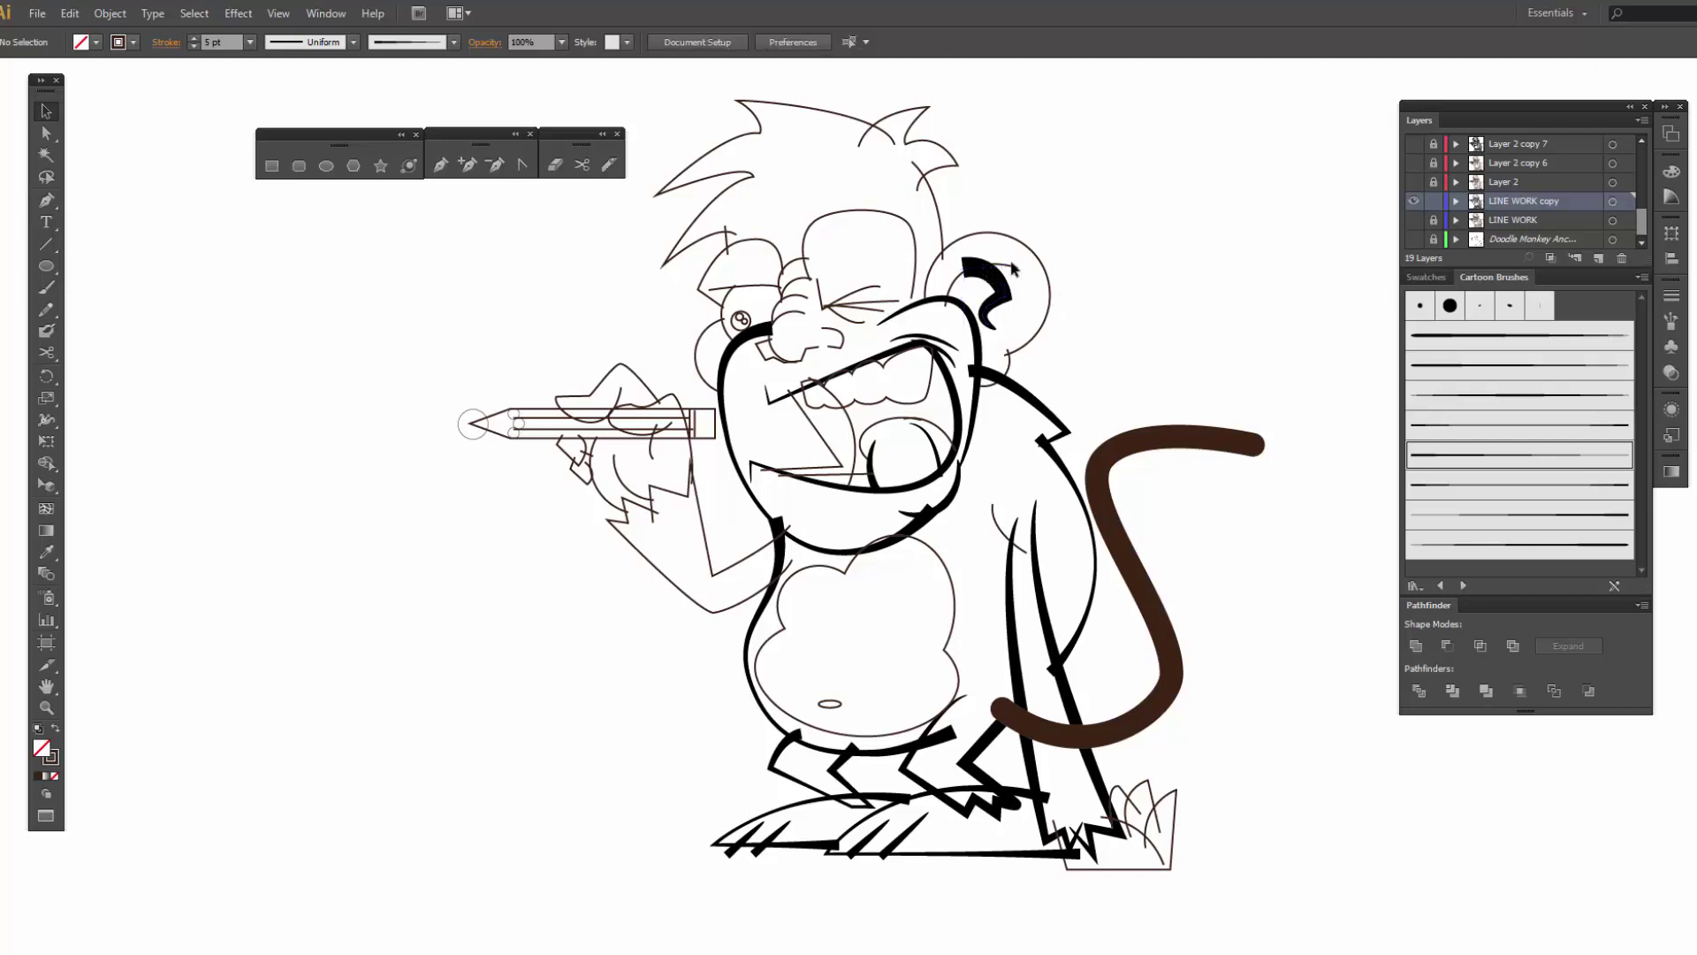
- Apply the fifth art brush to the arched curve inside the large ear with a 4 pt stroke
left_click(1018, 274)
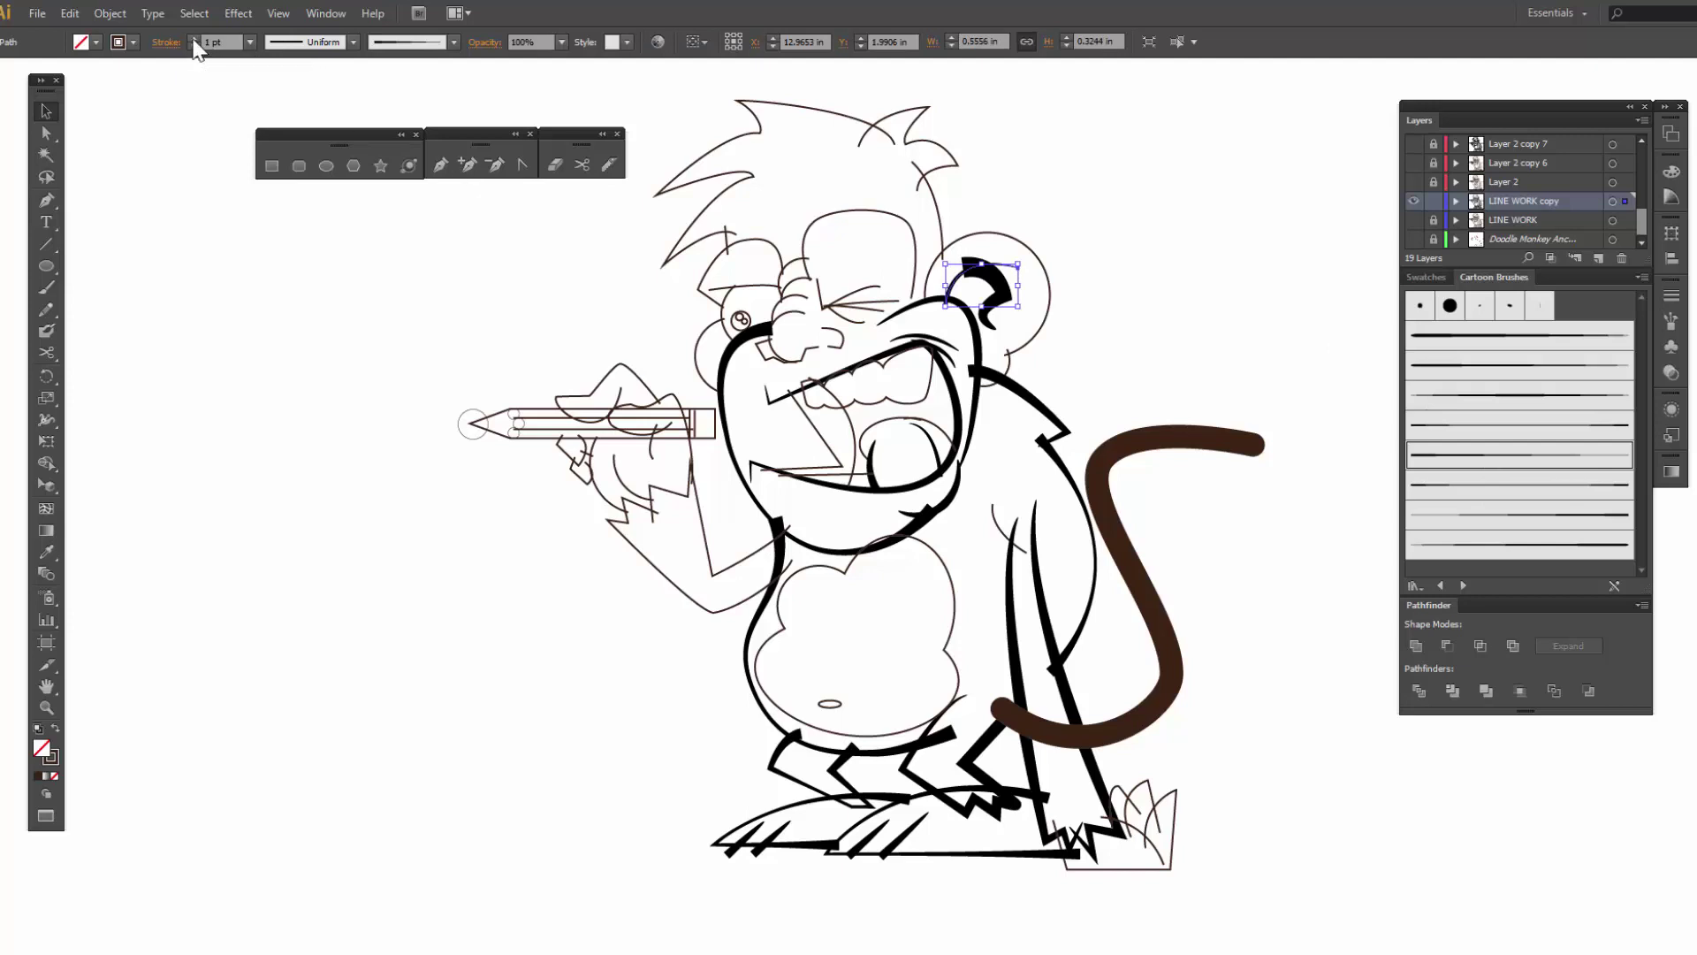
left_click(193, 38)
left_click(193, 38)
left_click(193, 38)
left_click(987, 202)
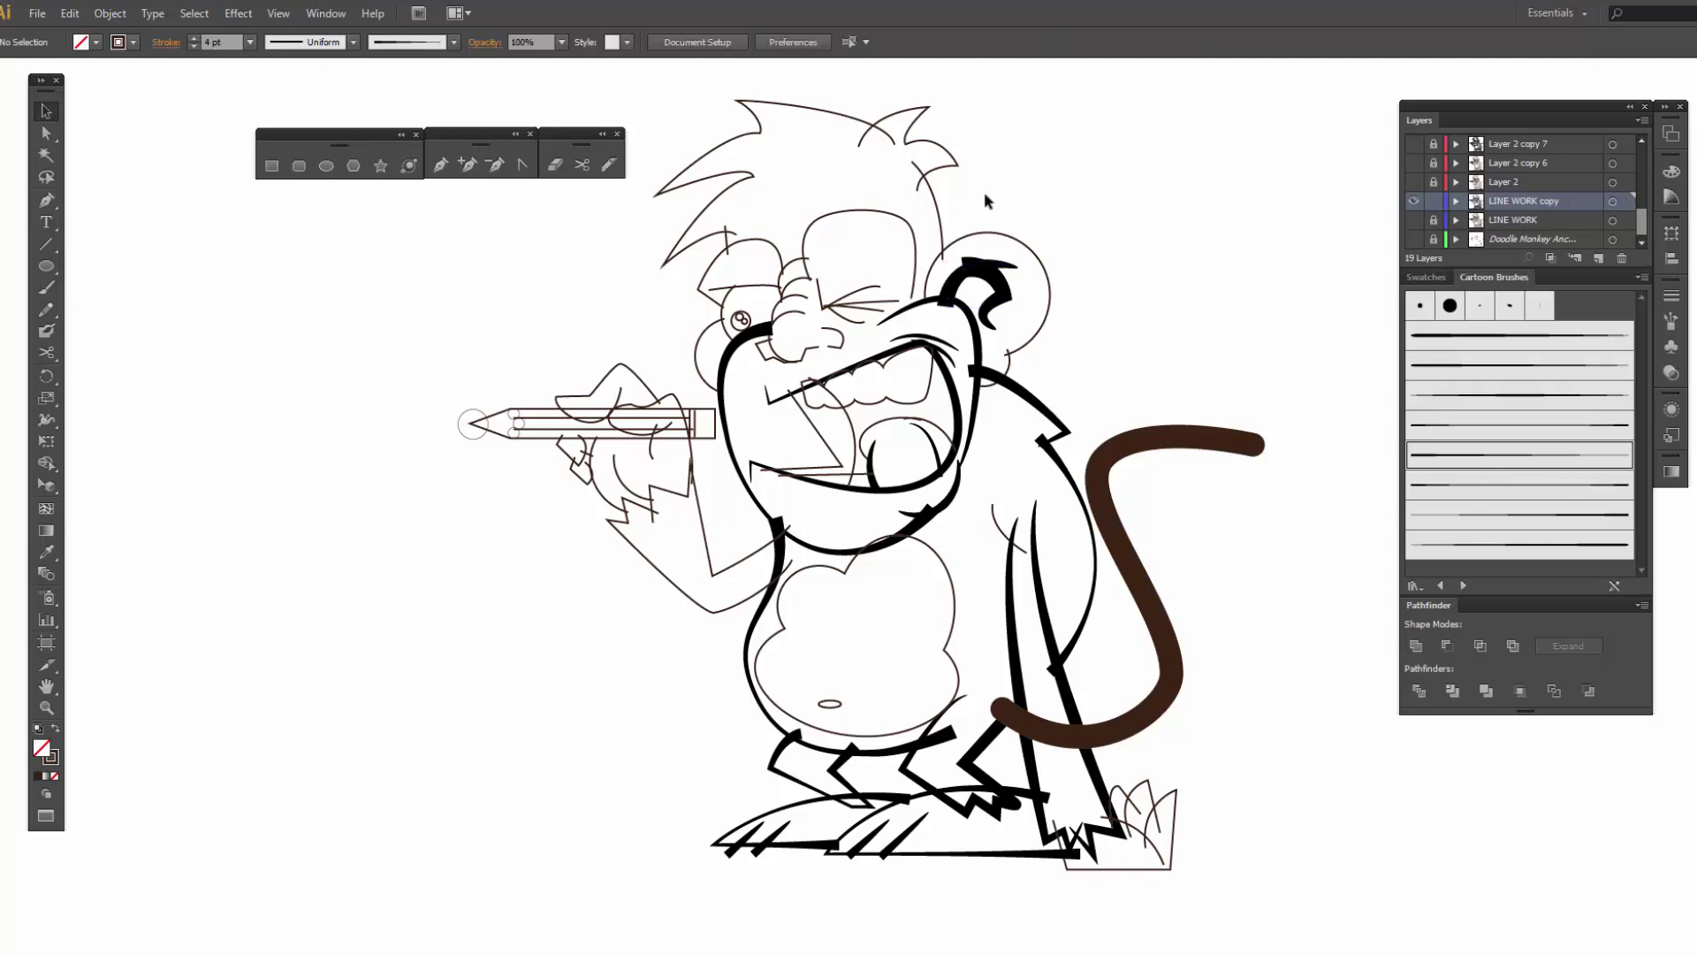
- Apply Art Brush 3 to the small hair tuft at the back of the head with a 3 pt stroke
left_click(940, 218)
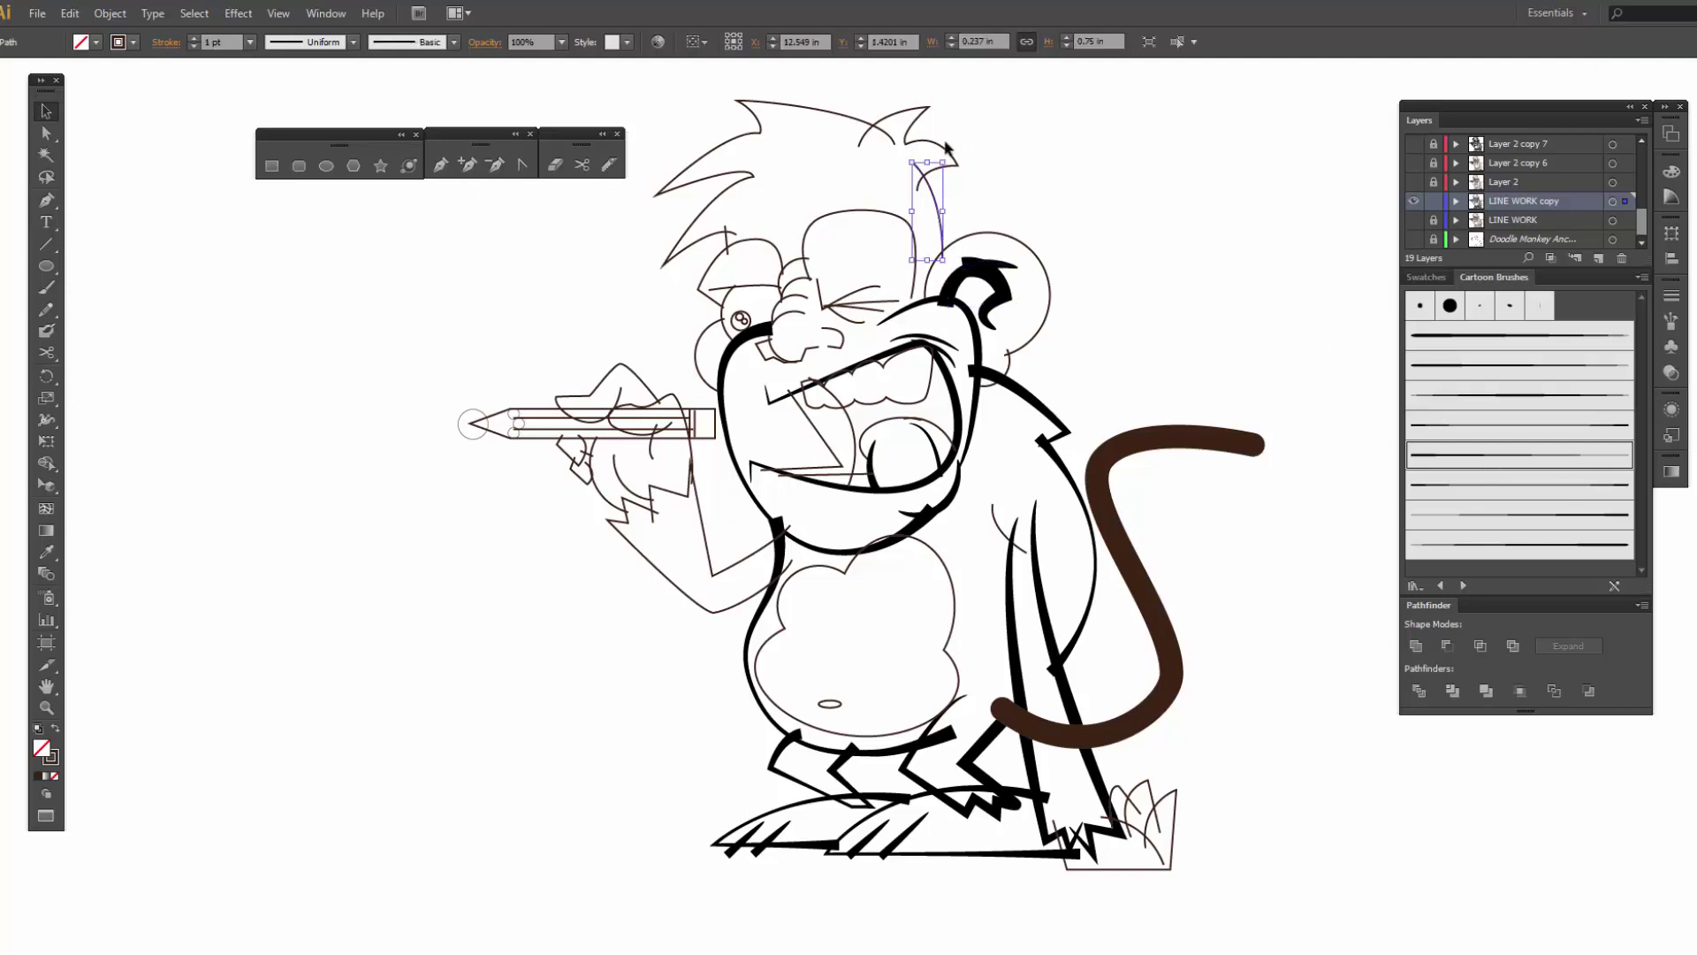
left_click(946, 148)
left_click(954, 163)
left_click(1472, 395)
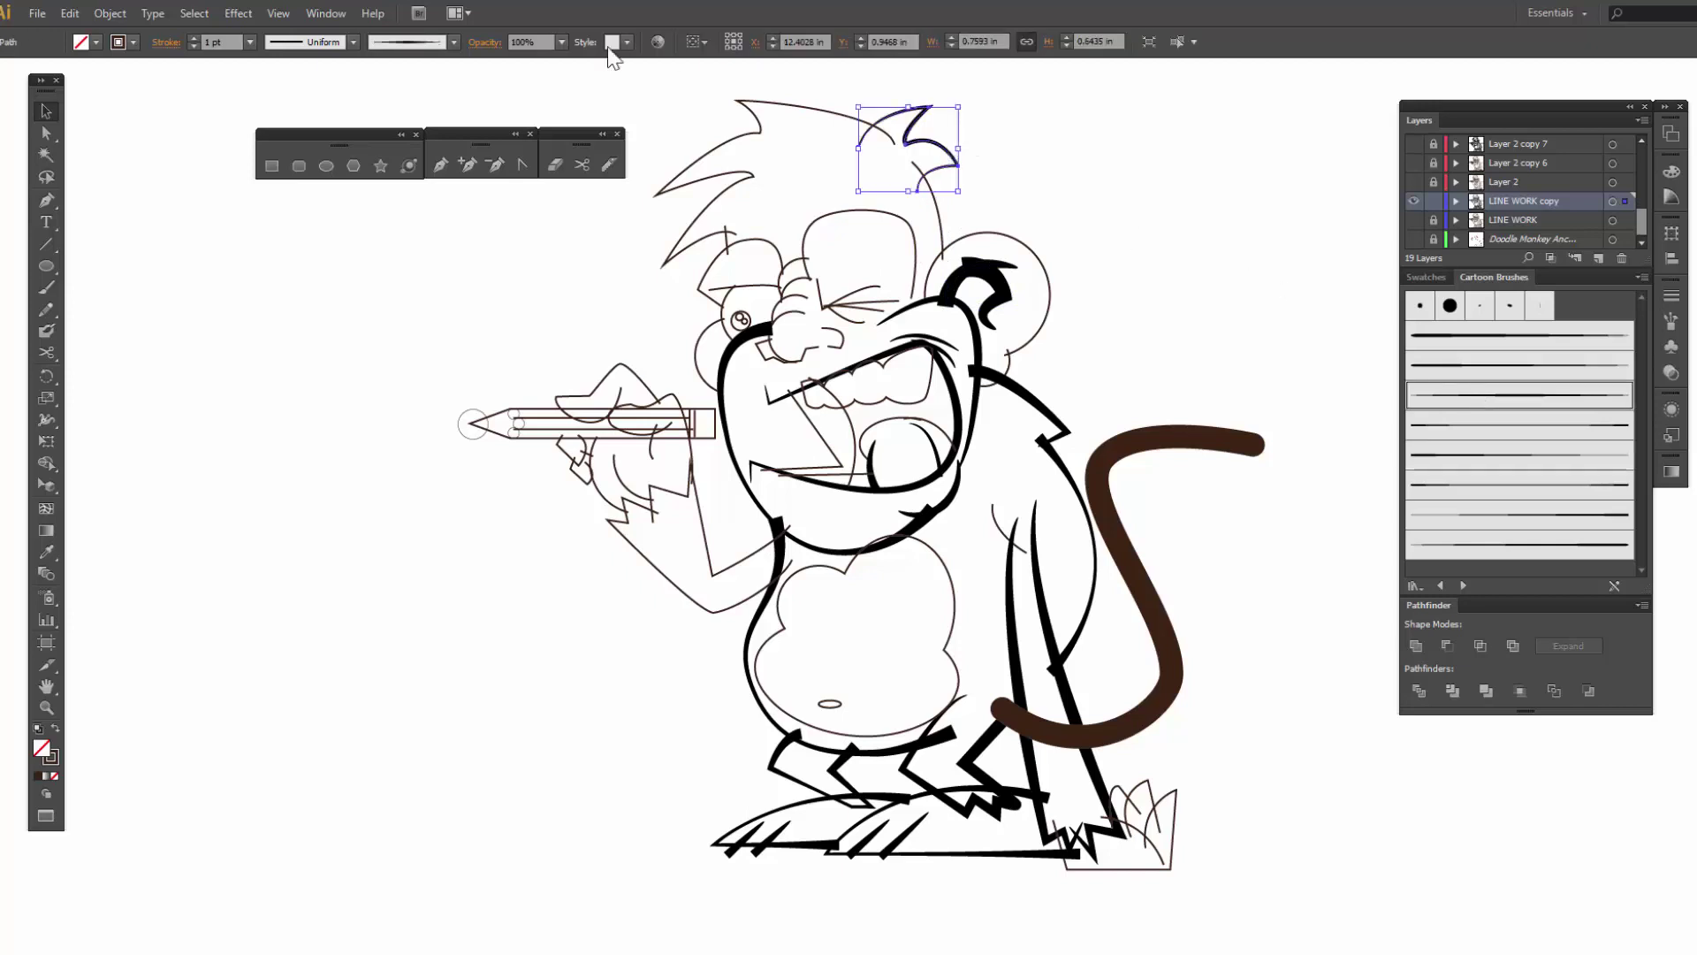
left_click(193, 38)
left_click(192, 38)
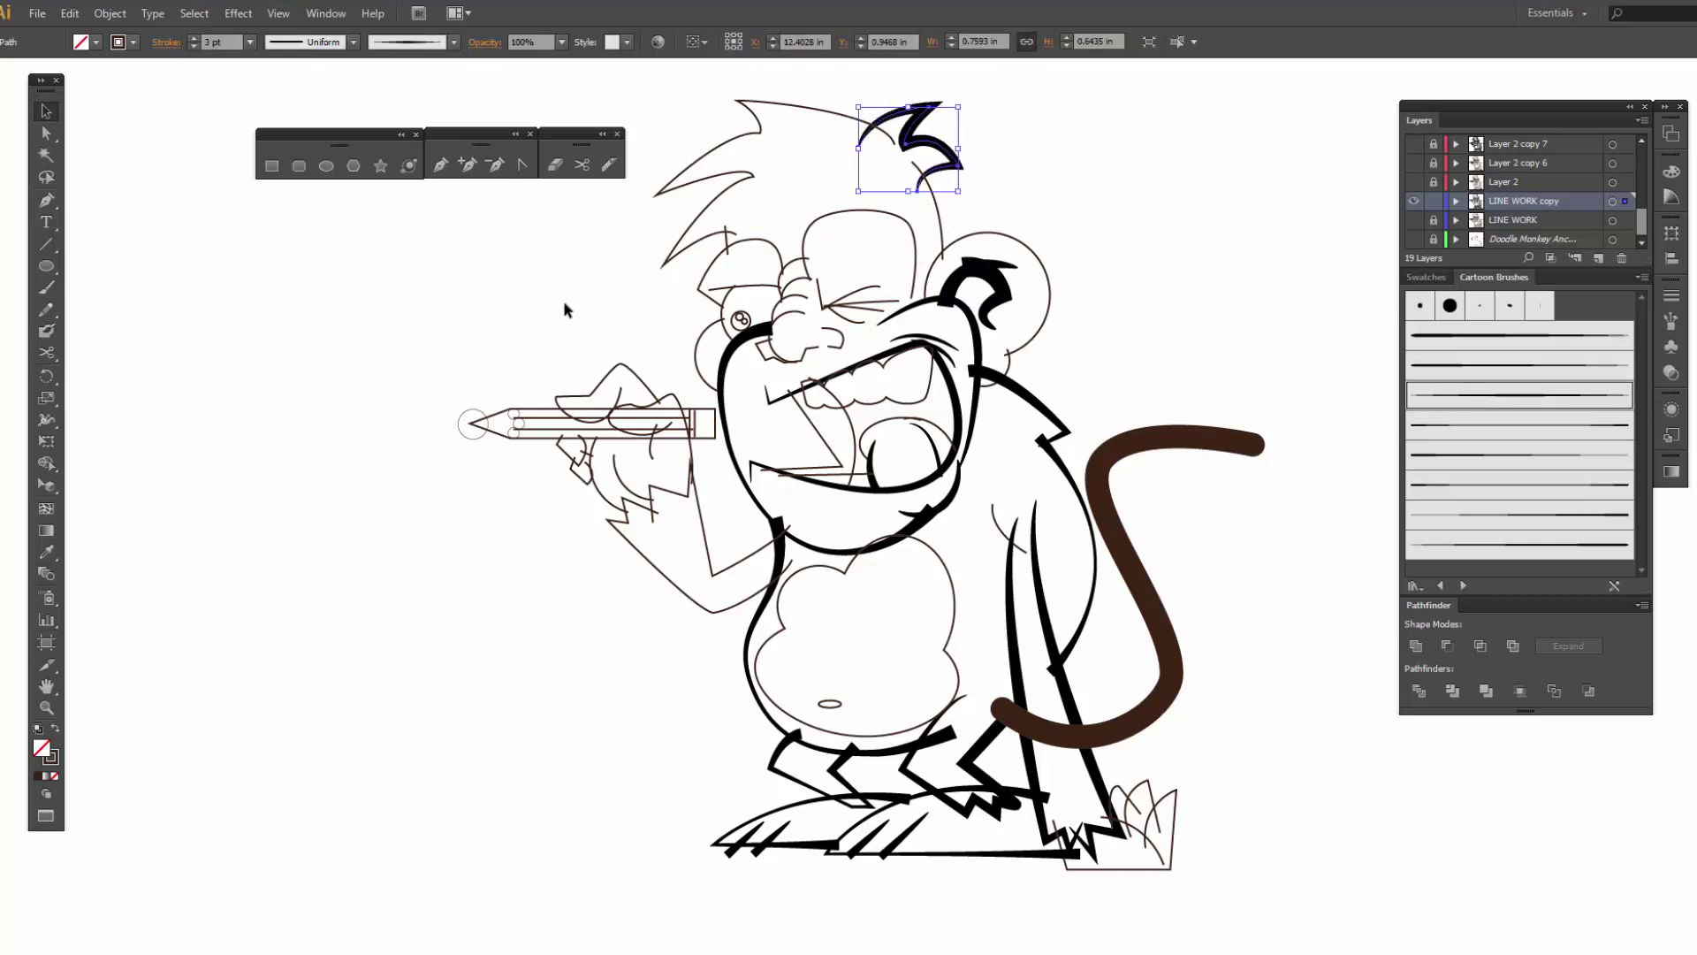
left_click(564, 305)
- Apply the fifth art brush to the large spiky hair outline with a 4 pt stroke
left_click(734, 183)
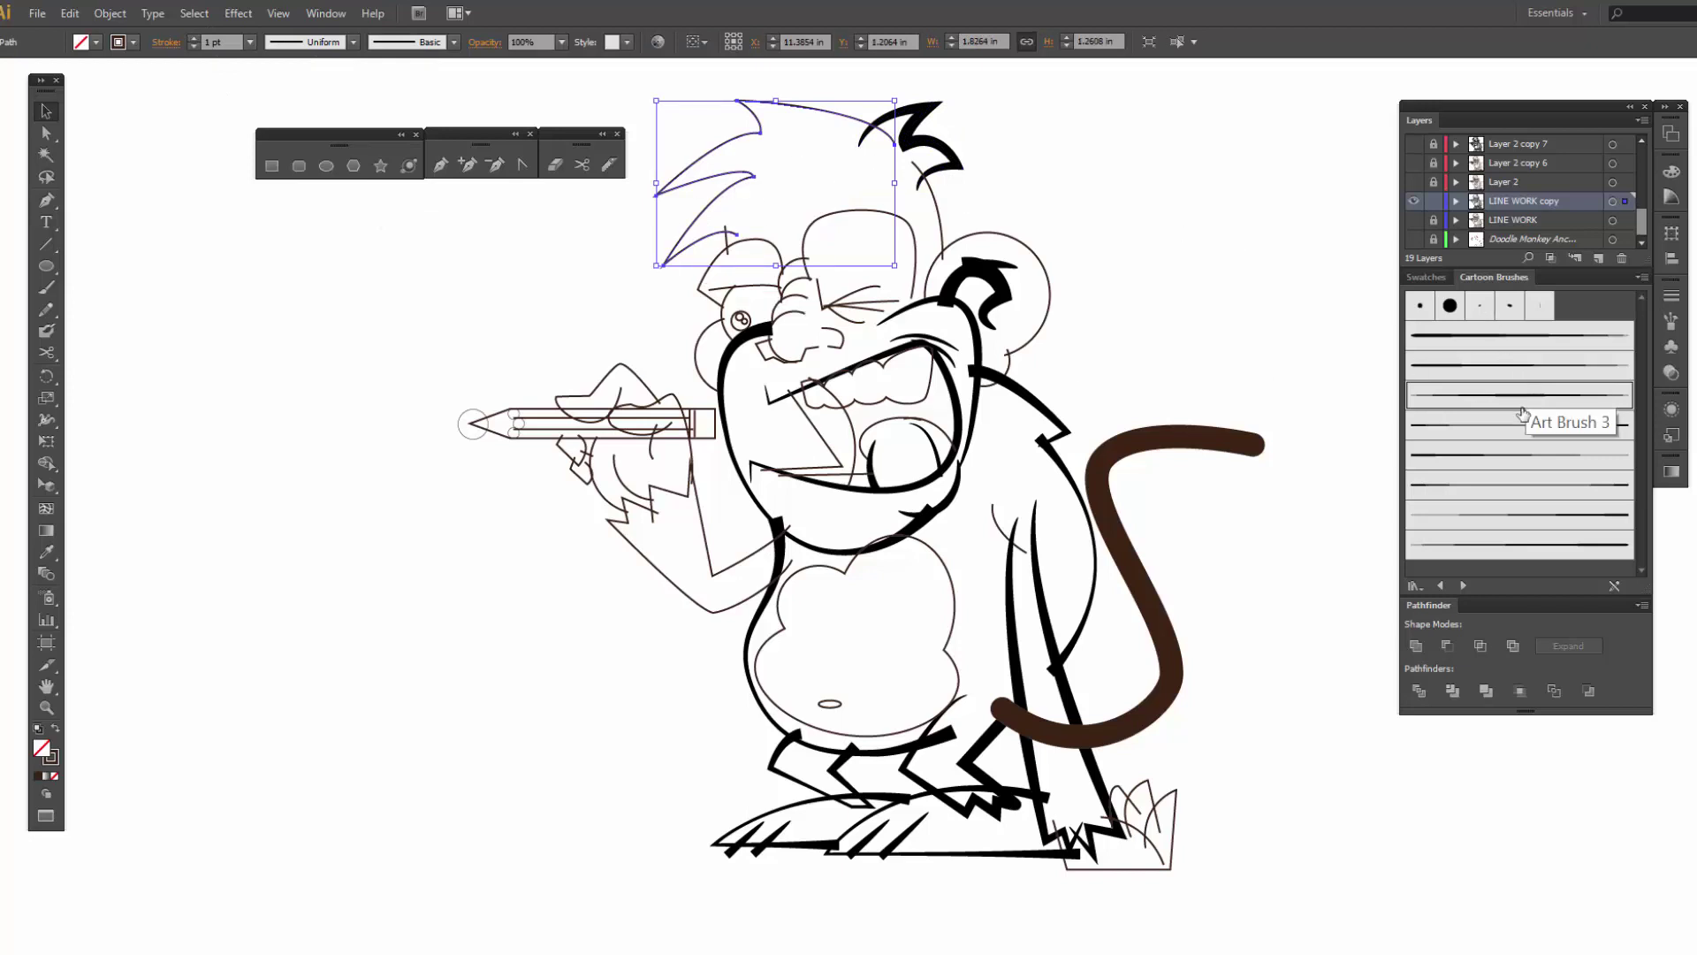
left_click(1504, 457)
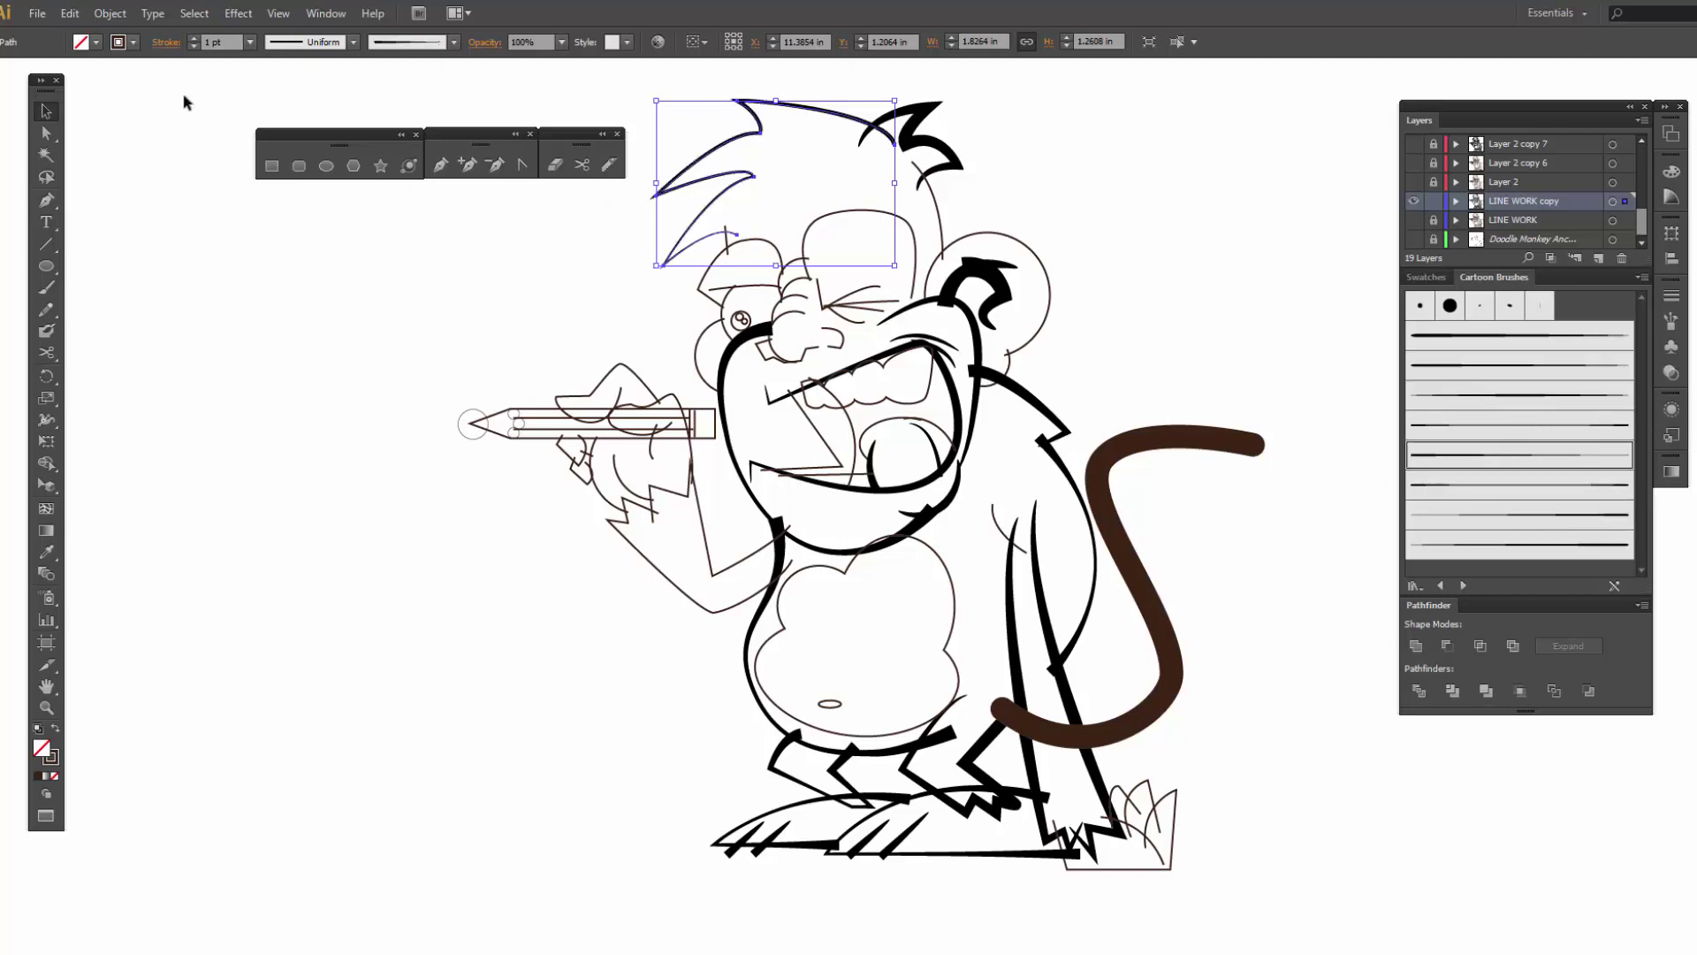
left_click(193, 38)
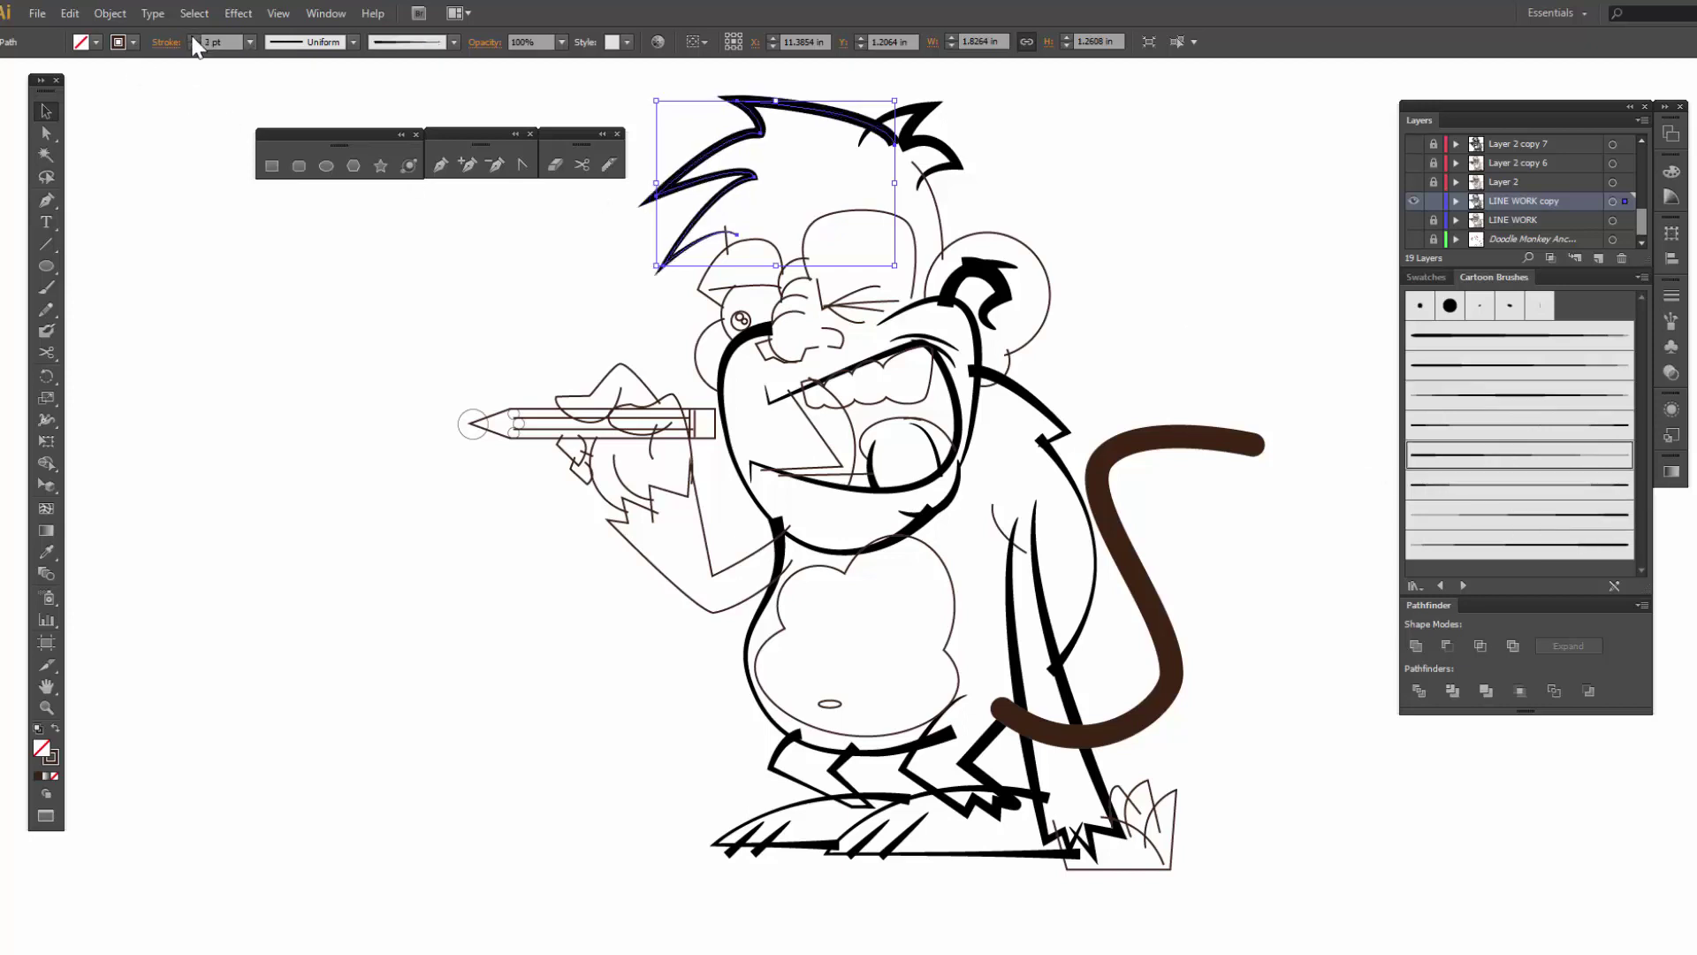
left_click(193, 38)
left_click(194, 38)
left_click(541, 318)
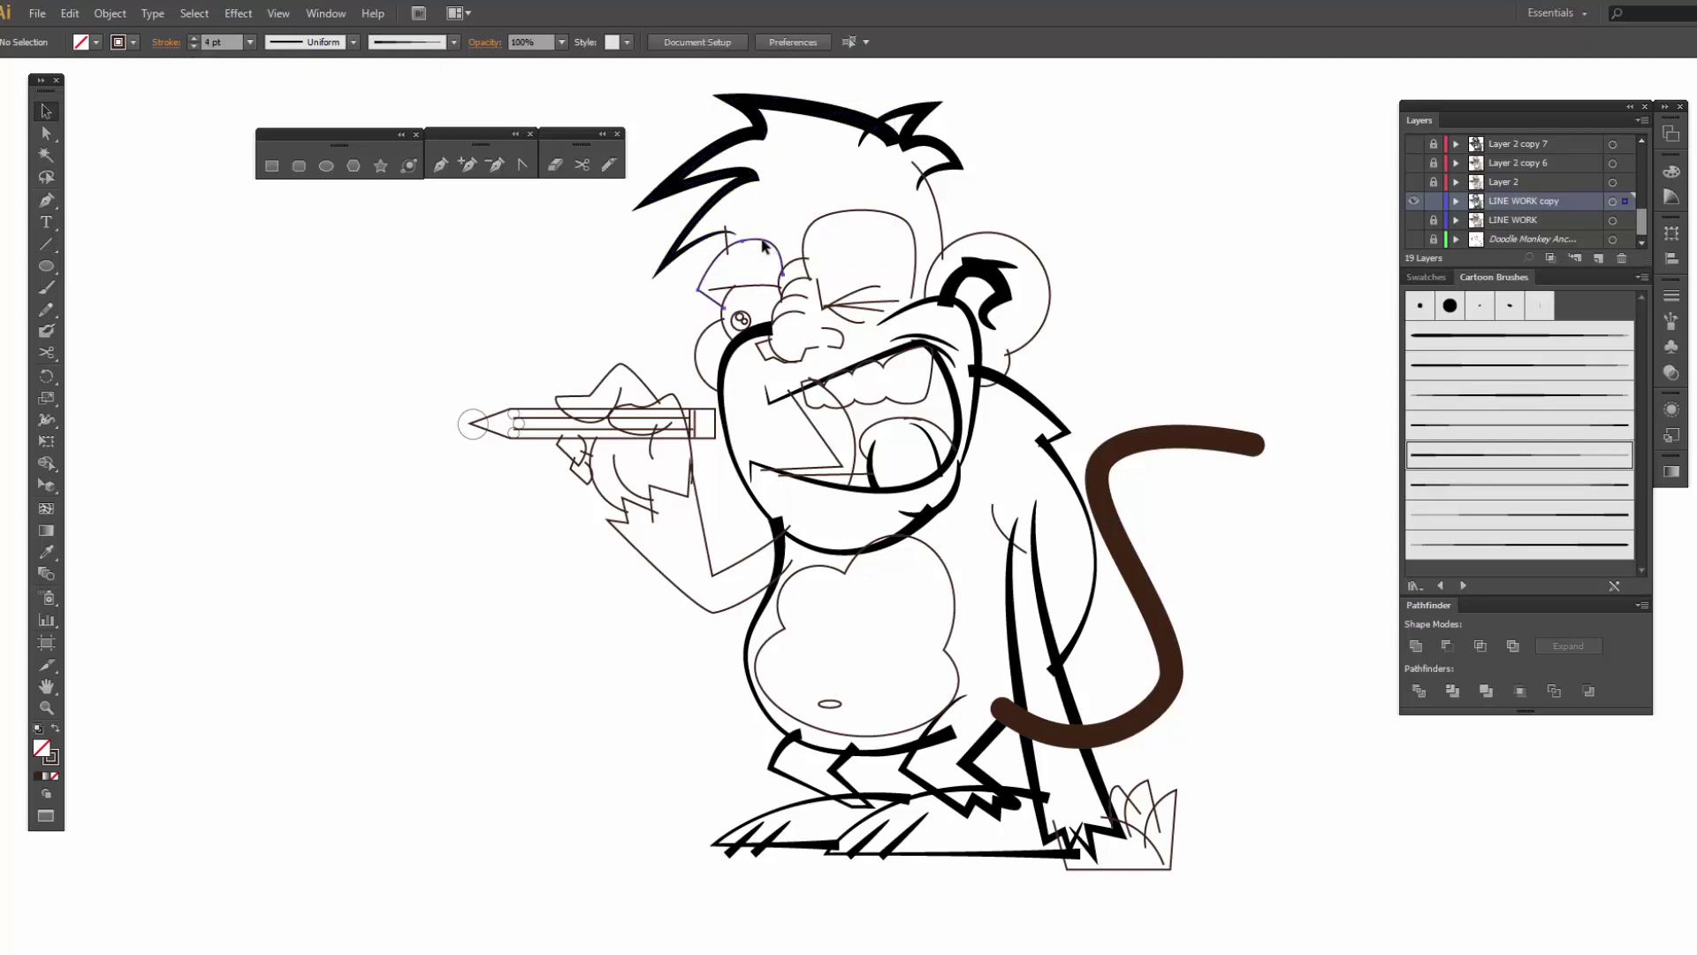
- Apply the fifth art brush to the brow outline over the open eye with a 3 pt stroke, and select its end anchor near the nose
left_click(765, 245)
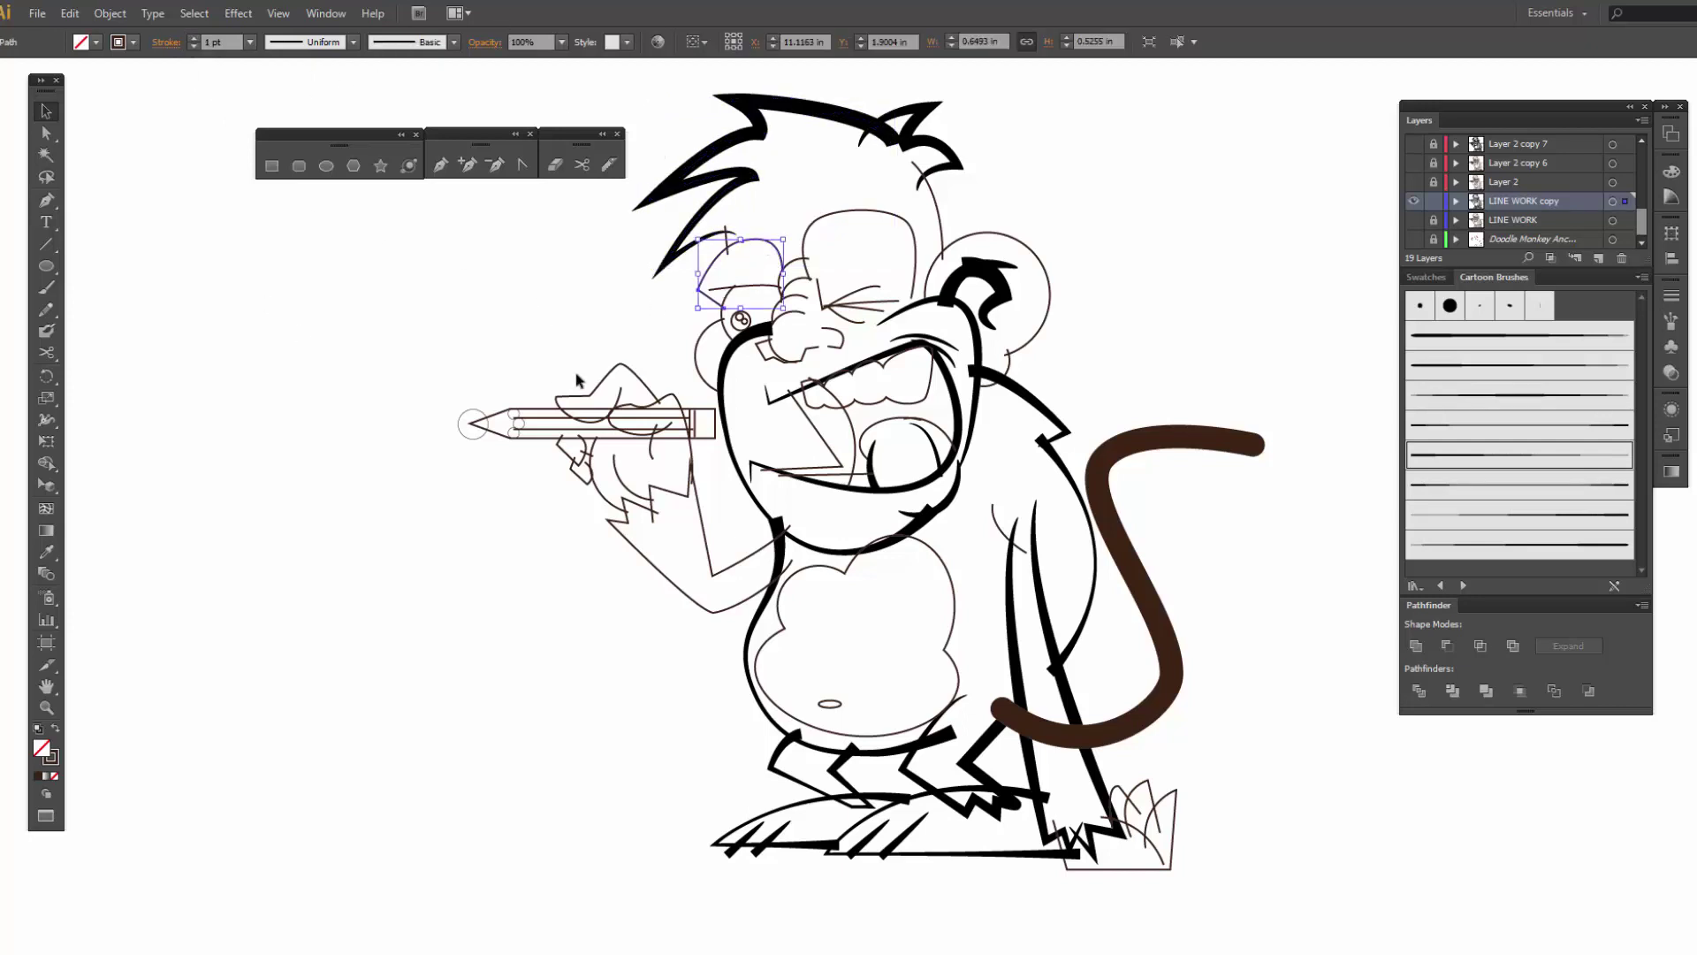
left_click(1457, 460)
type("3")
key("Return")
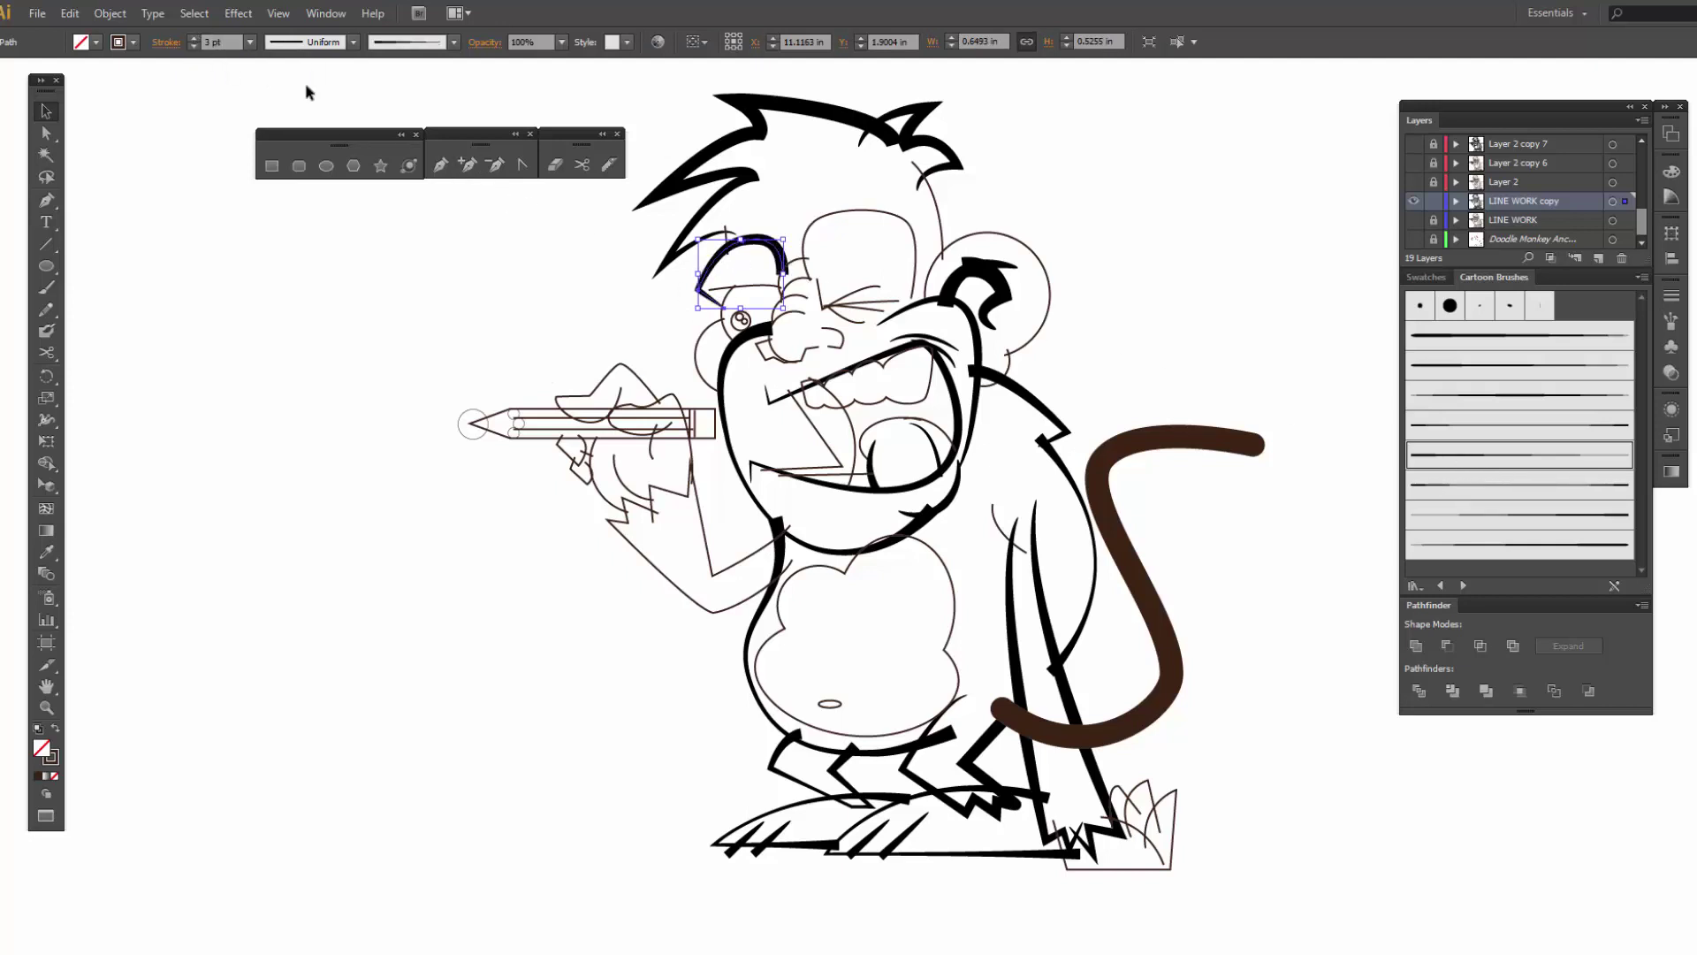
key("a")
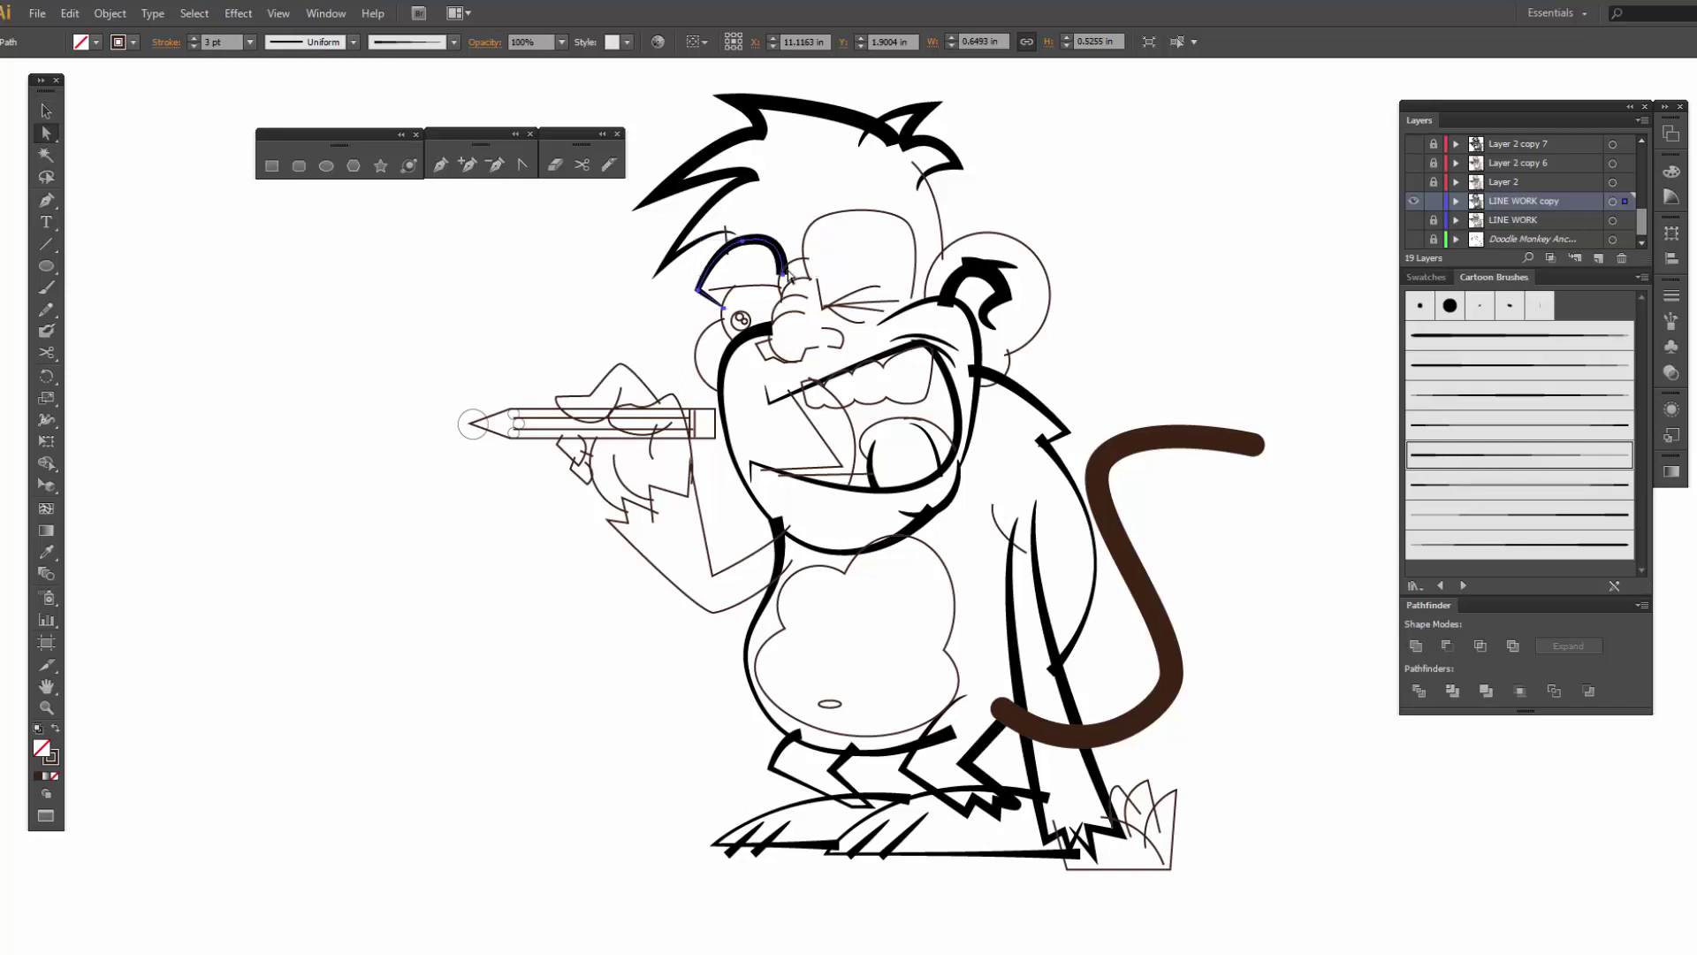
left_click(783, 280)
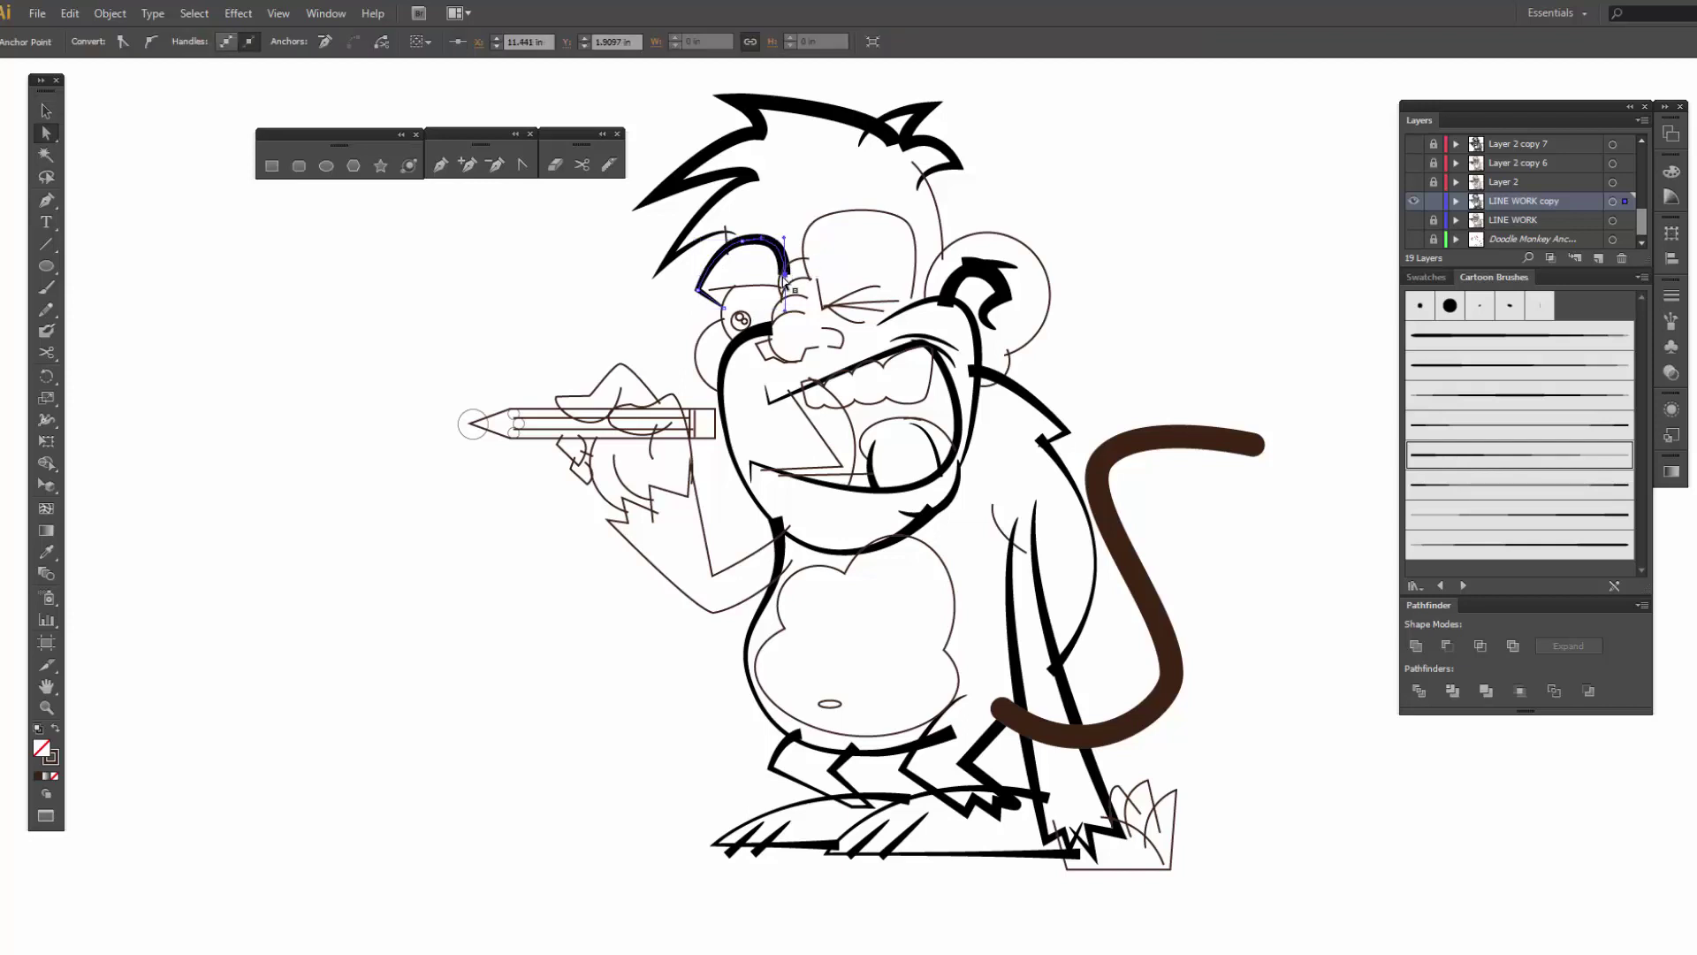
- Apply Art Brush 3 to the arched brow outline above the winking eye with a 3 pt stroke
left_click(822, 222)
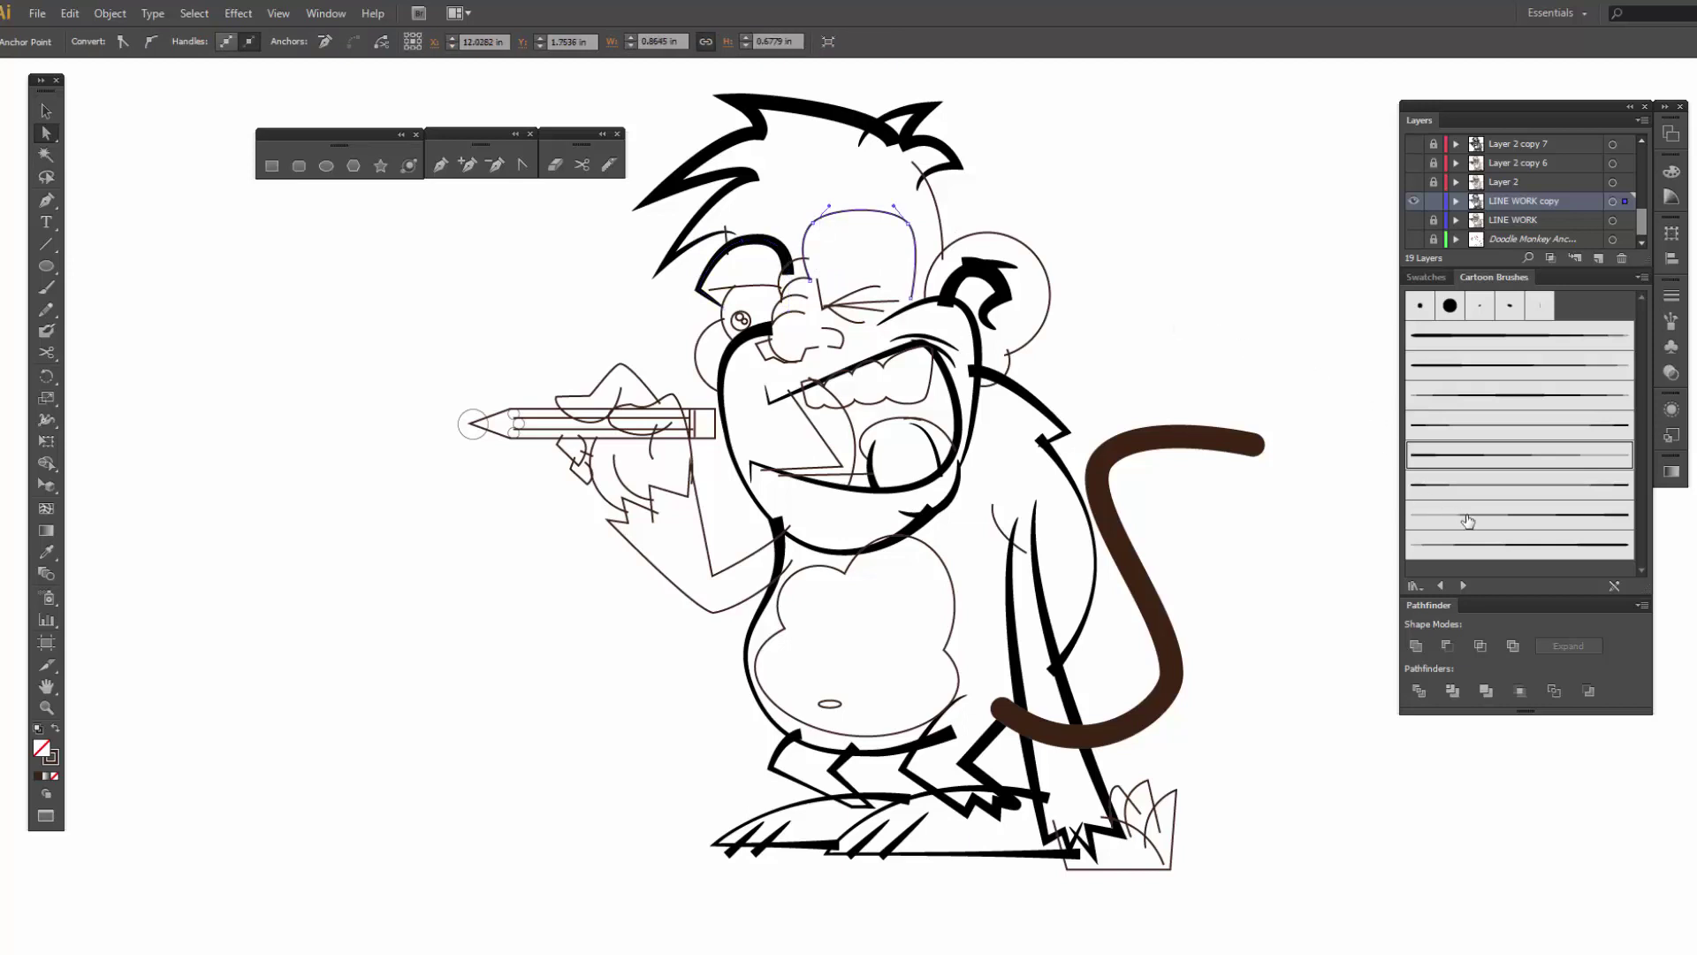
left_click(1489, 406)
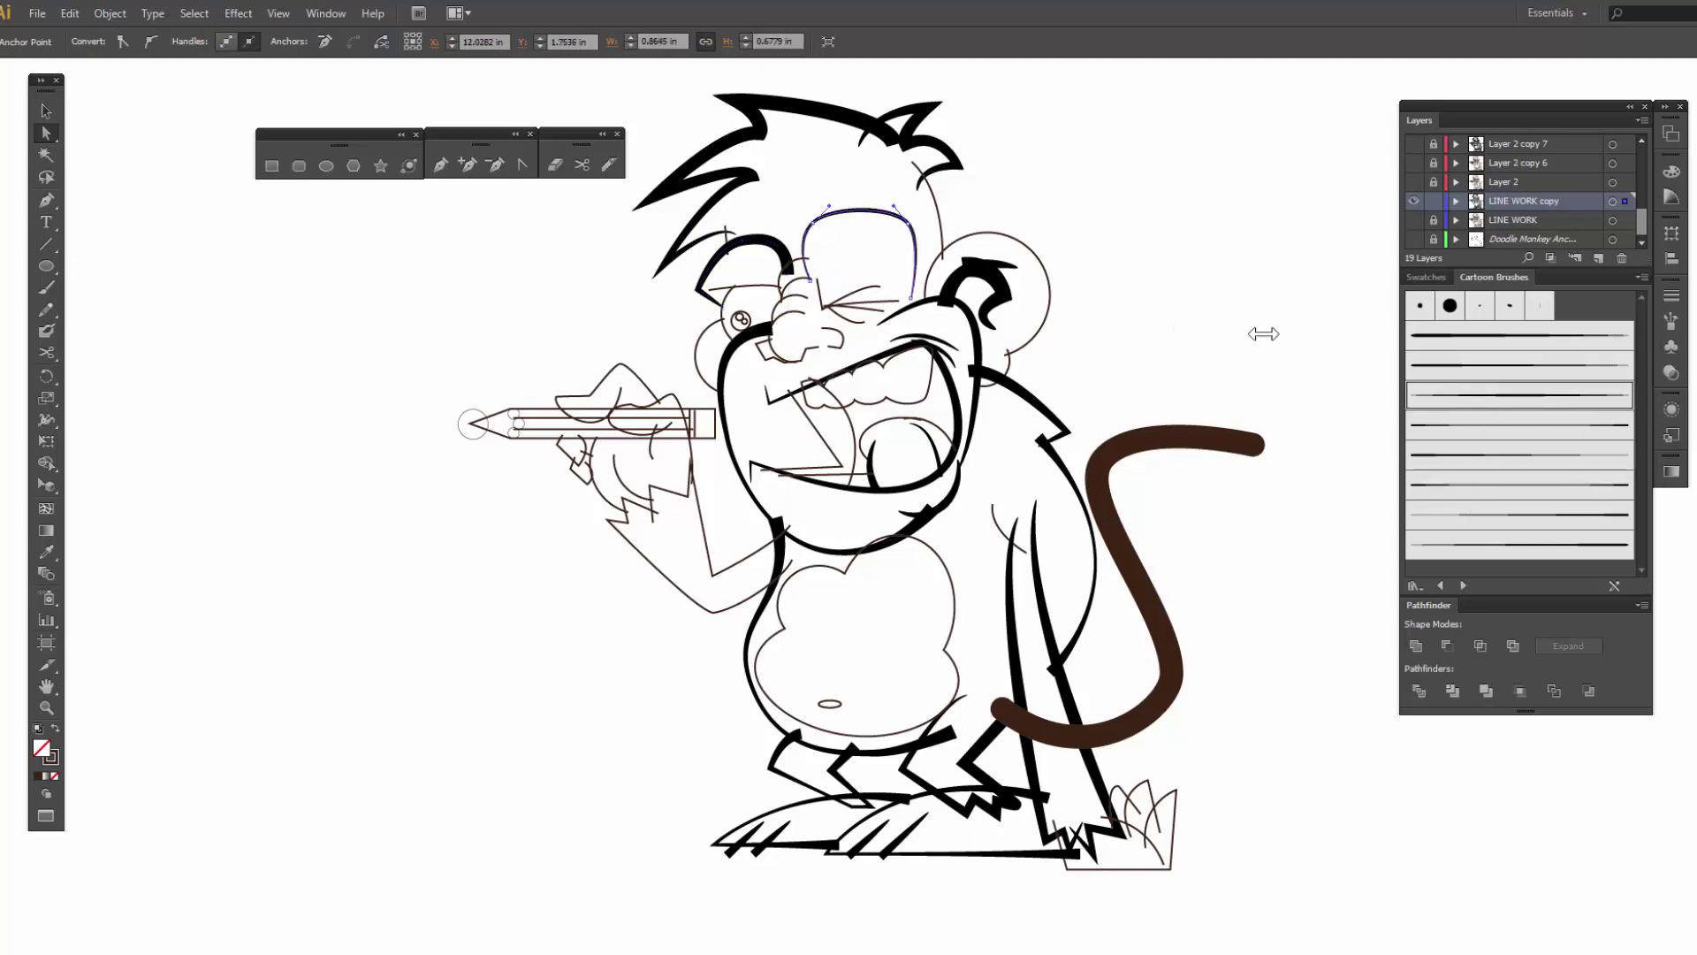
left_click(46, 110)
key("ctrl+shift+a")
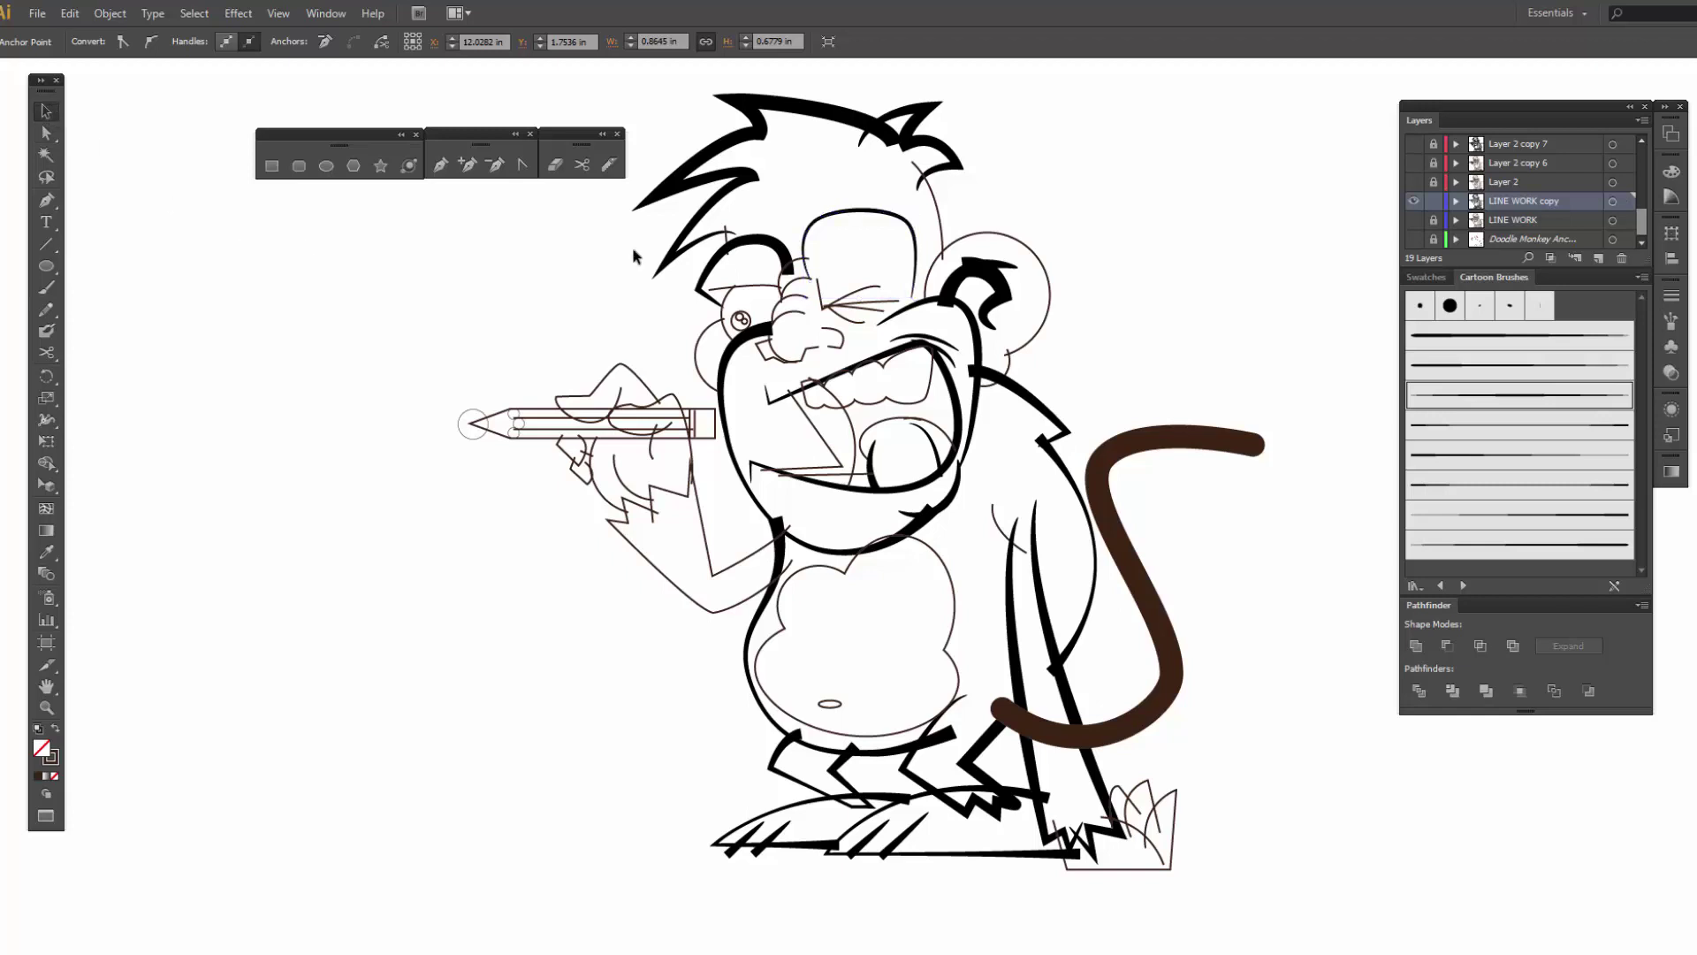
left_click(864, 213)
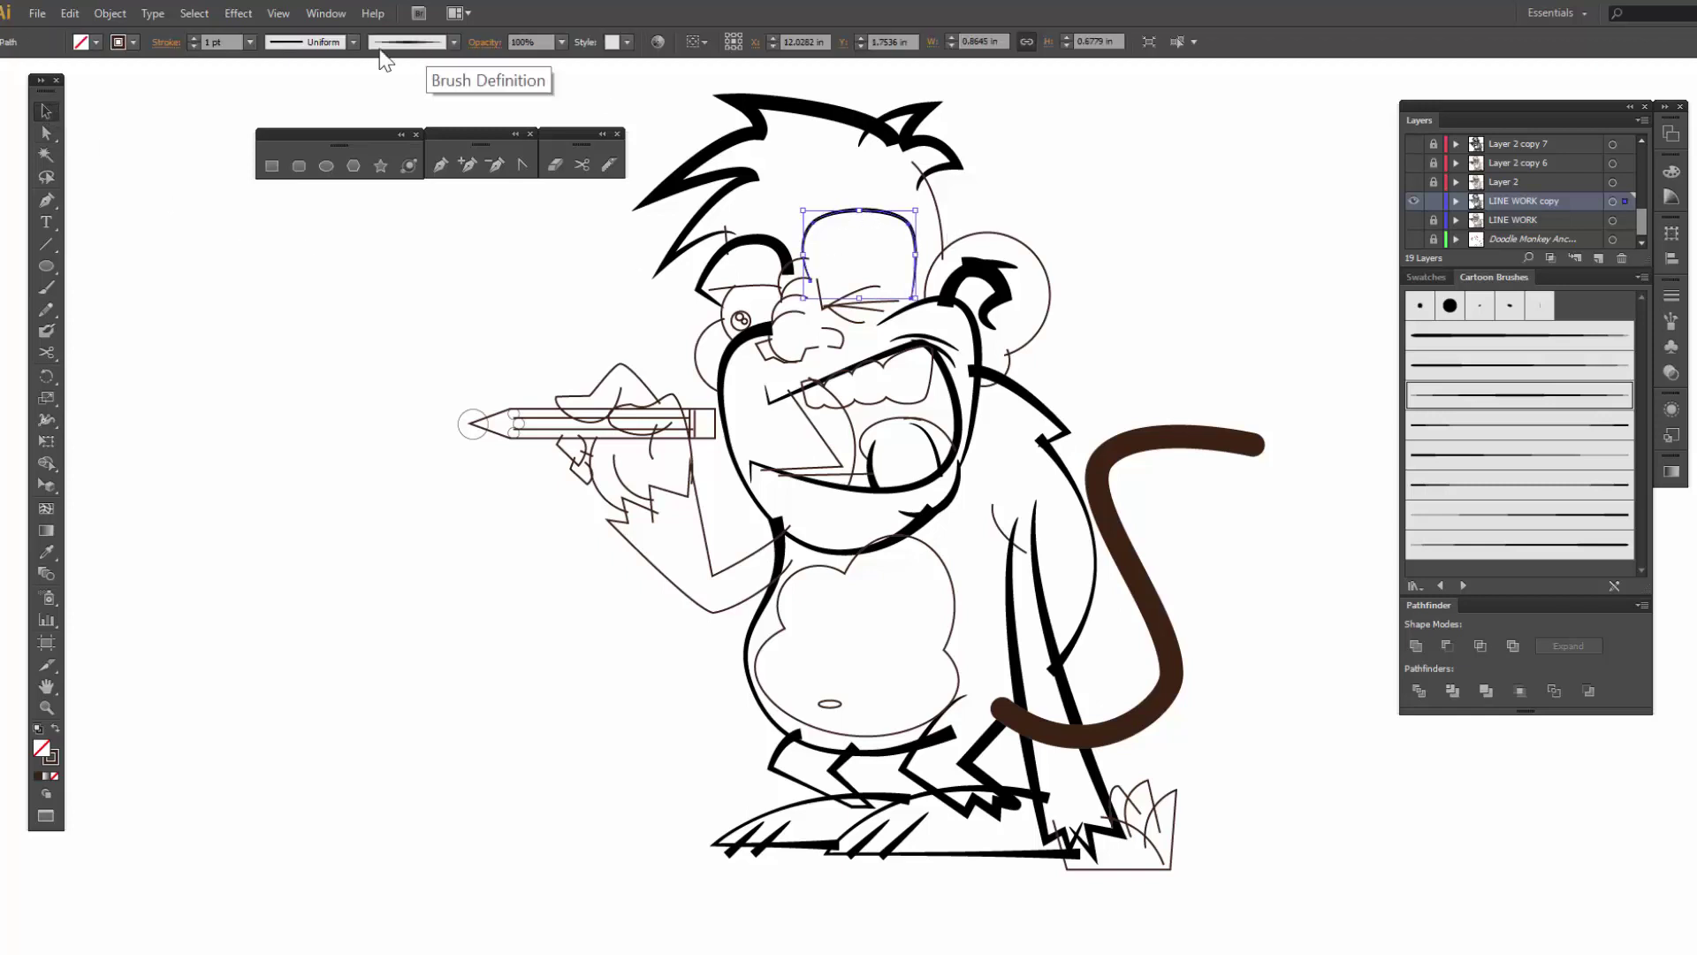
left_click(193, 38)
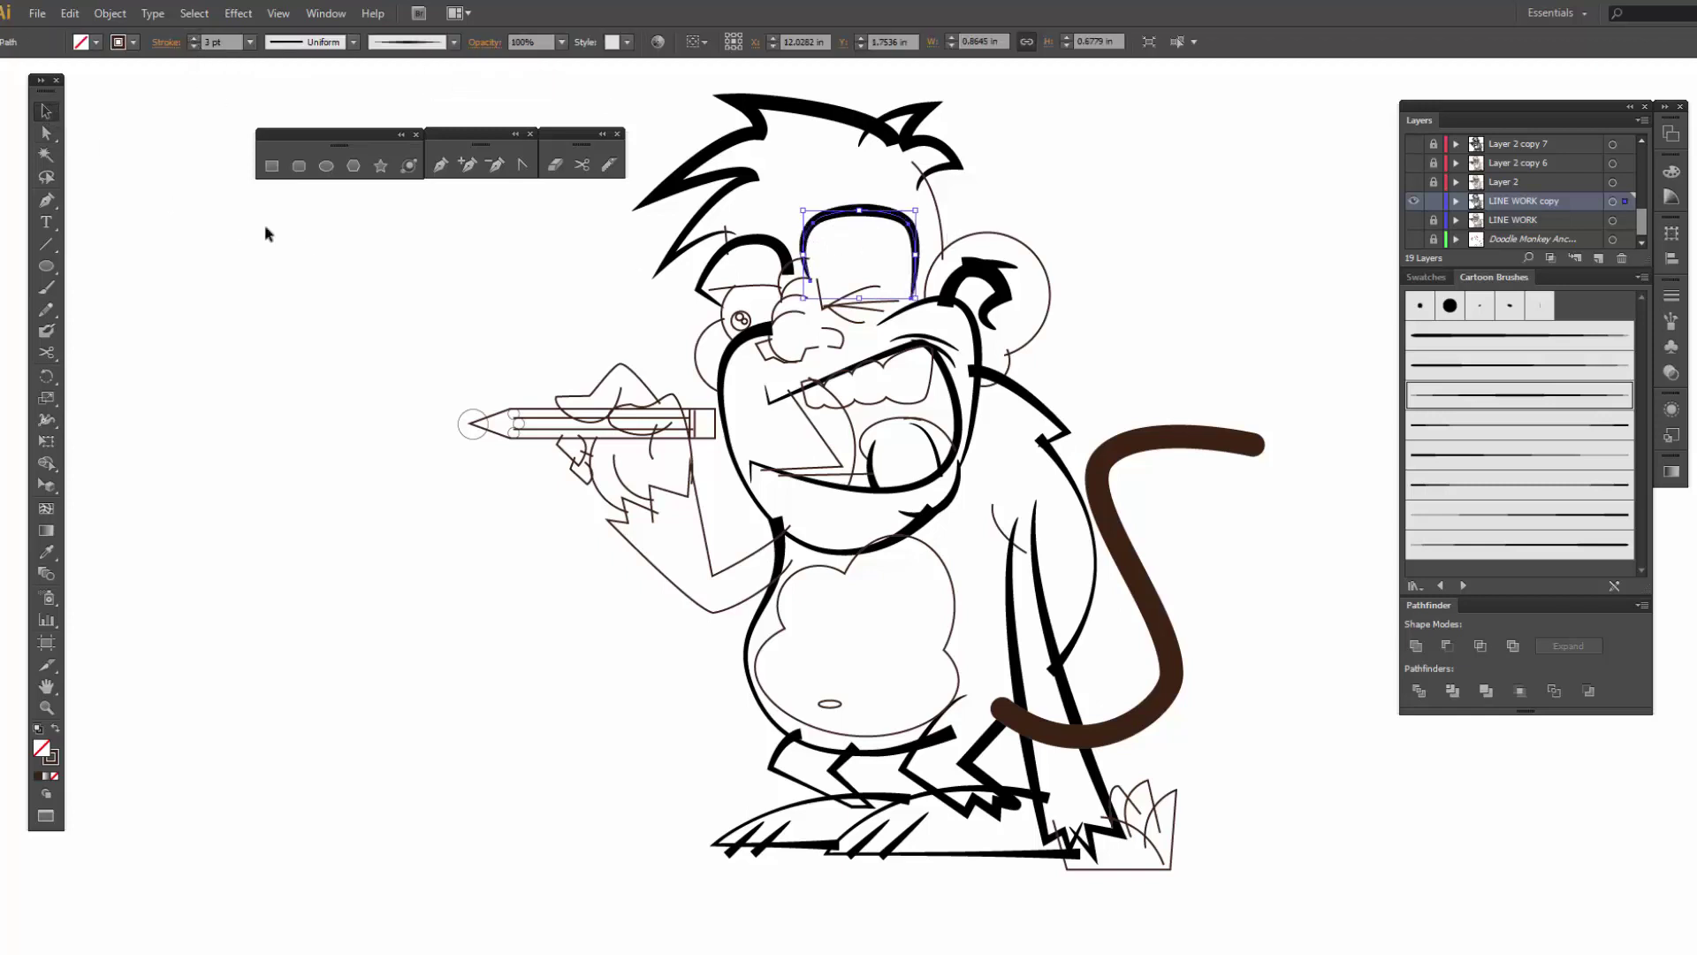
left_click(278, 371)
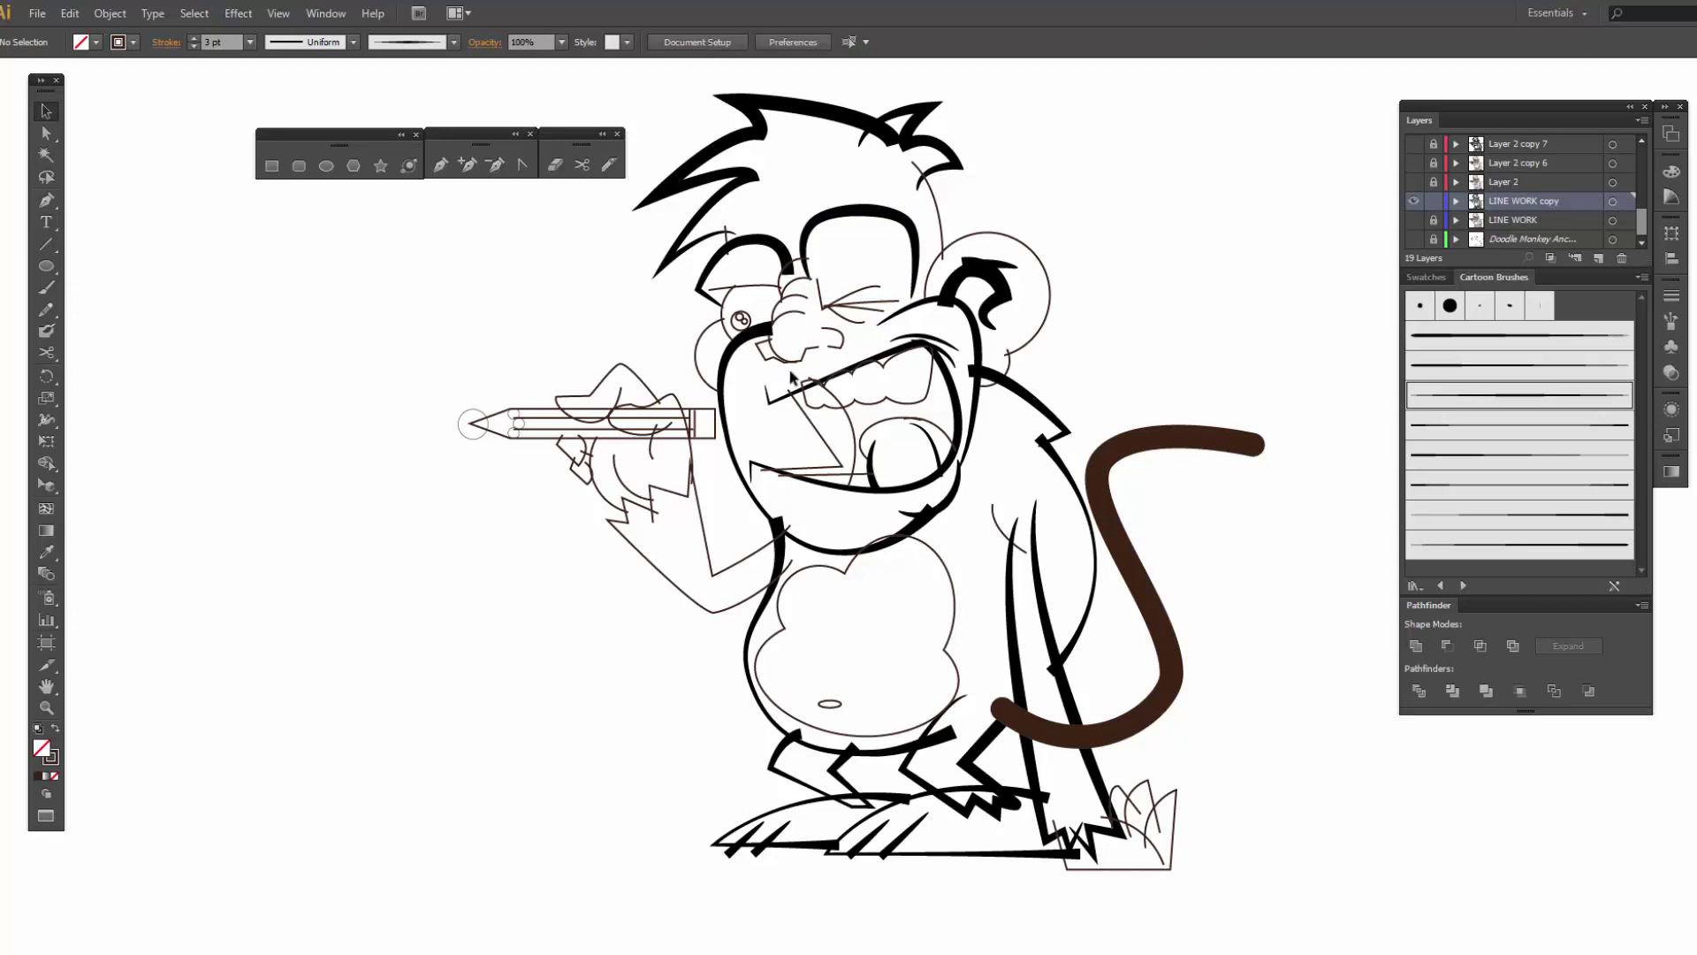
- Apply the fourth art brush to the outer edge of the open eye with a 2 pt stroke
left_click(727, 303)
left_click(1494, 440)
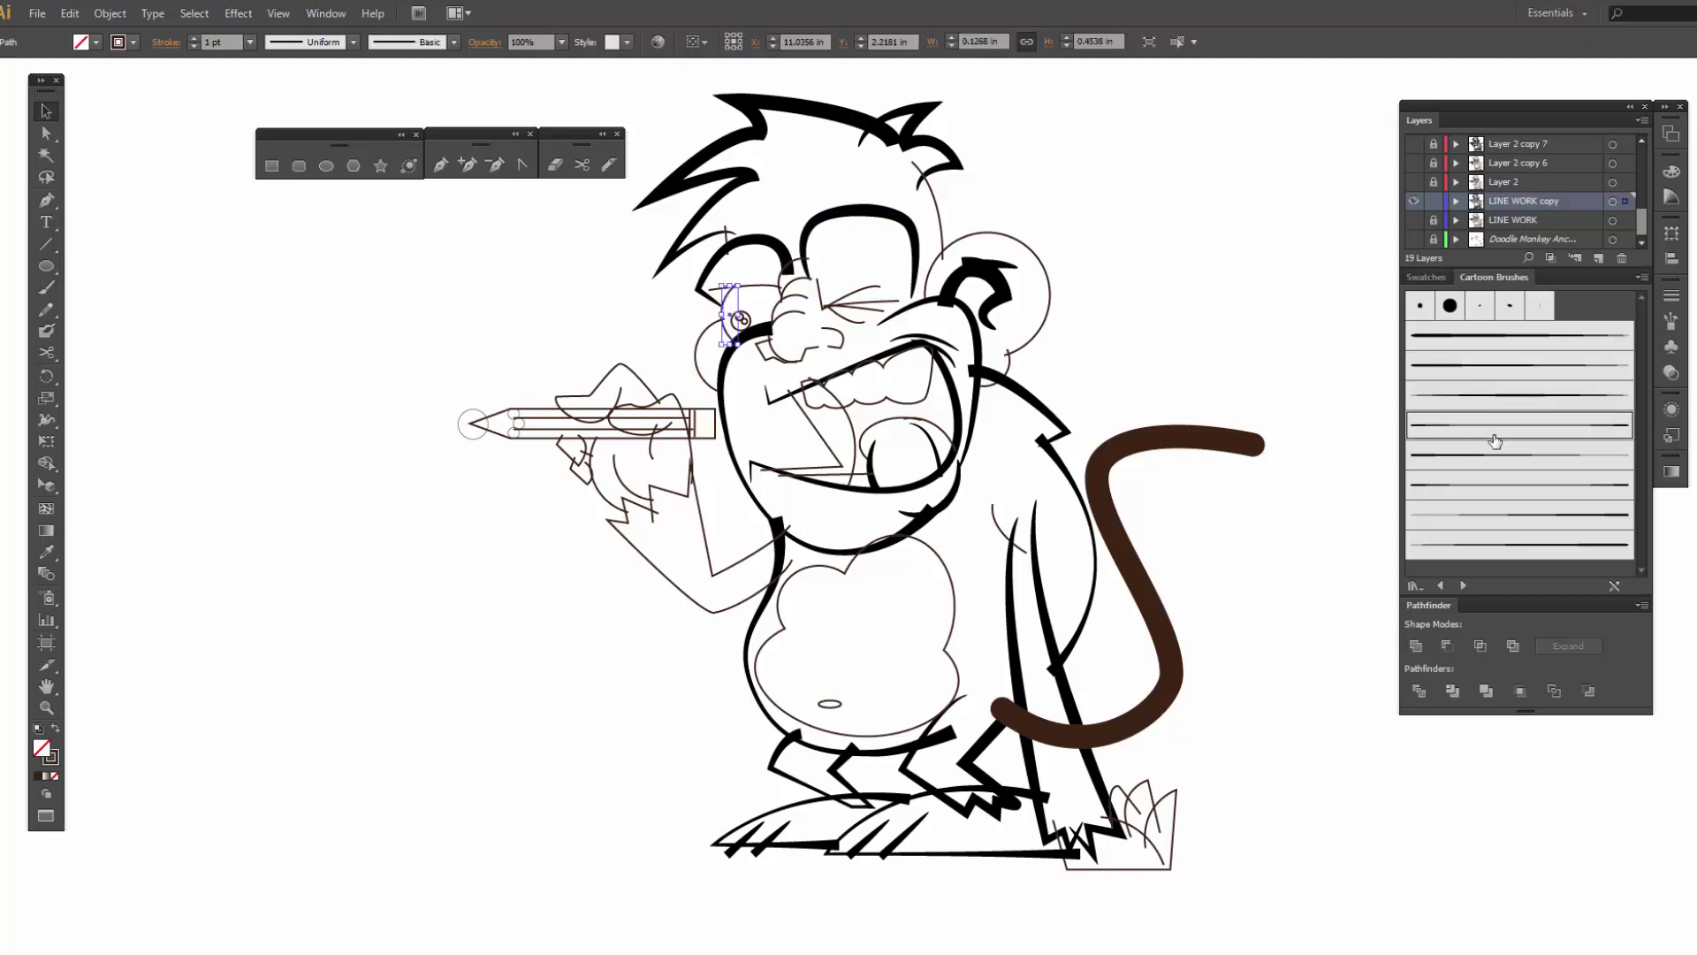
left_click(193, 39)
left_click(264, 314)
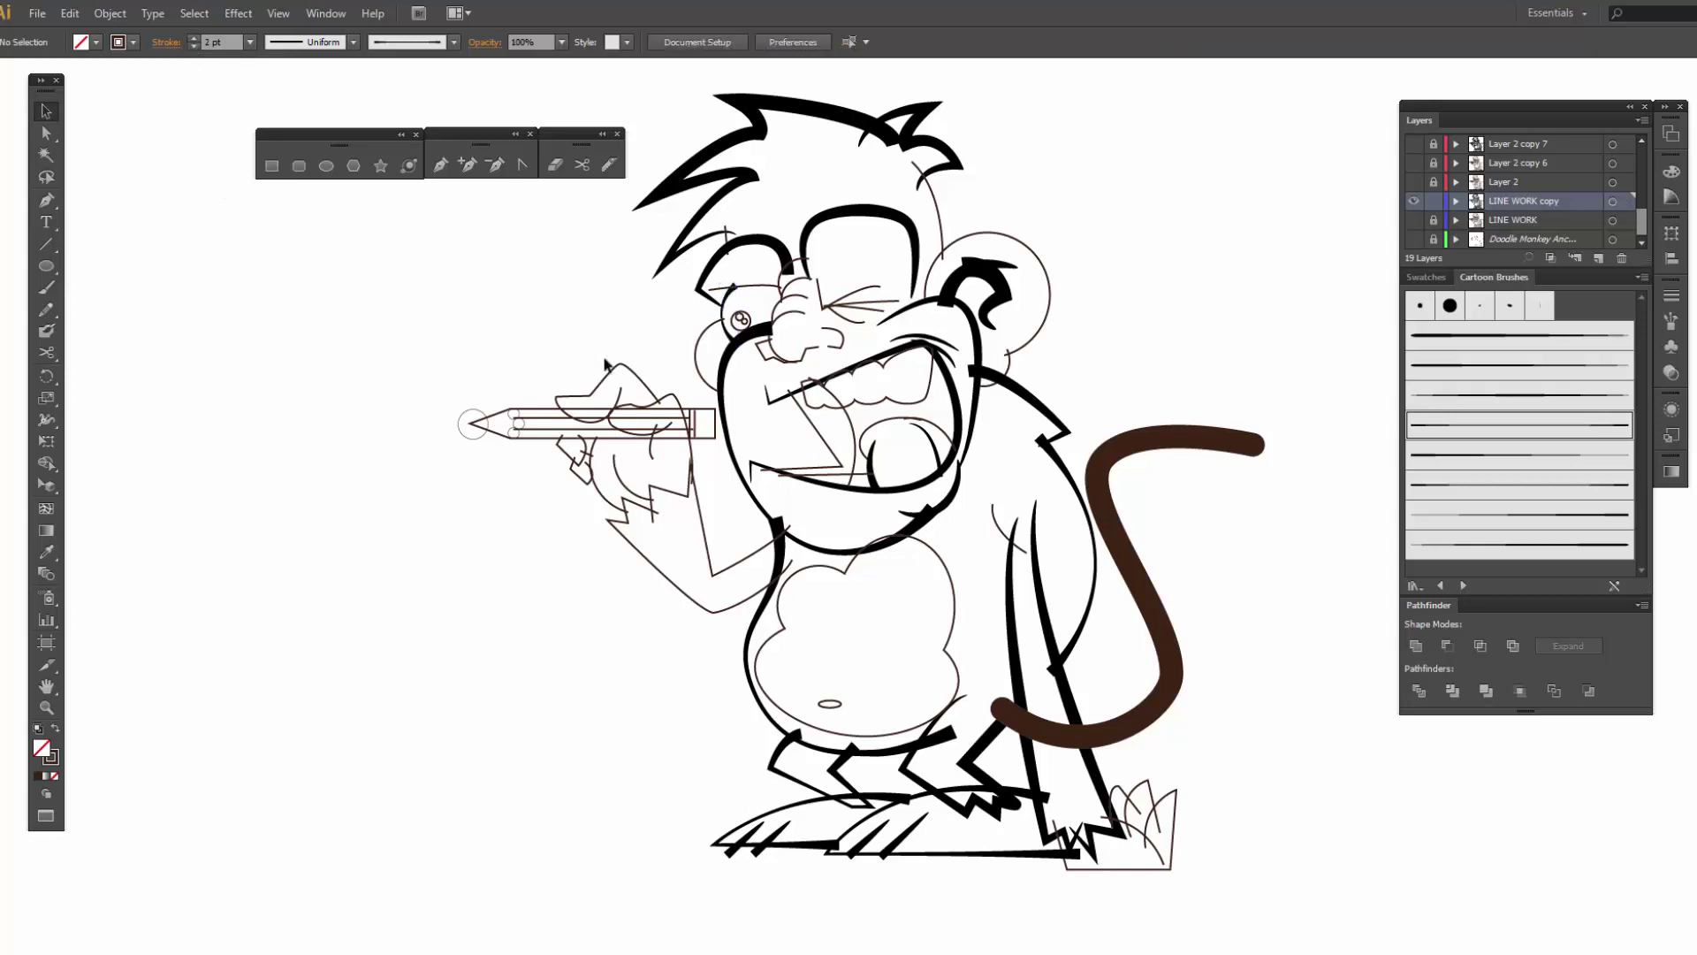
- Apply the fourth art brush to the small far ear's outline with a 3 pt stroke
left_click(703, 341)
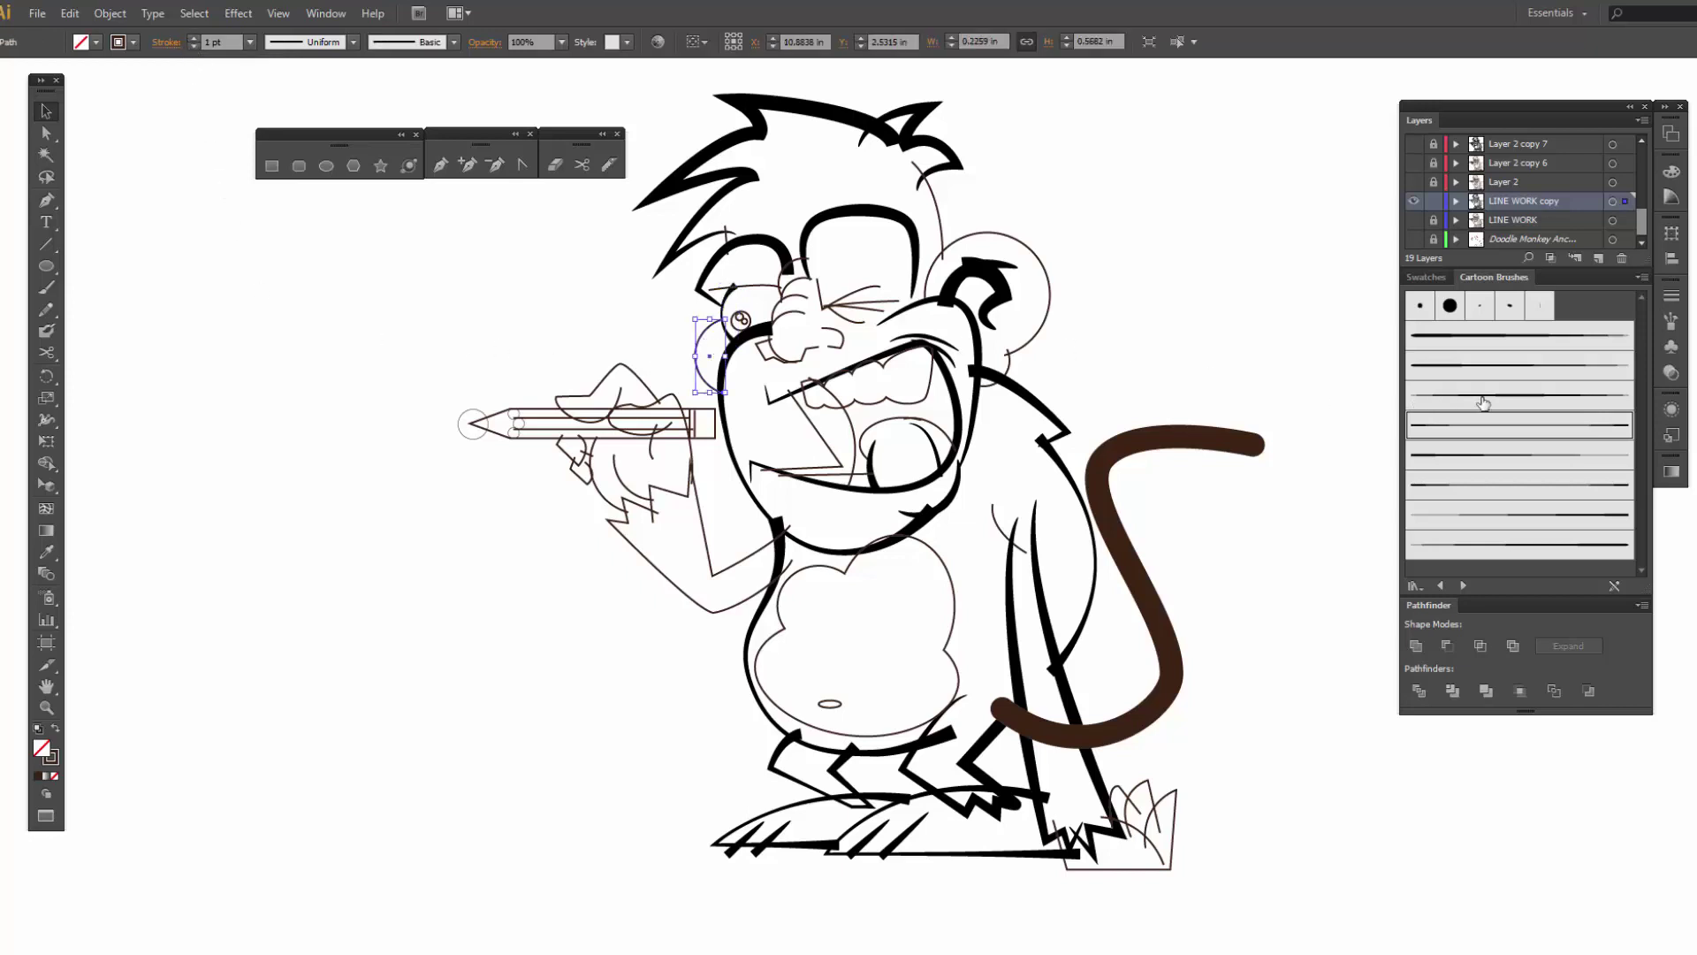
left_click(1475, 432)
left_click(193, 38)
left_click(193, 38)
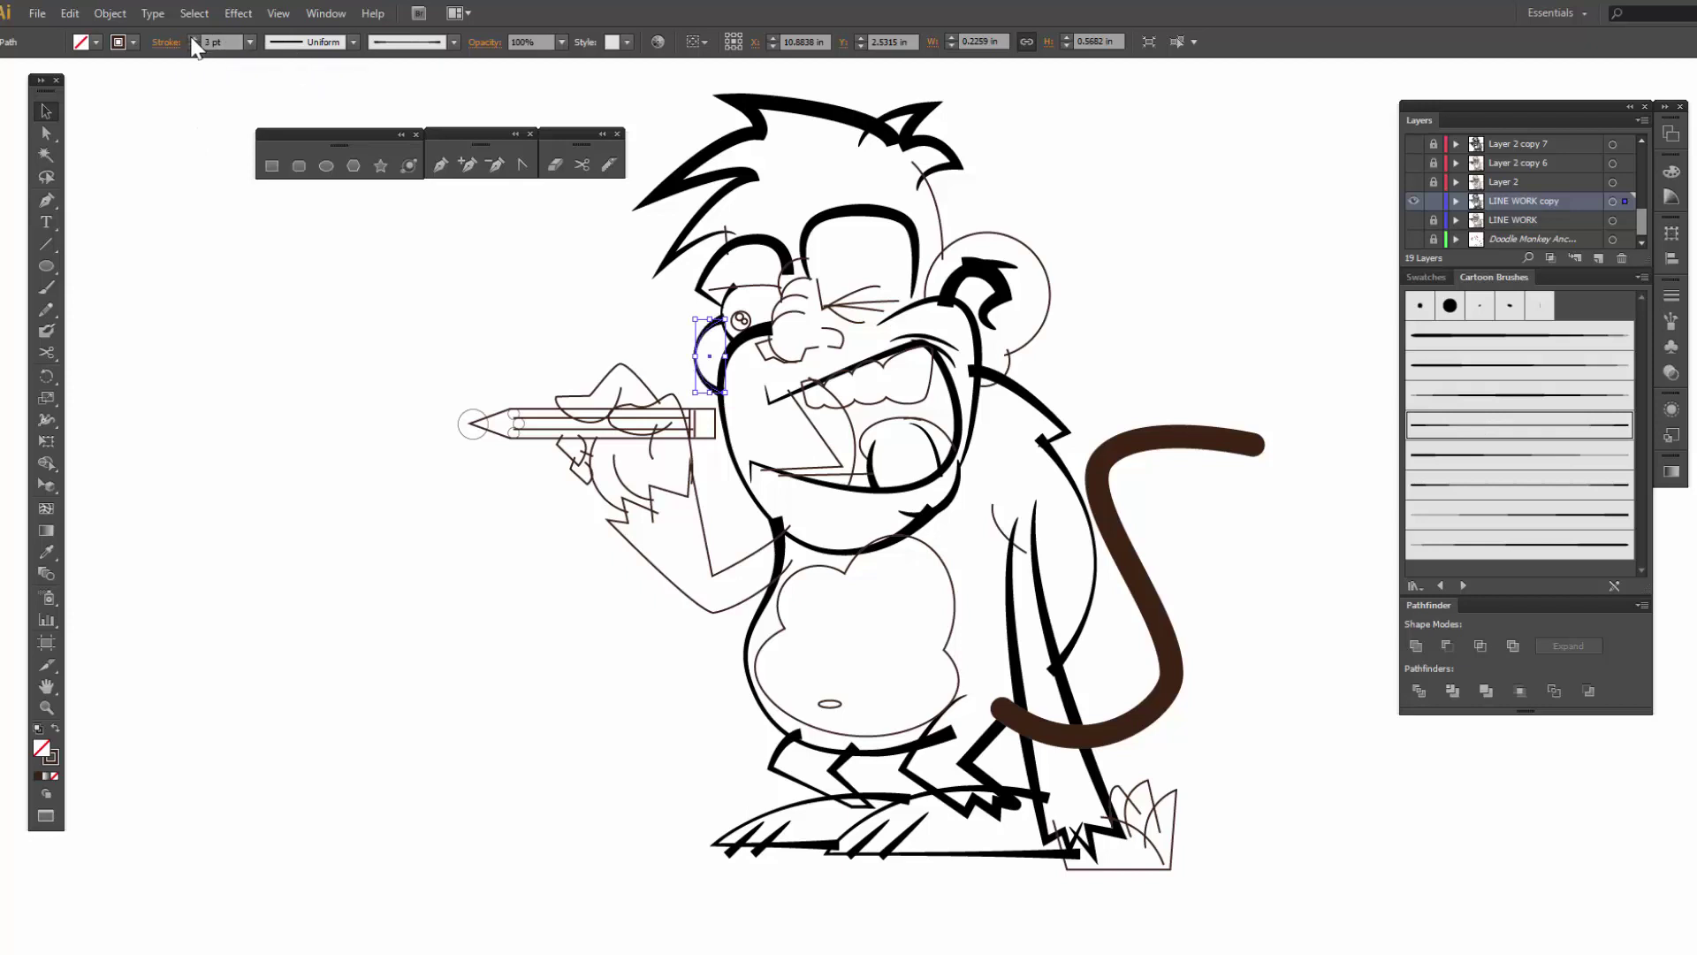
left_click(186, 343)
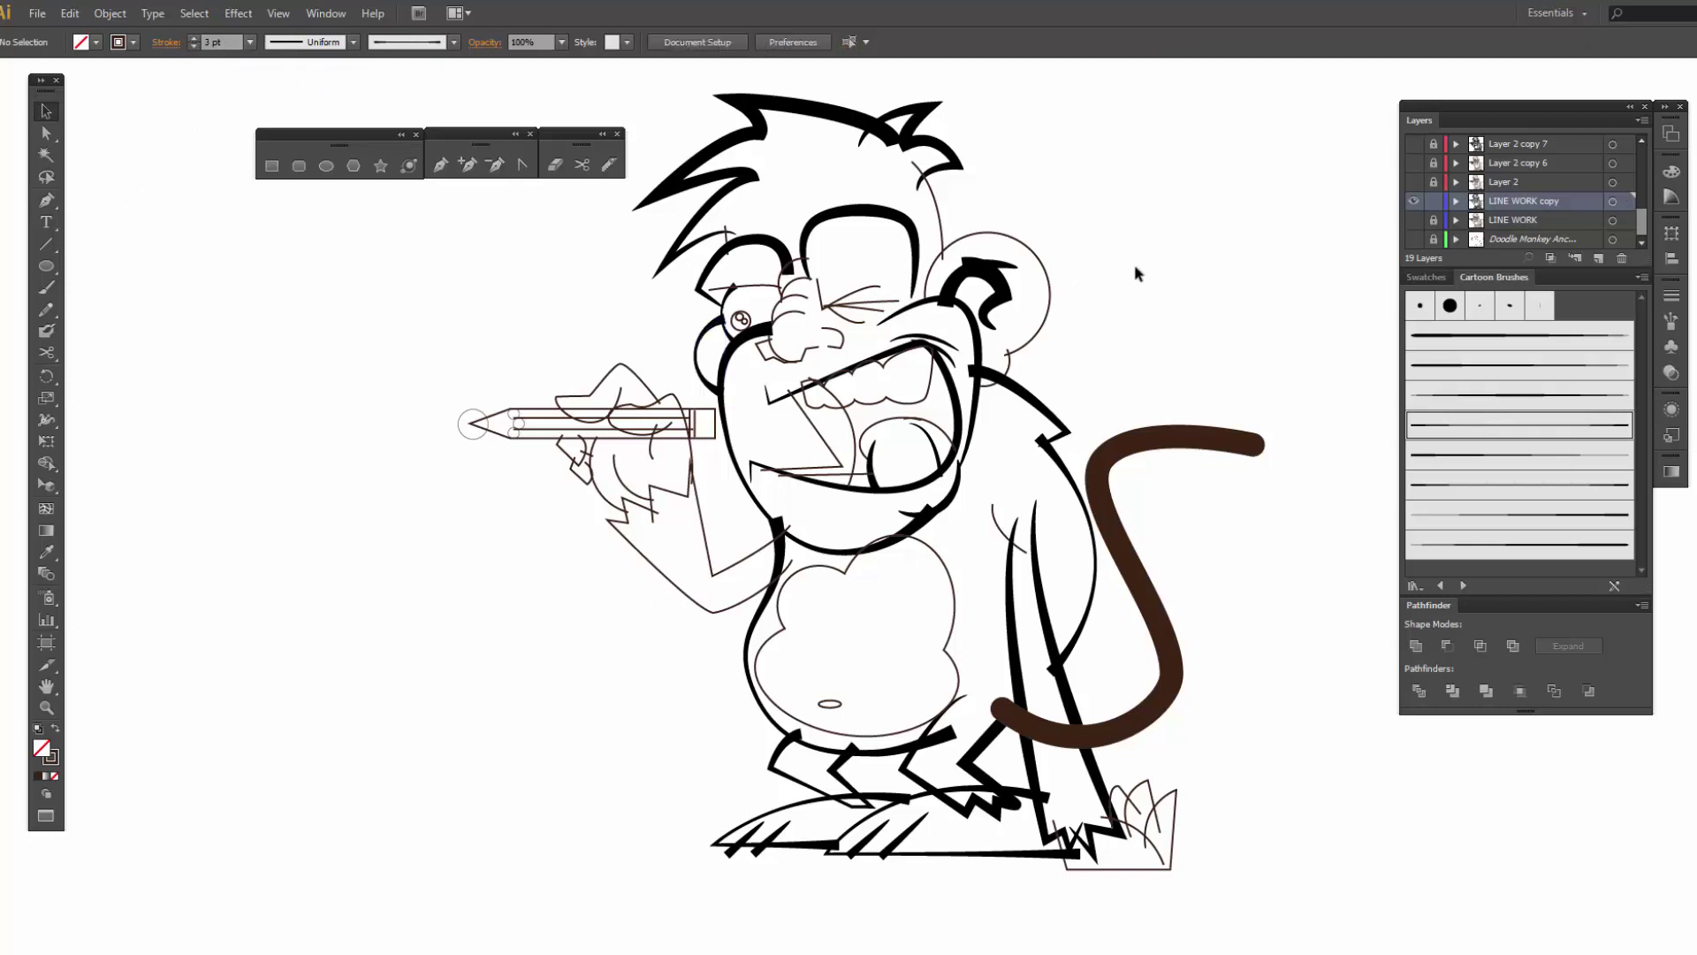
- Apply Art Brush 7 to the large ear's round outer outline with a 3 pt stroke
left_click(1043, 269)
left_click(1460, 522)
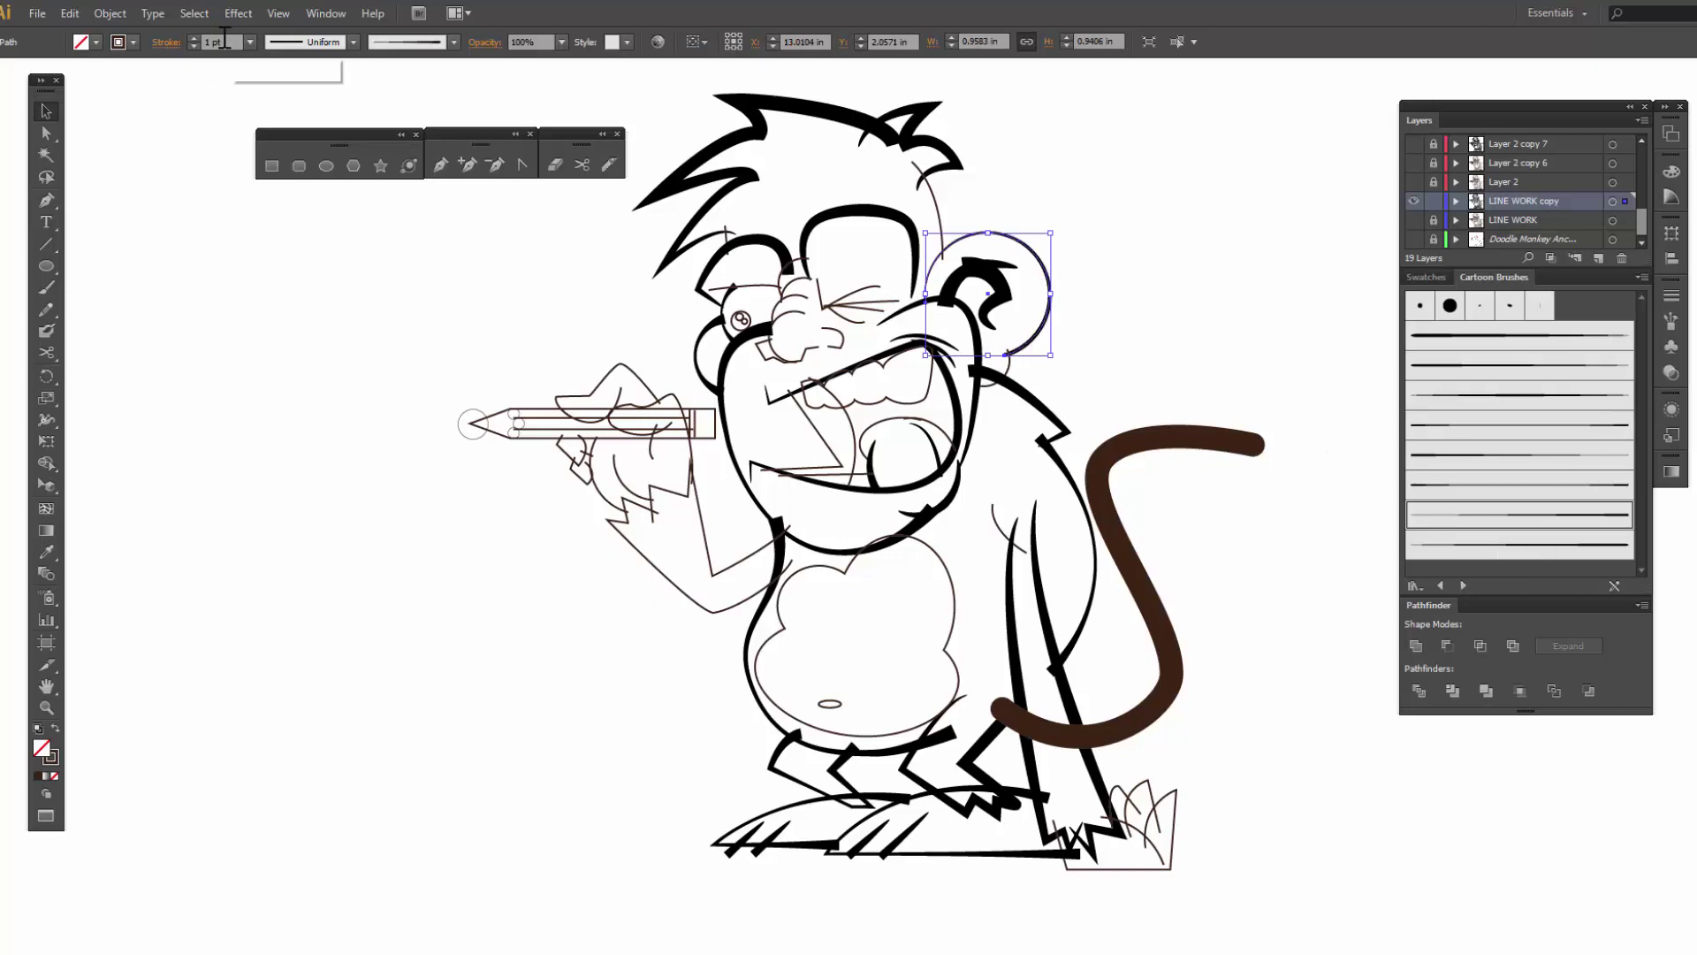
left_click(192, 38)
left_click(193, 38)
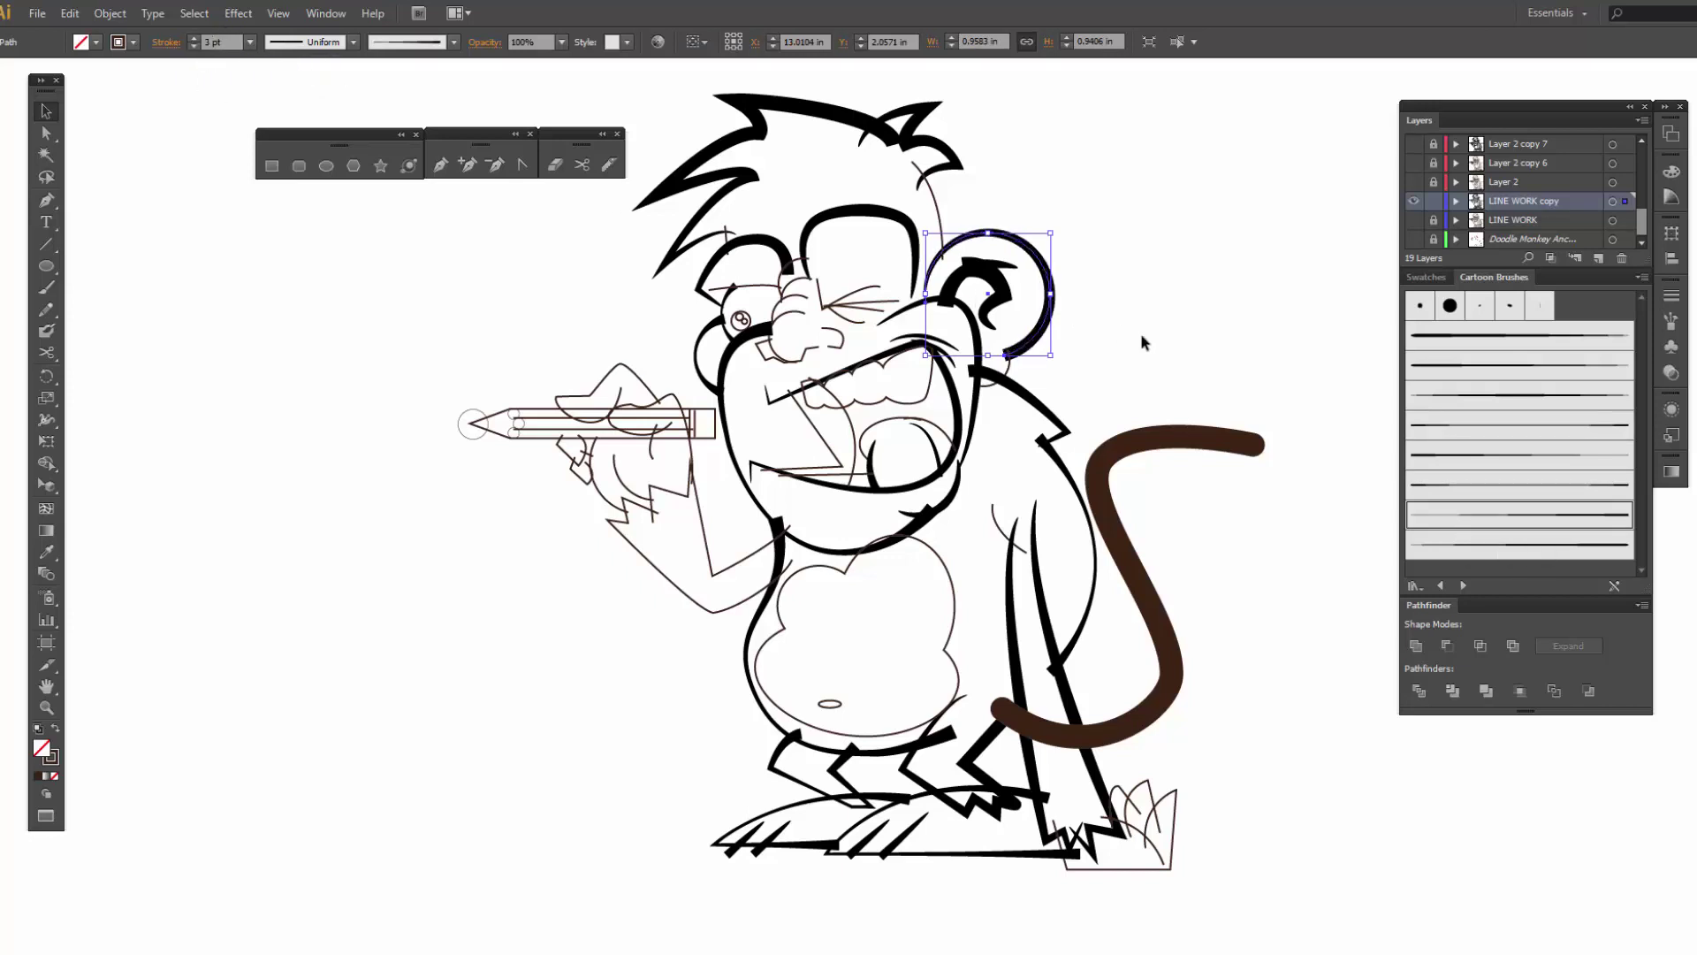
left_click(1141, 333)
- Apply the seventh art brush to the small earlobe outline under the large ear with a 3 pt stroke
left_click(1010, 364)
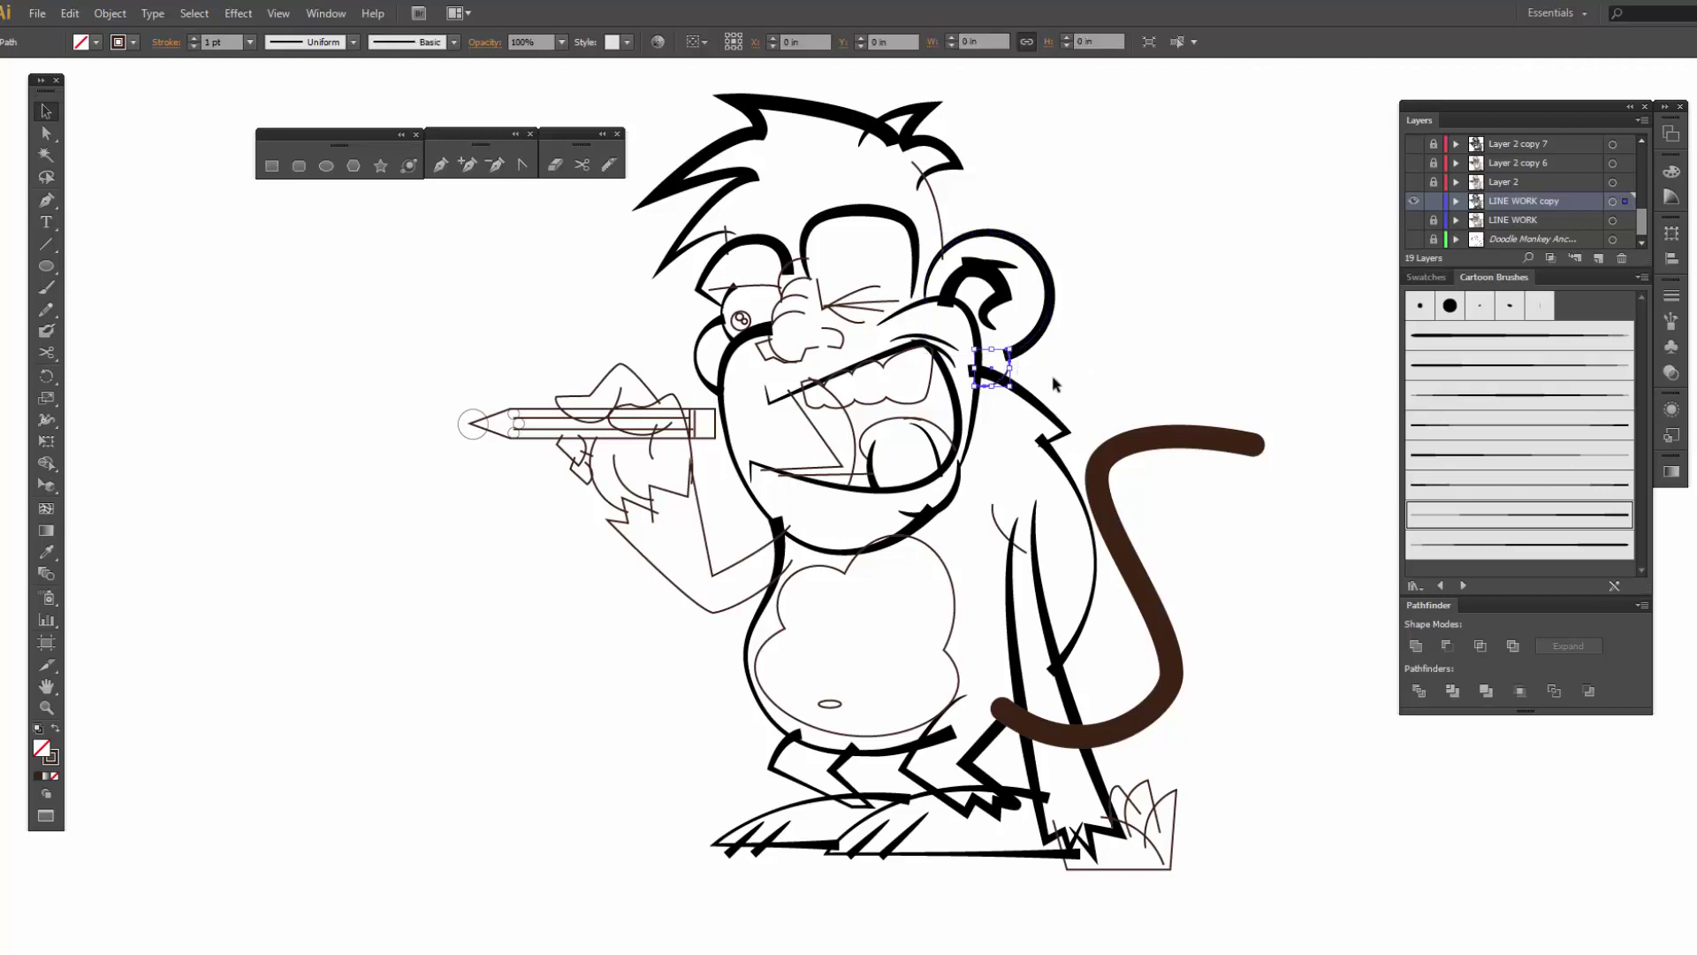
left_click(1469, 397)
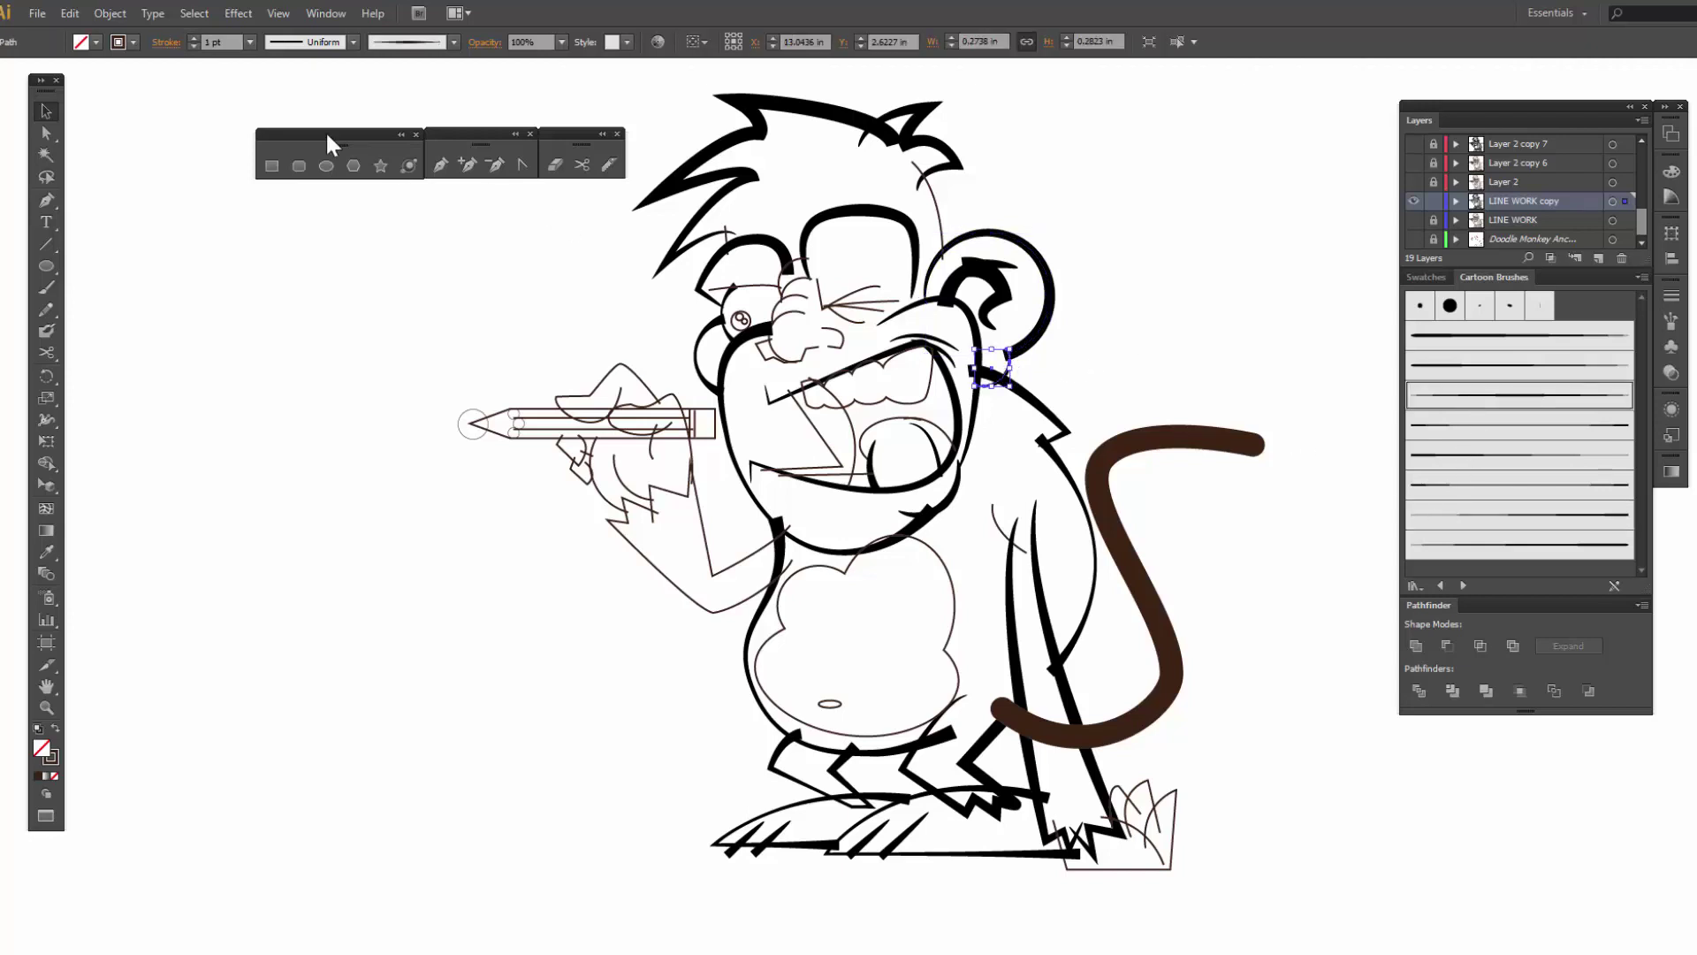
left_click(1463, 517)
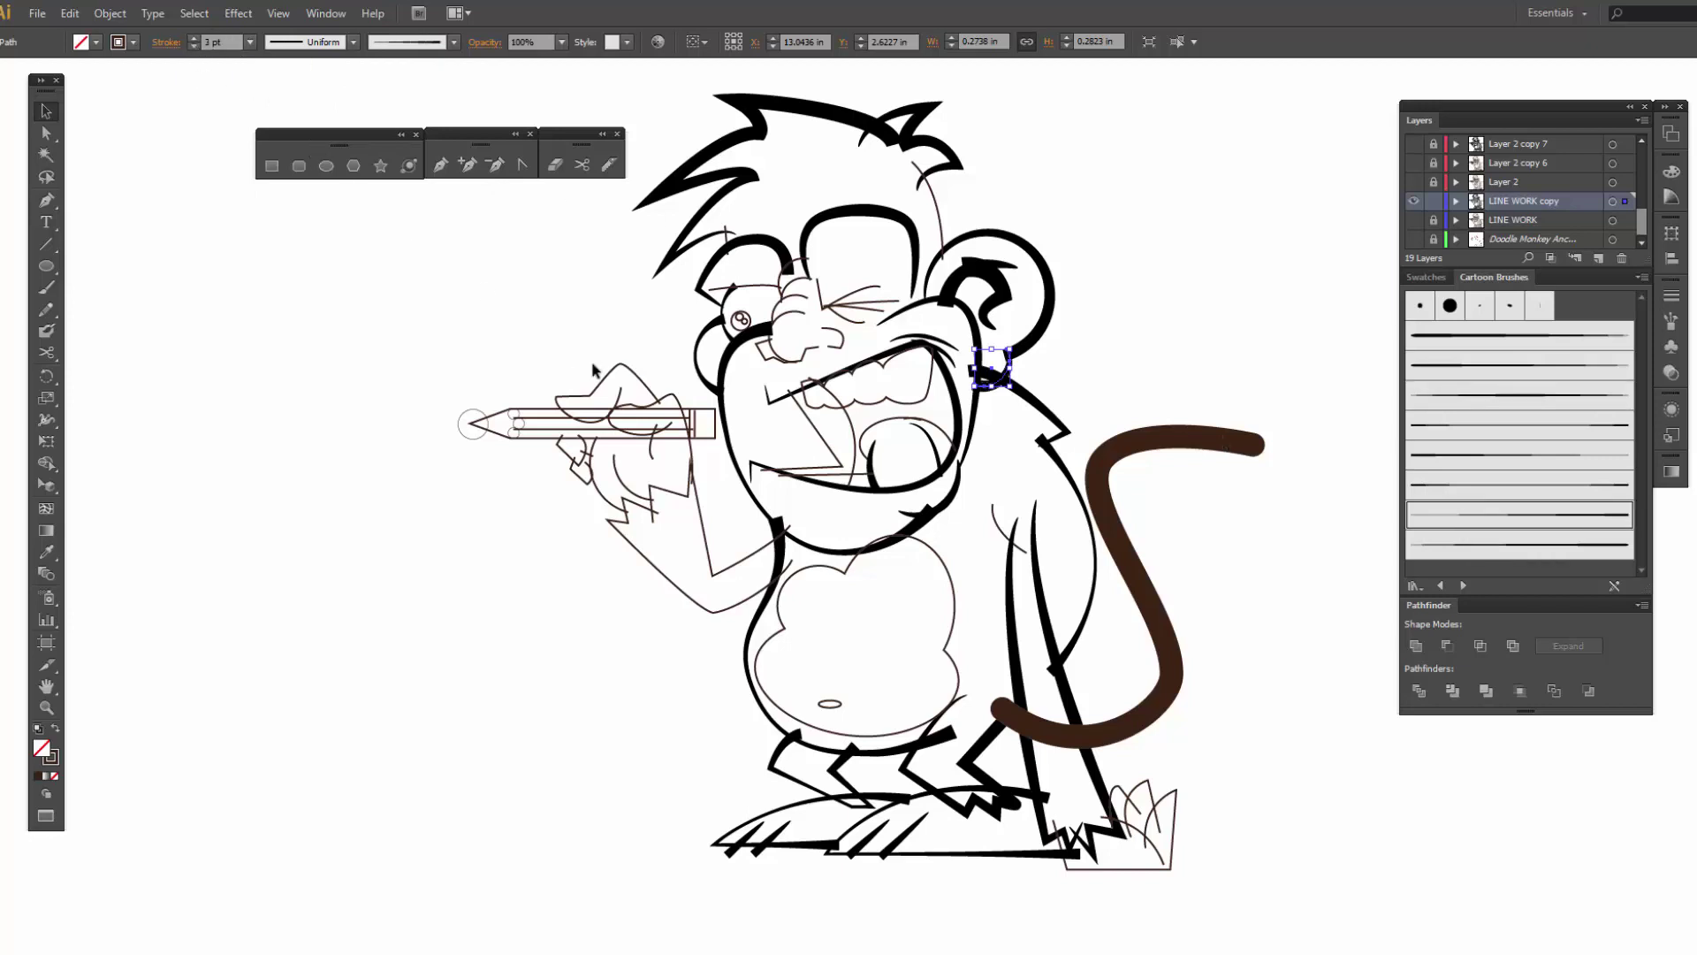
key("Up")
key("Up")
key("Up")
key("Up")
left_click(1107, 371)
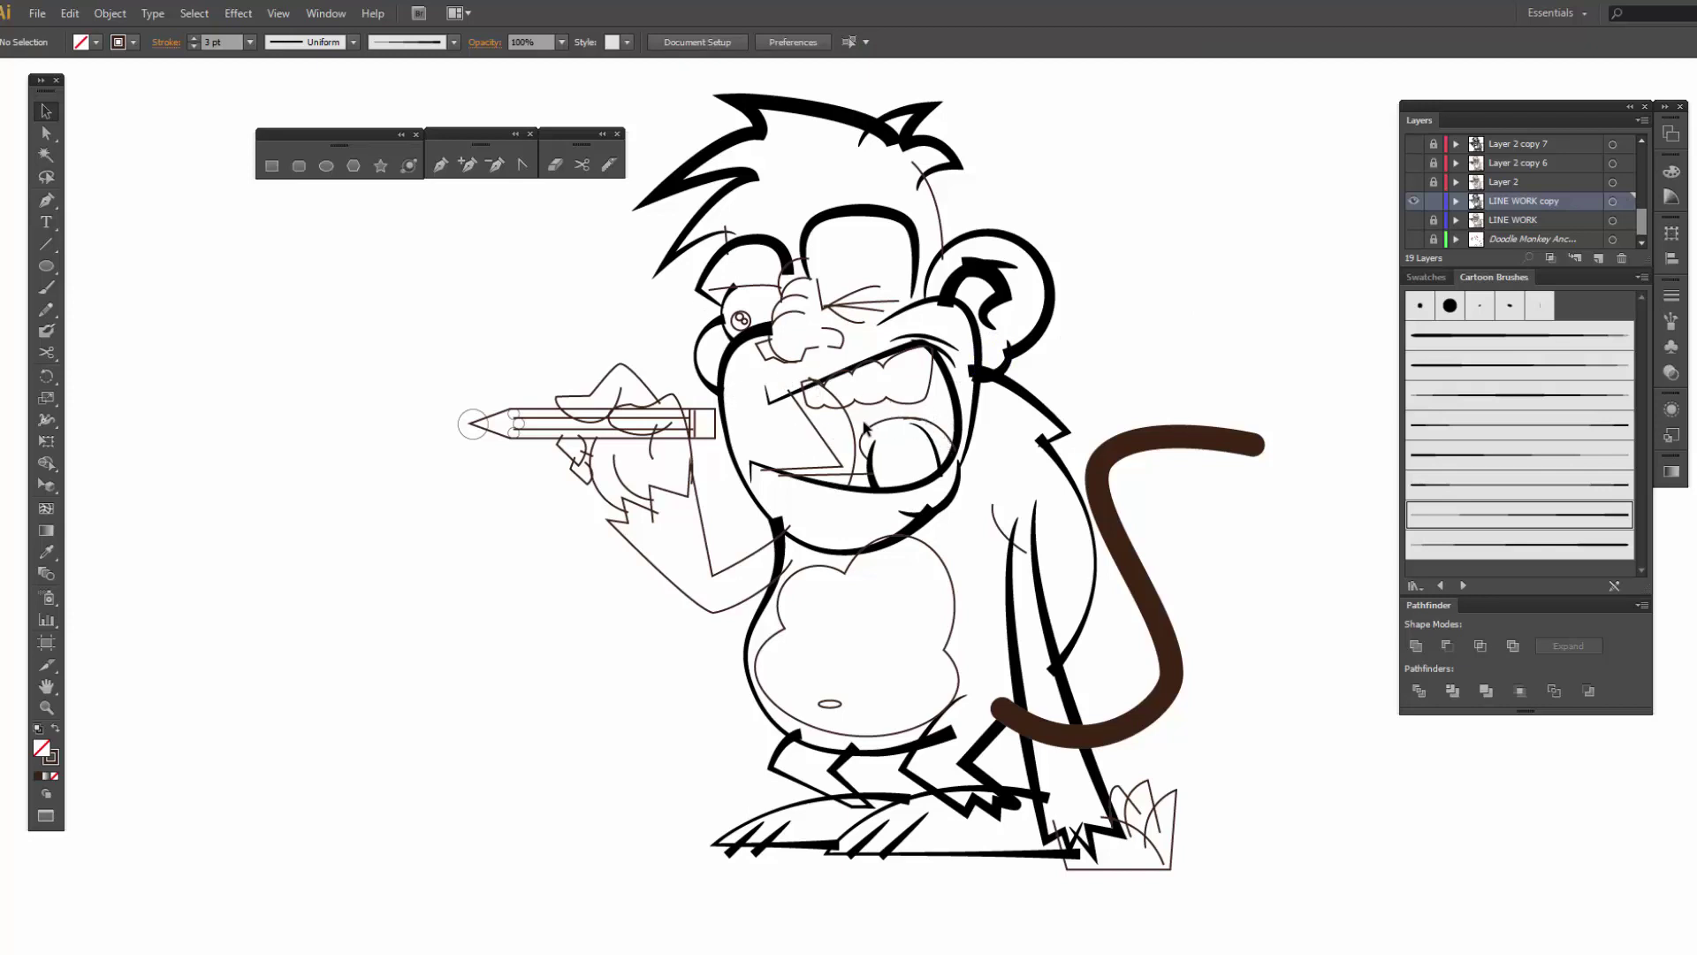
- Apply the third art brush to the front curve of the tongue and the eighth art brush to its rear curve inside the mouth
left_click(890, 429)
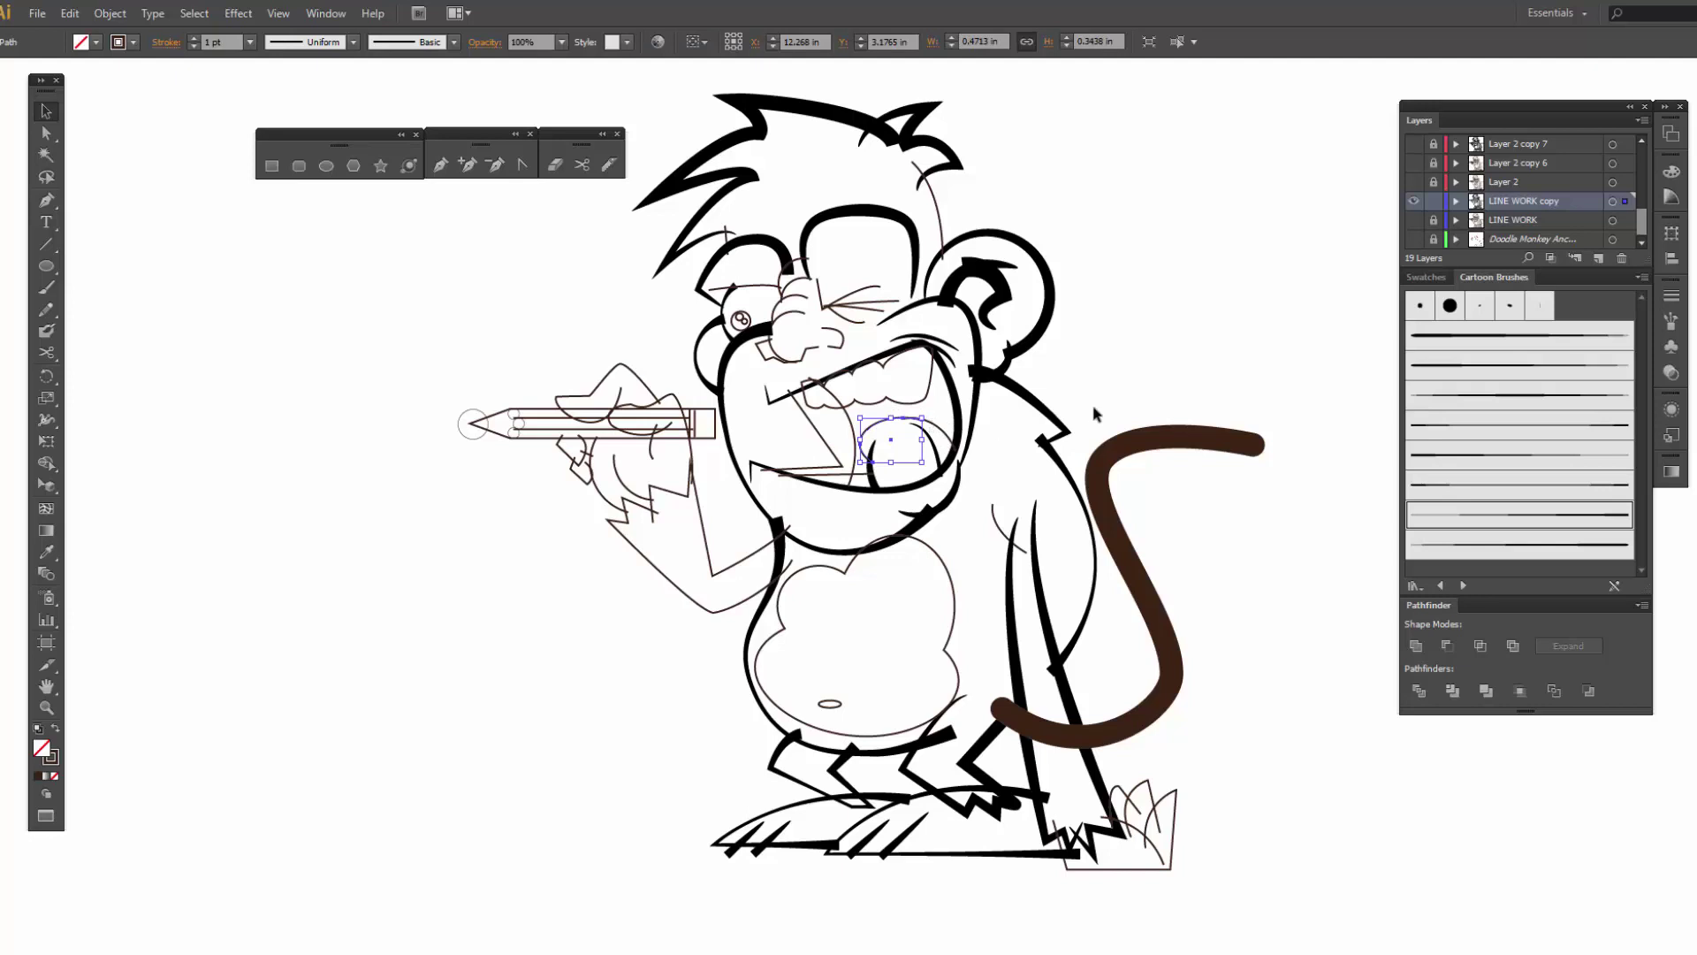
left_click(1460, 405)
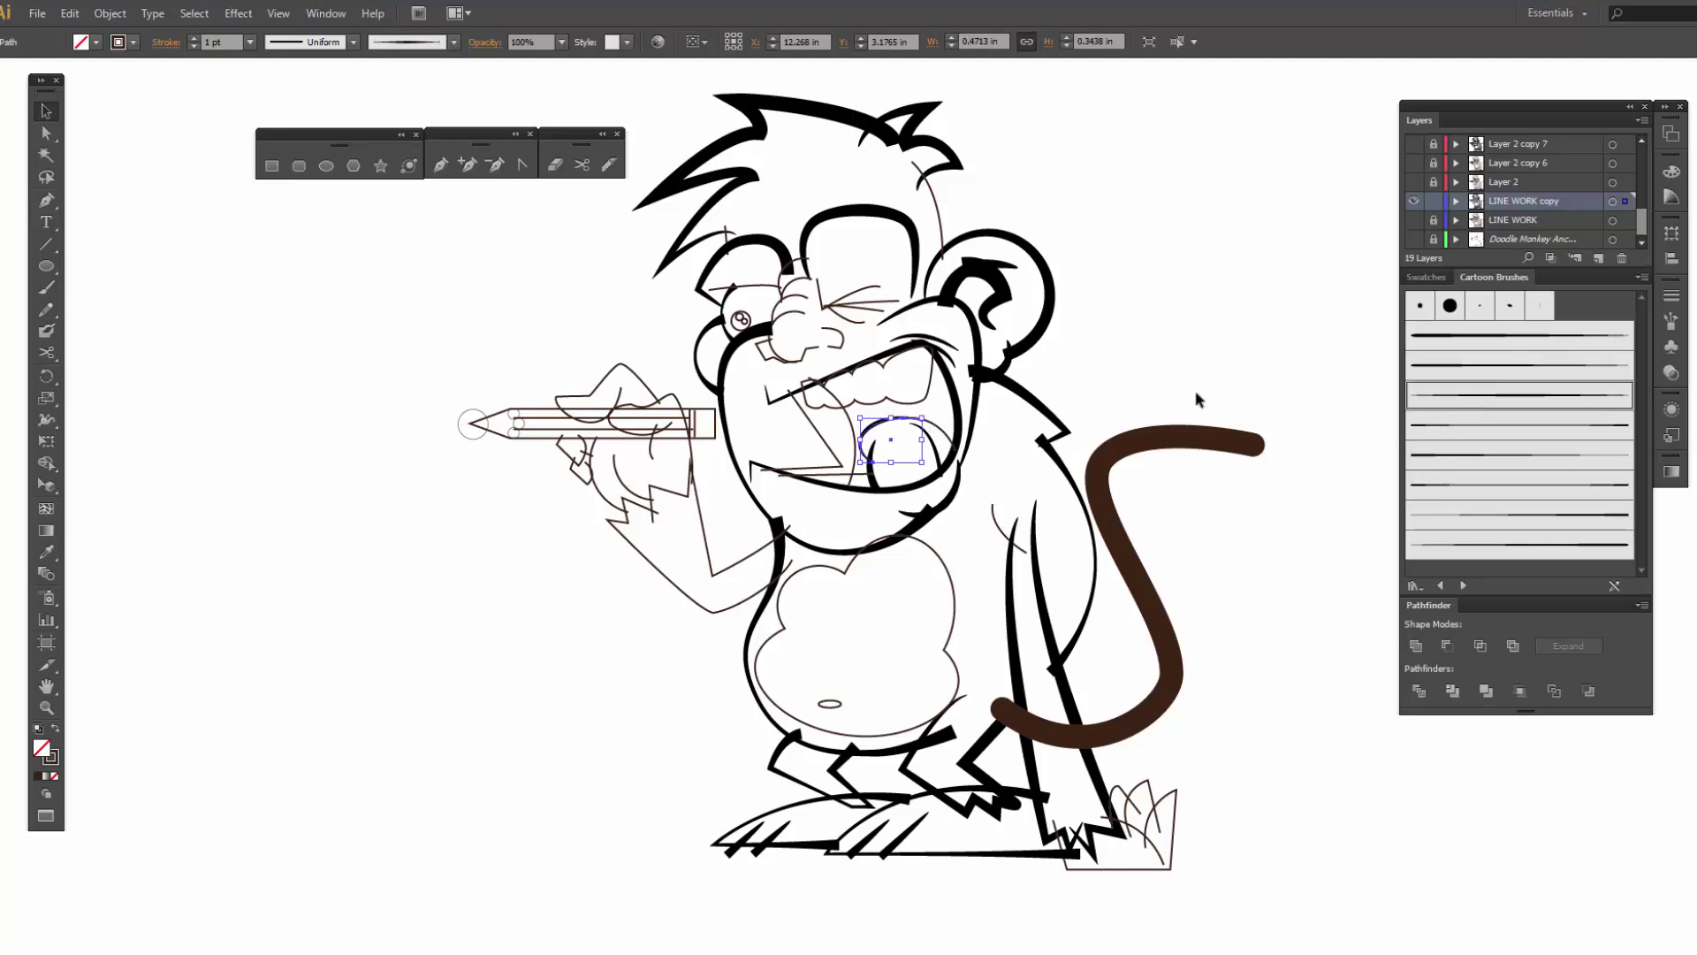
left_click(999, 446)
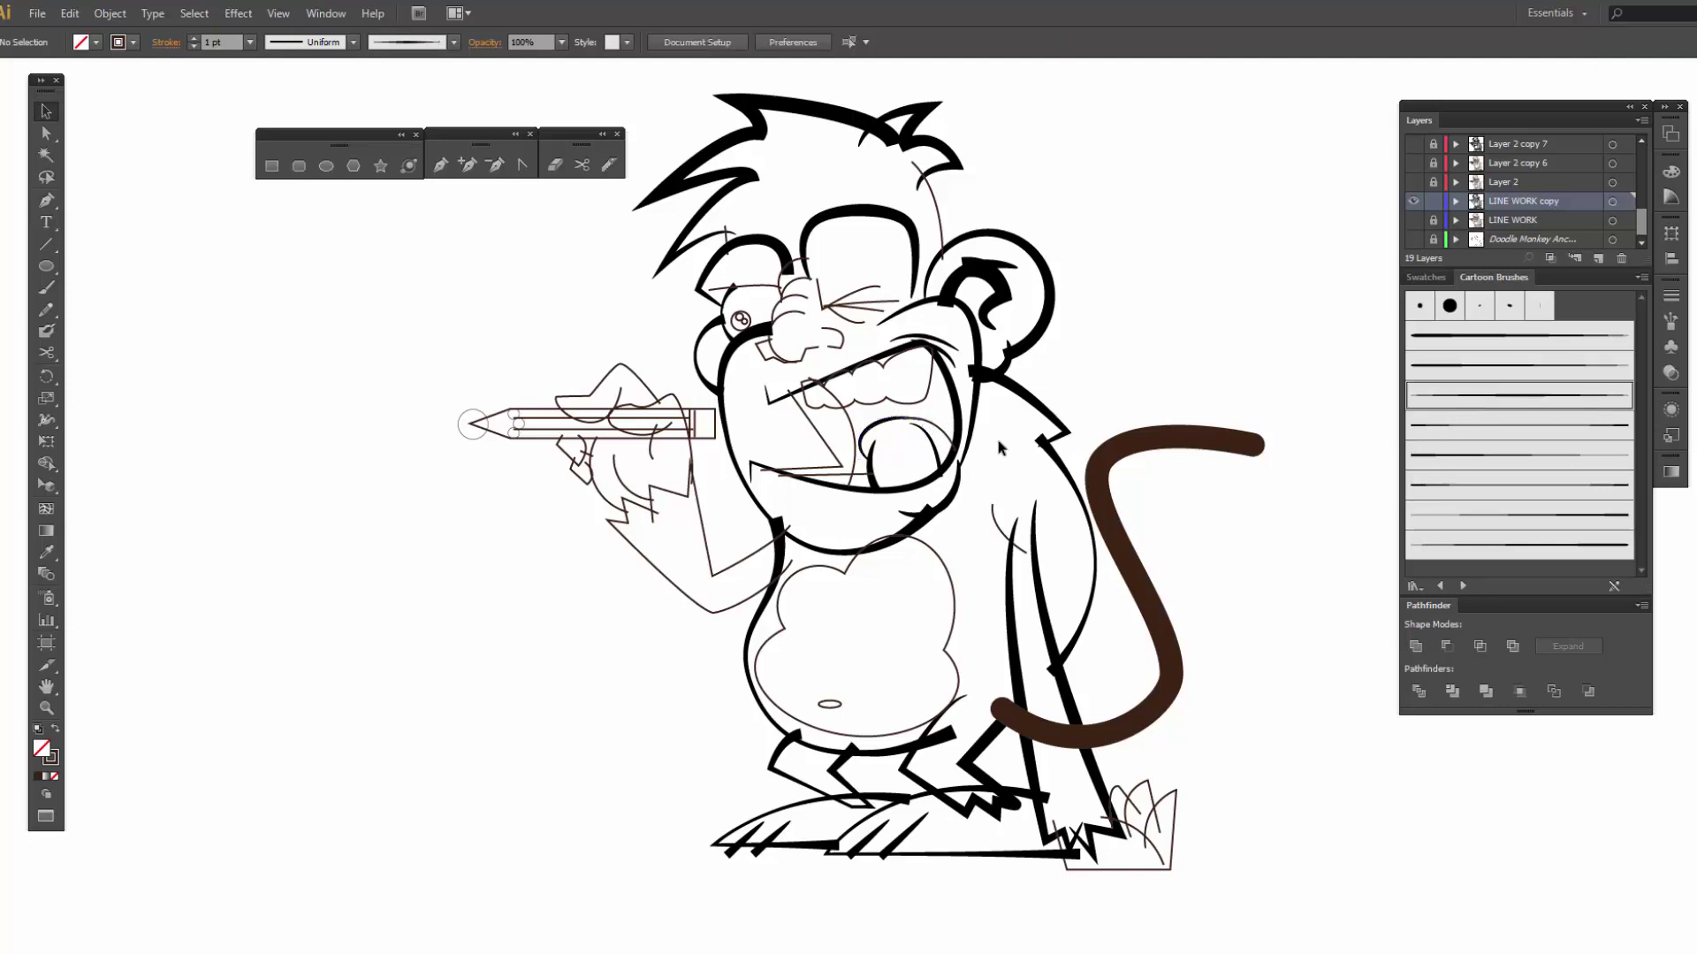
left_click(937, 432)
left_click(1473, 546)
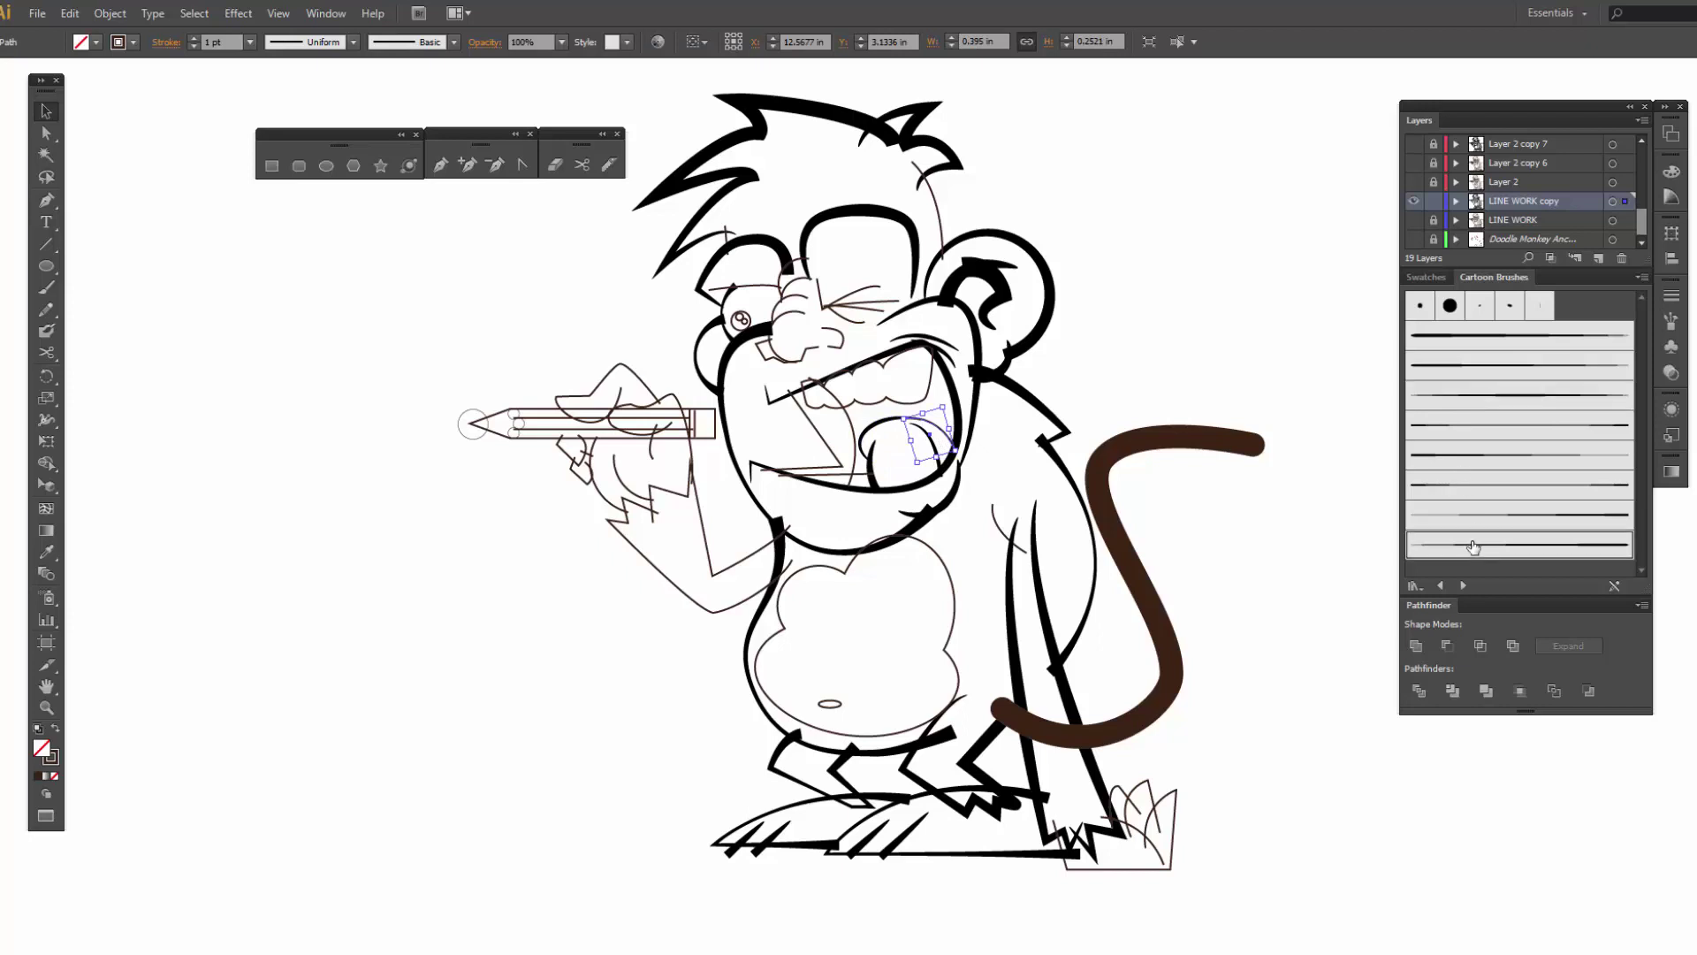
left_click(1211, 337)
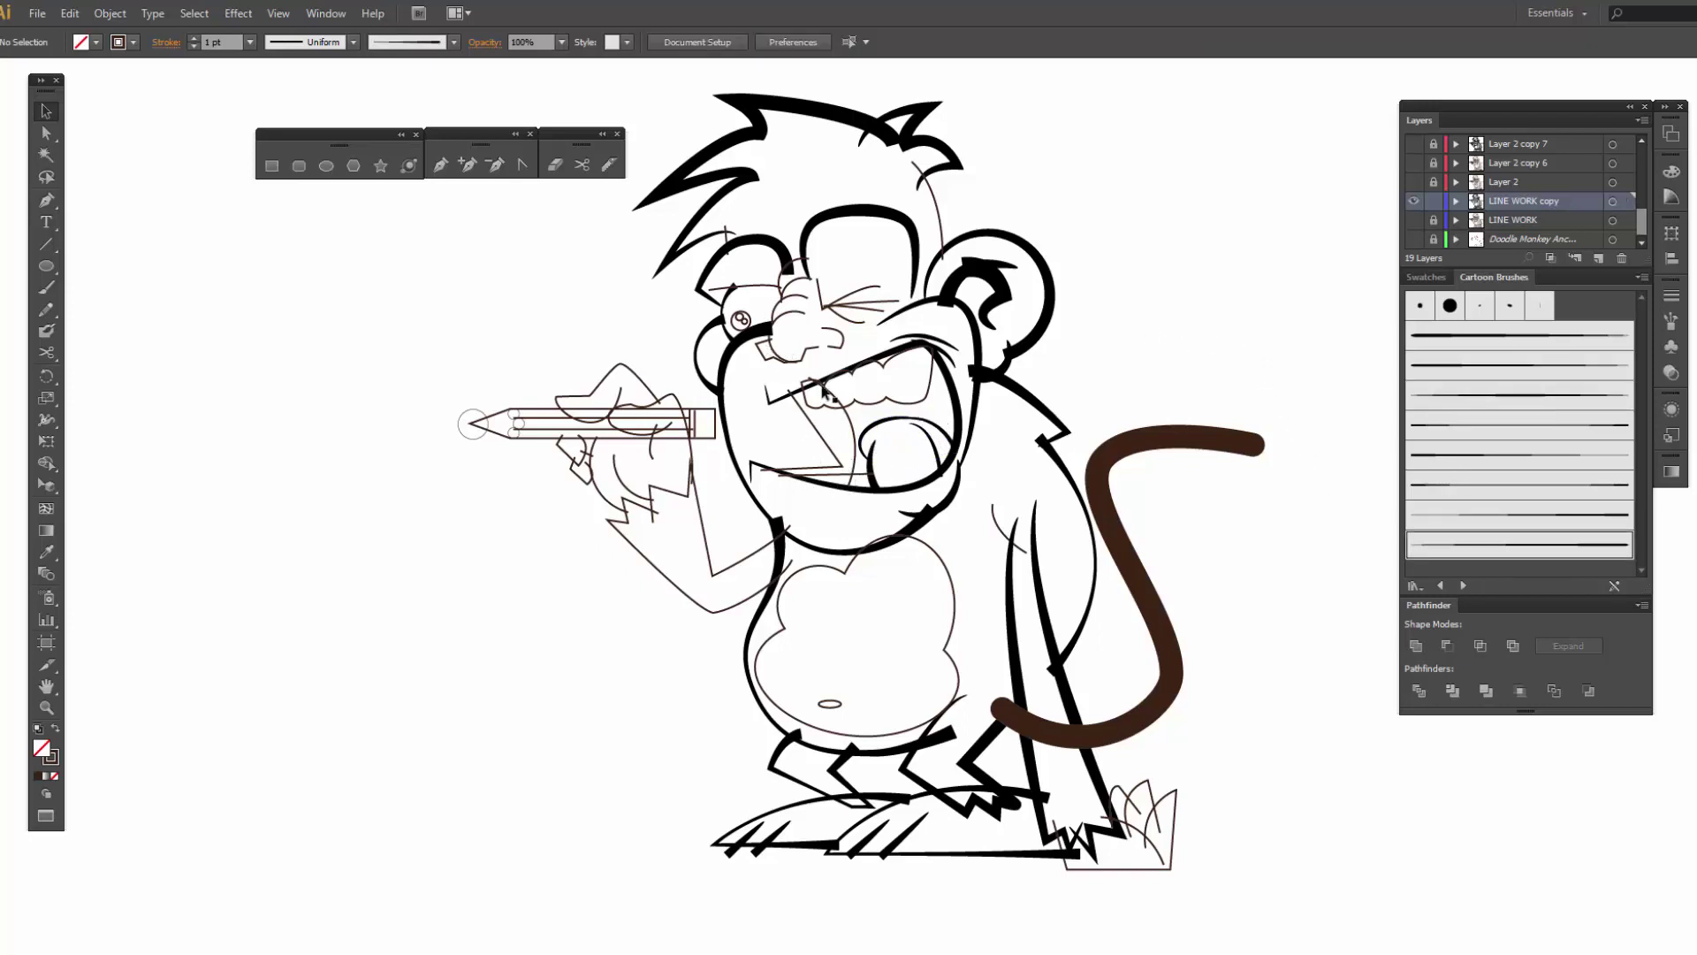
- Apply the fifth art brush to the inner outline of the raised arm holding the pencil with a 3 pt stroke
left_click(748, 557)
left_click(1479, 456)
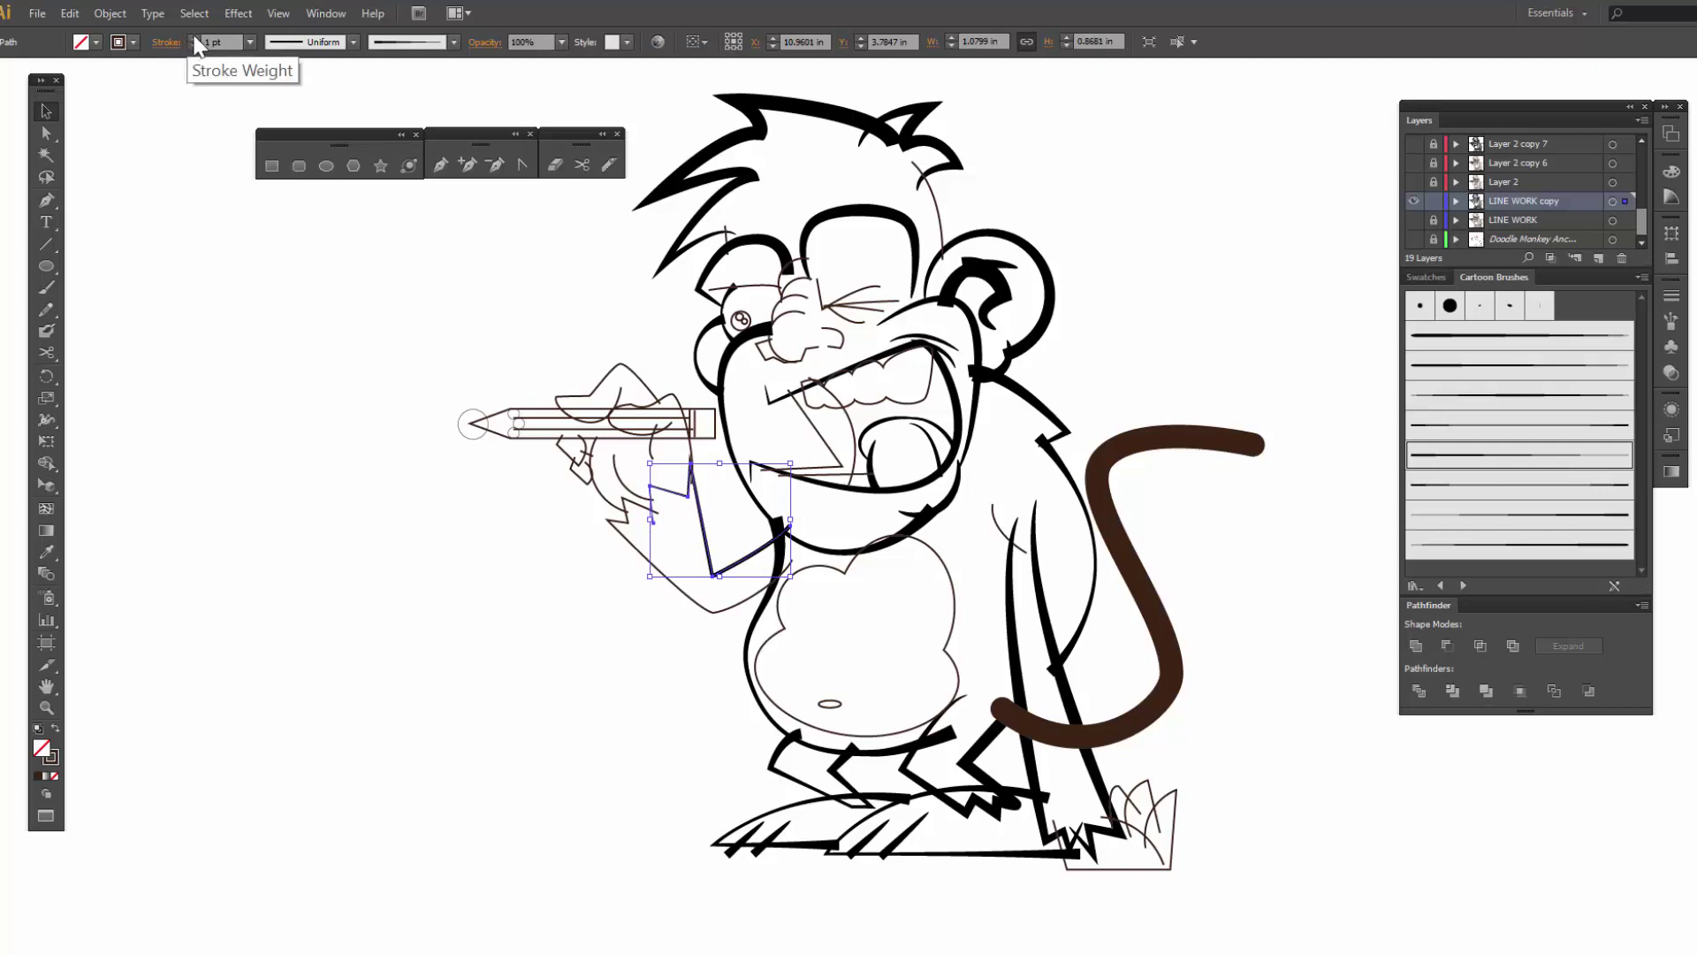
left_click(192, 38)
left_click(192, 38)
left_click(583, 571)
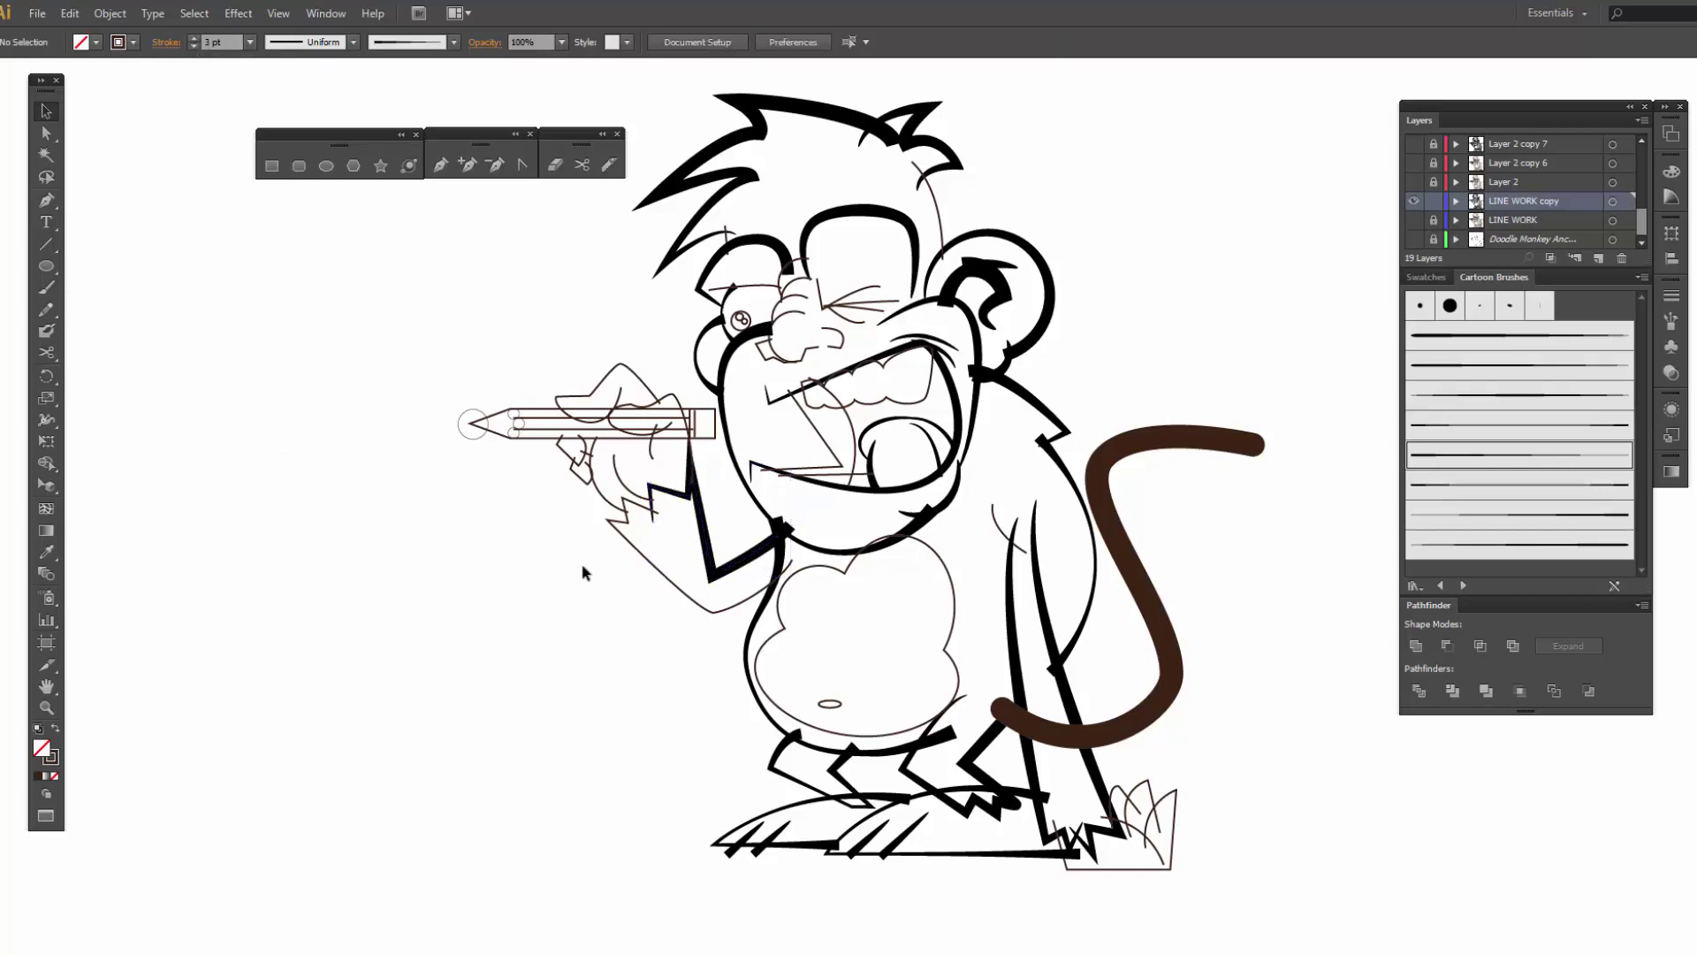
- Apply the fifth art brush to the outer elbow and forearm outline of the raised arm with a 3 pt stroke
left_click(649, 560)
left_click(1459, 458)
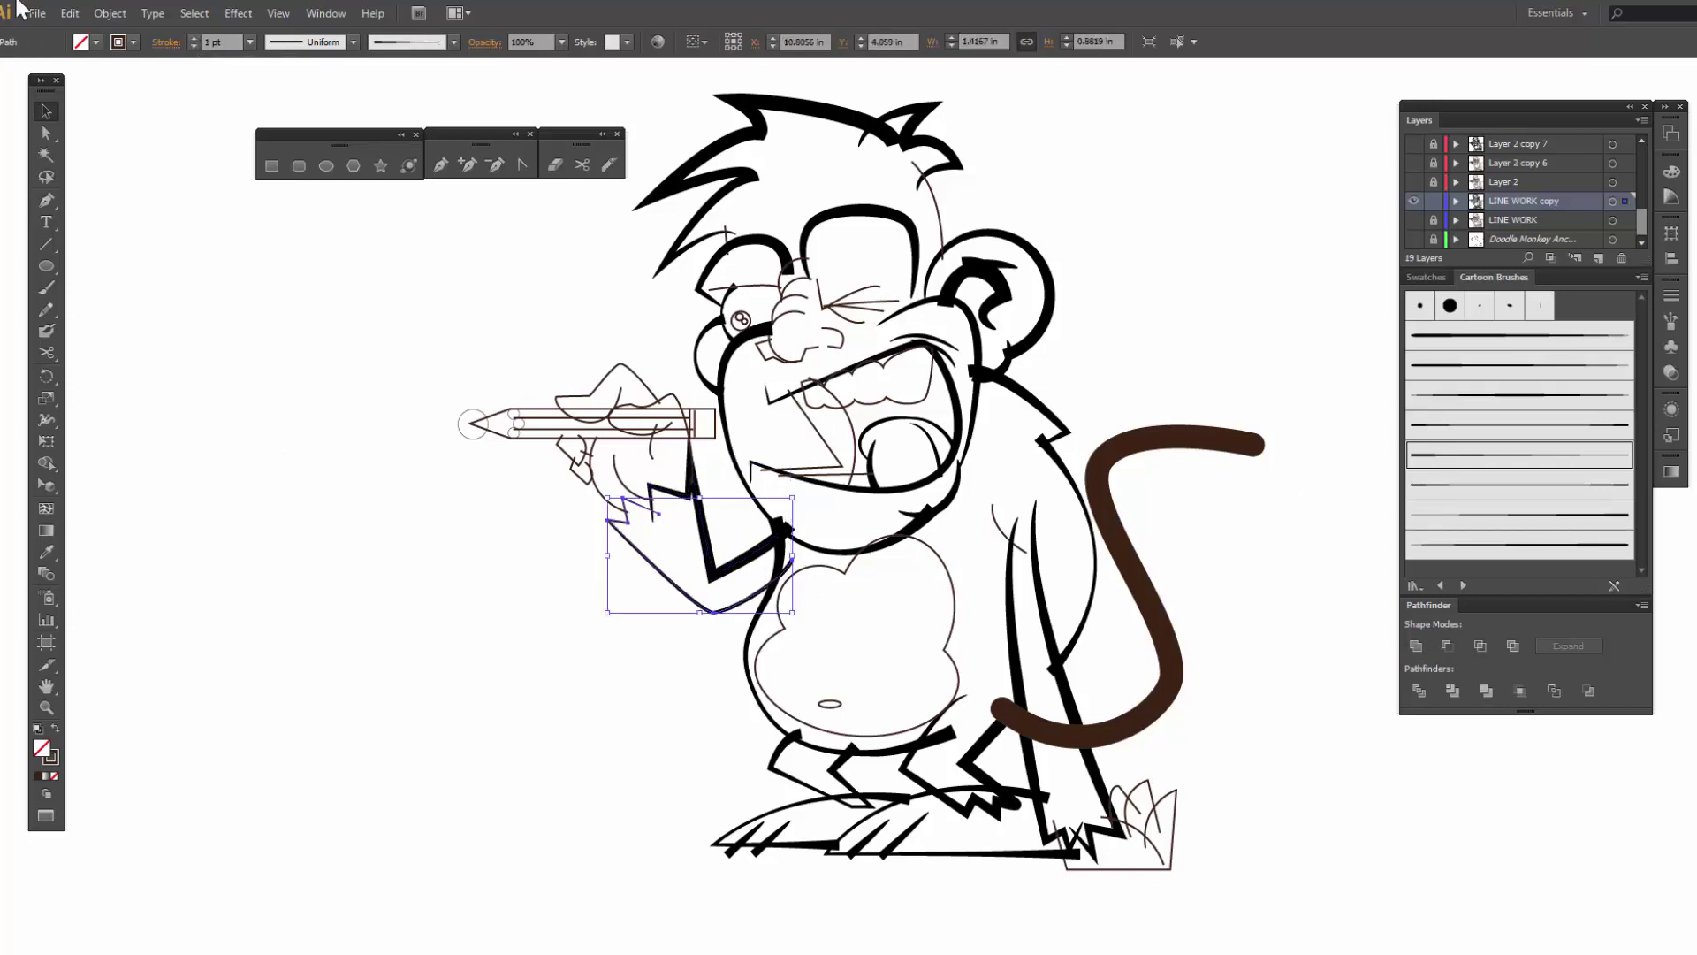
left_click(193, 38)
left_click(192, 38)
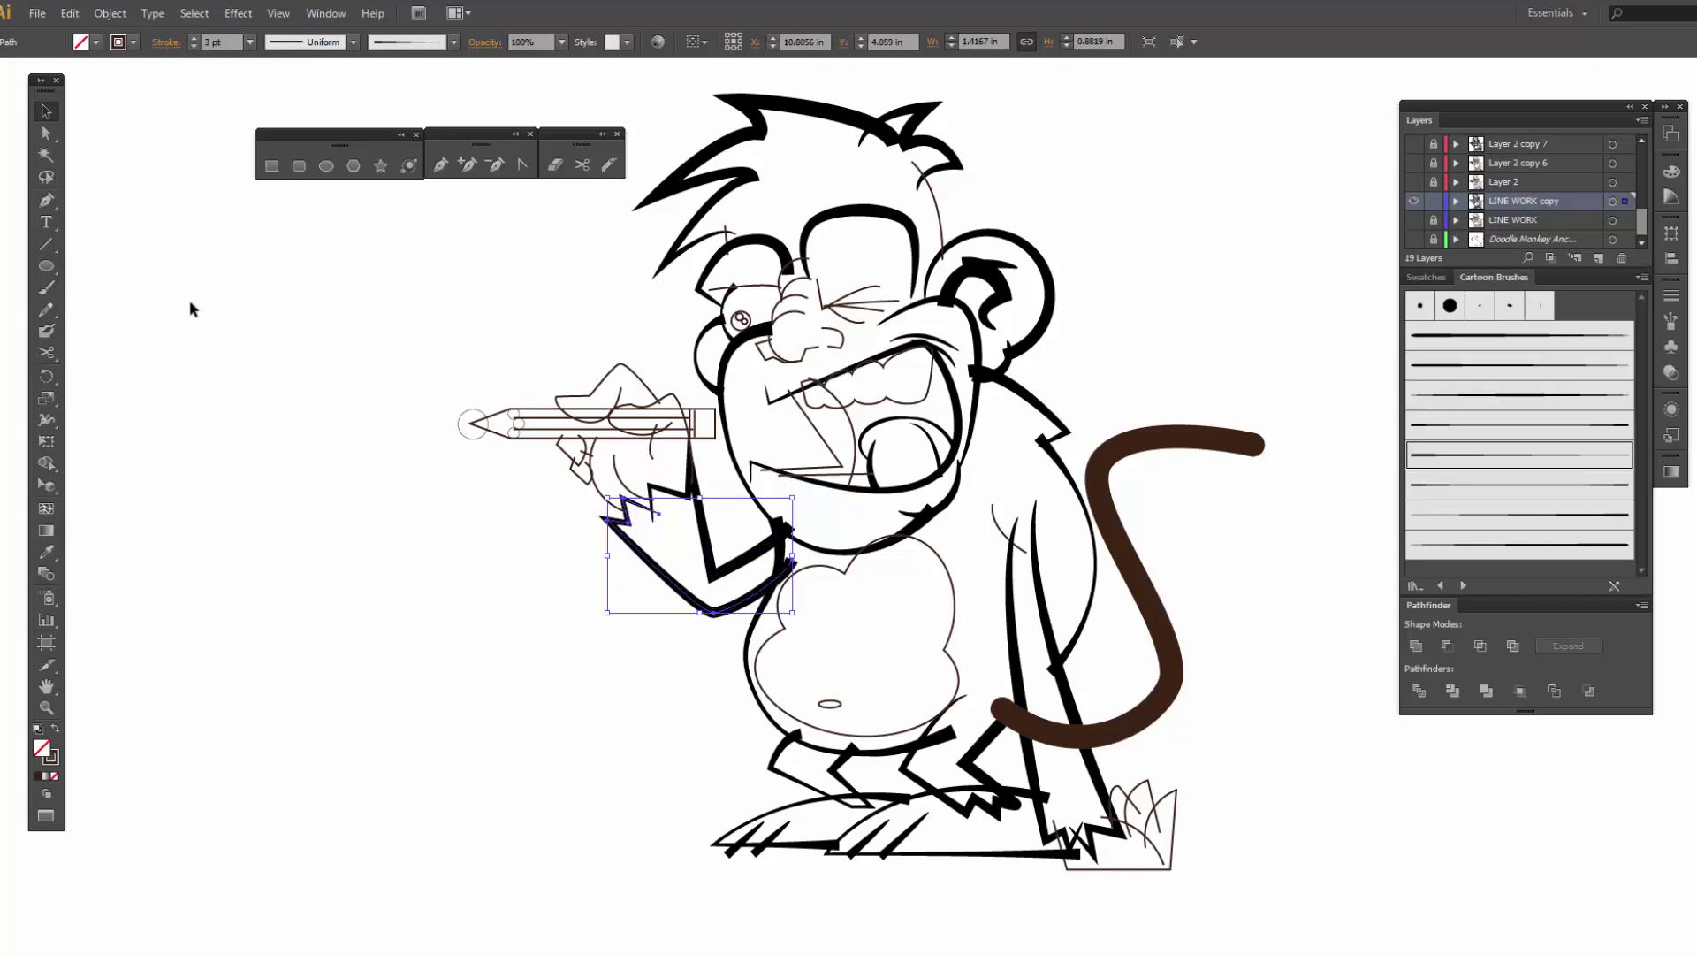
left_click(256, 464)
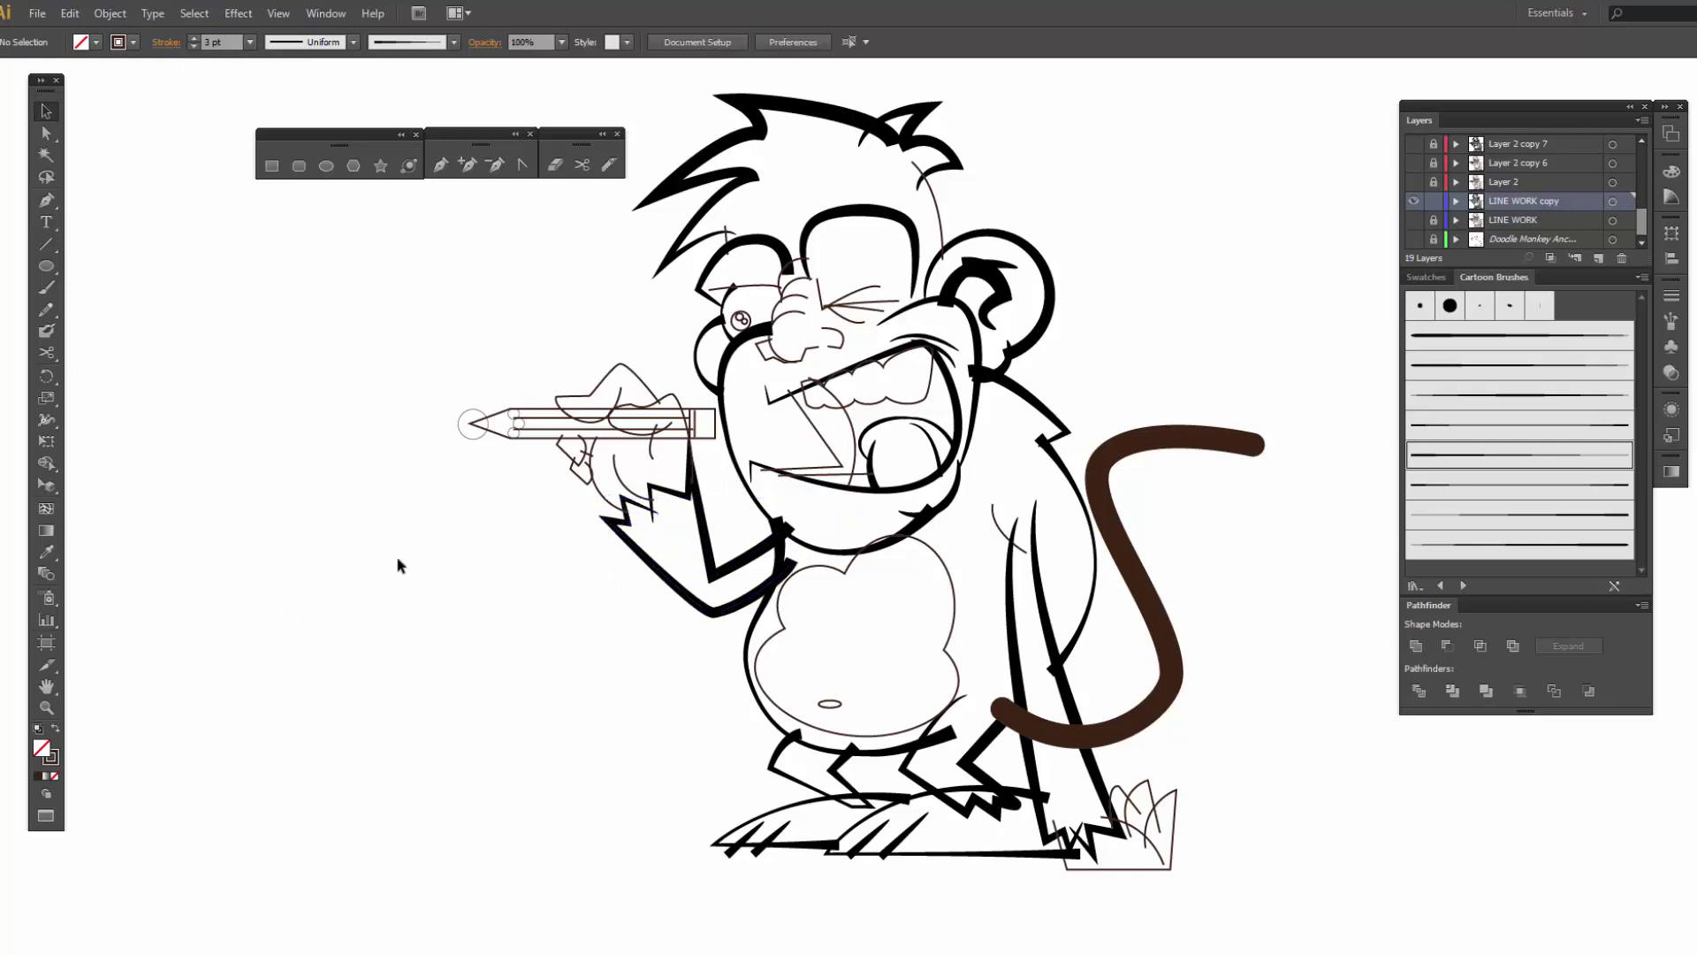
- Apply the fifth art brush to the head line between the hair and the large ear with a 3 pt stroke
left_click(940, 221)
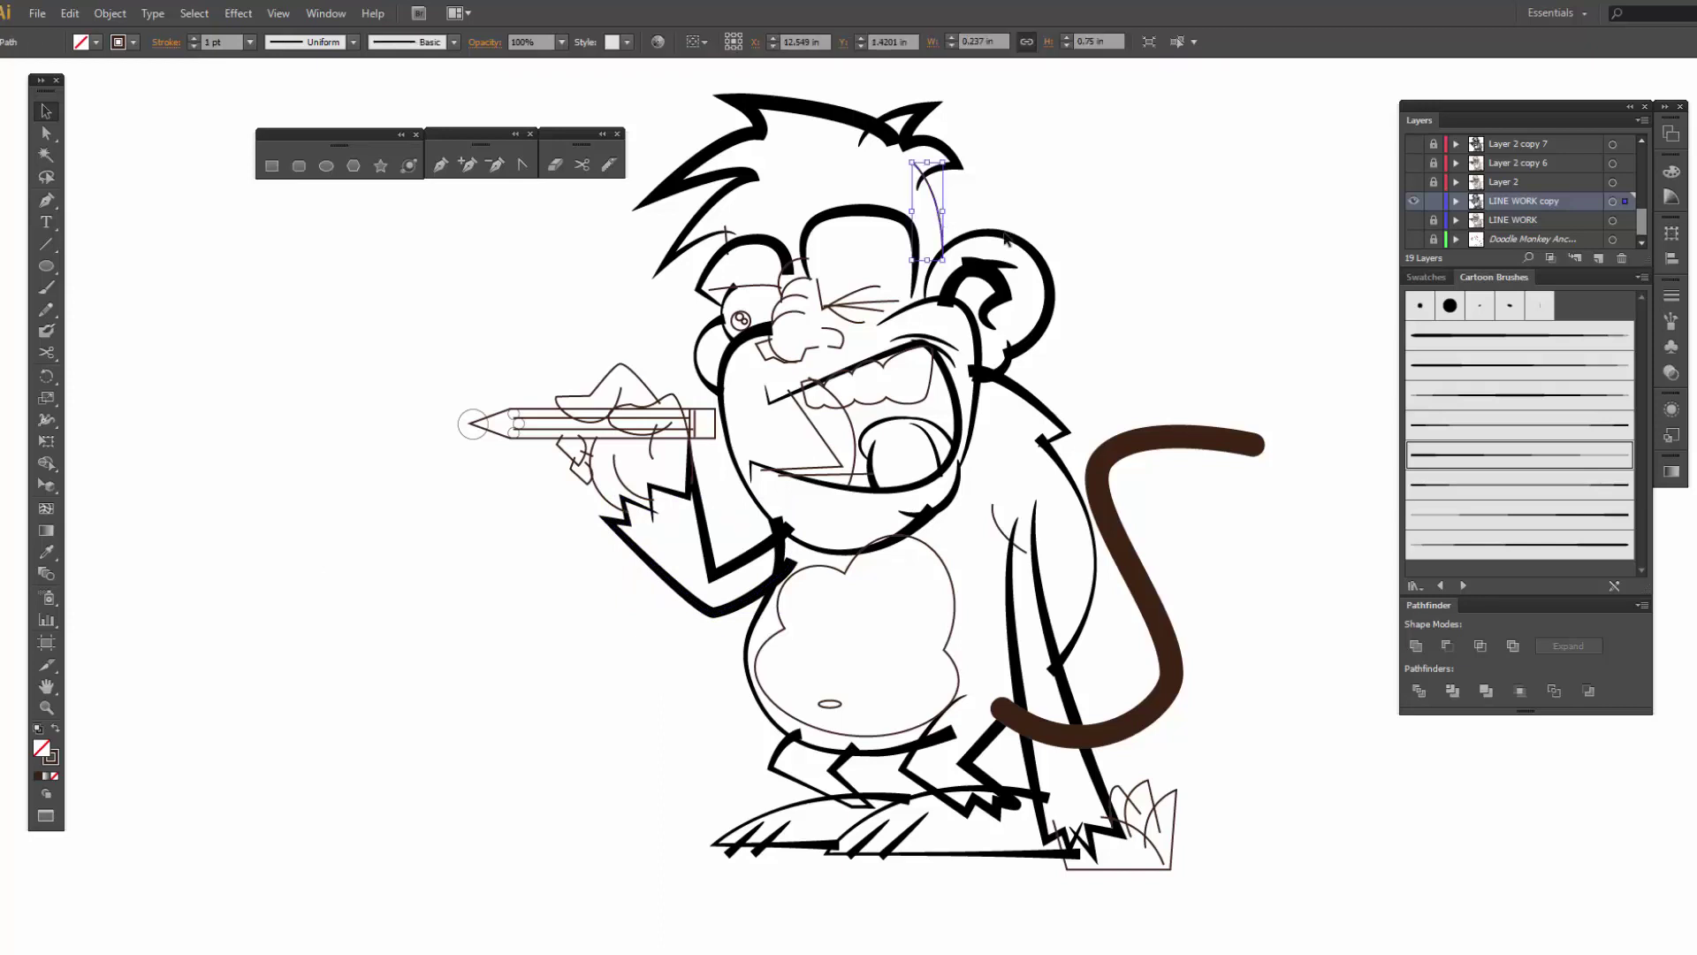
left_click(1458, 465)
left_click(194, 38)
left_click(193, 38)
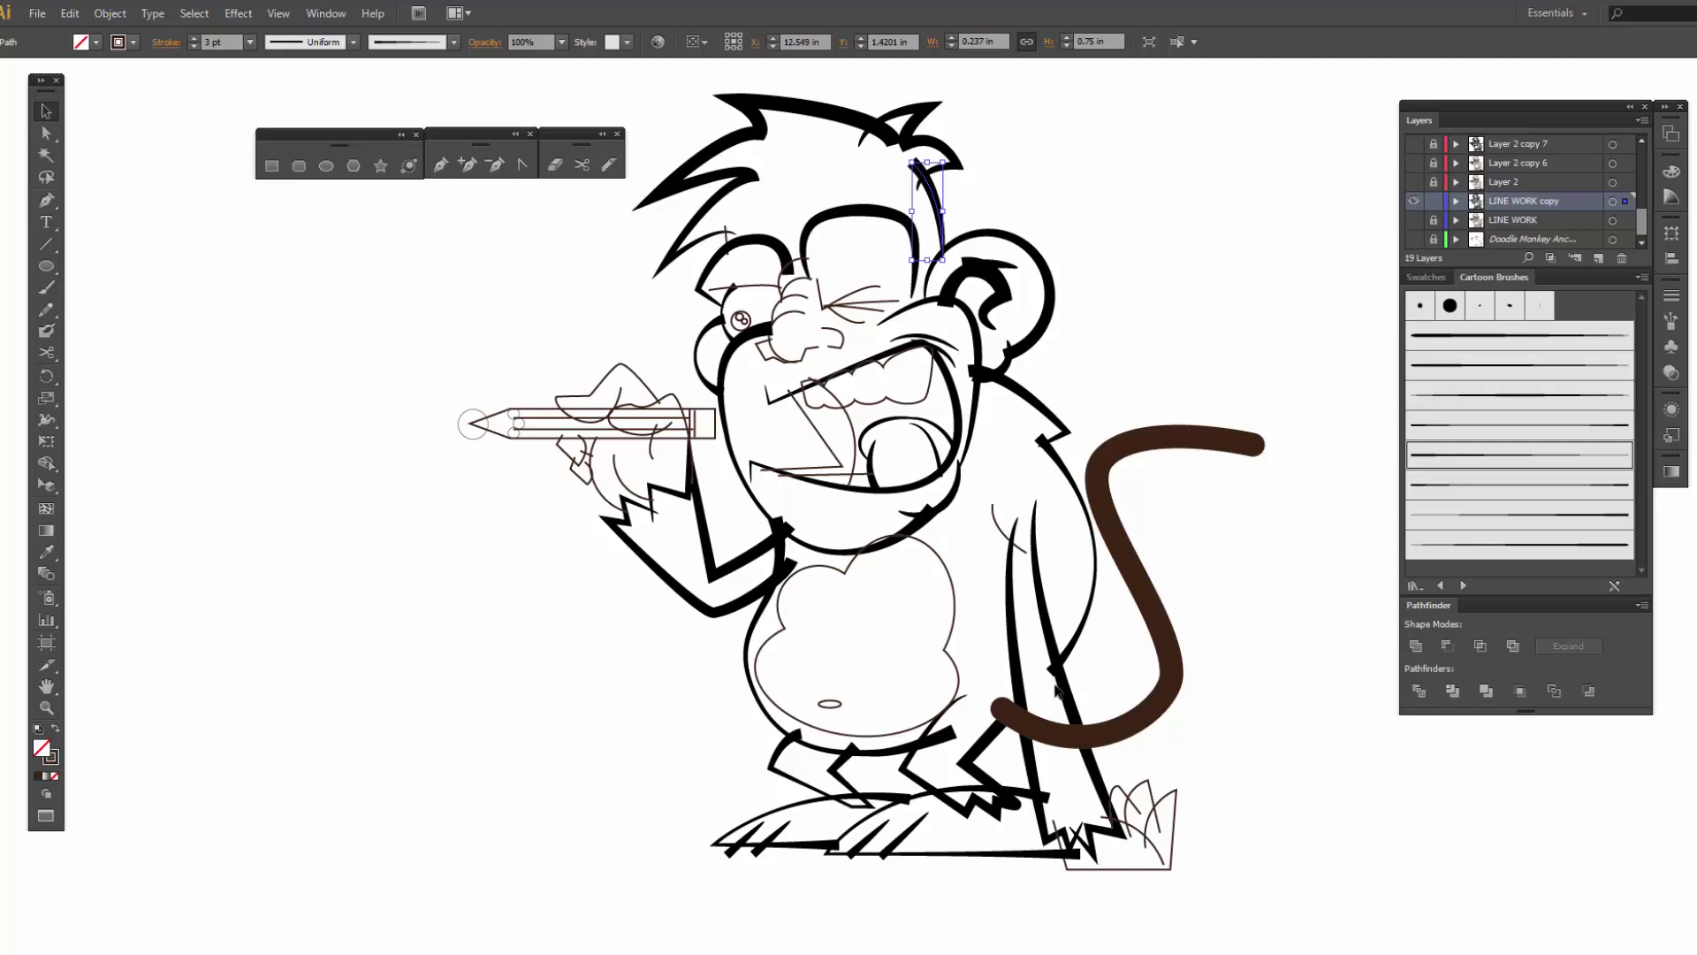
- Apply the fourth art brush to the main outline of the hand resting on the ground with a 3 pt stroke
left_click(1078, 822)
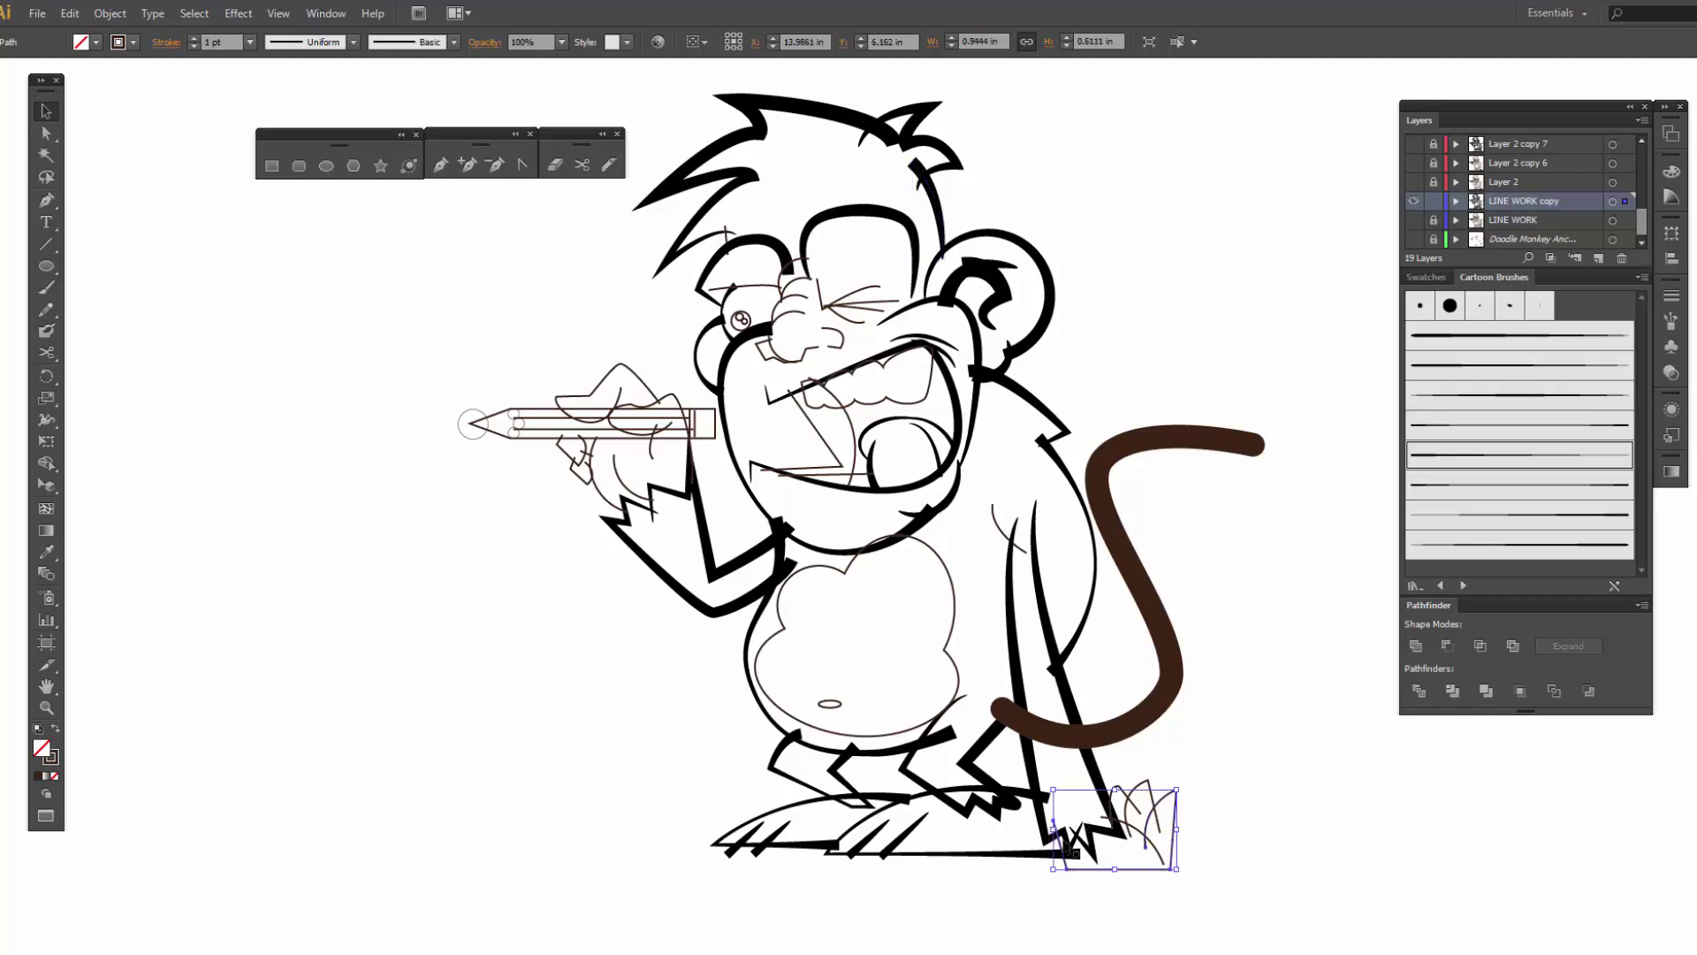
left_click(1465, 428)
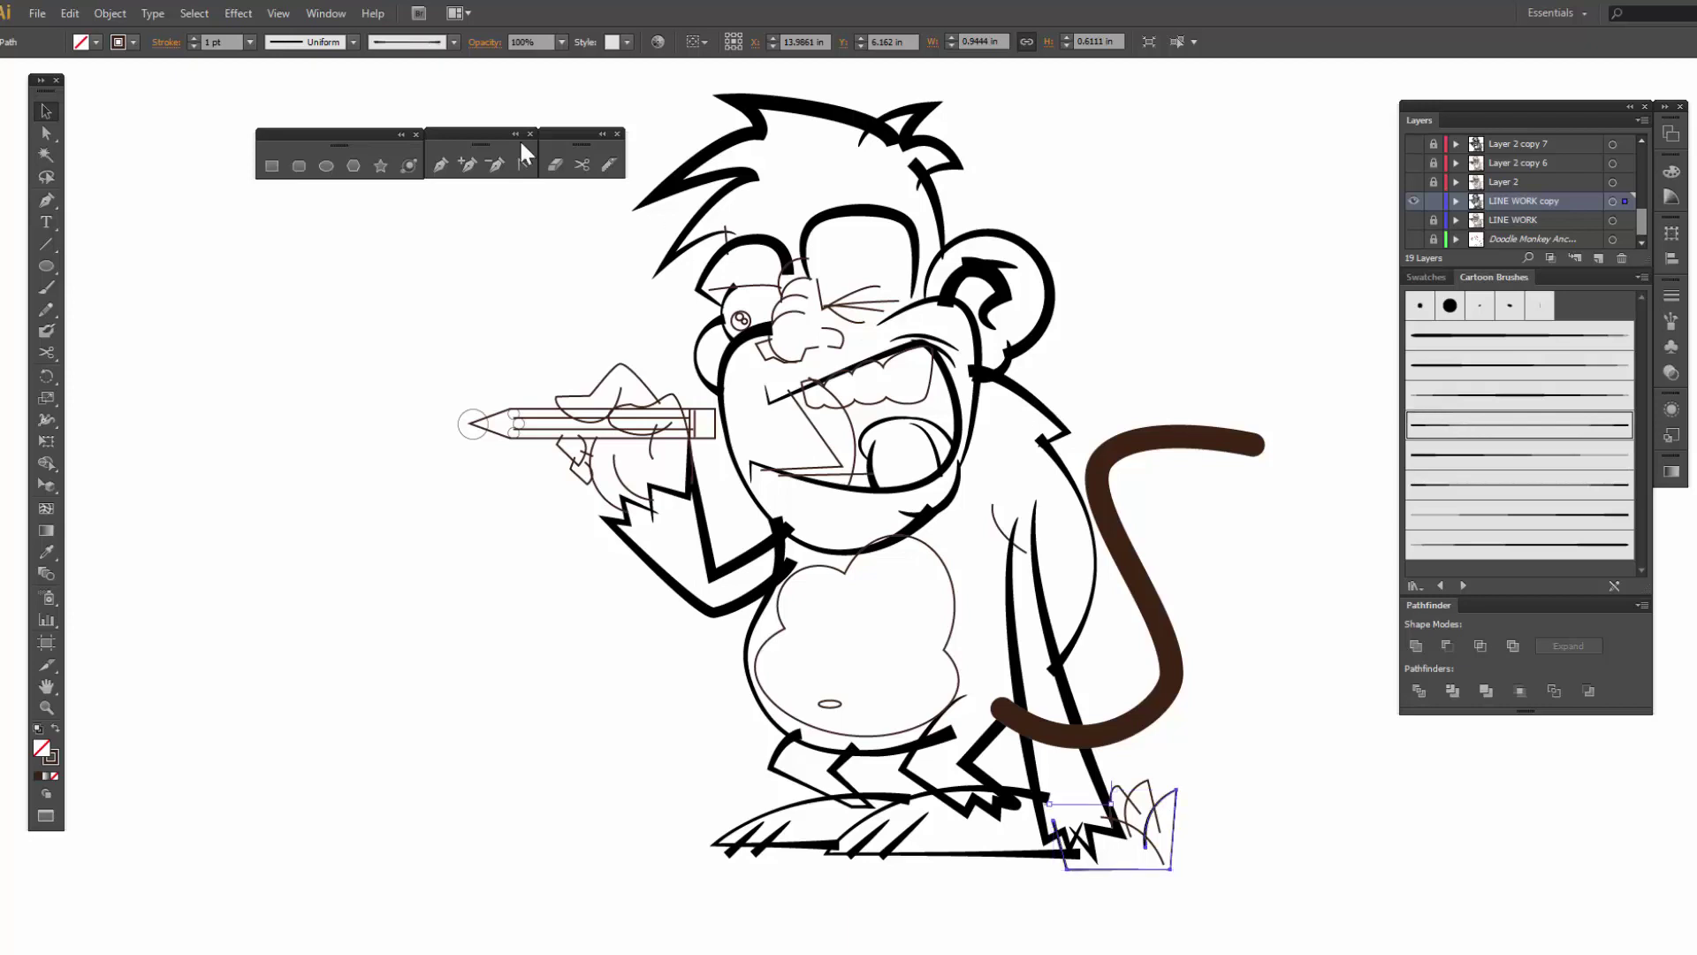
left_click(194, 38)
left_click(193, 38)
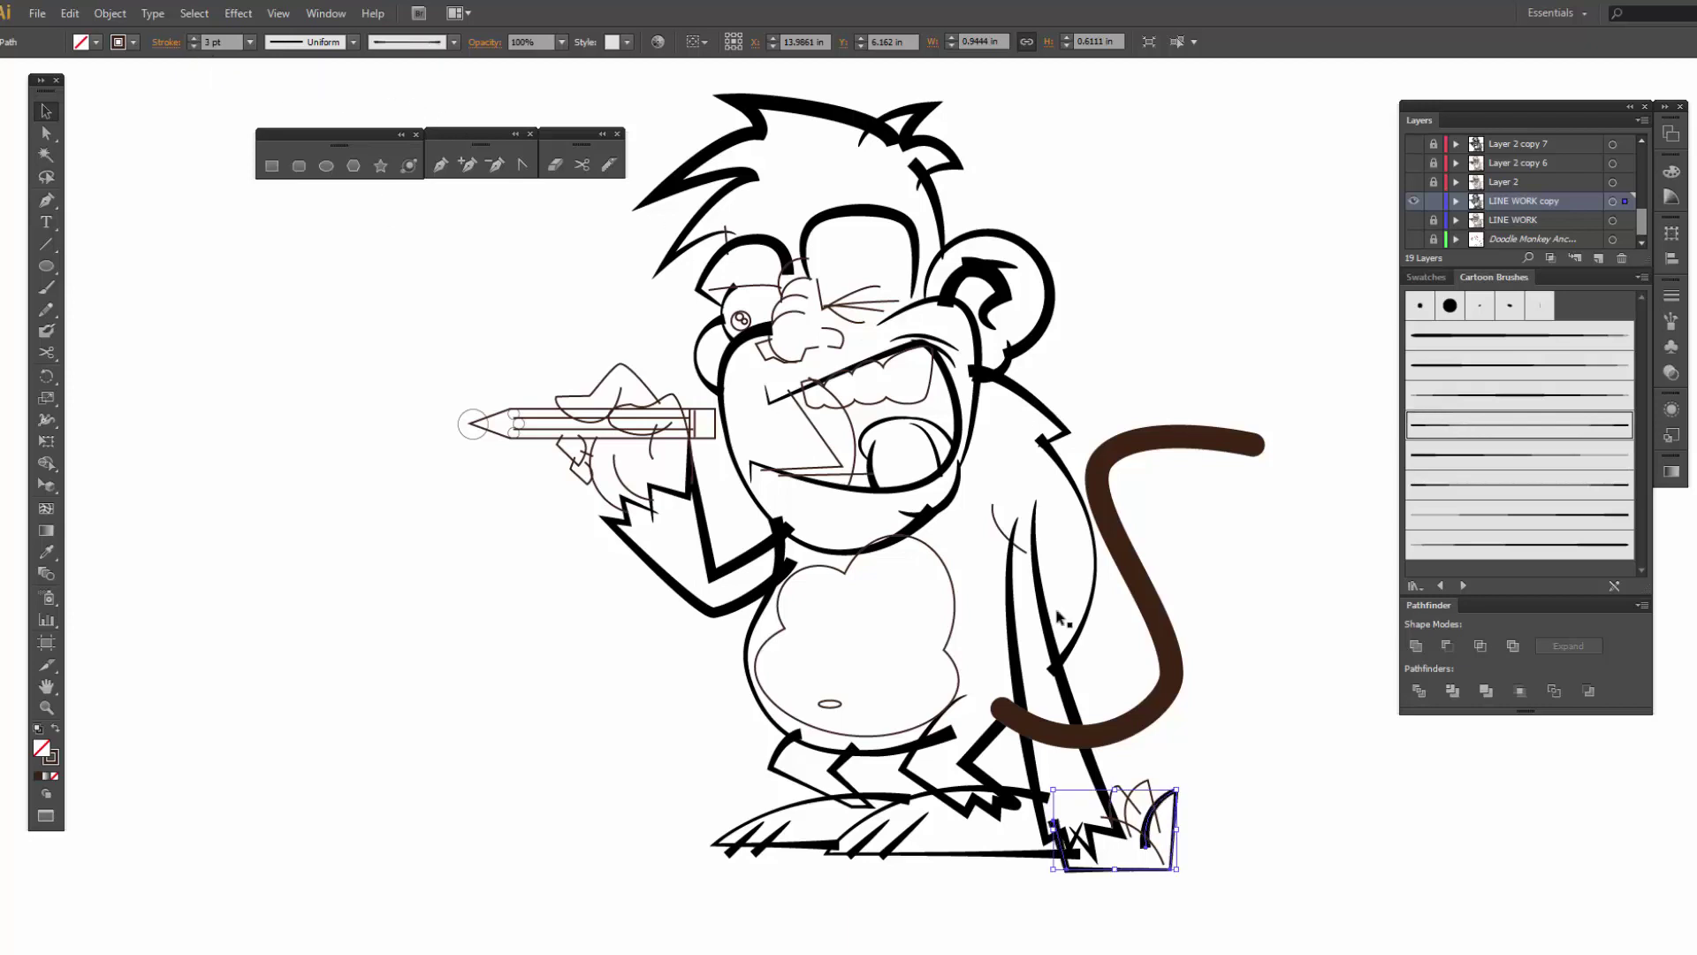
left_click(1284, 747)
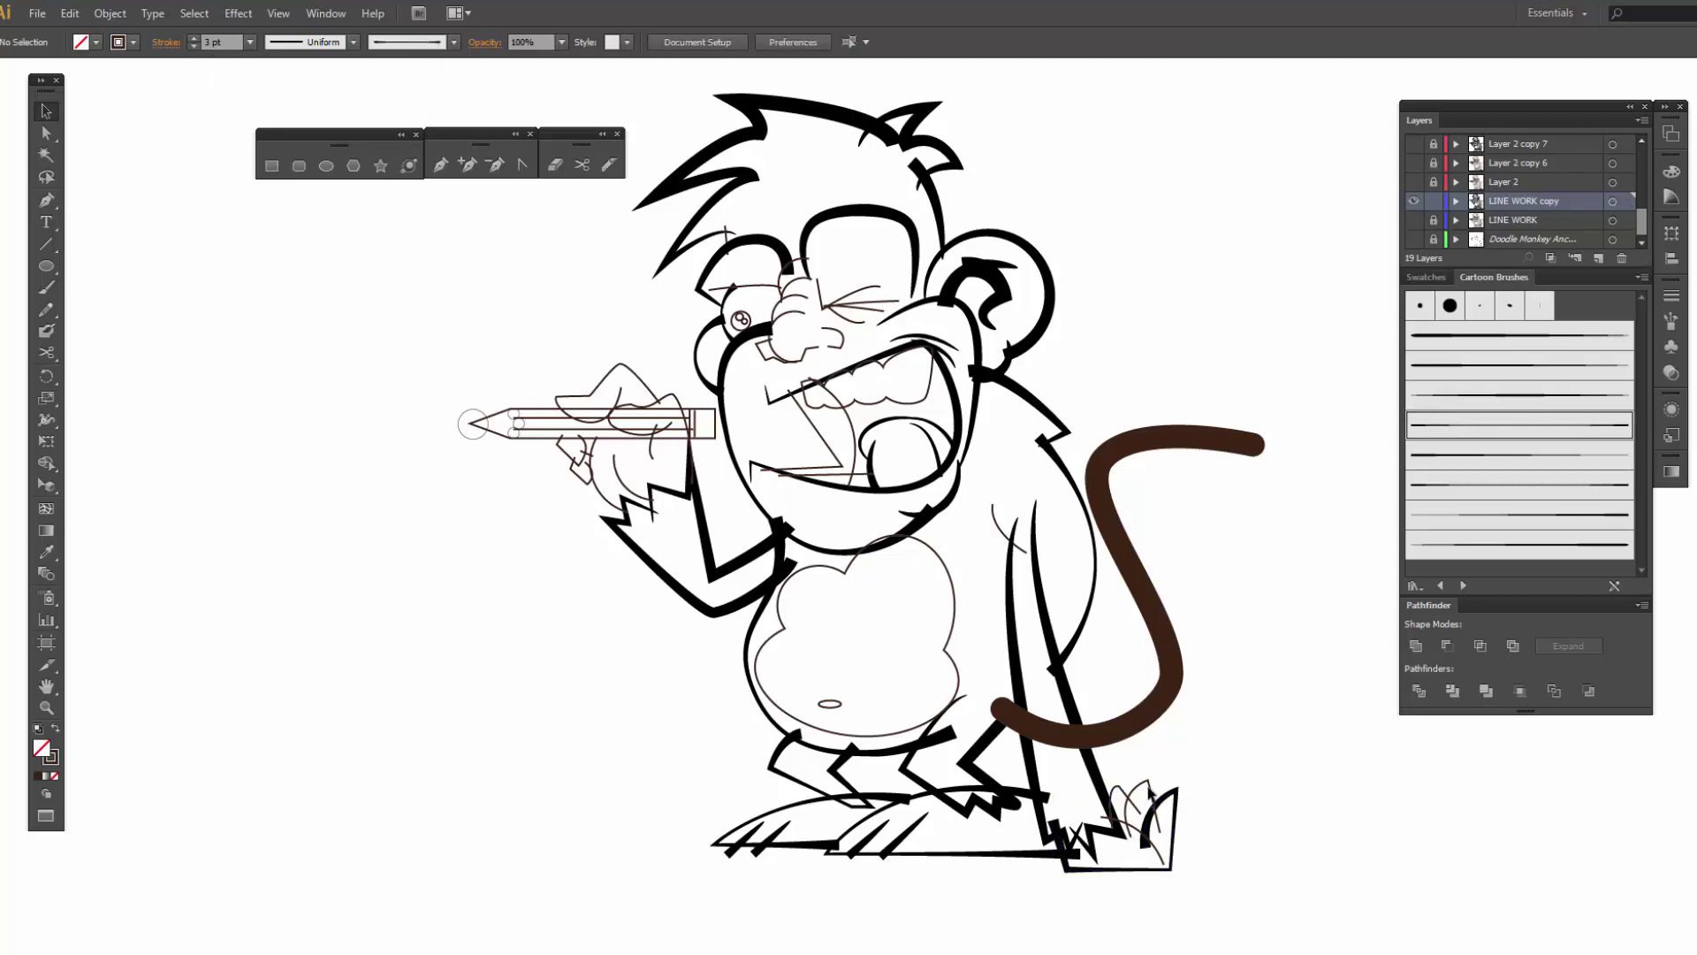
- Apply the fourth art brush to the two pointed upper outlines of the hand on the ground with a 2 pt stroke
left_click(1149, 795)
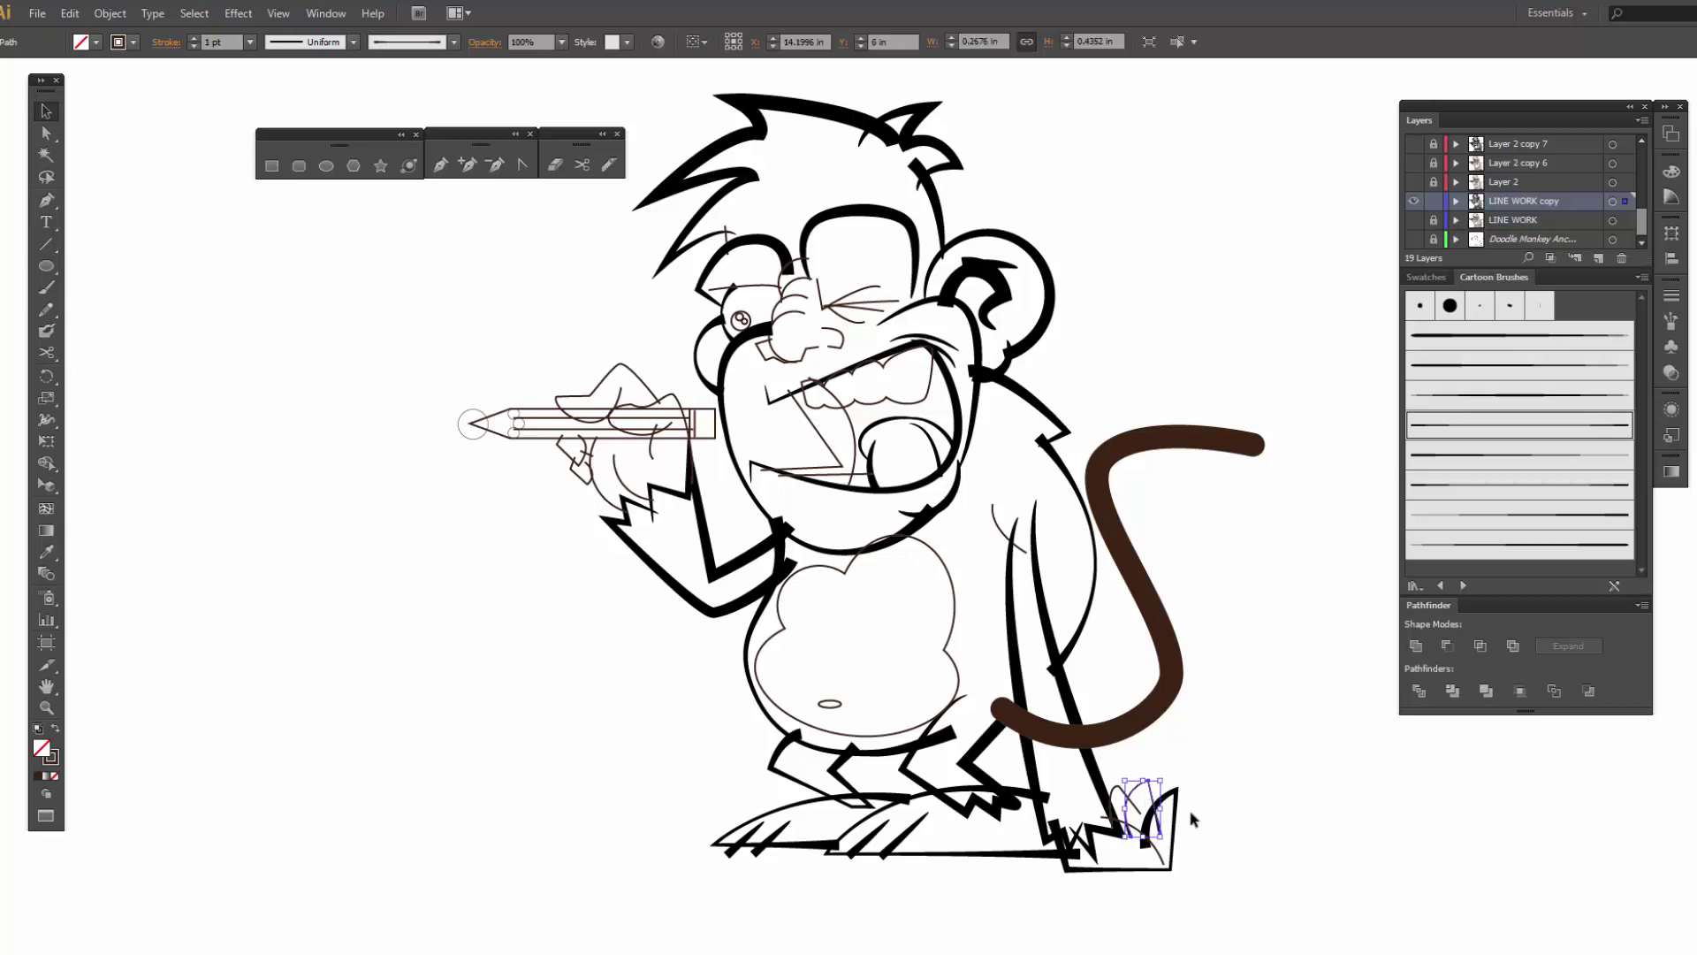
left_click_drag(1121, 798, 1109, 800)
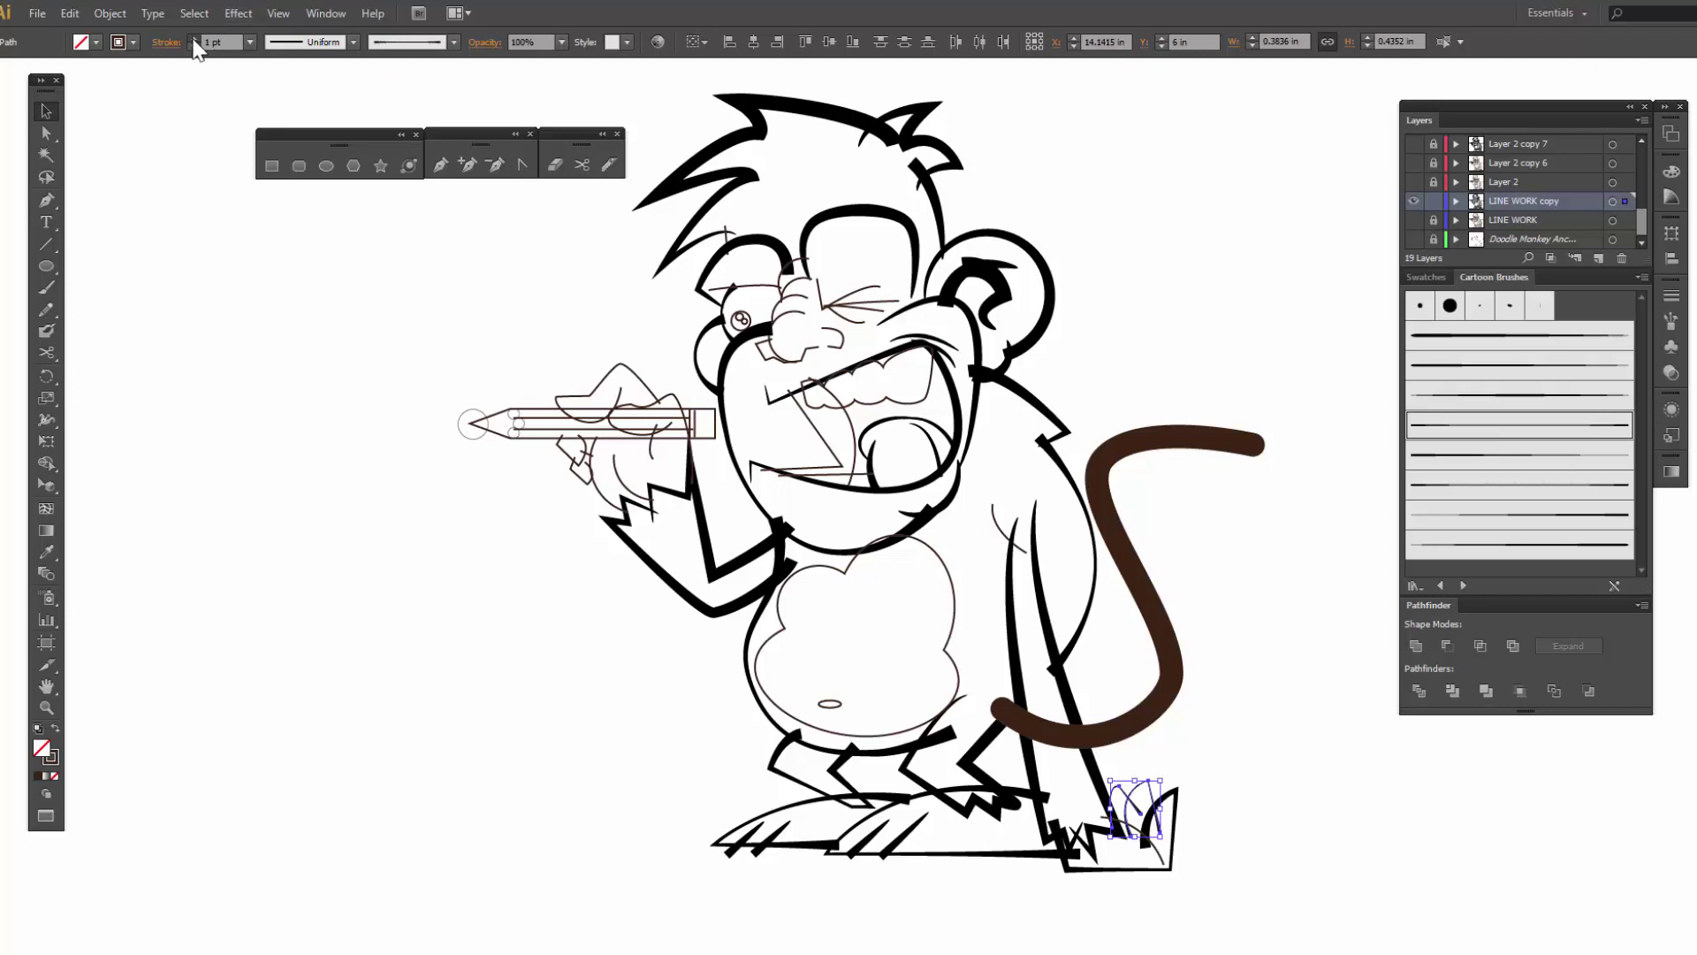
left_click(194, 38)
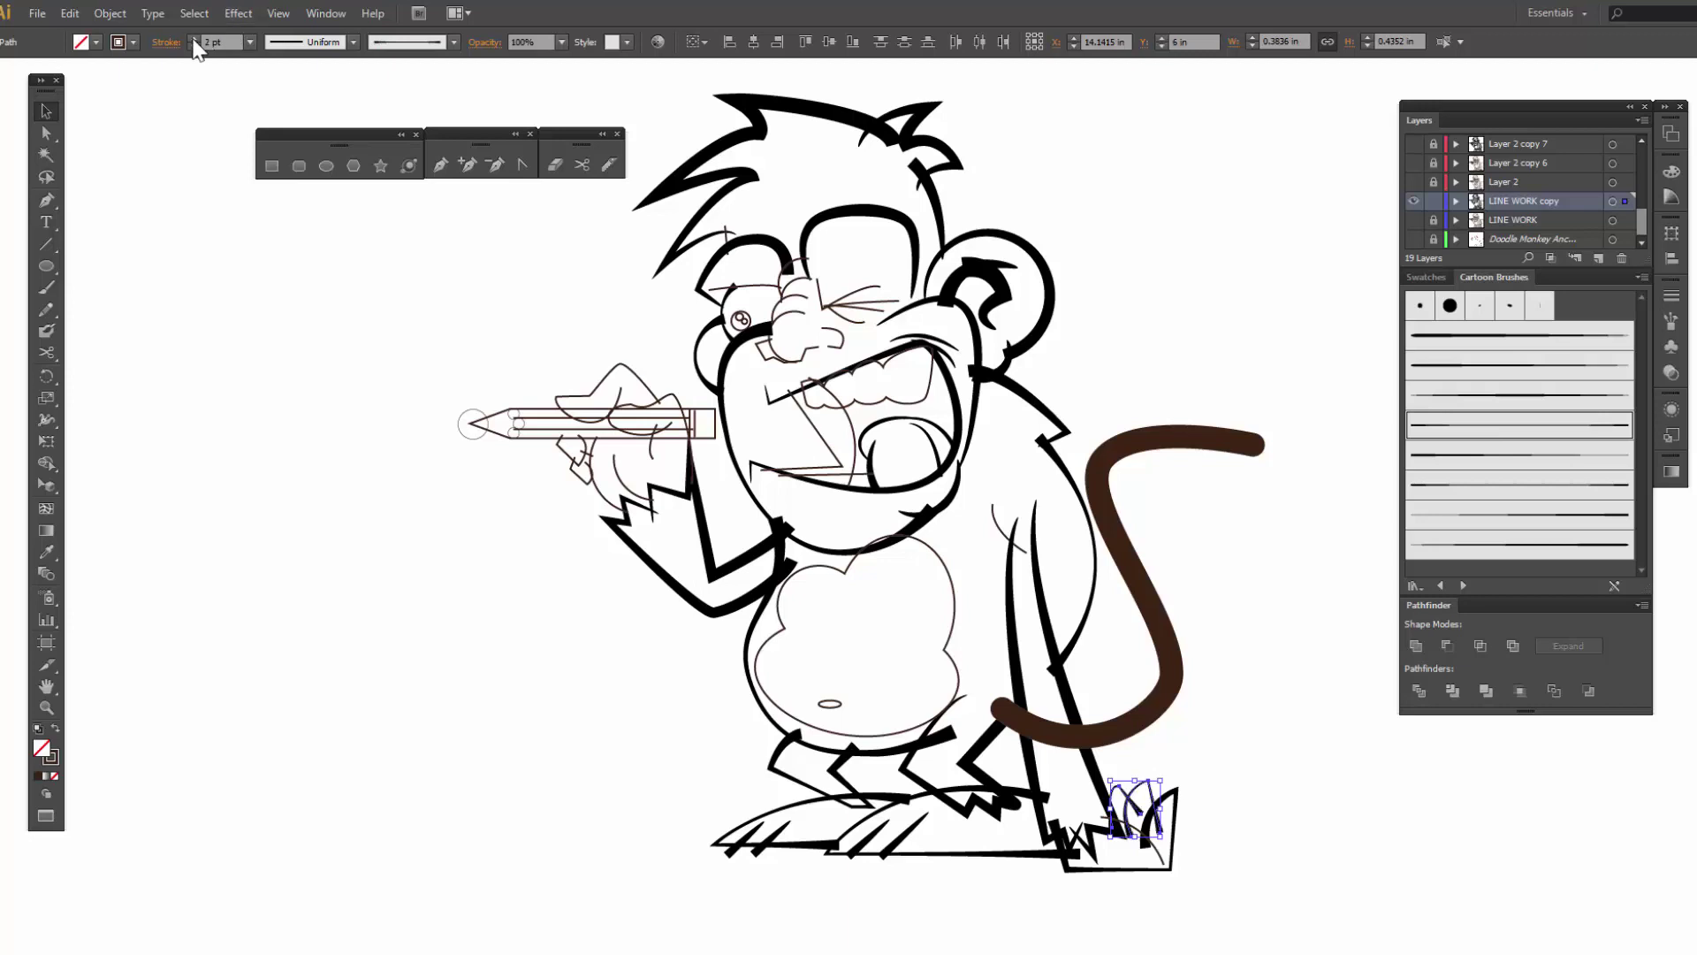
left_click(1270, 745)
- Apply the fifth art brush to the remaining inner line of the hand on the ground with a 2 pt stroke
left_click(1127, 826)
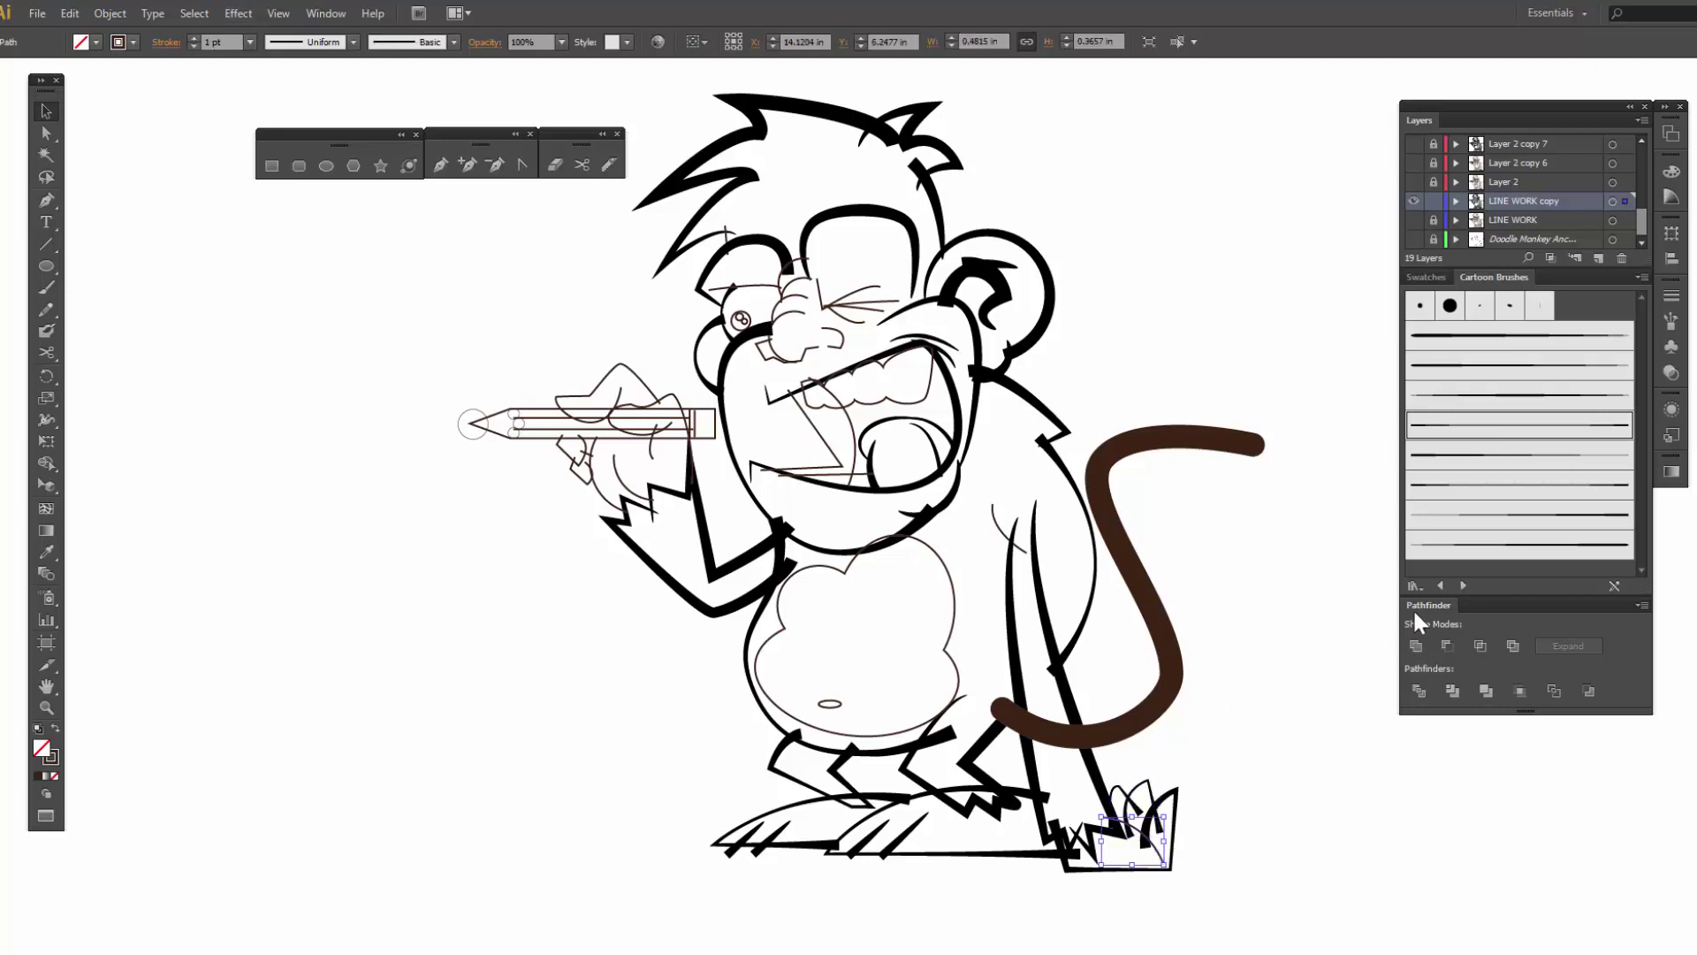
left_click(1455, 517)
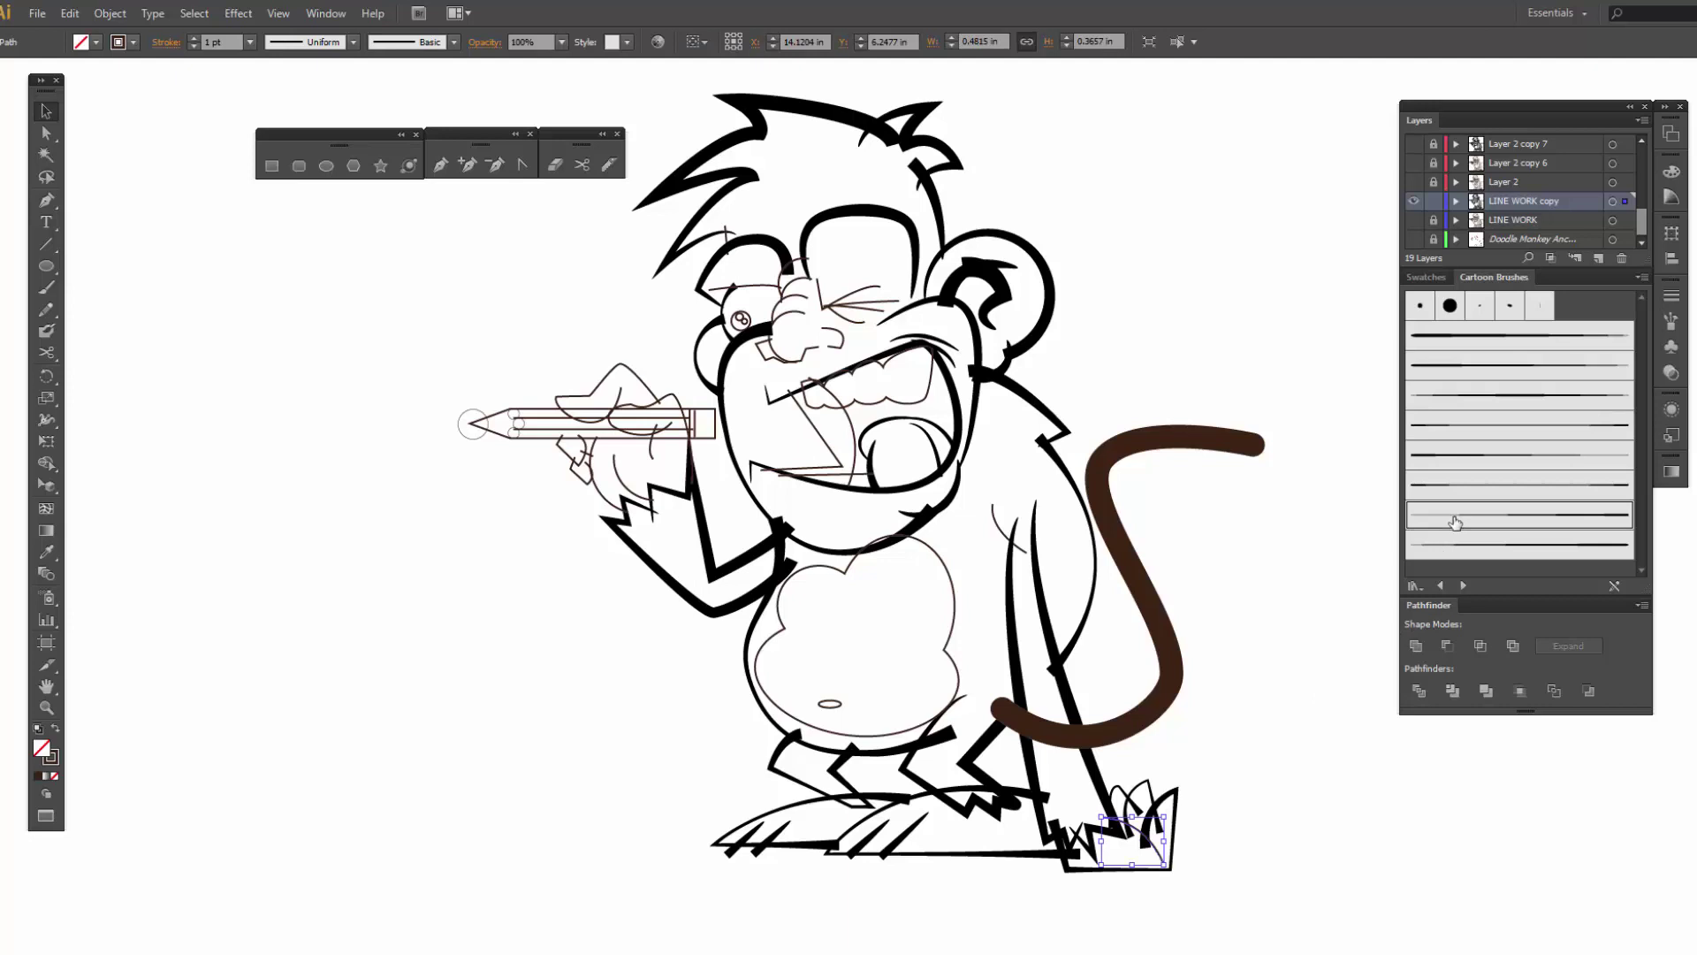
left_click(1464, 463)
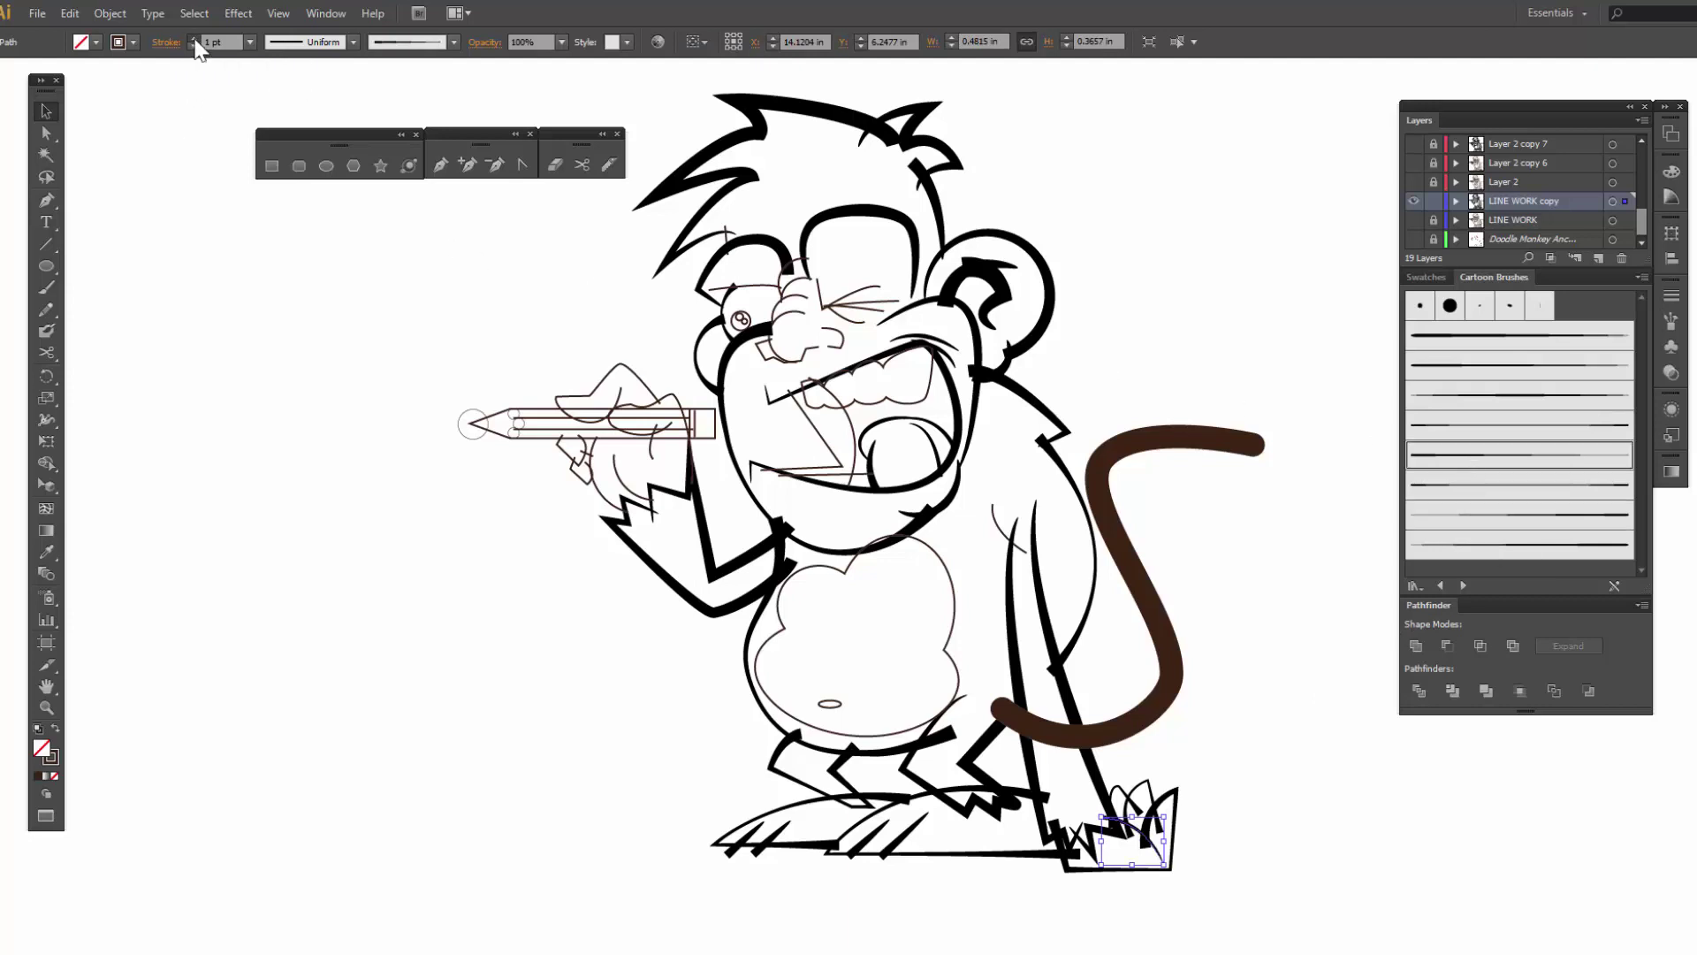
left_click(189, 400)
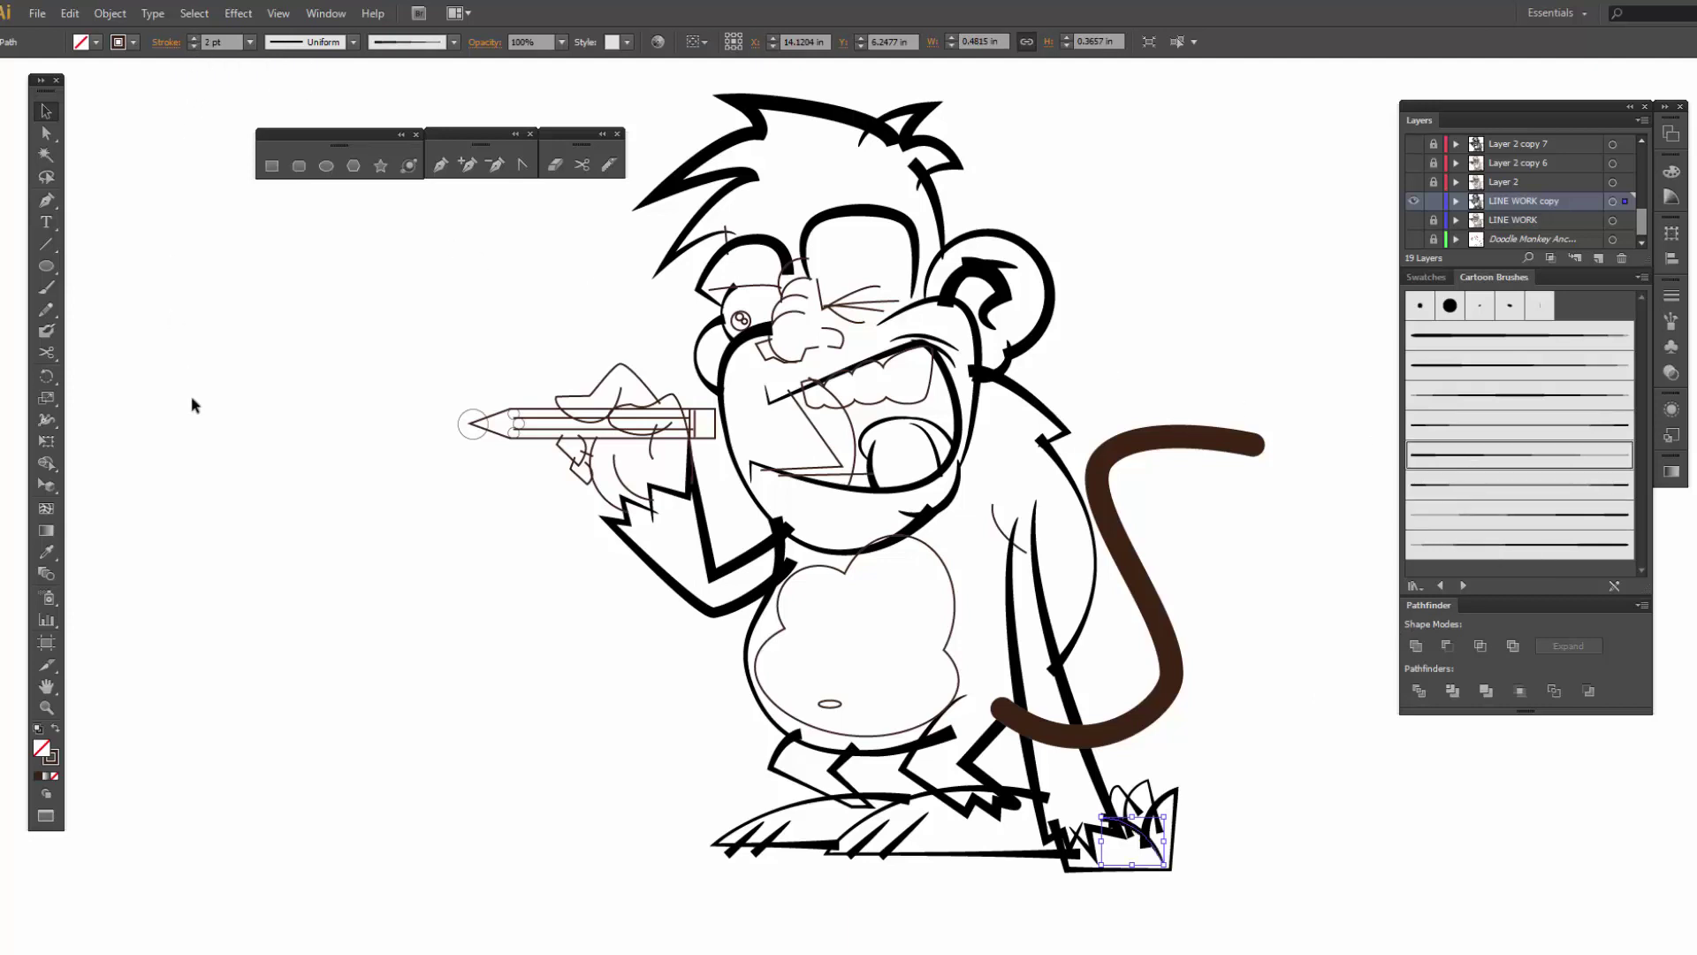
- Apply the fifth art brush with a 2 pt stroke to the index finger and the adjoining finger outline of the hand gripping the pencil
left_click(635, 375)
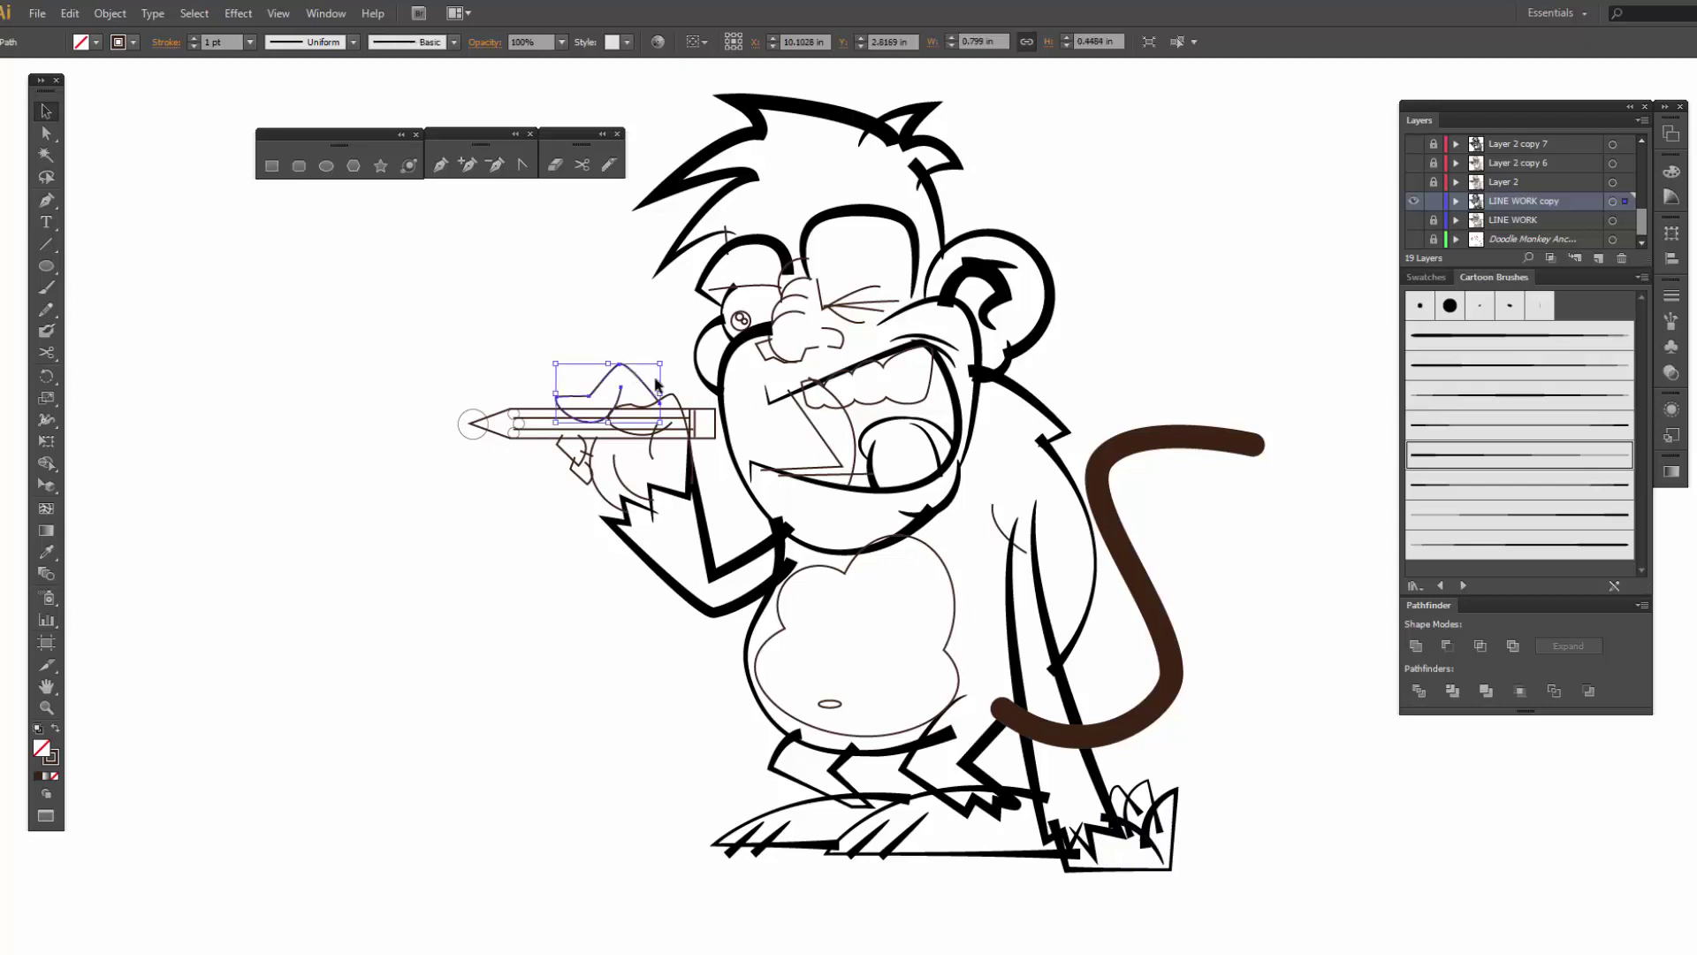
left_click(1467, 457)
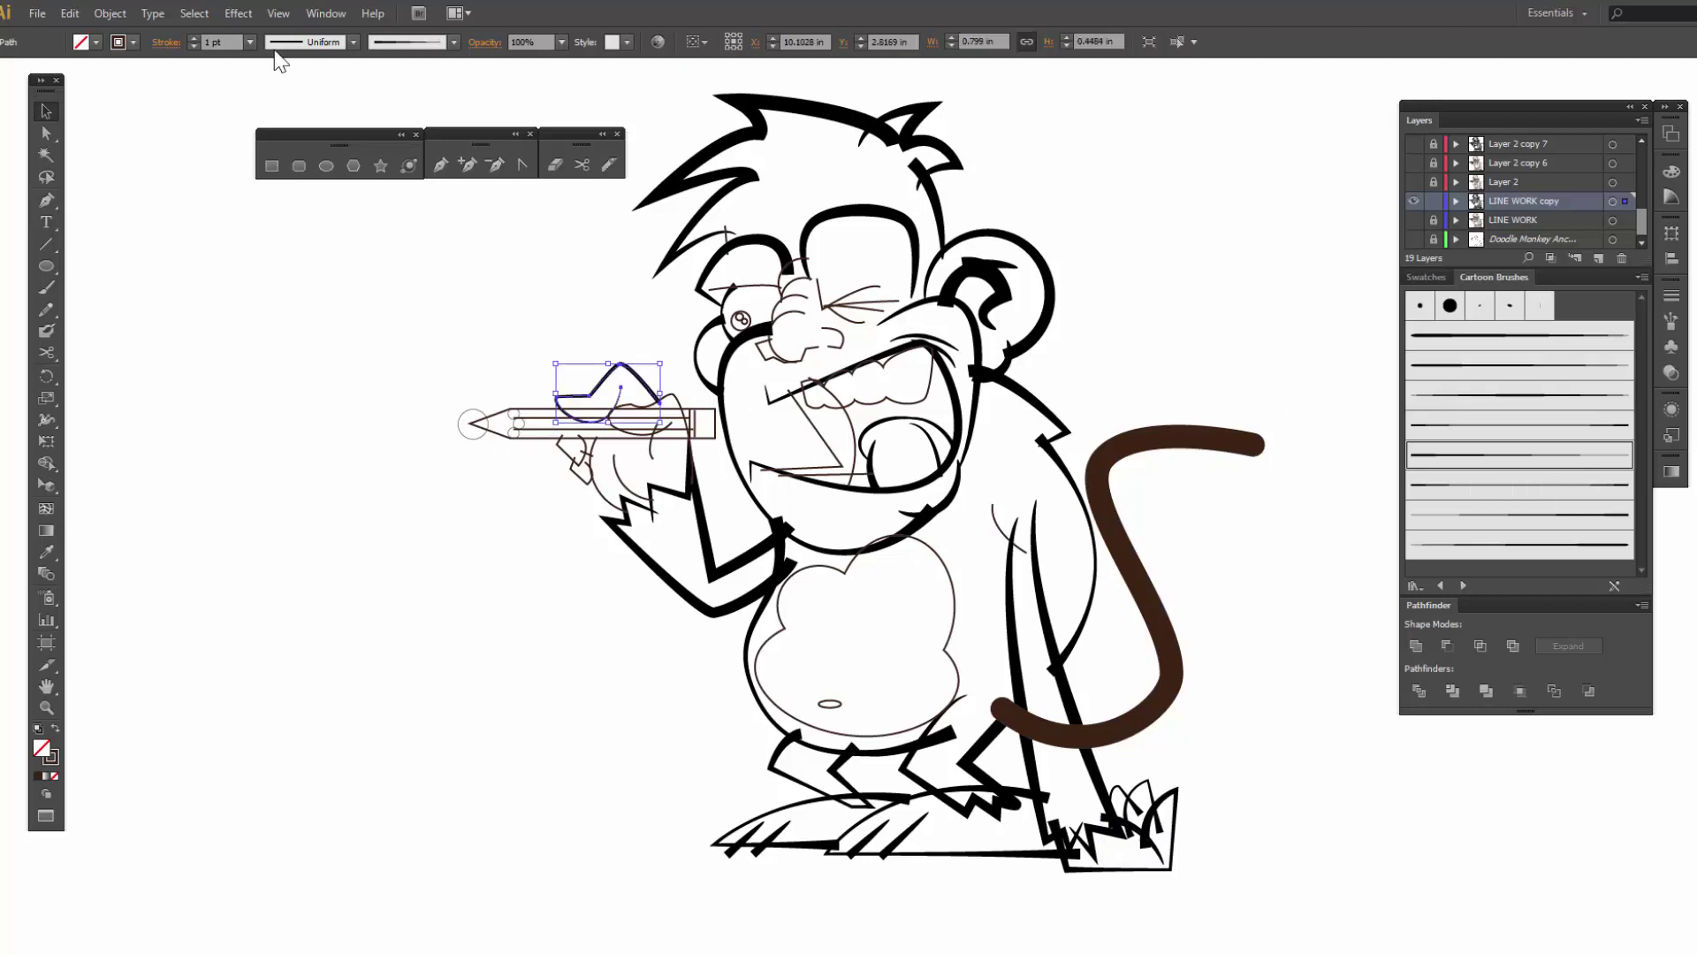
left_click(349, 576)
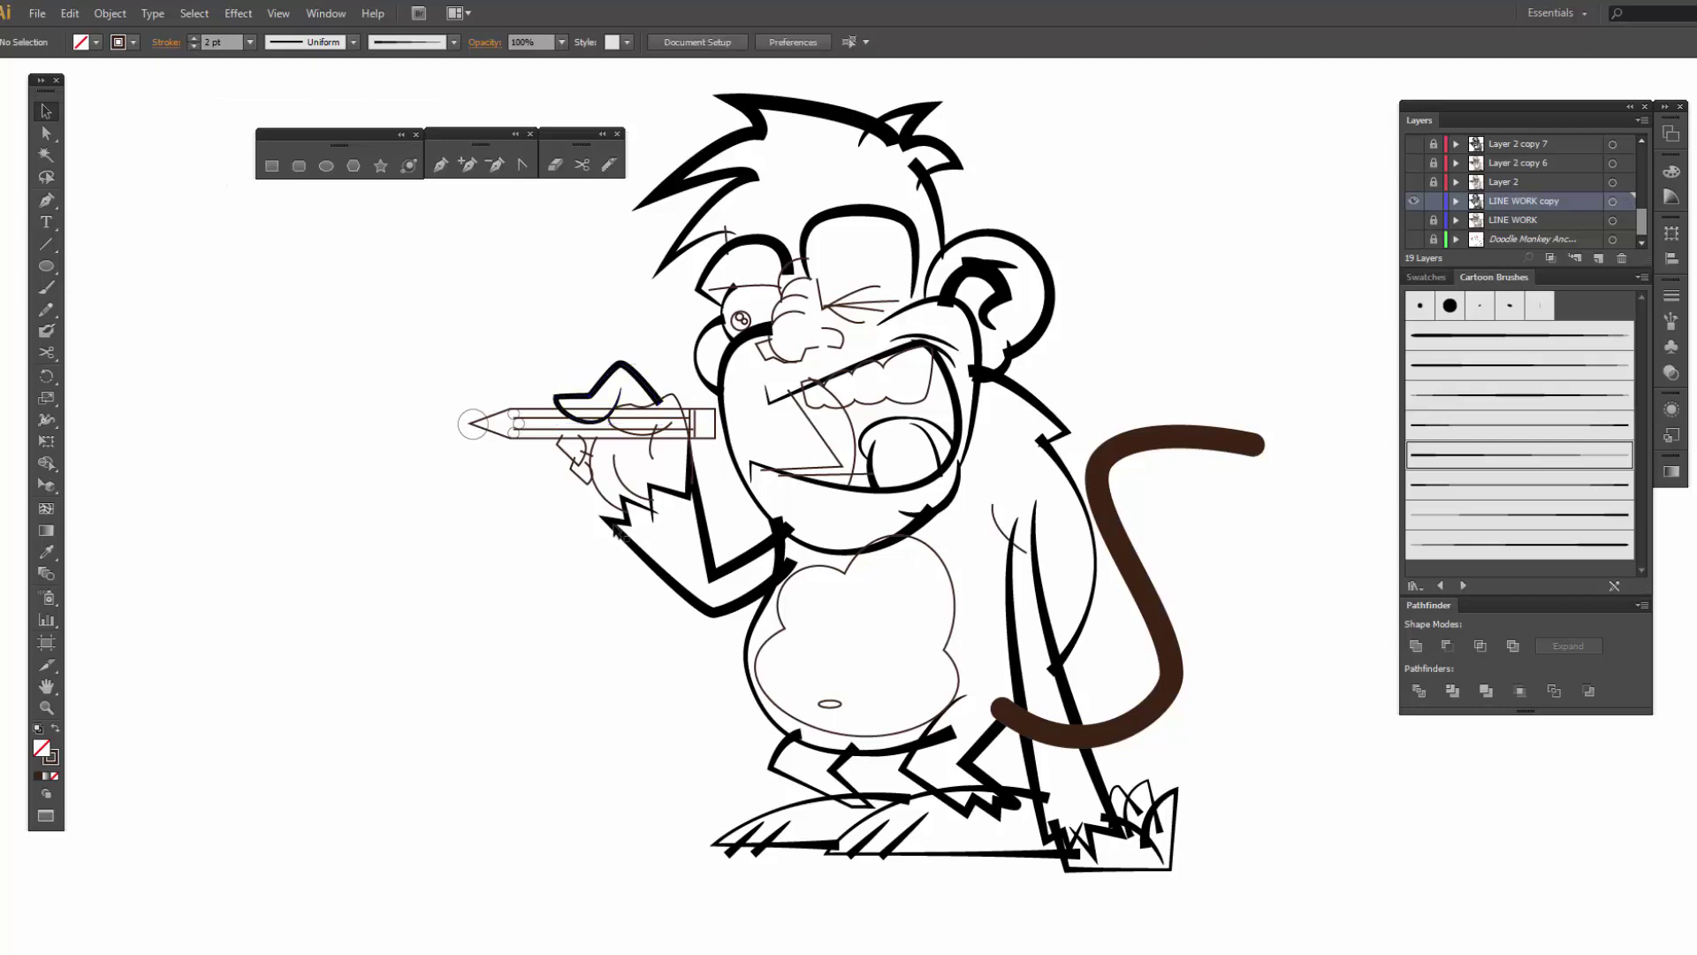
left_click(659, 417)
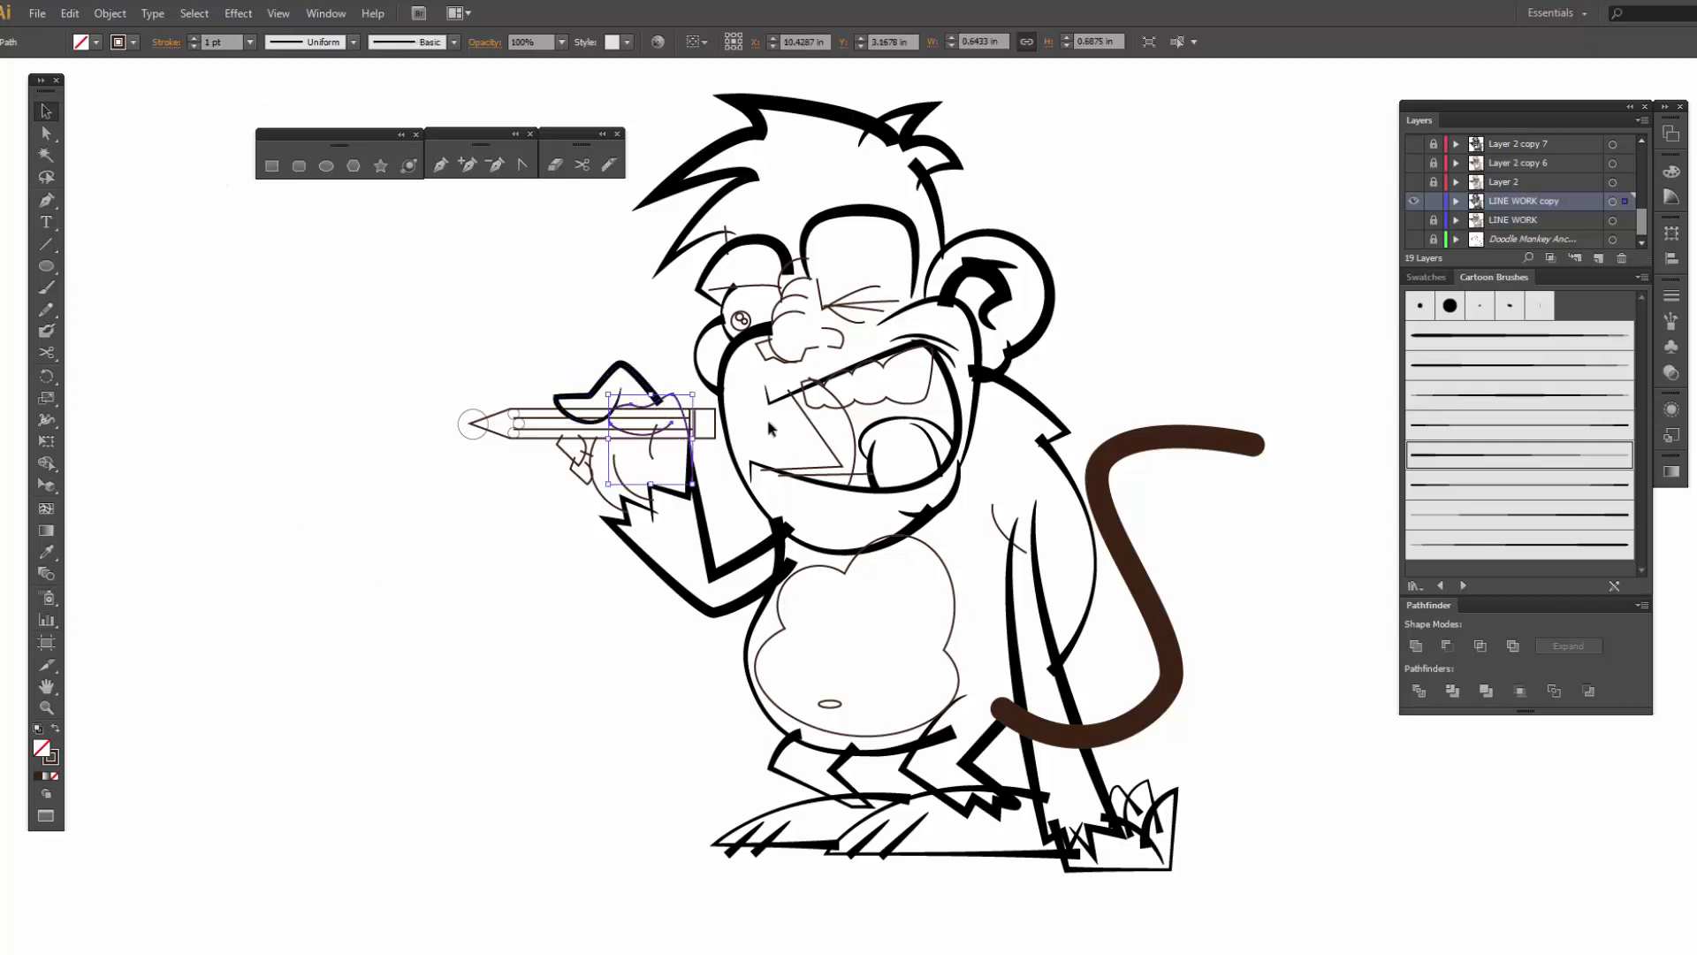
left_click(1463, 458)
left_click(194, 38)
left_click(455, 552)
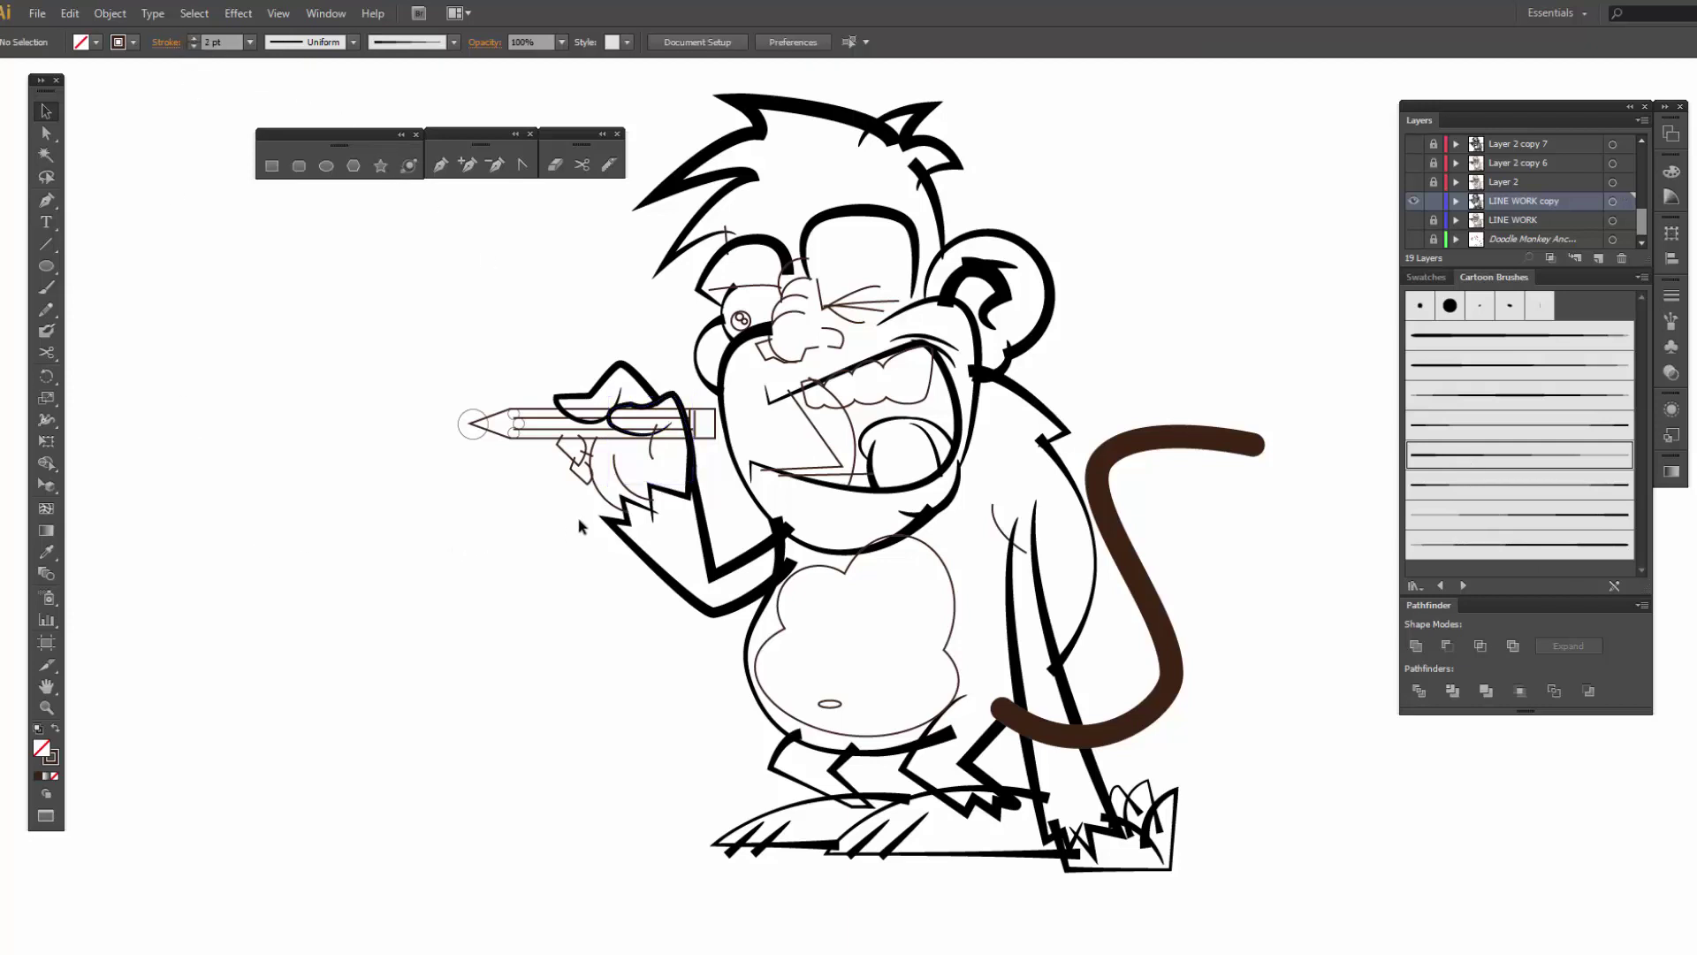
- Apply the fourth art brush to the curved palm outline below the pencil with a 2 pt stroke
left_click(594, 473)
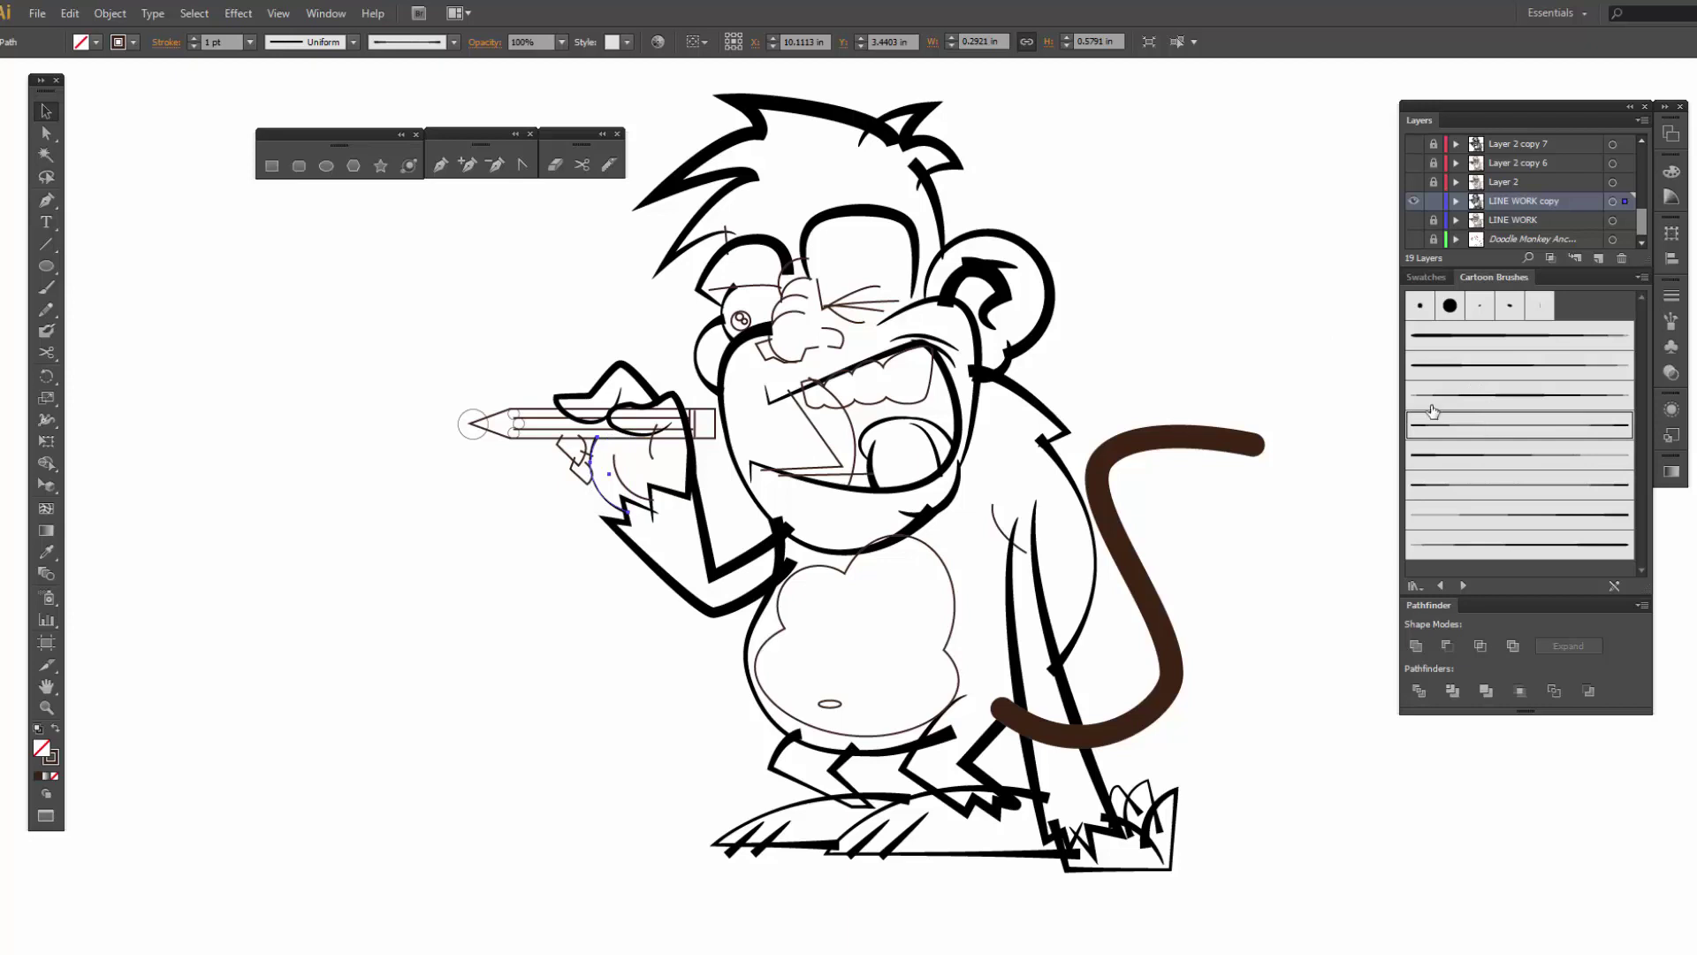
left_click(193, 39)
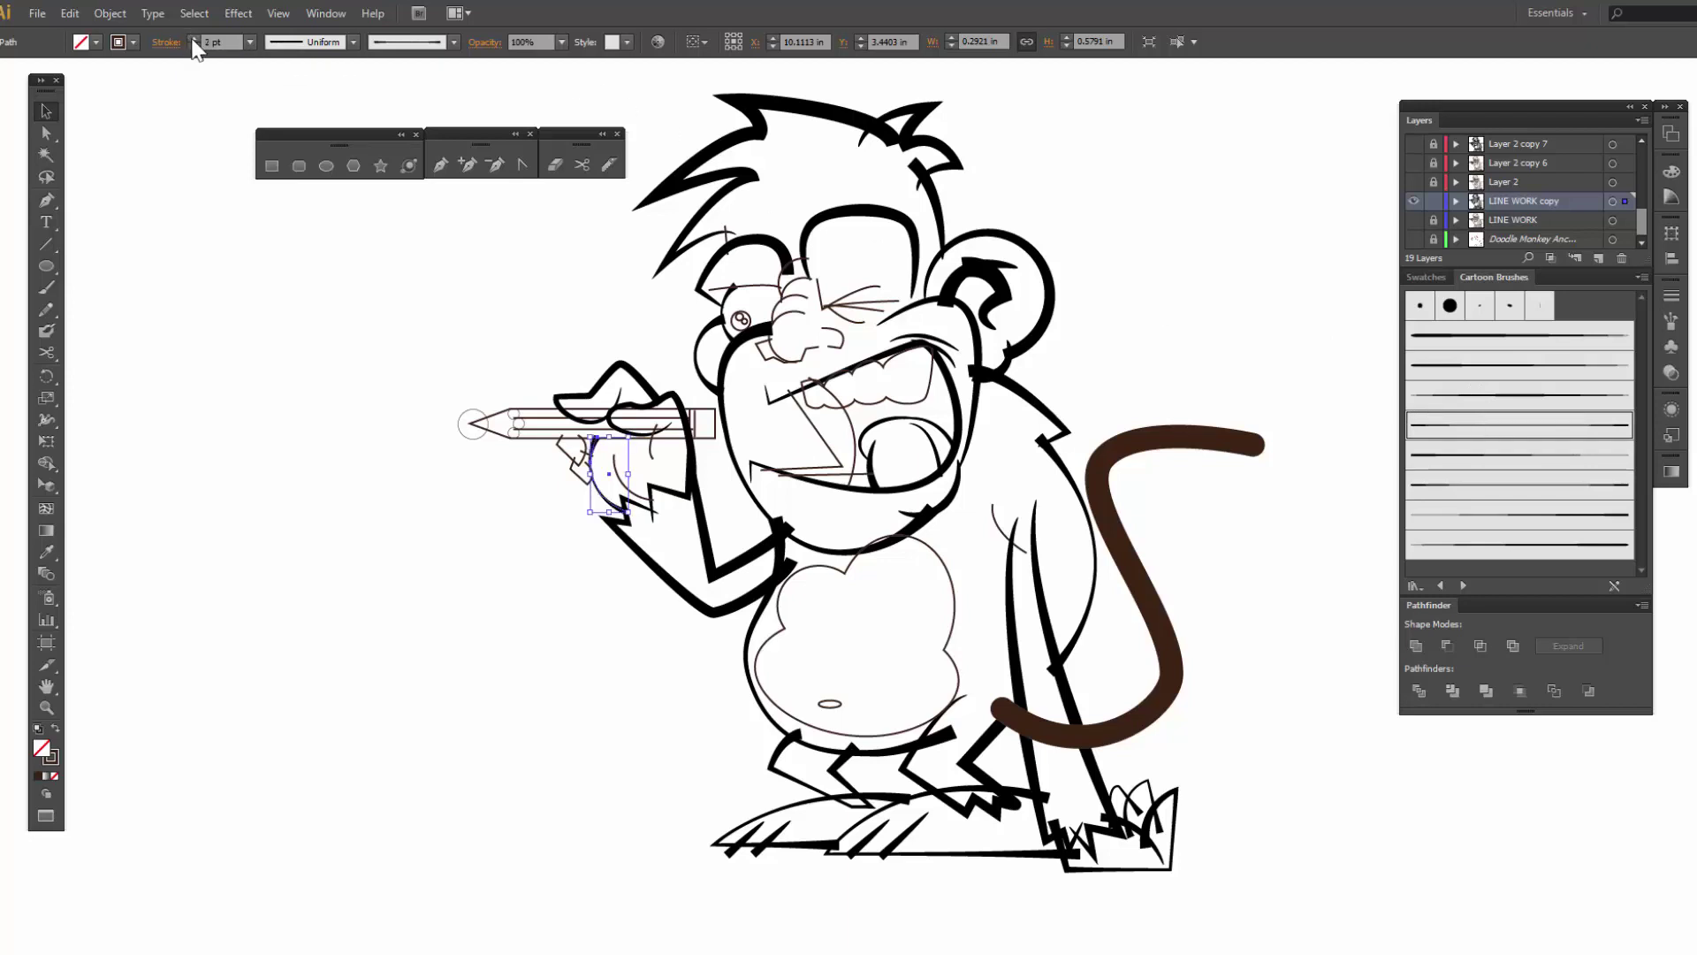
left_click(472, 552)
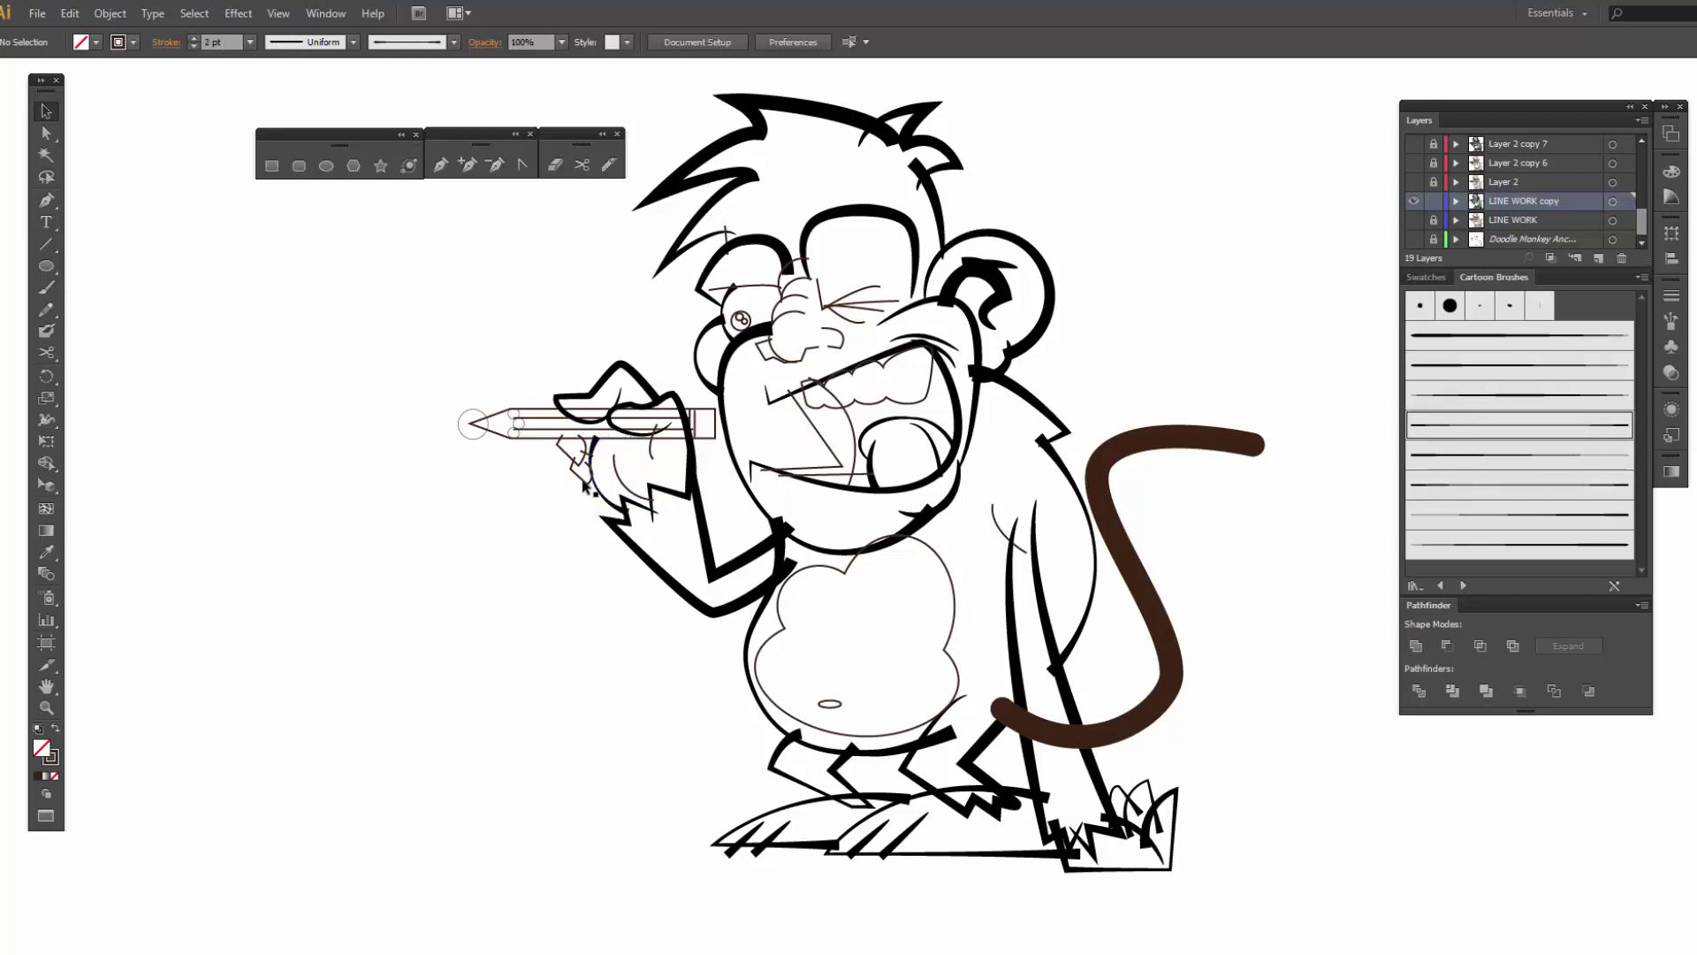
- Apply the fifth art brush to the small finger outlines just below the pencil
left_click_drag(583, 485, 585, 486)
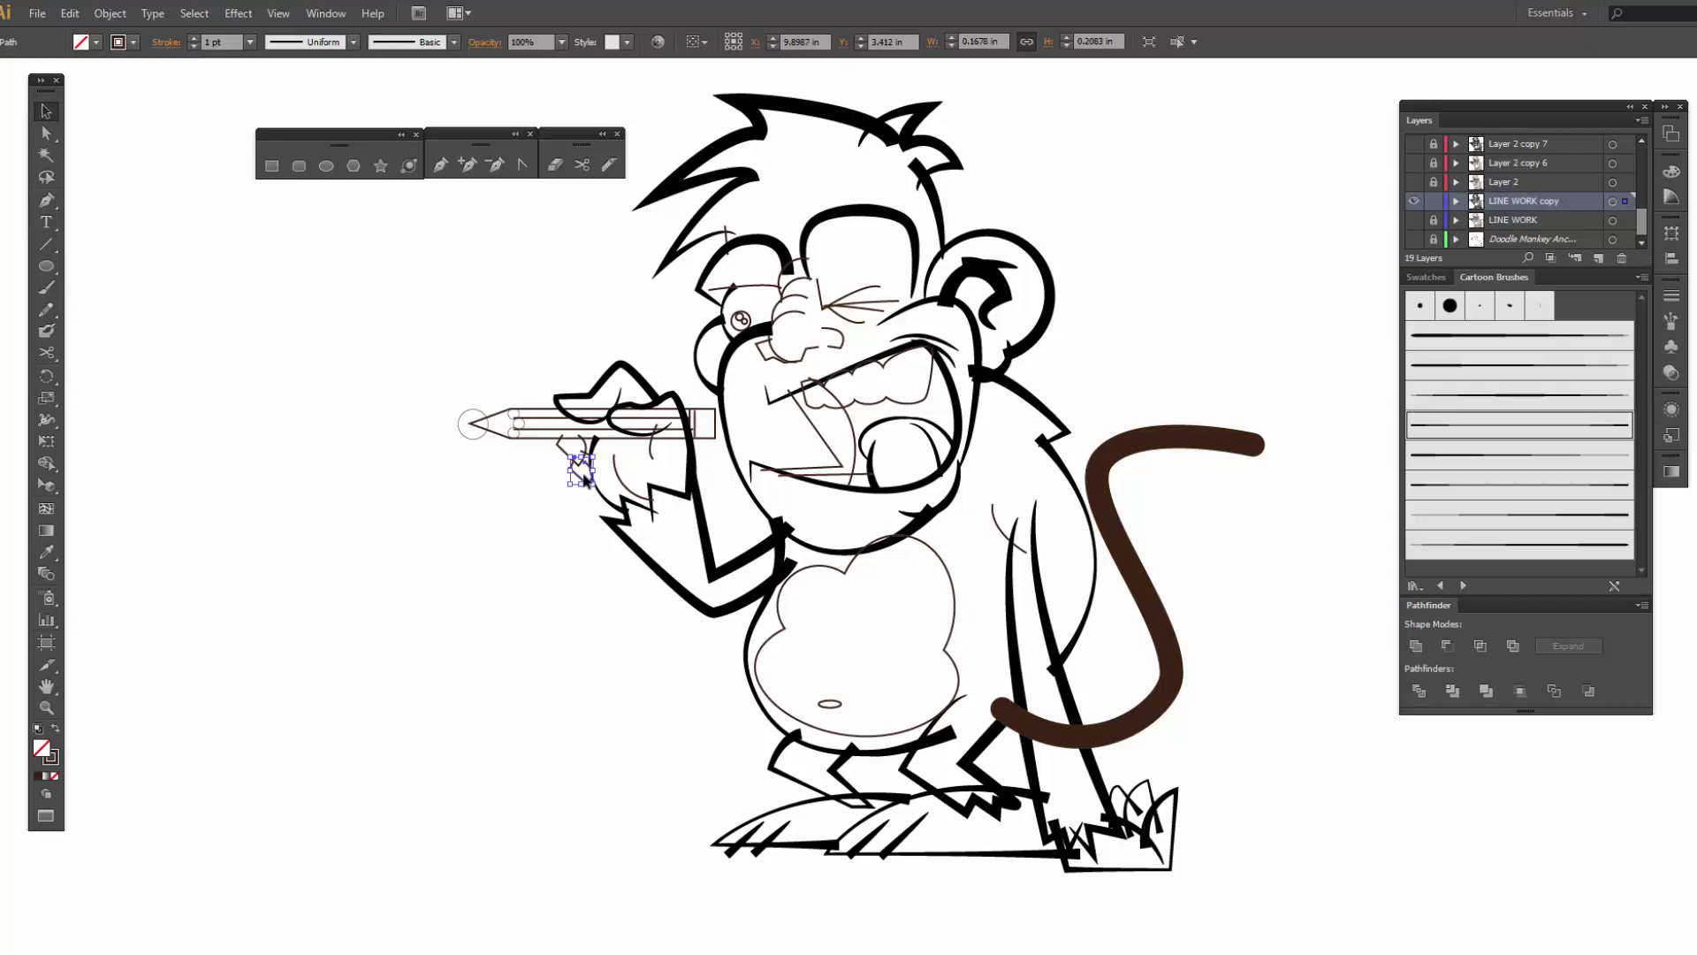
left_click(1459, 460)
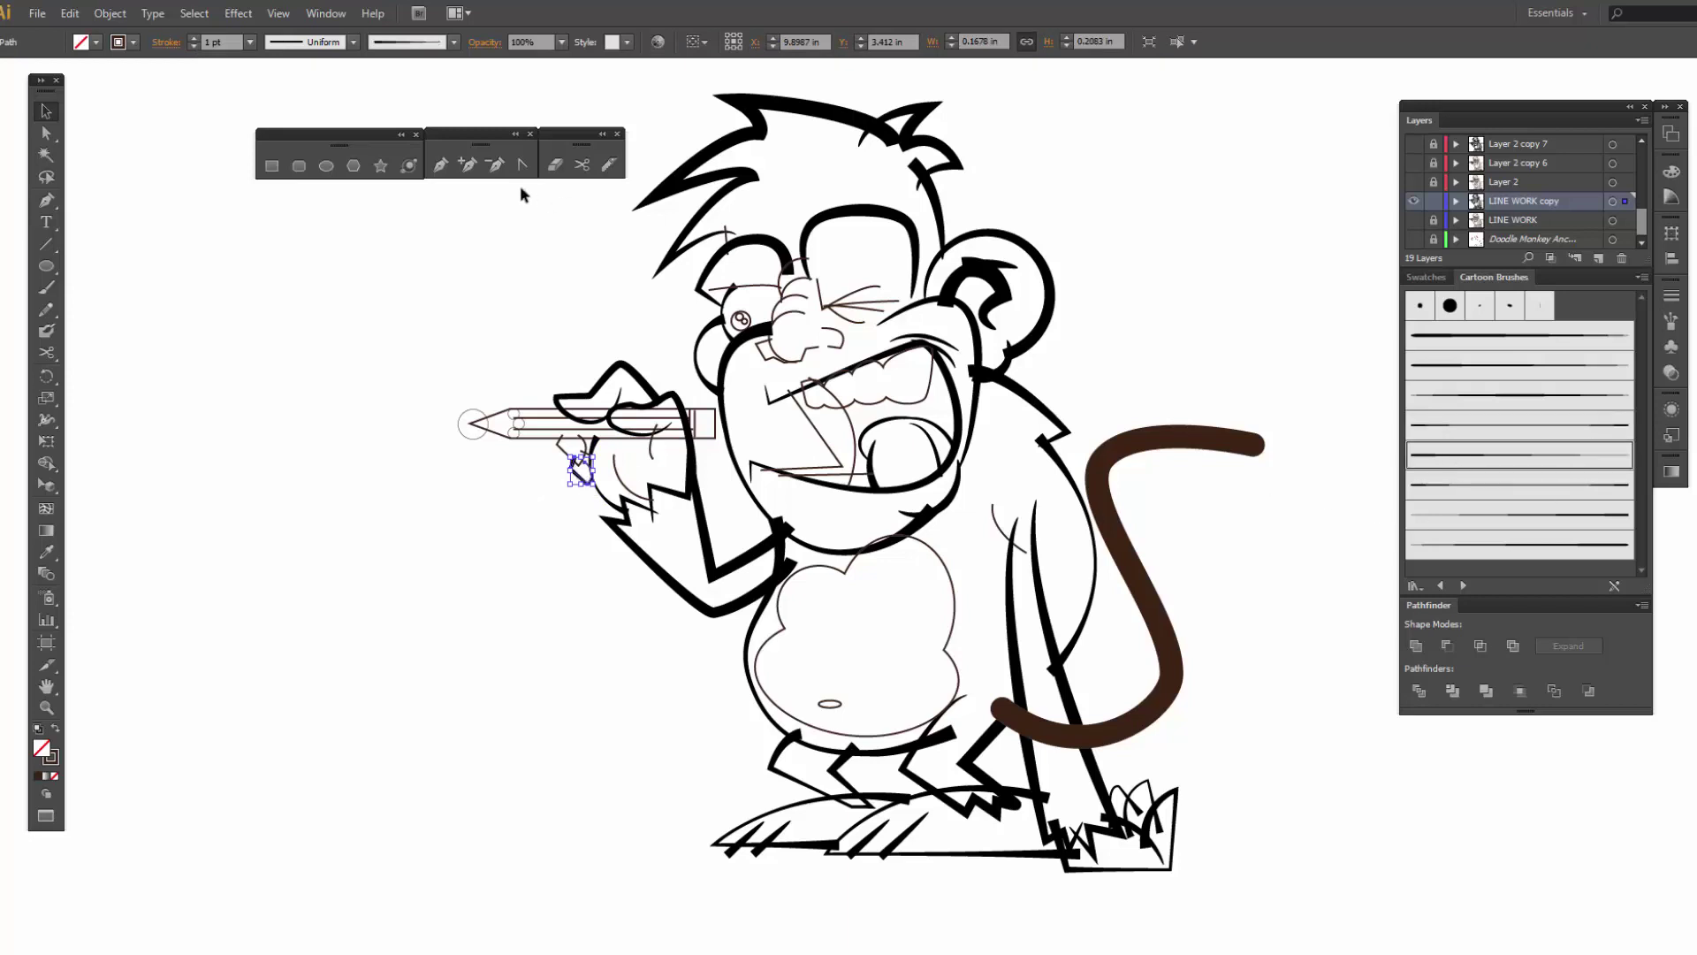
left_click(511, 509)
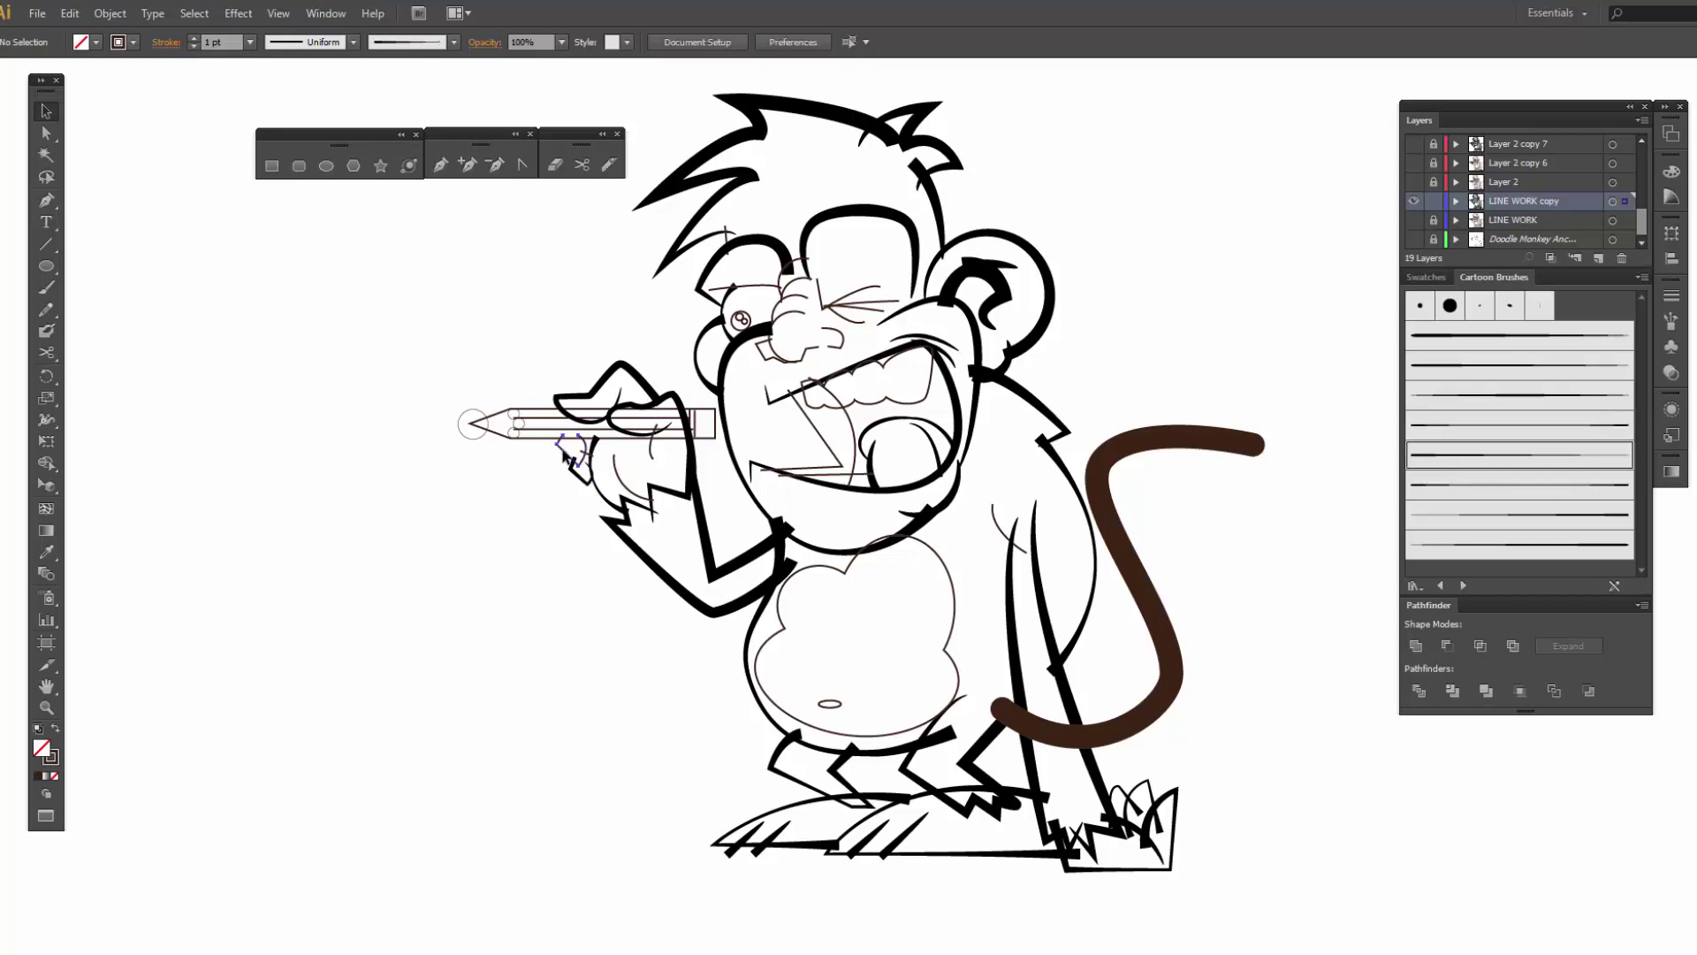
left_click(565, 455)
left_click(1219, 475)
- Apply Art Brush 3 to the belly patch outline with a 2 pt stroke
left_click(955, 623)
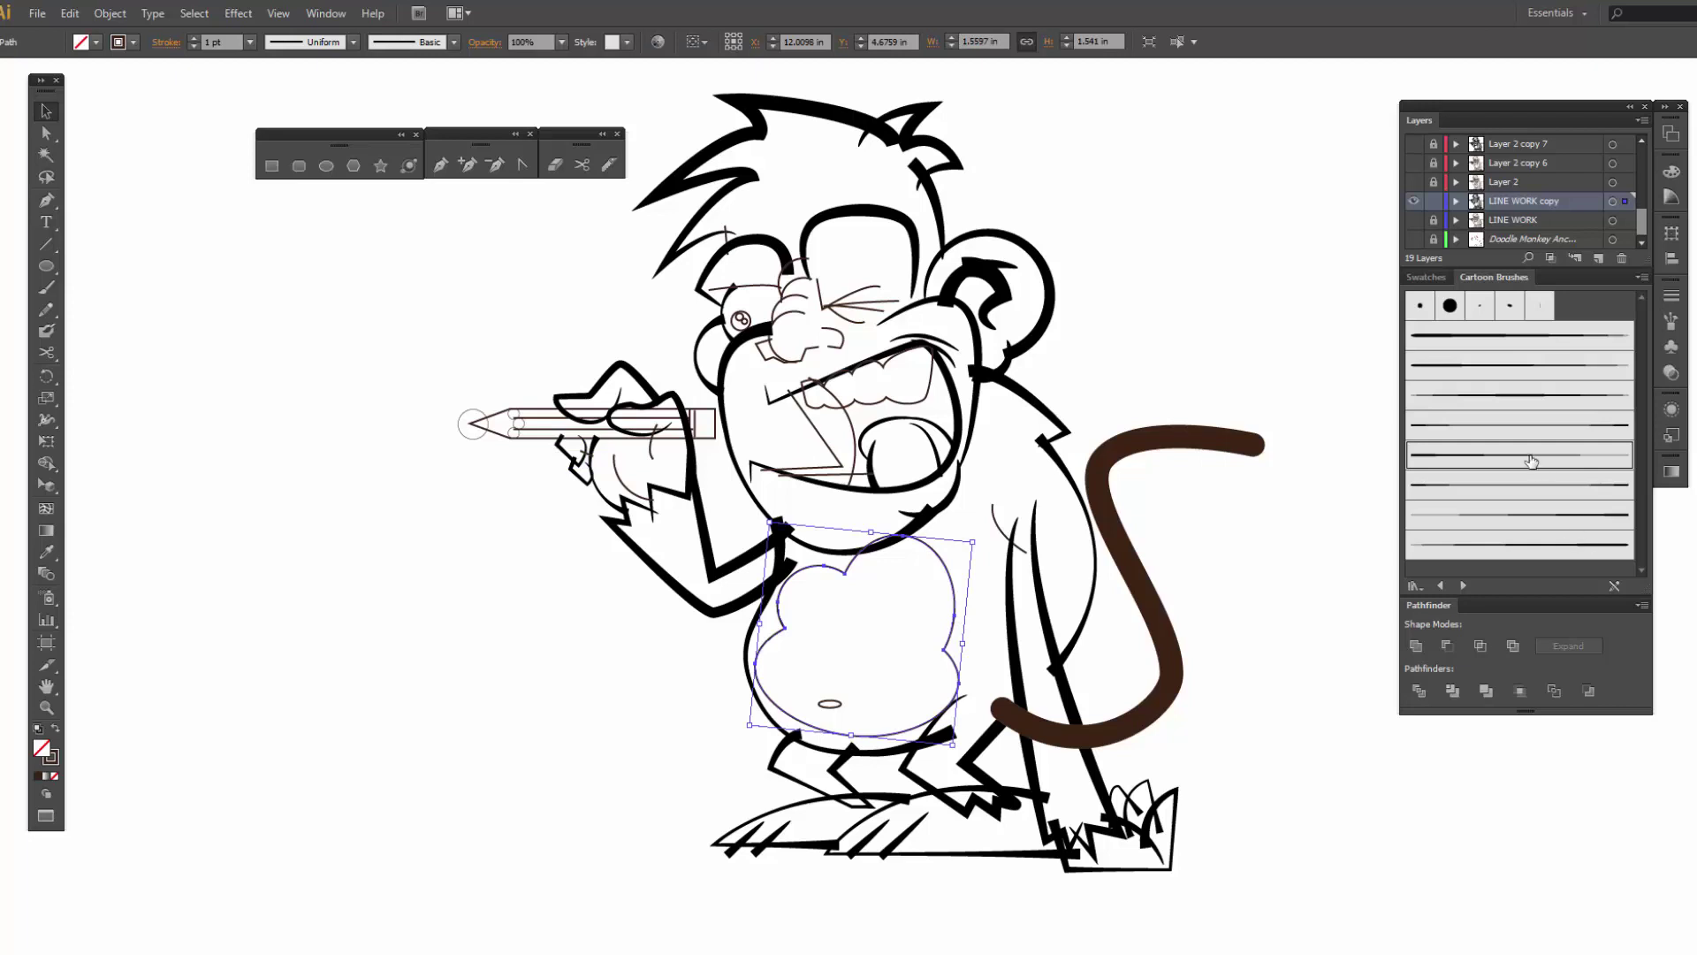
left_click(1509, 397)
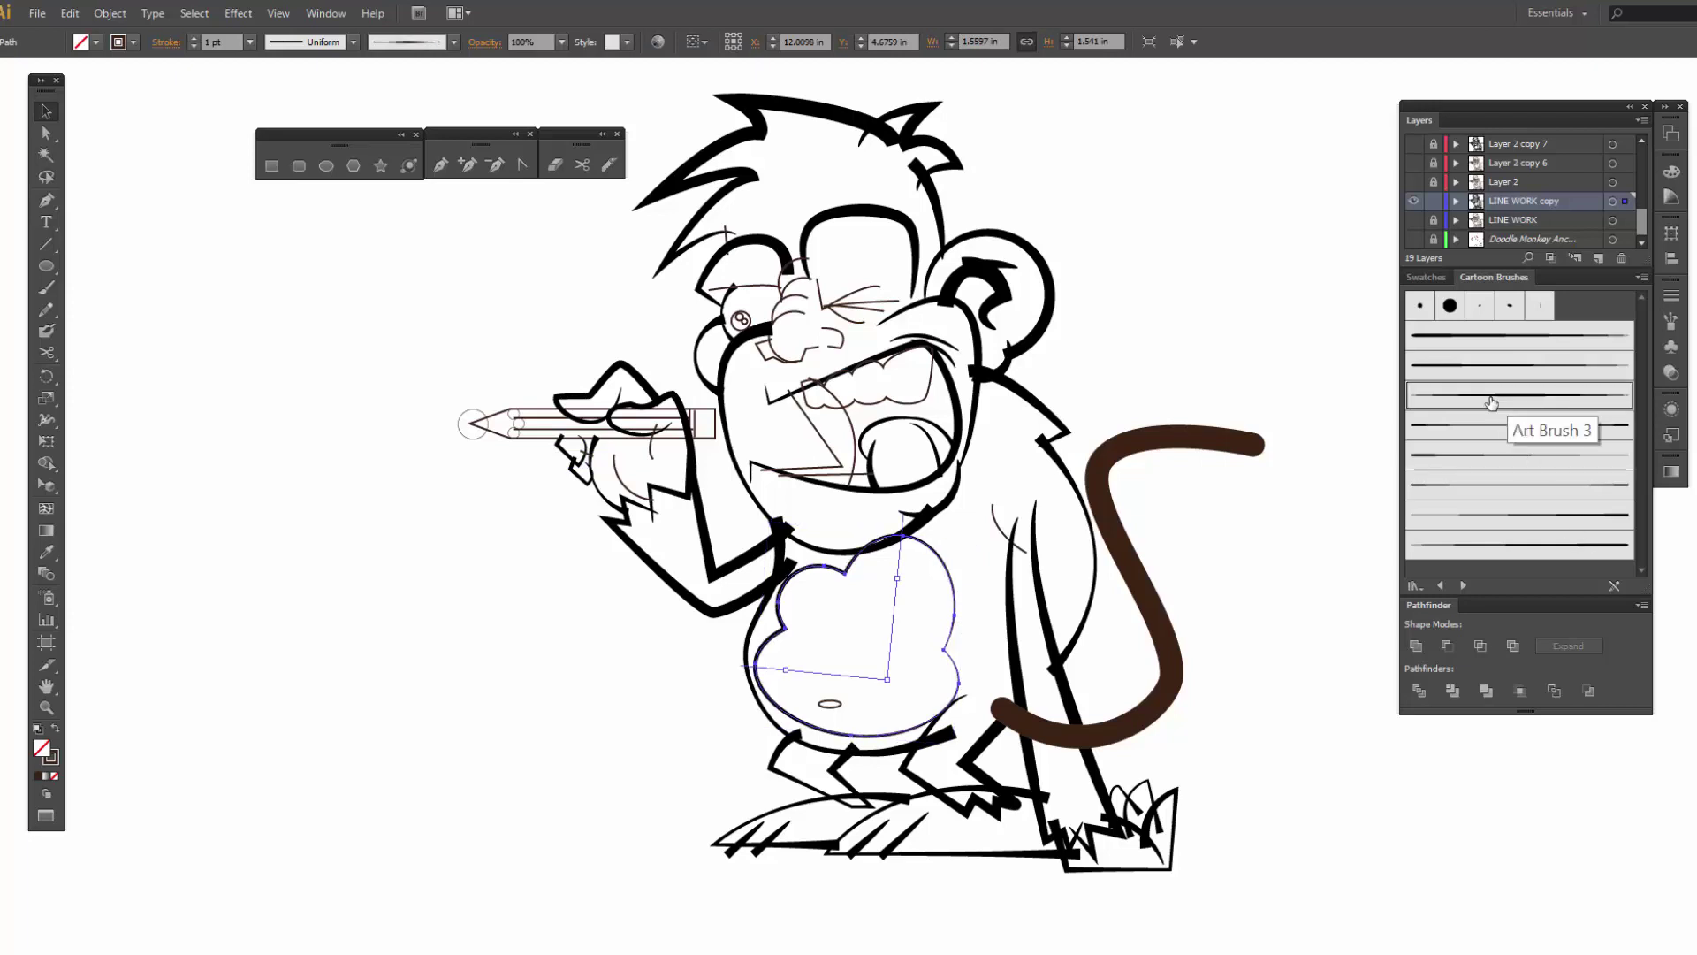
left_click(193, 38)
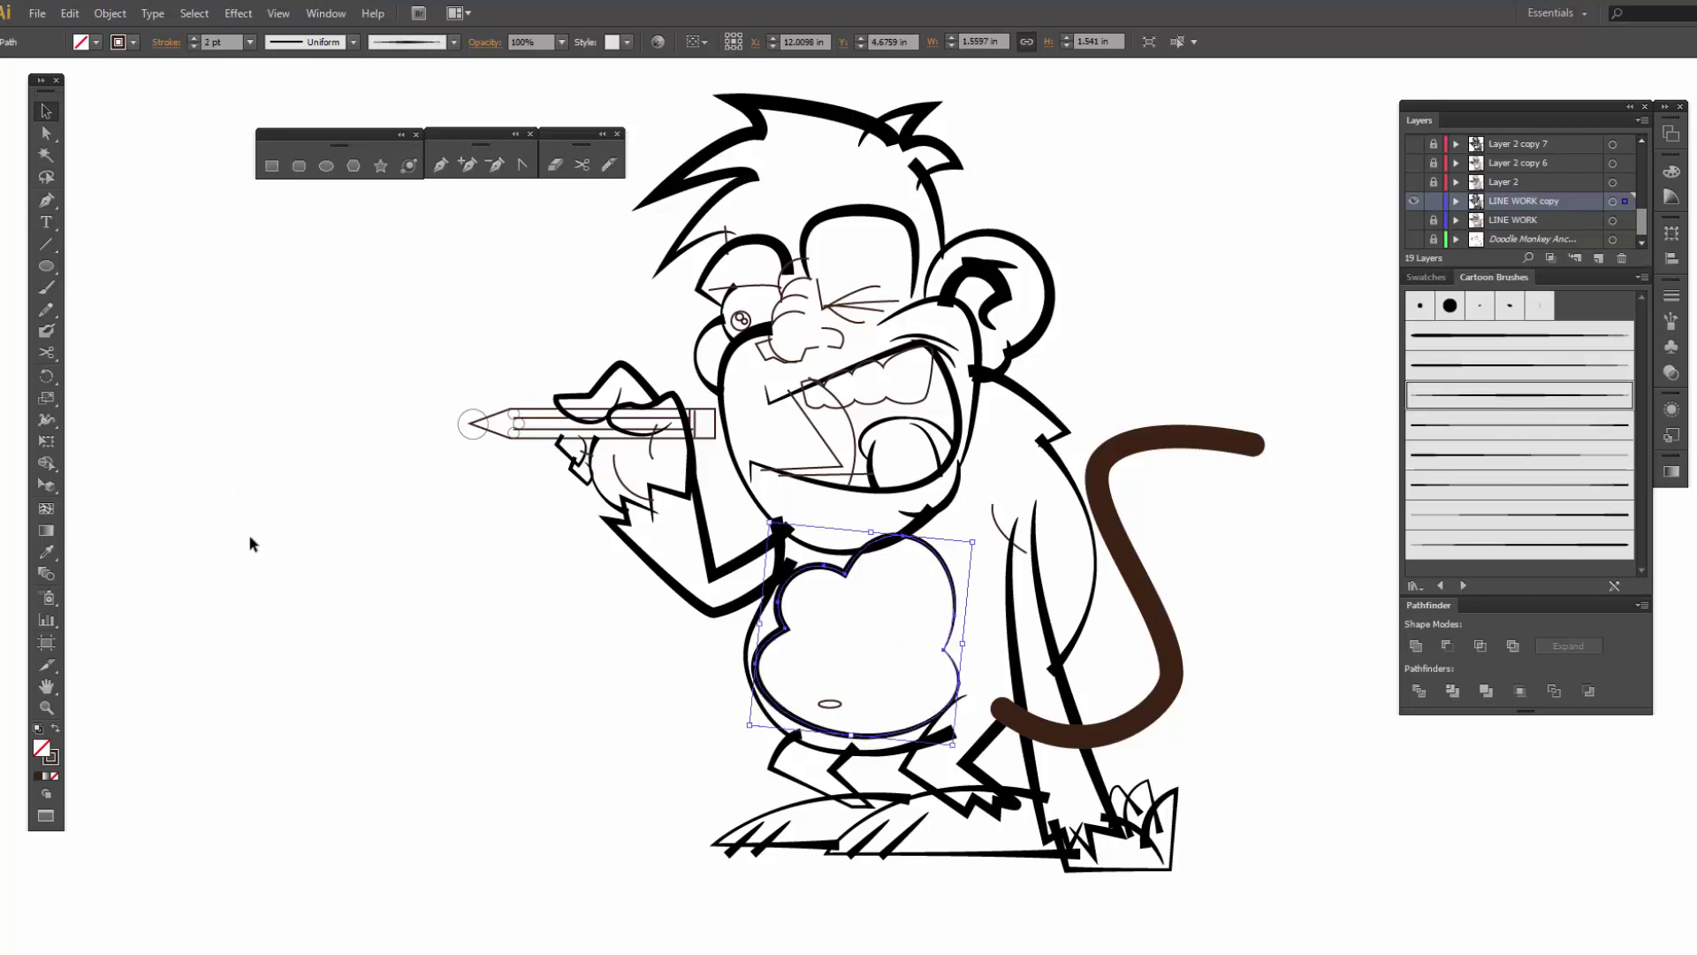
left_click(308, 621)
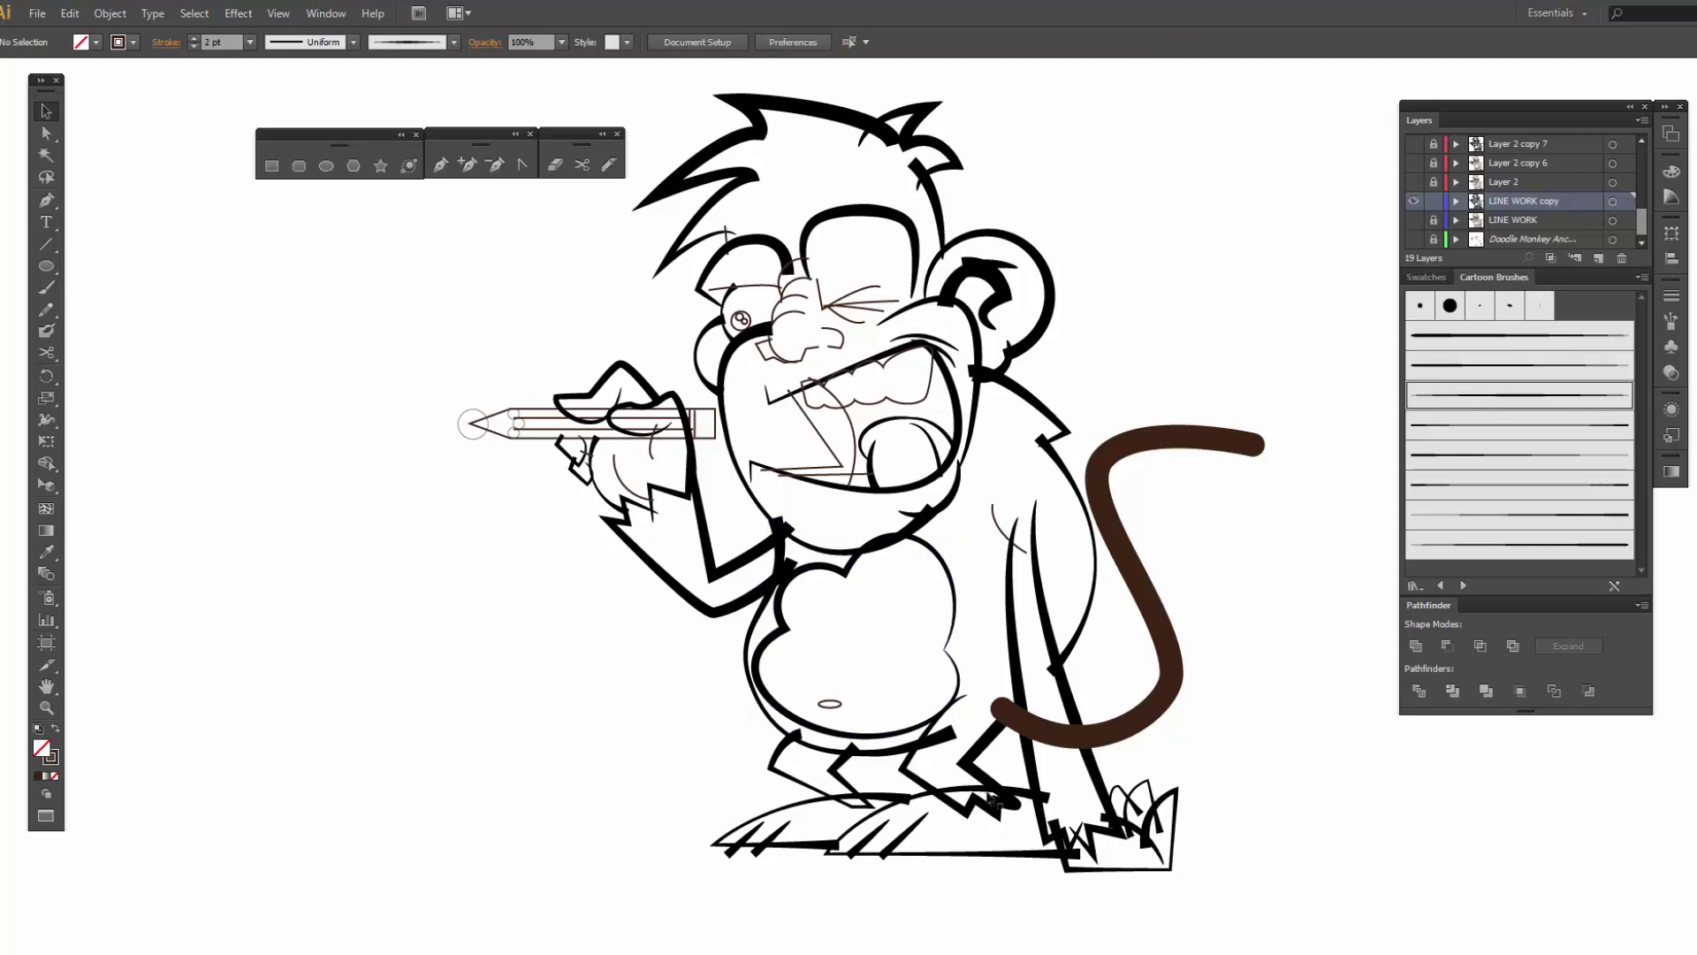
- Apply the seventh art brush to the short curved line at the top of the arm resting on the ground
left_click(996, 516)
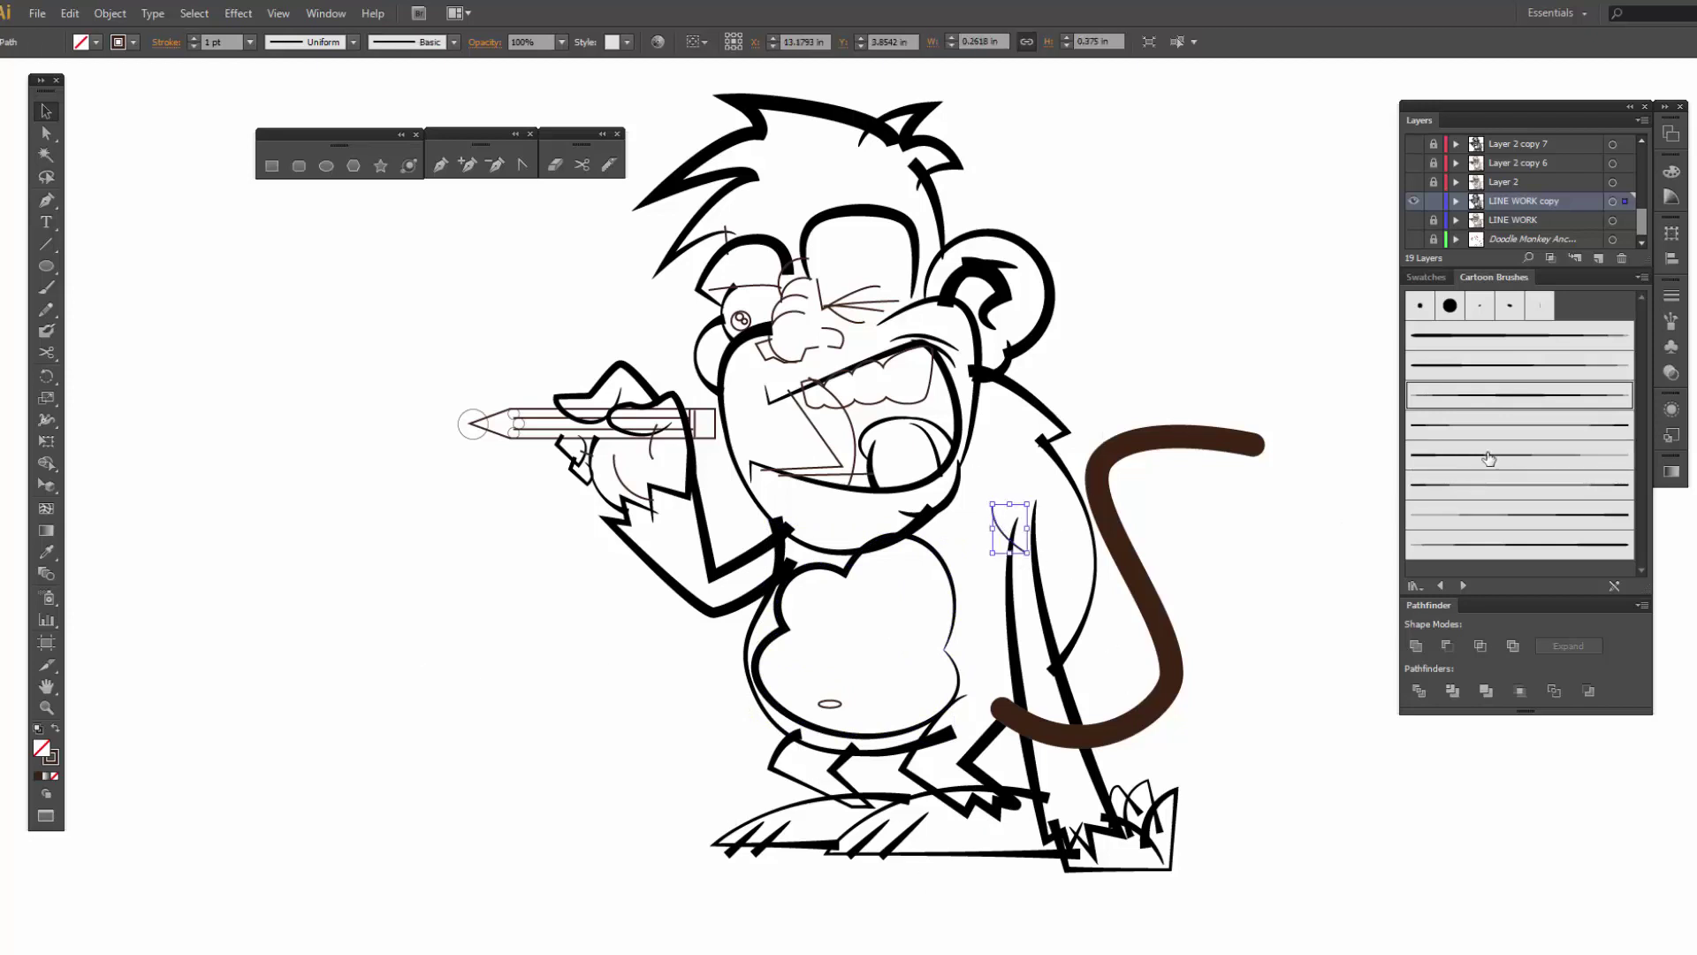
left_click(1475, 457)
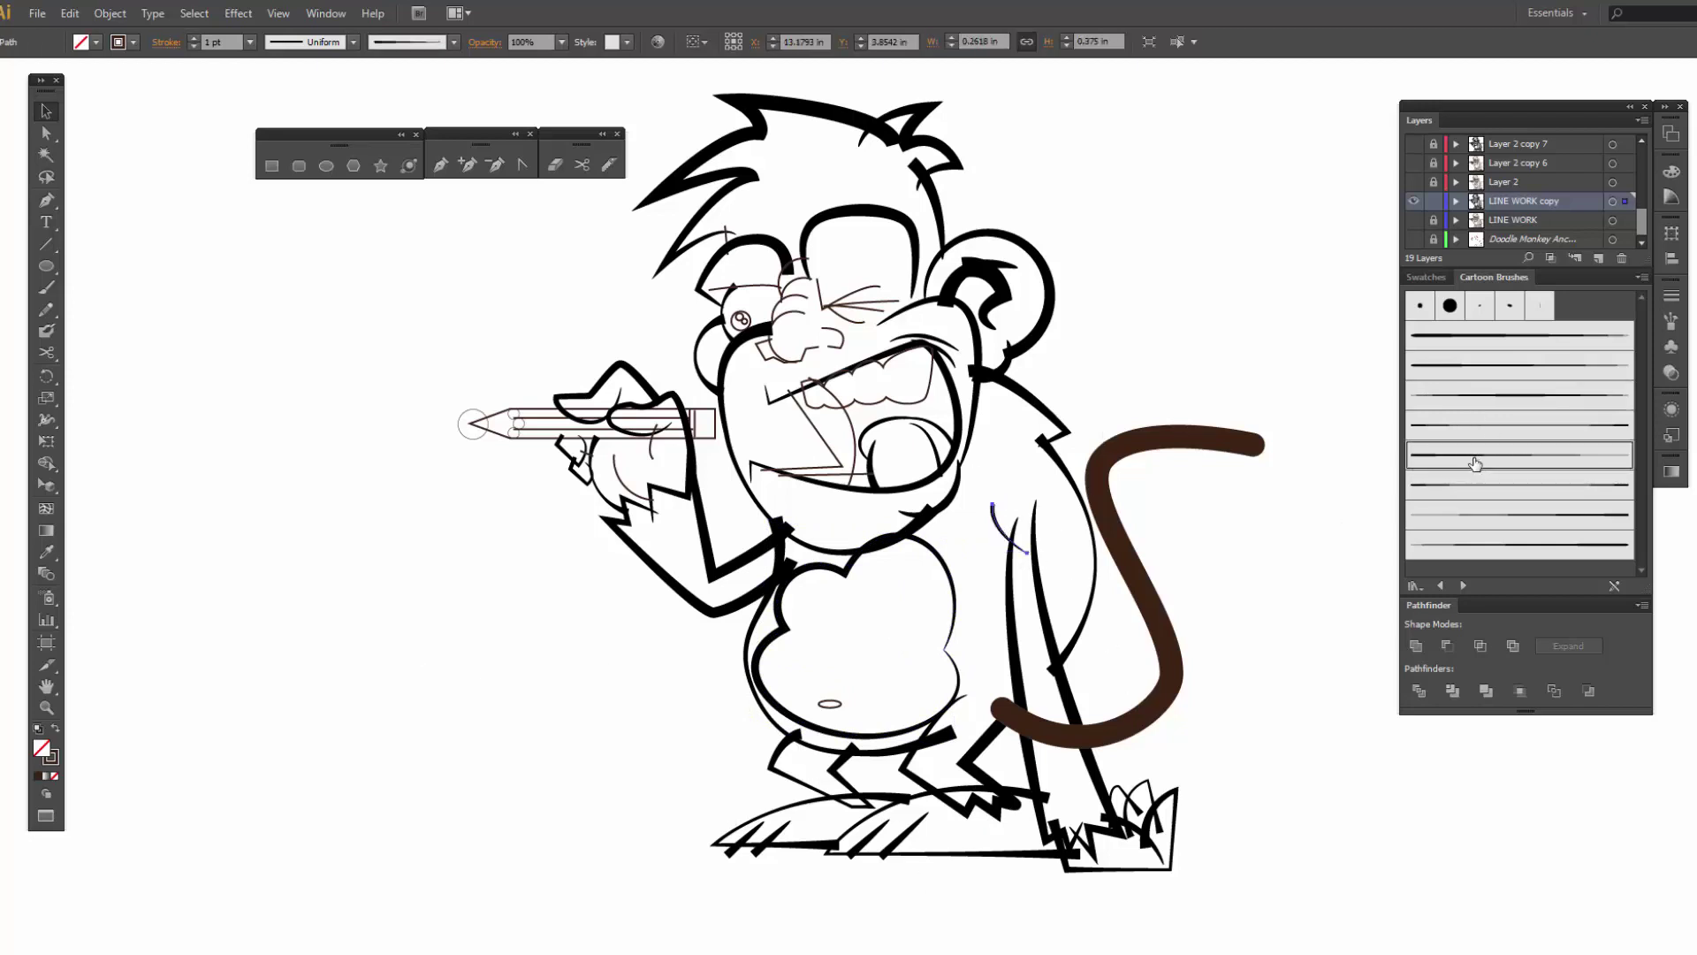
left_click(1551, 518)
left_click(1326, 582)
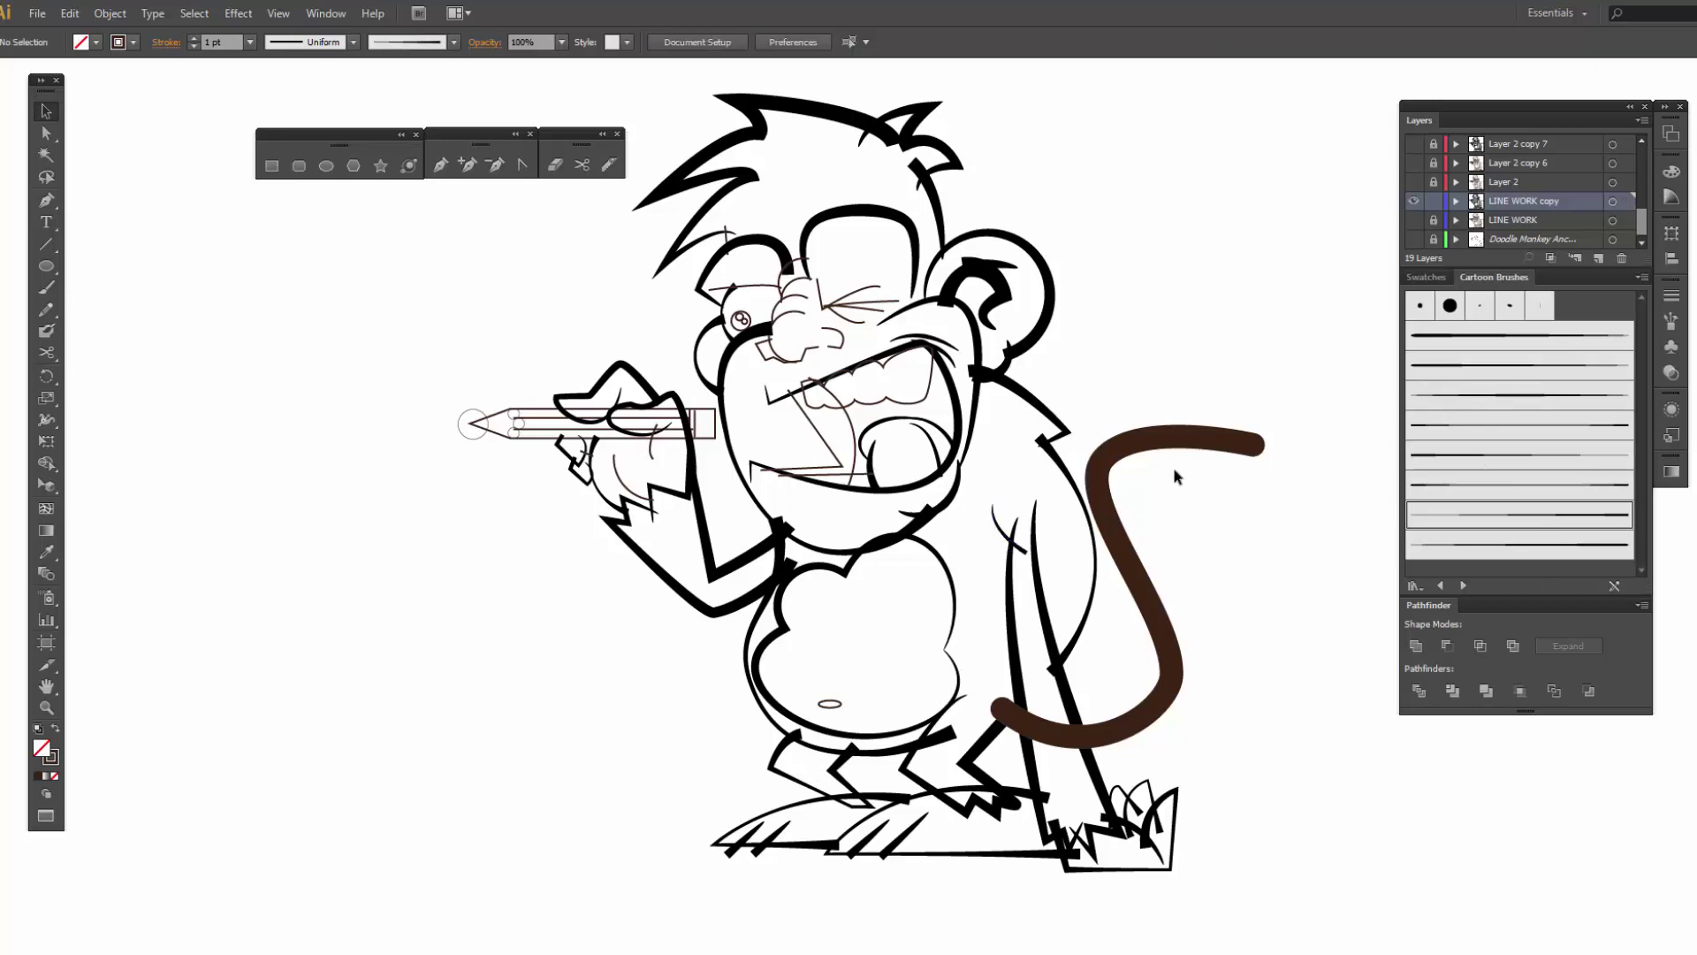
- Expand the stroke of the thick brown tail path into an outlined shape
left_click(1163, 643)
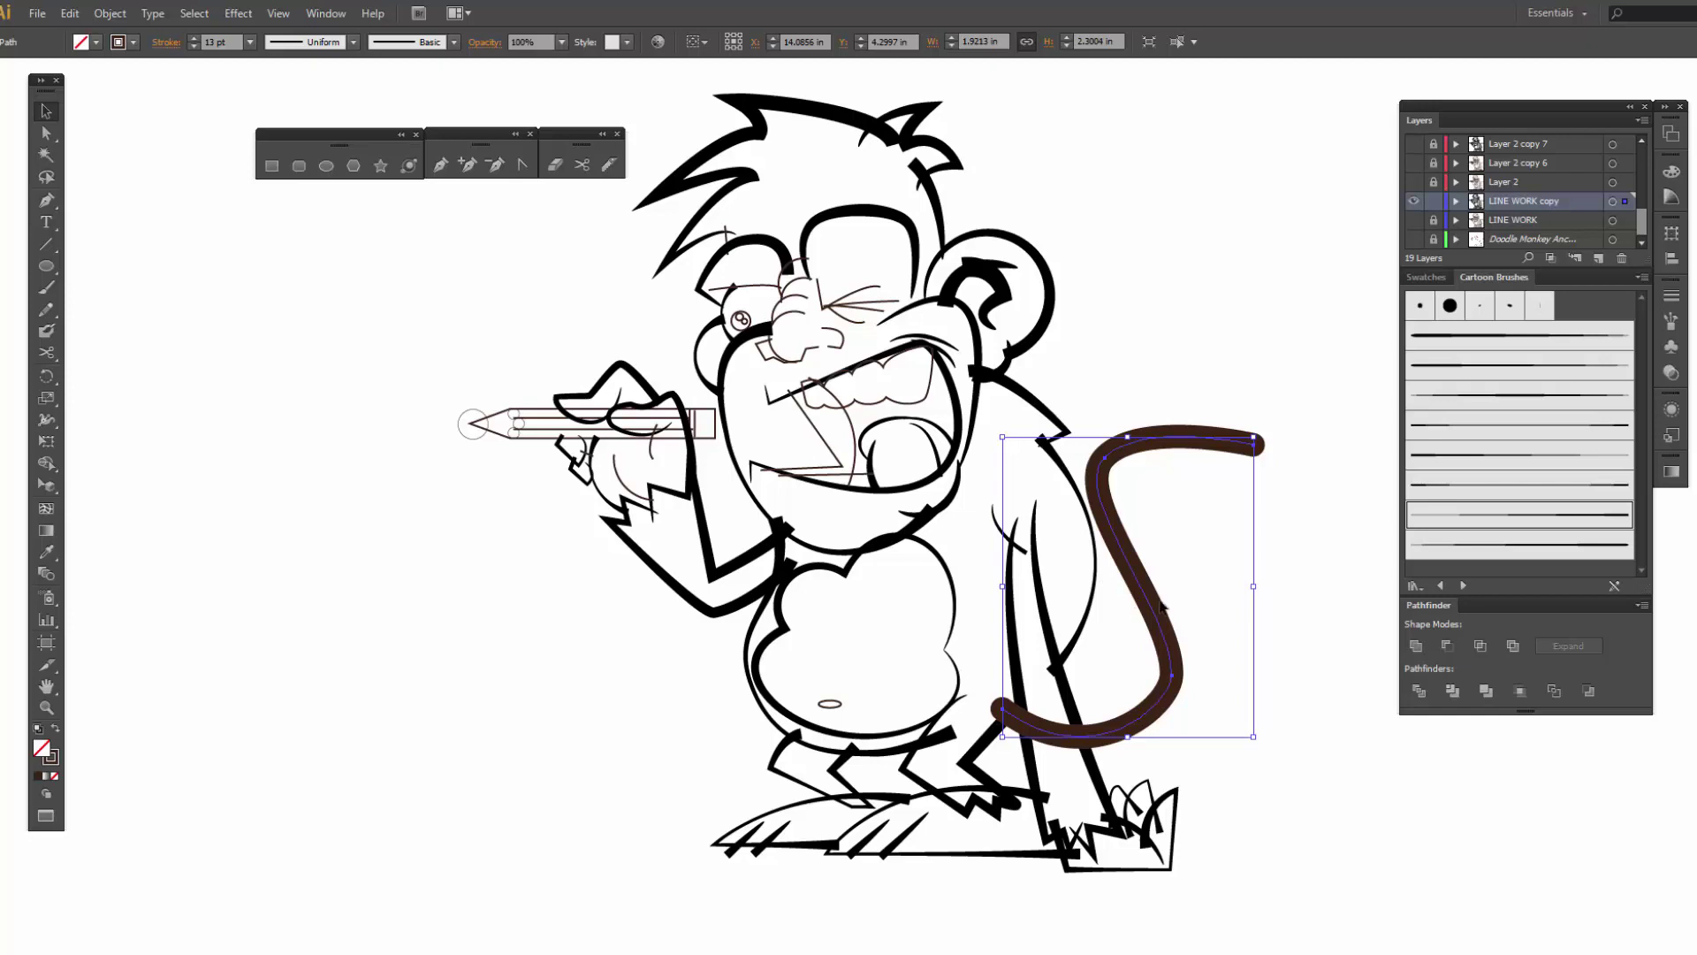
left_click(97, 44)
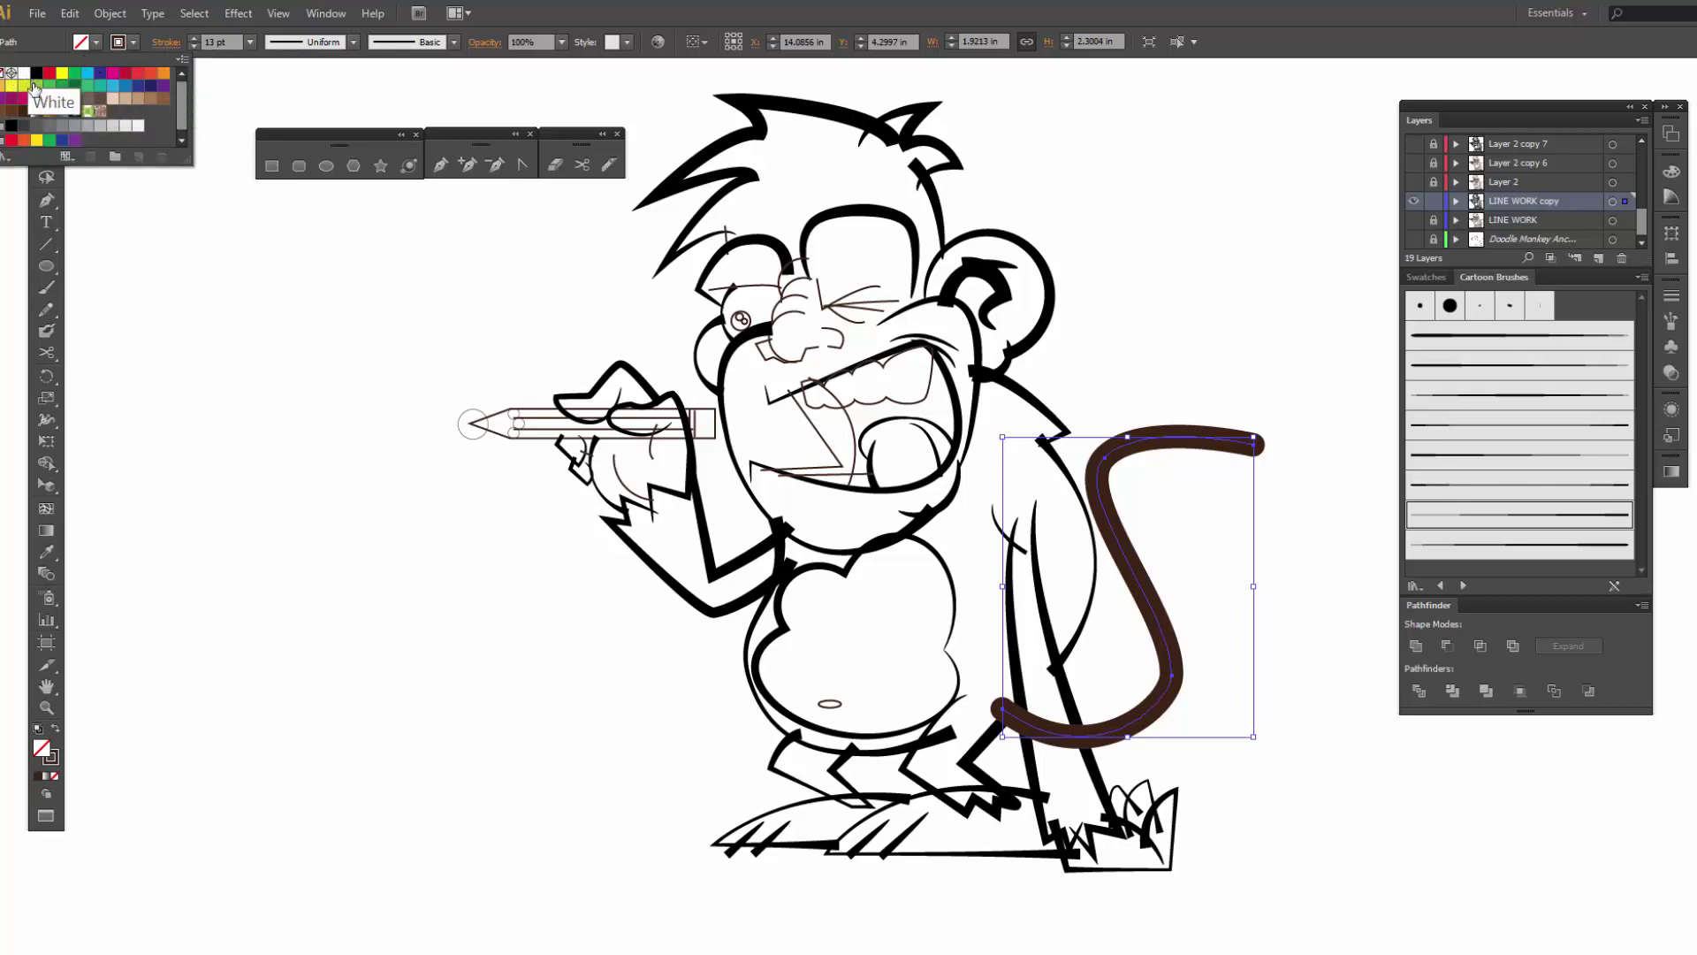
left_click(110, 13)
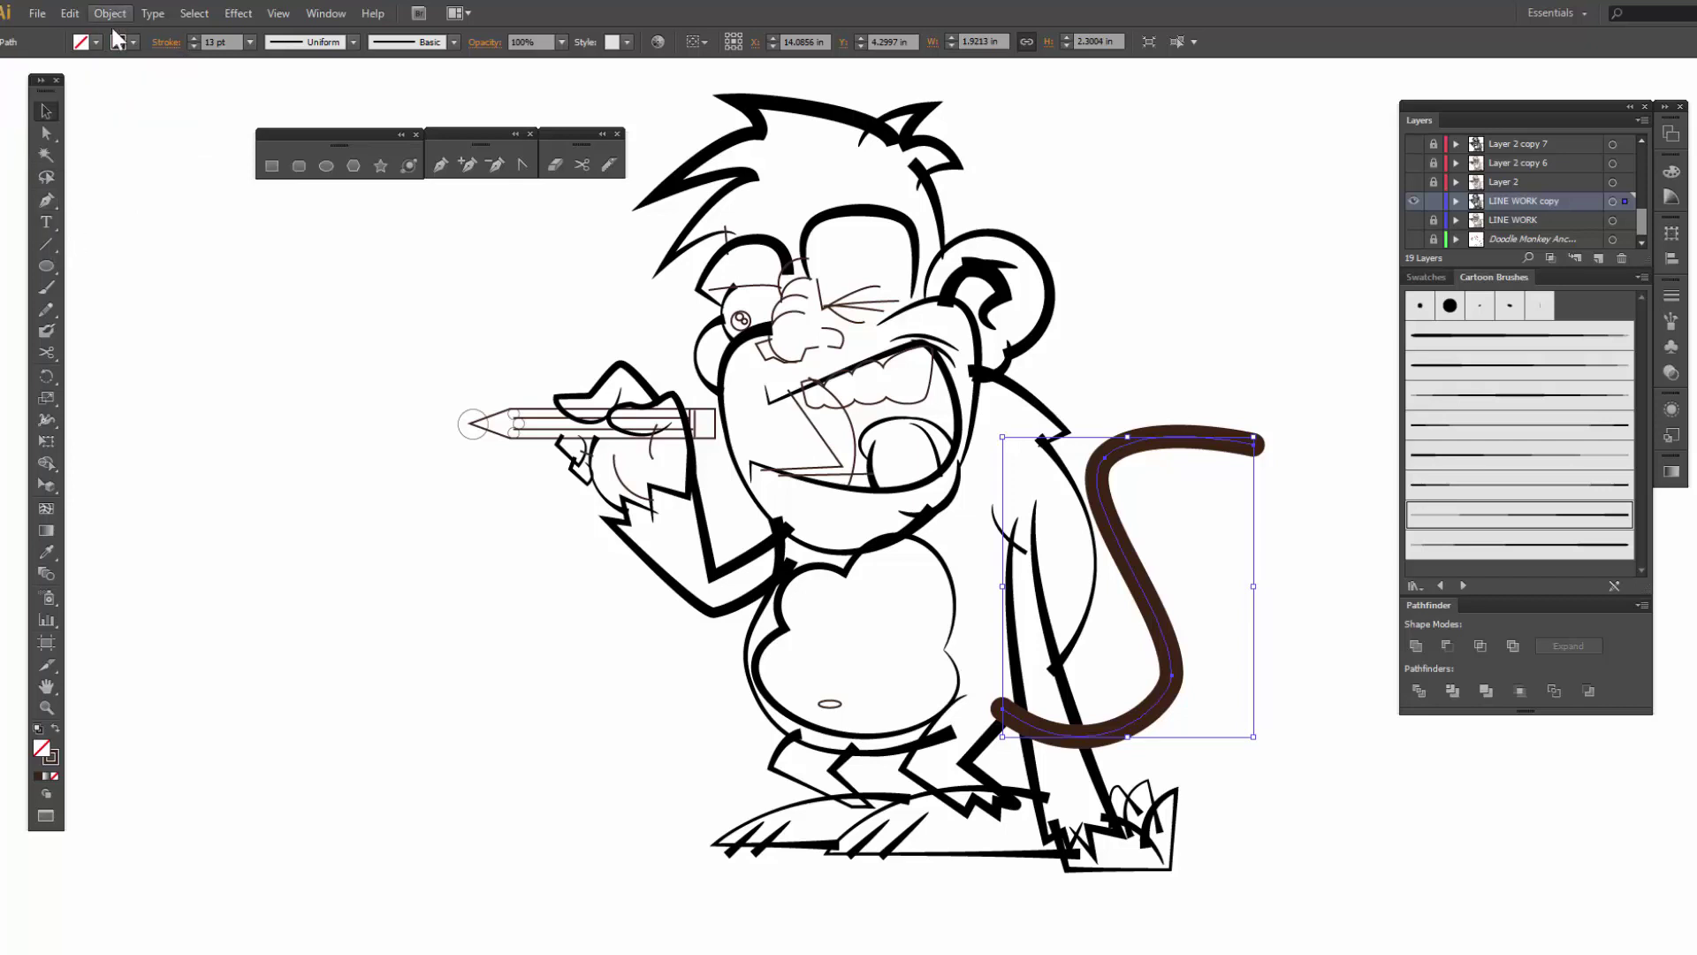
left_click(110, 14)
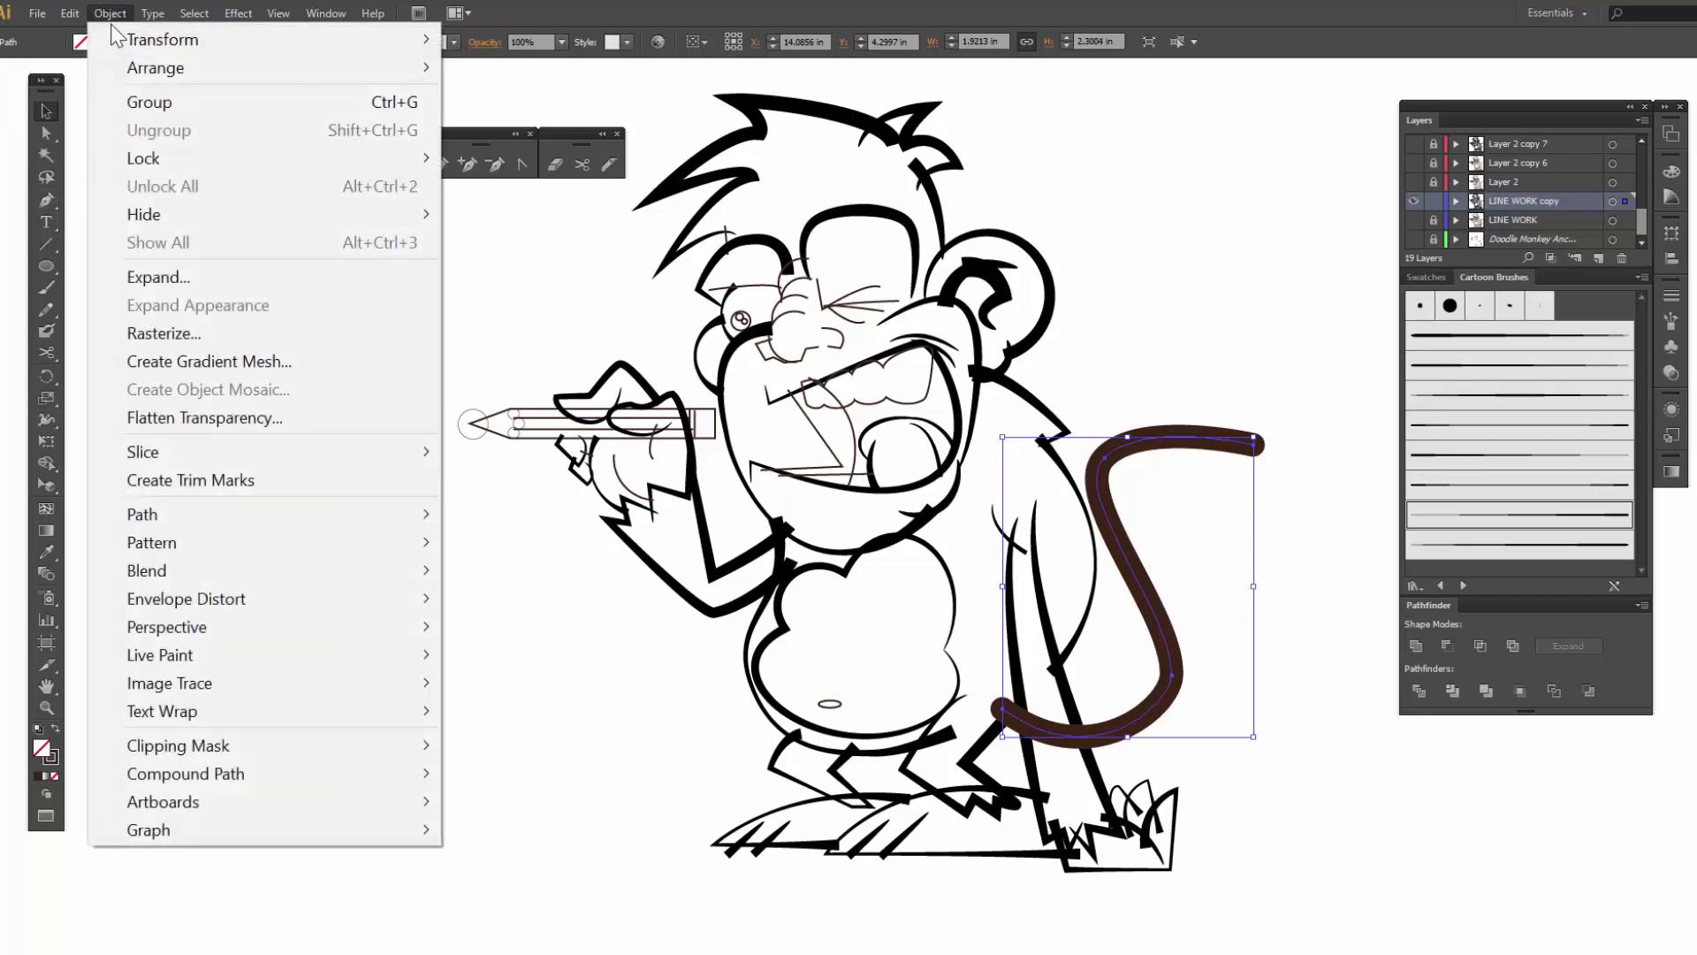
left_click(166, 275)
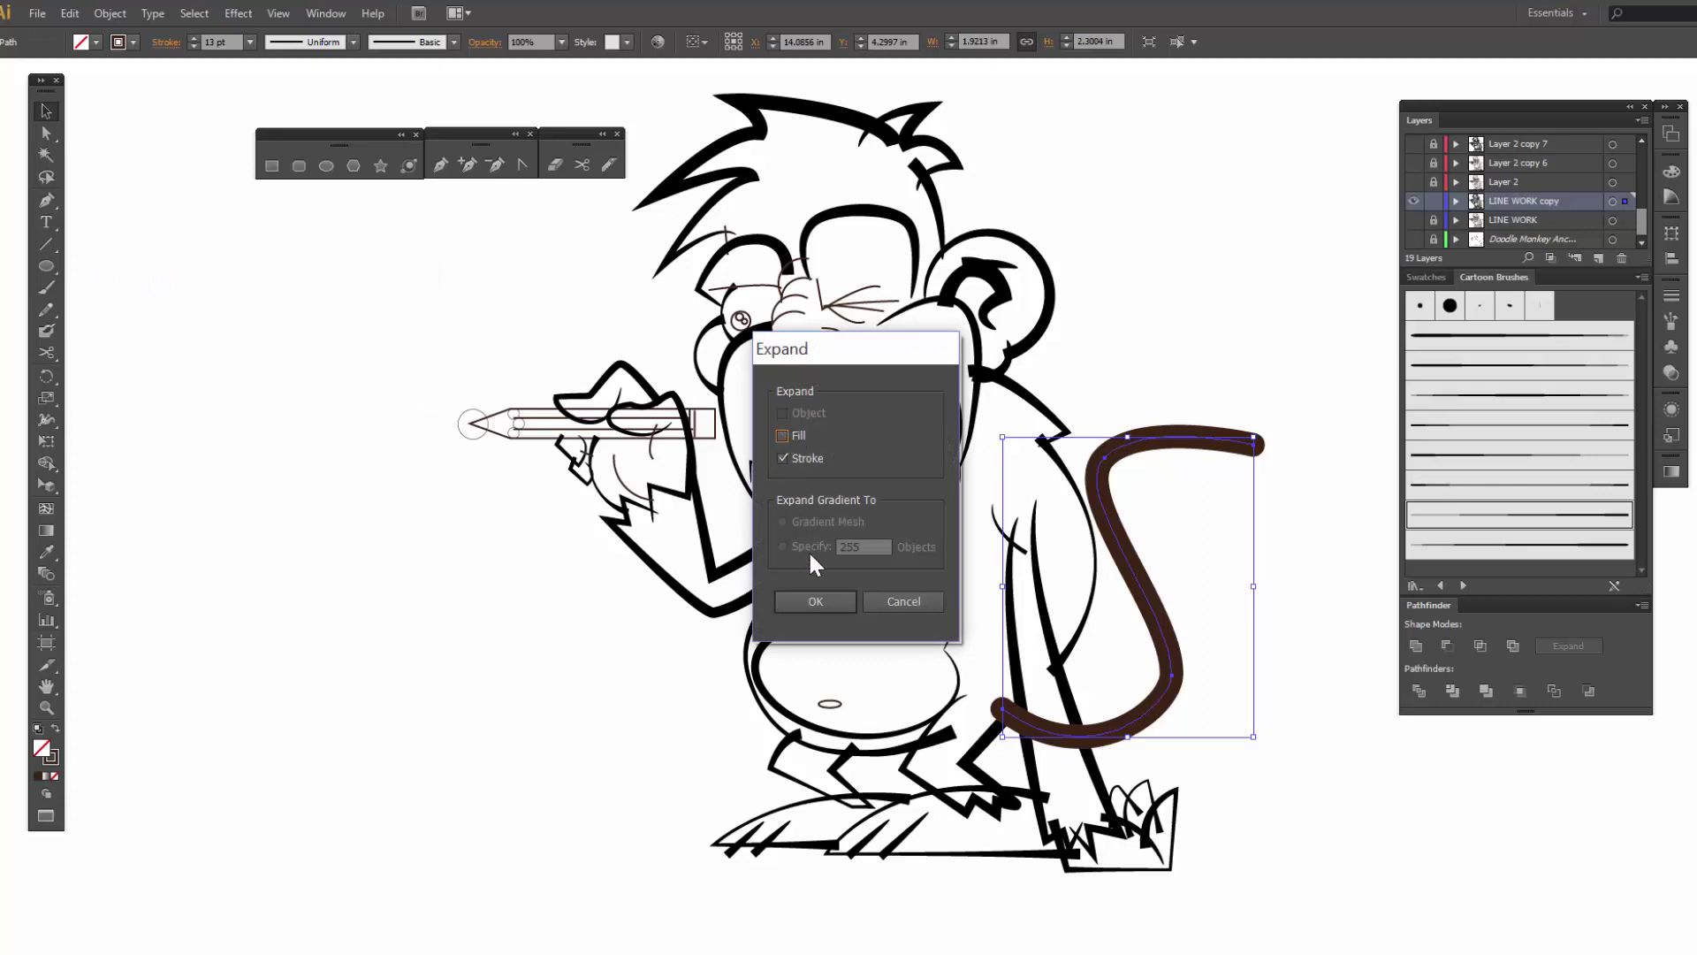
left_click(815, 601)
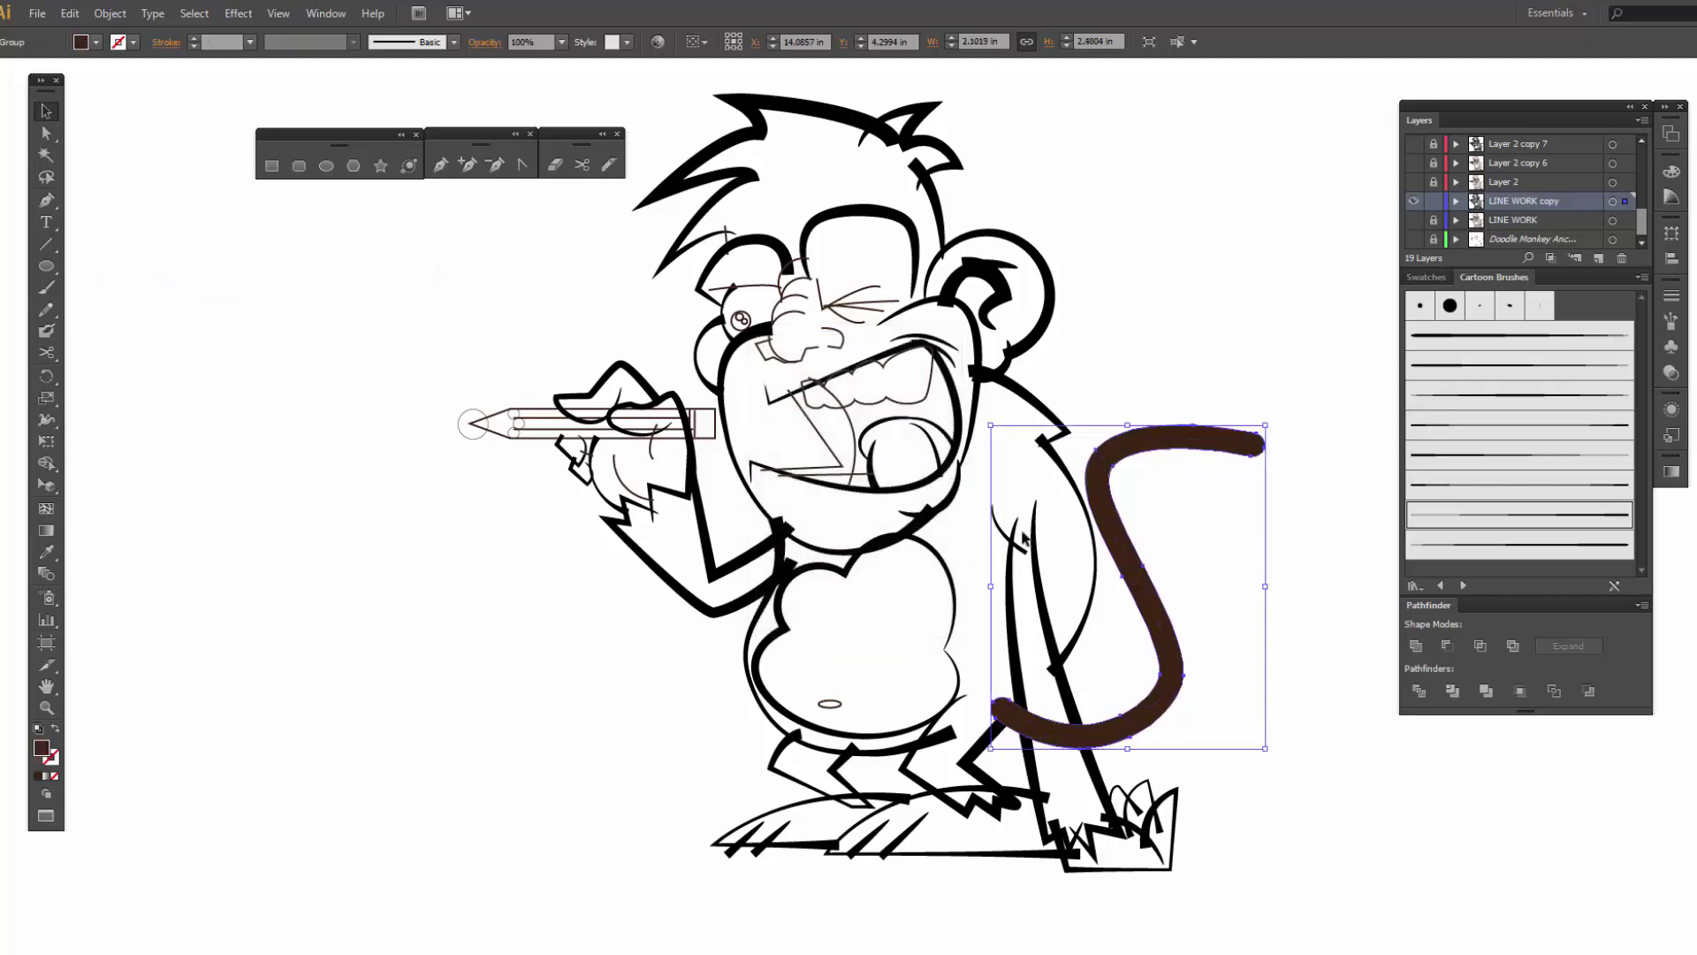
- Set the expanded tail's fill to none and its stroke color to black
left_click(81, 42)
left_click(11, 74)
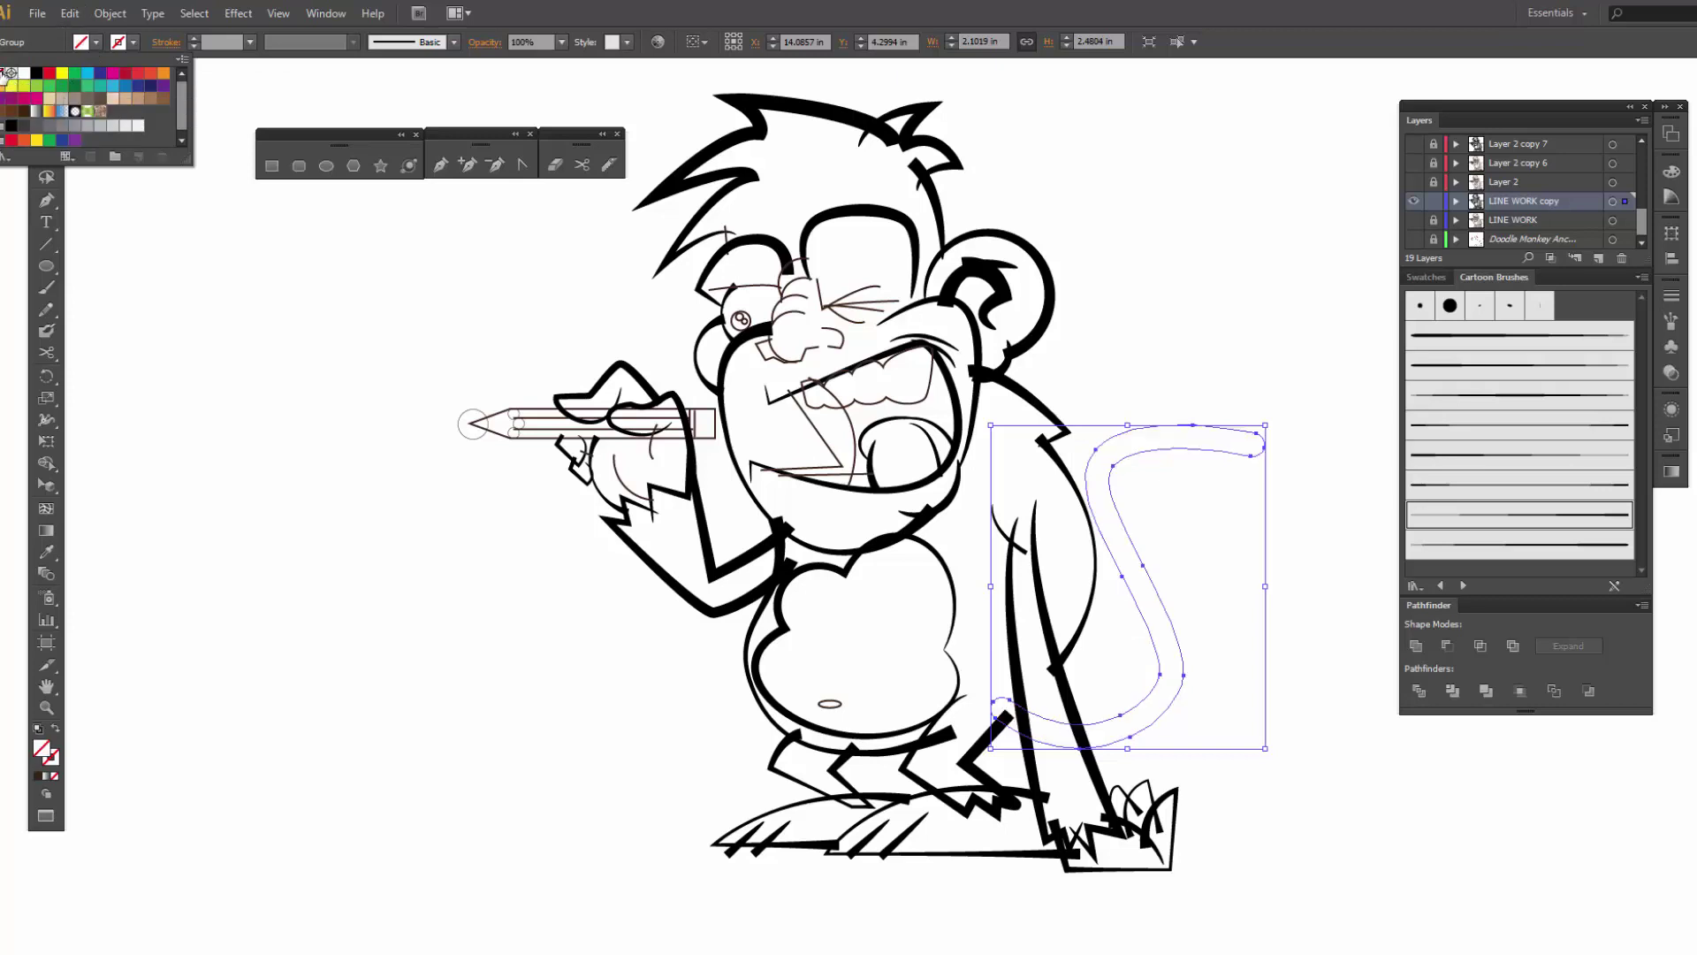
left_click(132, 43)
left_click(37, 73)
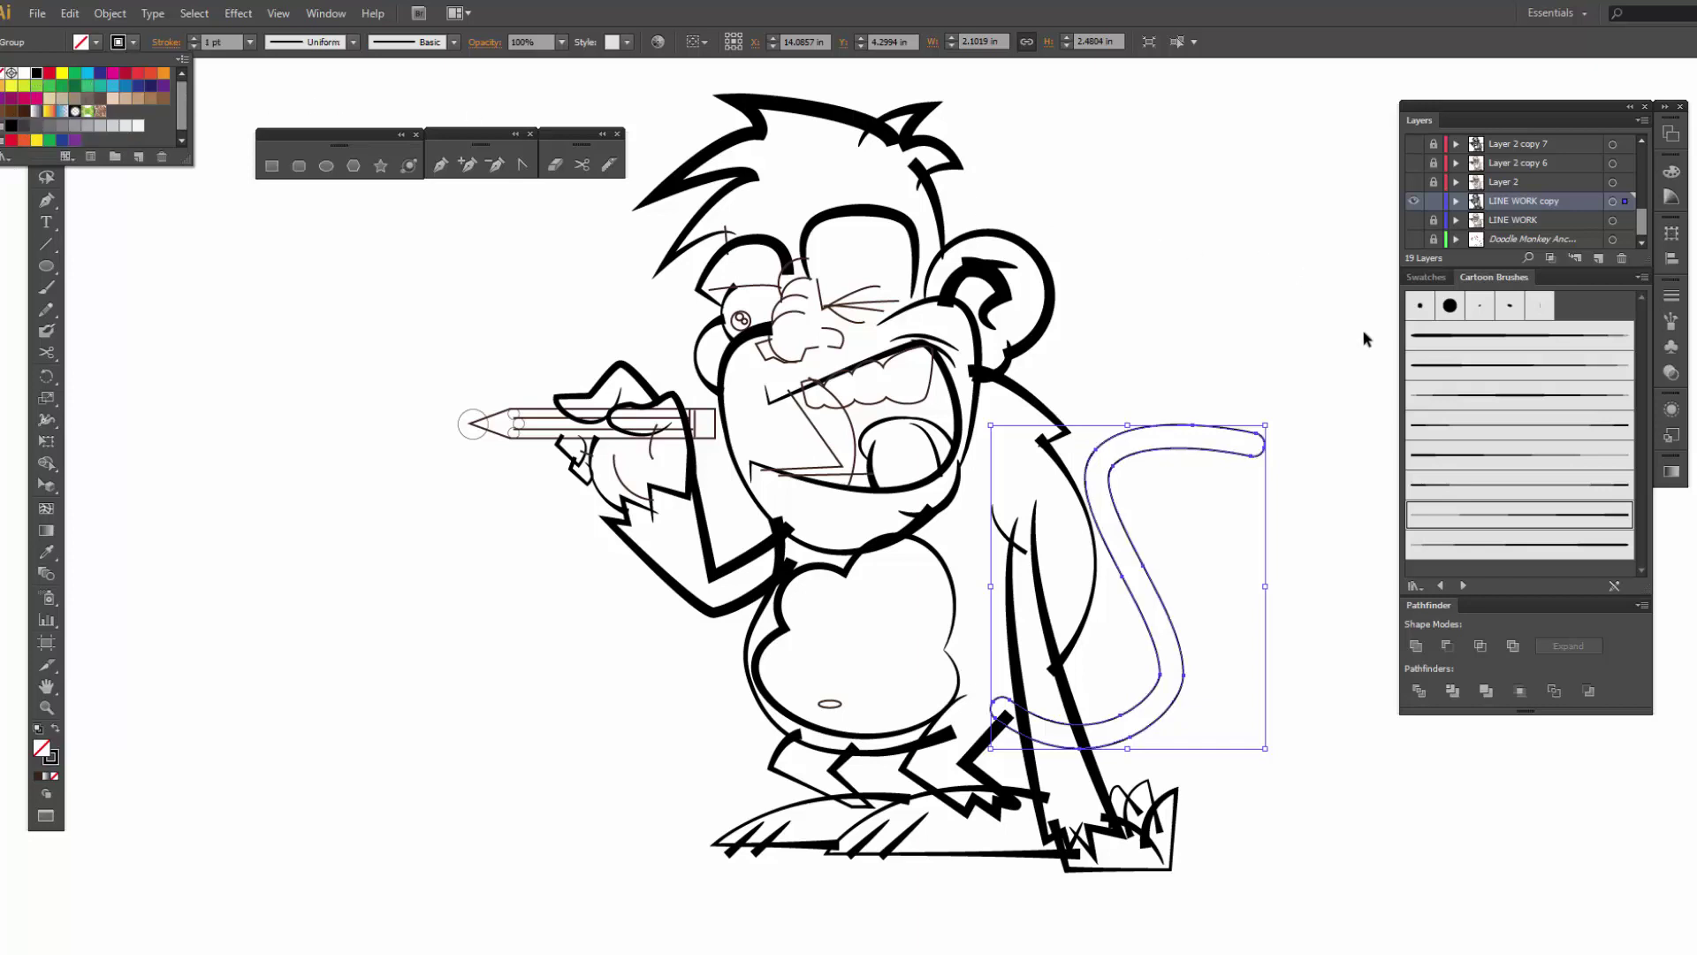
- Apply the fourth art brush to the tail outline with a 3 pt stroke
left_click(1513, 400)
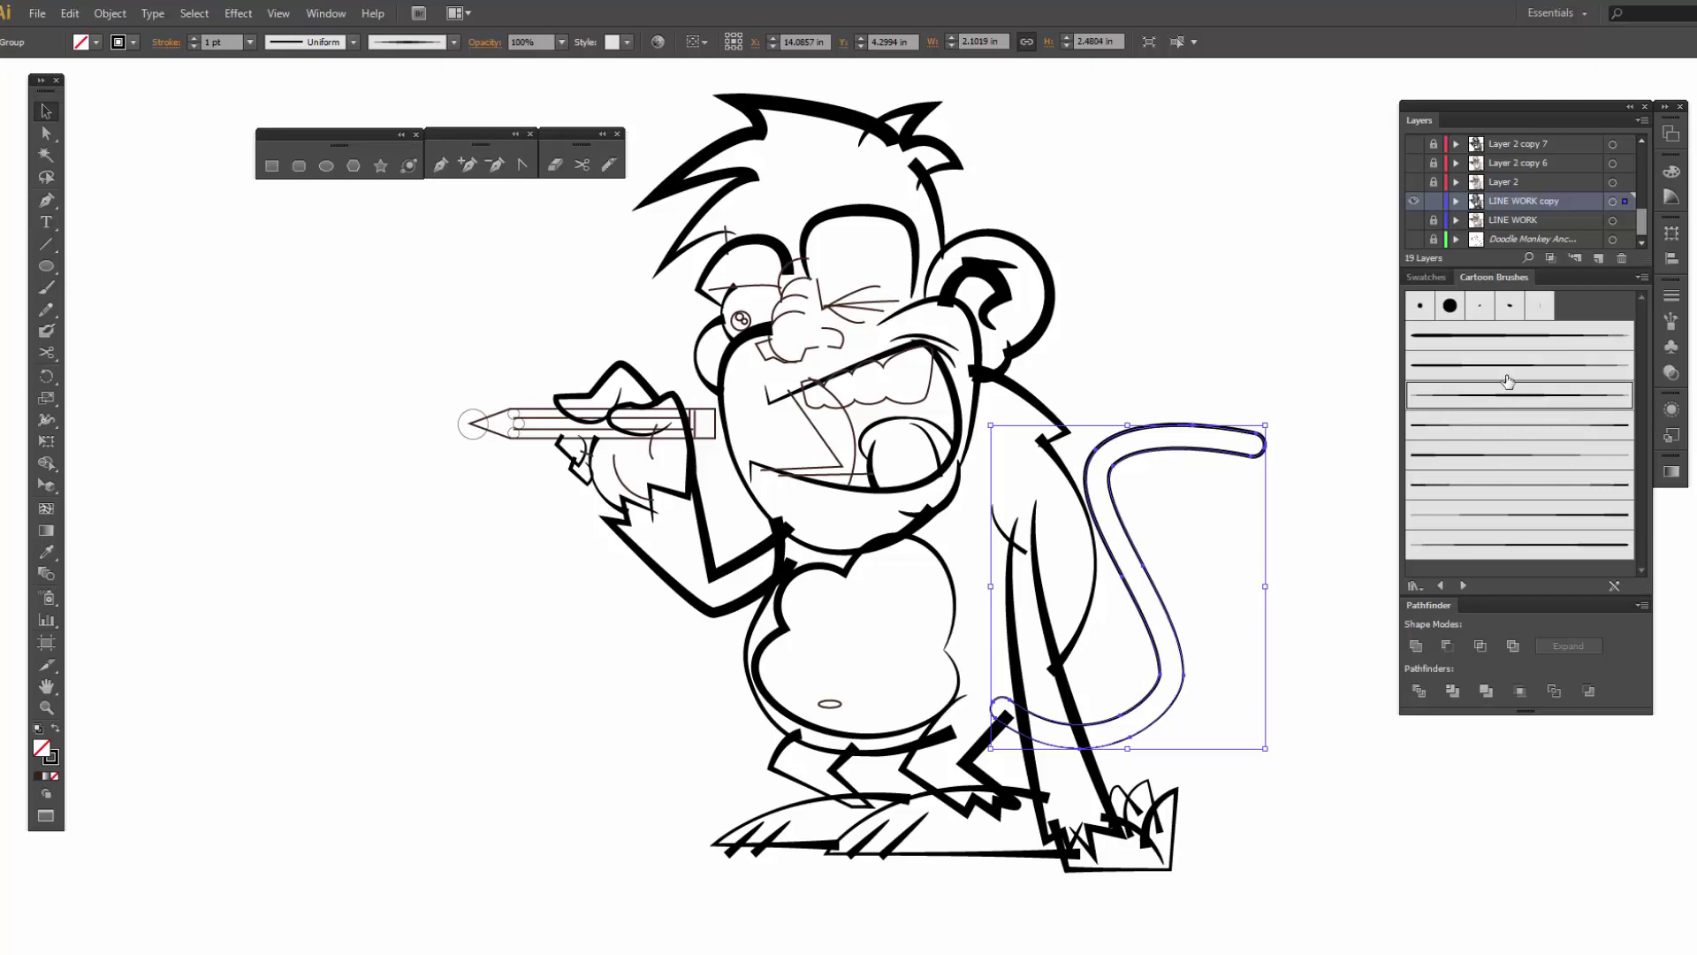
left_click(1492, 426)
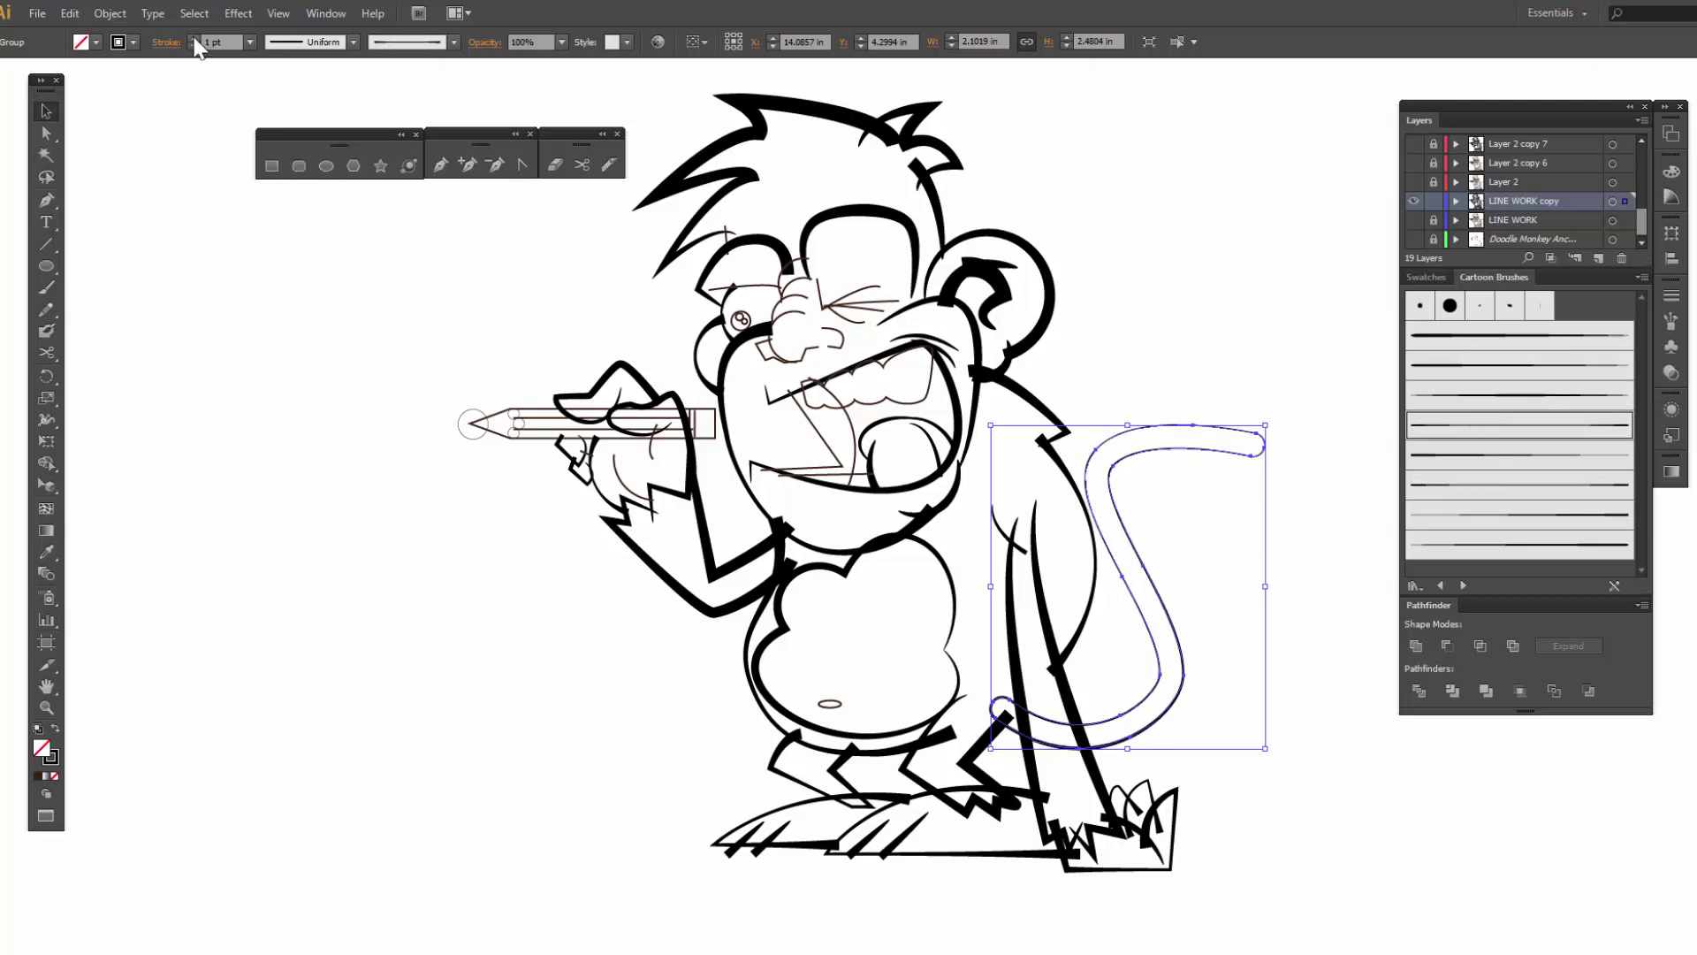
left_click(193, 38)
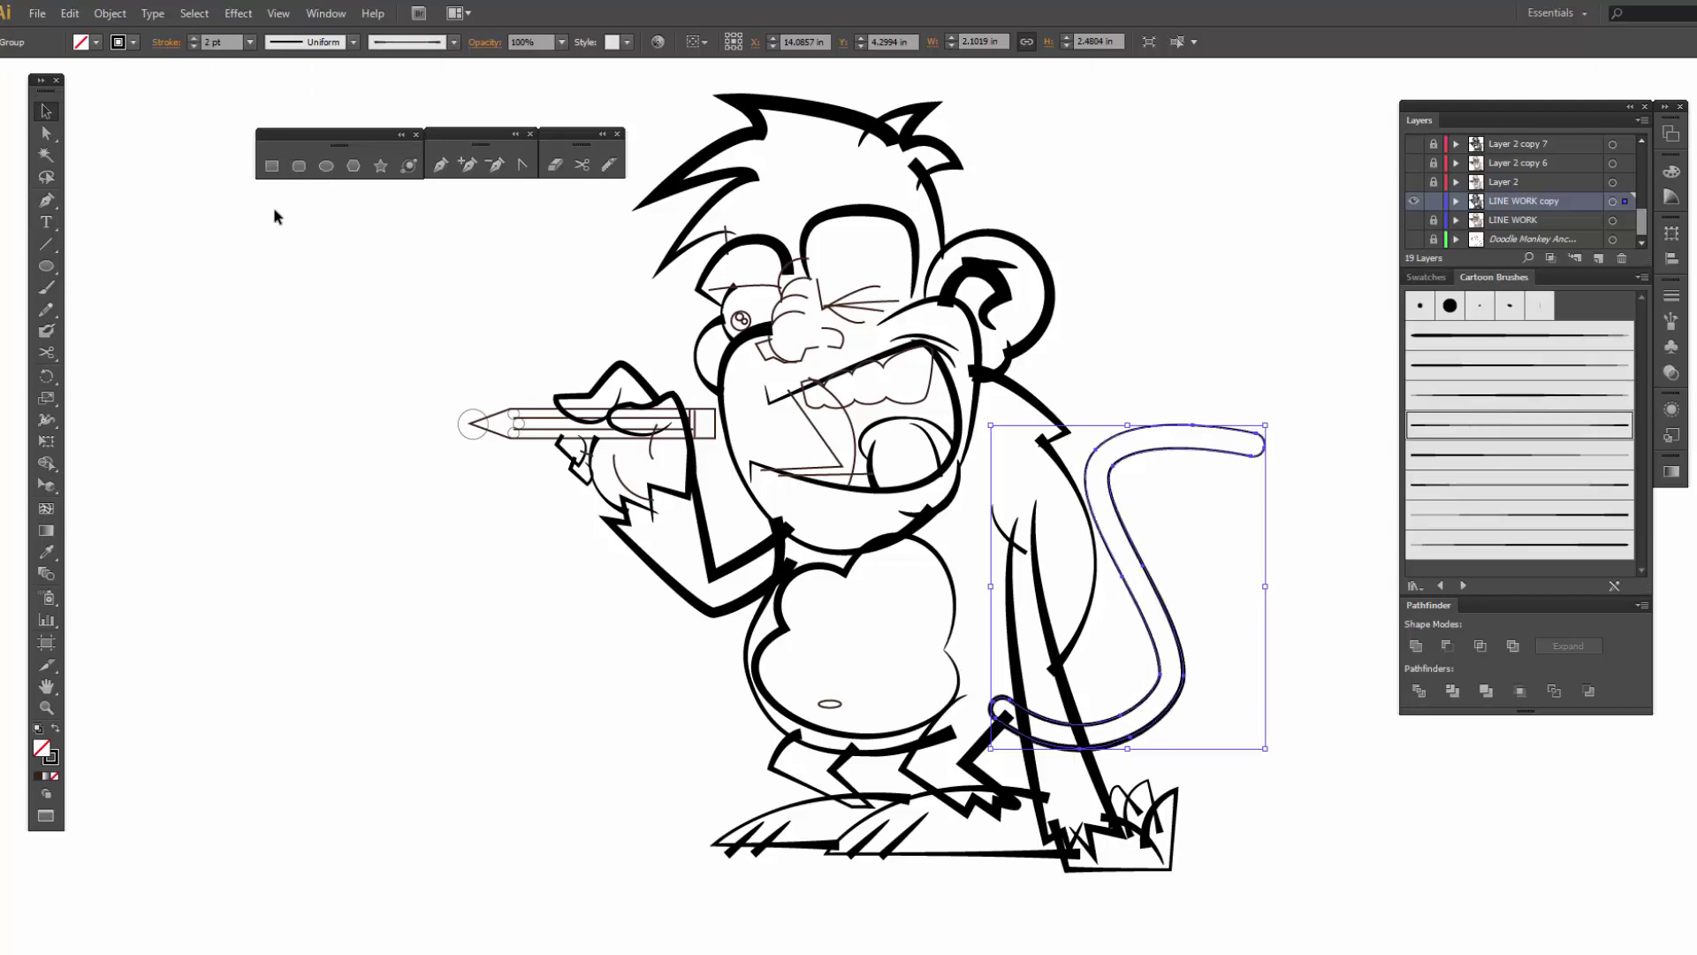
left_click(324, 524)
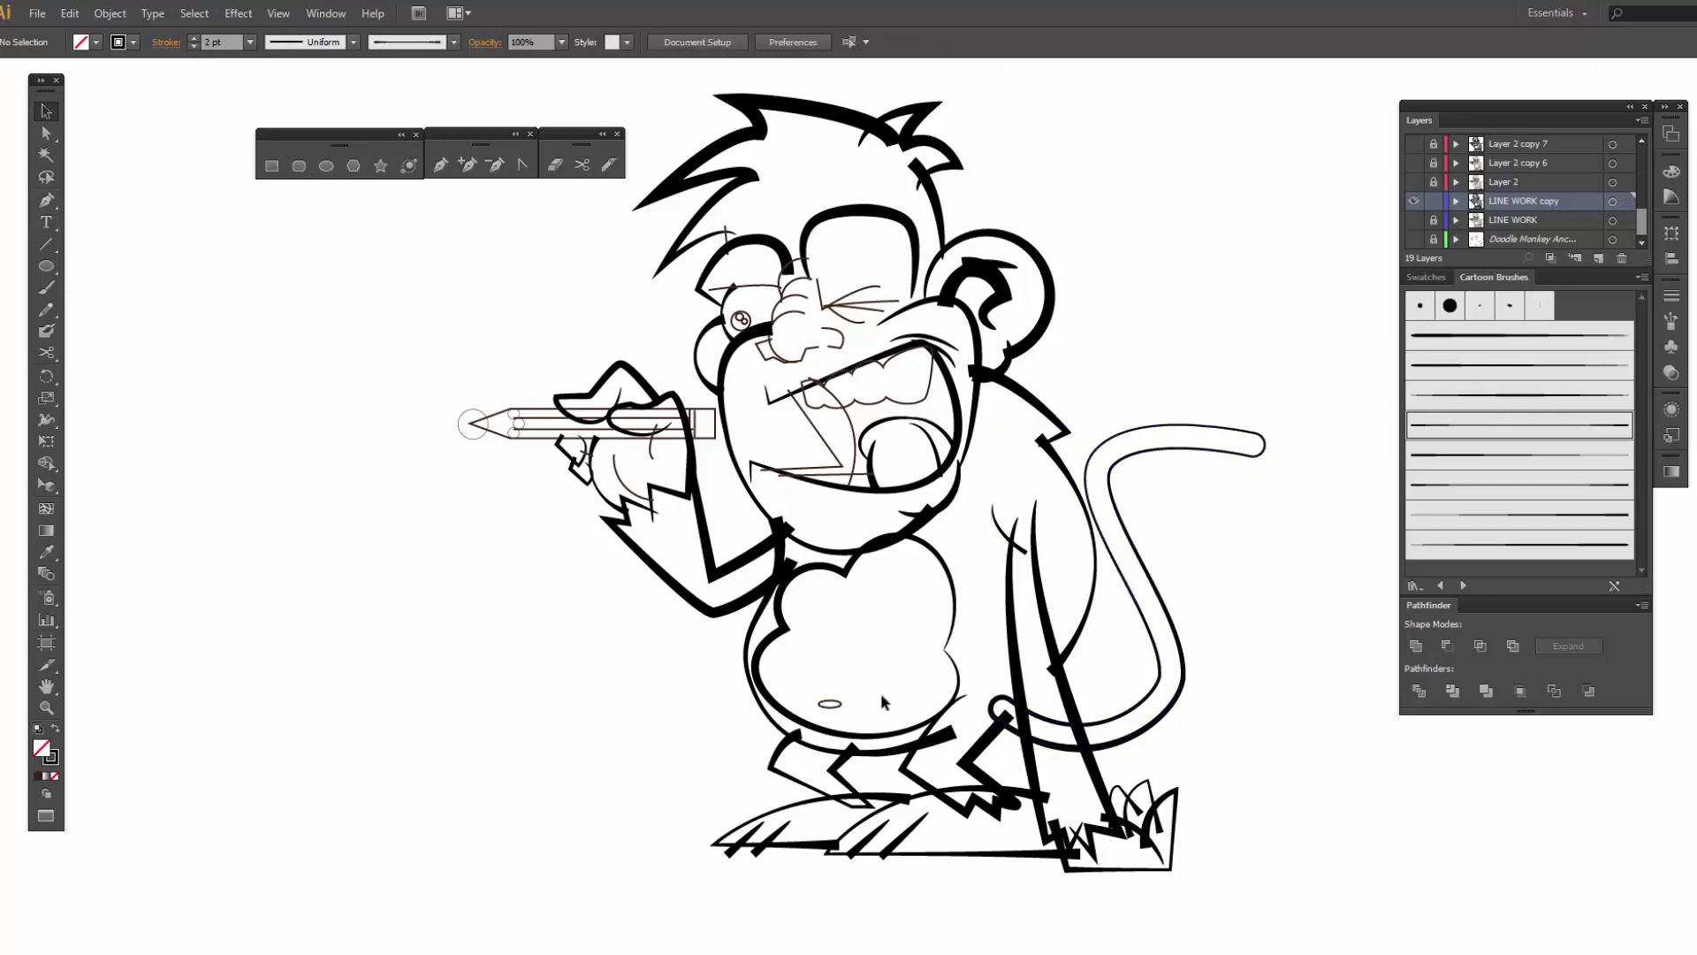
left_click(1112, 709)
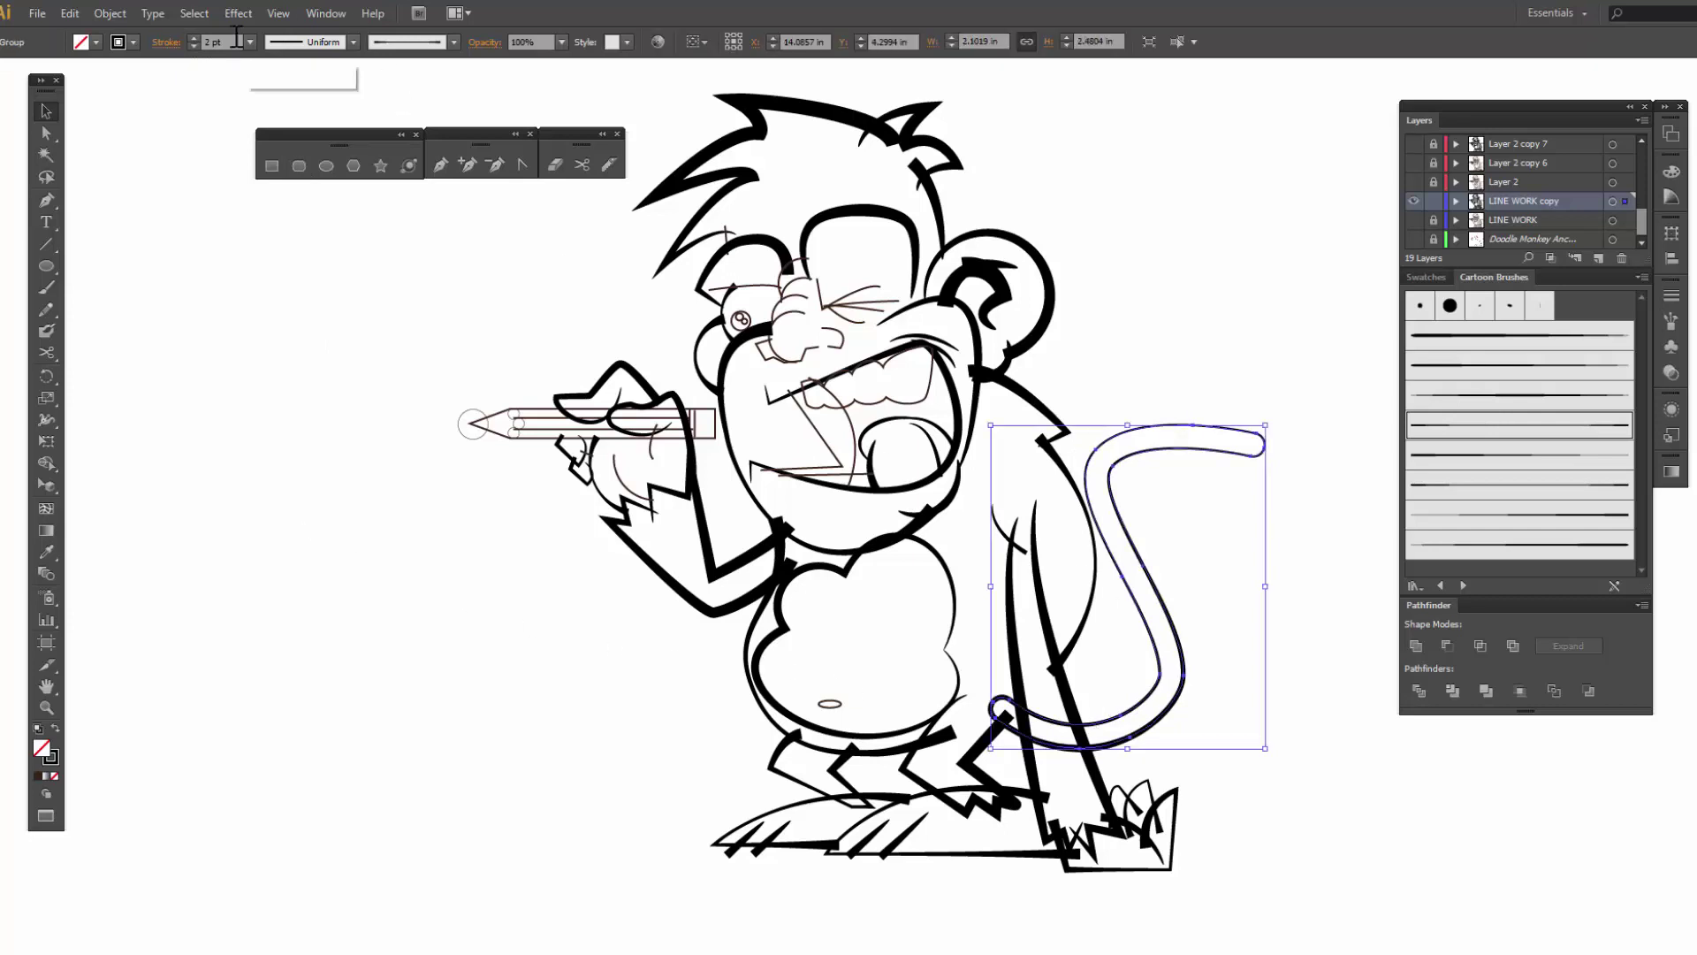
left_click(193, 38)
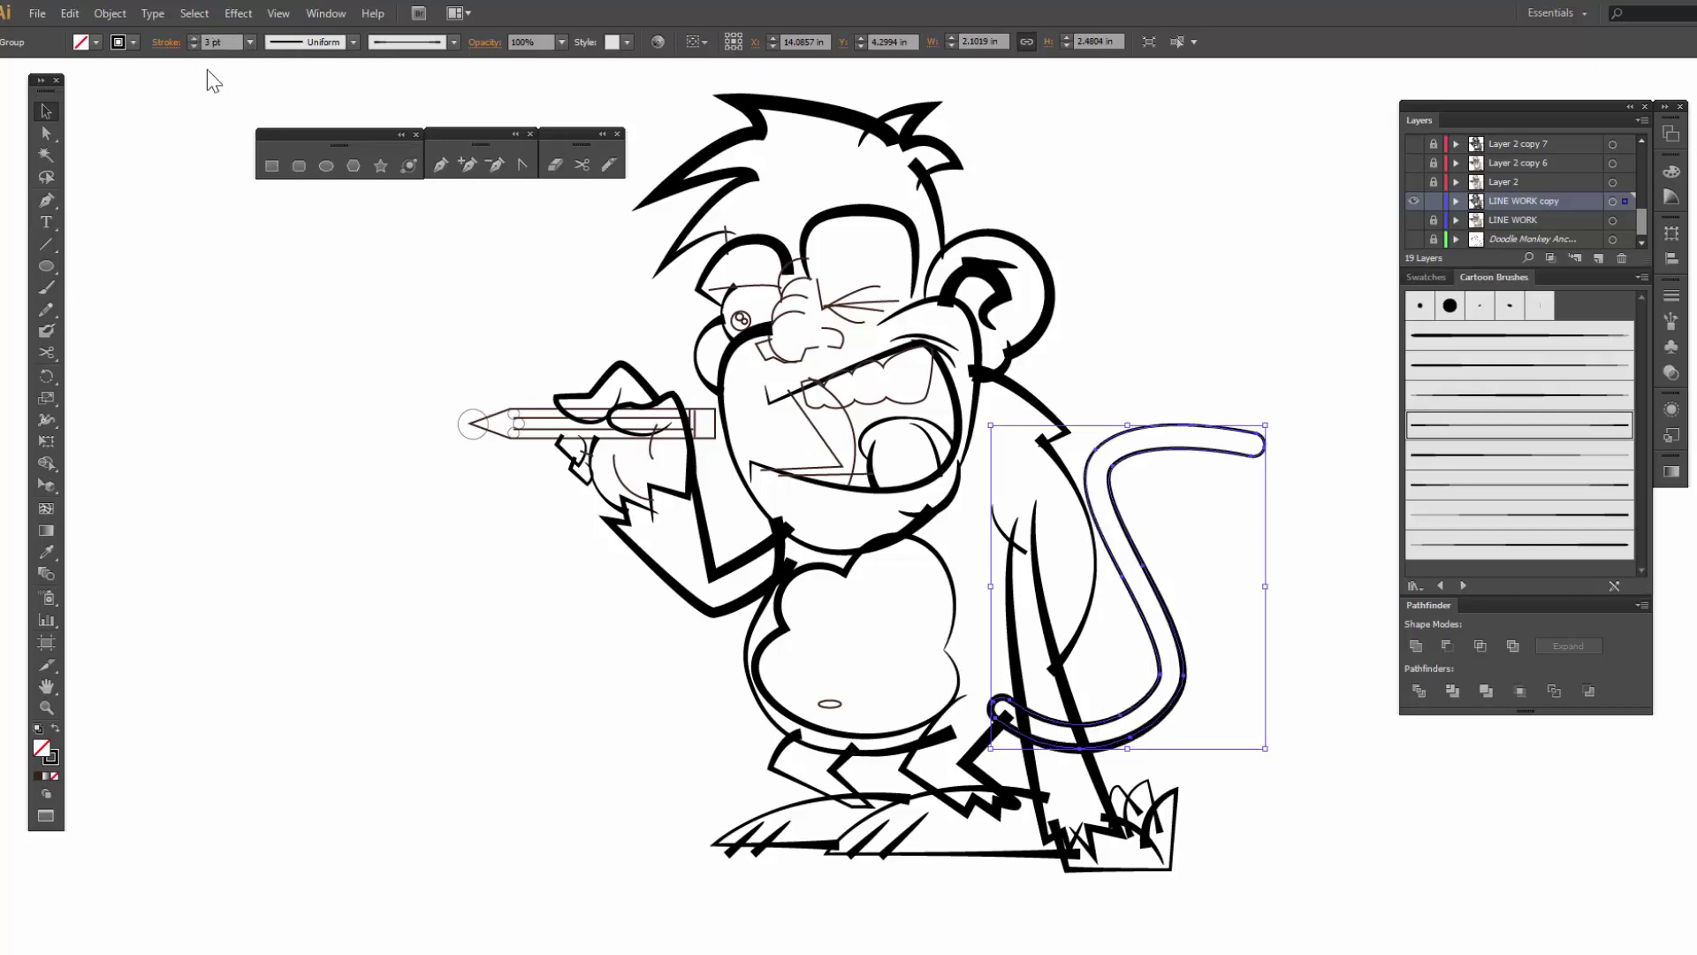
left_click(464, 672)
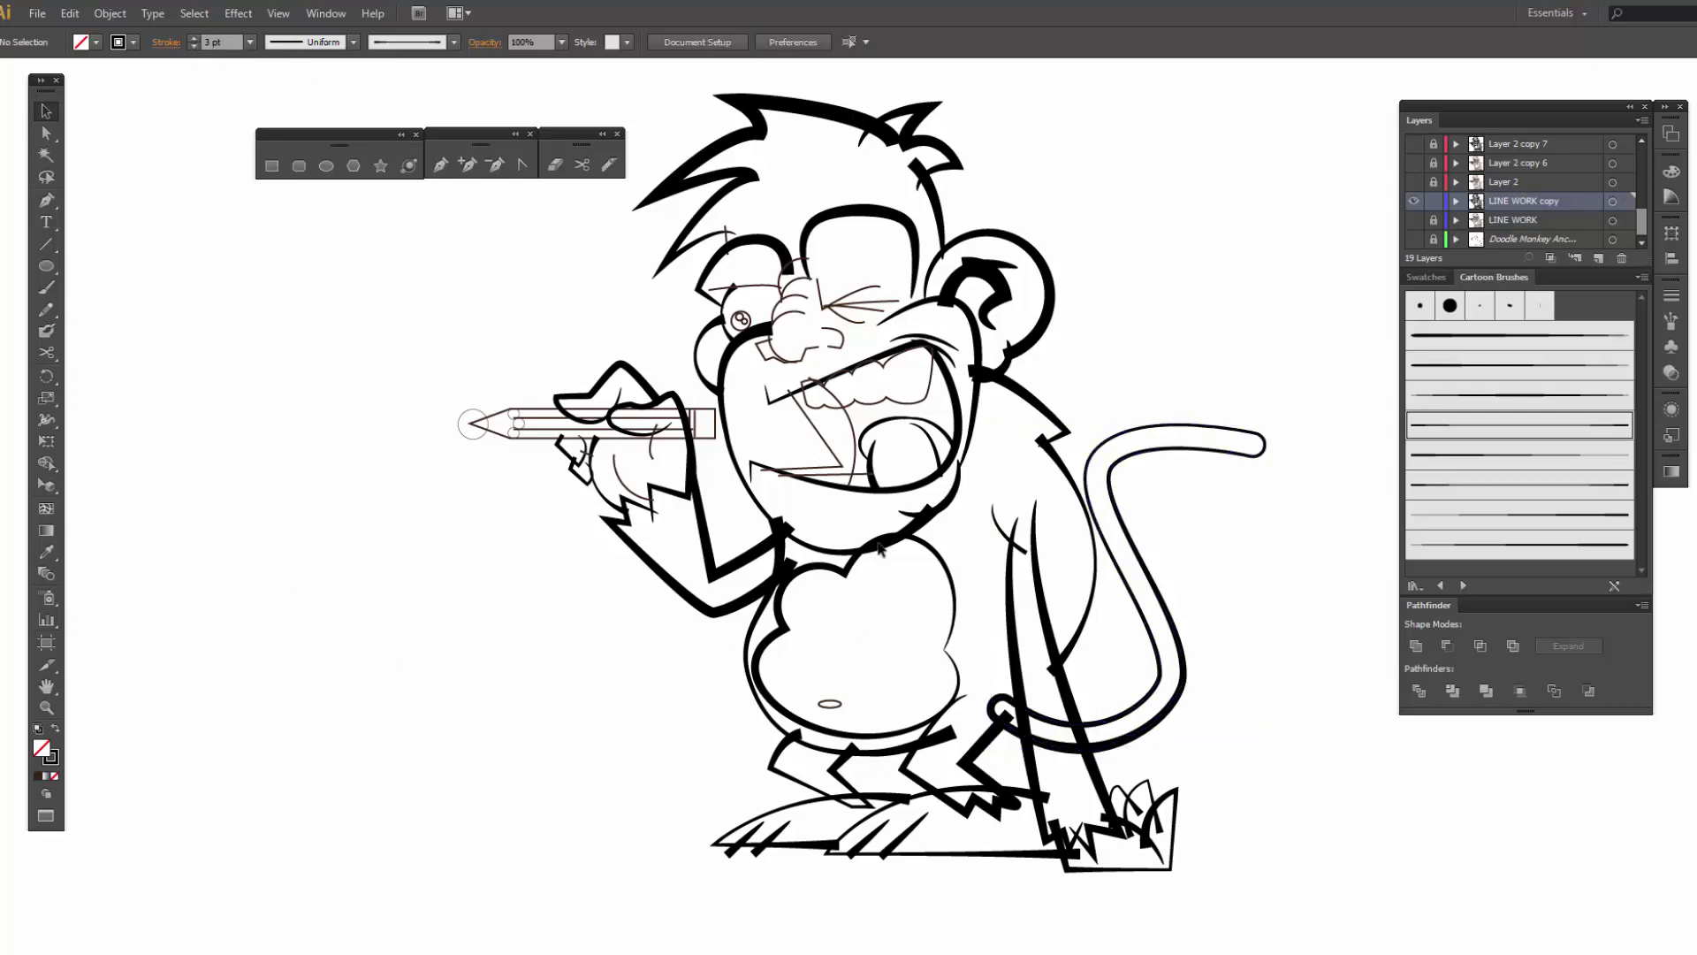
- Set the stroke weight of the upper teeth outline in the open mouth to 2 pt
left_click(886, 402)
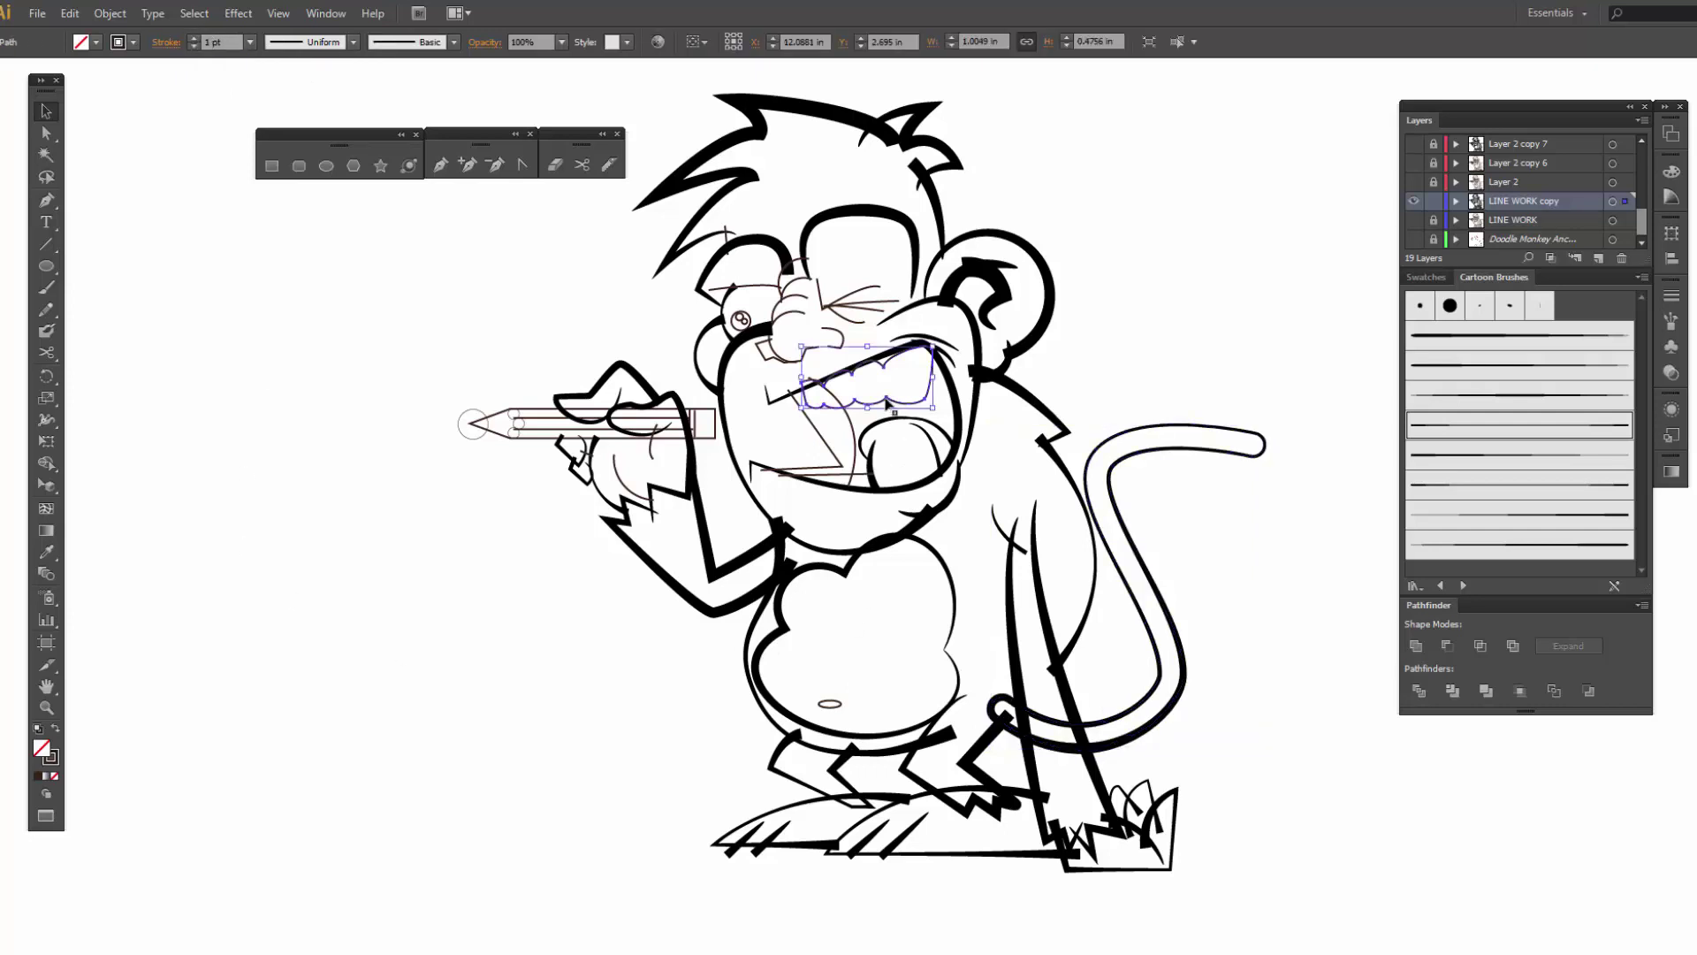
left_click(194, 38)
left_click(495, 468)
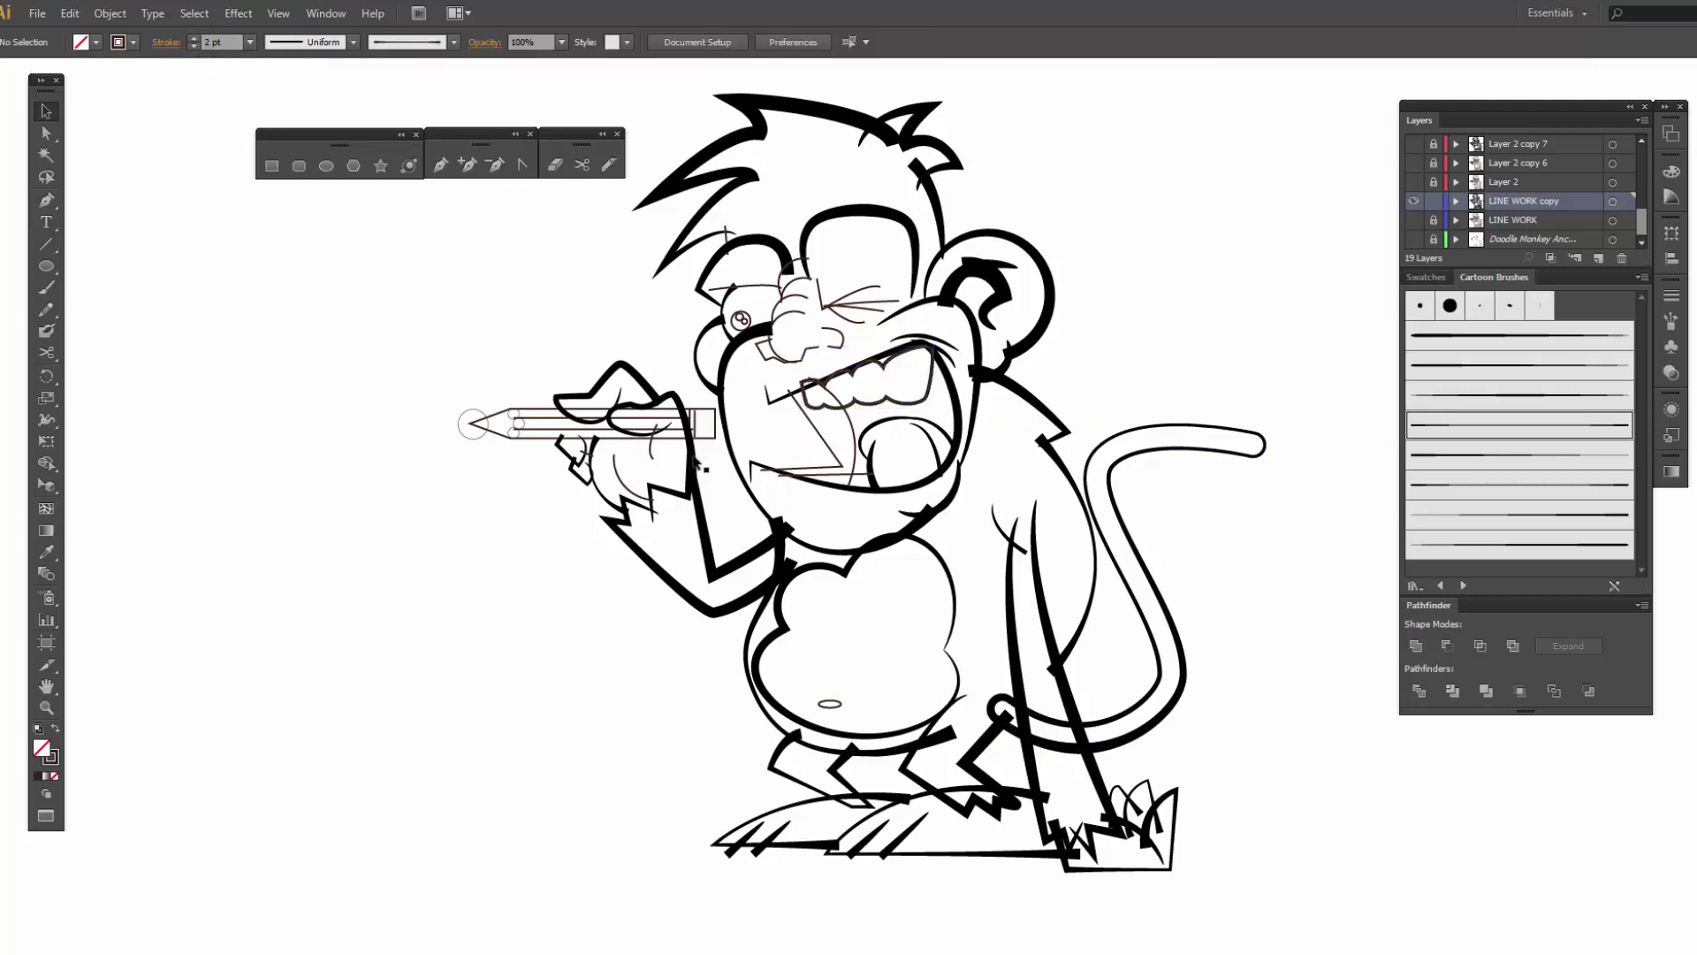
- Set the stroke weight of all the paths making up the pencil to 2 pt
left_click_drag(452, 376, 536, 450)
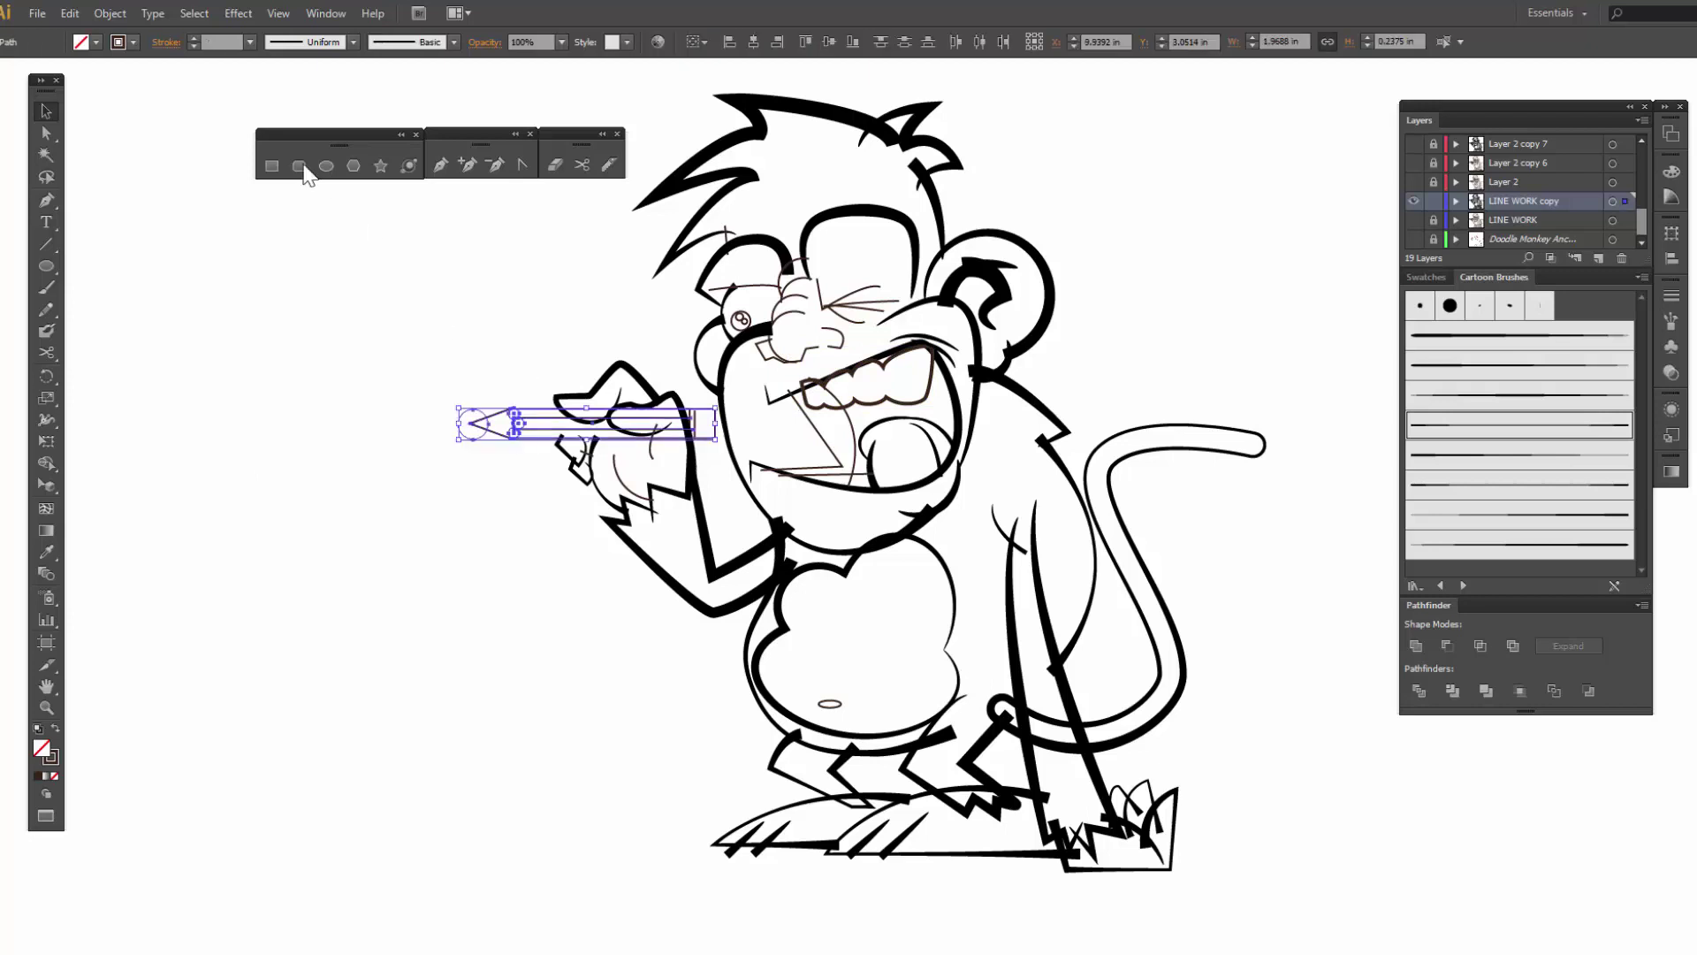
left_click(250, 43)
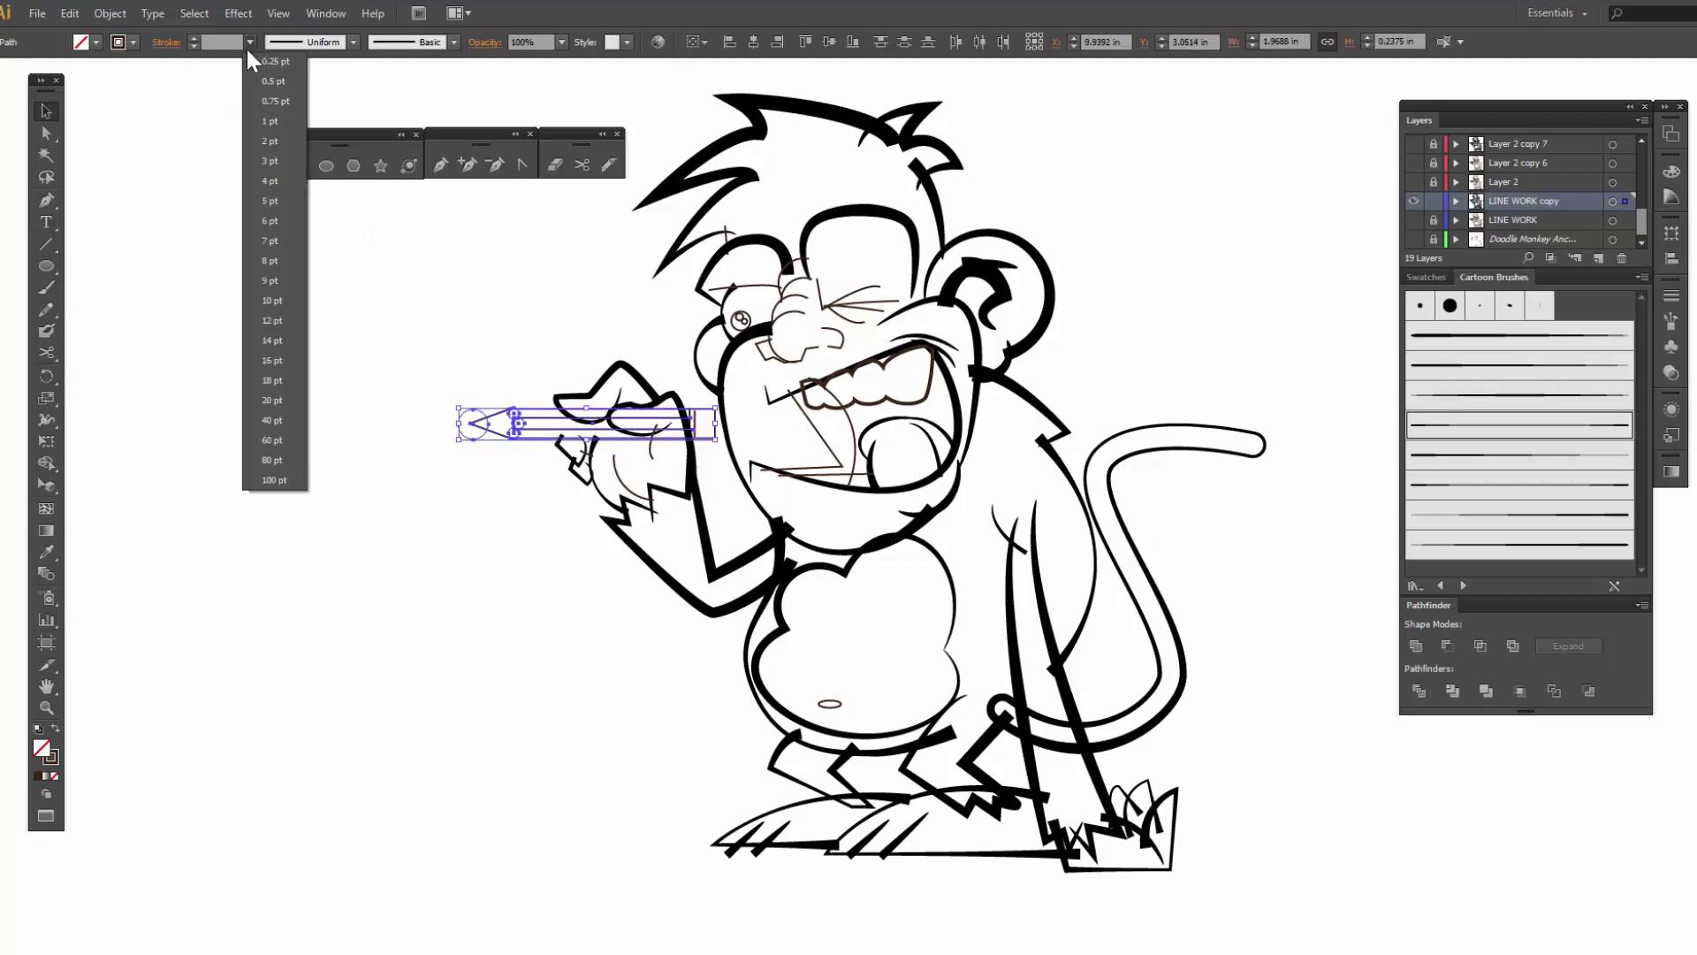
left_click(271, 121)
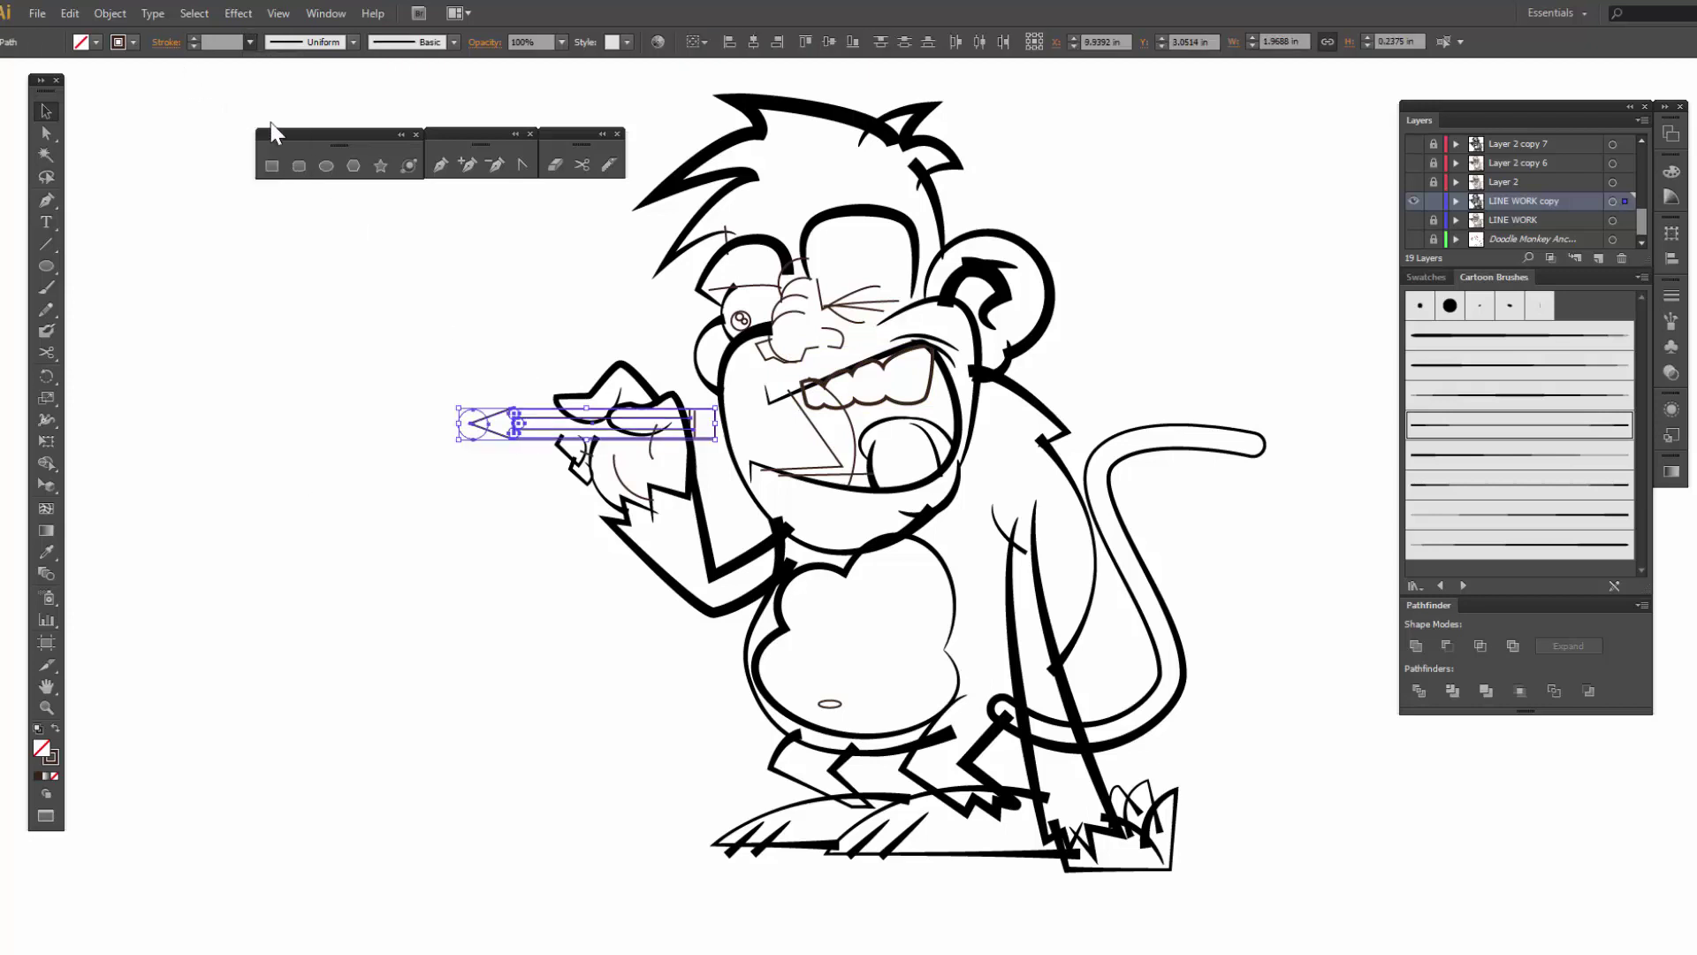
left_click(251, 43)
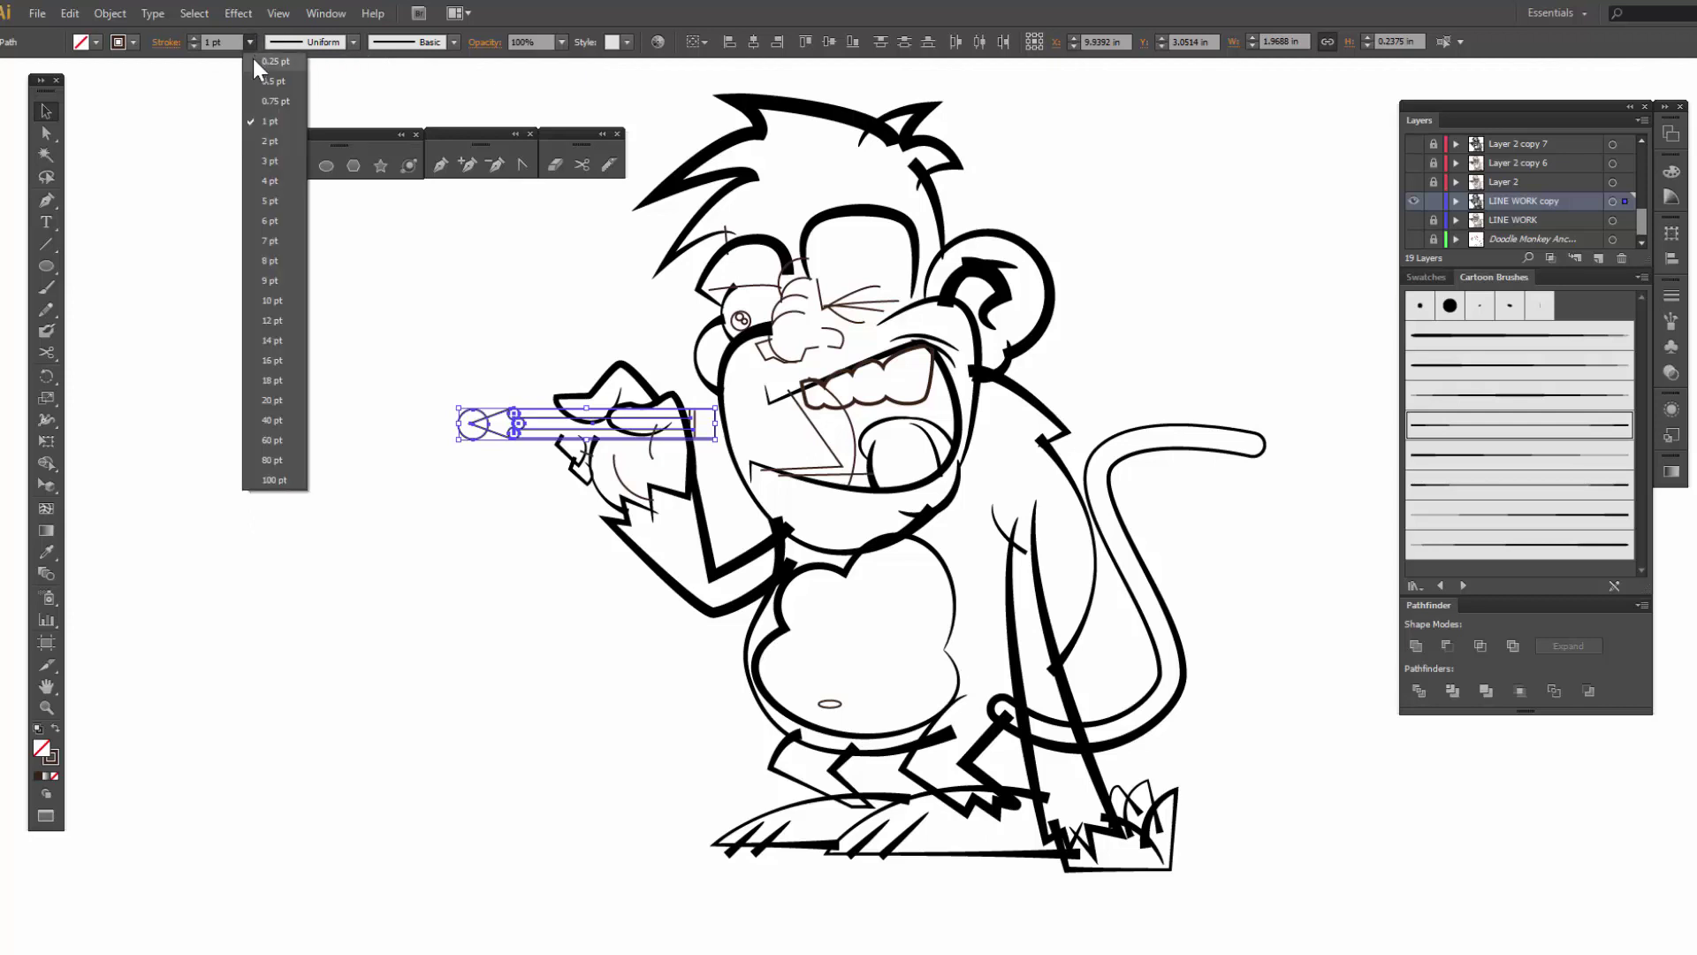
left_click(281, 143)
left_click(276, 301)
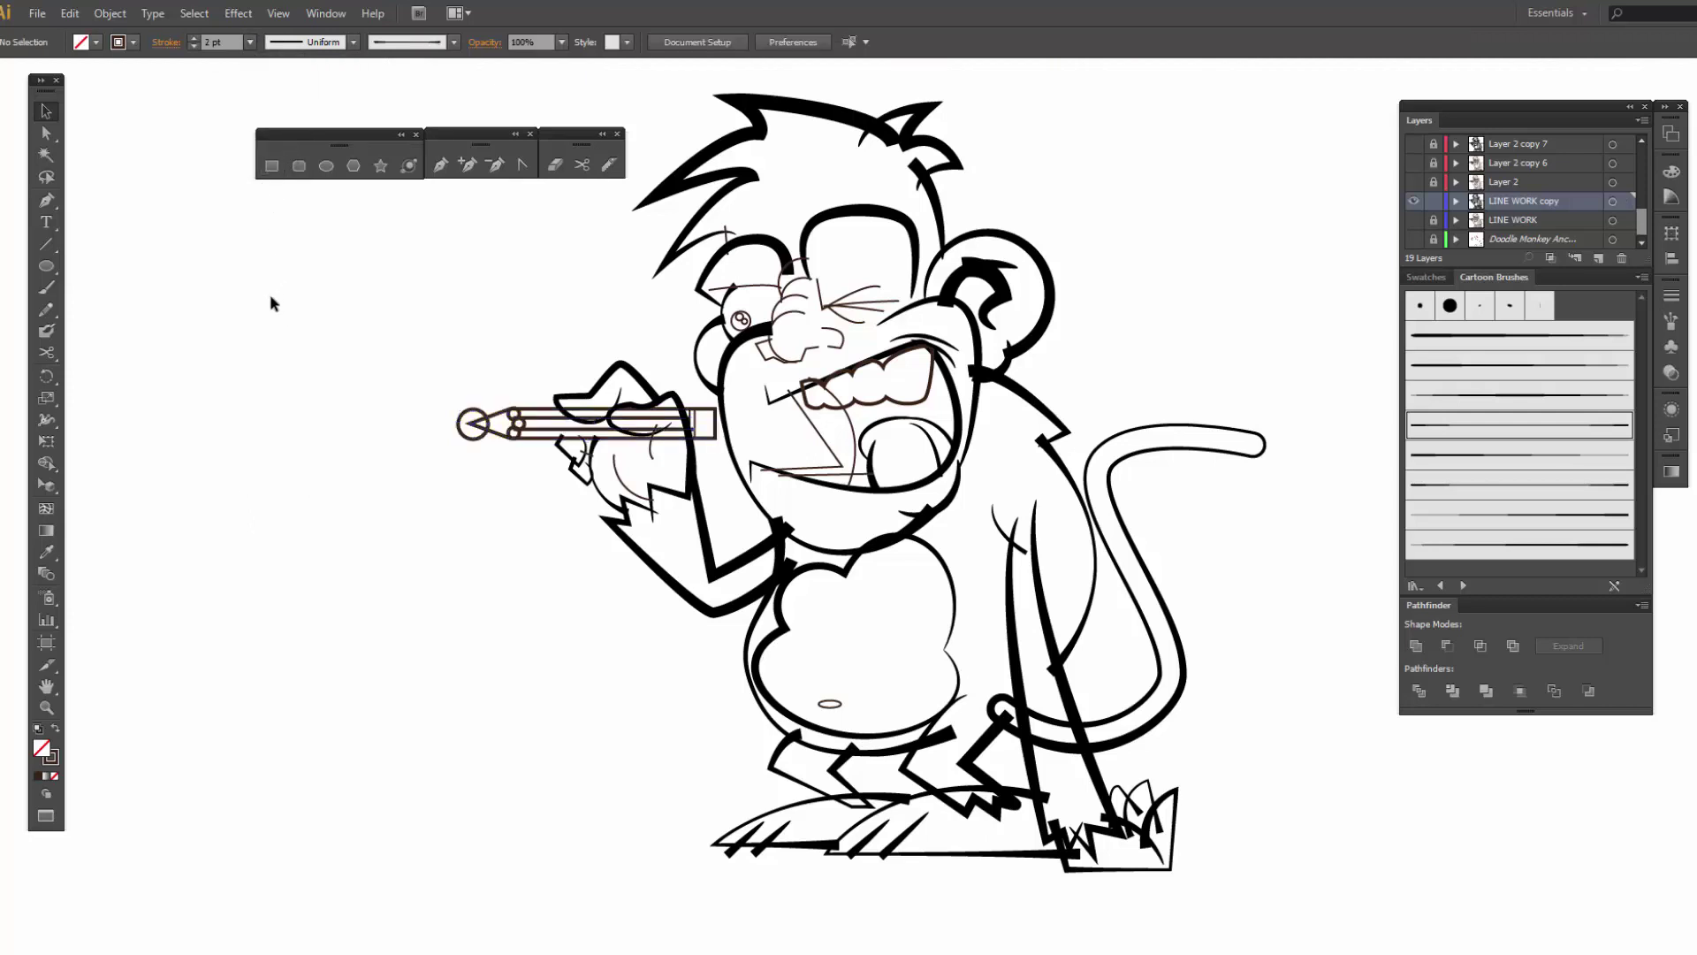
- Reduce the stroke weight of the small circles at the base of the pencil's sharpened tip to 0.25 pt
left_click(515, 419)
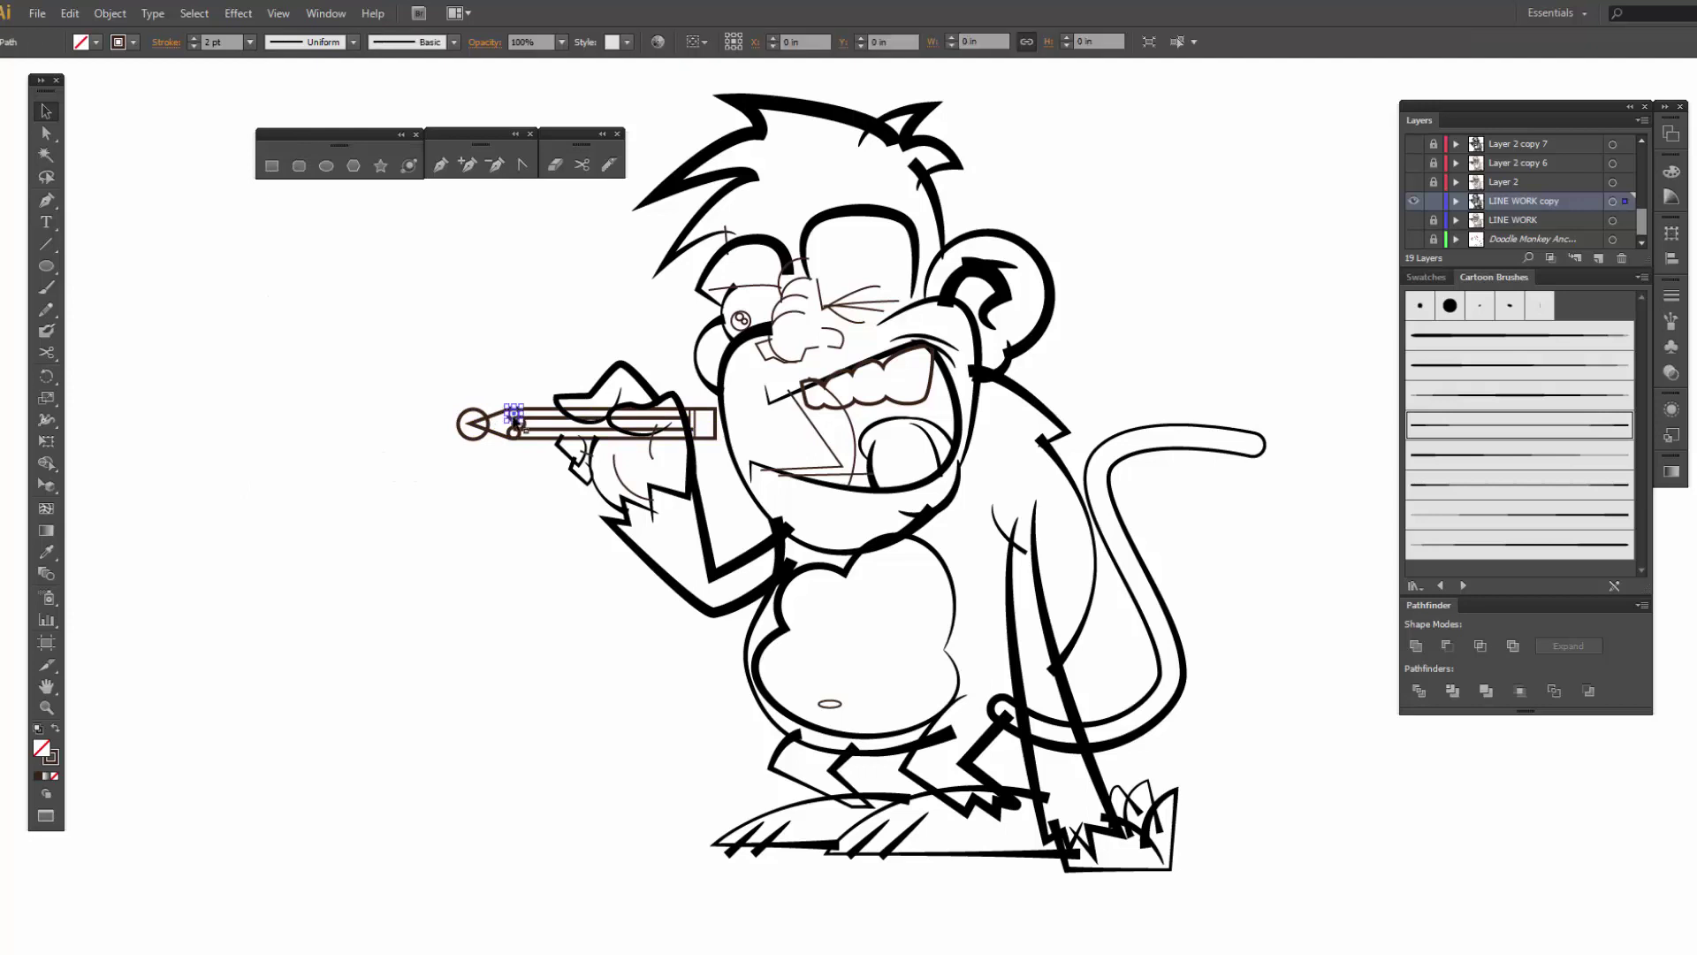
left_click(520, 430, "shift")
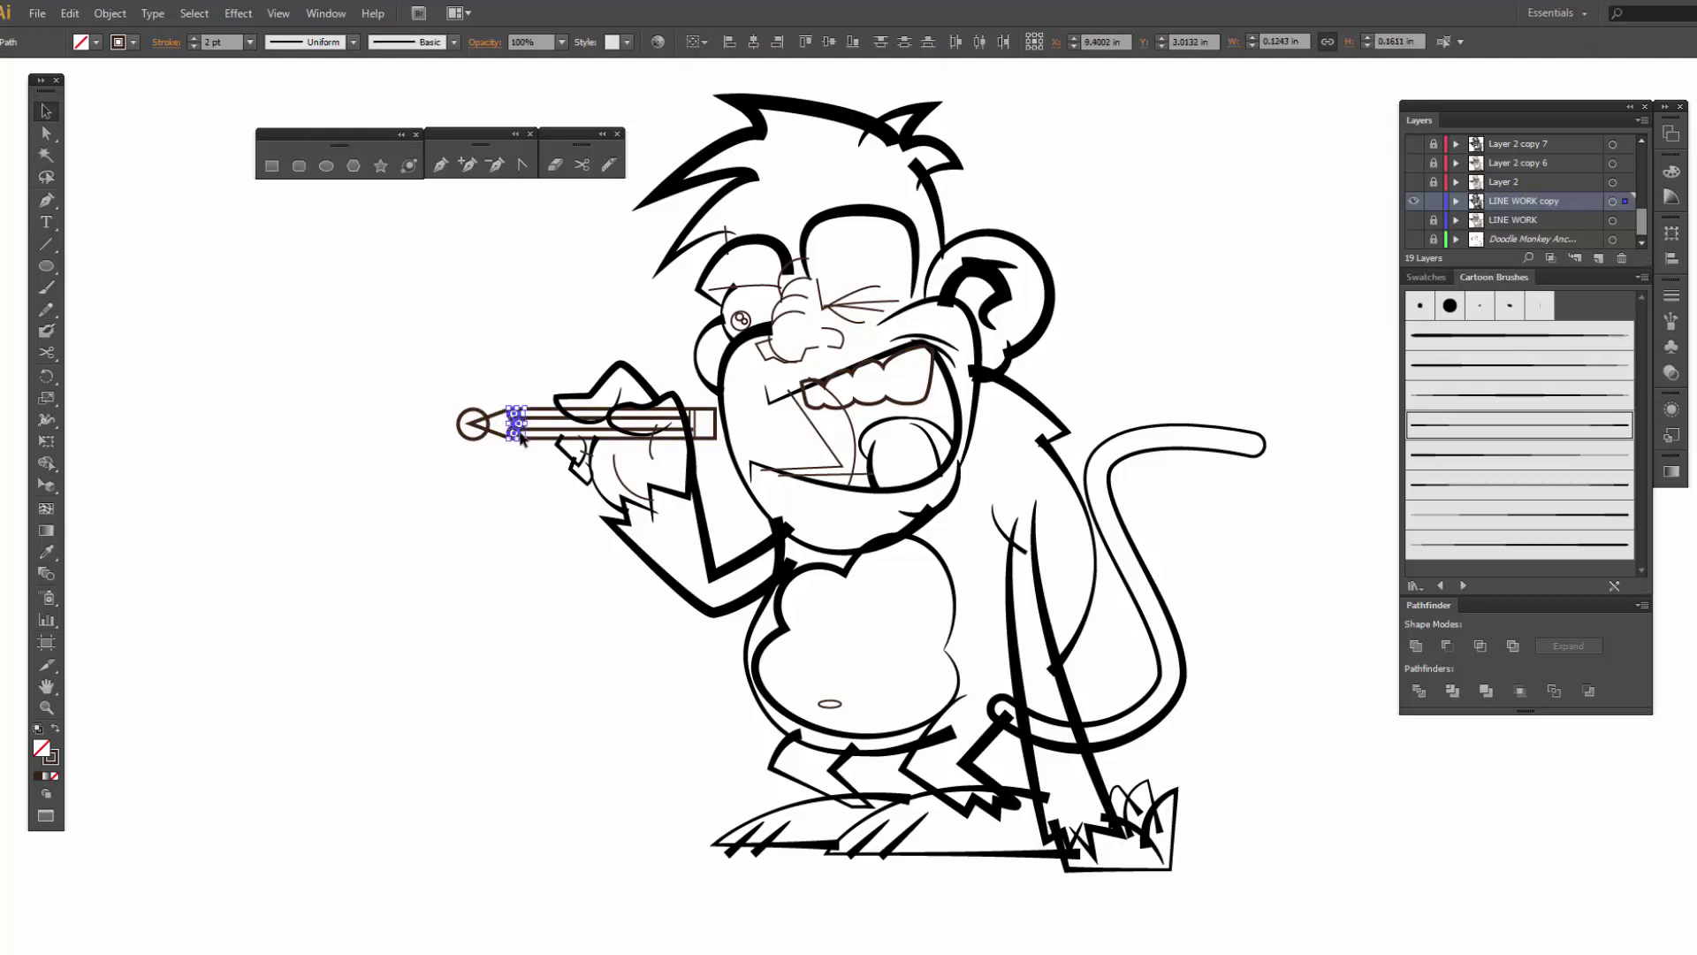
left_click(250, 42)
left_click(270, 69)
left_click(272, 396)
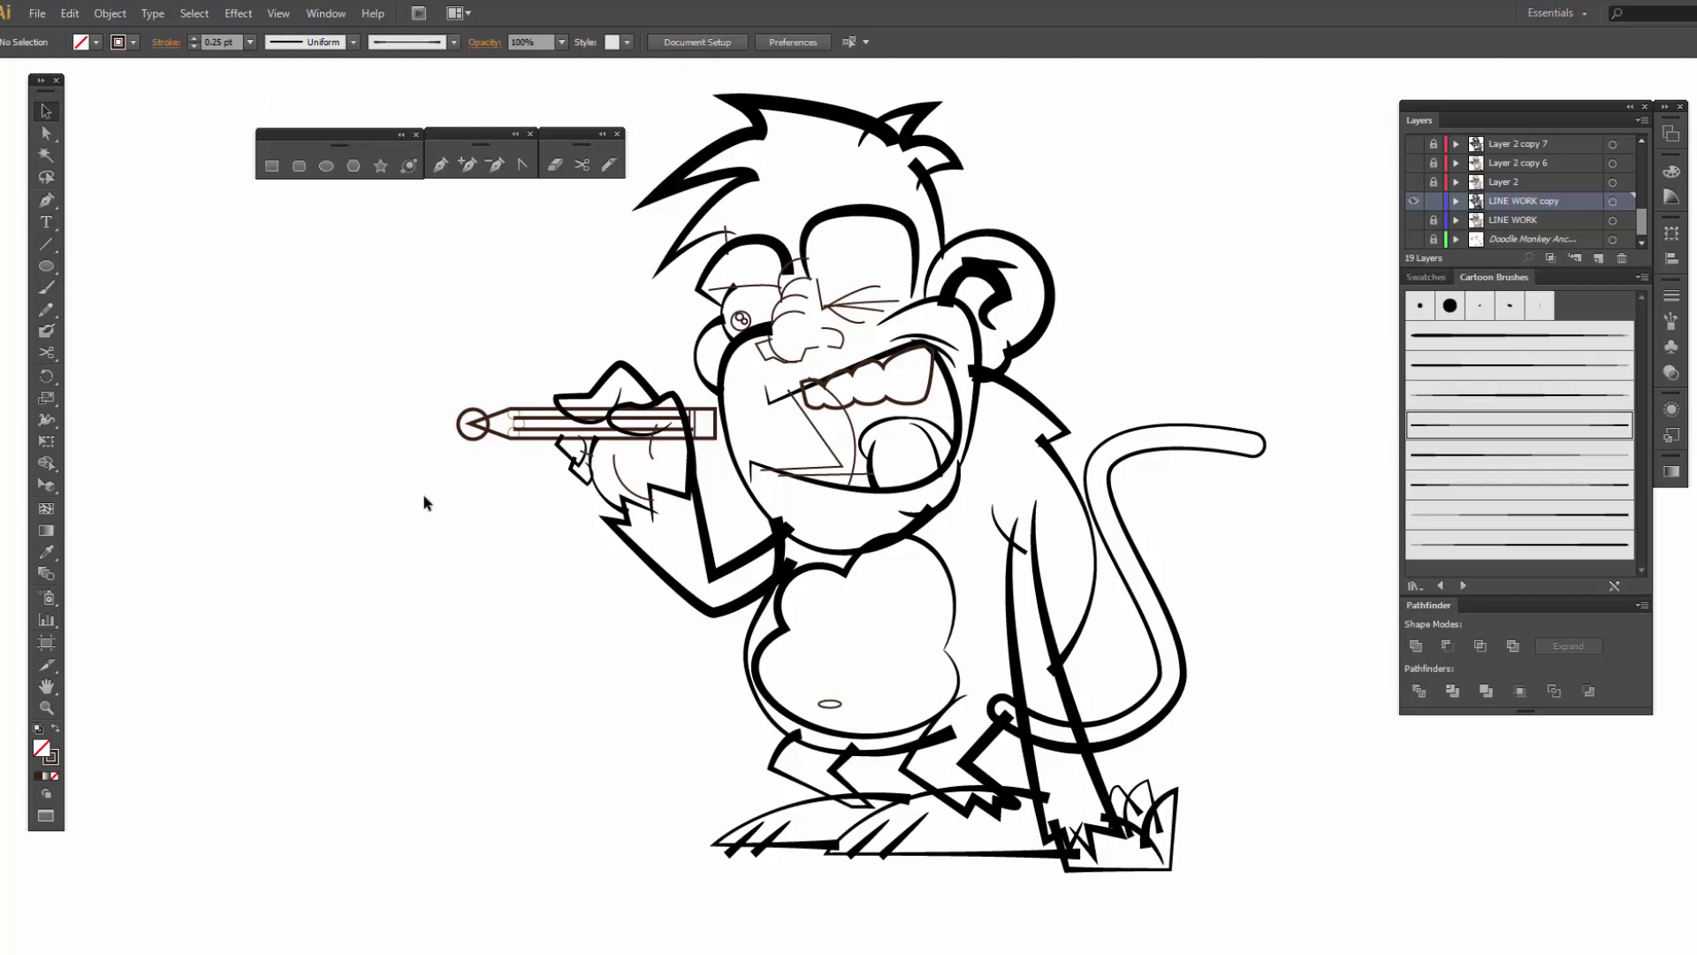
- Apply the third art brush to the angled upper path of the winking eye
key("z")
left_click_drag(651, 167, 1195, 732)
left_click_drag(935, 411, 1106, 528)
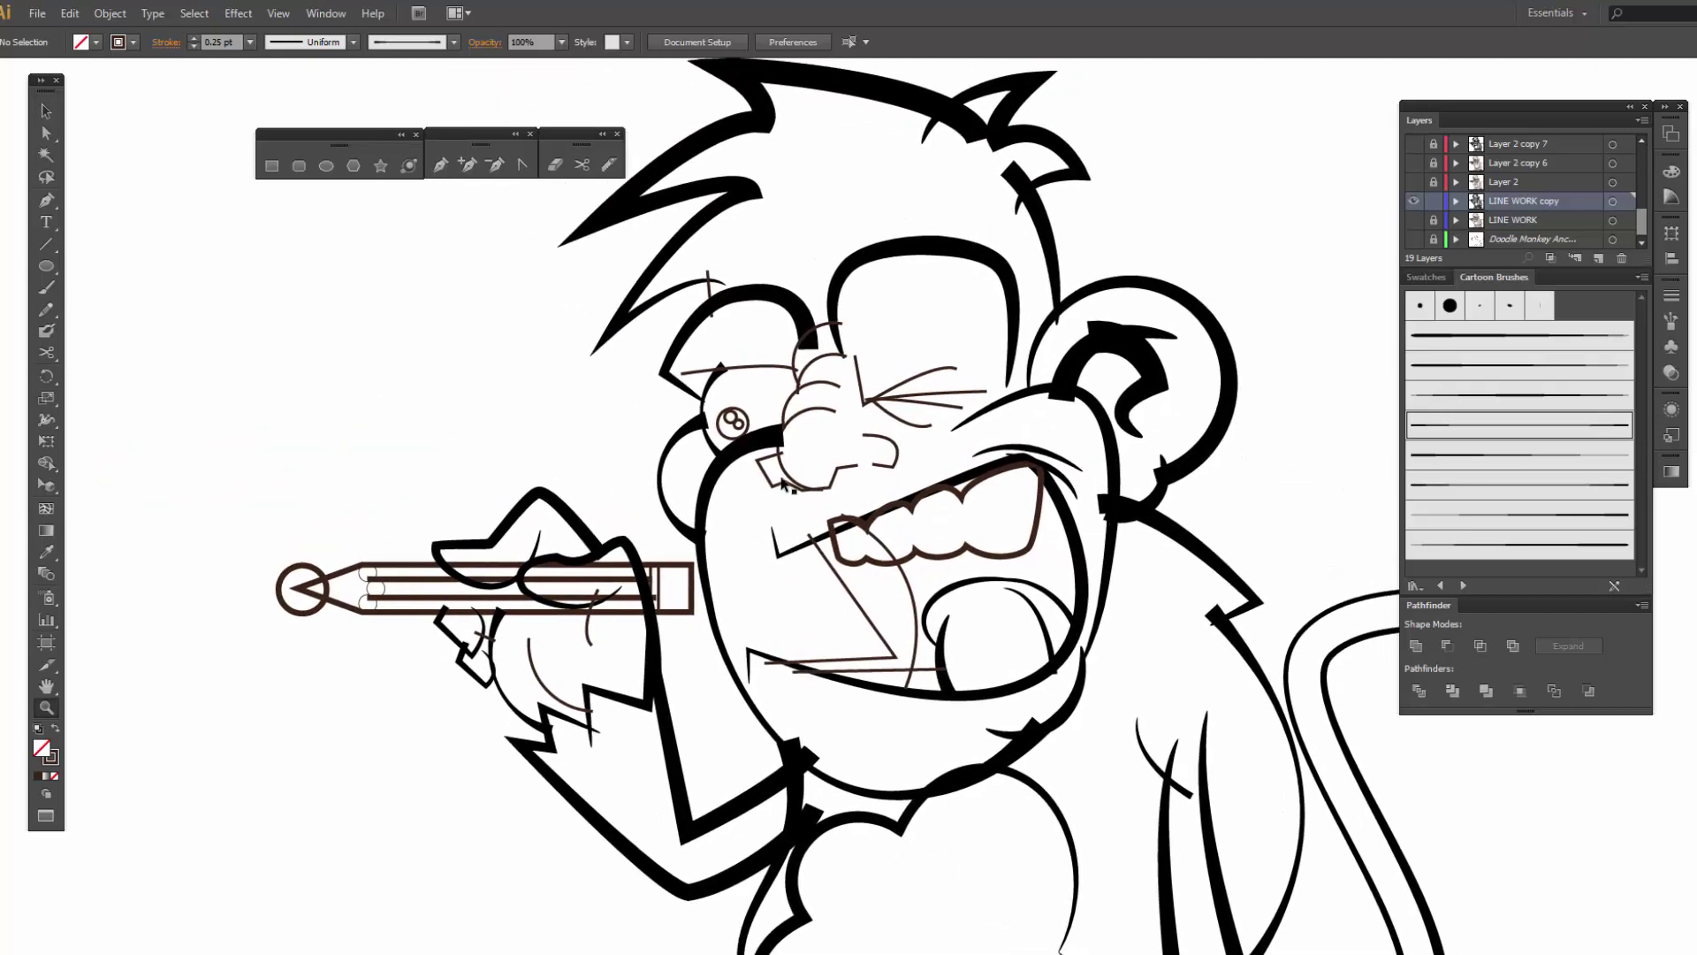
key("v")
left_click(862, 387)
left_click(1500, 395)
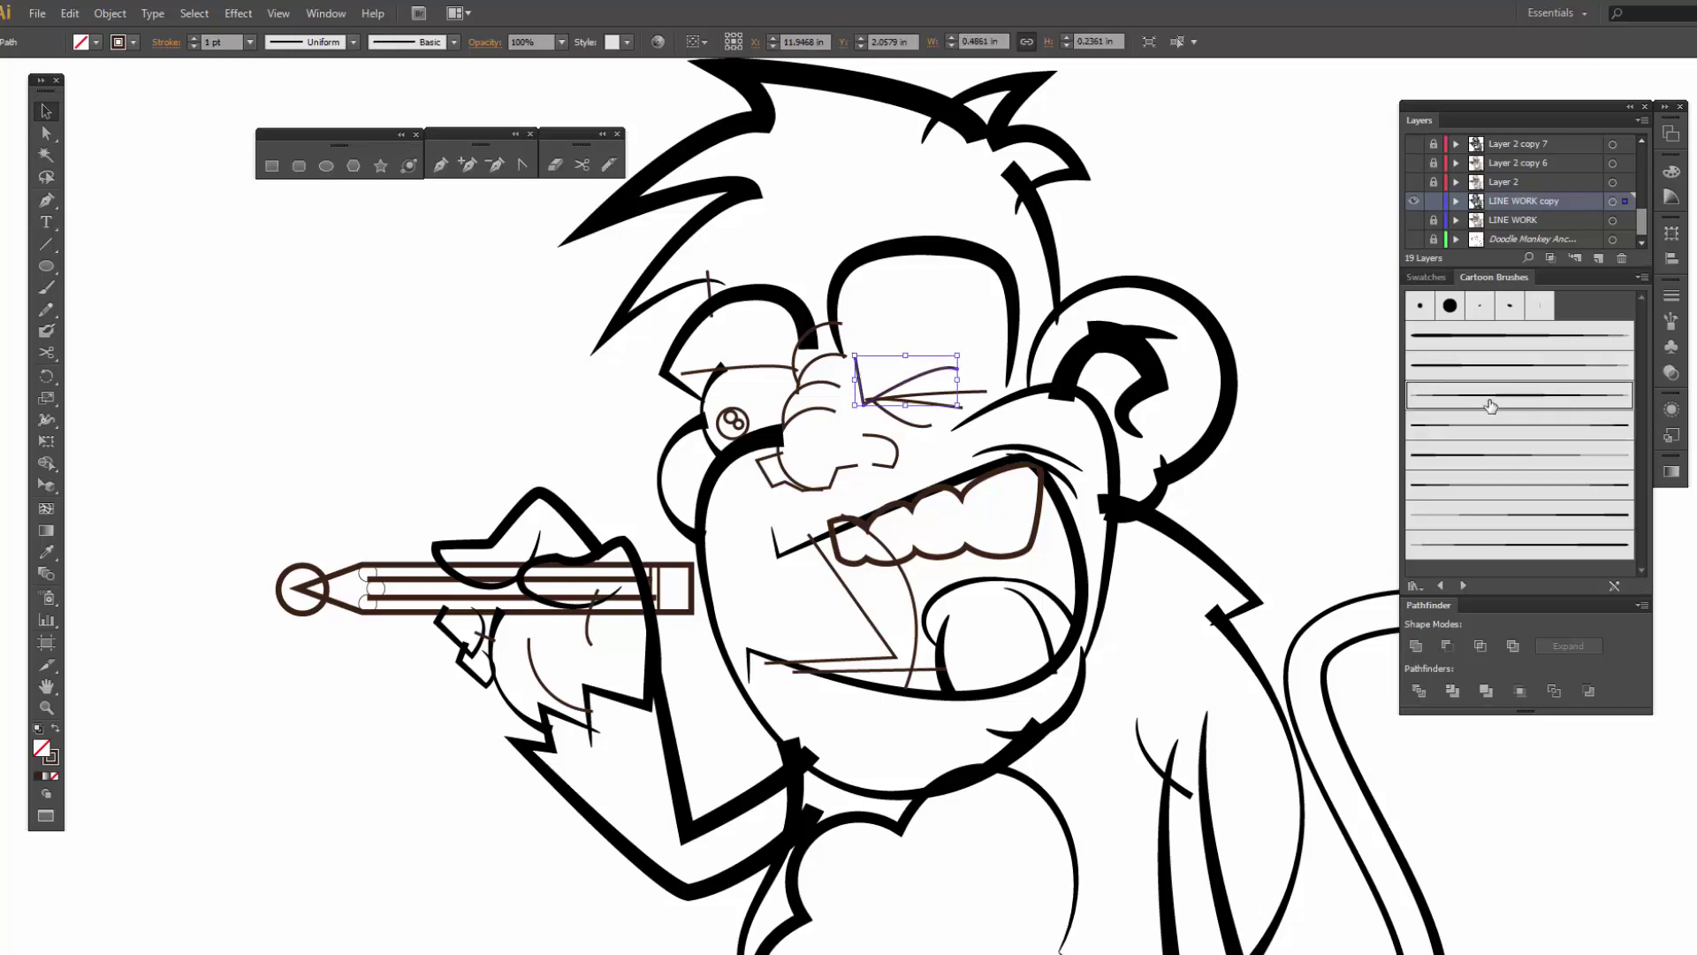
left_click(957, 328)
- Apply Art Brush 5 to the straight middle line, the line beneath it and the lowest curved crease of the winking eye
left_click(979, 399)
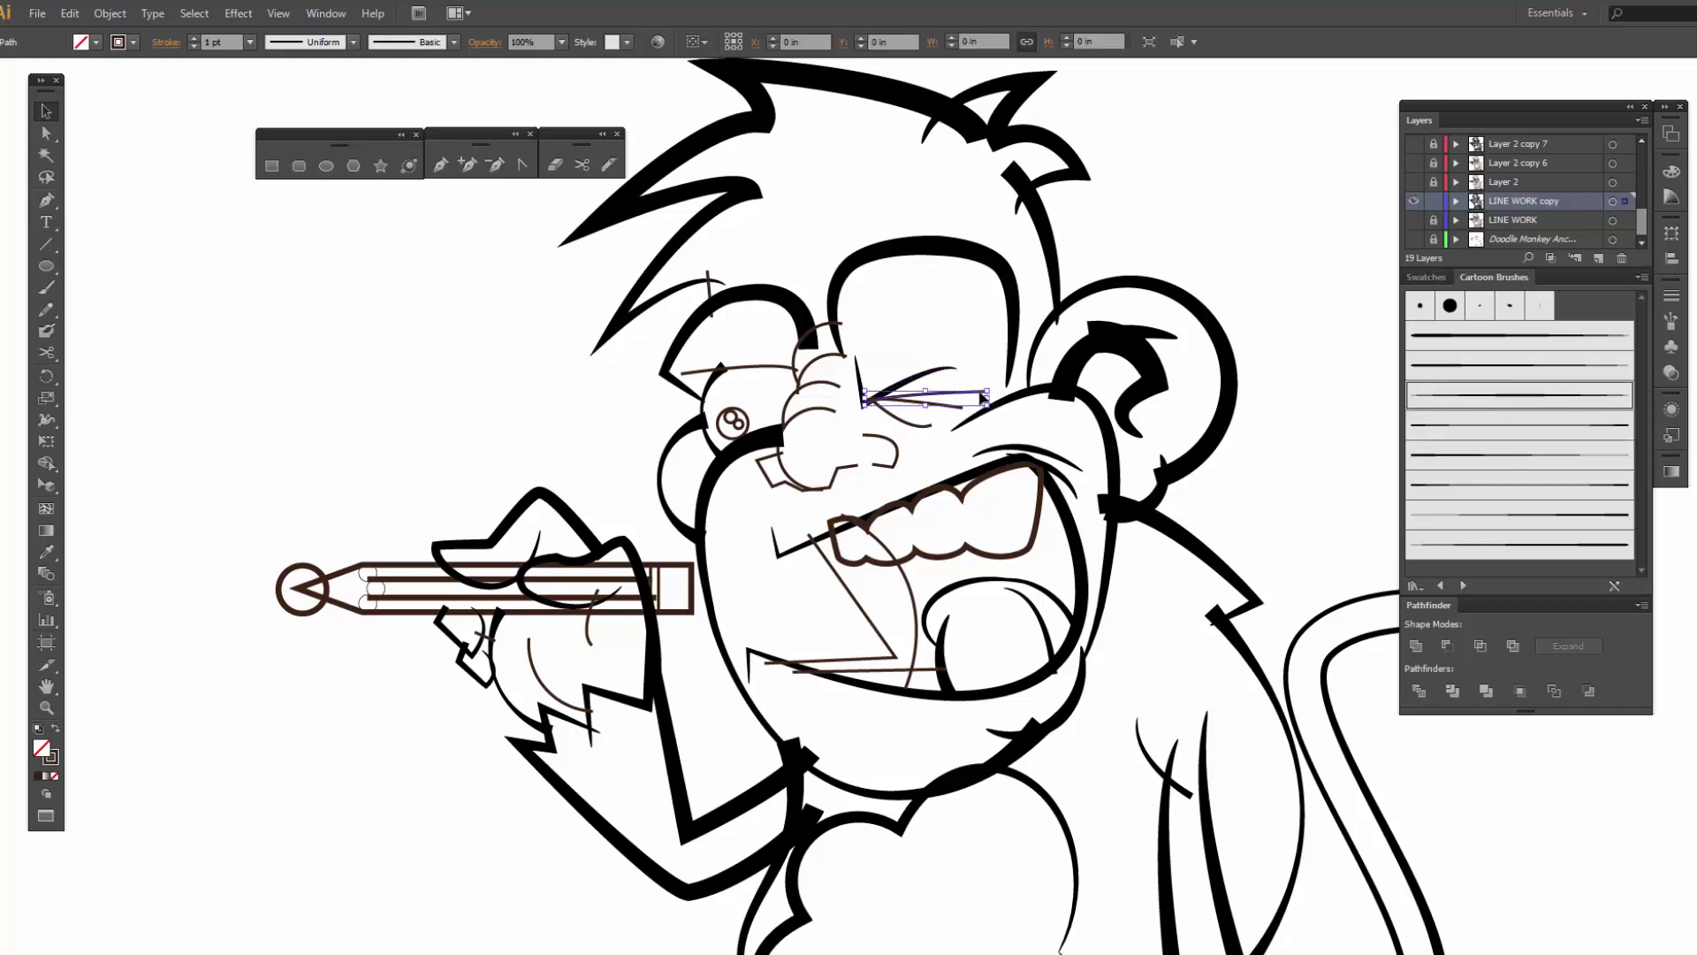
left_click(1468, 456)
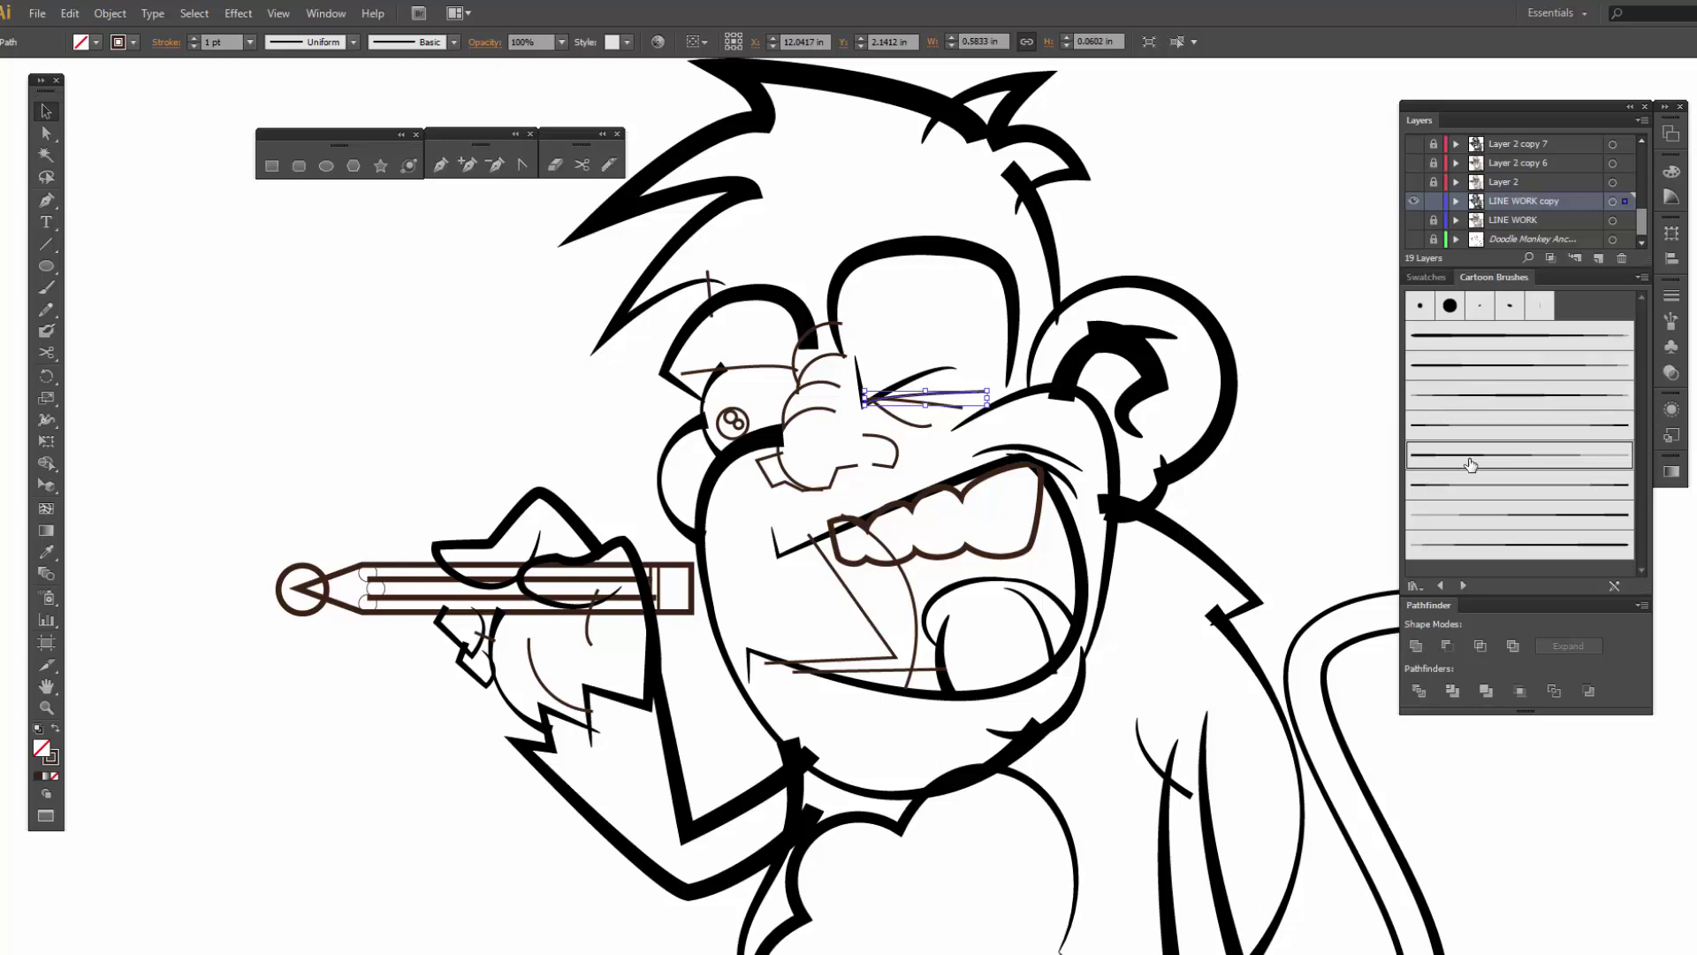
left_click(953, 343)
left_click(959, 409)
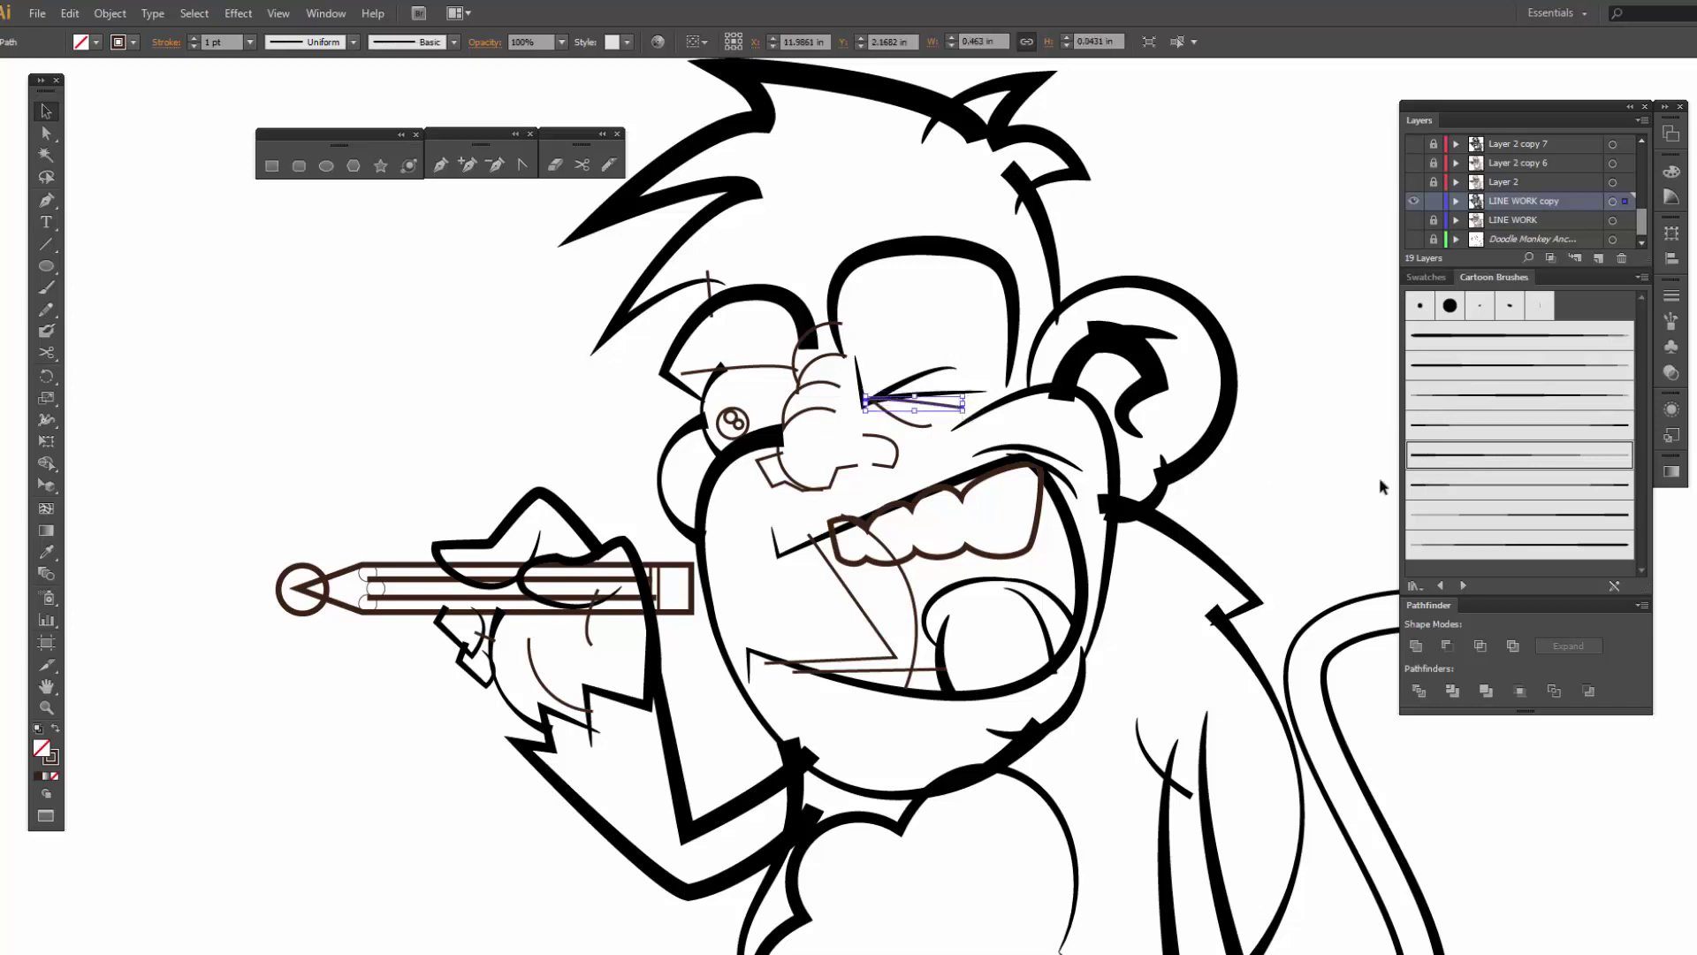
left_click(1427, 456)
left_click(921, 428)
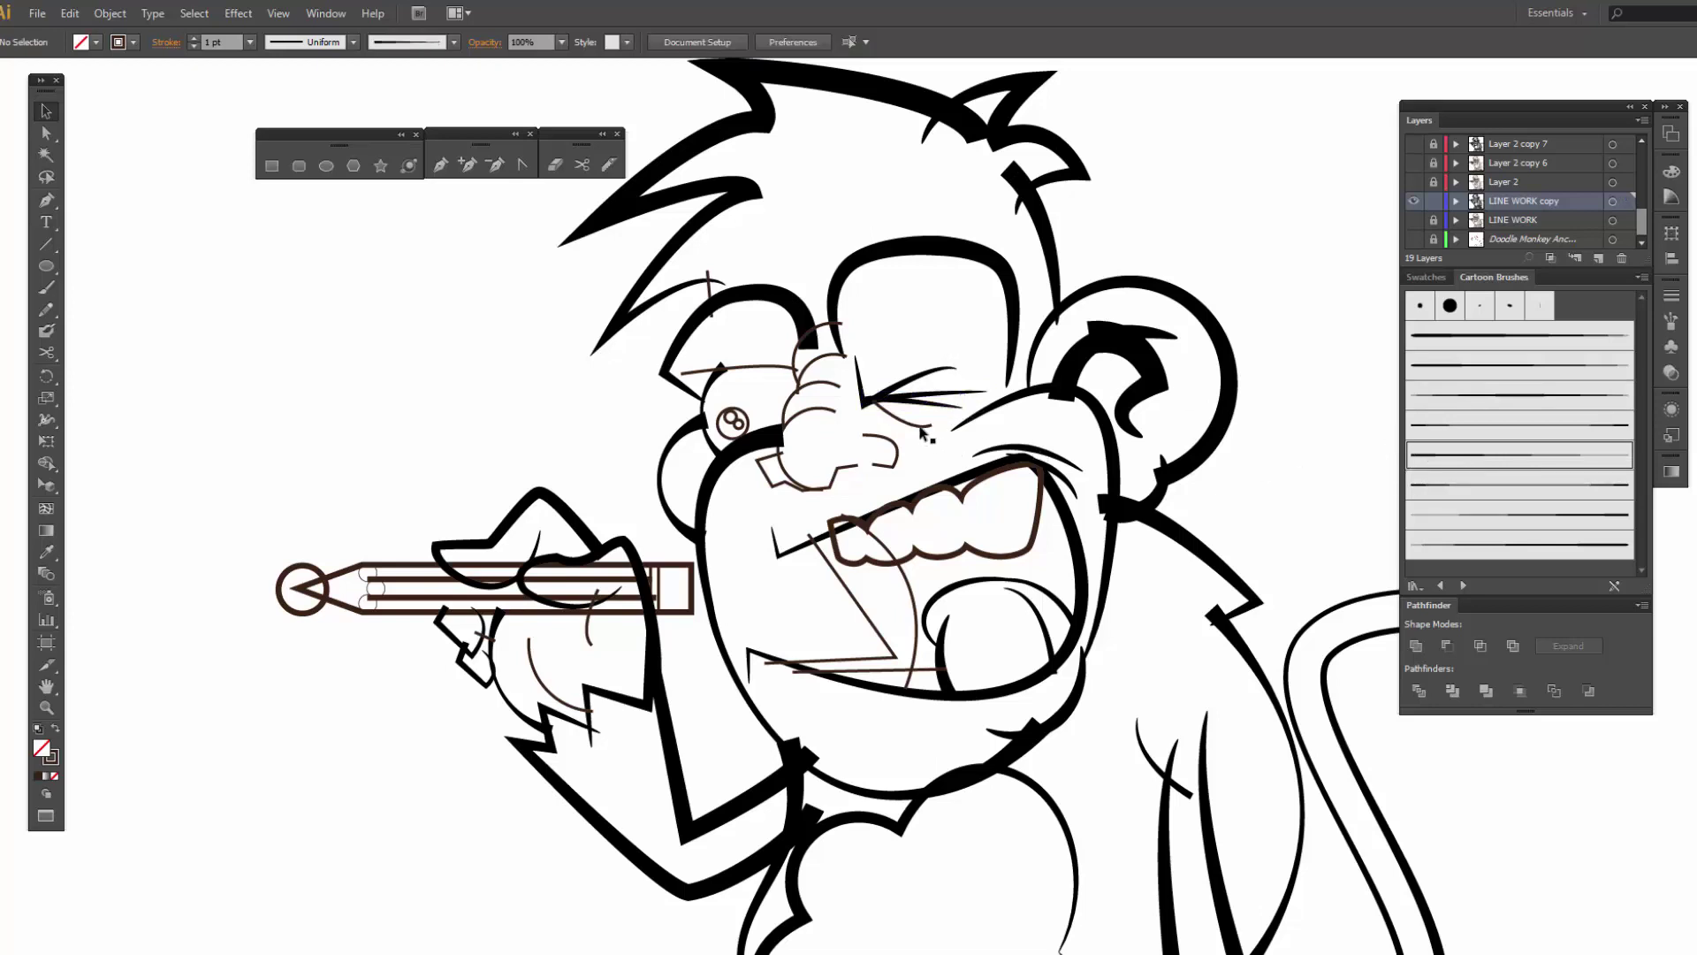
left_click(1433, 455)
- Apply Art Brush 5 to the stacked wrinkle curves on the bridge of the nose
left_click(838, 327)
left_click(824, 332)
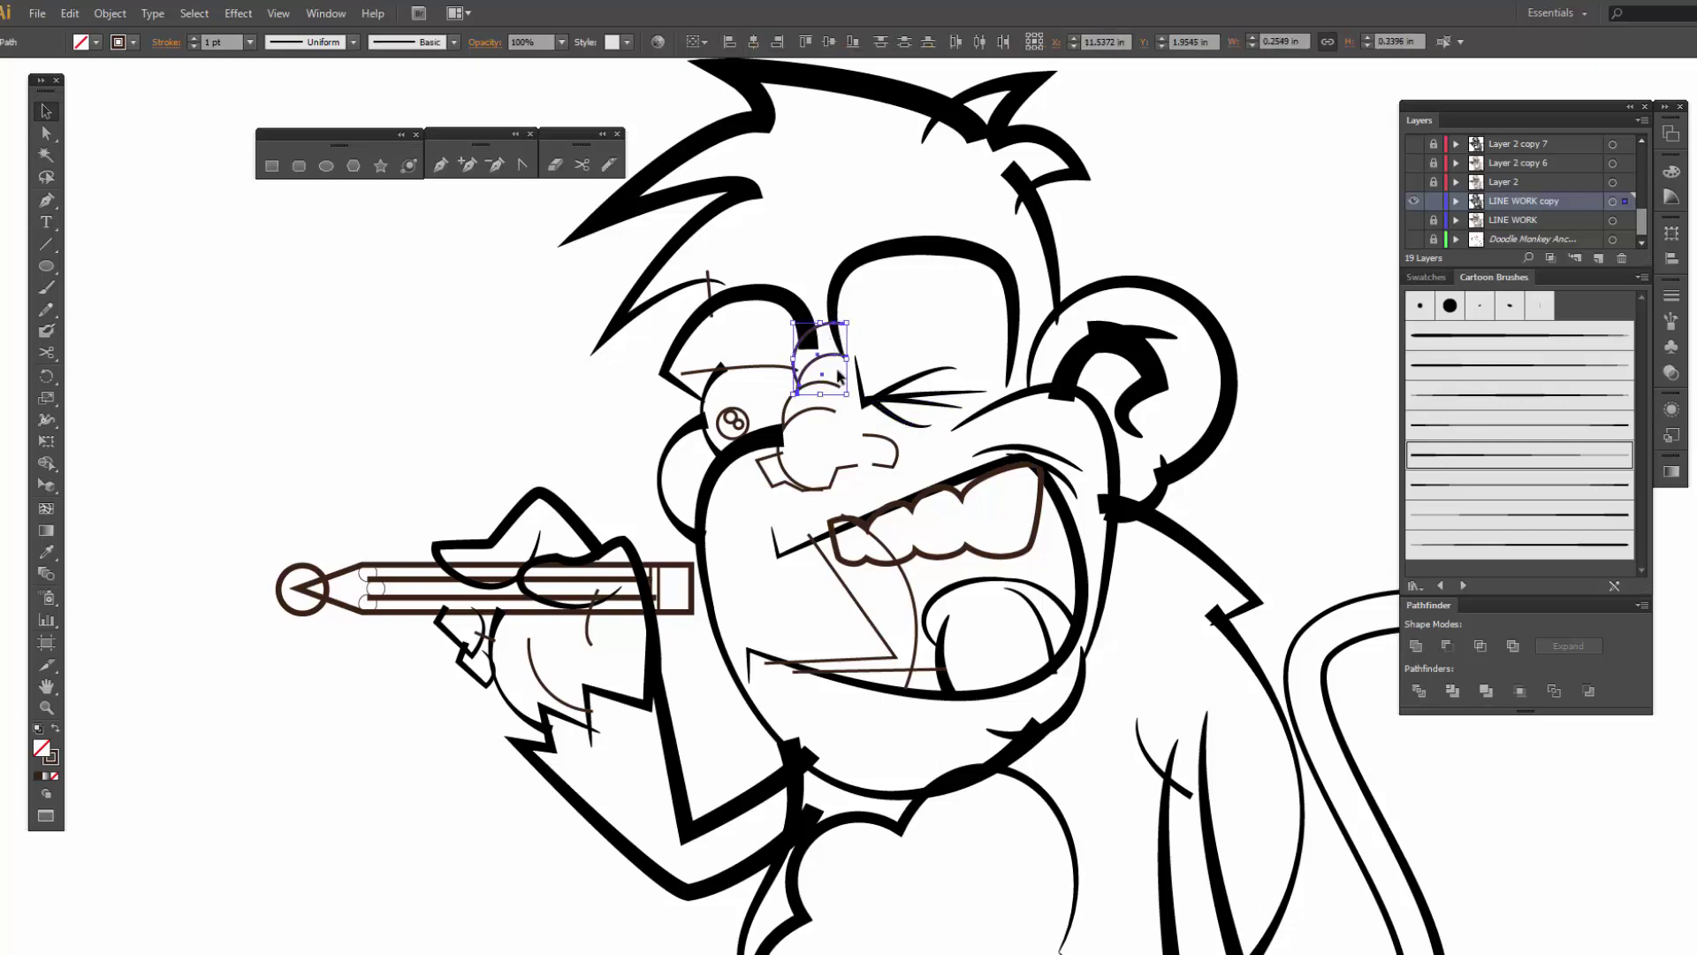
left_click(837, 391, "shift")
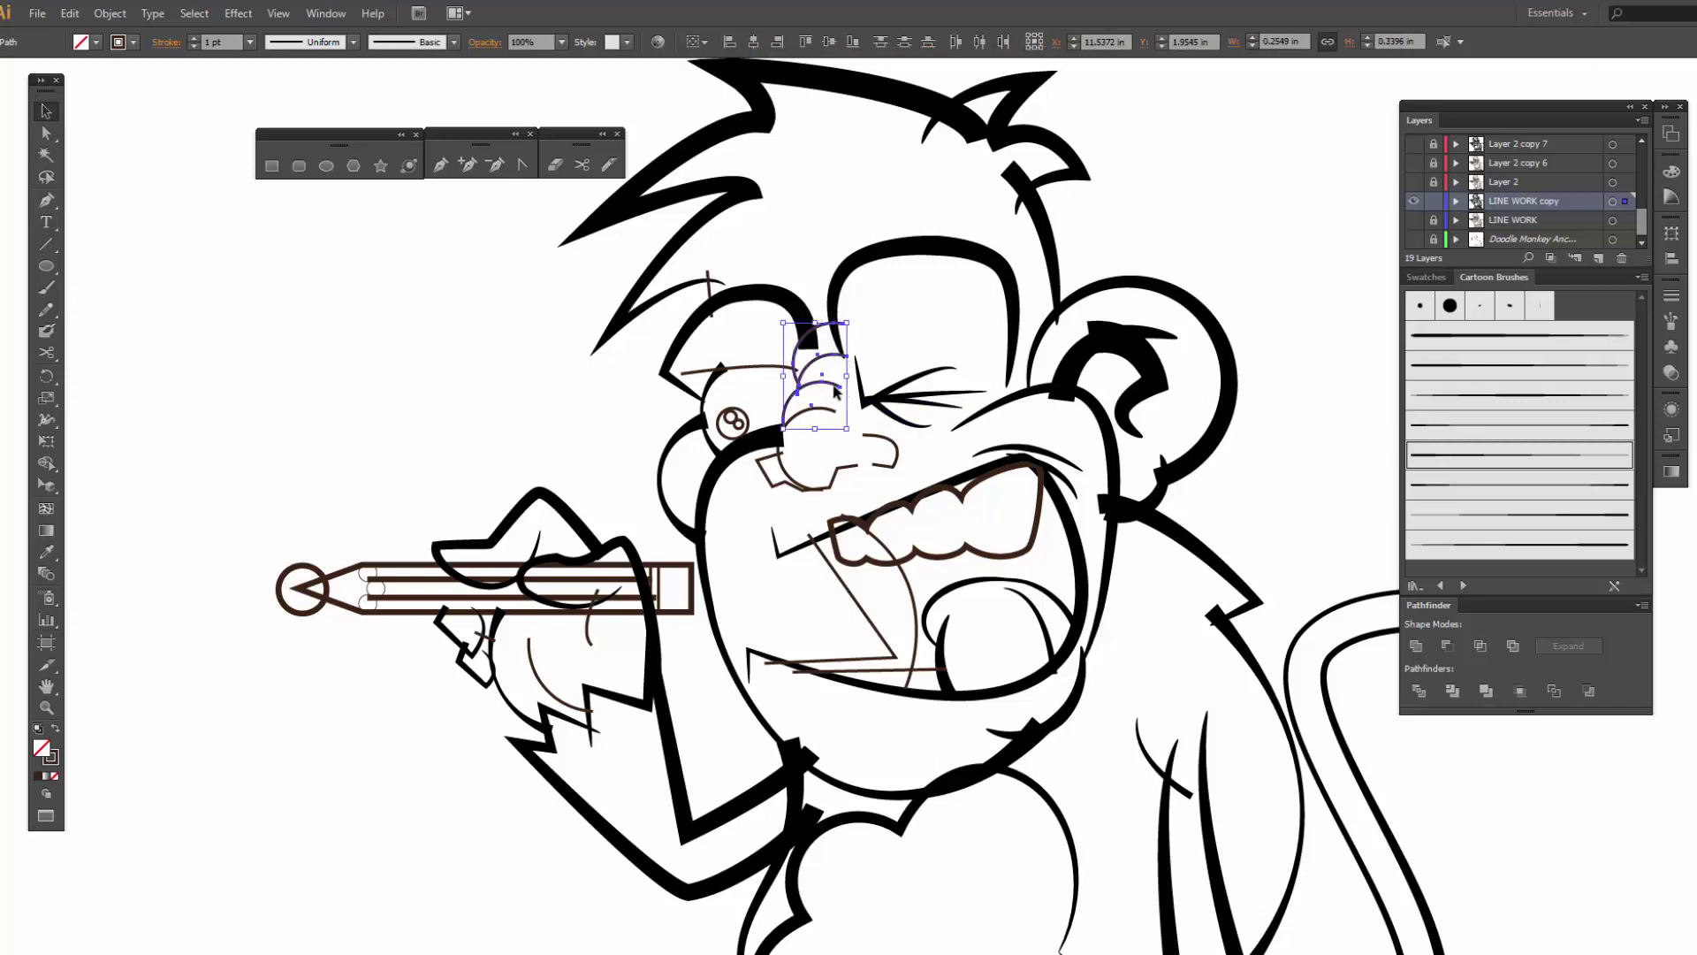
left_click(1477, 459)
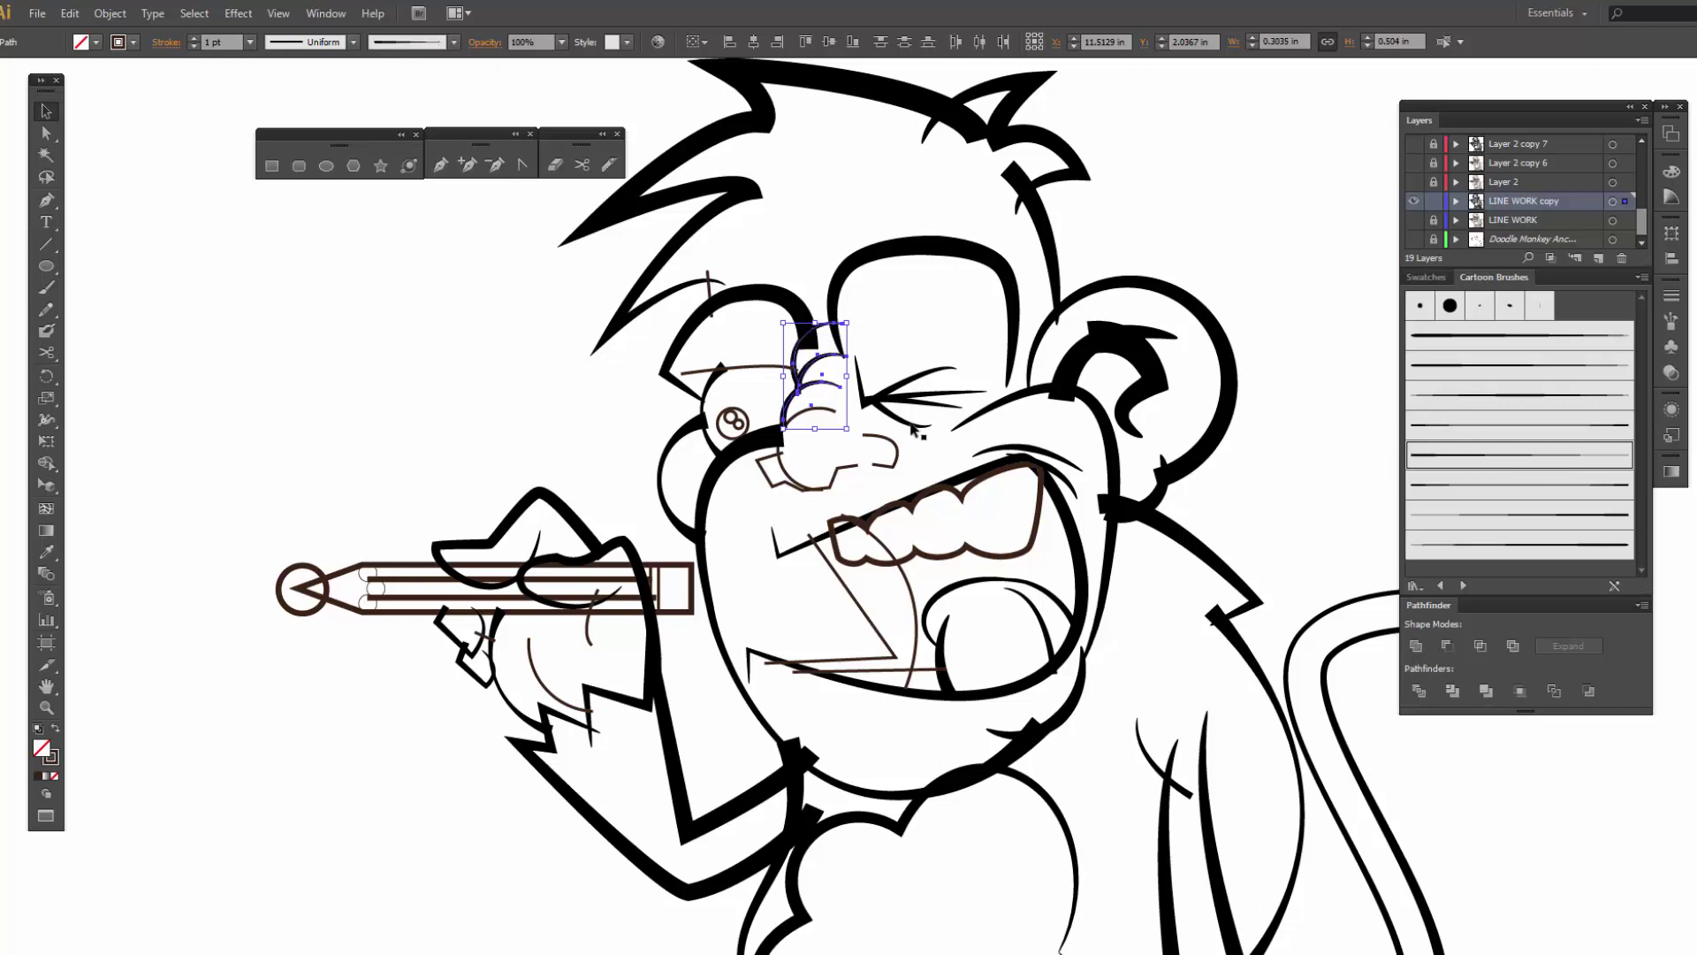
left_click(844, 458)
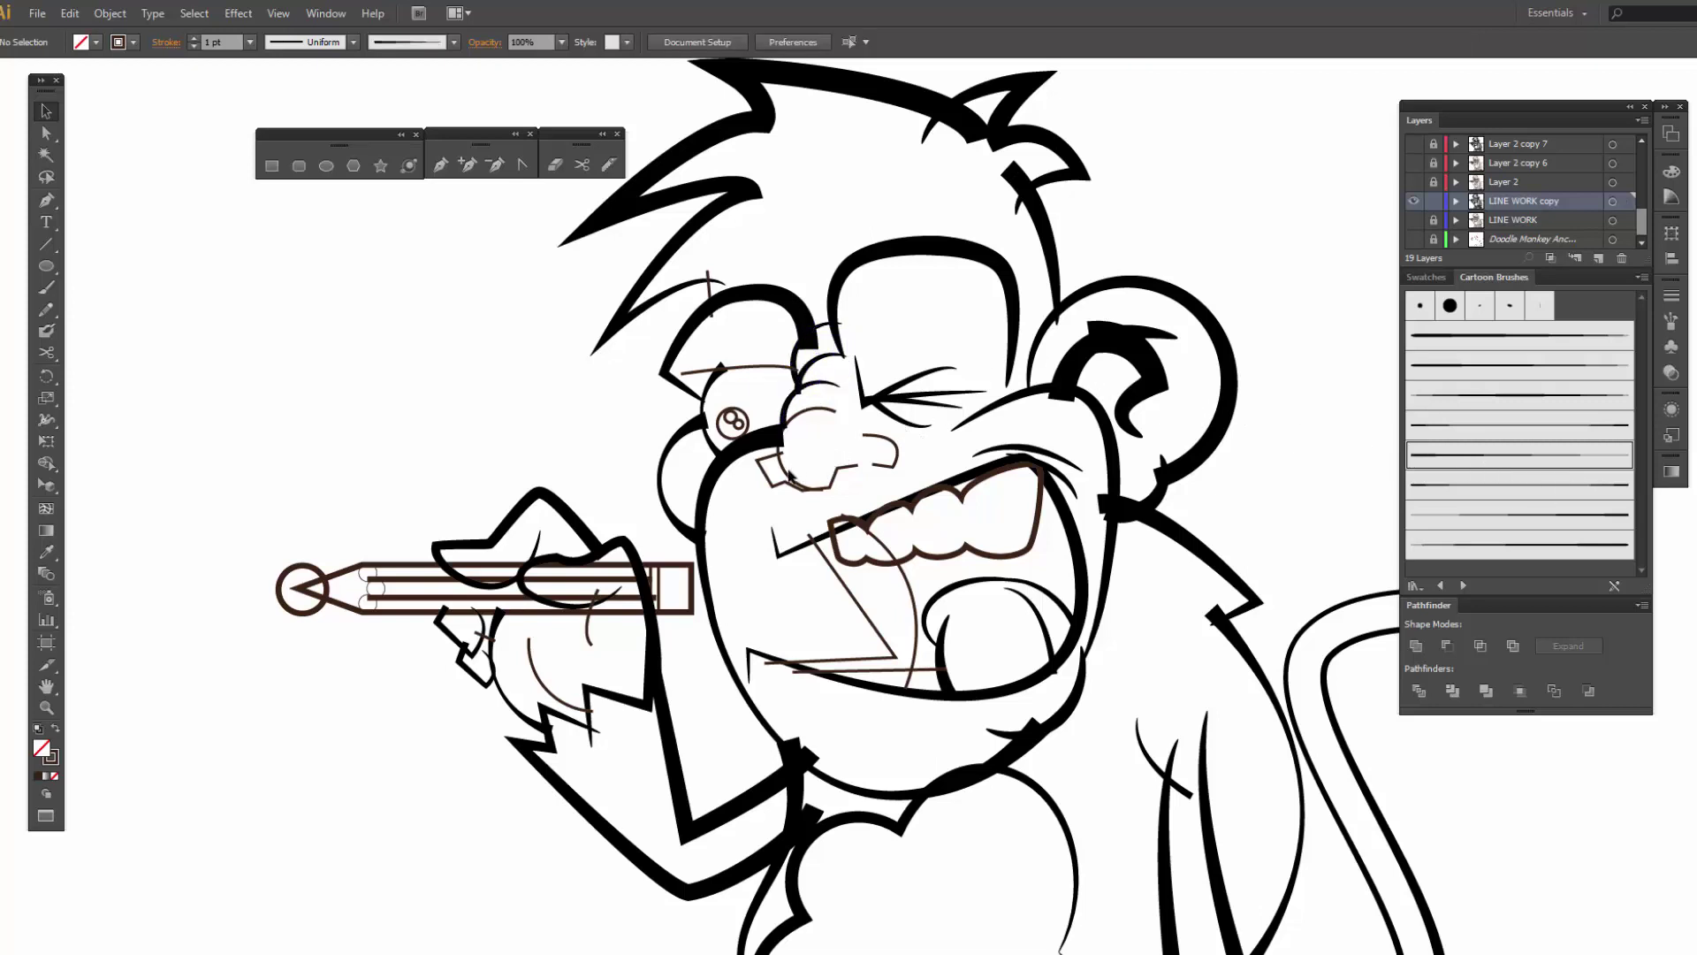
- Apply the third art brush to the rounded nose tip outline and the small nostril wing curve beside it
left_click(789, 475)
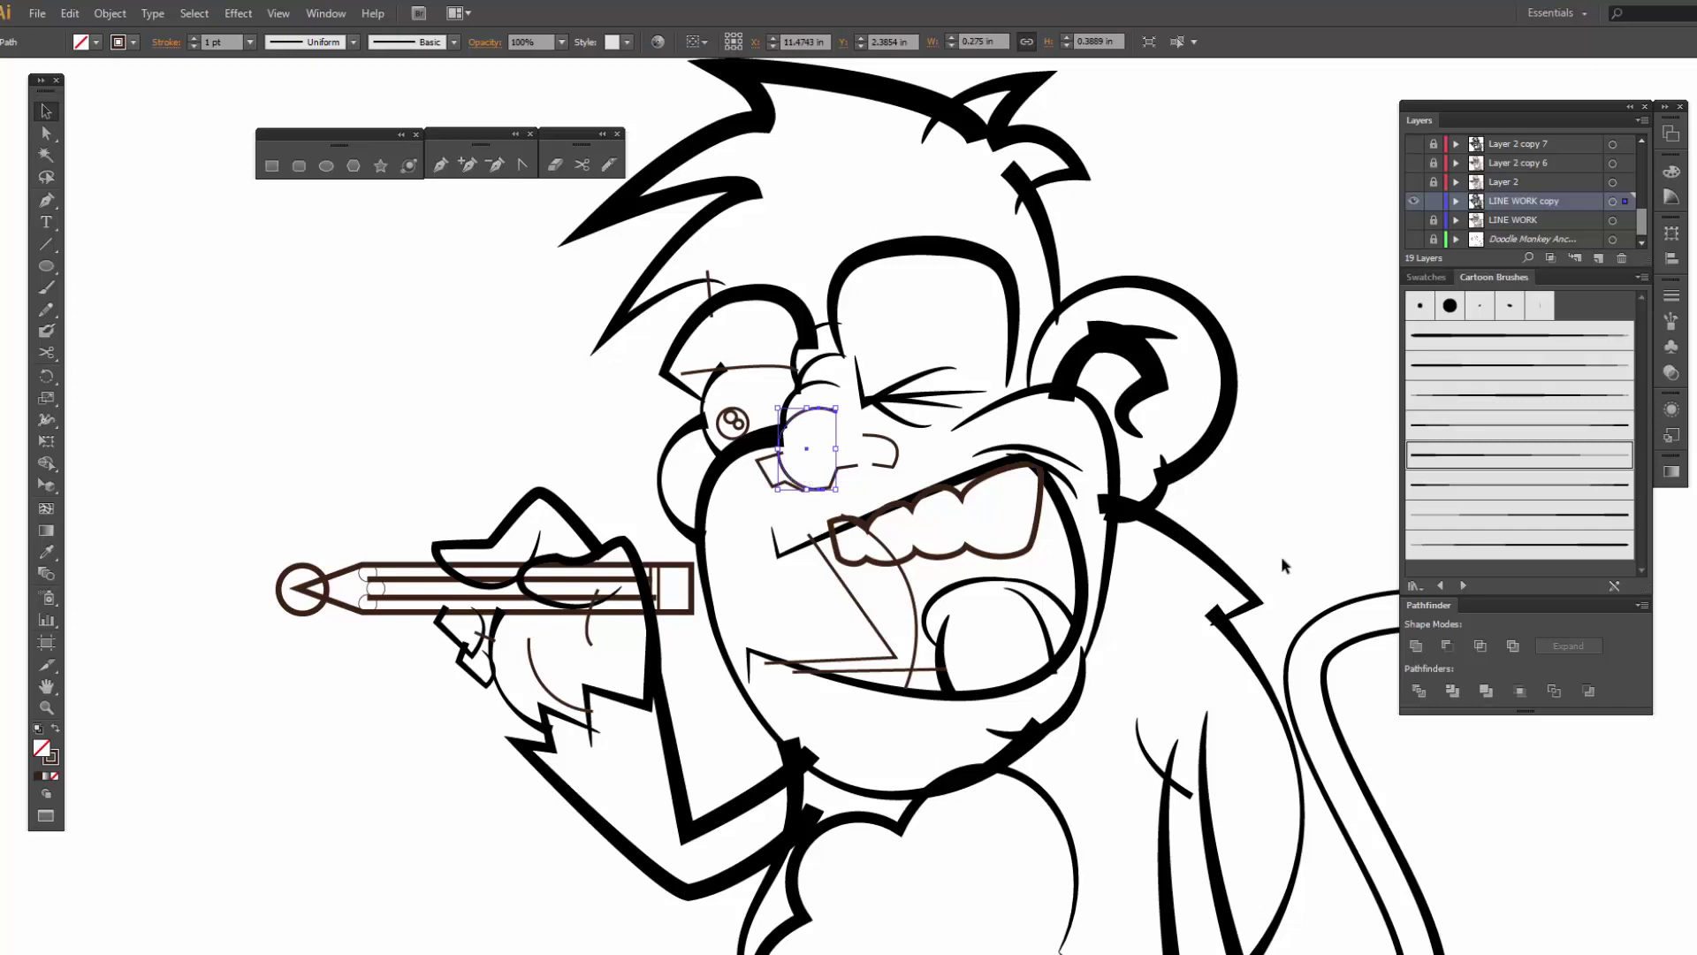
left_click(1478, 403)
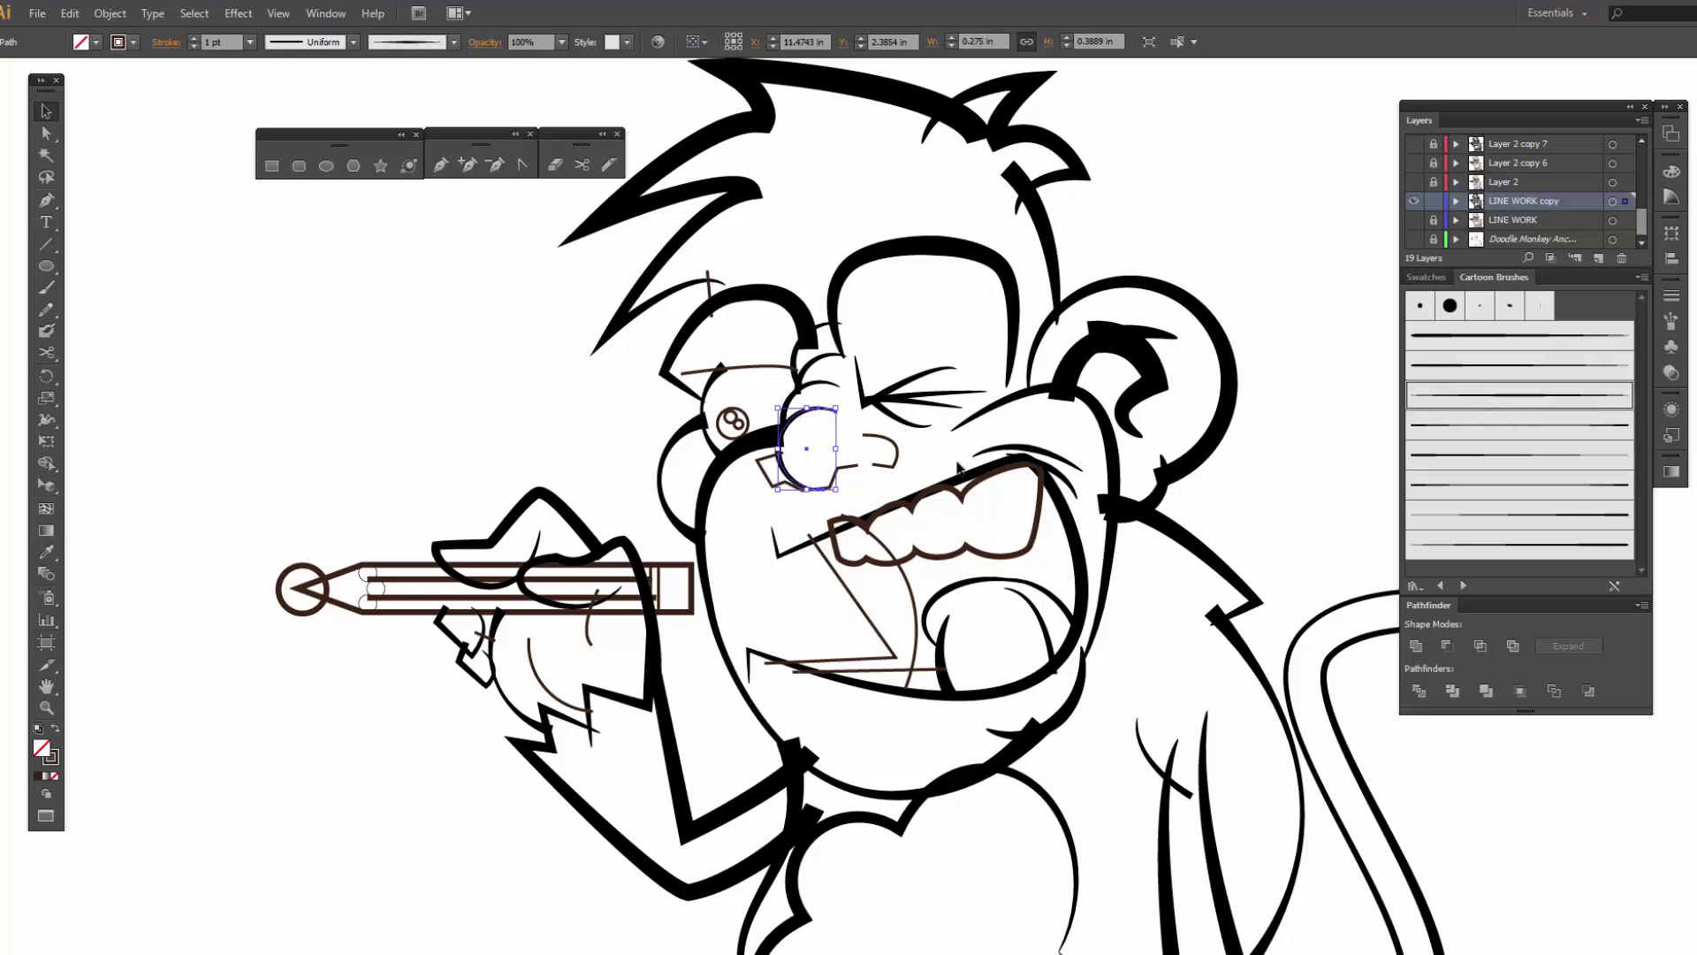
left_click(887, 463)
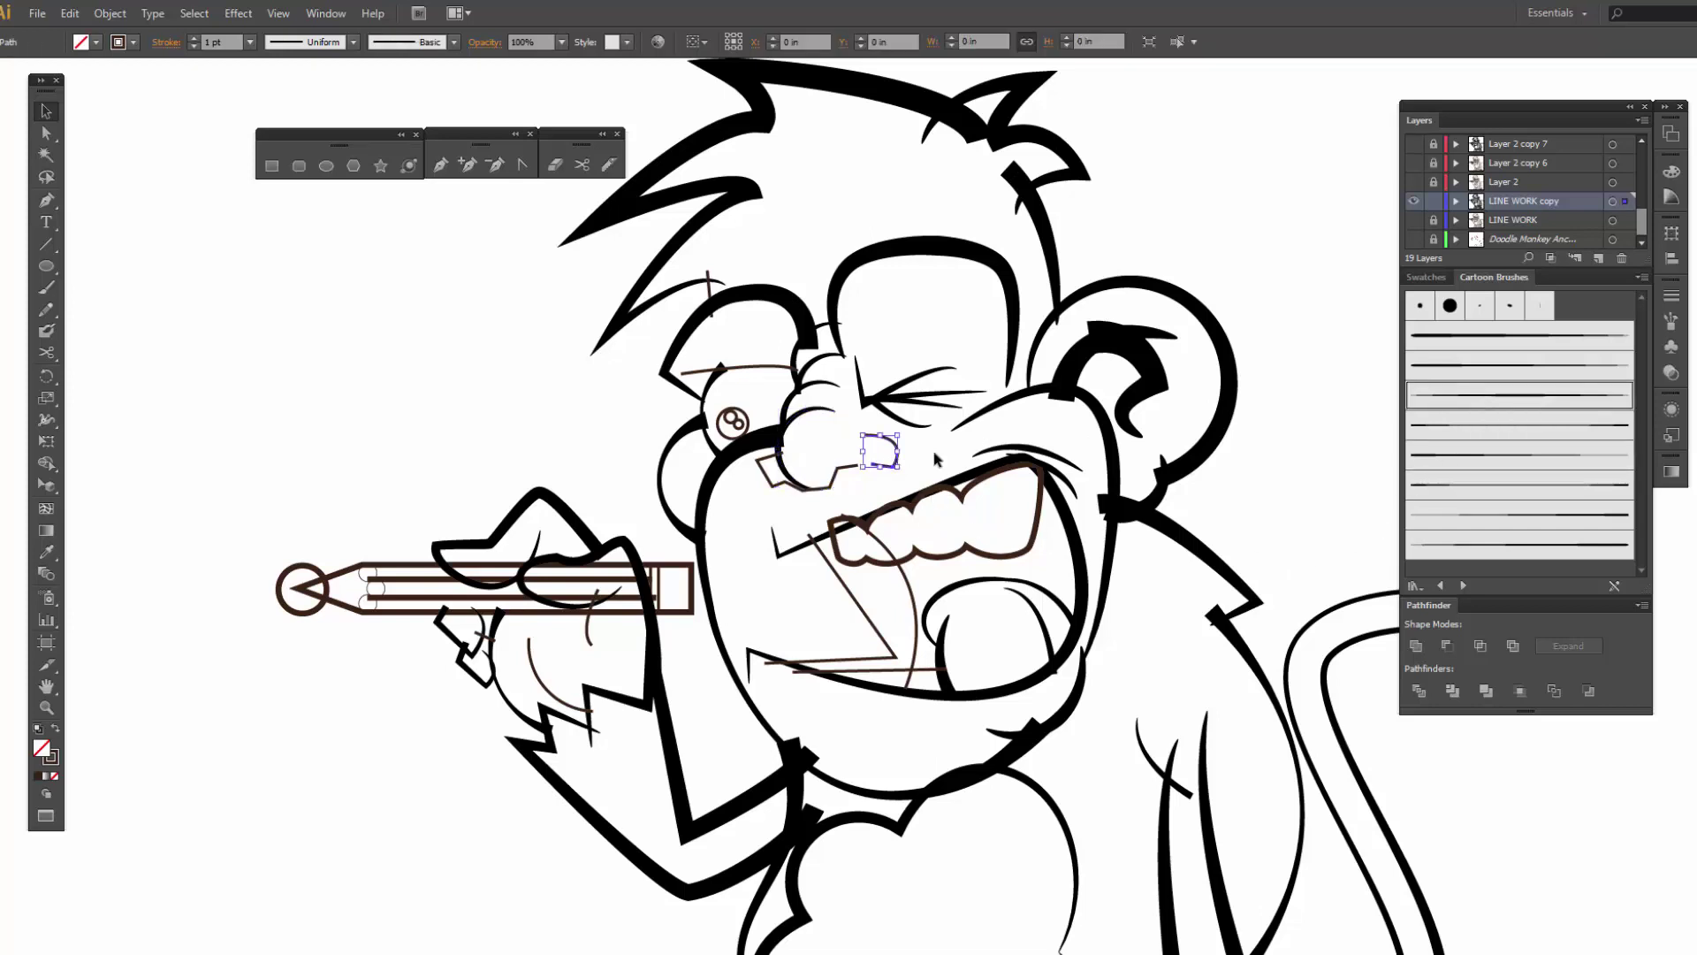
left_click(1454, 403)
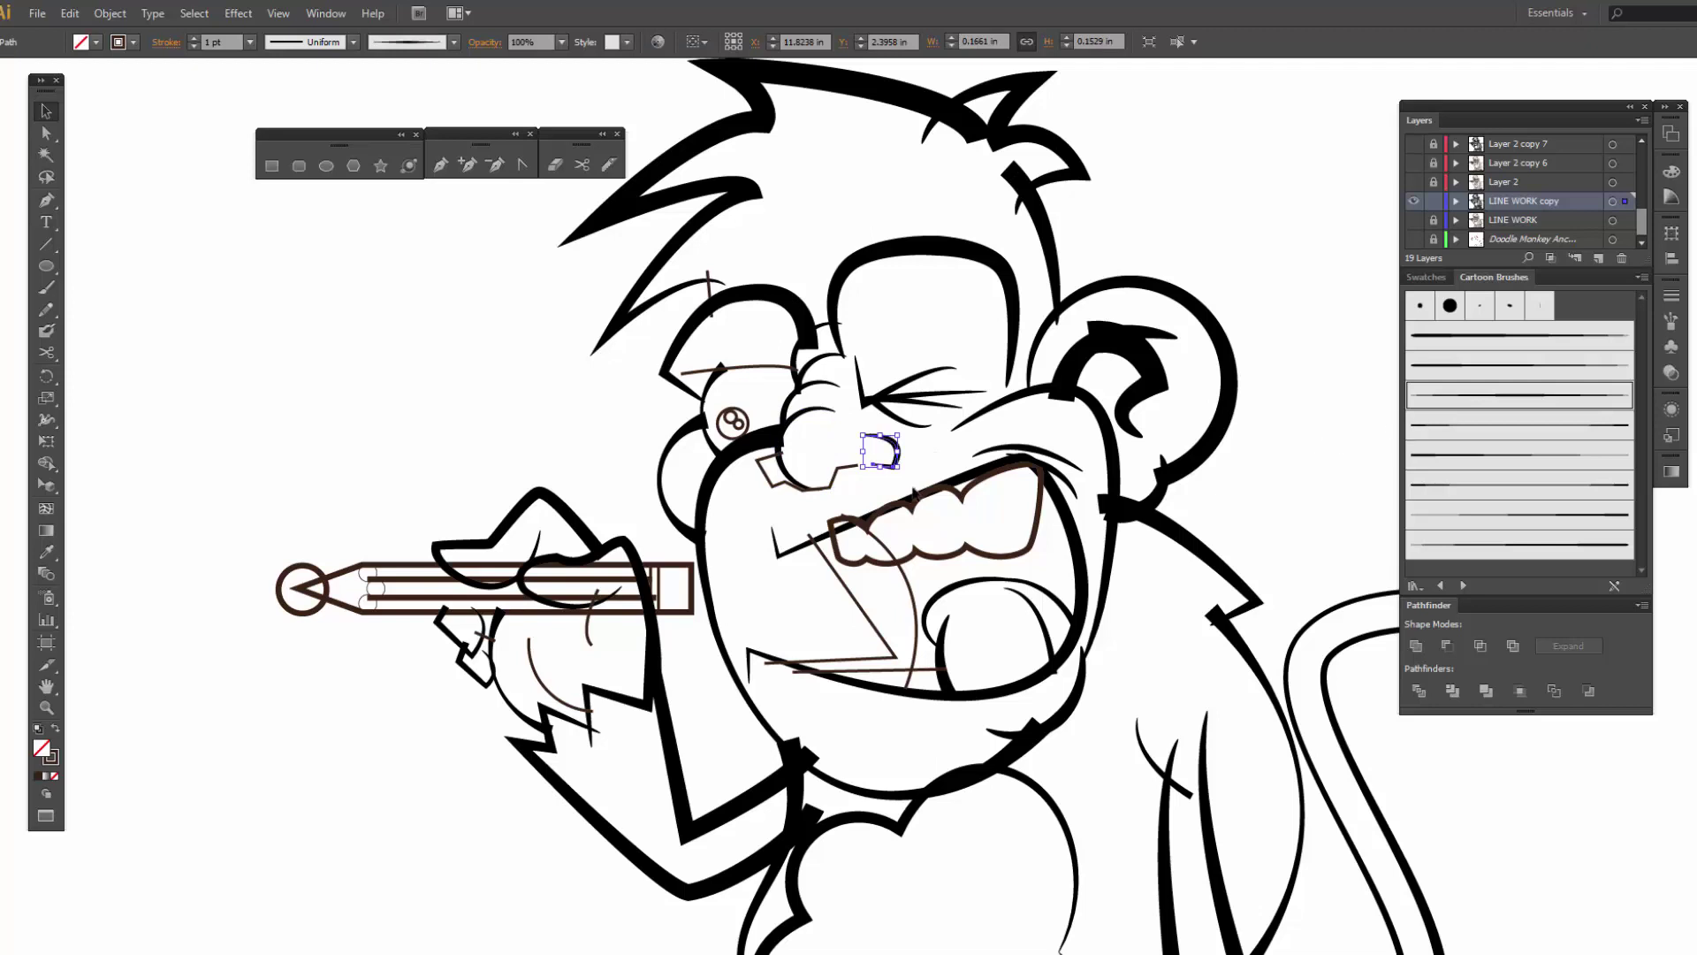
- Try Art Brush 5 on the jagged path beneath the nose, and apply the seventh art brush to it instead
left_click(836, 484)
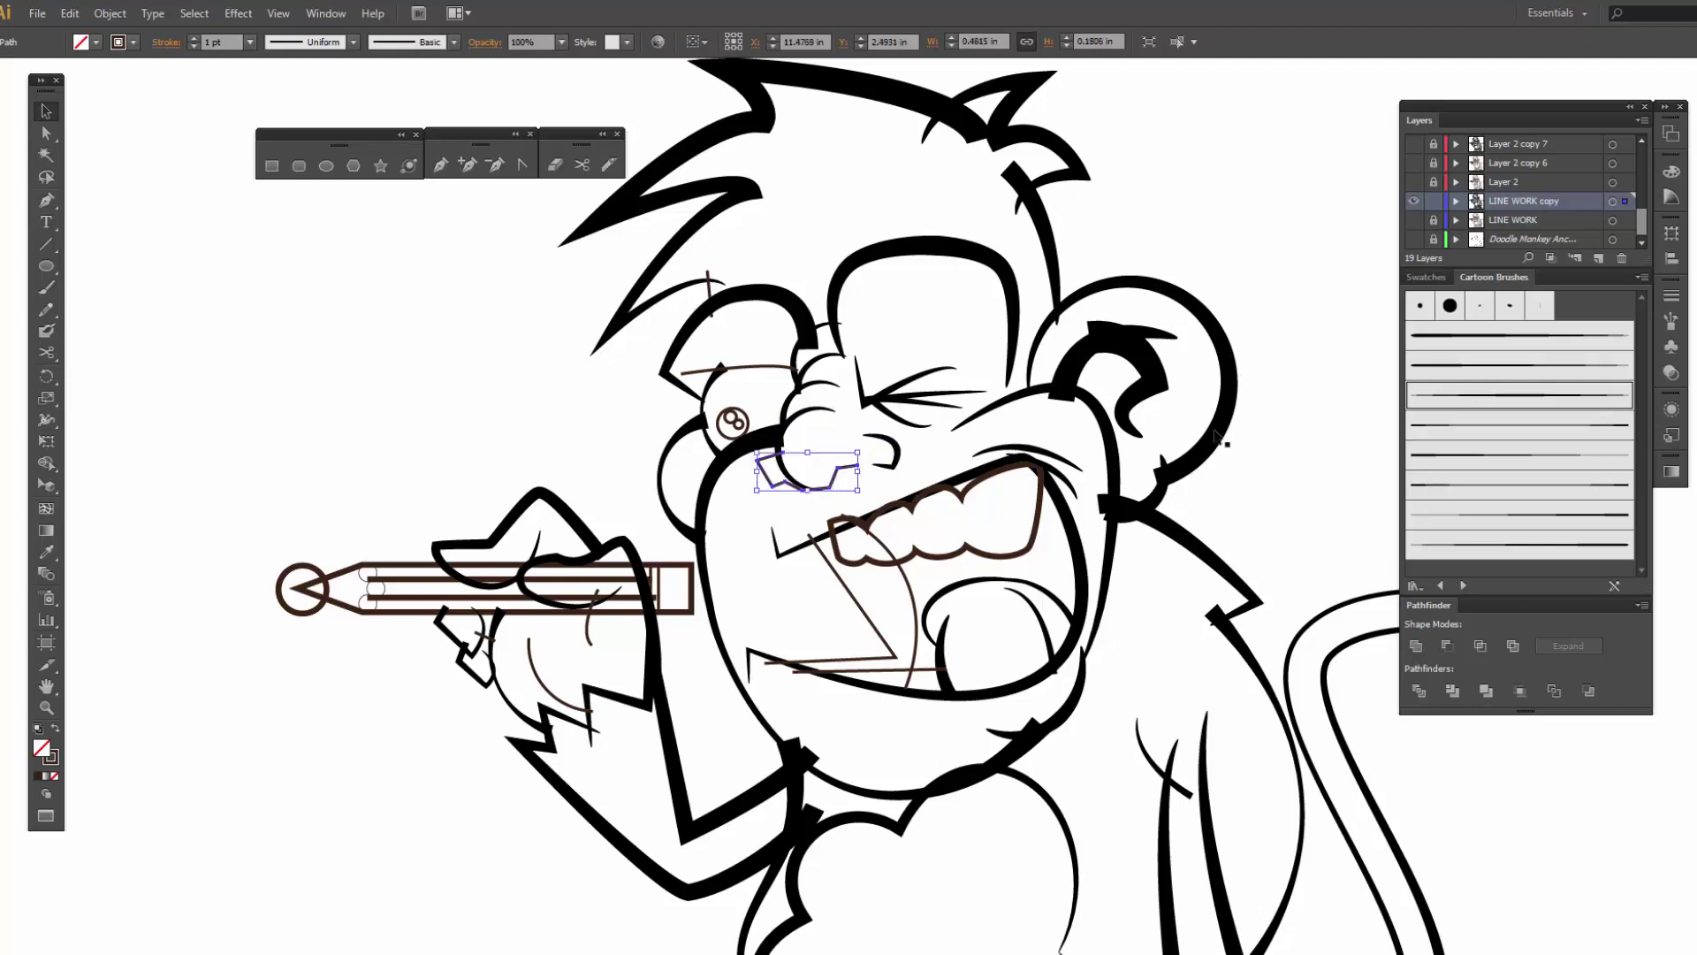
left_click(1470, 467)
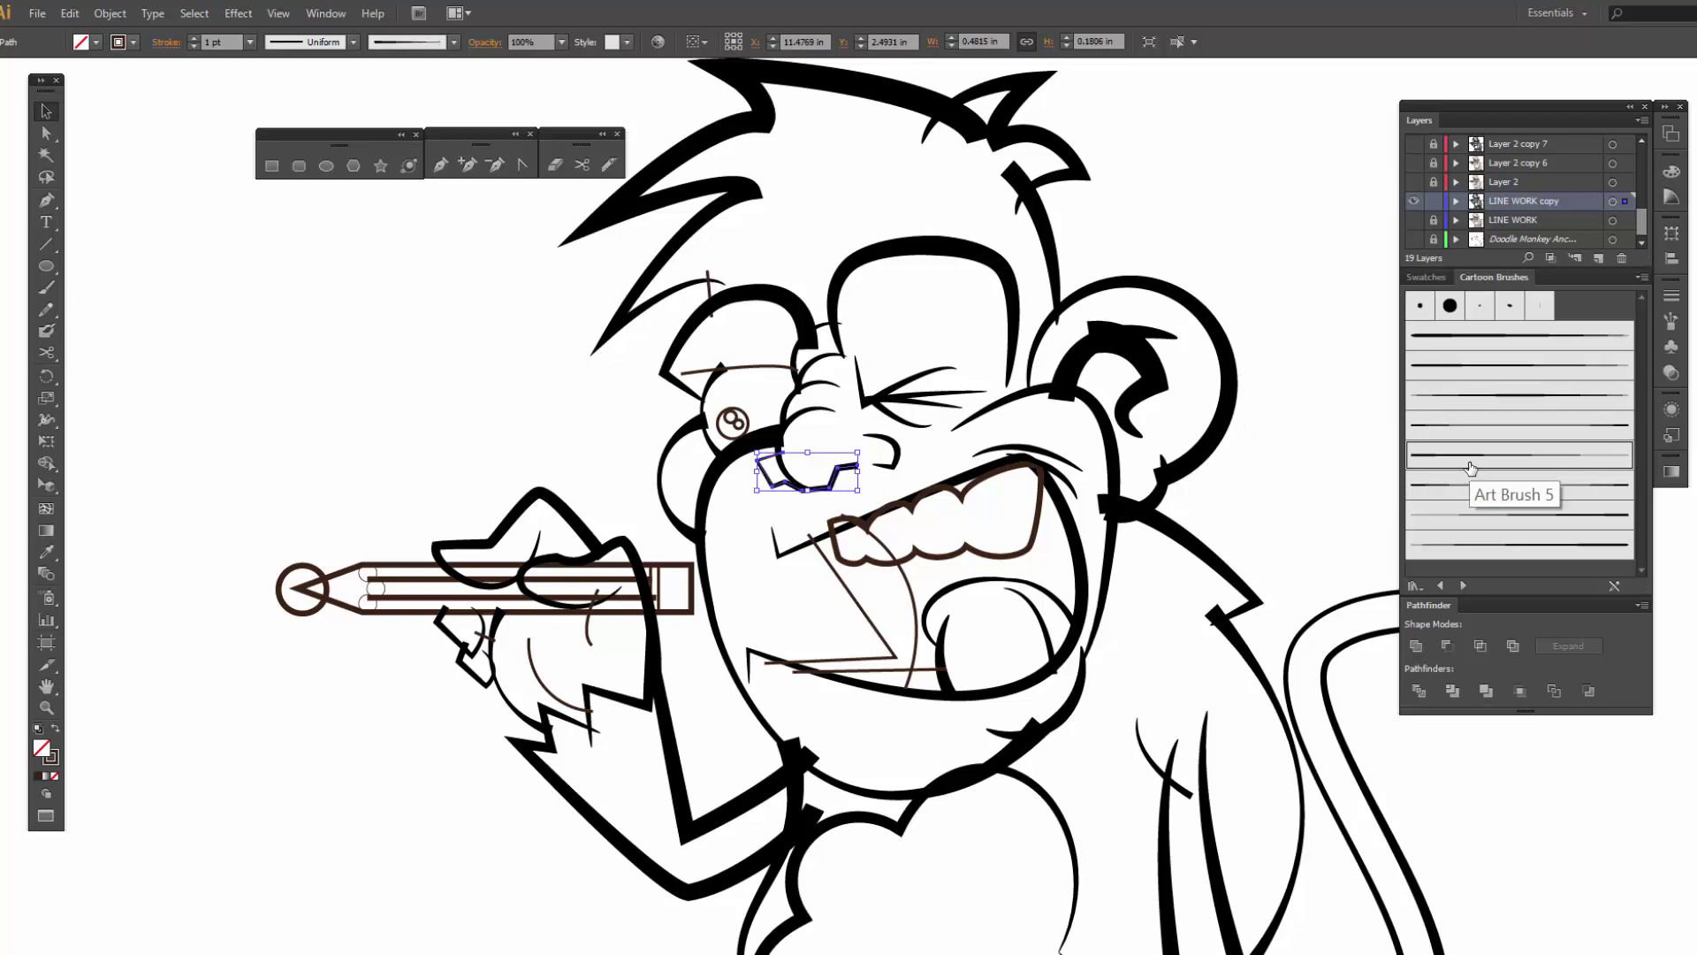
left_click(1481, 511)
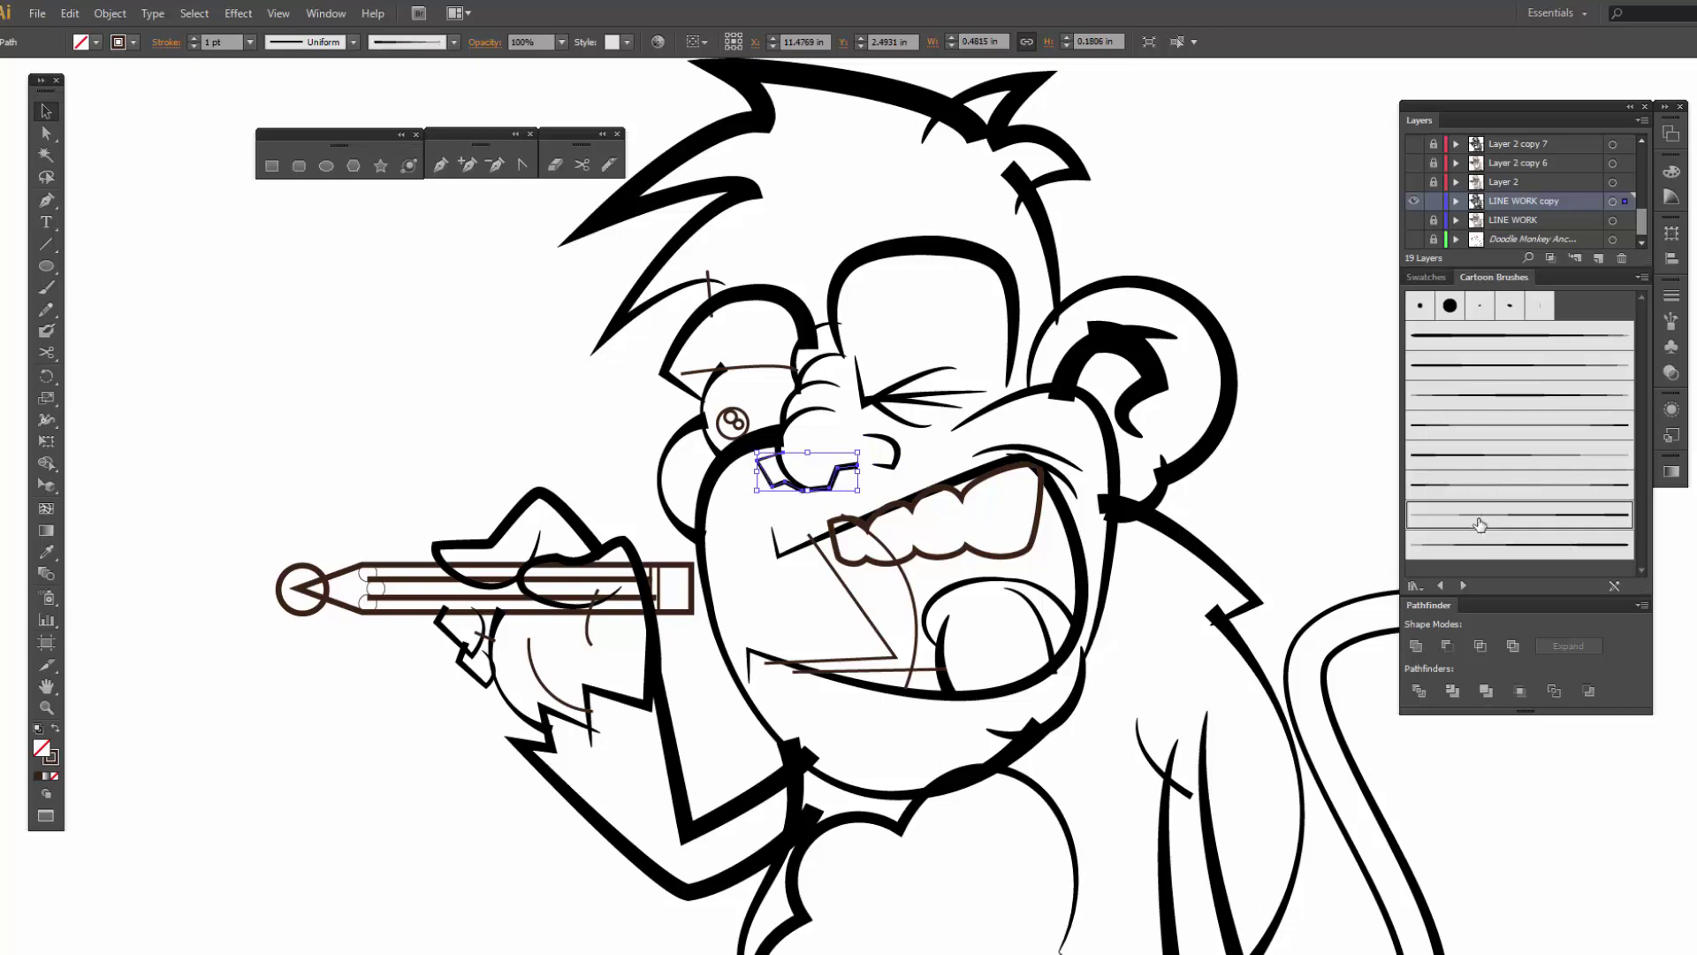
left_click(1337, 457)
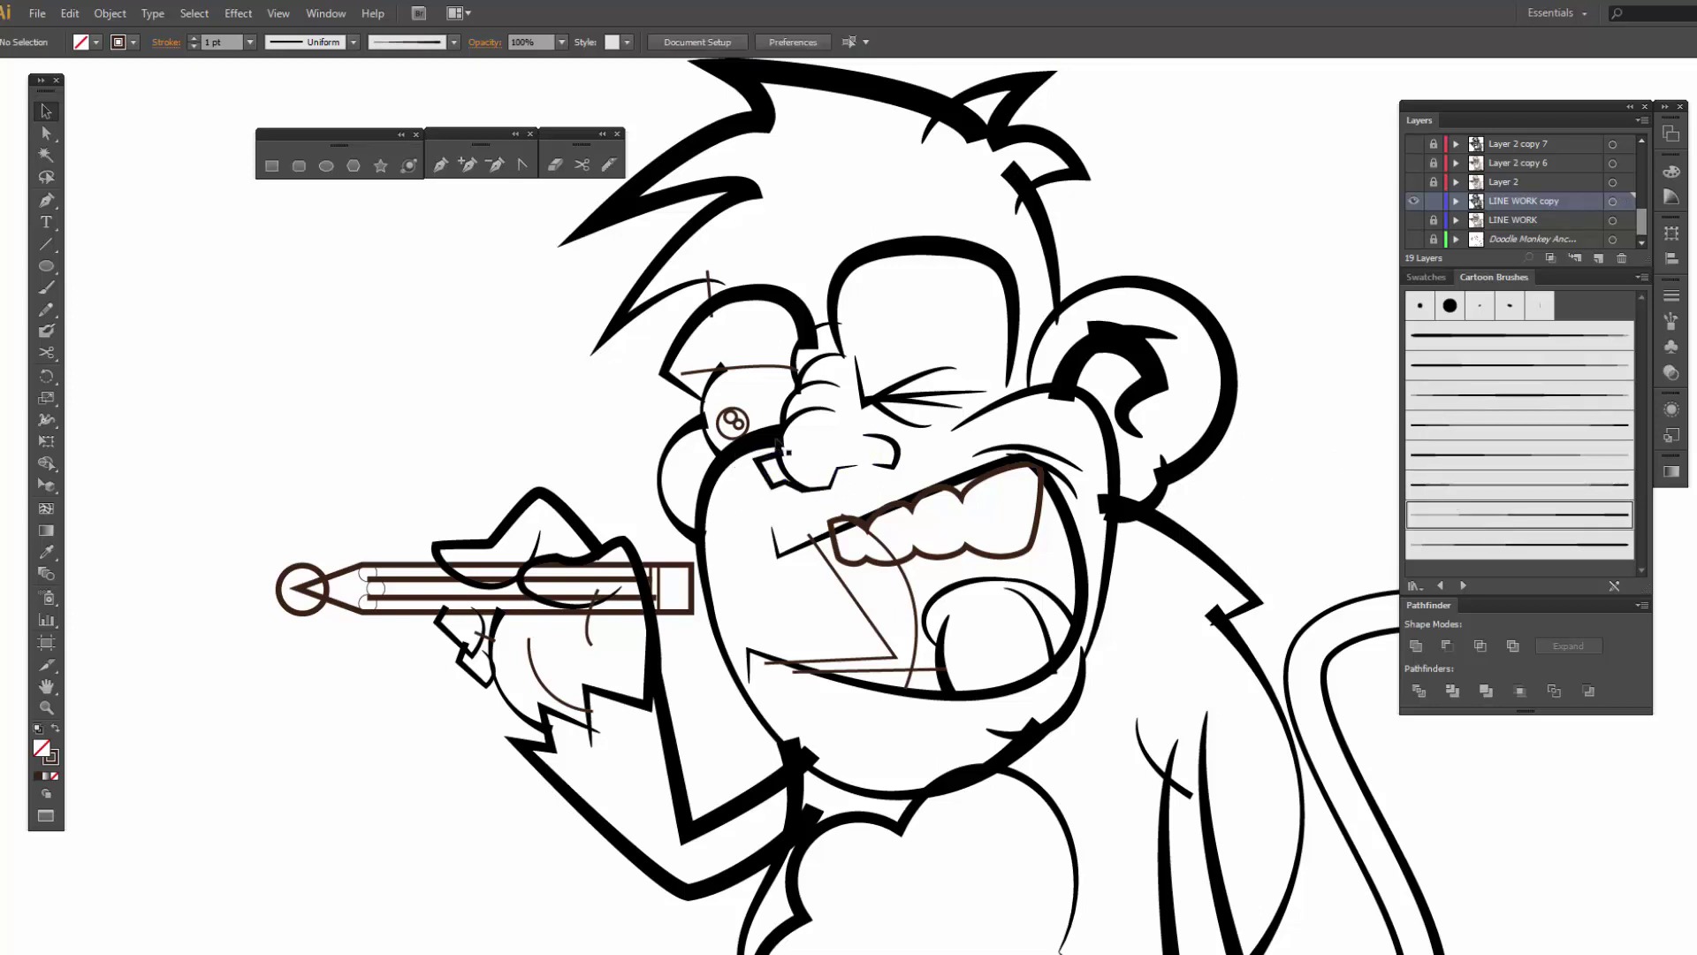
- Apply Art Brush 5 to the eyelid line across the top of the open eye
left_click(762, 369)
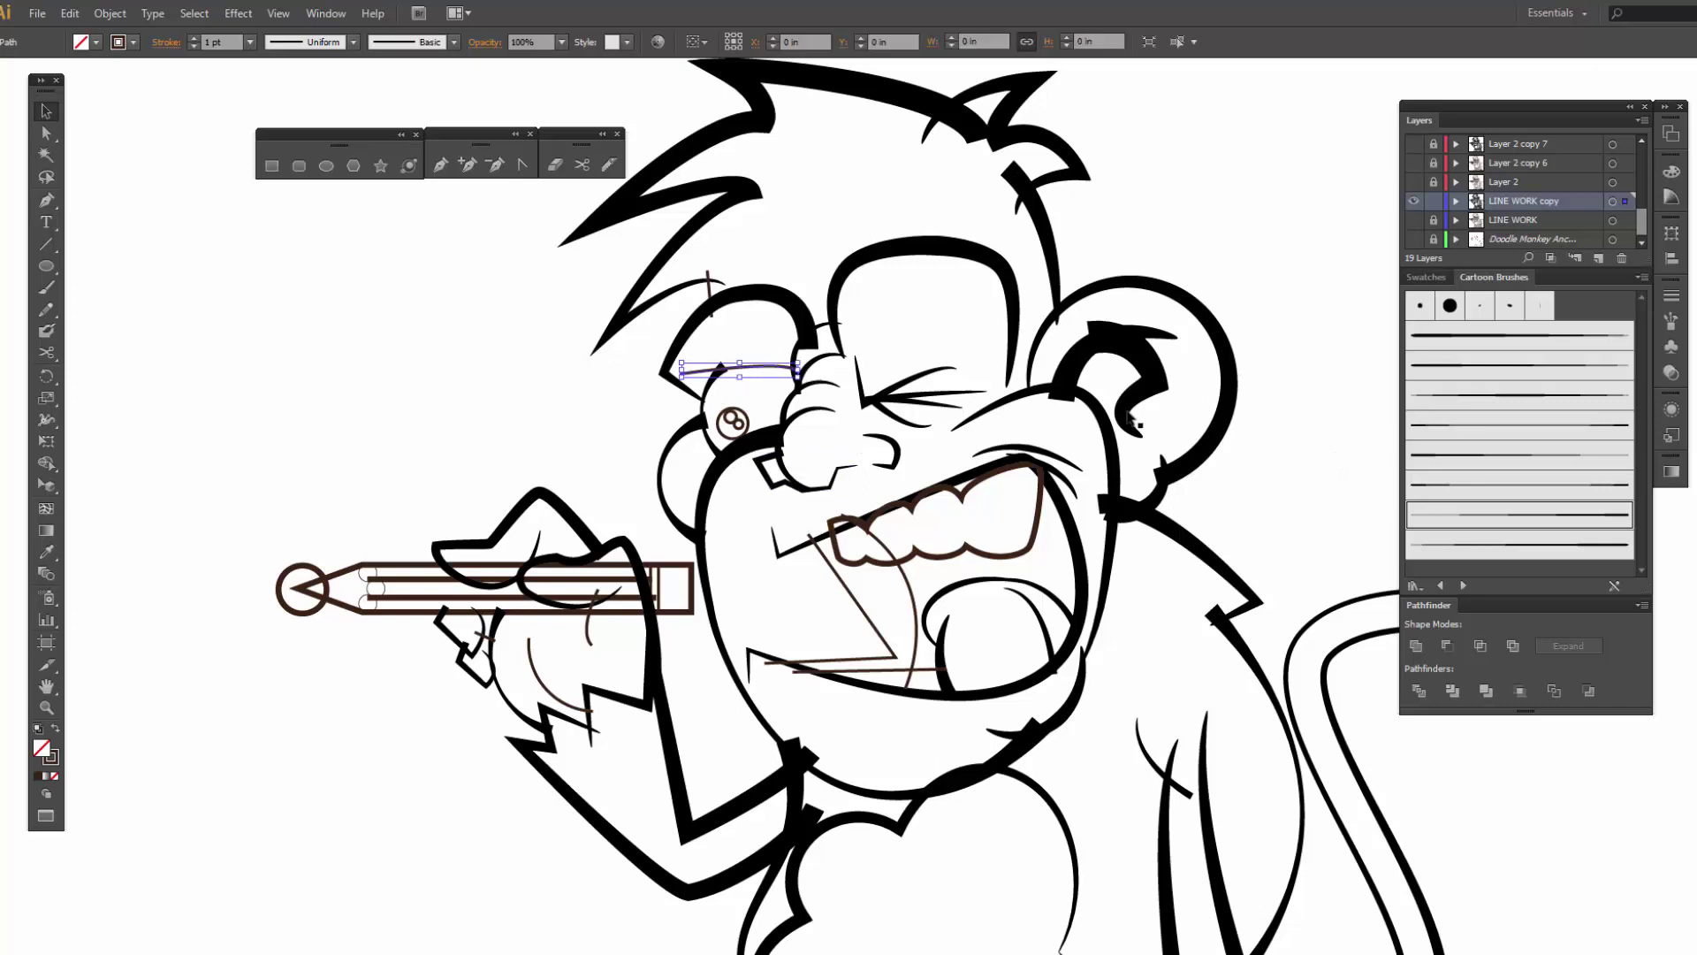
left_click(1448, 467)
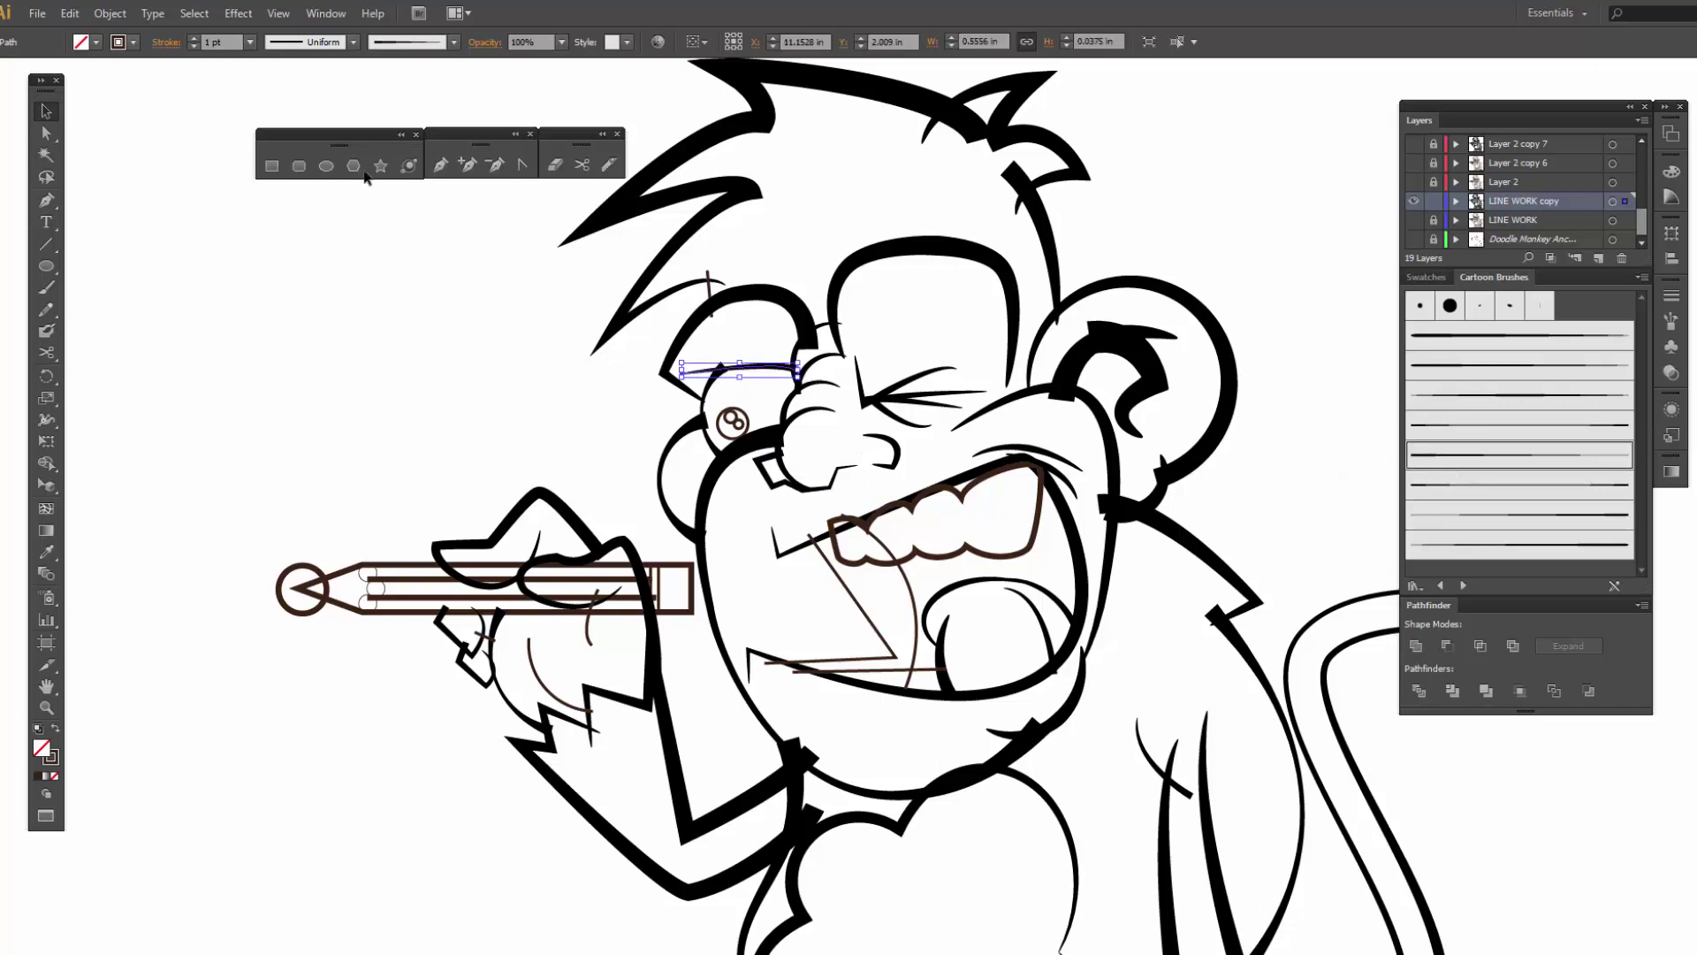
left_click(500, 450)
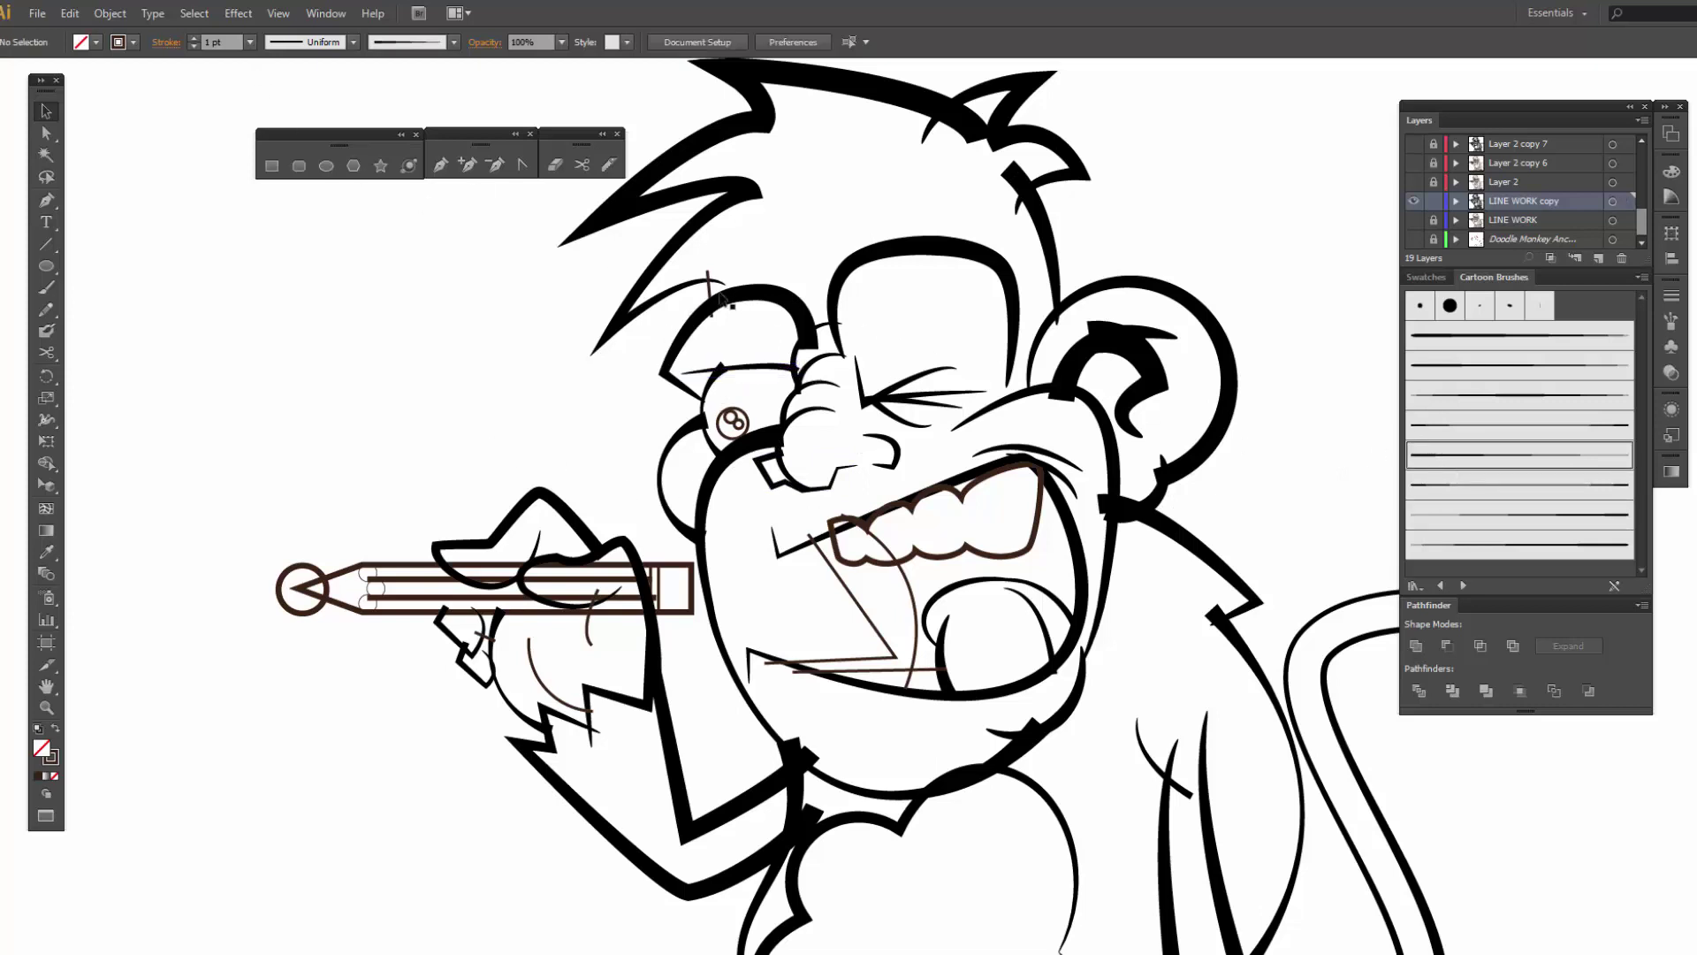
- Set the stroke weight of the short vertical line between the hair and the open eye's brow to 2 pt
left_click_drag(712, 299, 712, 304)
left_click(193, 38)
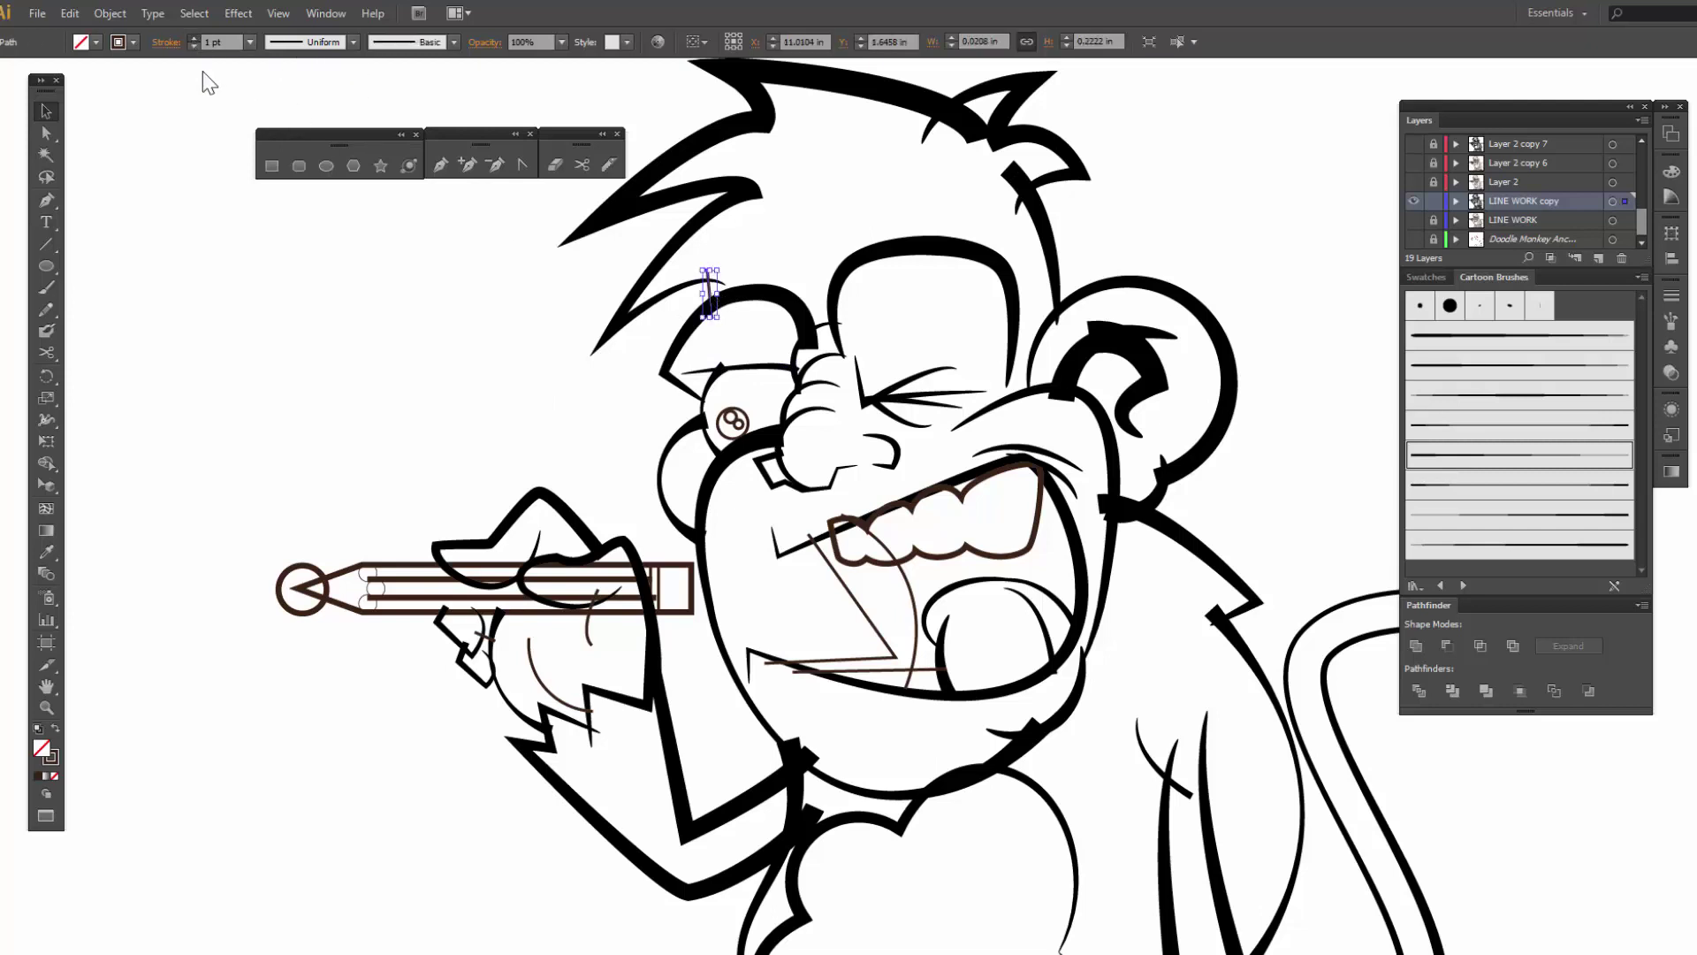
left_click(299, 407)
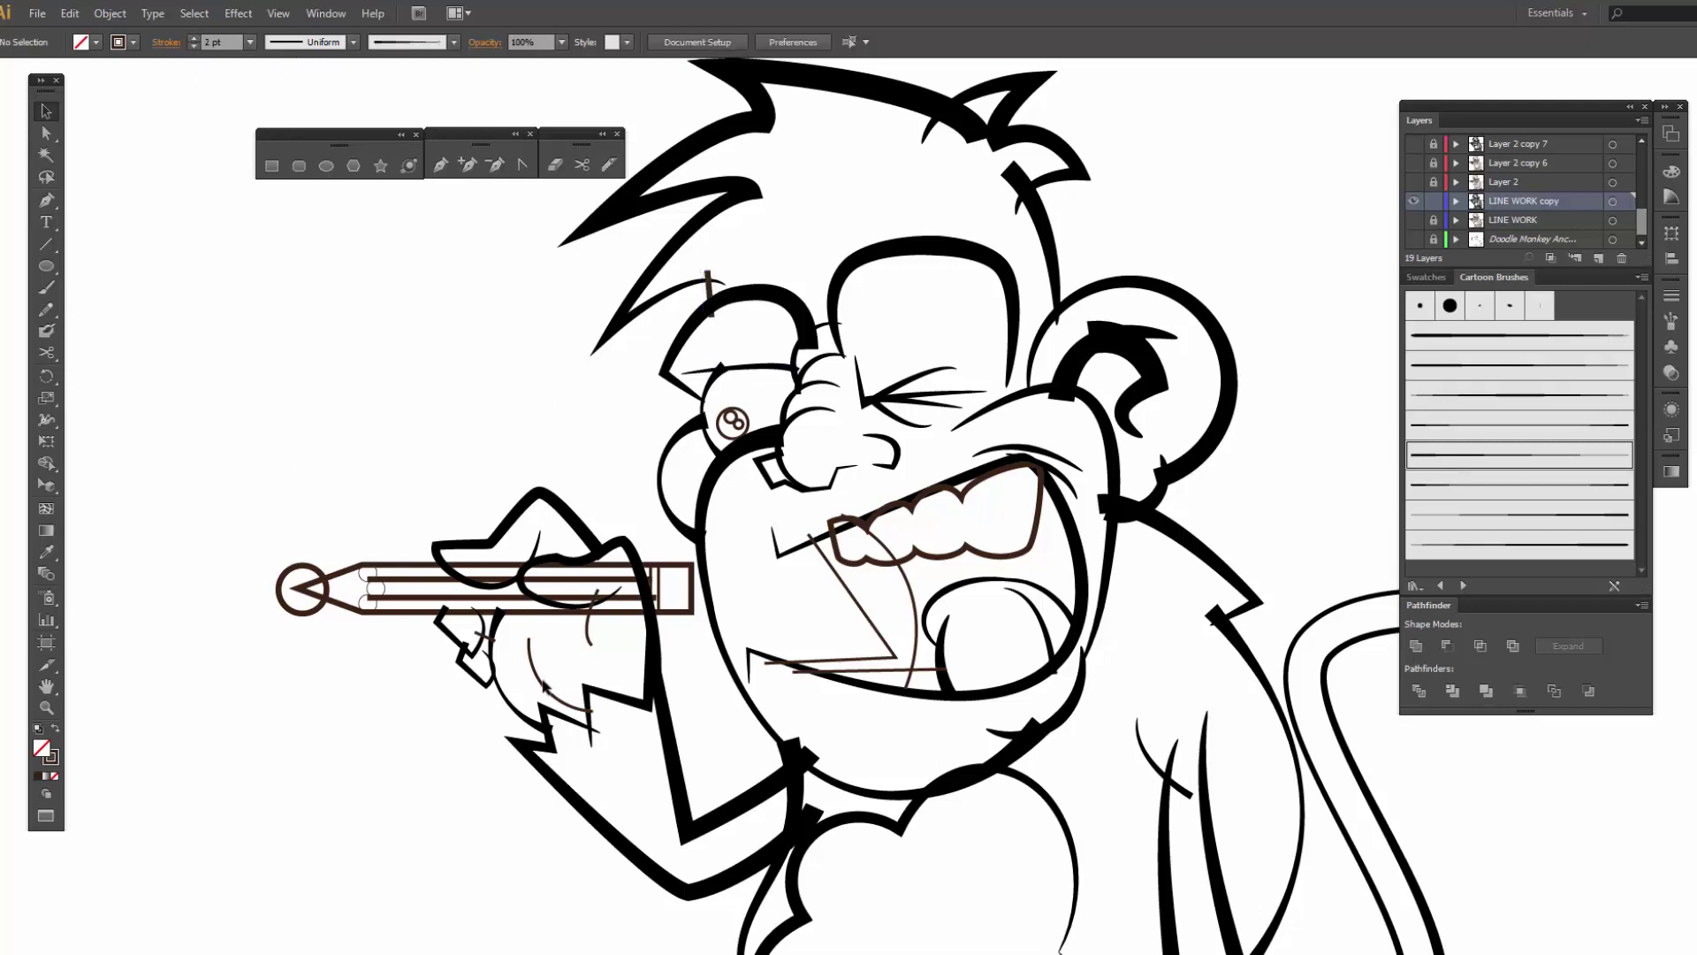
- Apply Art Brush 5 to the long curved crease in the palm with a 2 pt stroke
left_click_drag(543, 687, 591, 711)
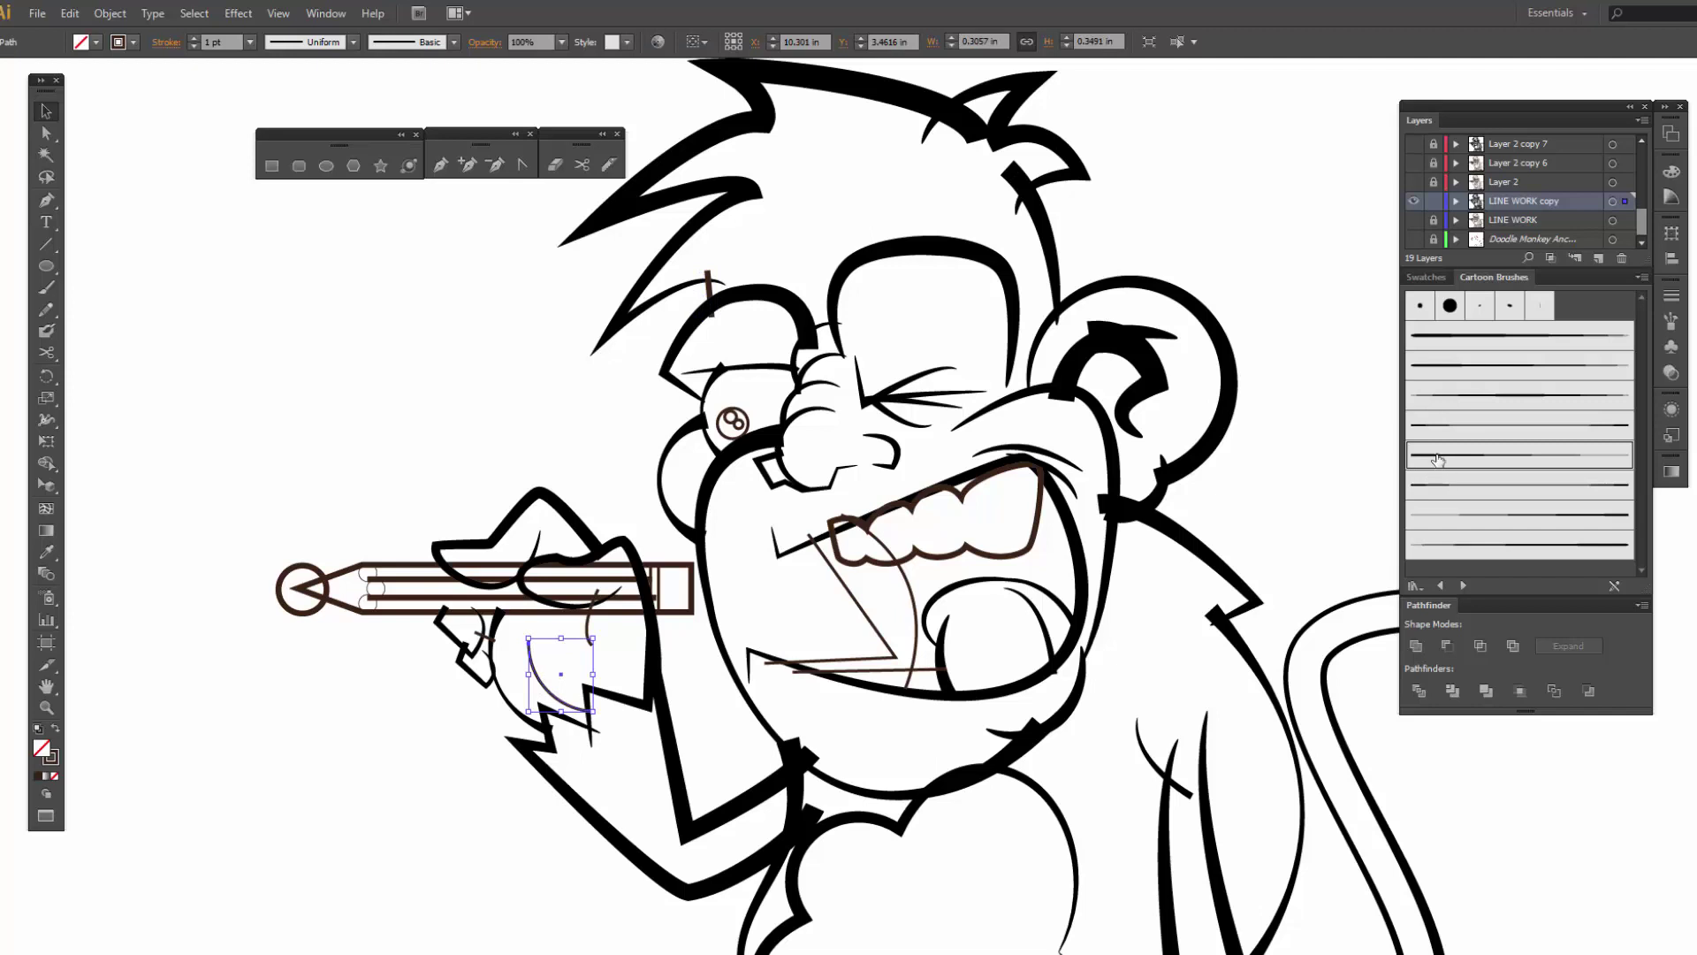
left_click(1438, 459)
left_click(194, 38)
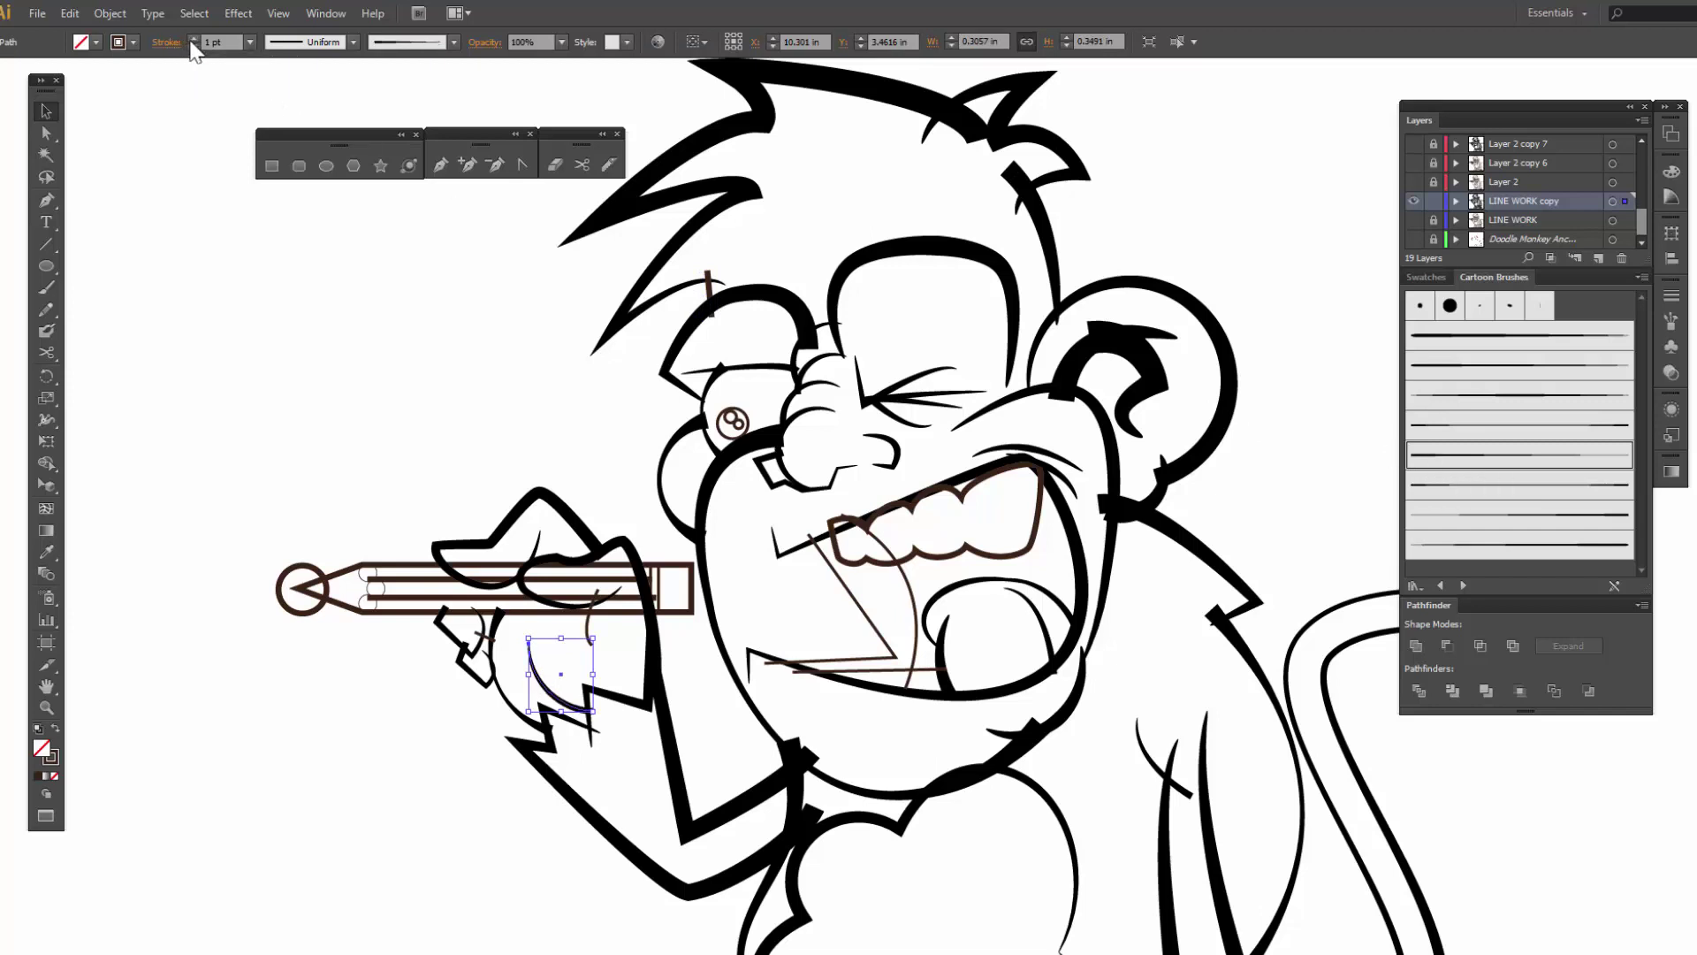
left_click(433, 768)
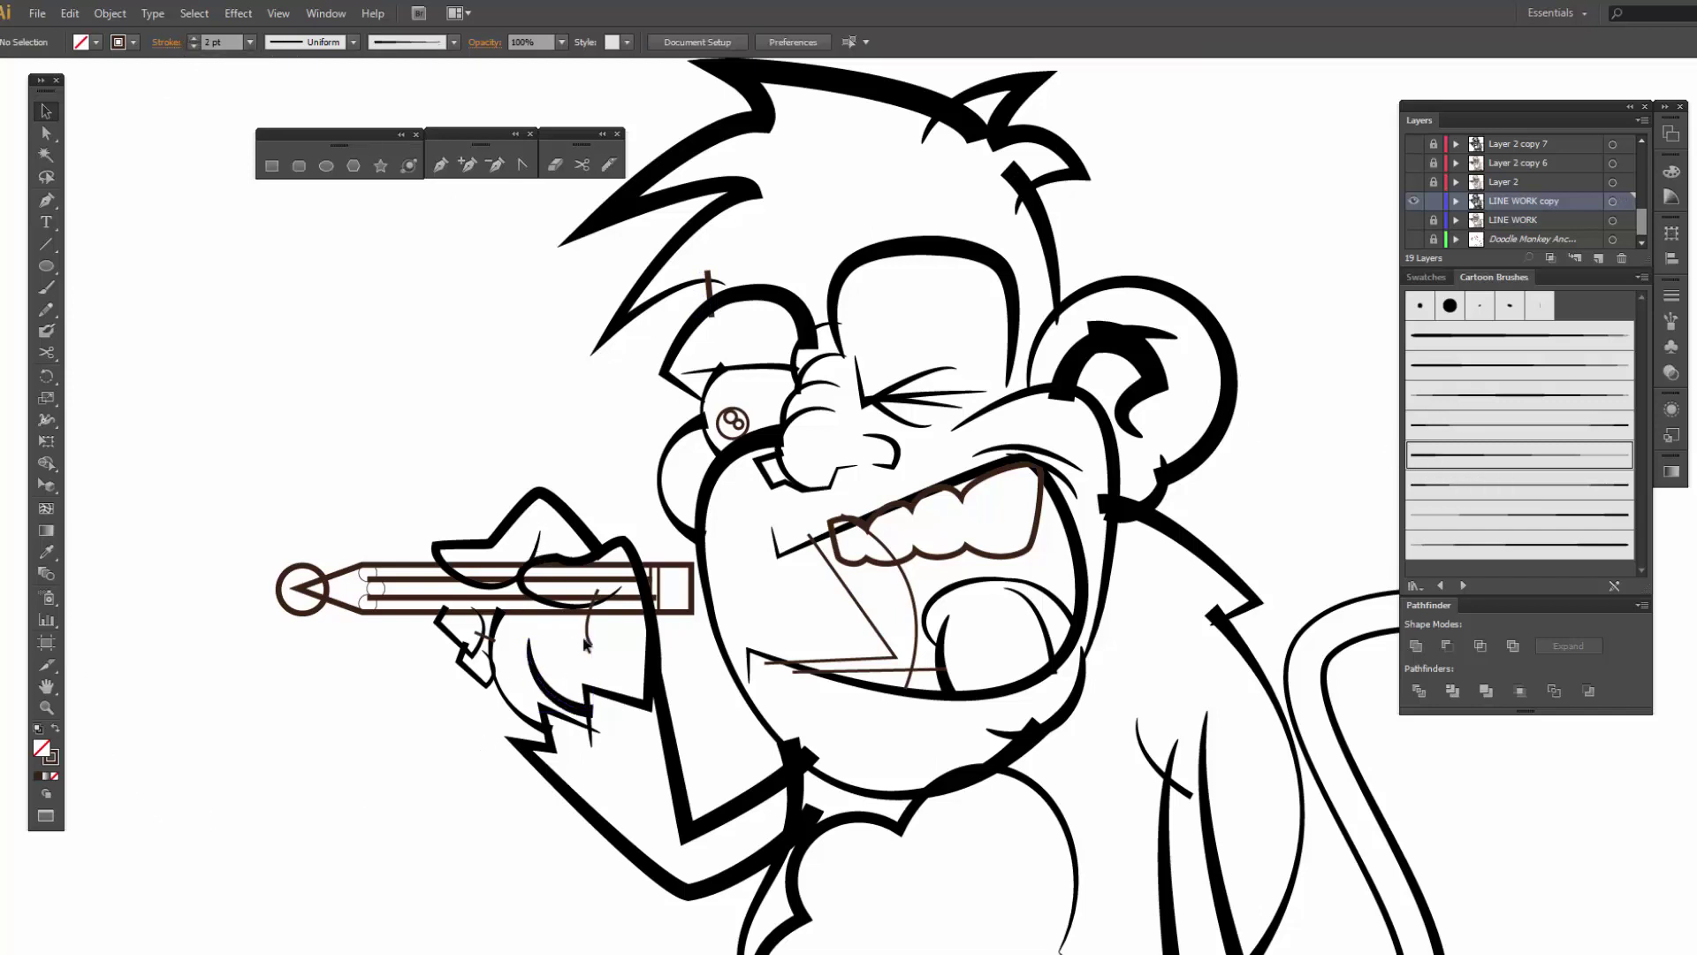
- Apply Art Brush 5 to the short vertical crease in the hand below the pencil and nudge it slightly left and down
left_click_drag(593, 653, 593, 655)
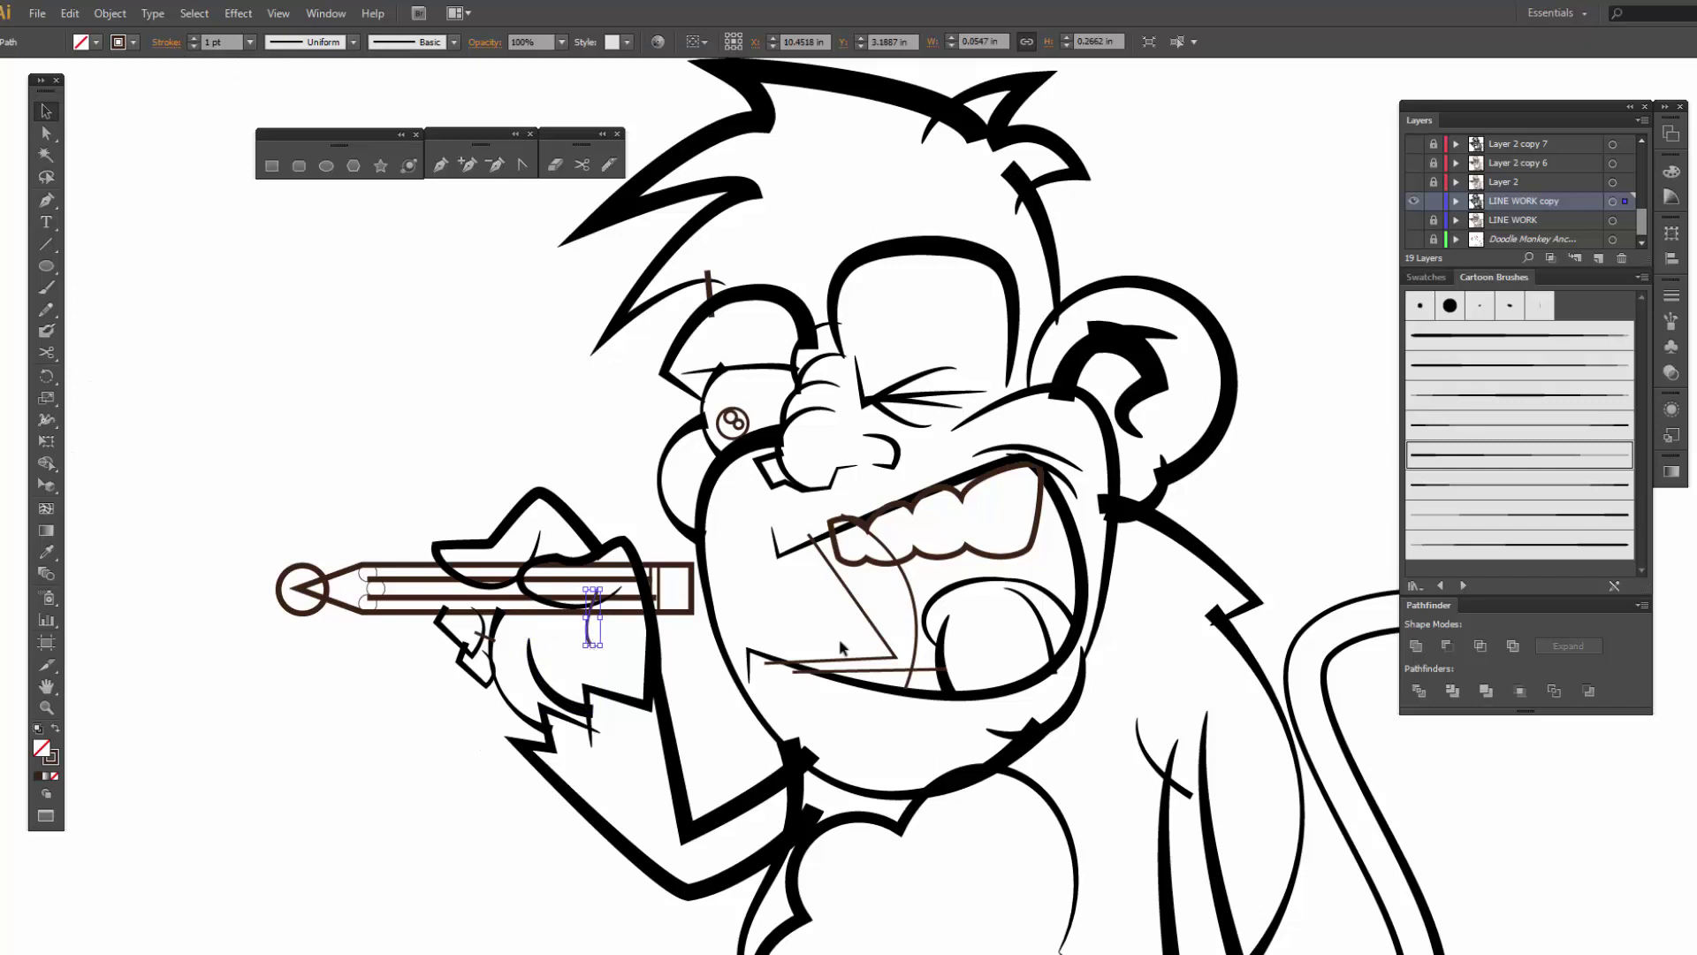
left_click(1439, 462)
key("Left")
key("Left")
key("Left")
key("Left")
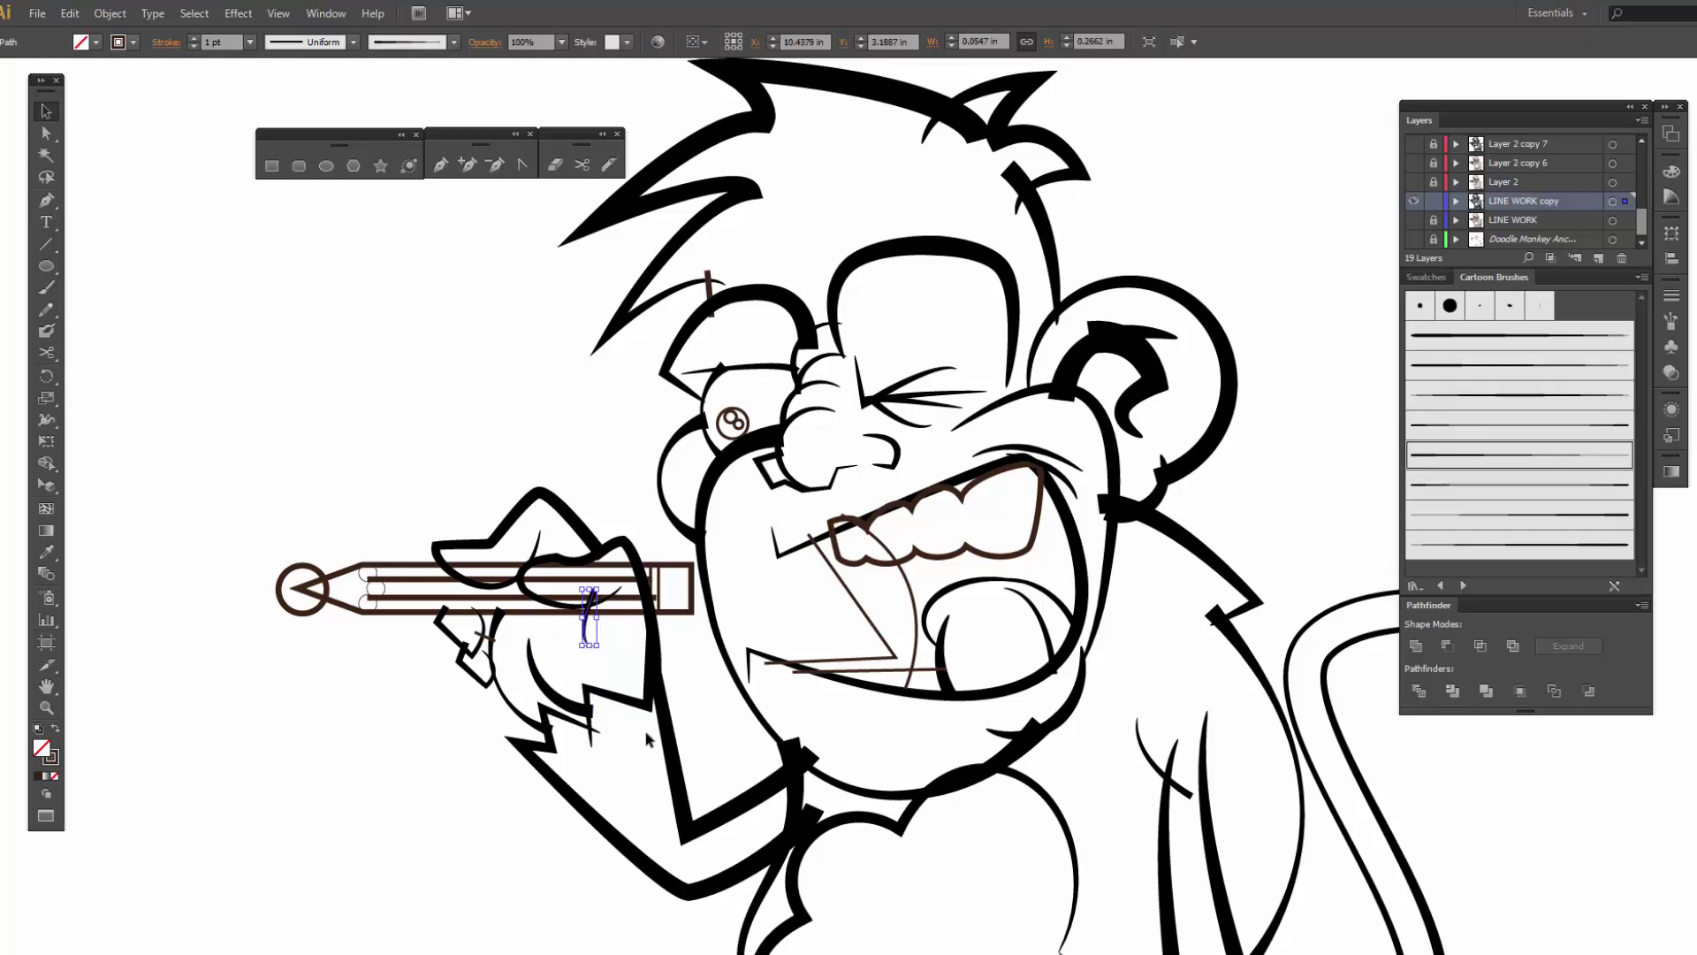
key("Down")
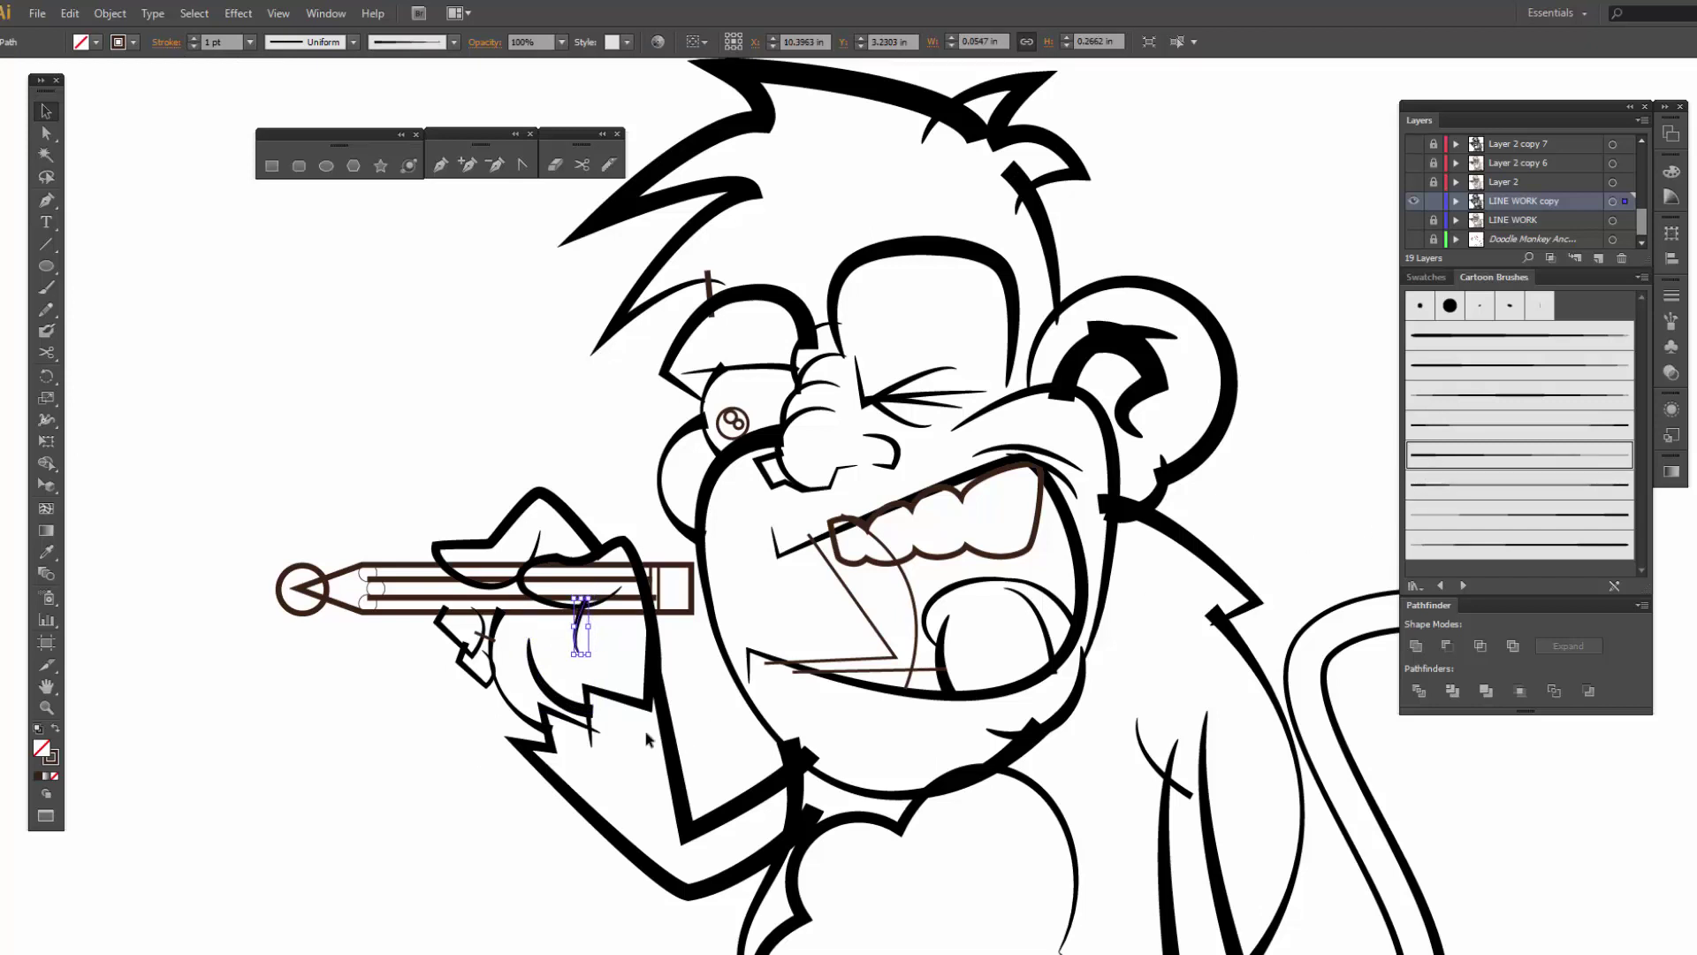
left_click(373, 745)
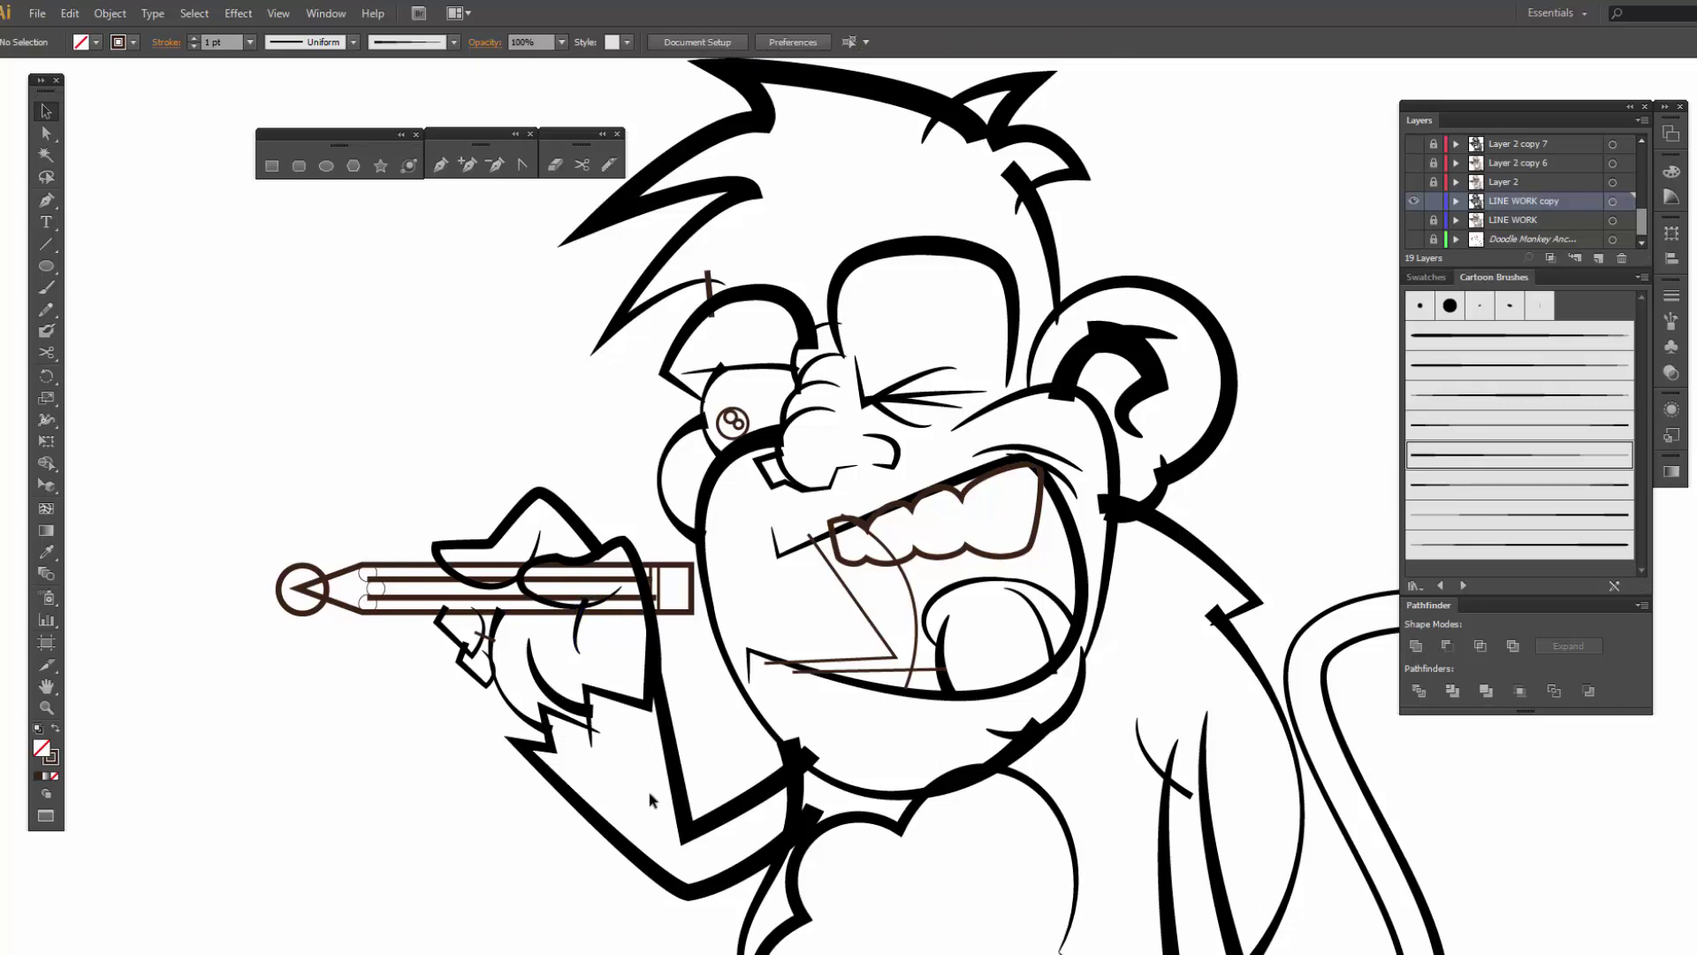
- Try a 2 pt stroke weight on the angled upper path of the winking eye and undo the change
scroll(649, 790, "up", 1)
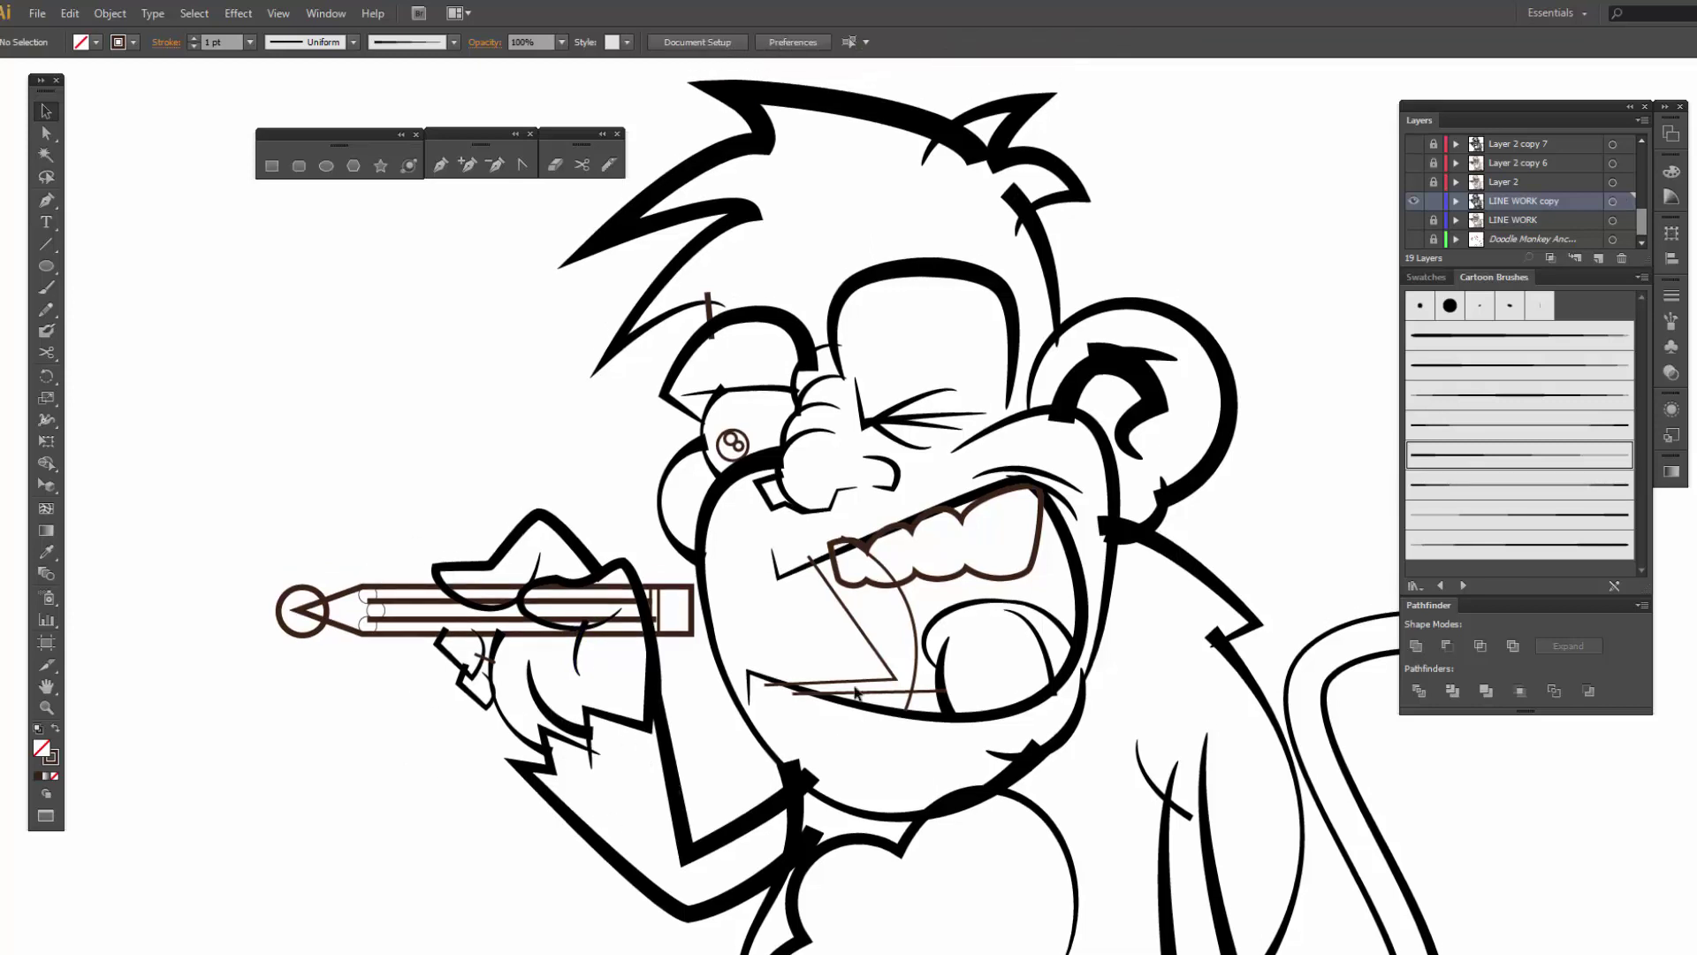
left_click(907, 406)
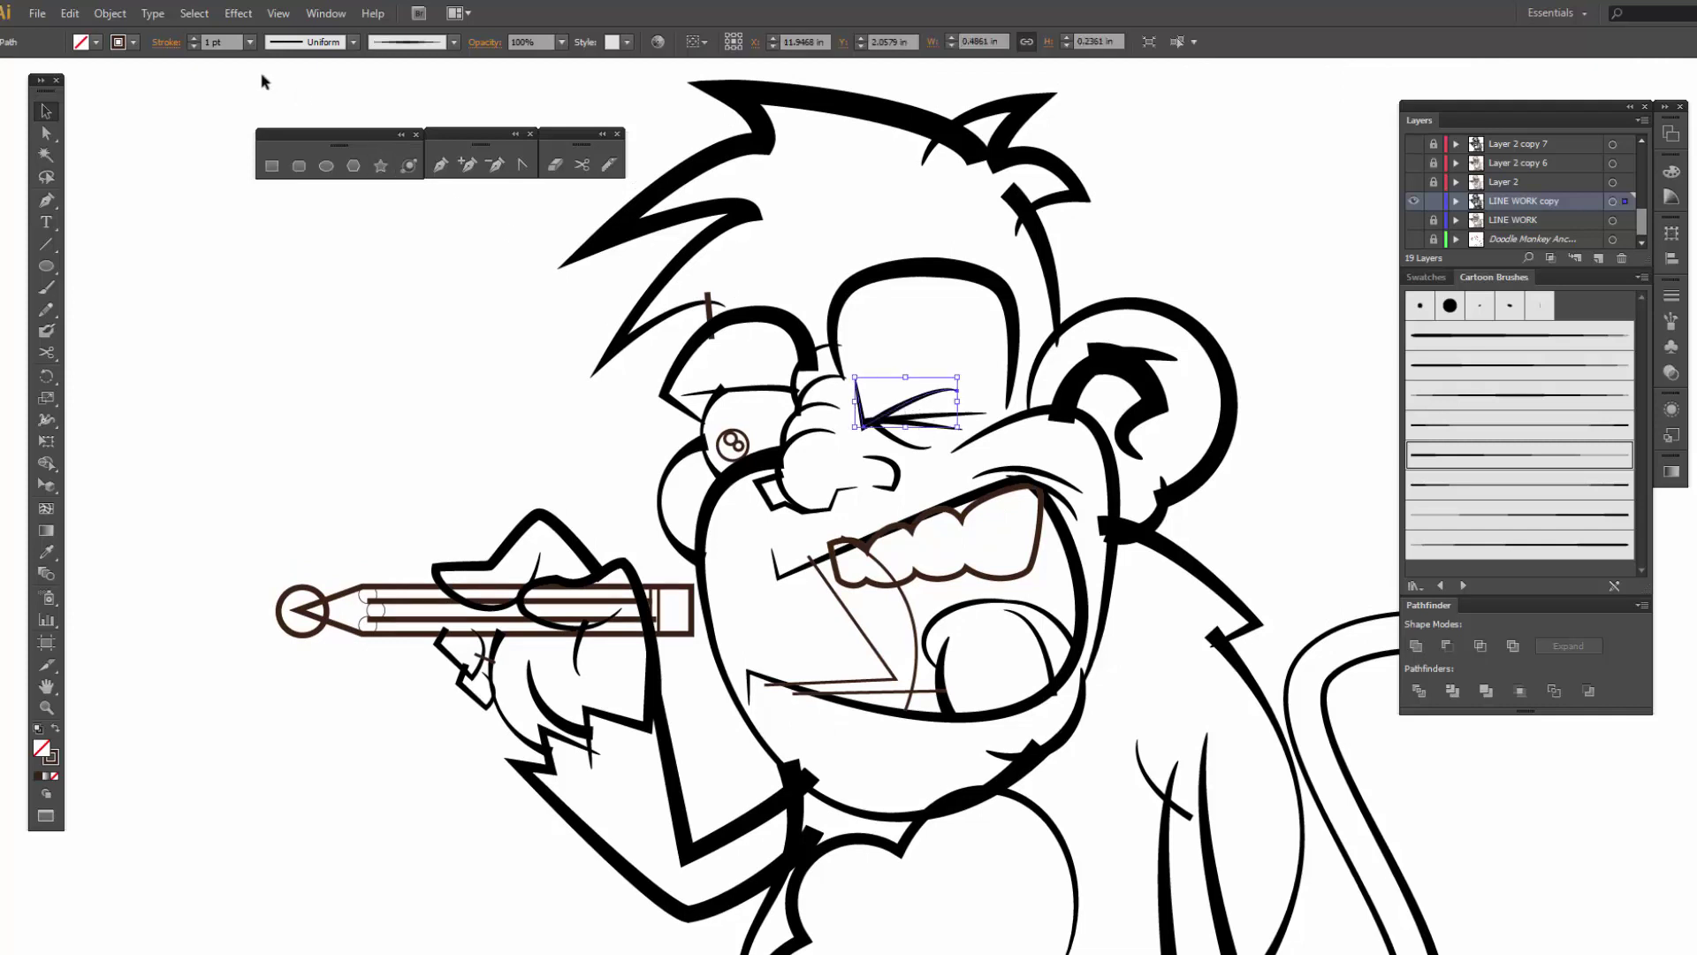
left_click(193, 38)
left_click(216, 276)
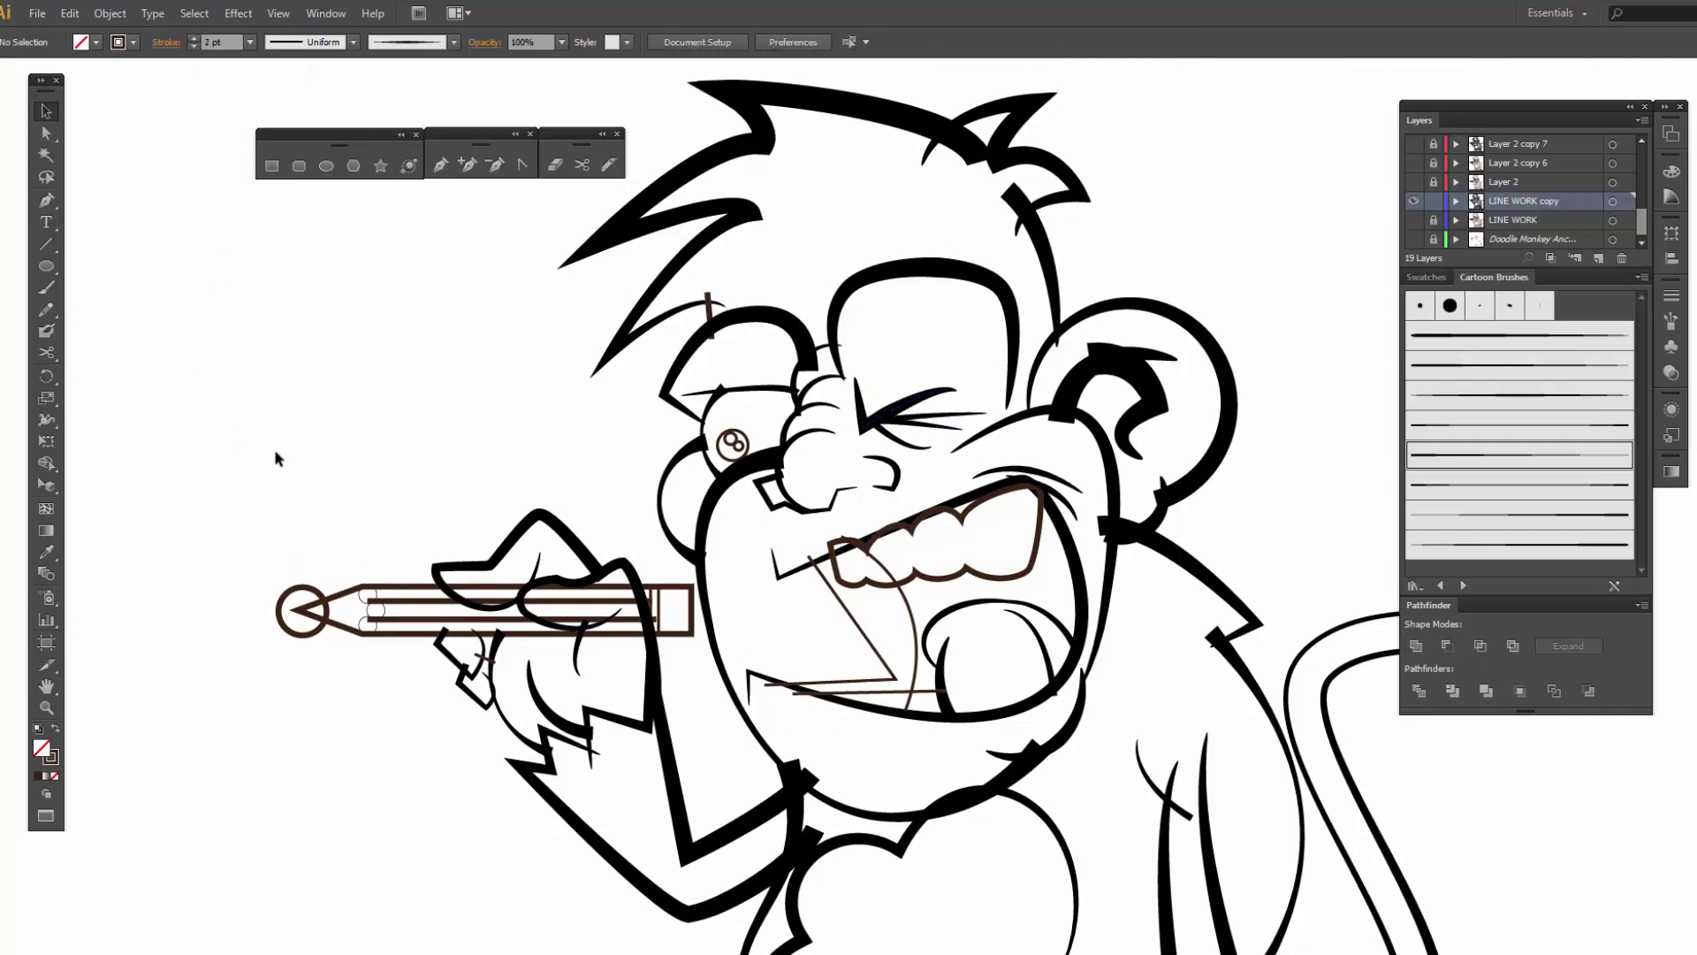
key("ctrl+z")
key("ctrl+z")
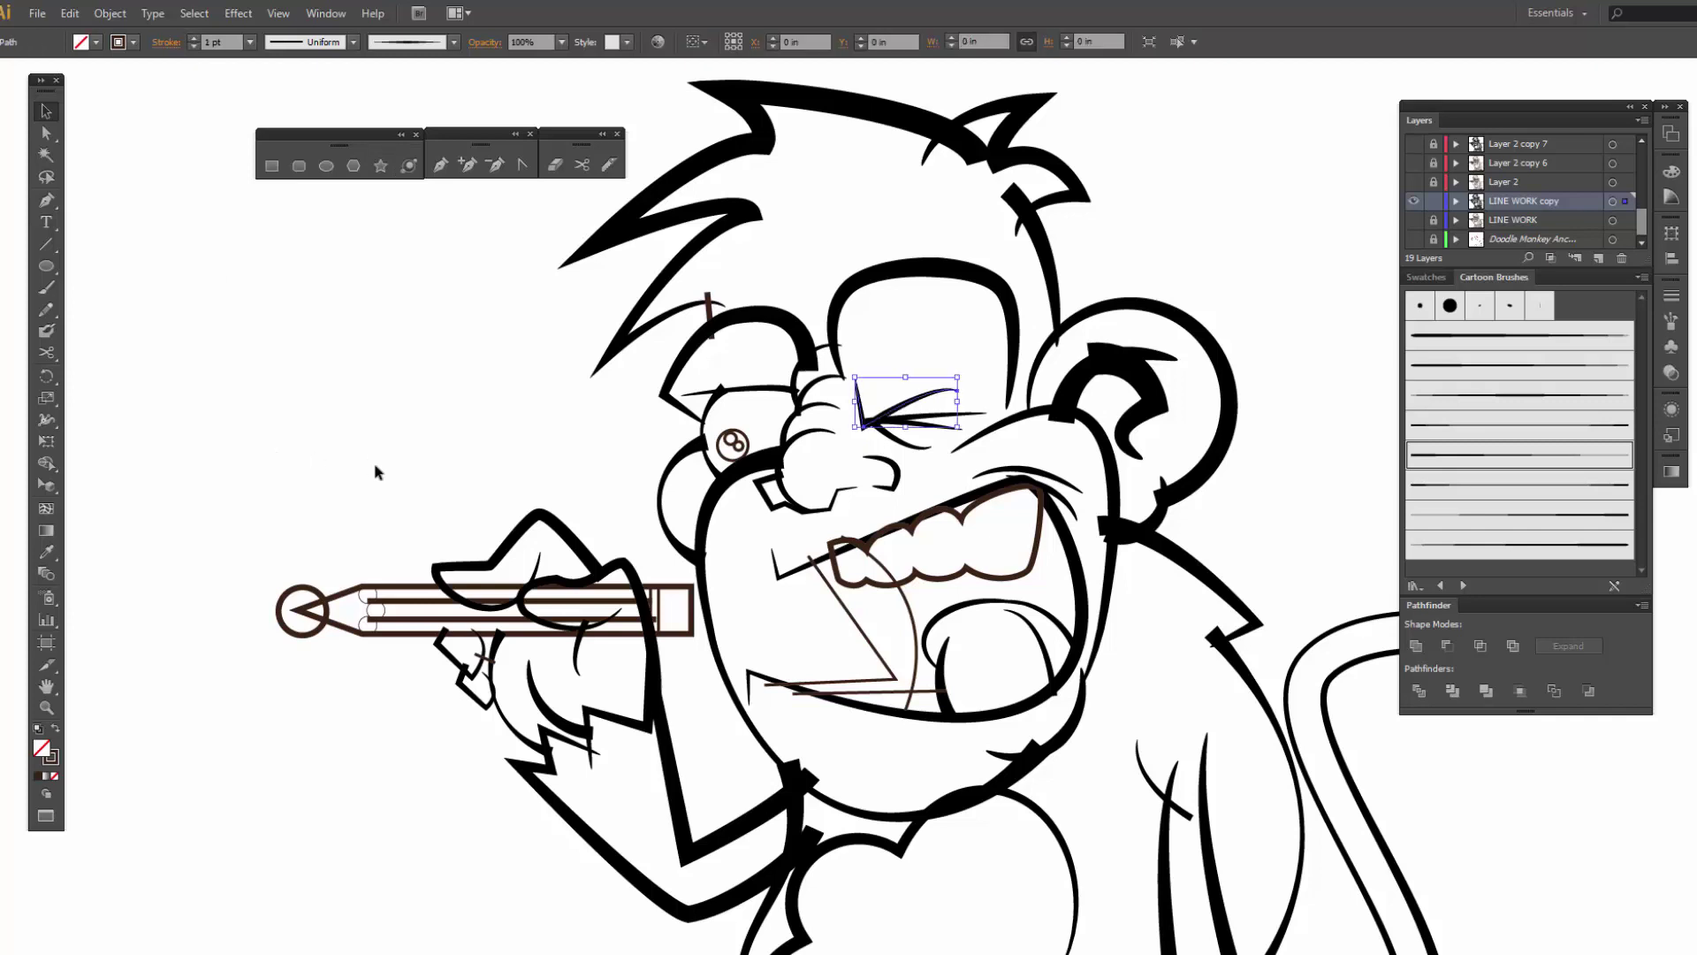
key("ctrl+z")
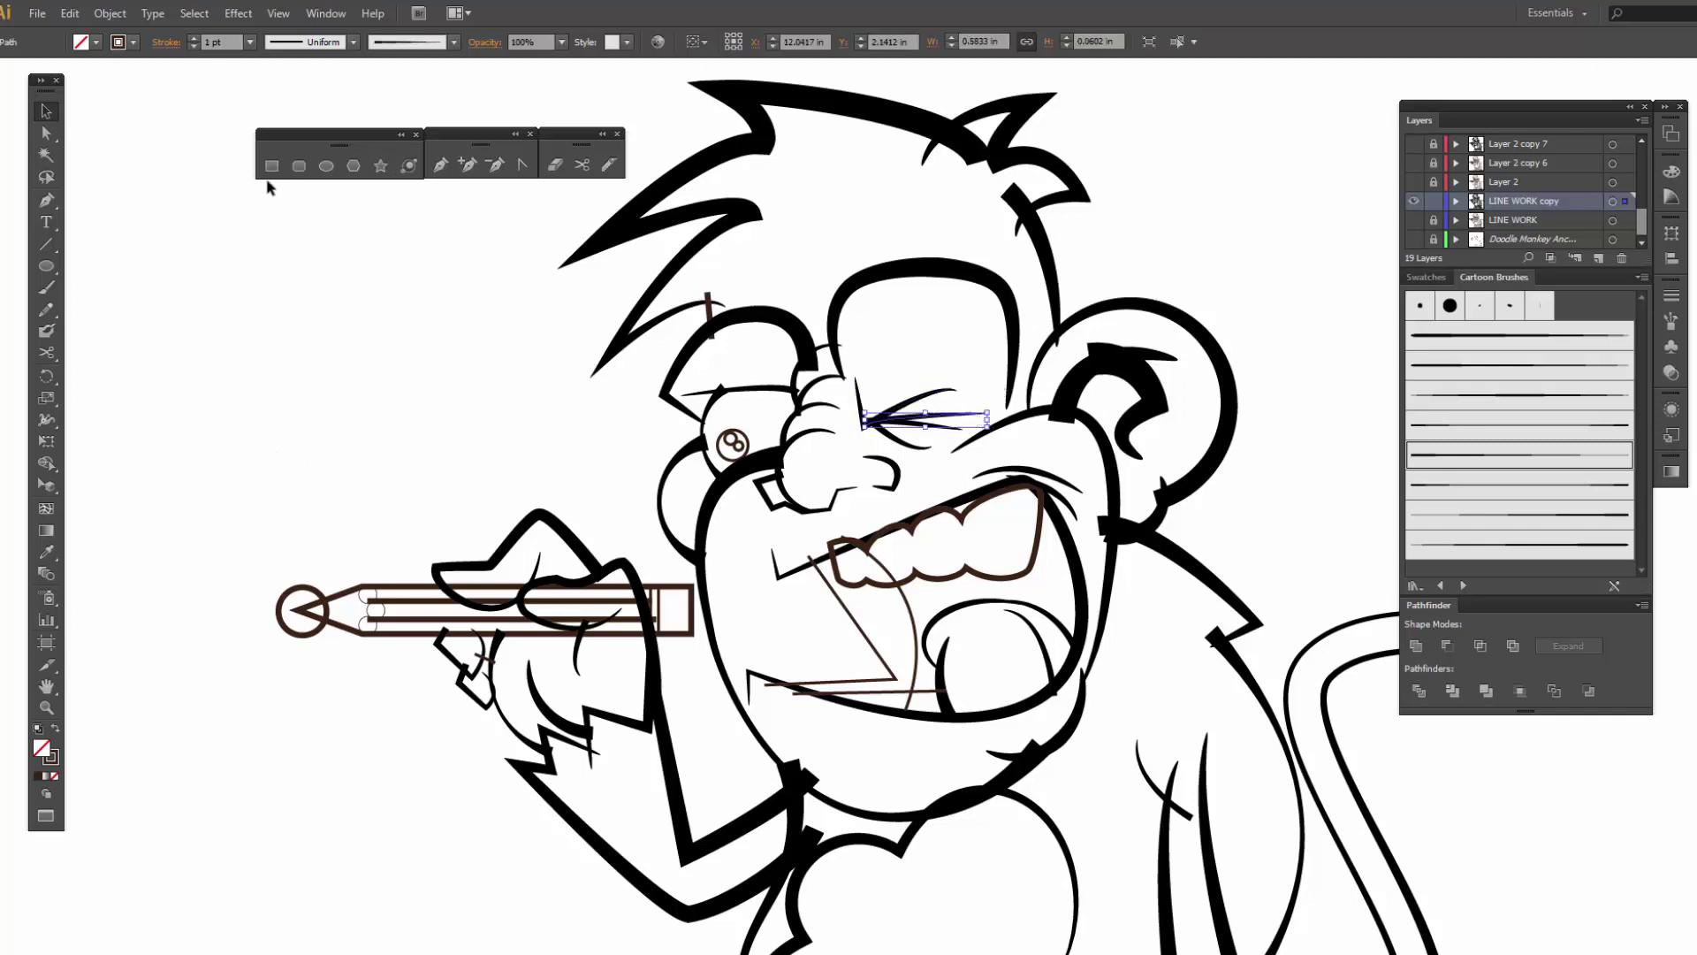
- Redo the 2 pt stroke weight on the winking eye's nearly horizontal crease and nudge the crease slightly right
key("ctrl+shift+z")
key("ctrl+shift+z")
key("ctrl+shift+z")
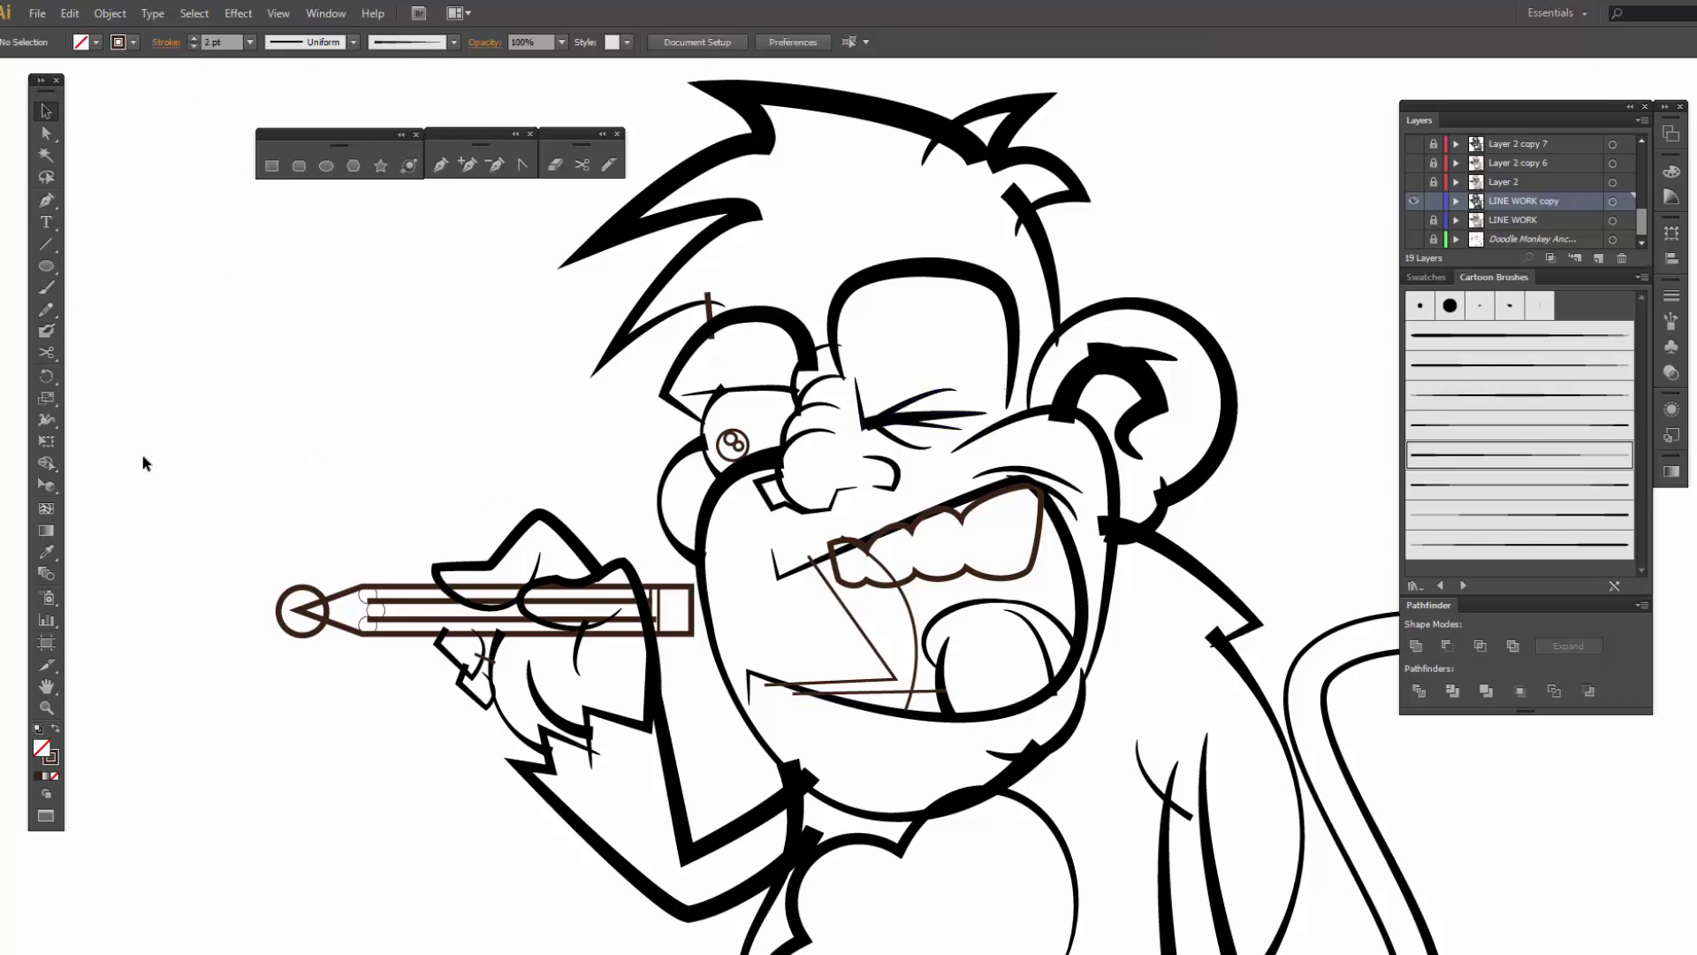
left_click(926, 421)
key("Right")
key("Right")
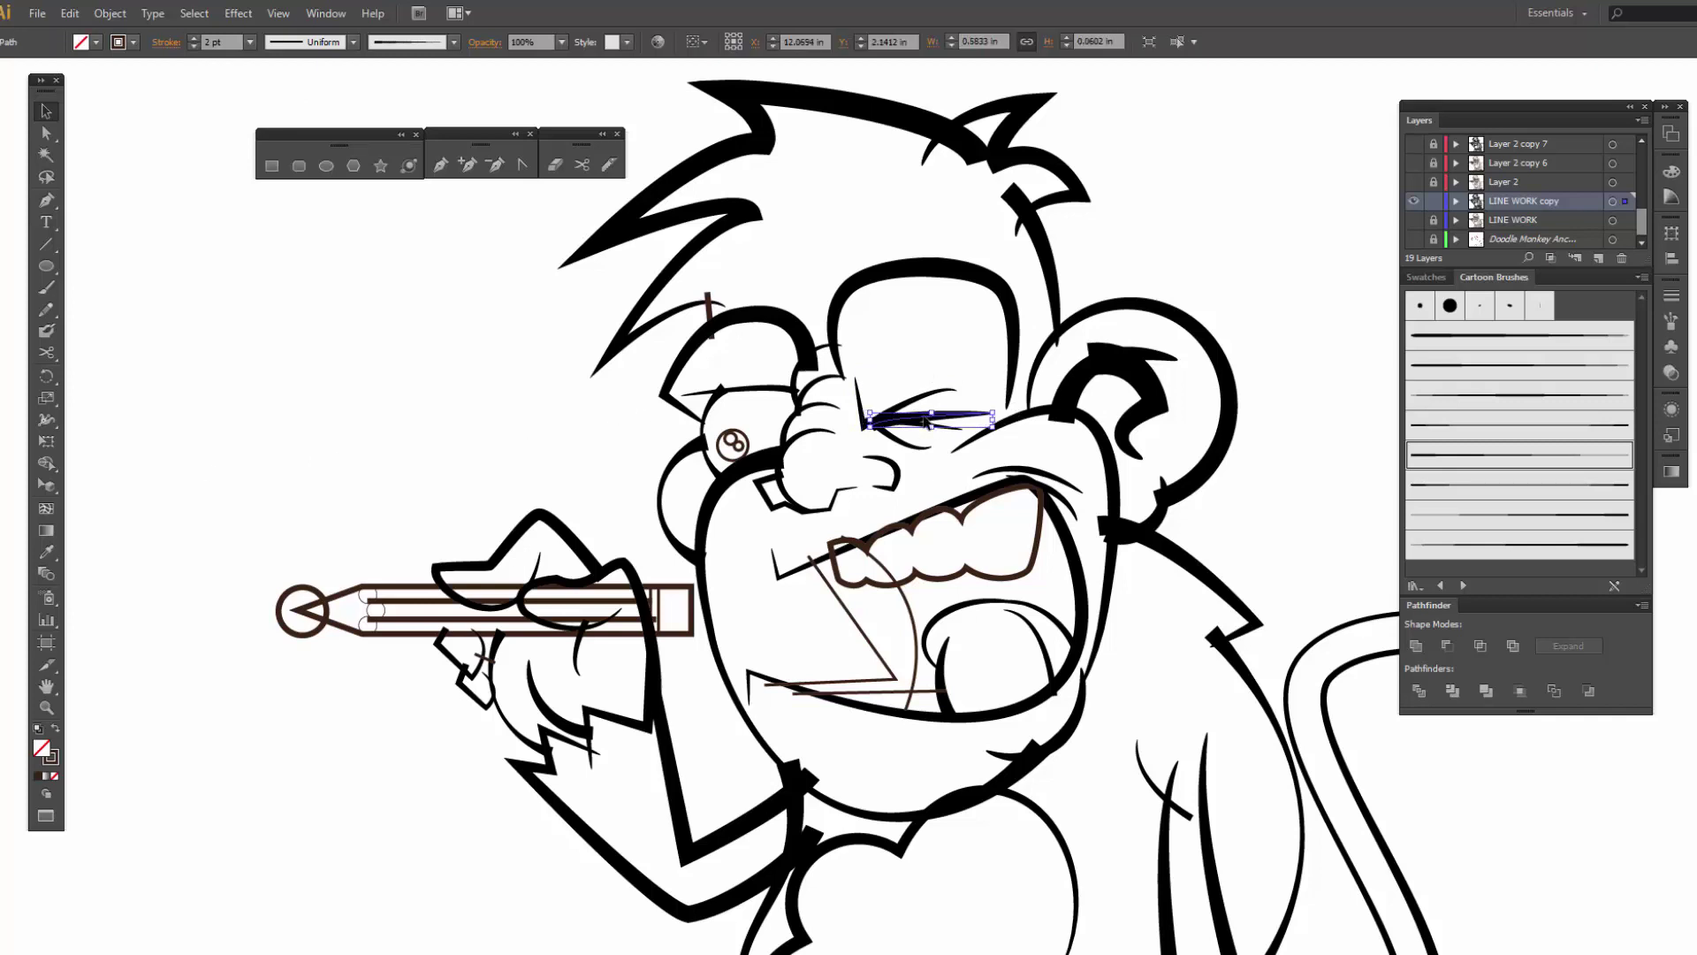
left_click(513, 435)
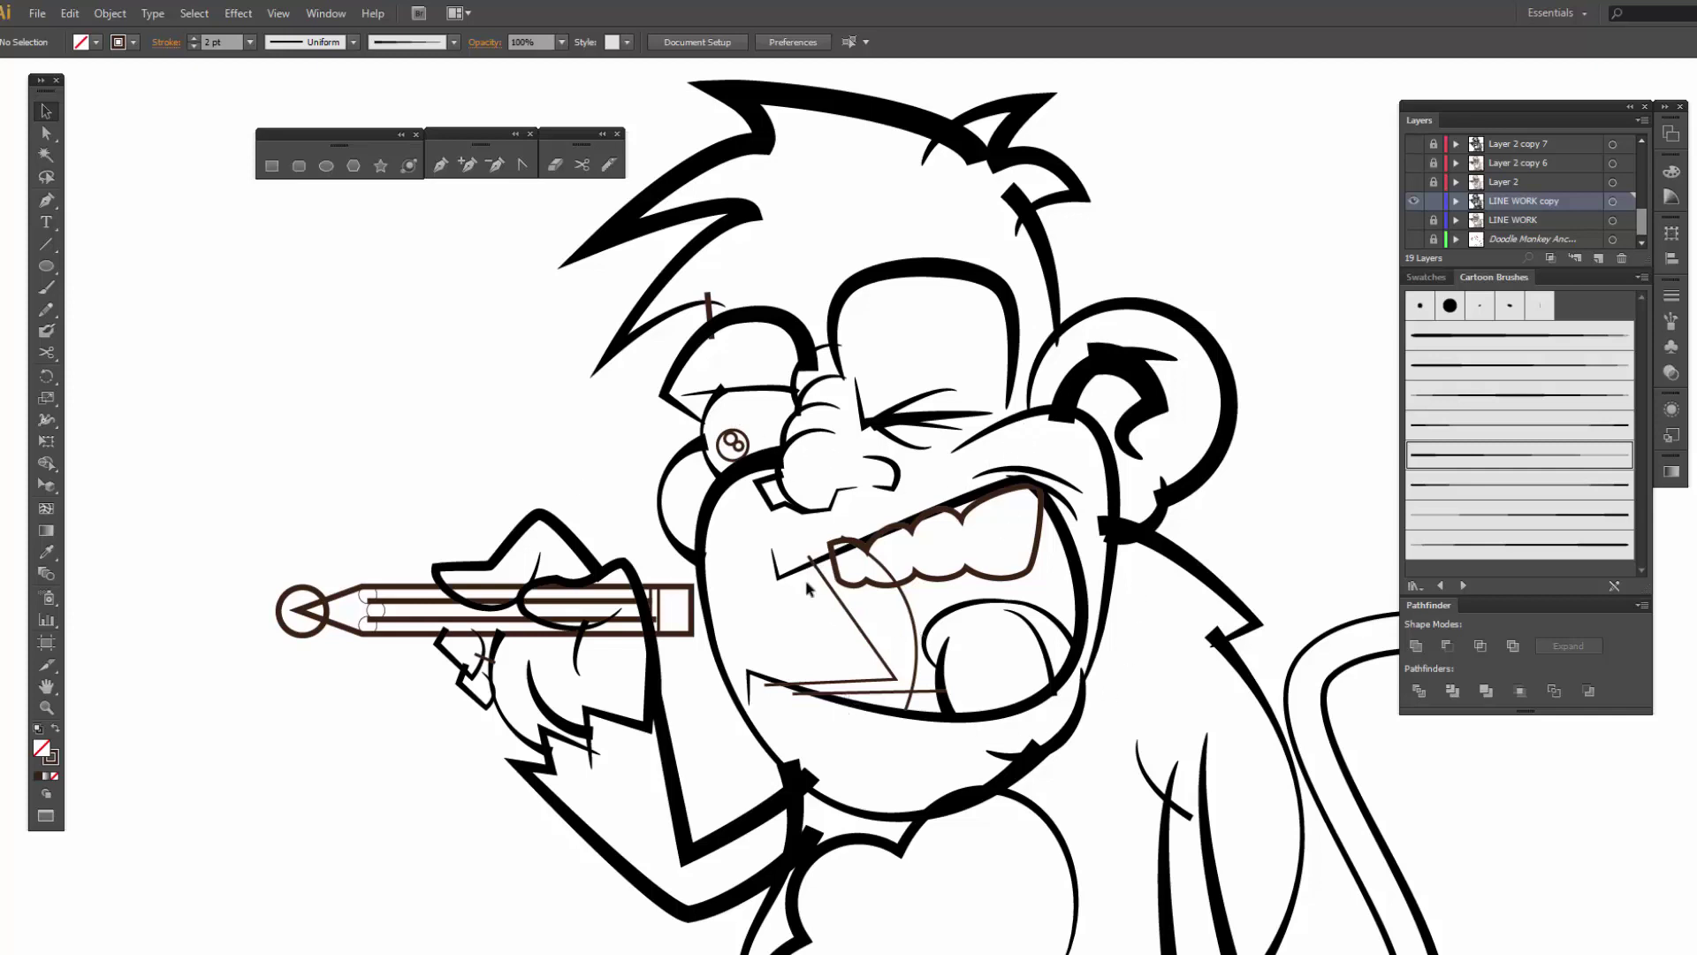
- Apply the double-tapered Cartoon Brushes art brush to the thin angular line inside the open mouth
left_click(871, 650)
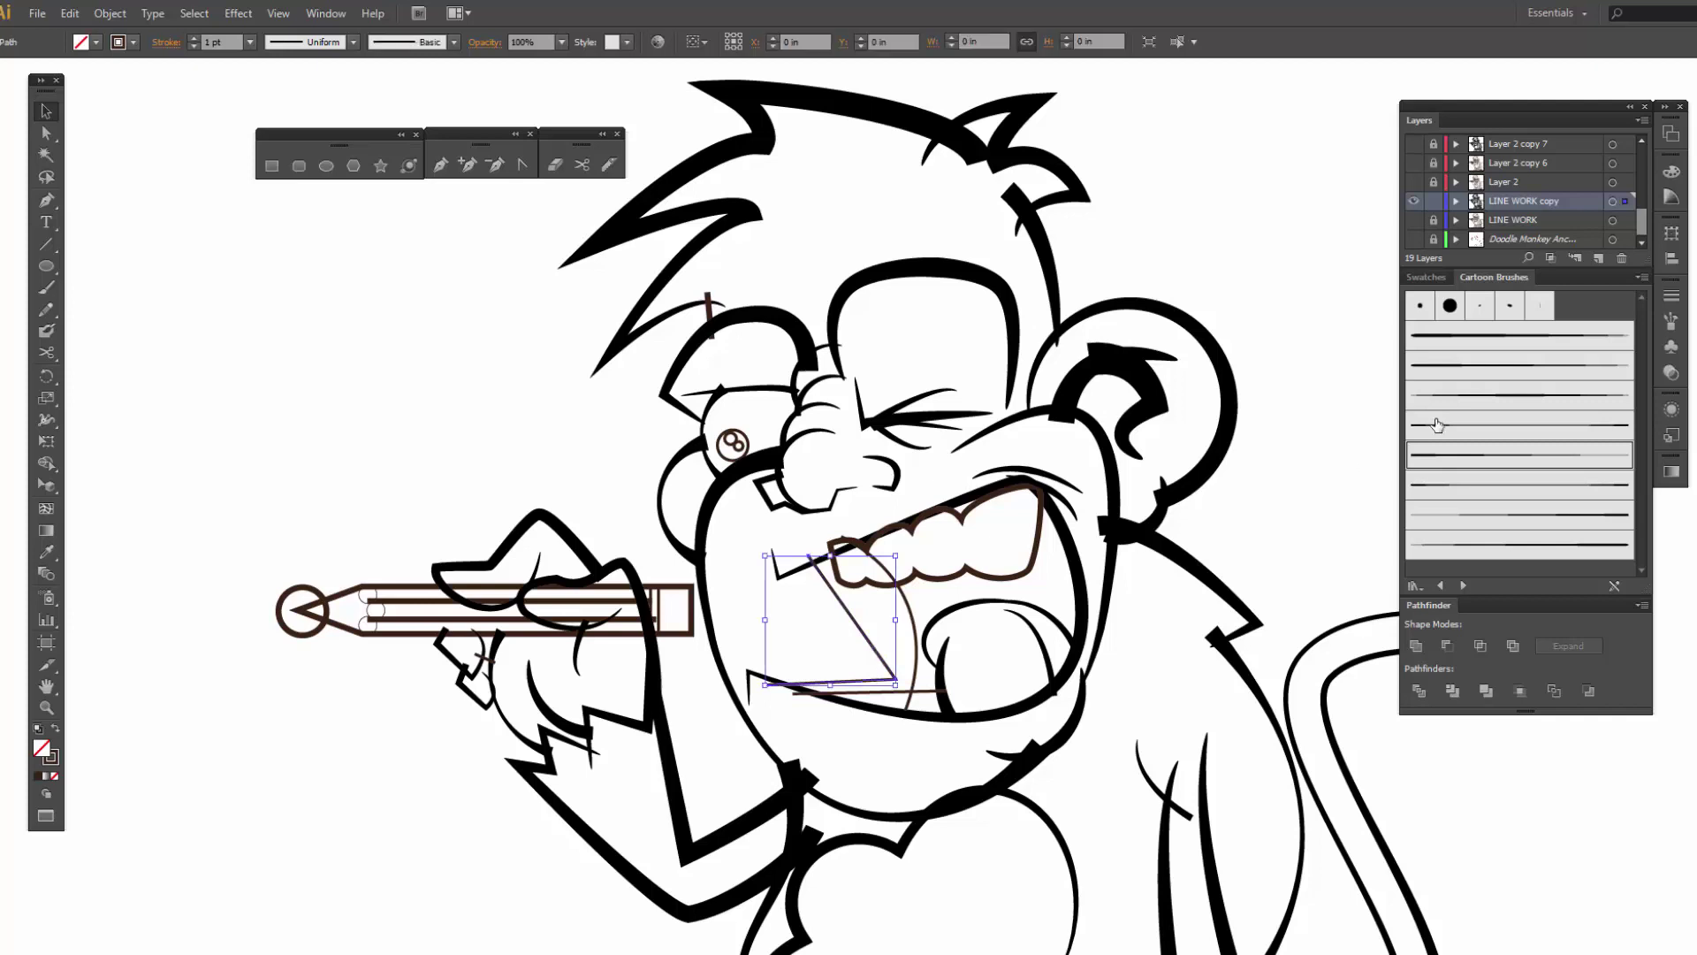
left_click(1303, 438)
key("ctrl+minus")
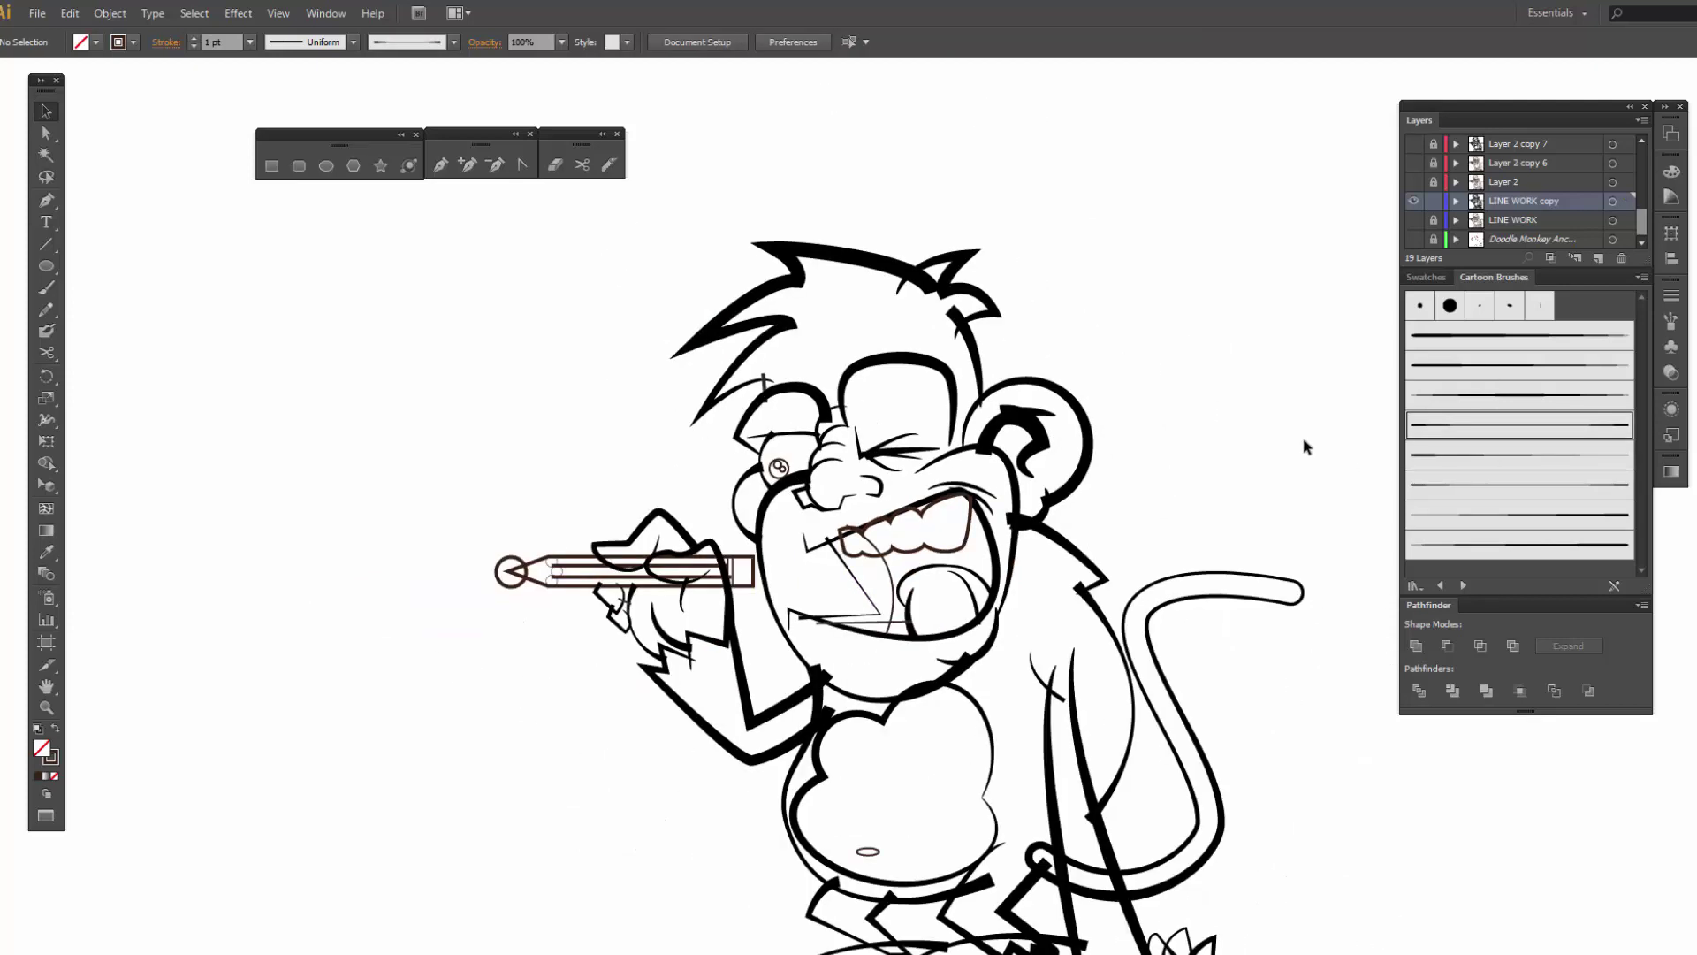
- Save the document
left_click_drag(1256, 543, 1256, 458)
scroll(1251, 493, "up", 1)
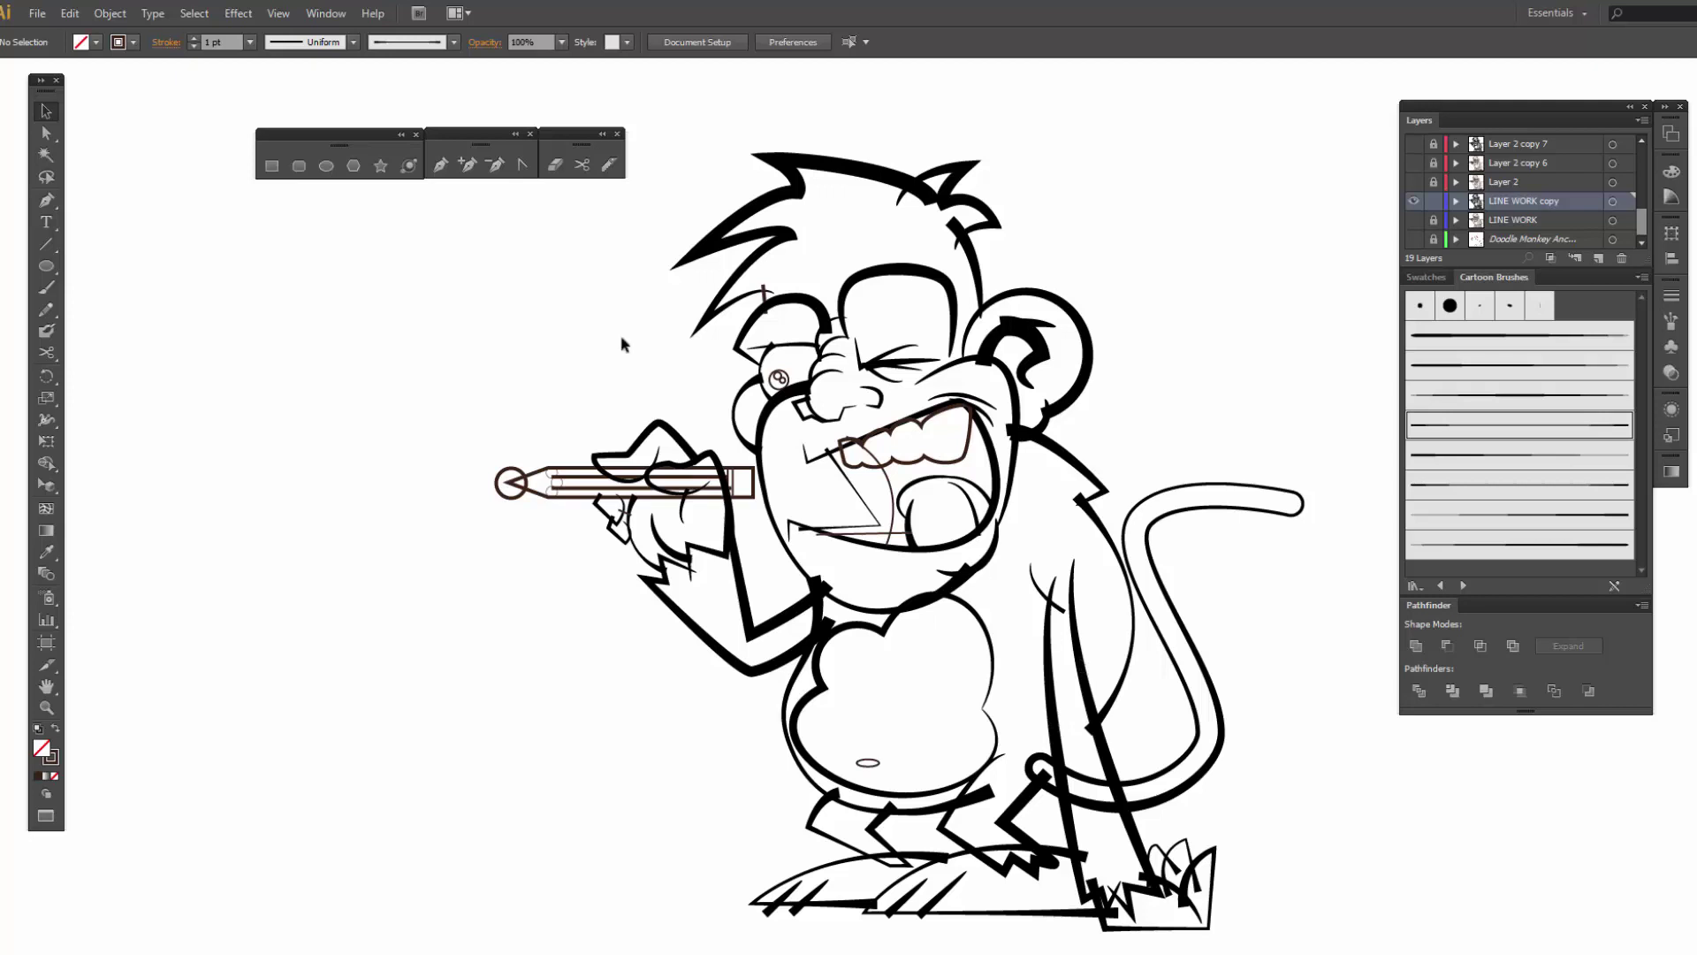
left_click(37, 13)
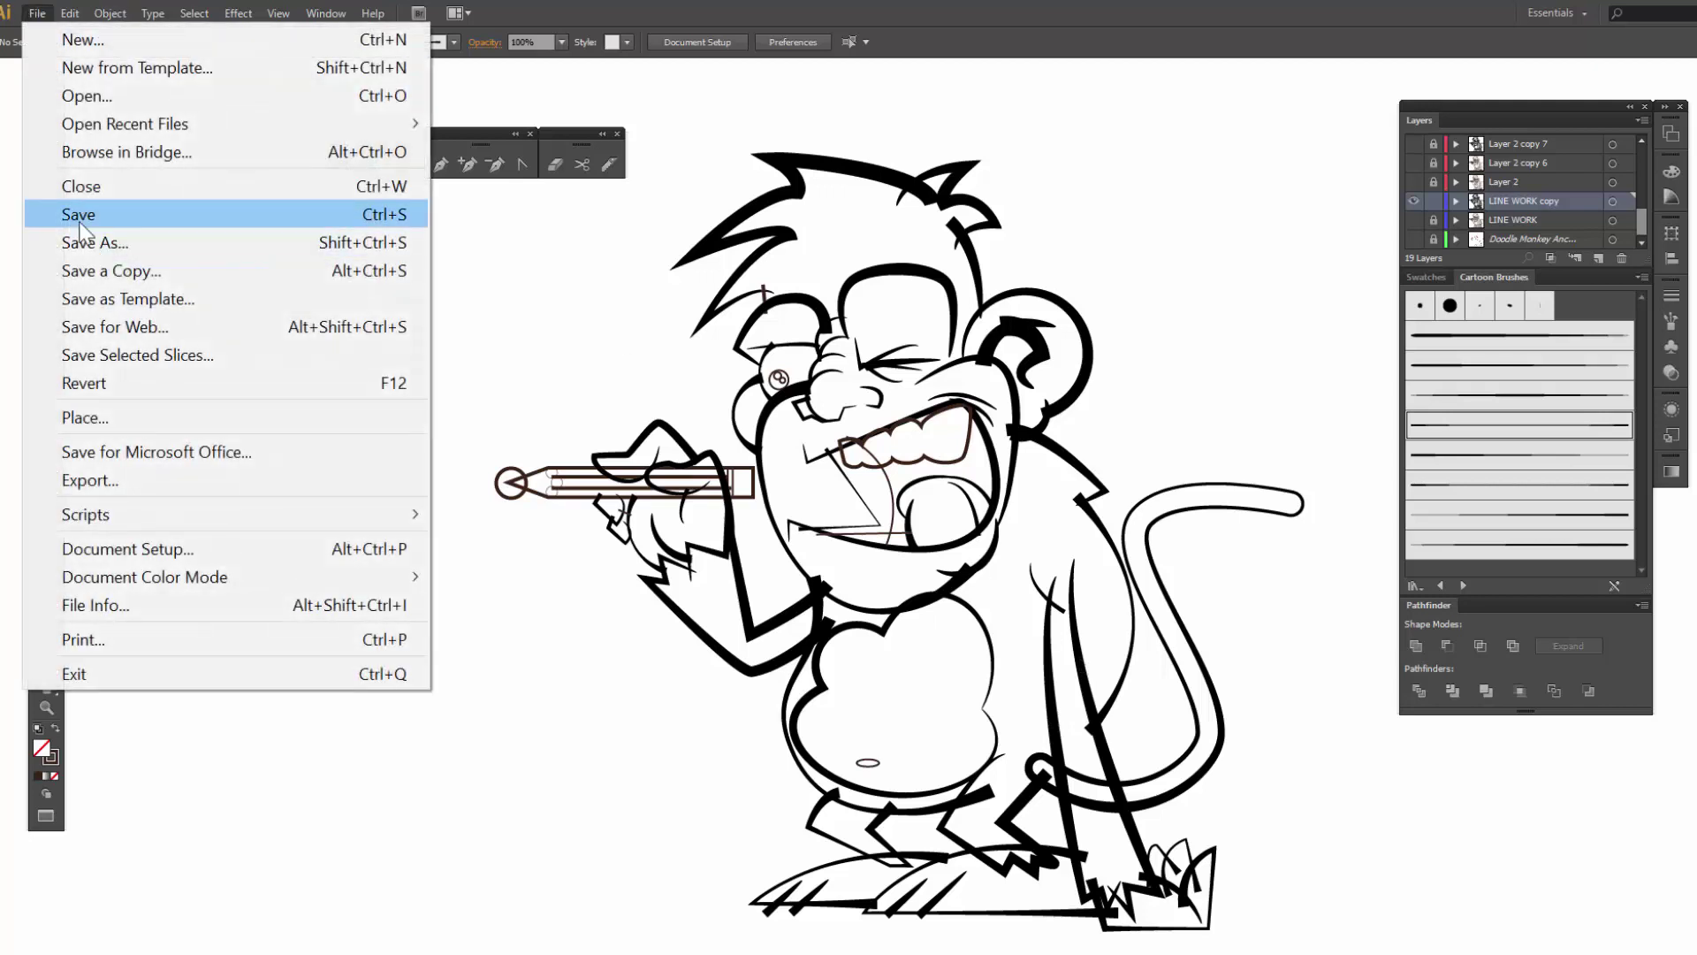
left_click(79, 216)
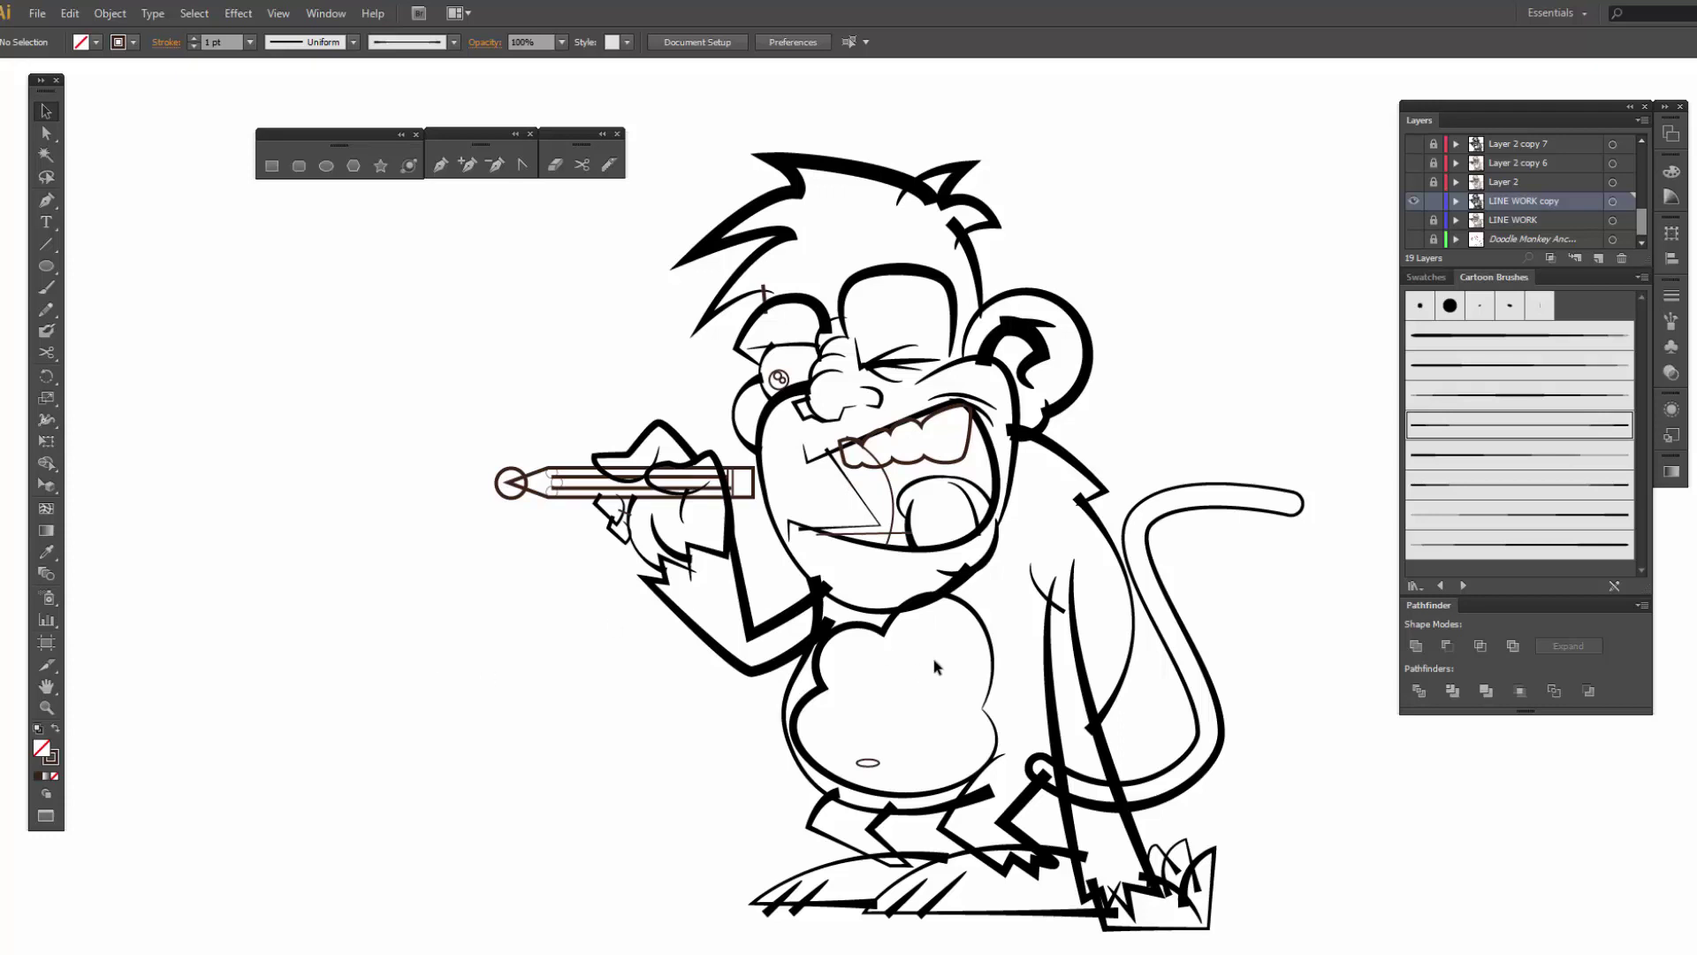
- Set the stroke weight of the curved line along the monkey's back to 4 pt
left_click(1135, 648)
left_click(192, 39)
left_click(193, 39)
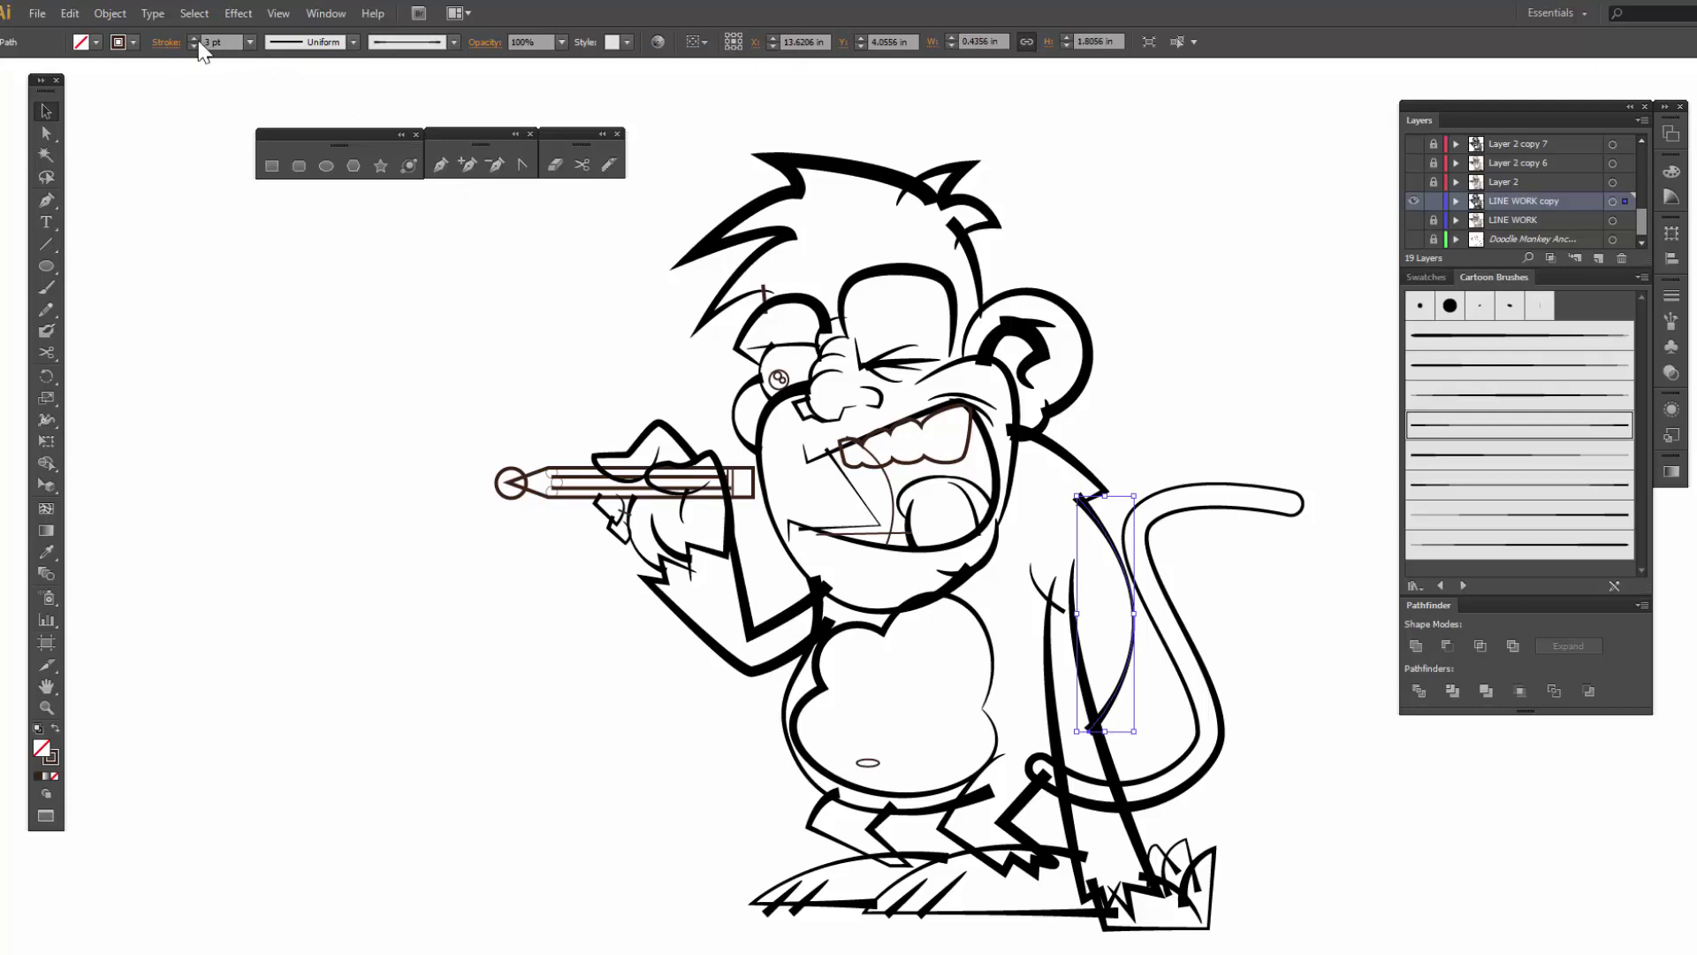
left_click(193, 39)
left_click(202, 612)
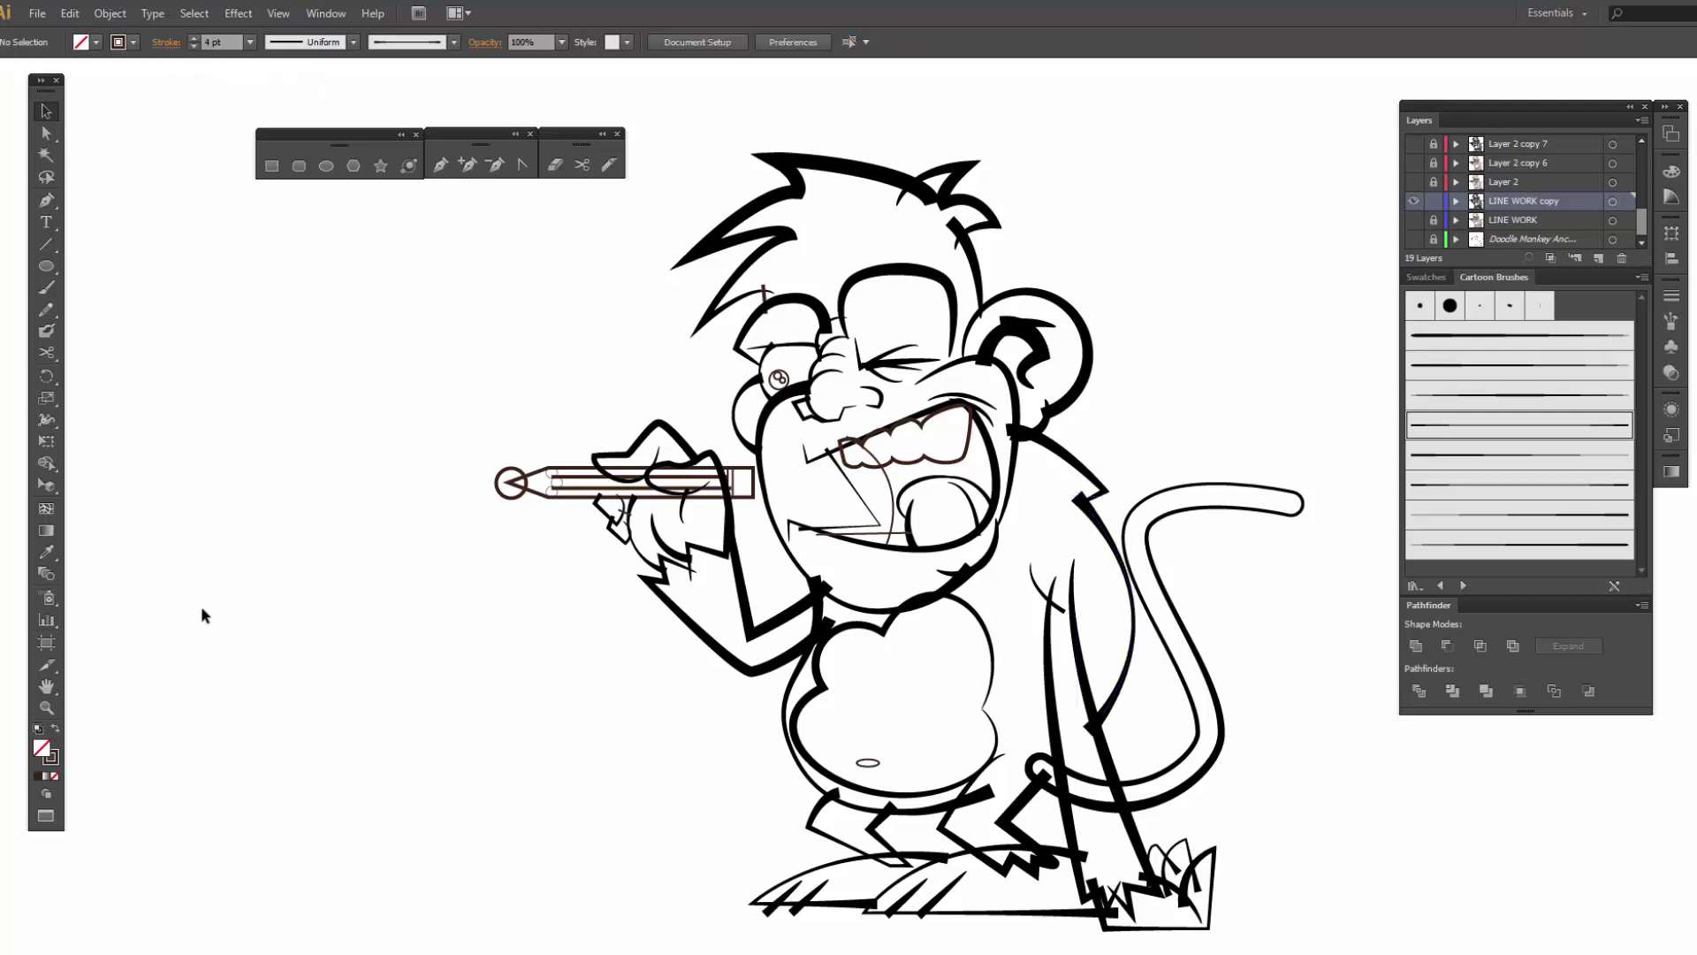
- Check the stroke weights of the shoulder line below the ear and the inner ear line
left_click(1092, 511)
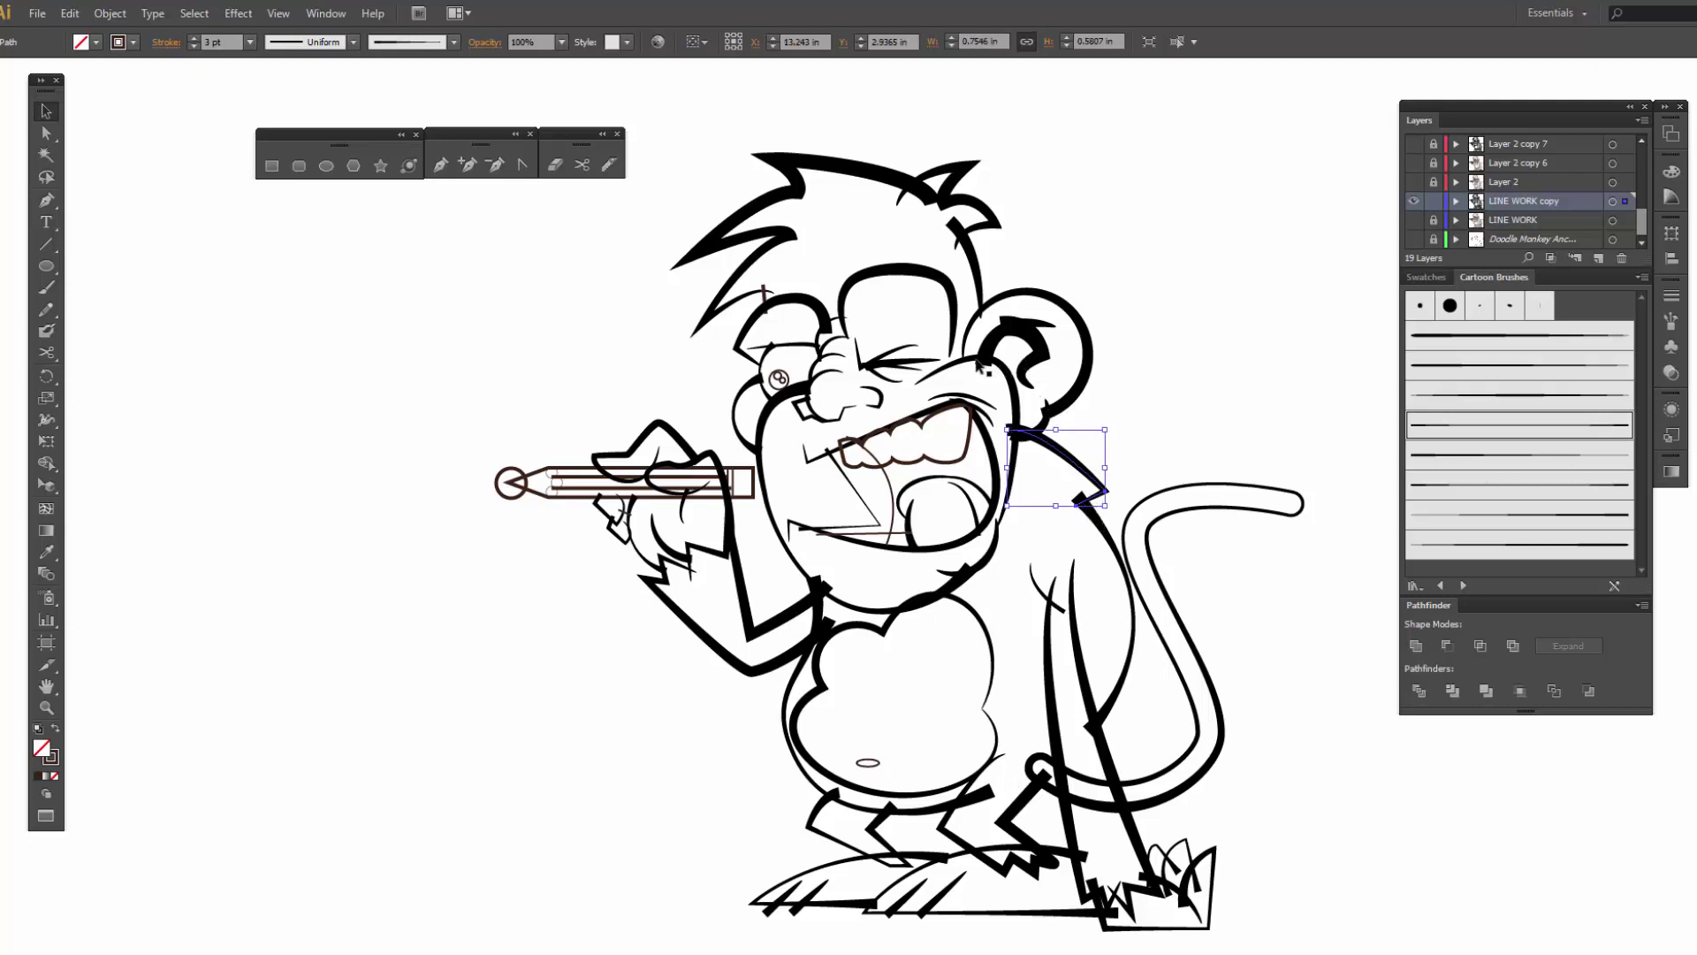
left_click(1019, 338)
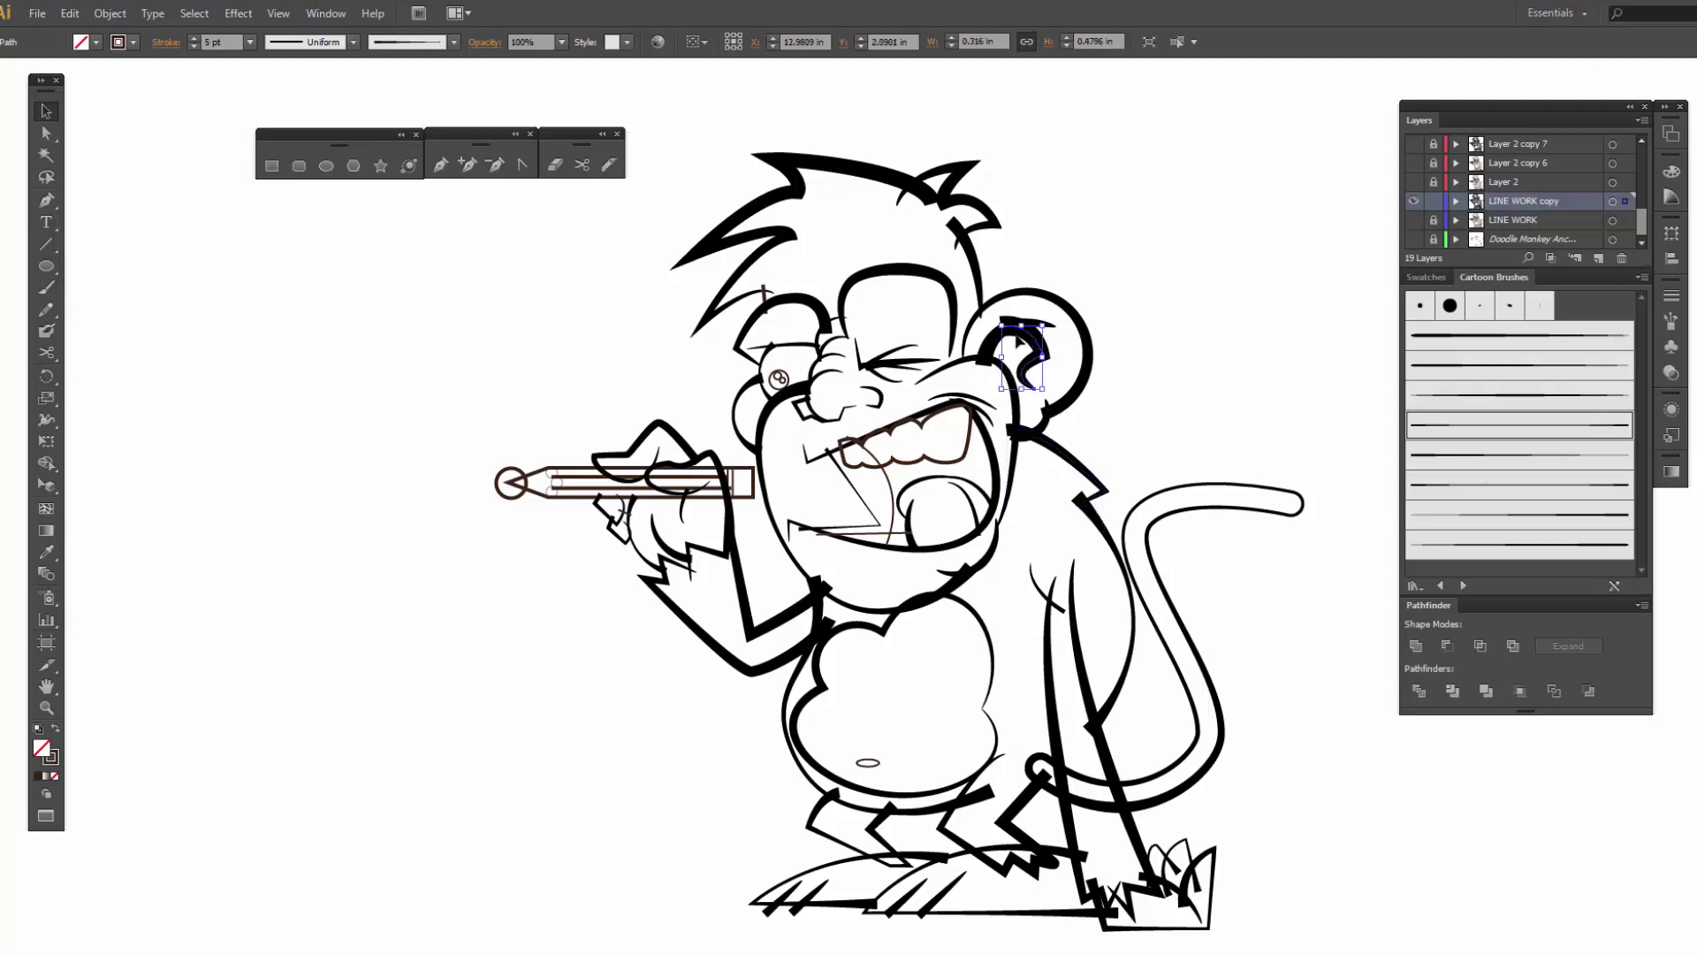
left_click(1017, 352)
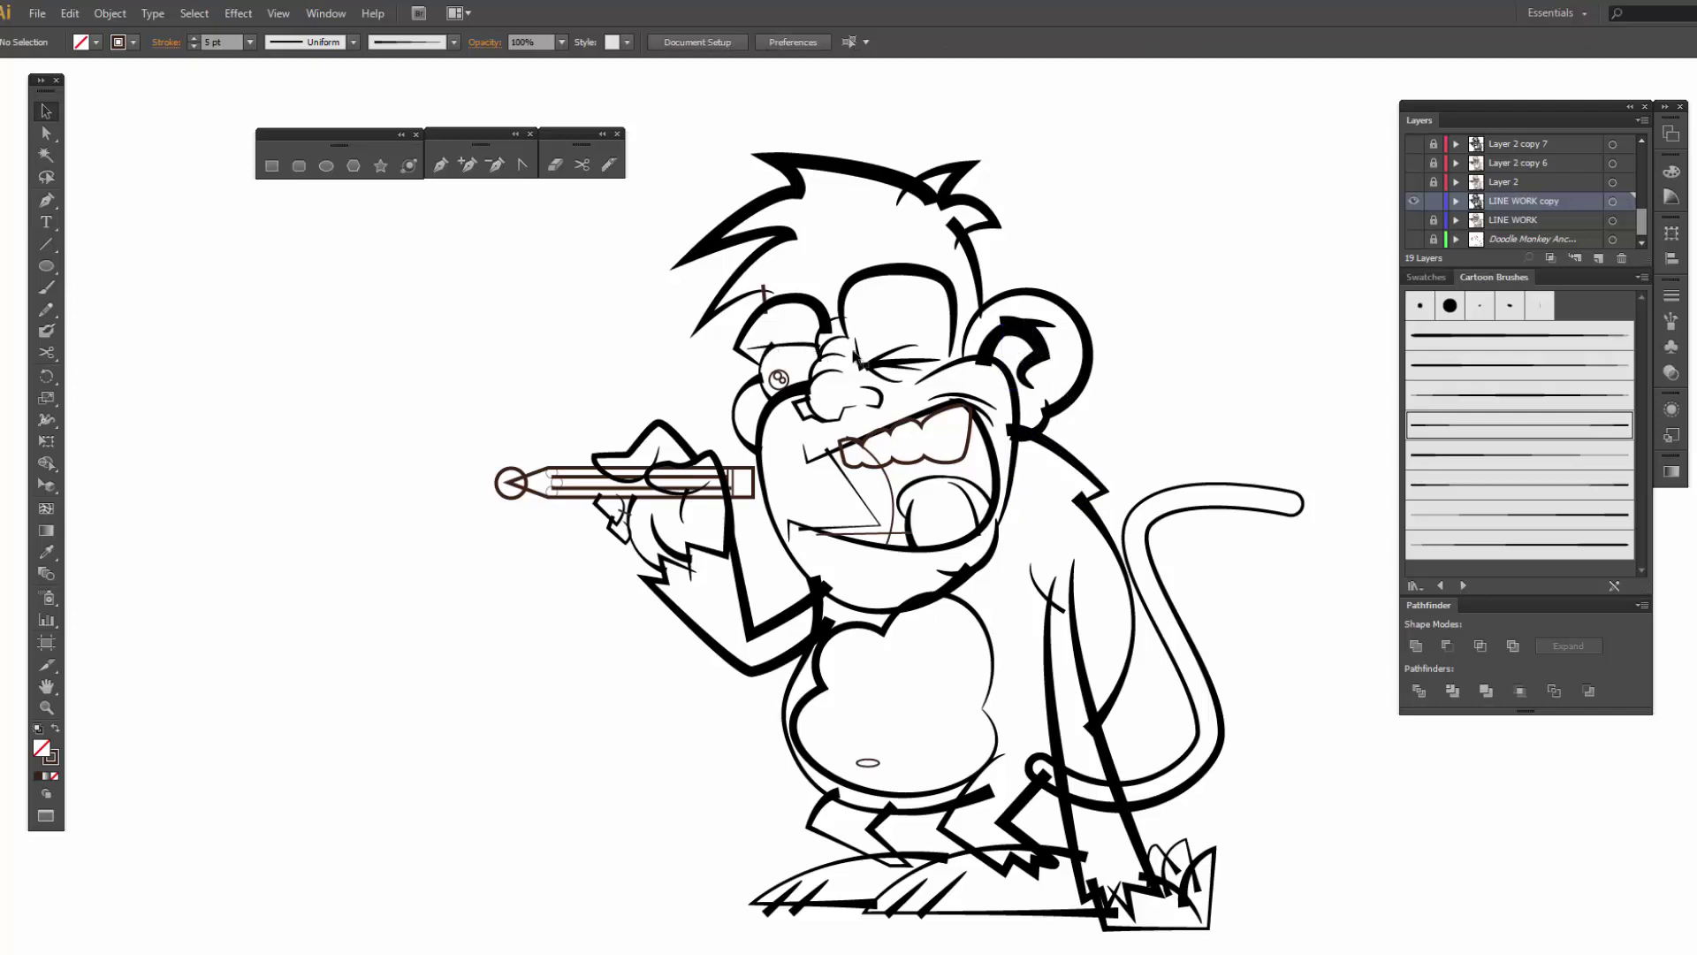
- Set the stroke weight of the short vertical line between the hair and the open eye's brow to 3 pt
left_click(766, 297)
left_click(194, 38)
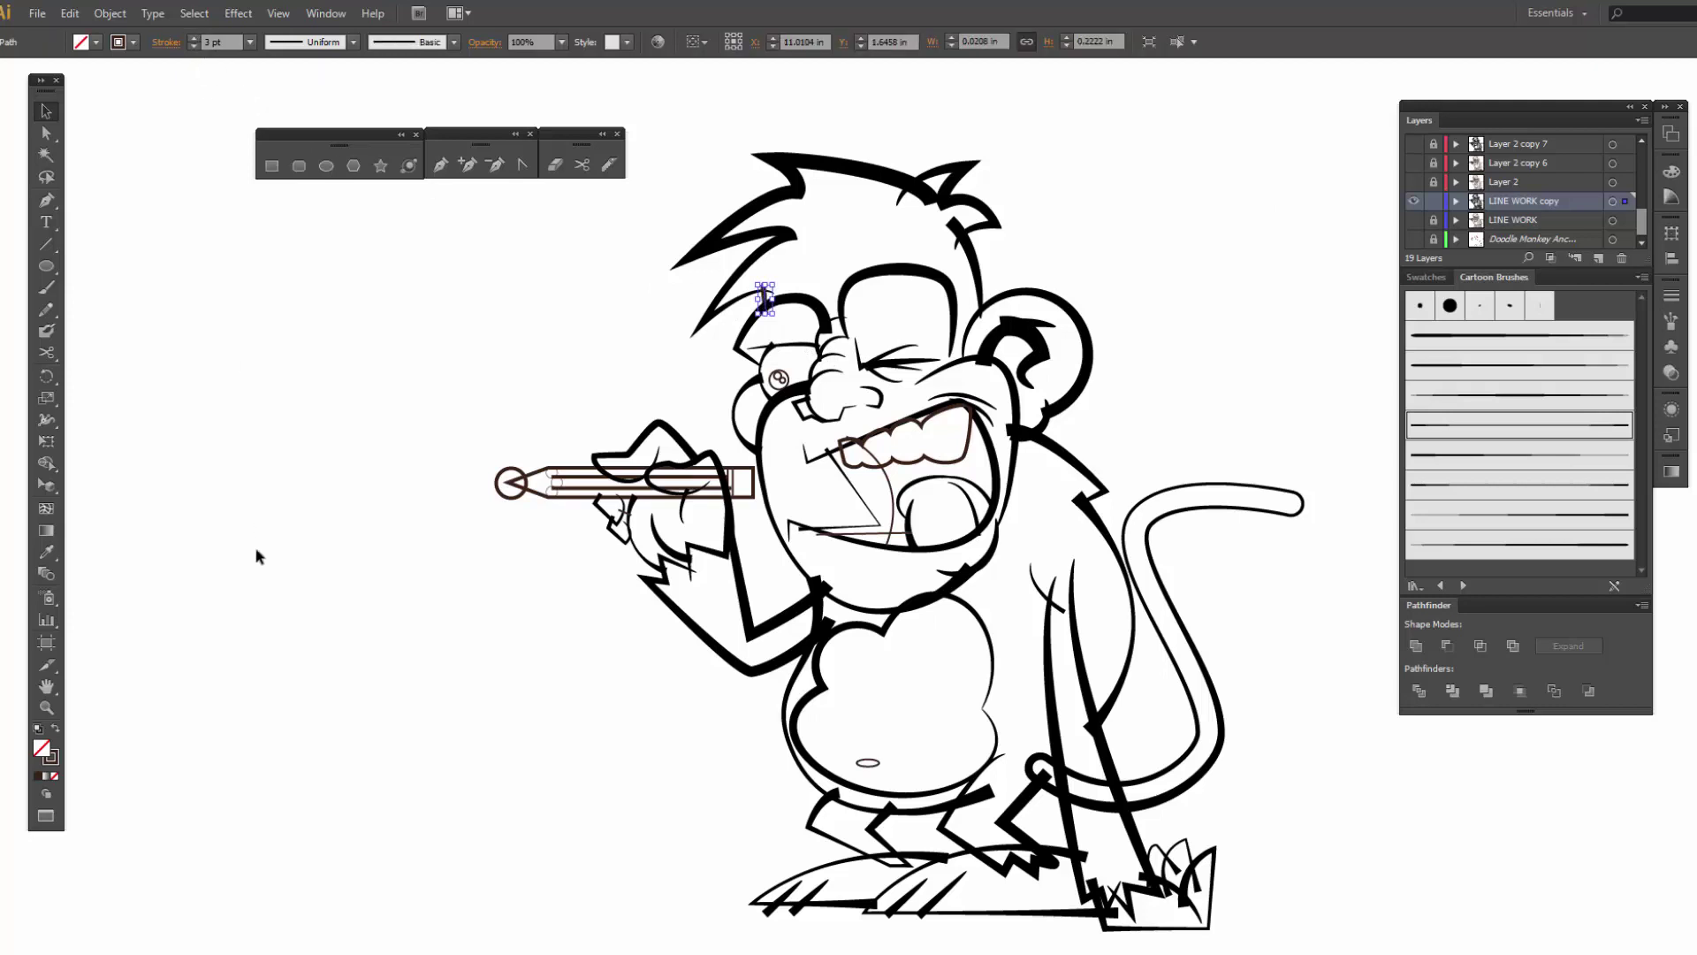
left_click(258, 556)
- Set the long curve of the palm to a 3 pt stroke and the short crease below the pencil to 2 pt
left_click(633, 522)
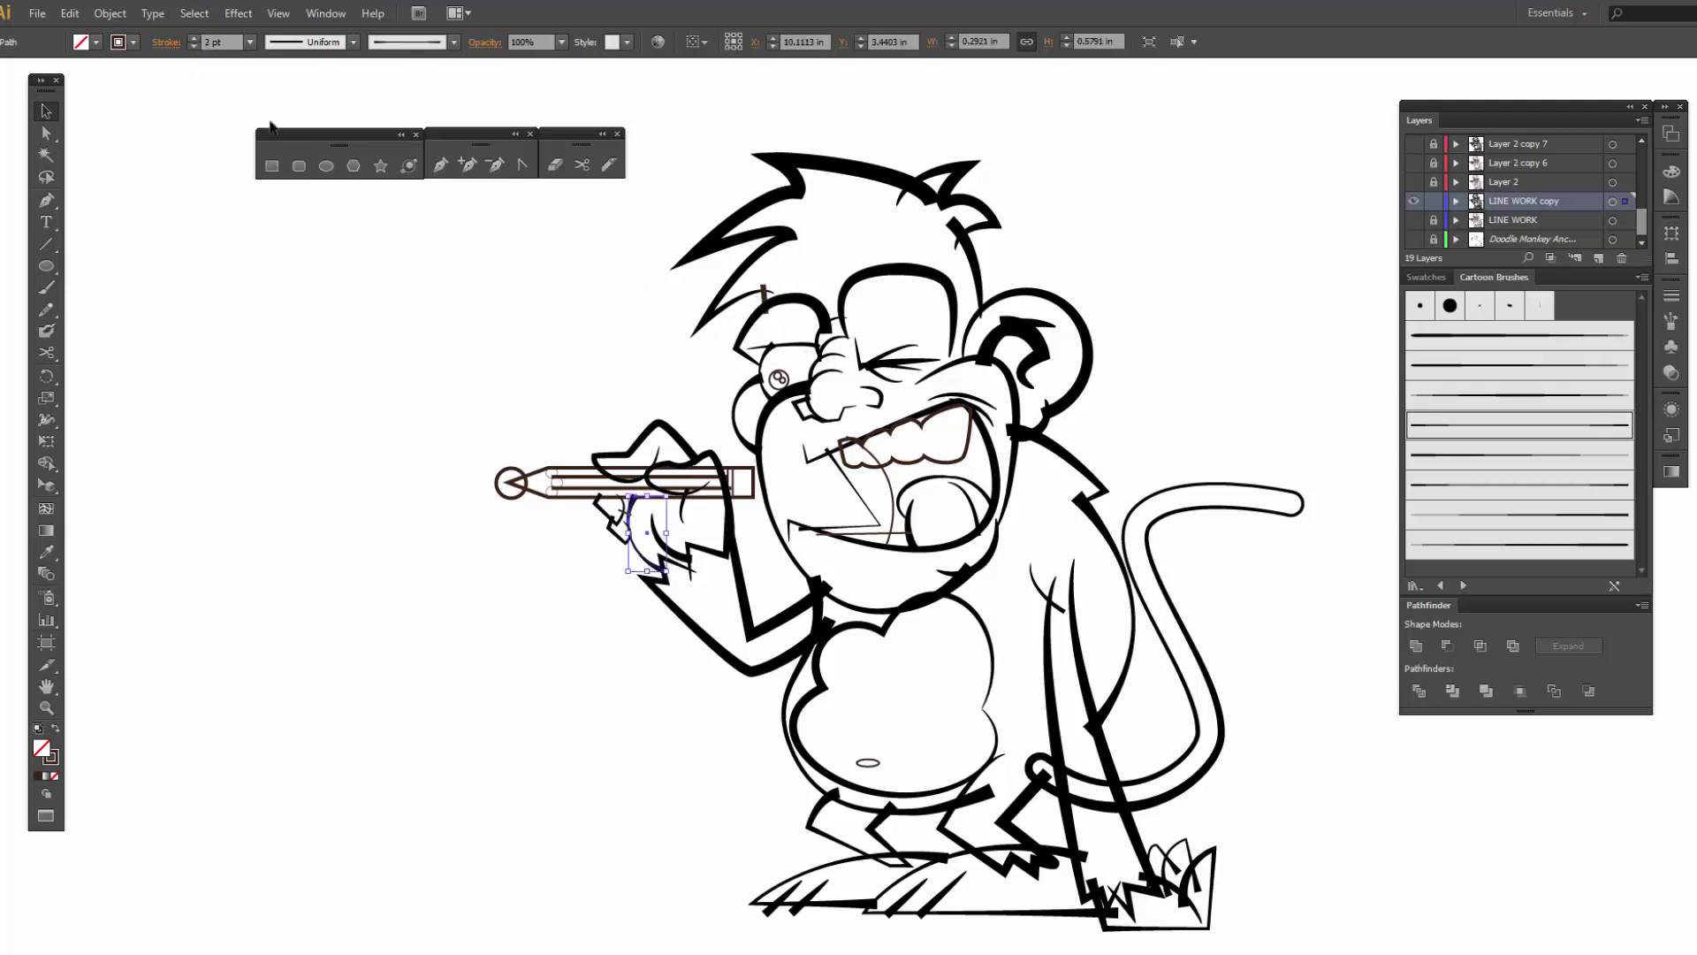
left_click(188, 586)
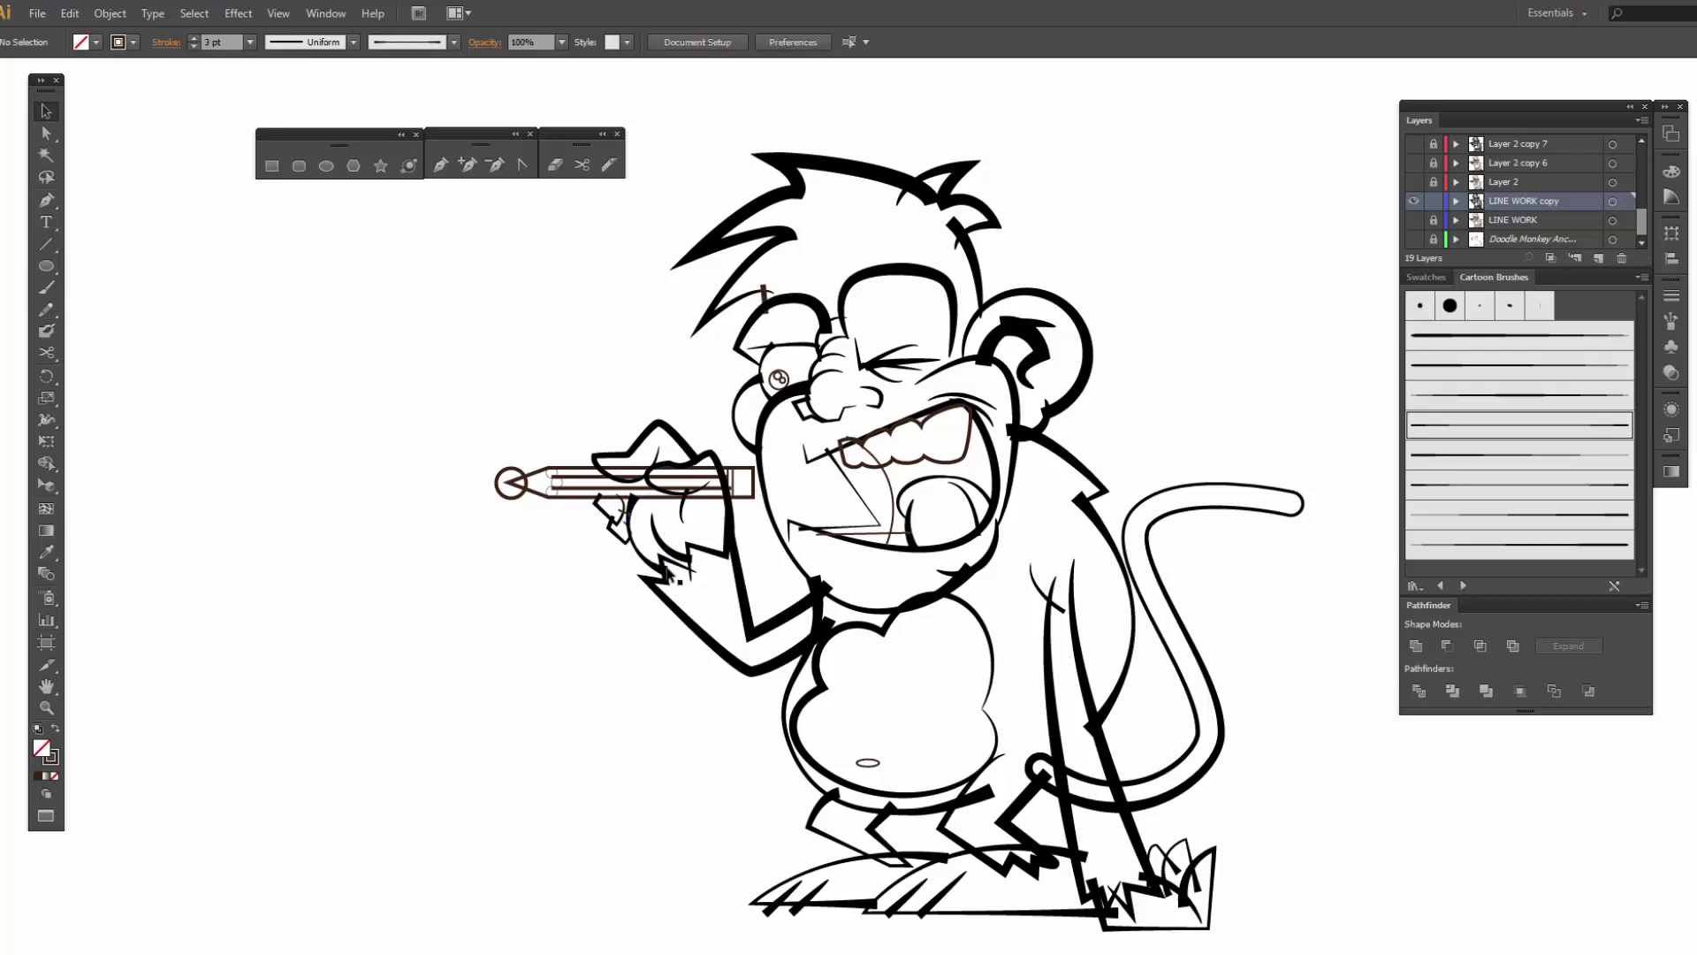
left_click(685, 518)
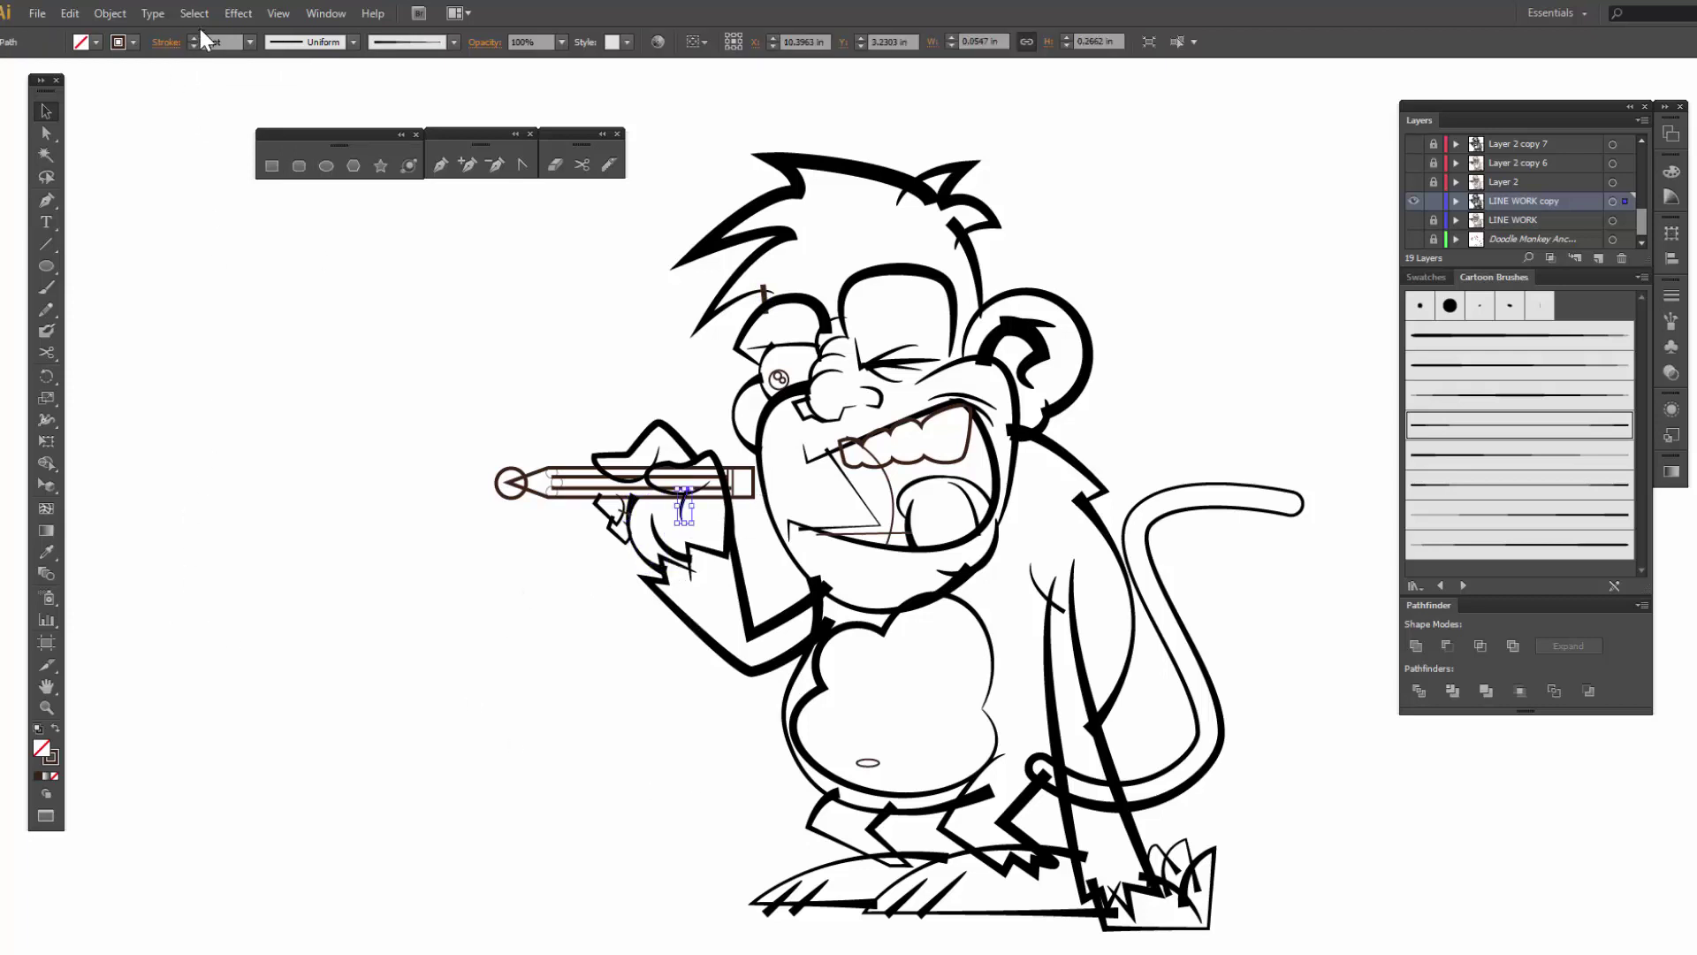
left_click(222, 432)
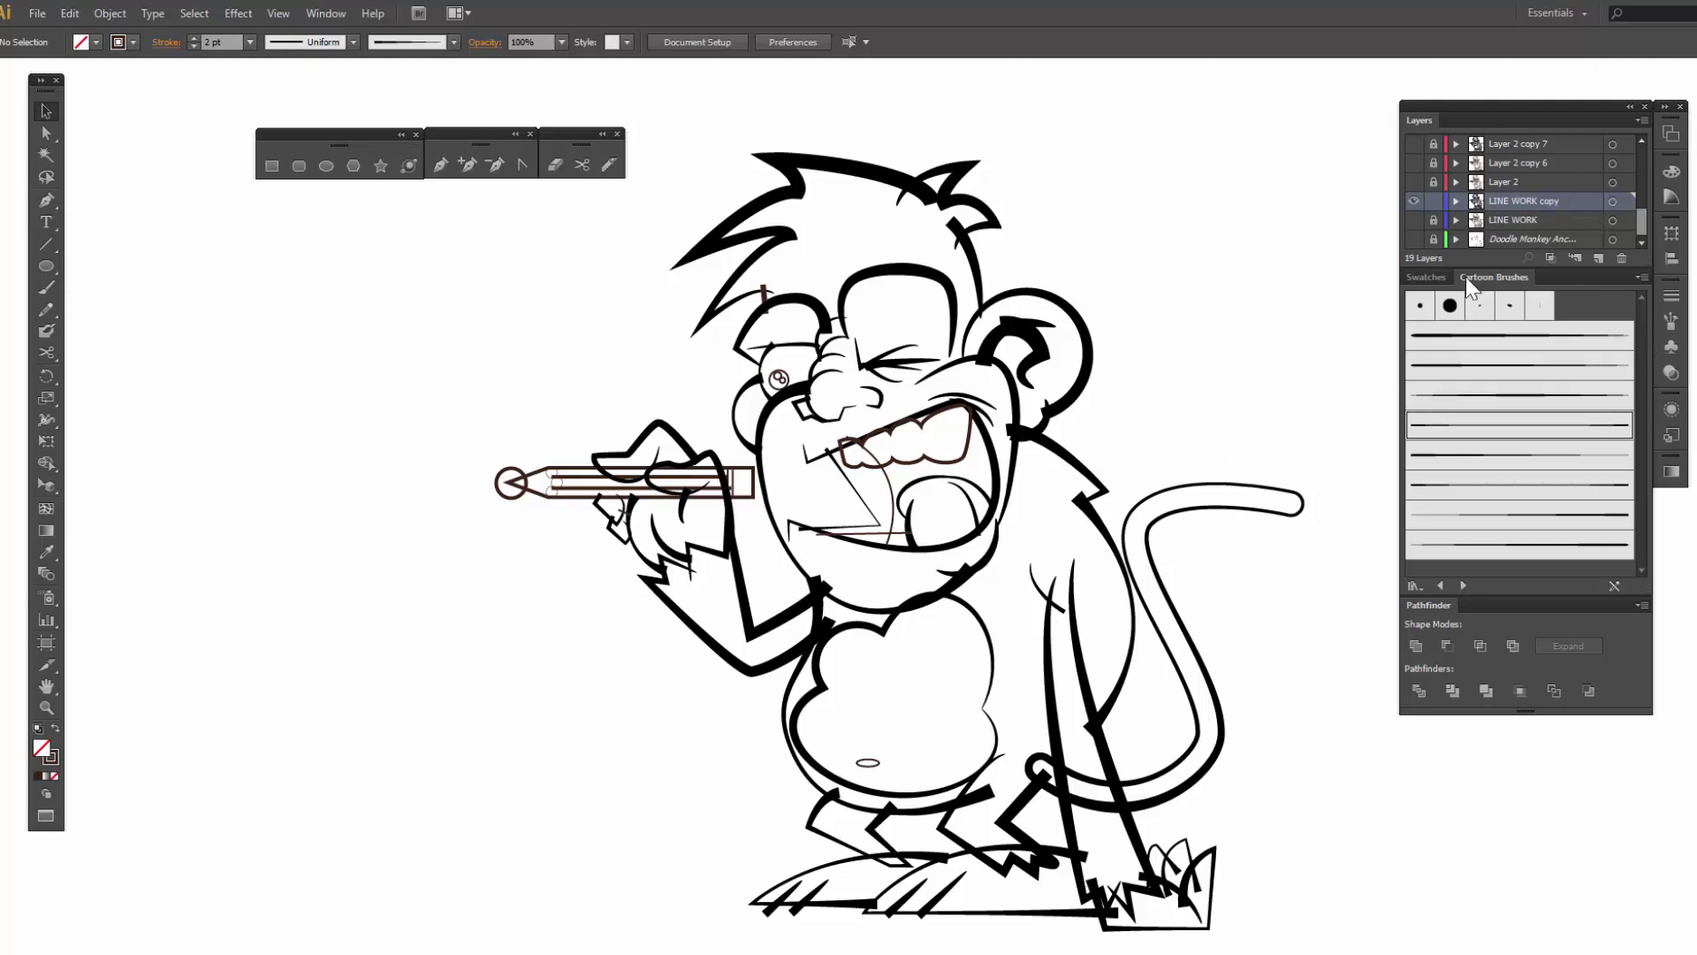
- Duplicate the LINE WORK copy layer, hide and lock the source layer, and make LINE WORK copy 2 active
left_click(1640, 119)
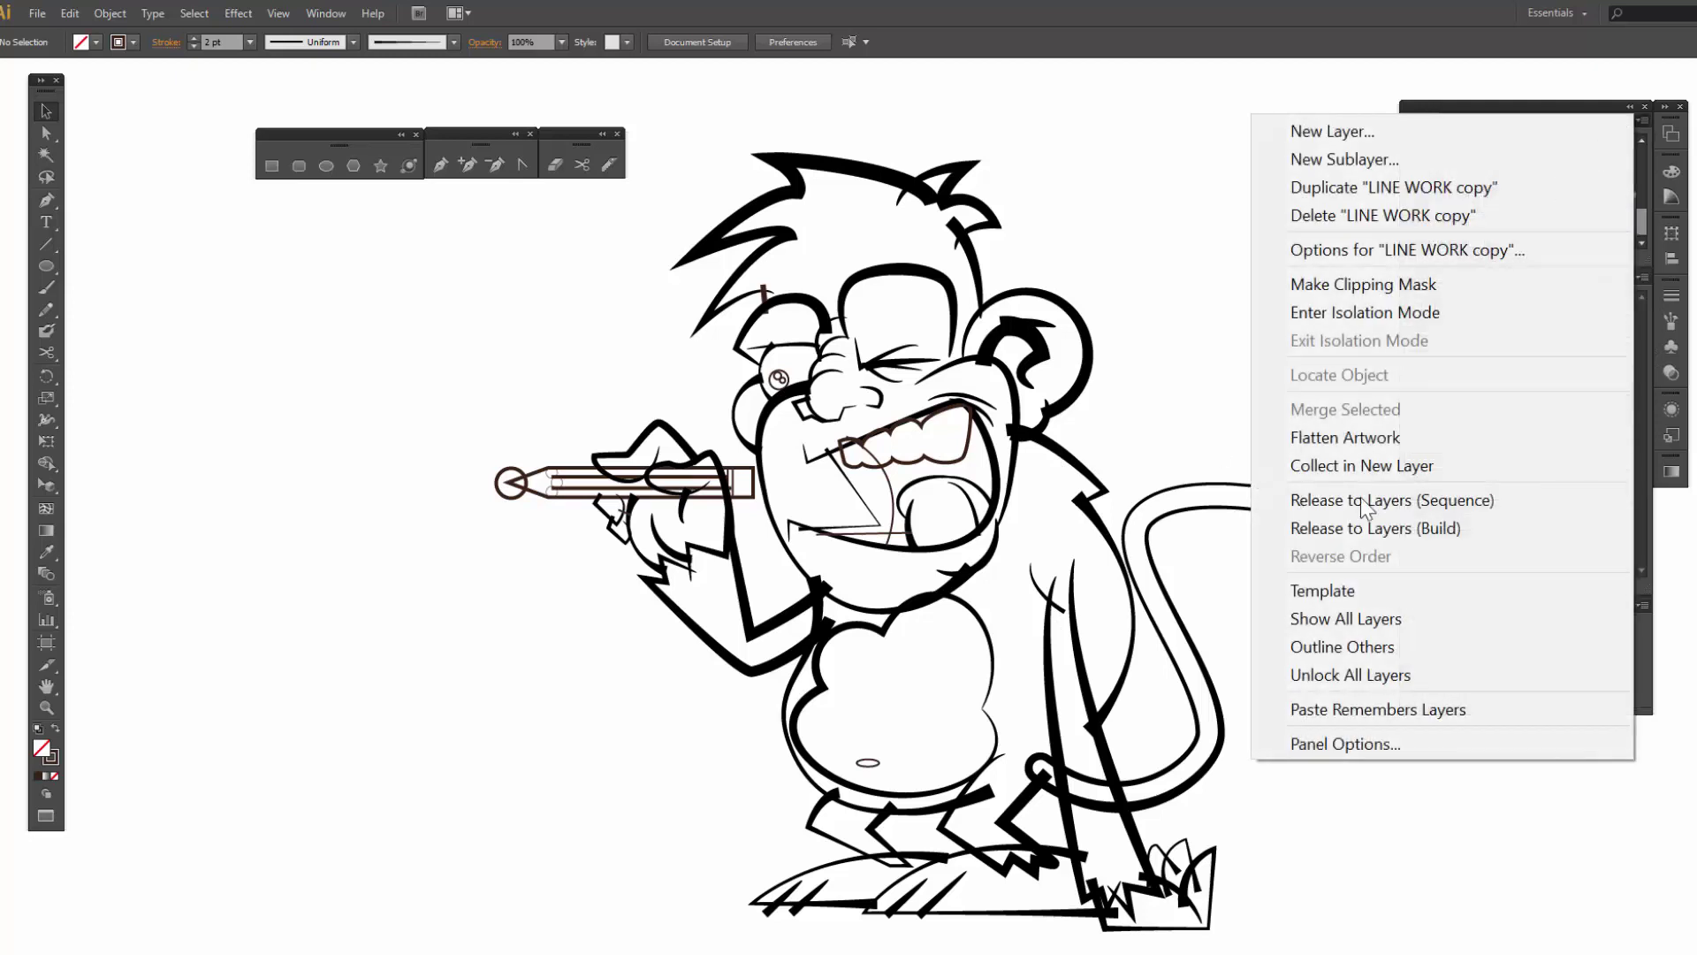
left_click(1360, 194)
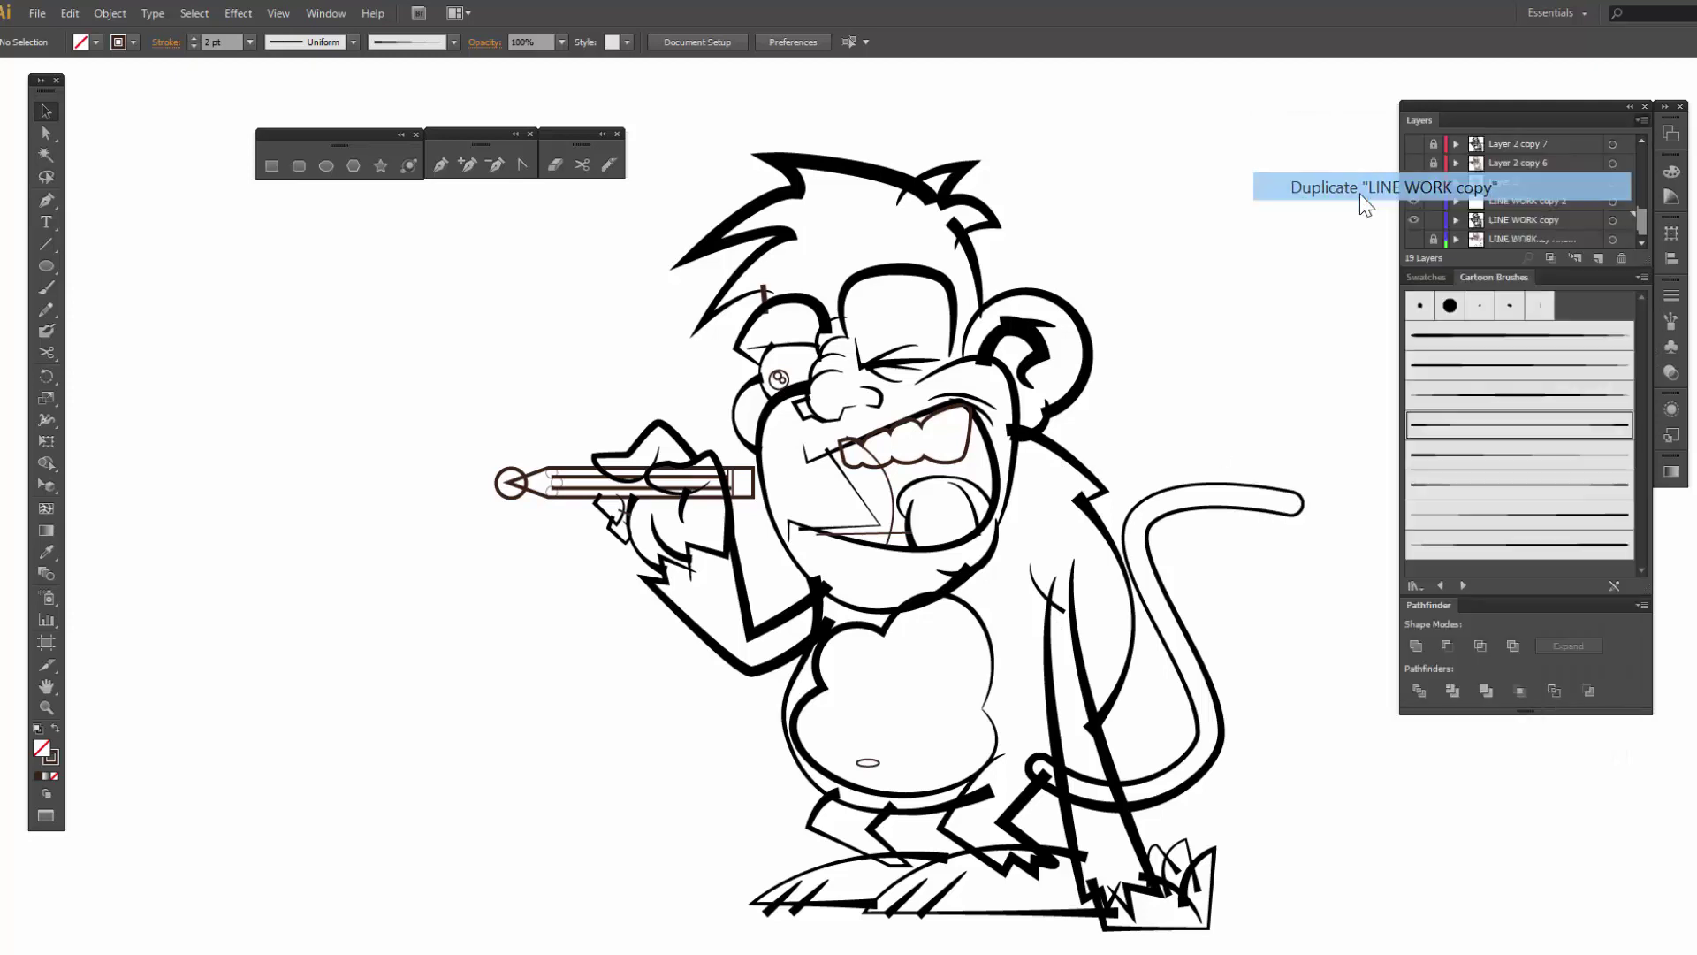
left_click(1433, 221)
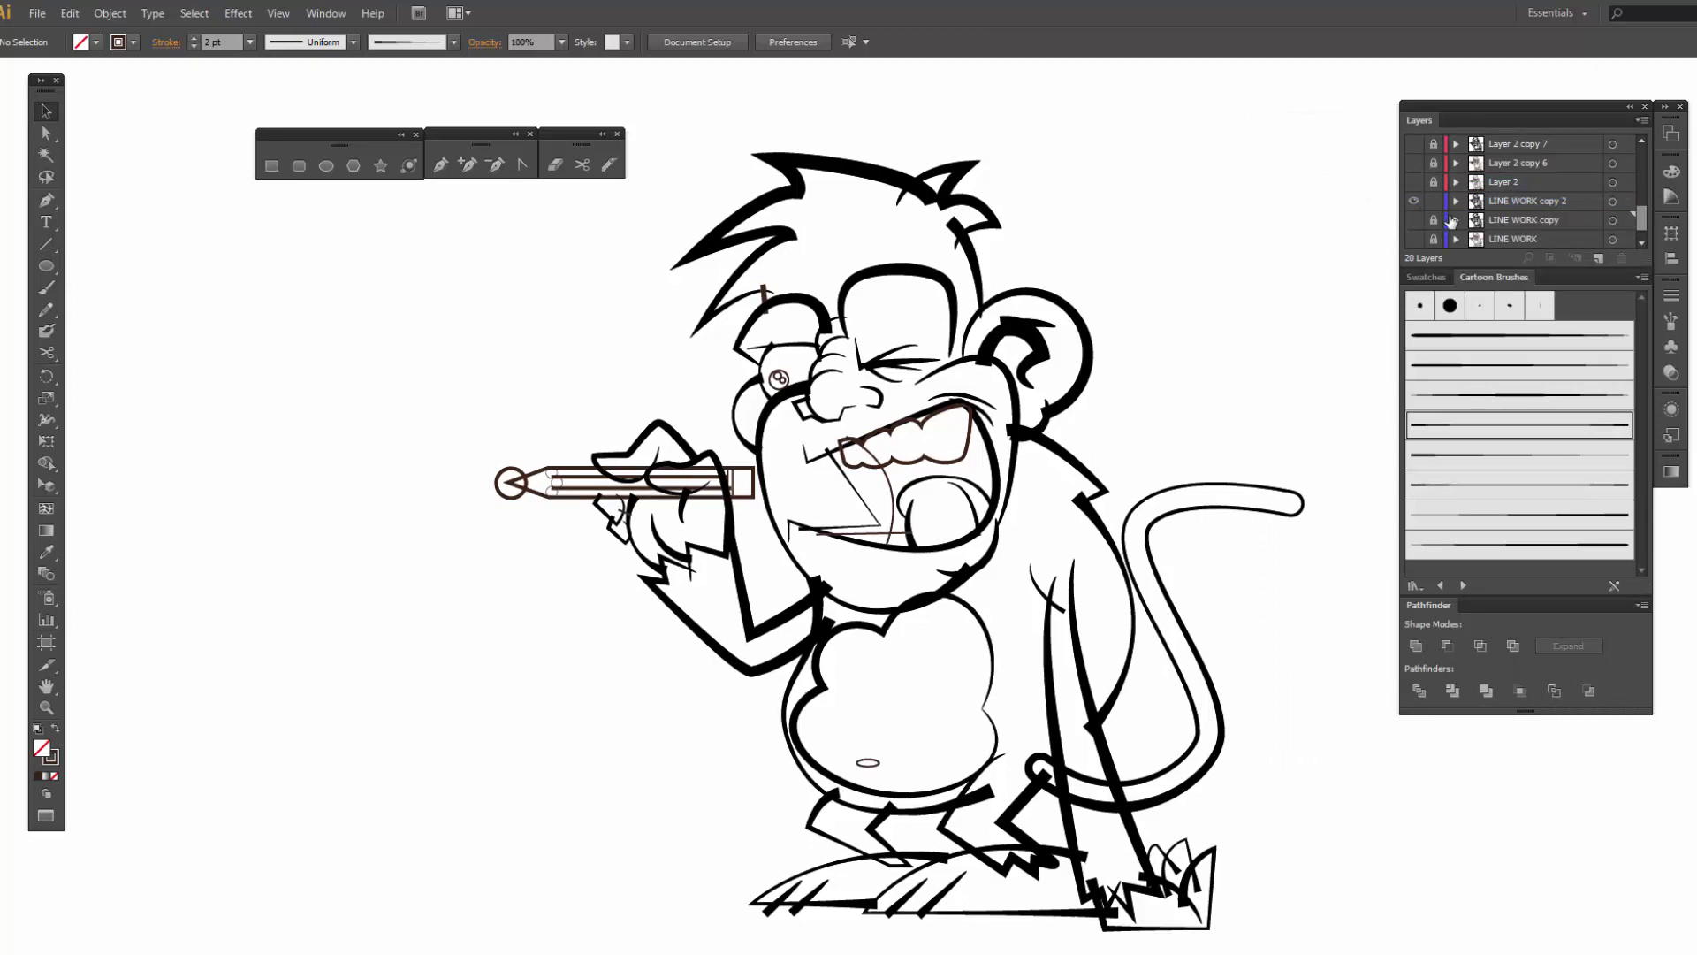
left_click(1529, 200)
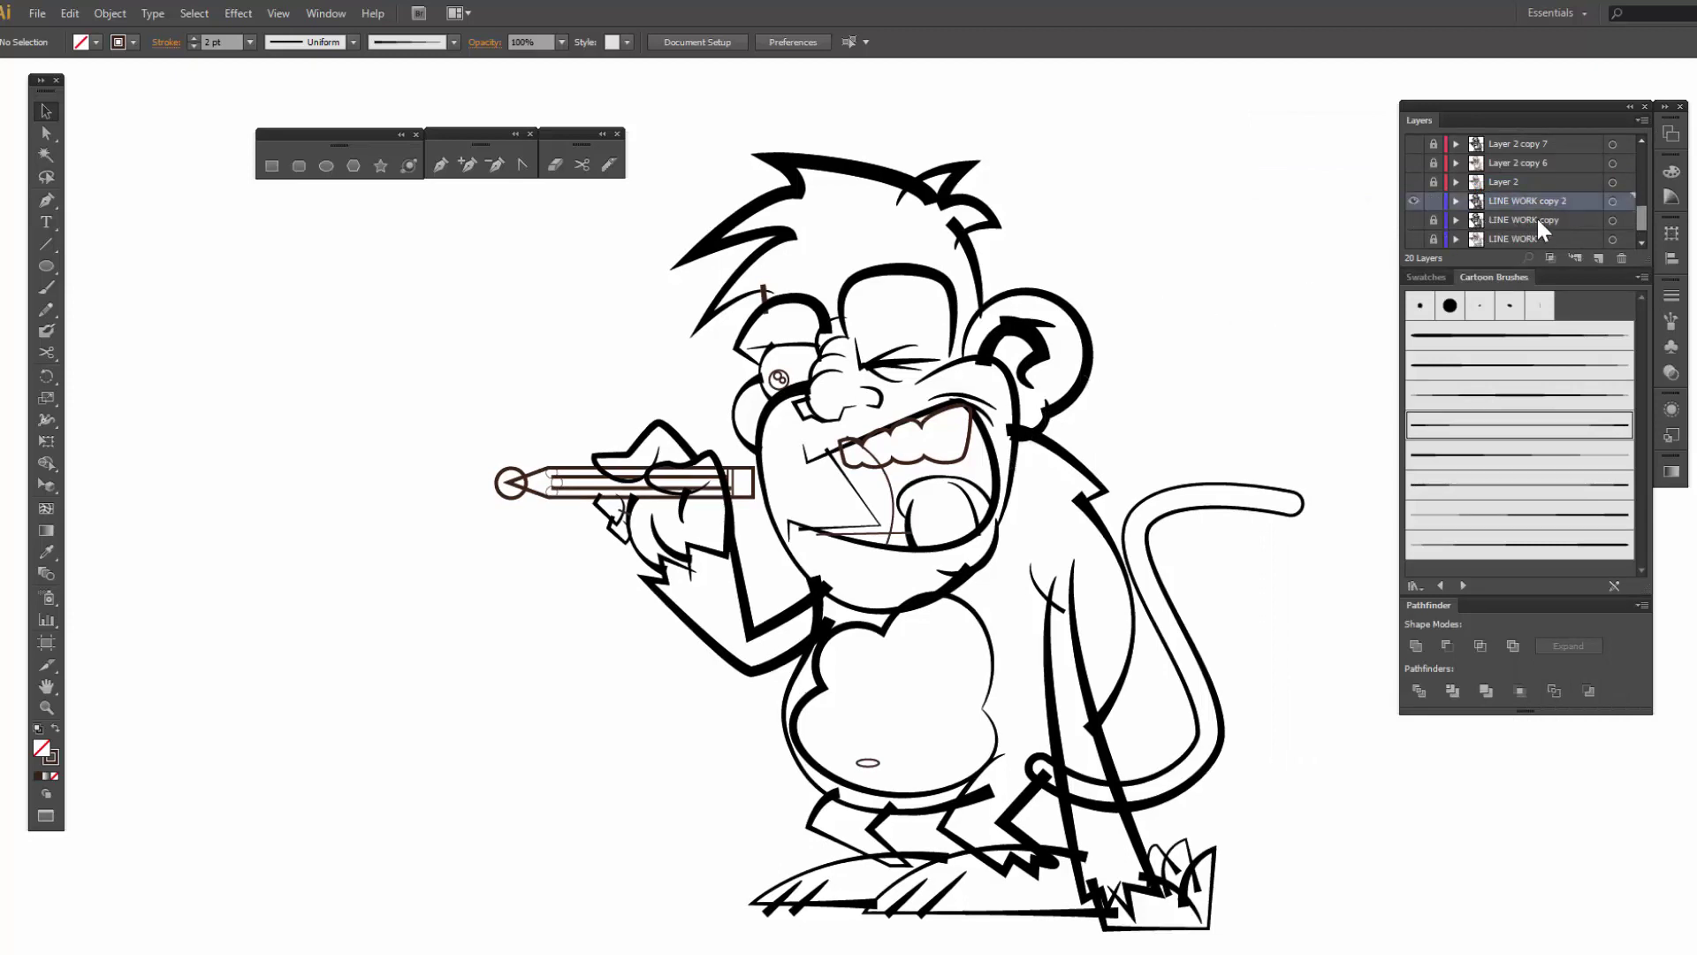
- Expand the appearance of all artwork on LINE WORK copy 2, including its fills and strokes
left_click(1612, 201)
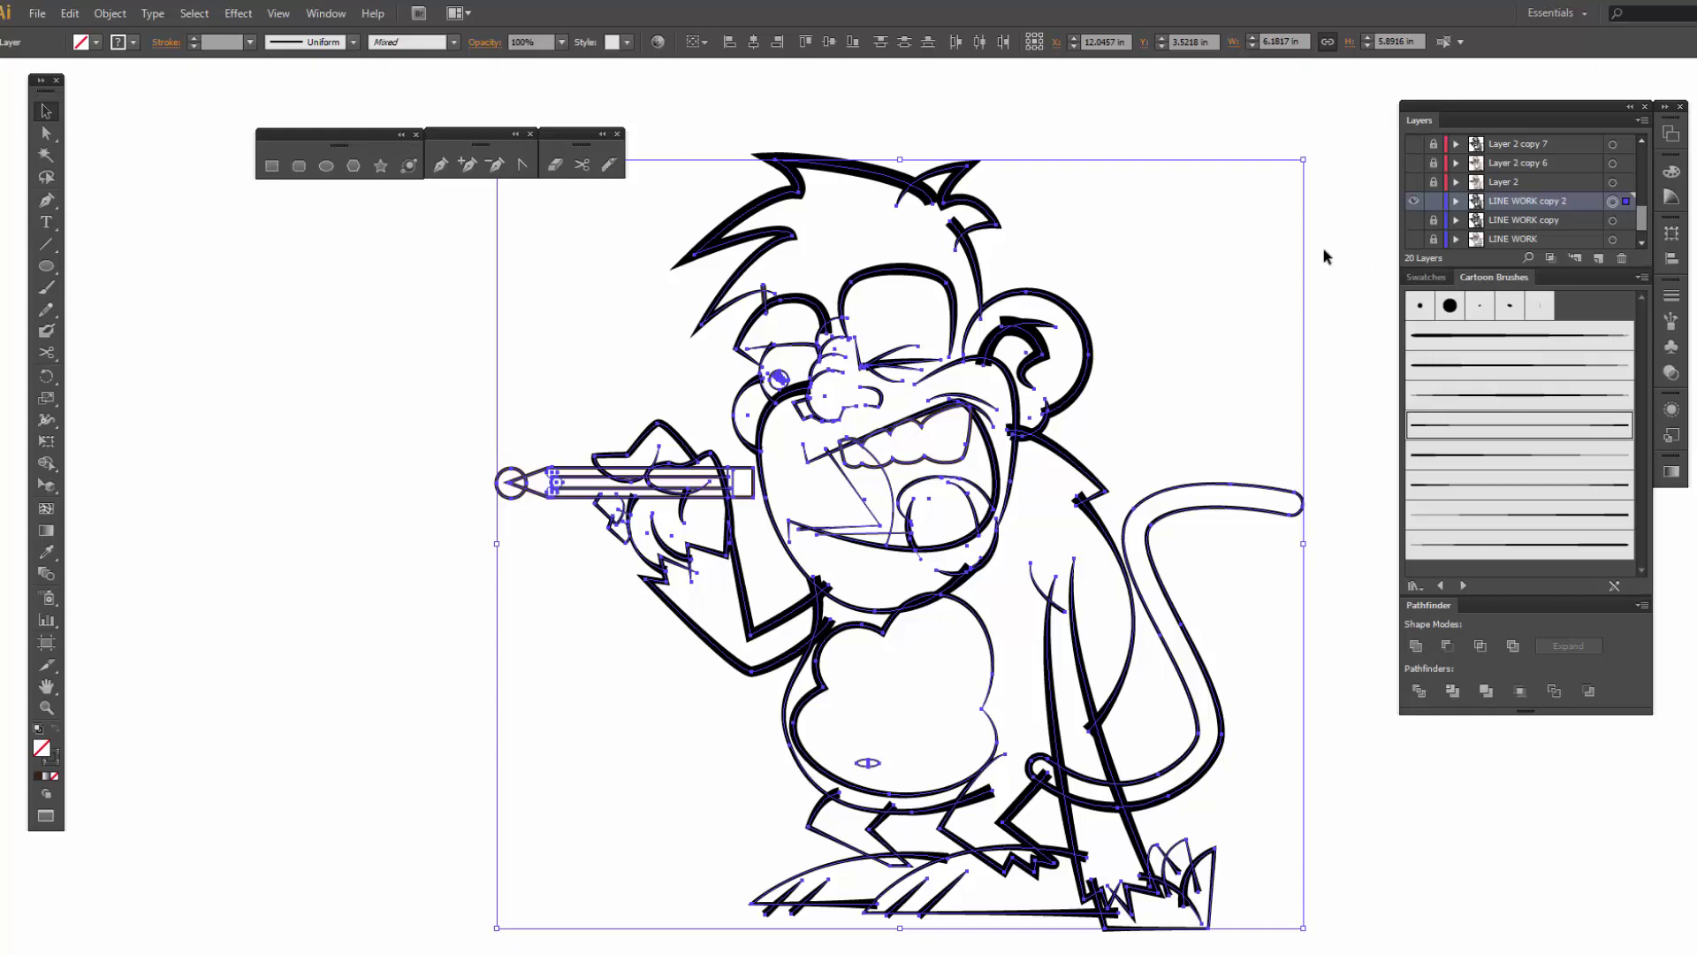
left_click(109, 13)
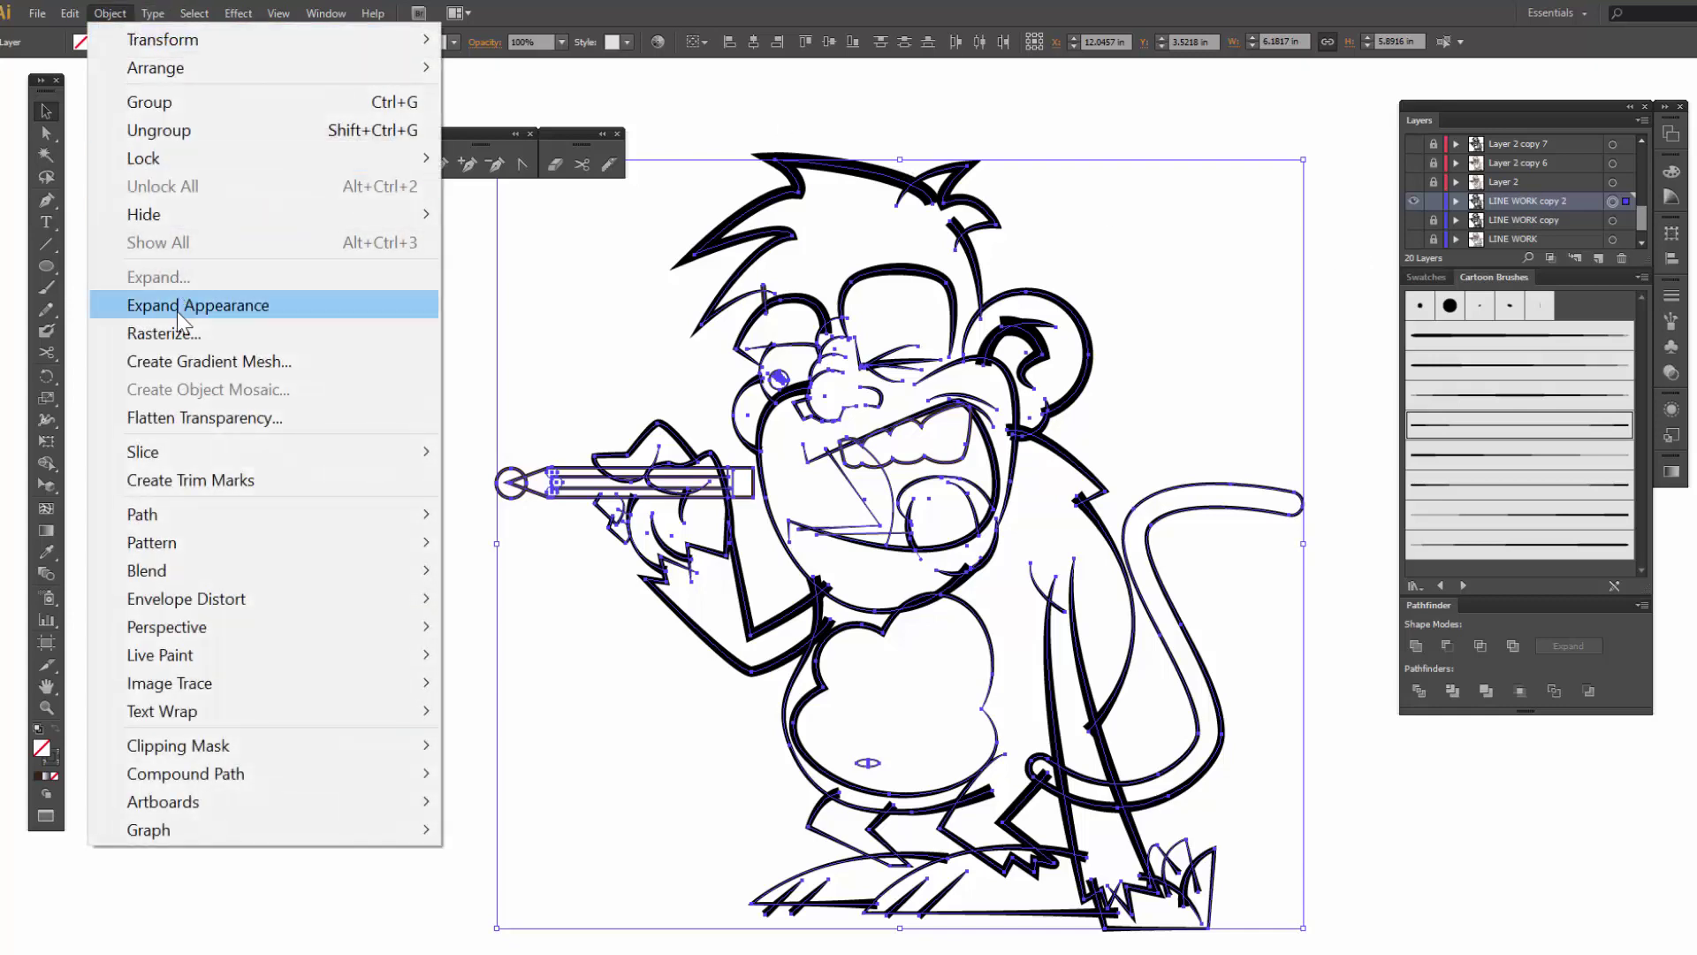
left_click(177, 311)
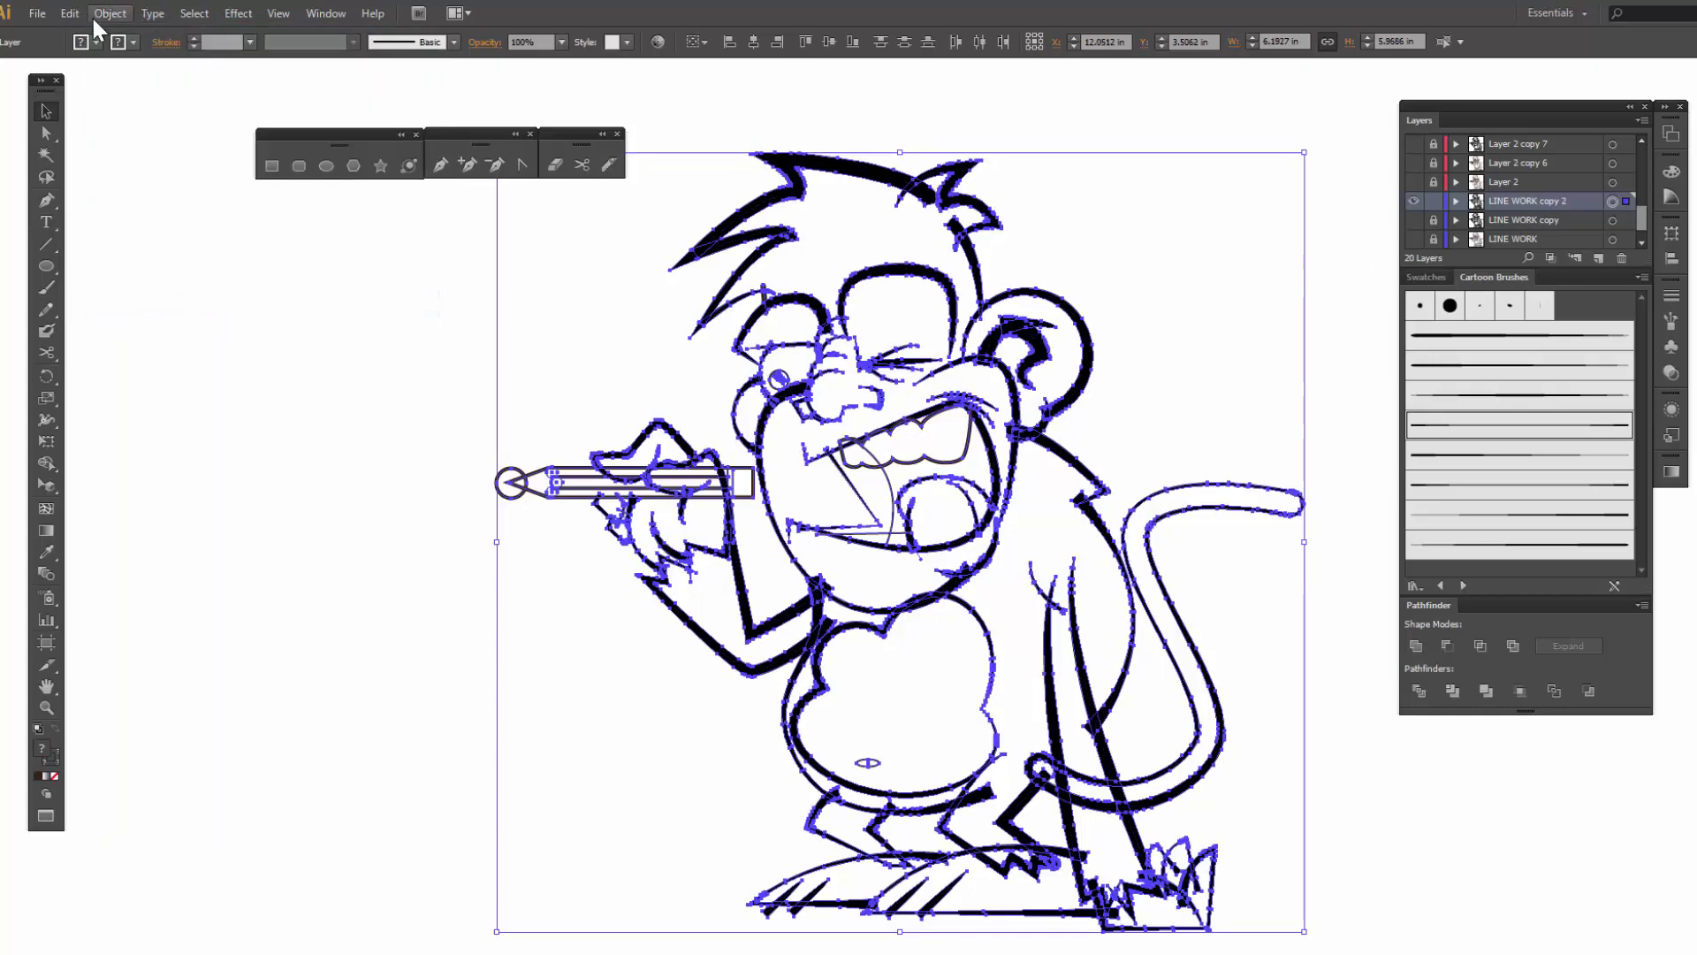
left_click(95, 16)
left_click(159, 276)
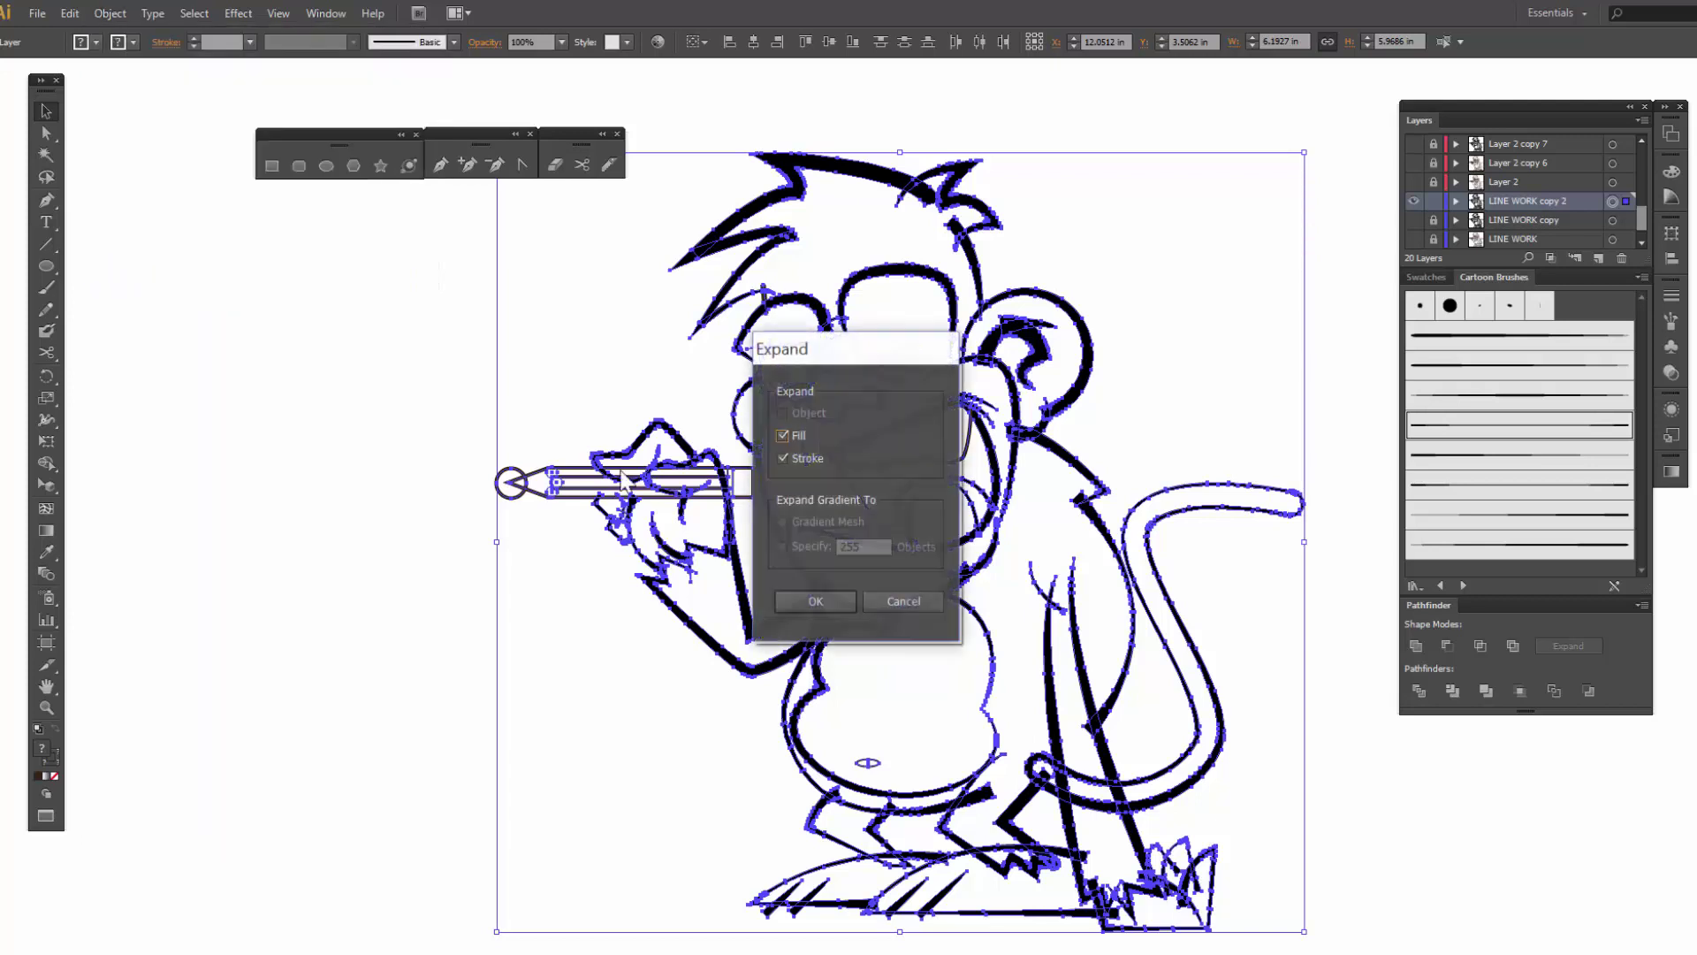
left_click(820, 597)
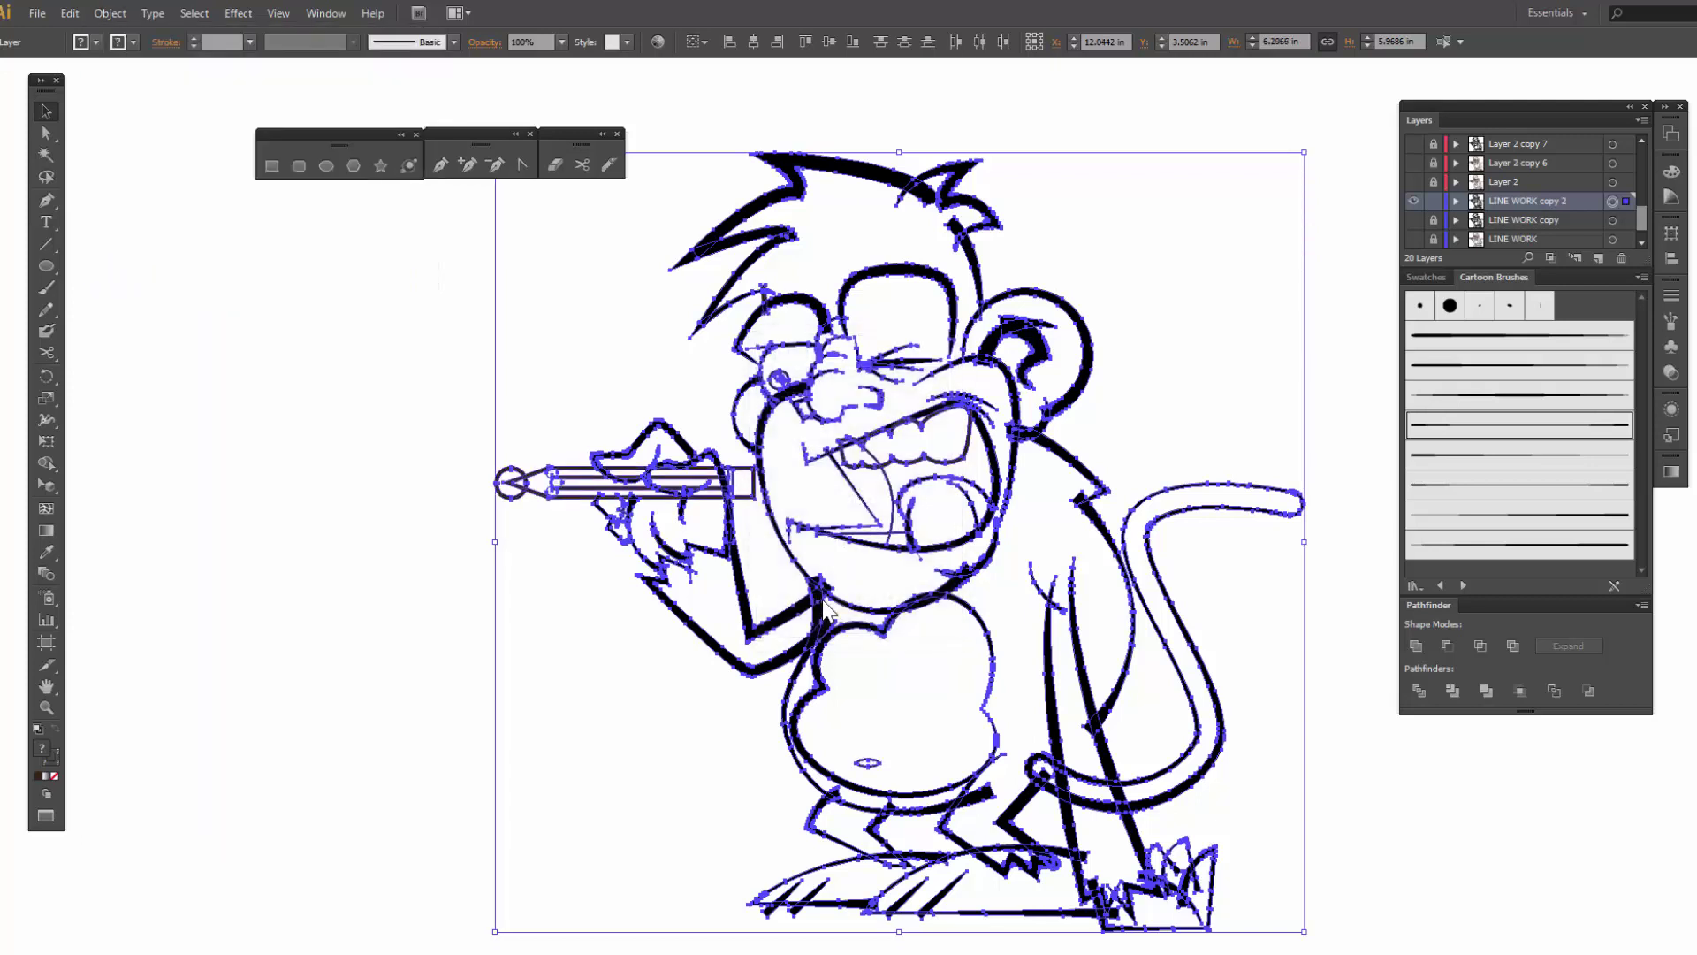
left_click(1201, 347)
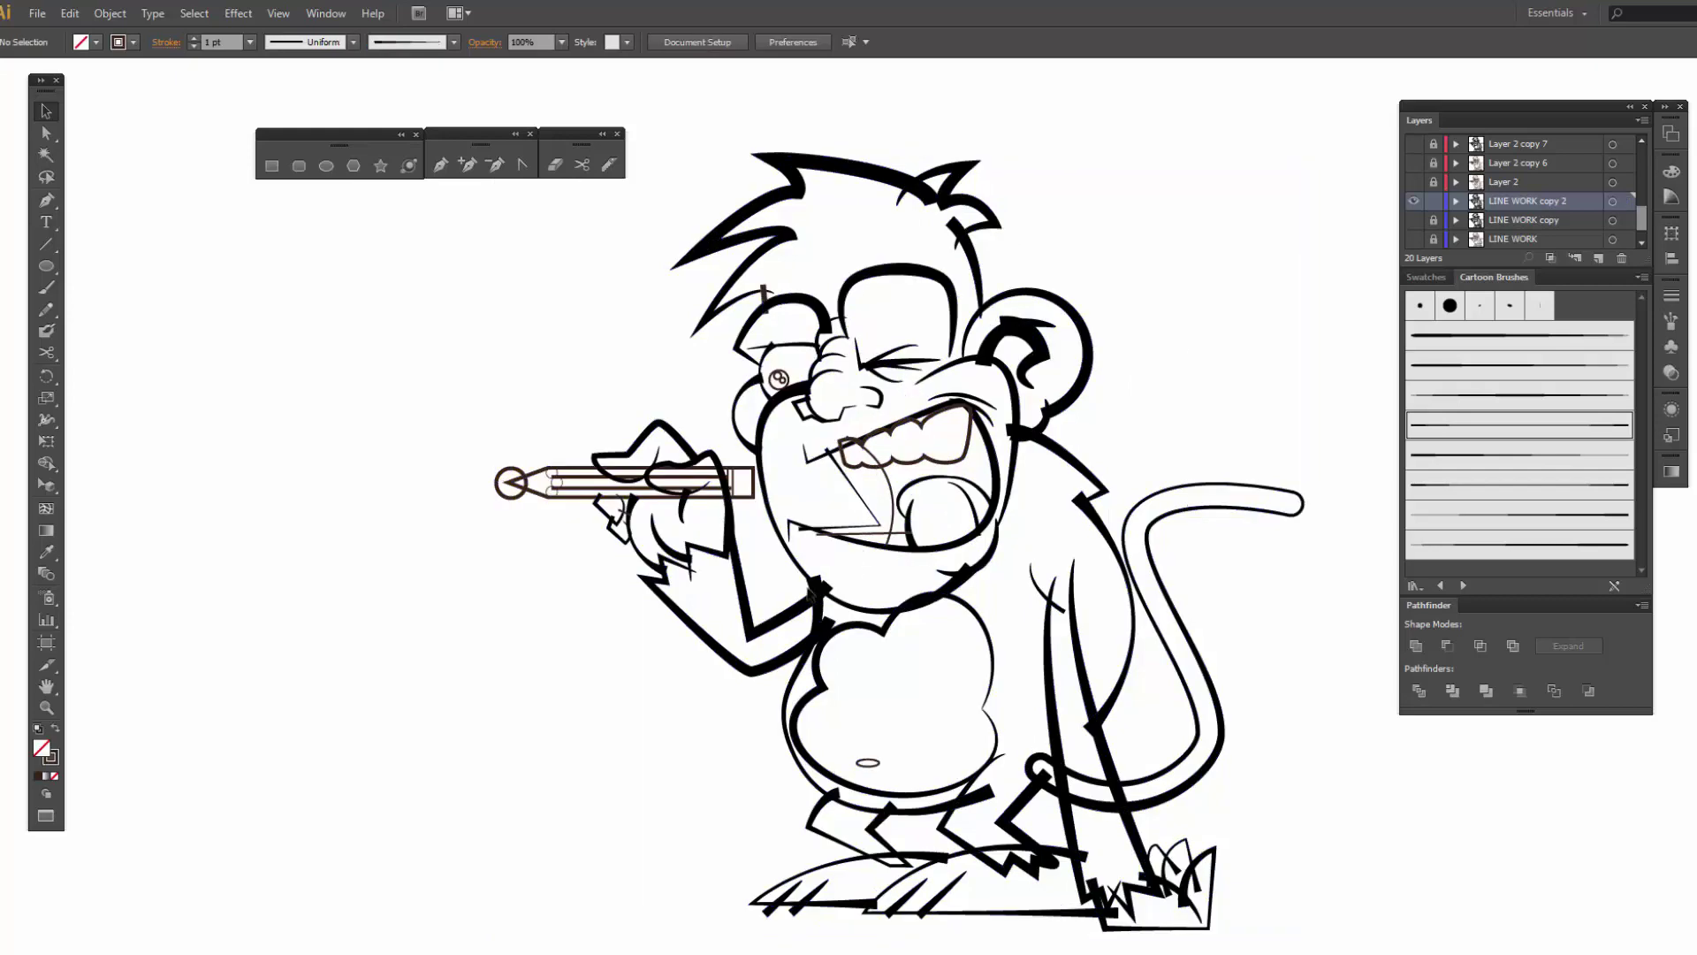
- Examine the expanded outlines of the raised arm and teeth to see how their fills and strokes were converted
left_click(811, 594)
left_click(880, 597)
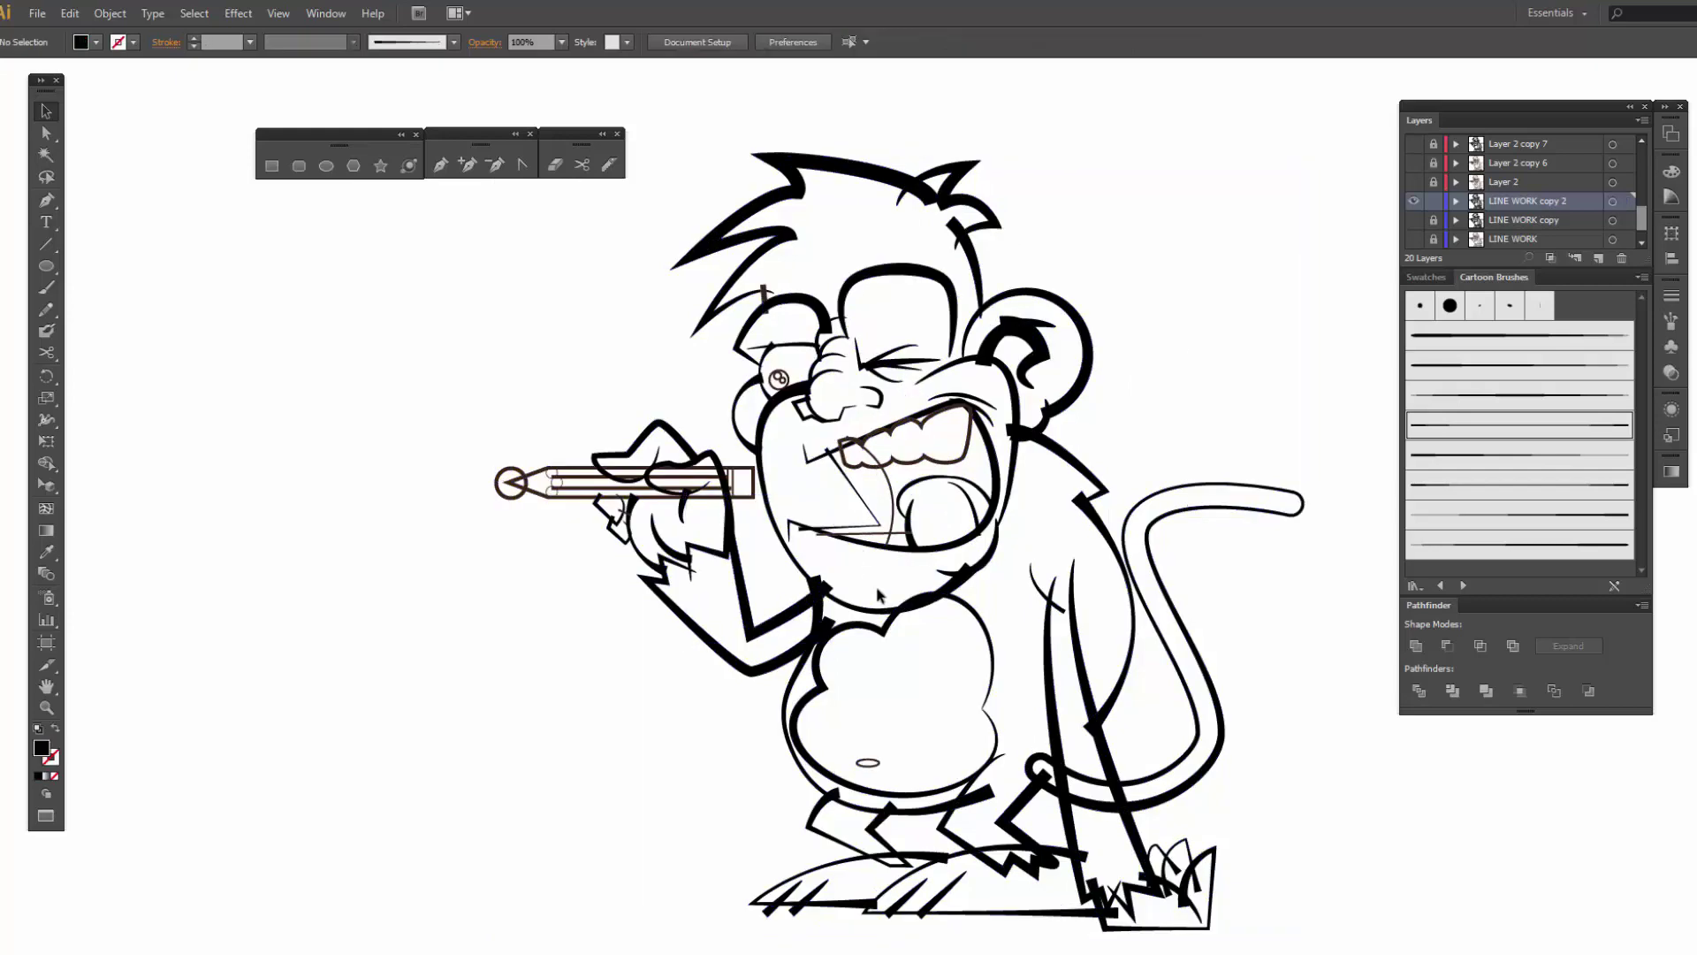
key("ctrl+plus")
key("ctrl+plus")
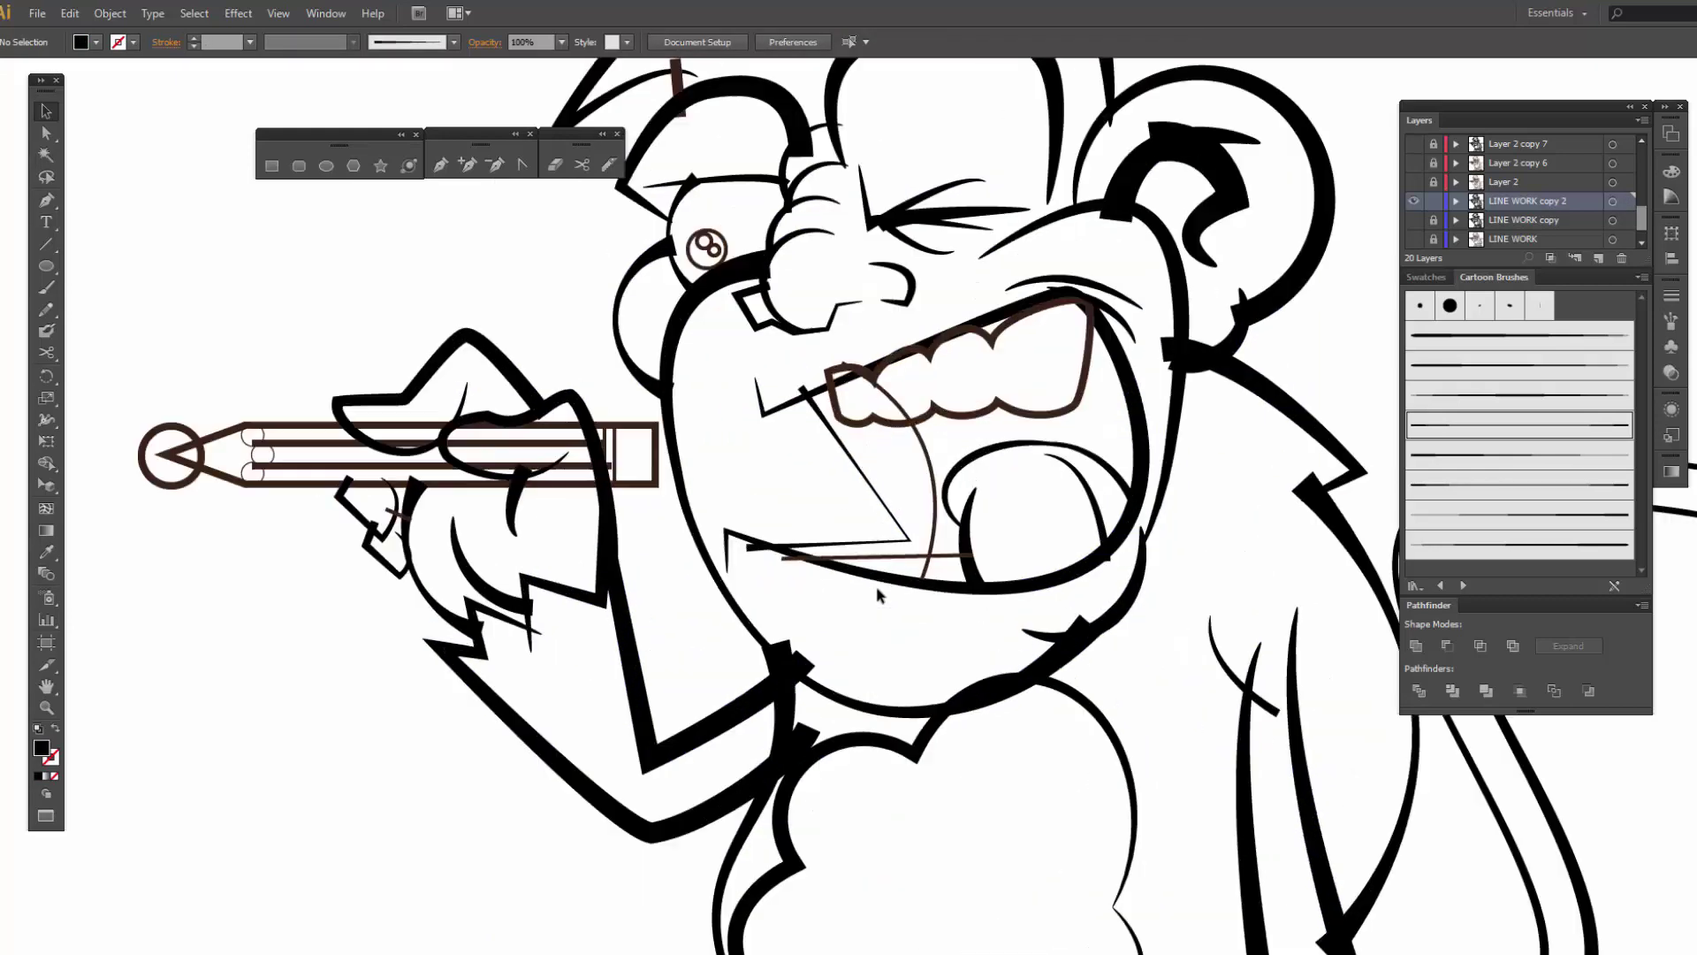
left_click(648, 686)
left_click(615, 812)
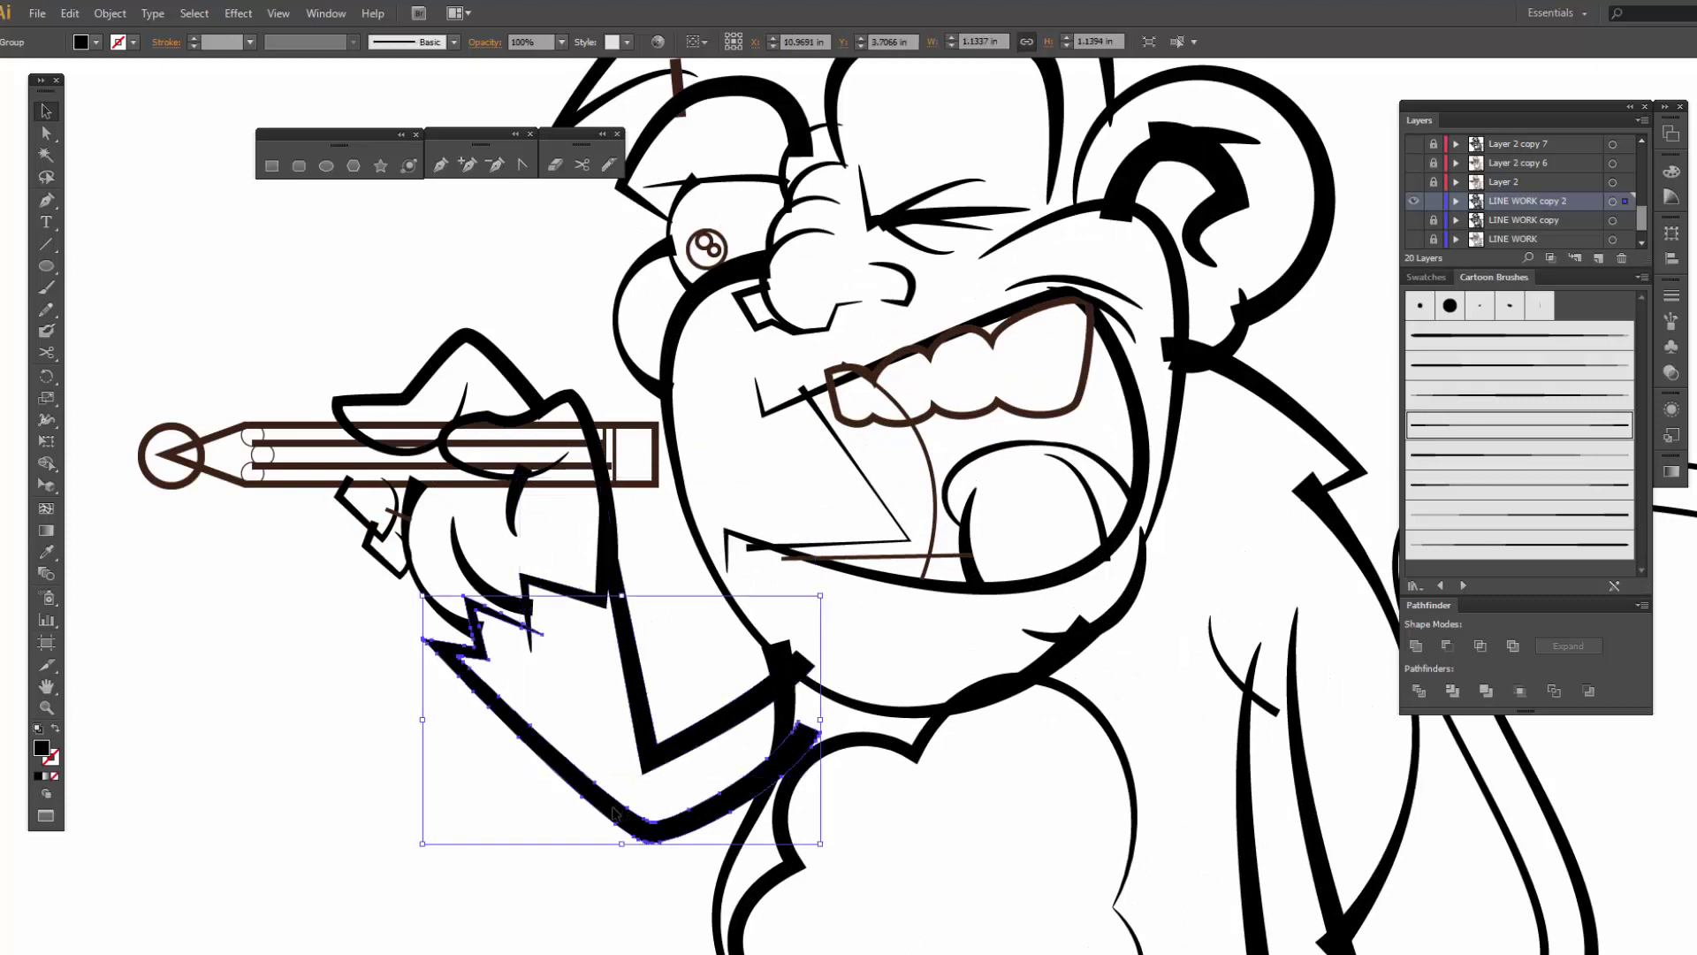
left_click(560, 886)
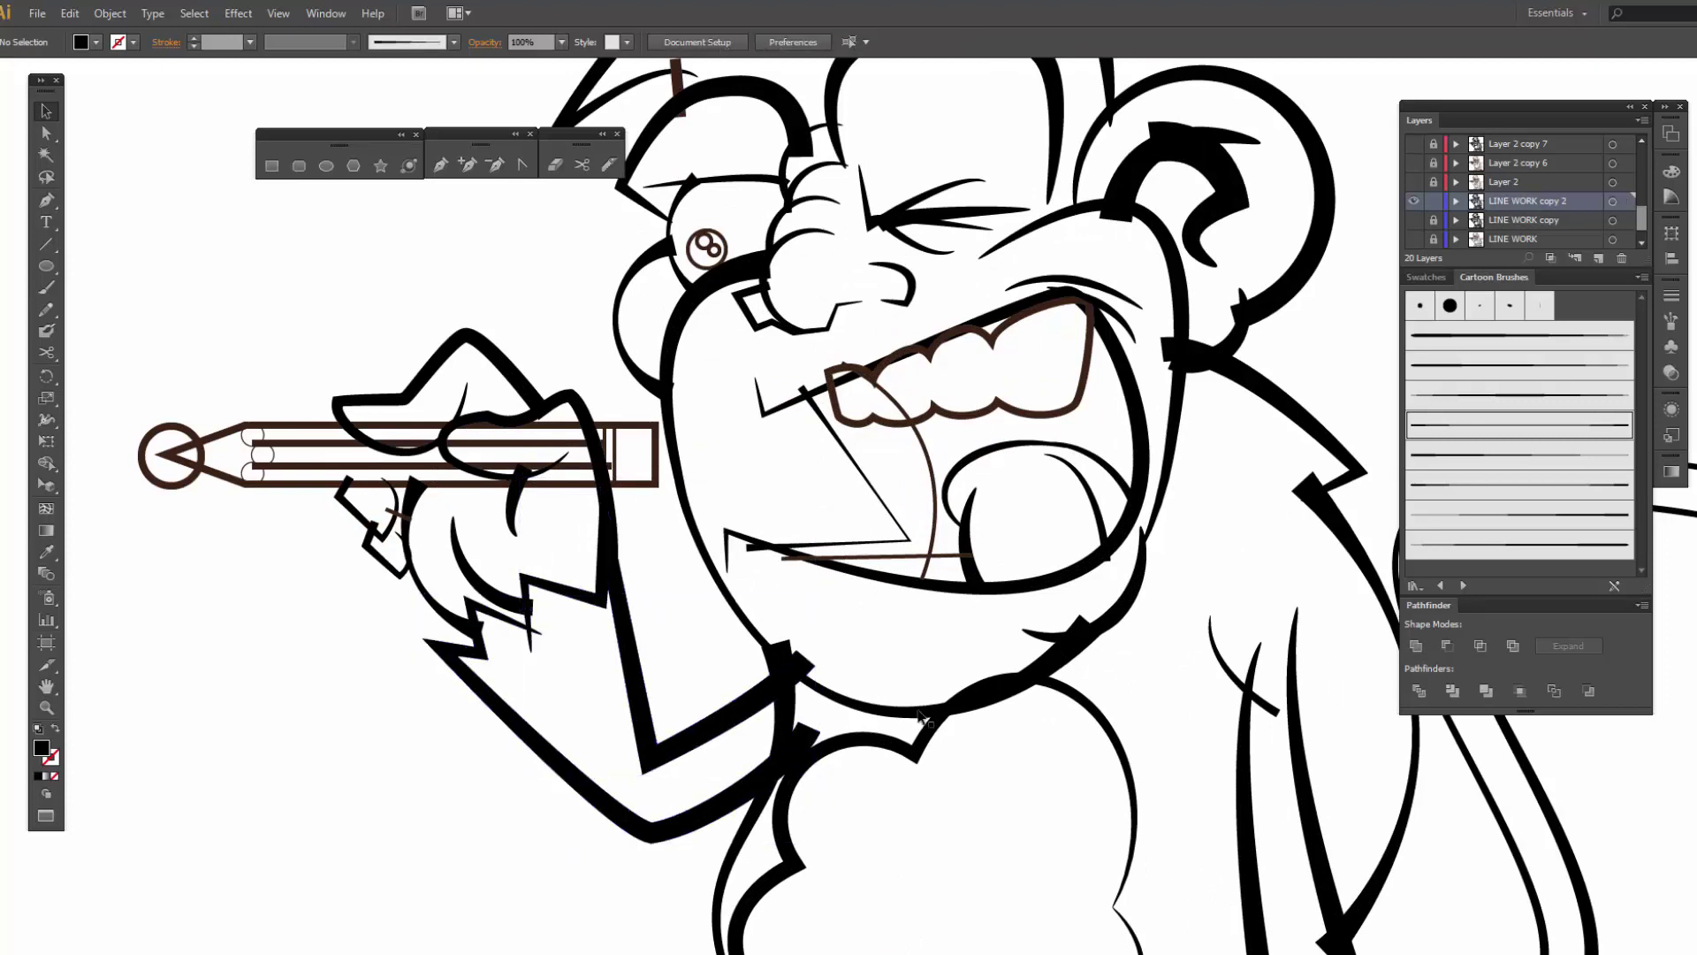
left_click(948, 416)
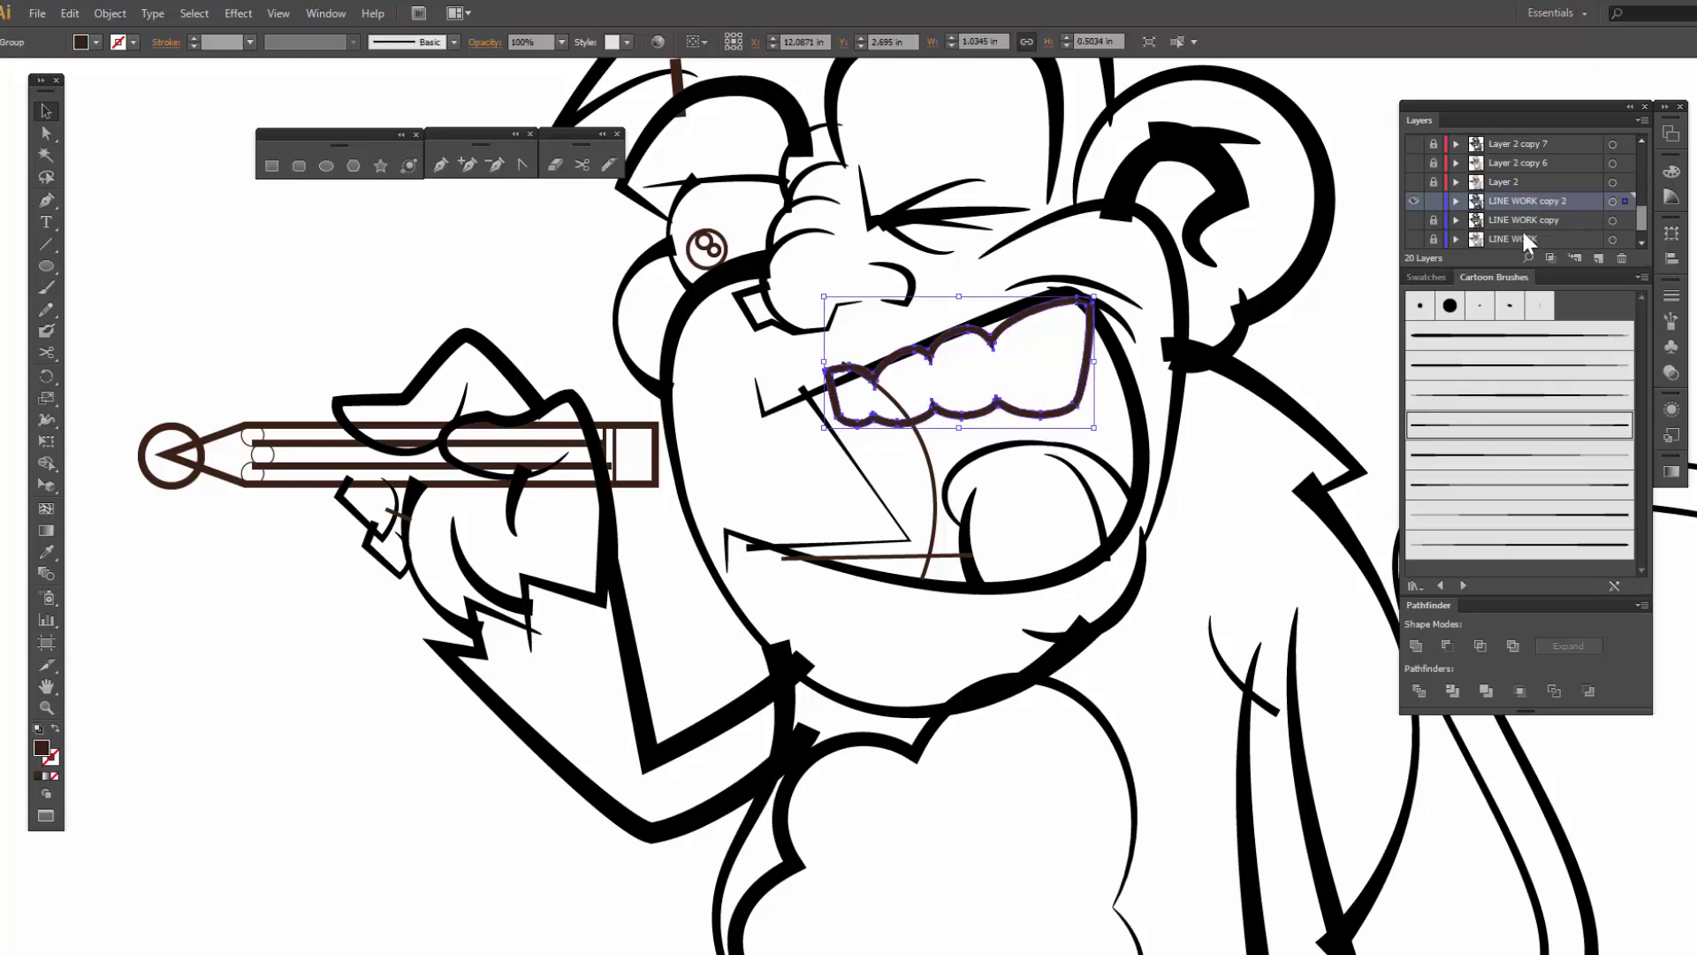
- Fill all expanded artwork on LINE WORK copy 2 with the dark brown swatch and deselect it
left_click(1613, 201)
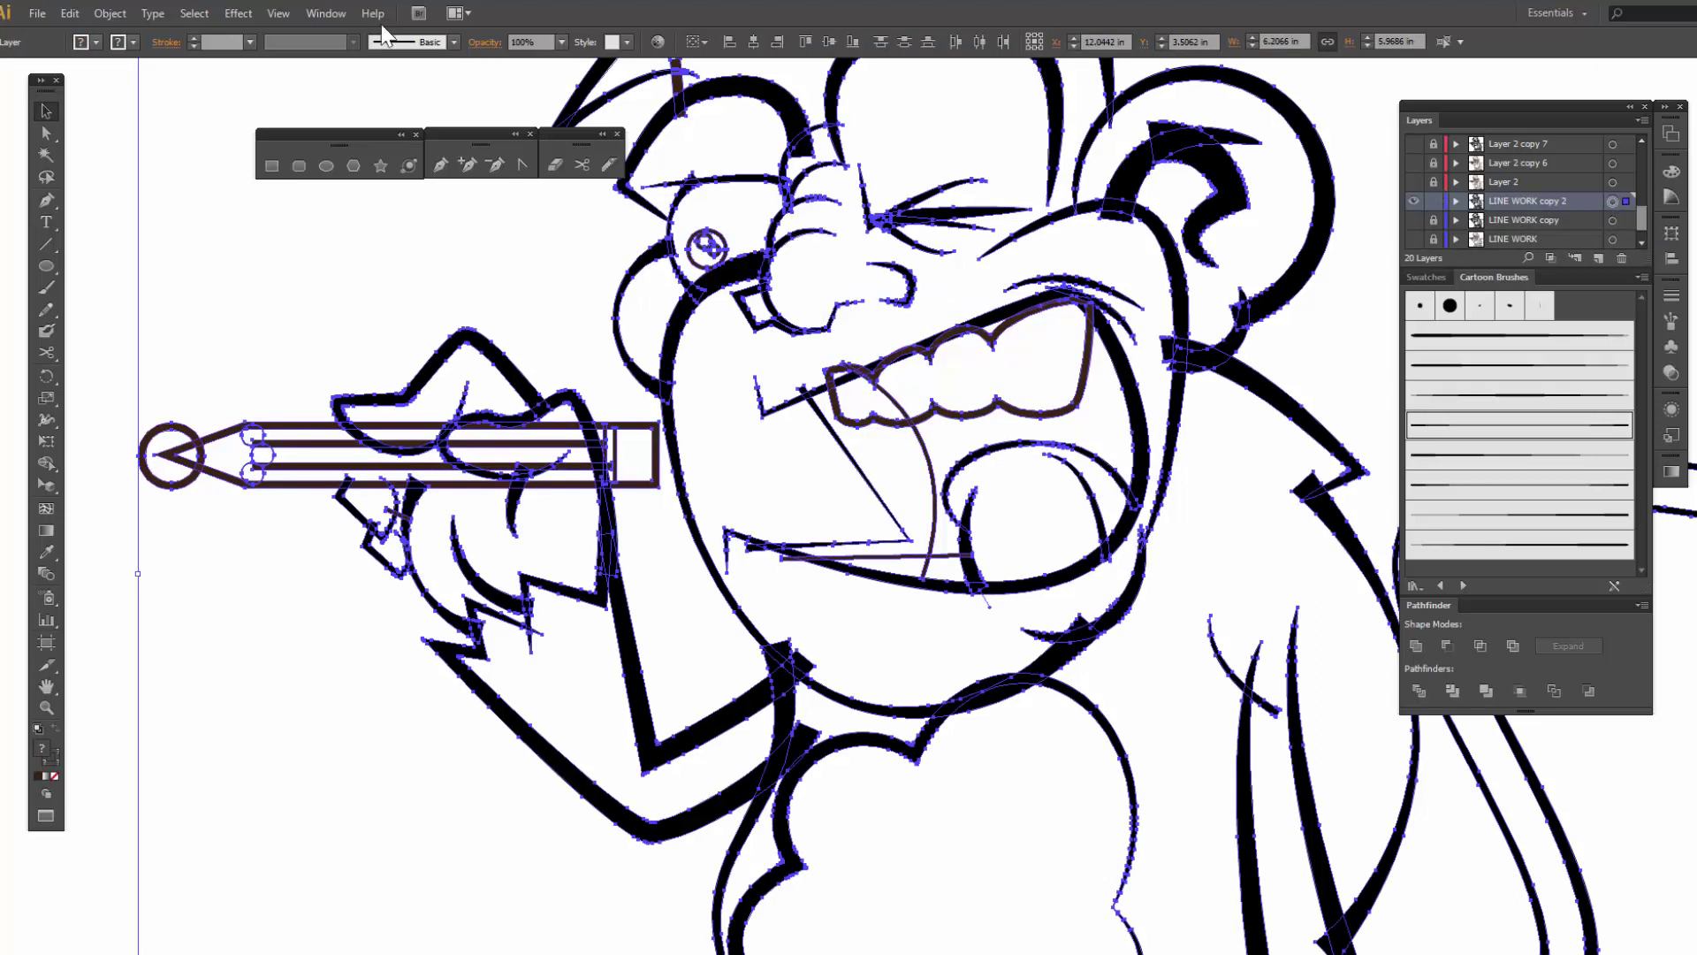
left_click(133, 43)
left_click(133, 43)
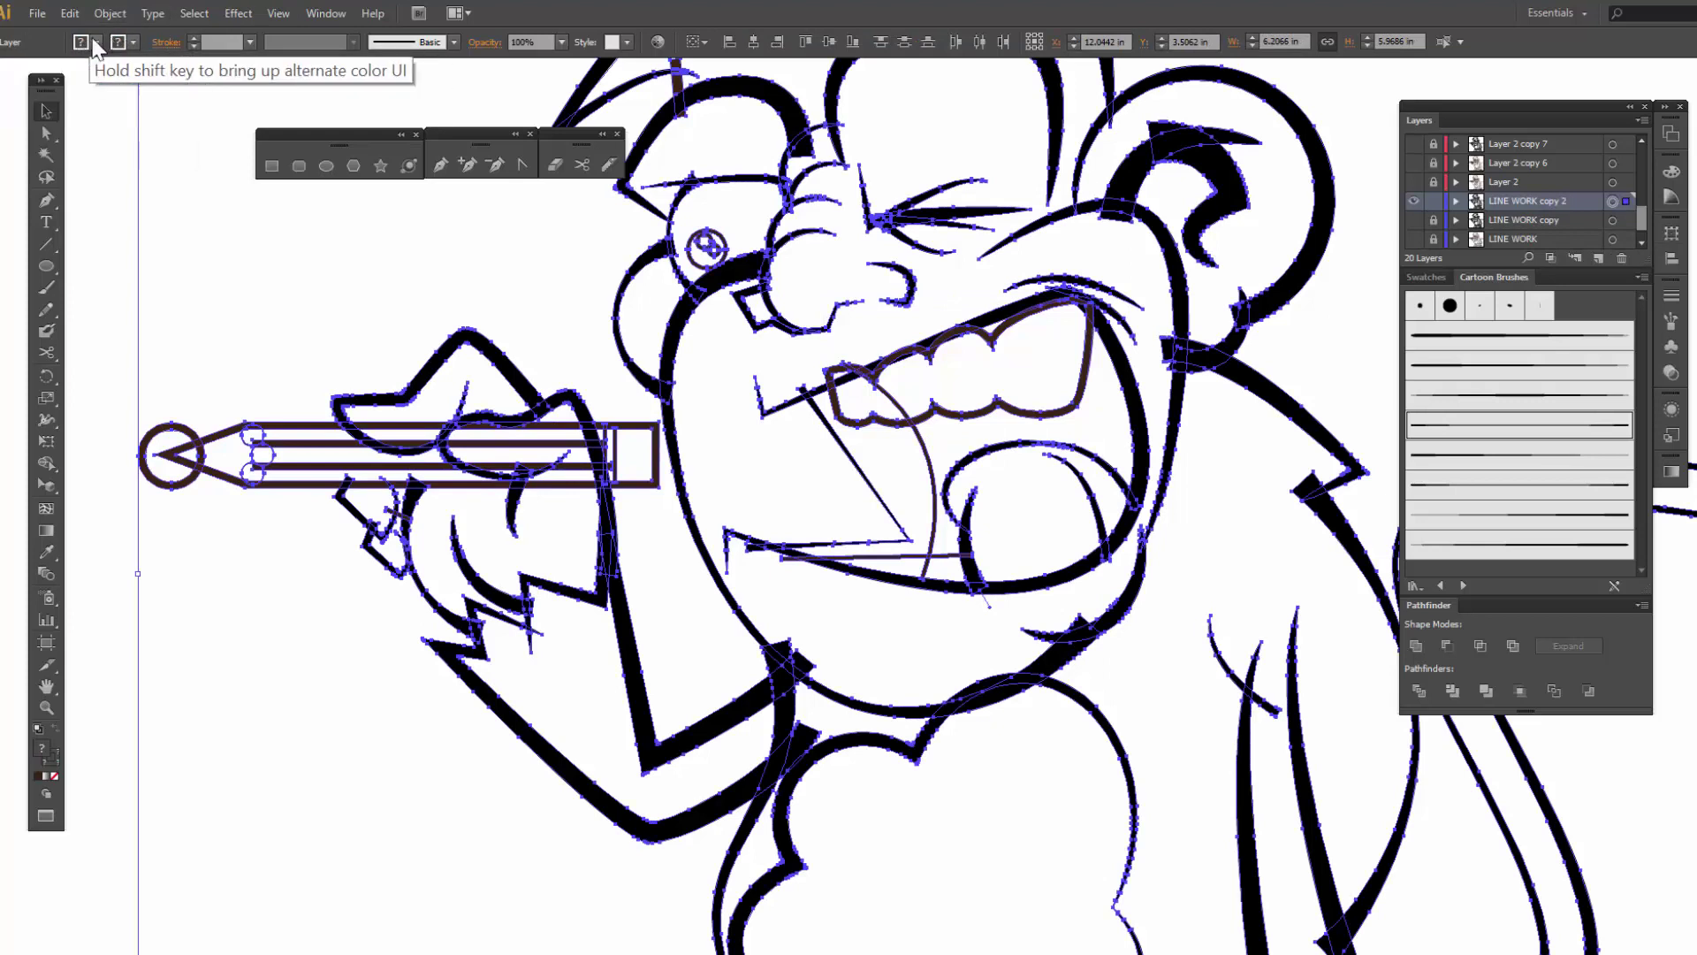
left_click(133, 42)
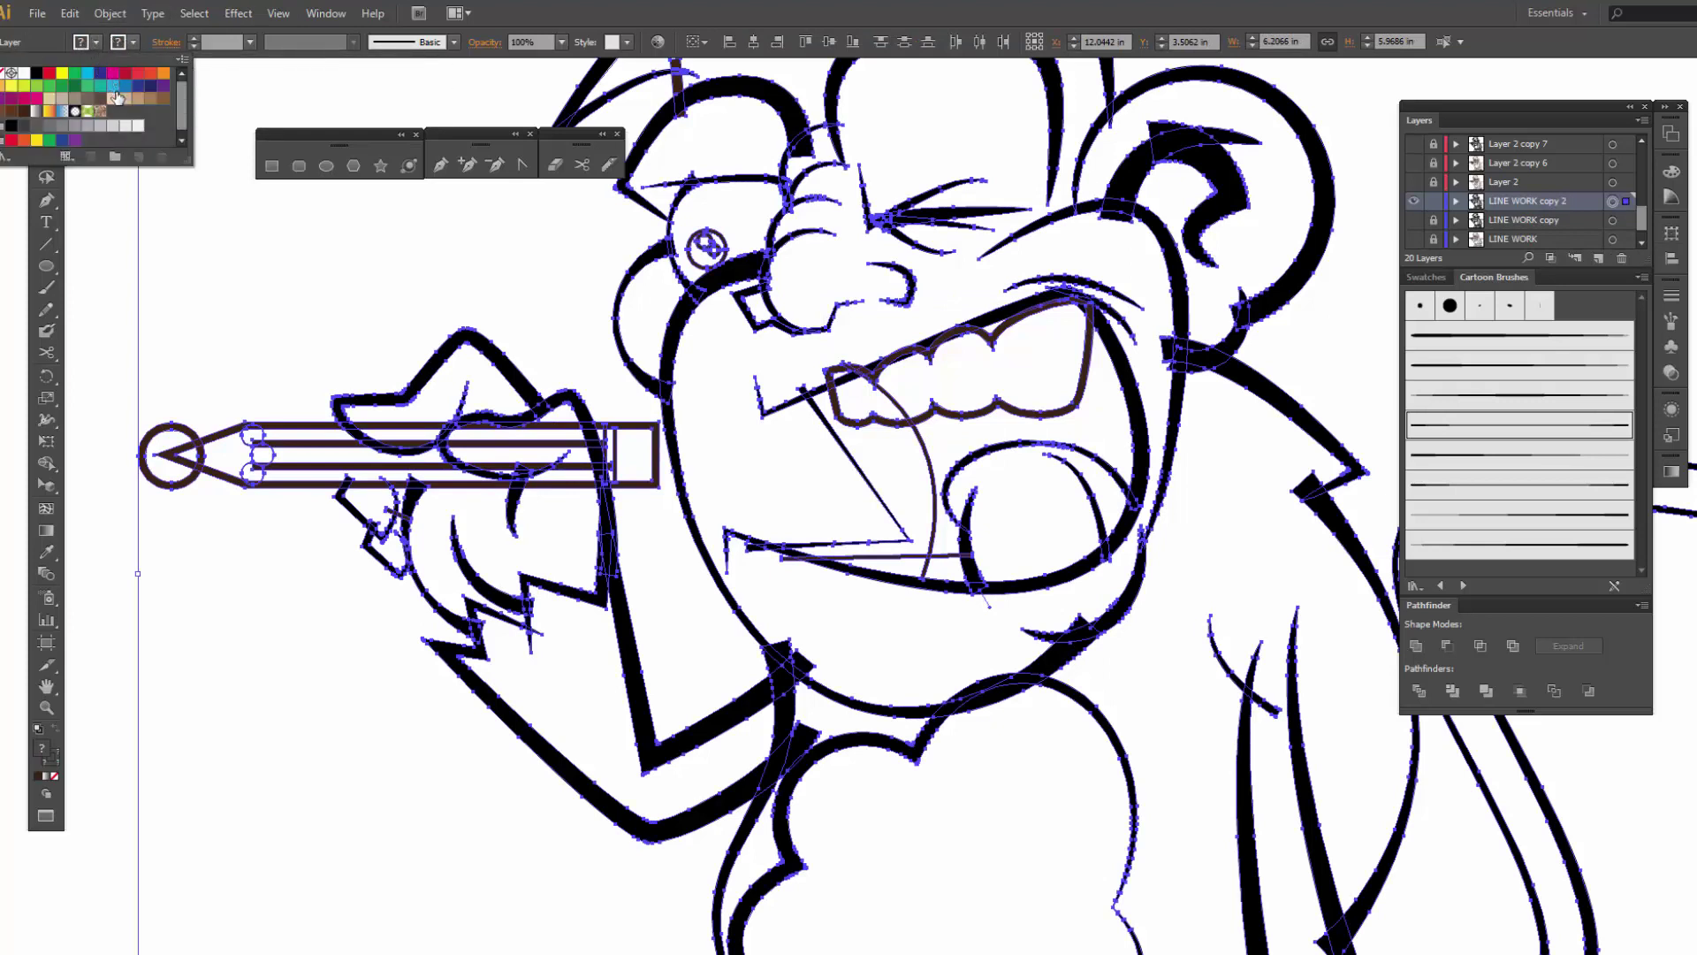
left_click(24, 111)
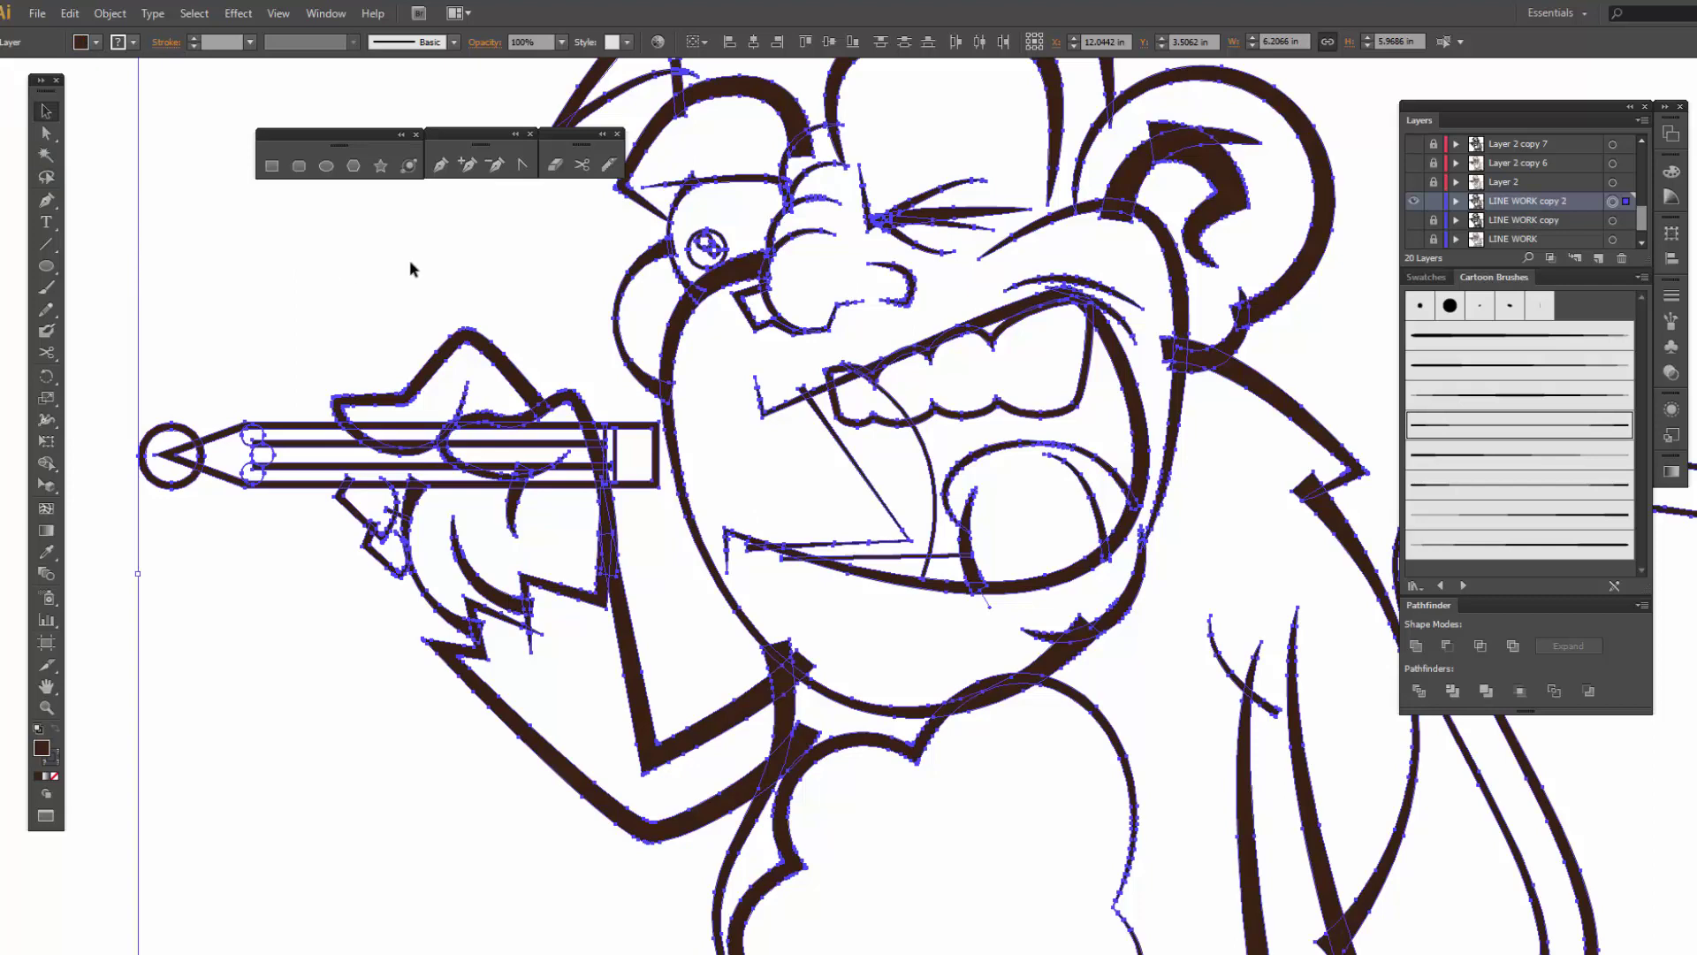
left_click(804, 290)
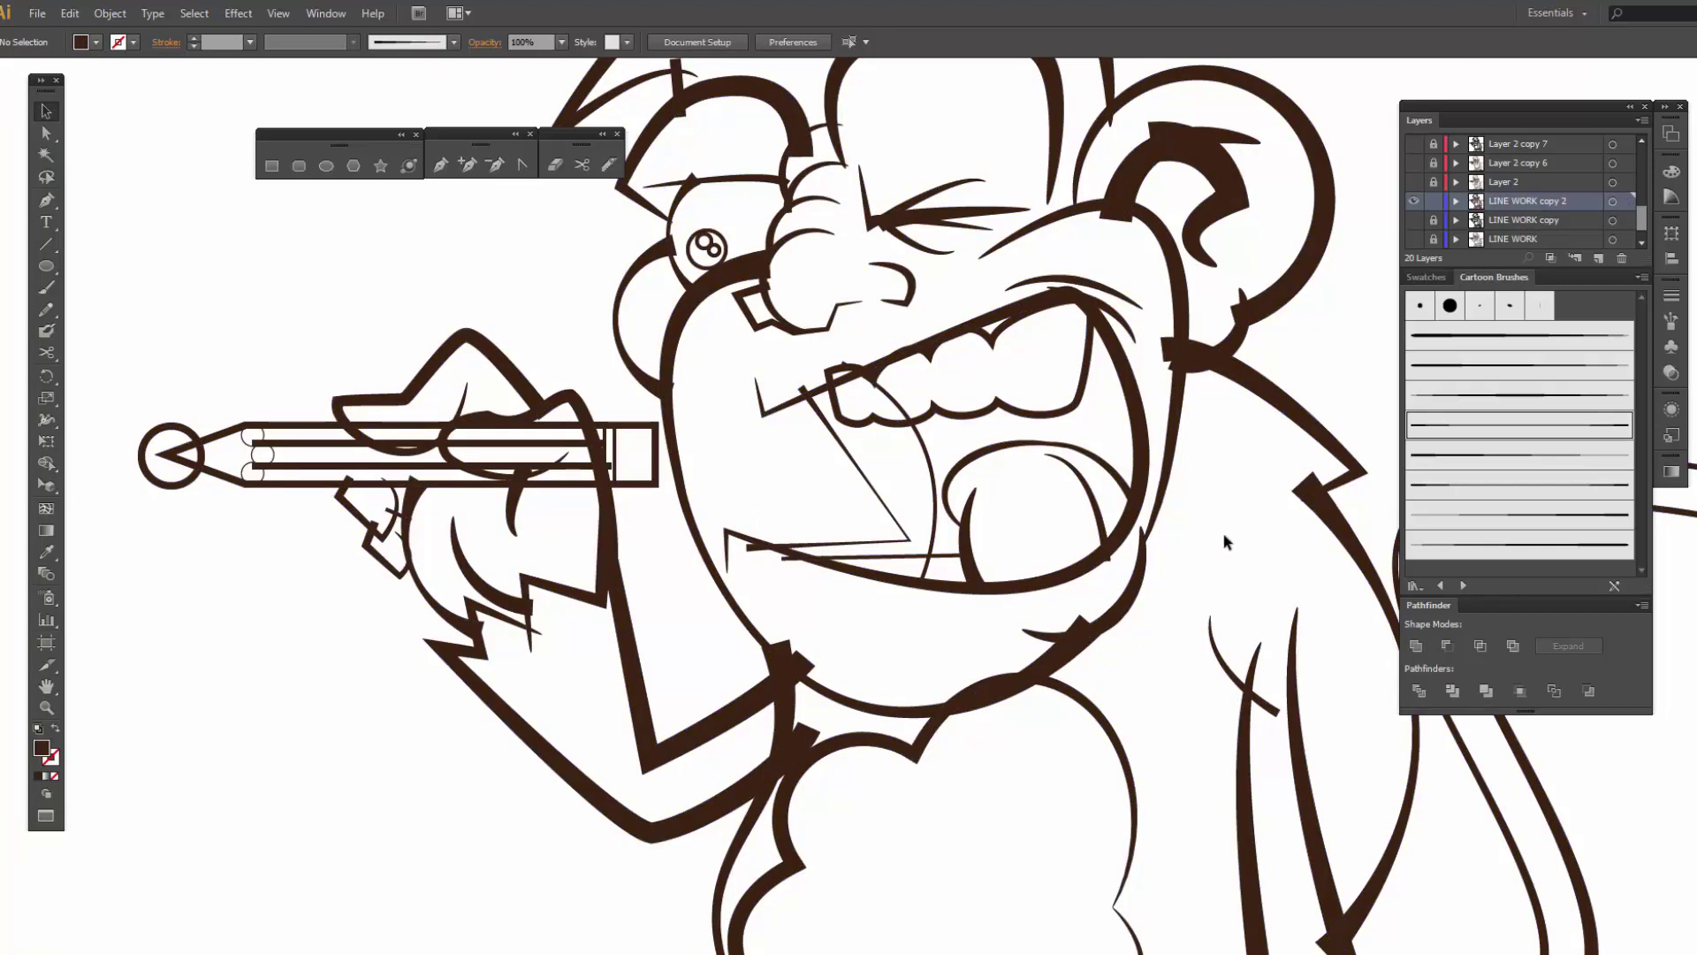
- Nudge the tongue's right-hand crease slightly left and erase its lower end where it crosses the mouth outline
key("ctrl+plus")
left_click_drag(1196, 533, 833, 571)
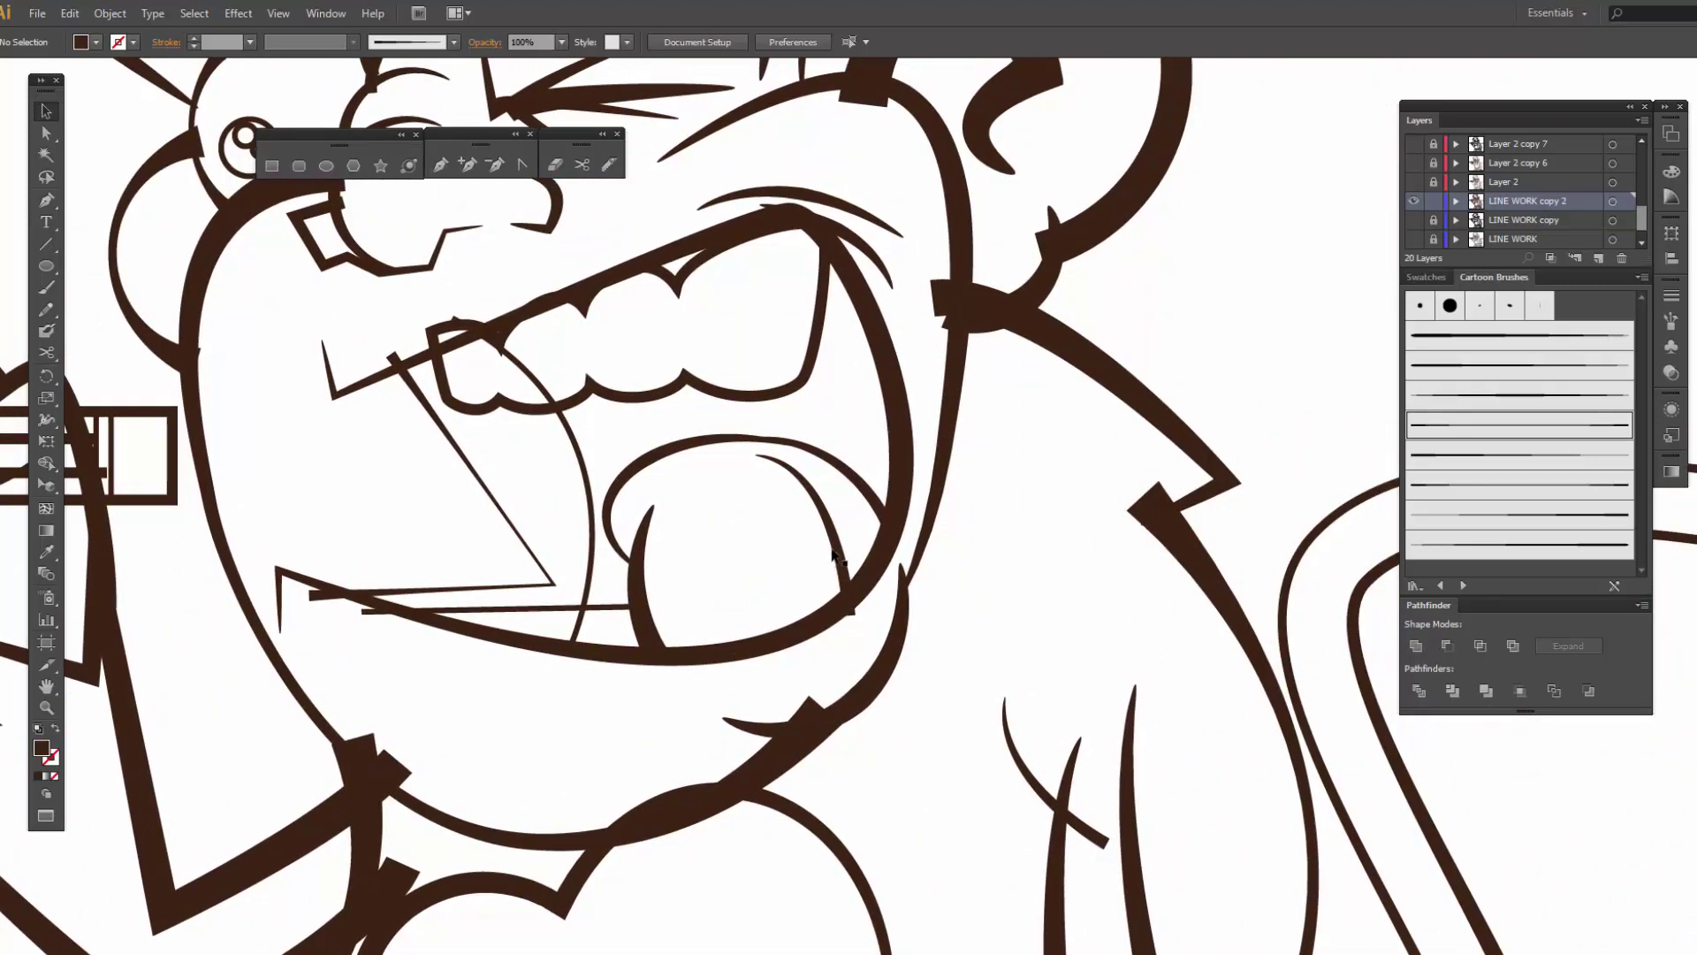
left_click(835, 555)
key("Left")
key("Left")
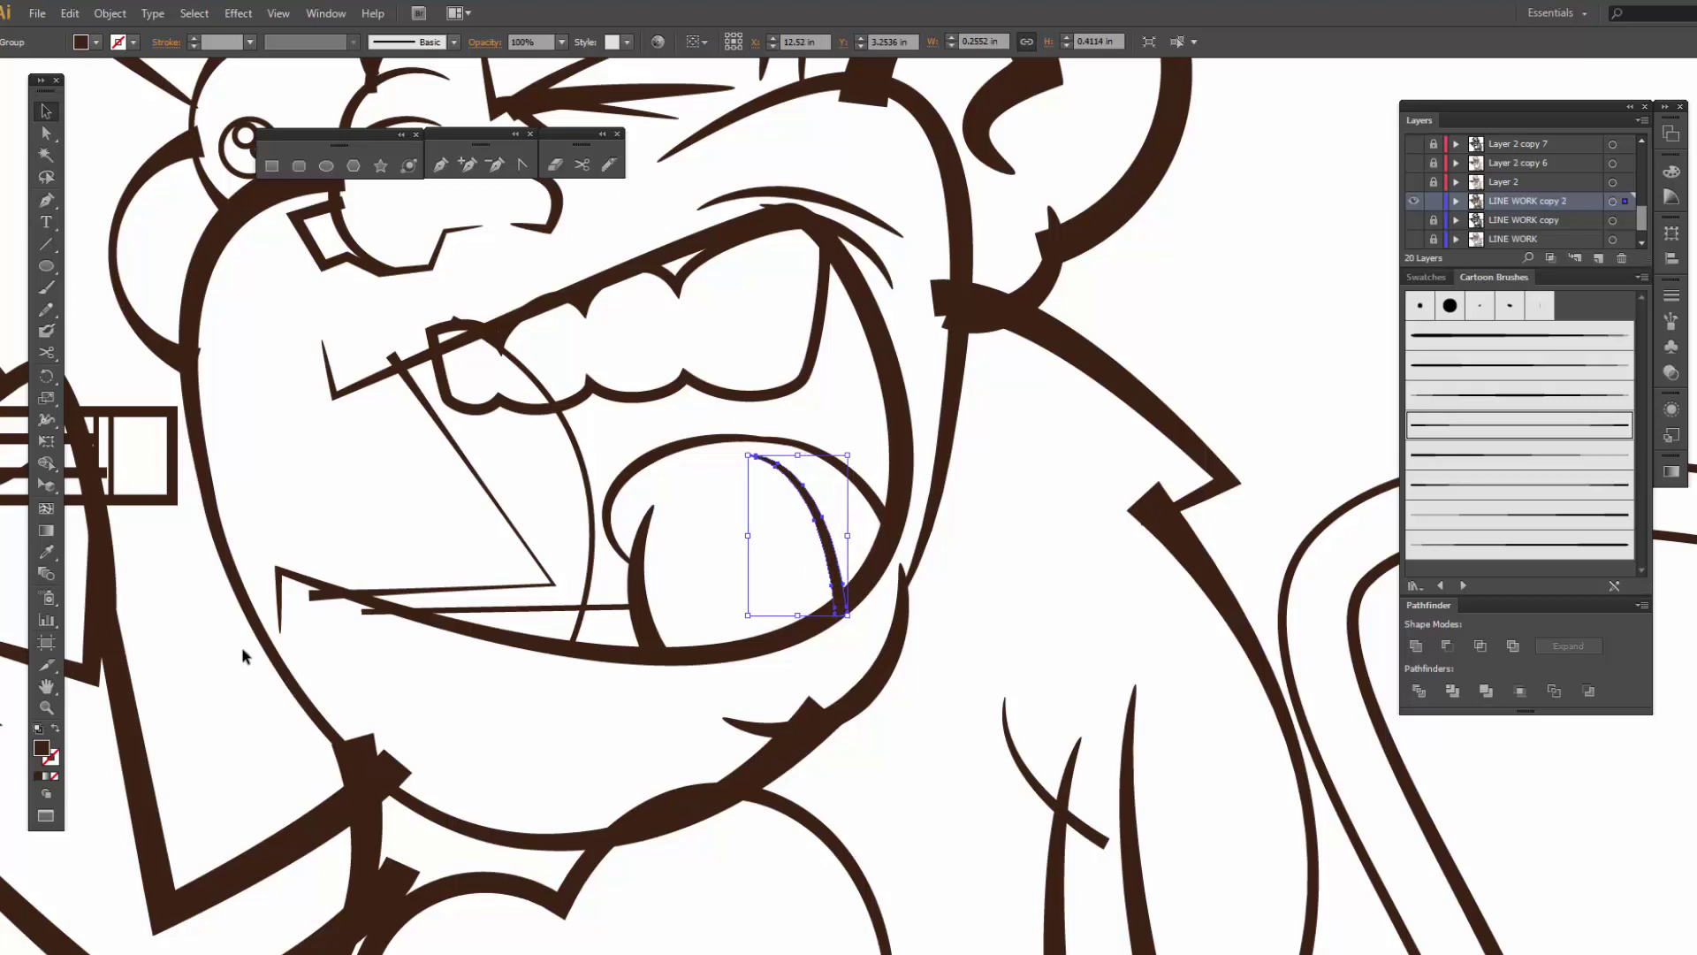
key("shift+e")
left_click_drag(865, 594, 841, 620)
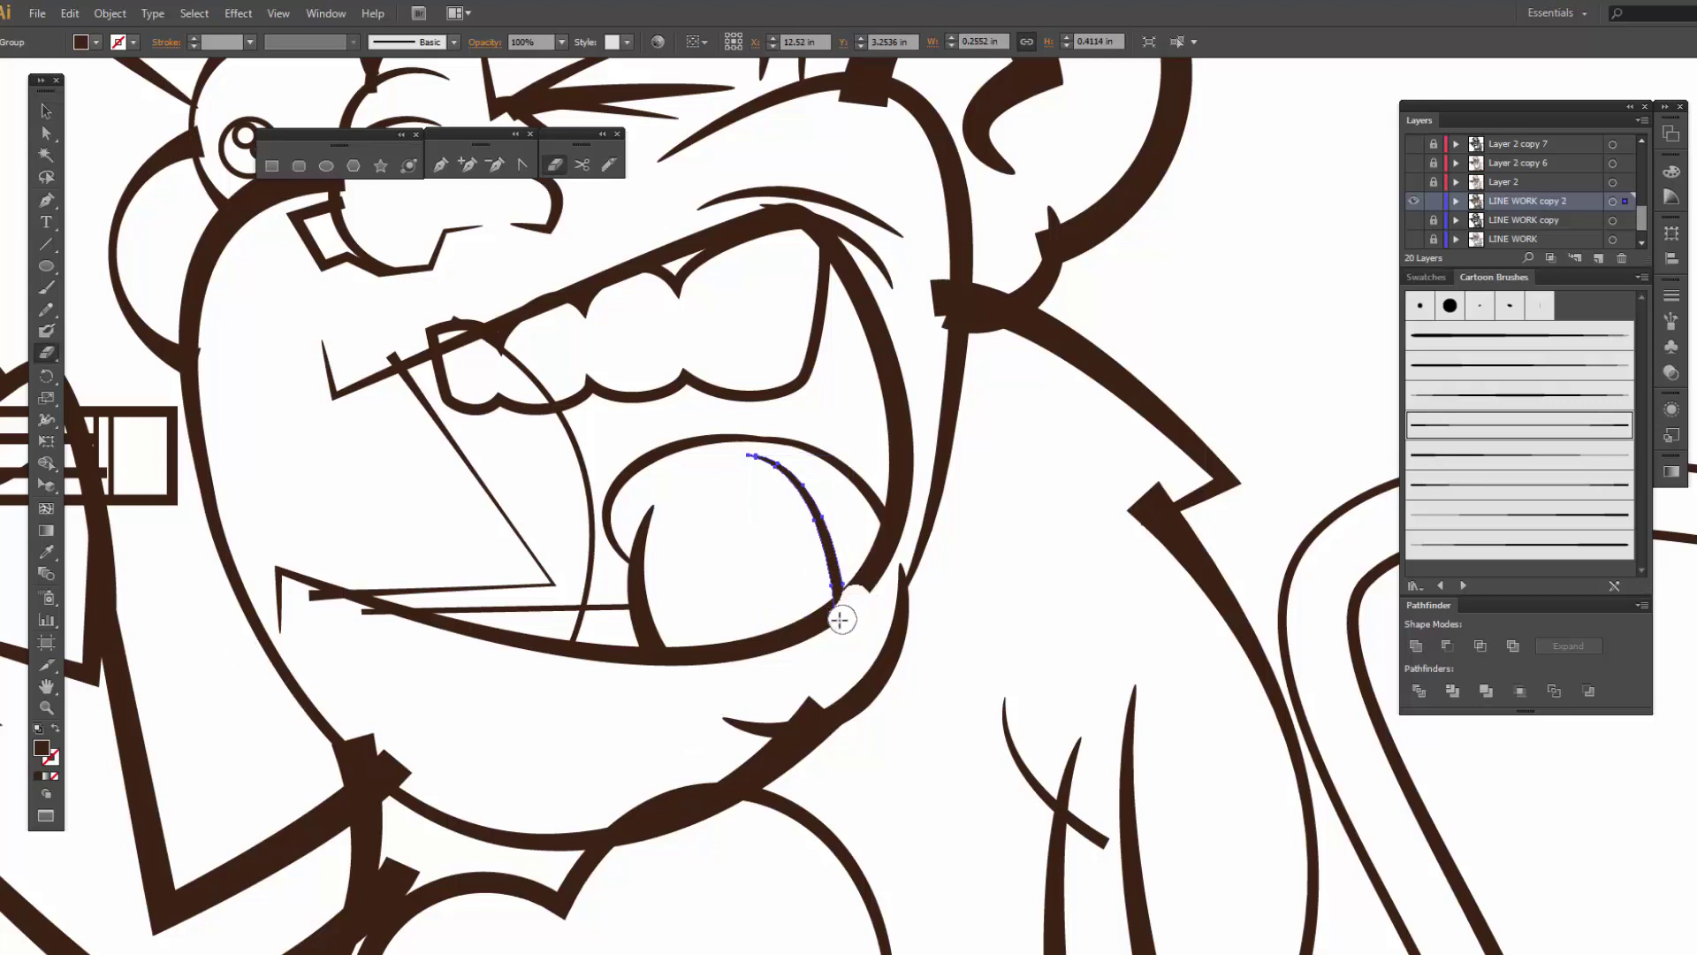
key("v")
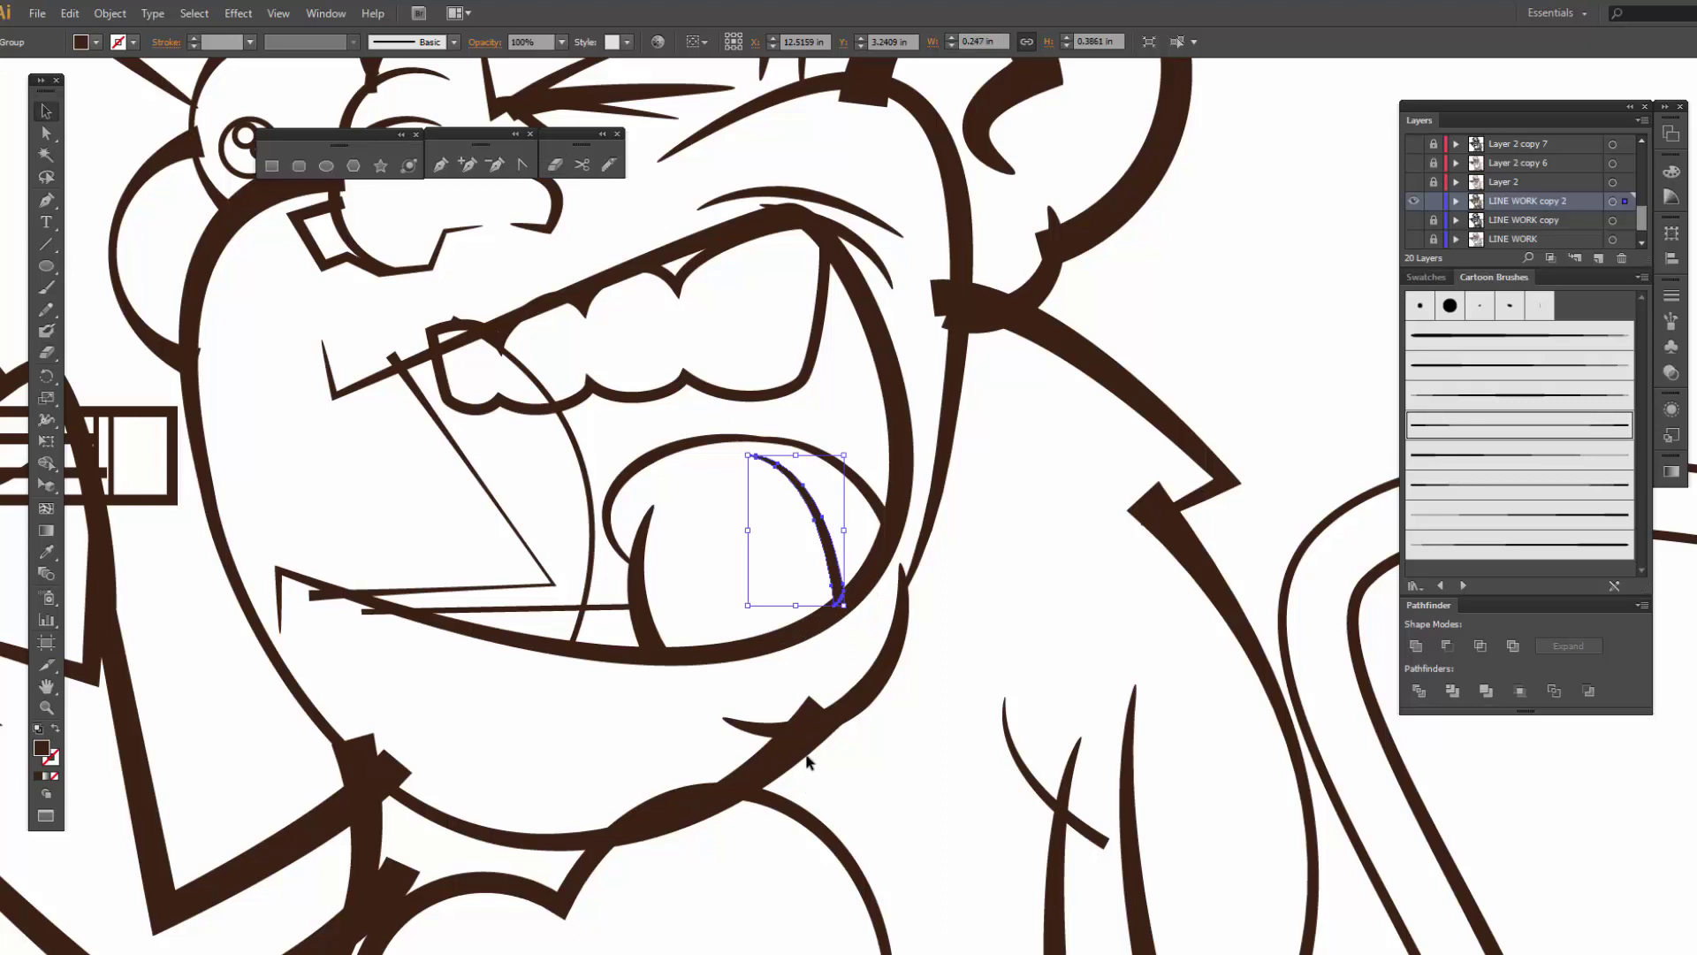
- Erase the blunt end of the jaw outline that sticks out above the chin crease
left_click(805, 727)
key("shift+e")
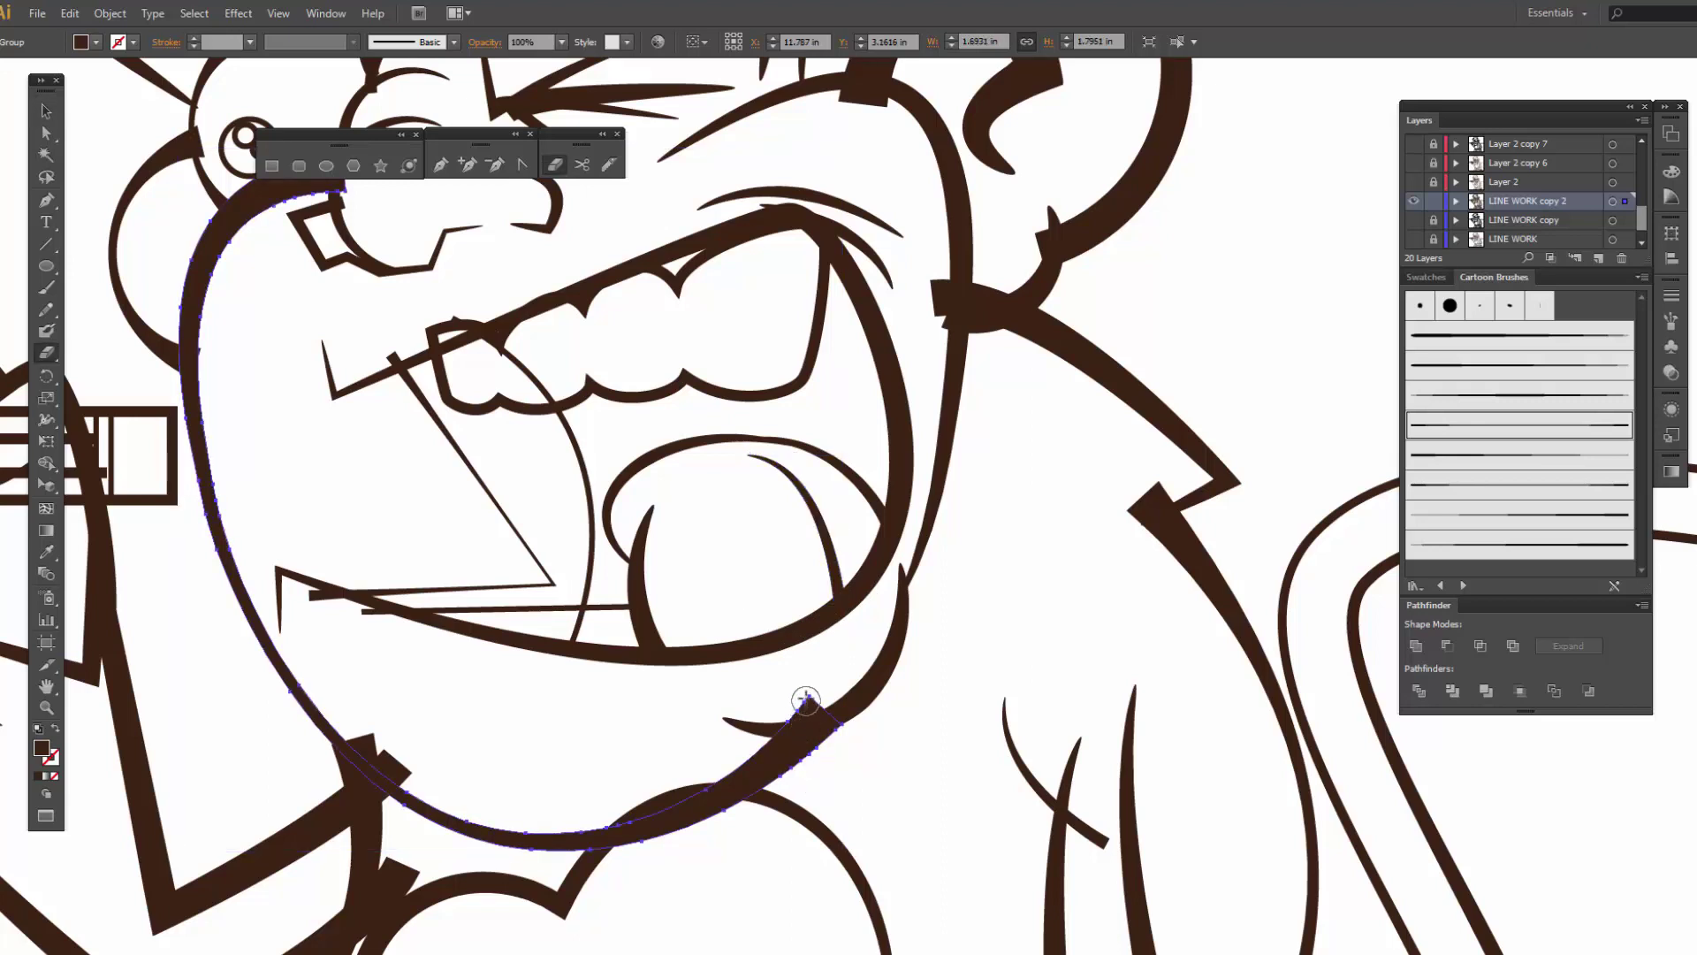
mouse_move(805, 699)
left_mouse_down()
mouse_move(776, 701)
mouse_move(814, 704)
mouse_move(836, 675)
left_mouse_up()
- Erase the upper part of the curved line inside the mouth where it runs across the teeth
left_click_drag(548, 482, 663, 504)
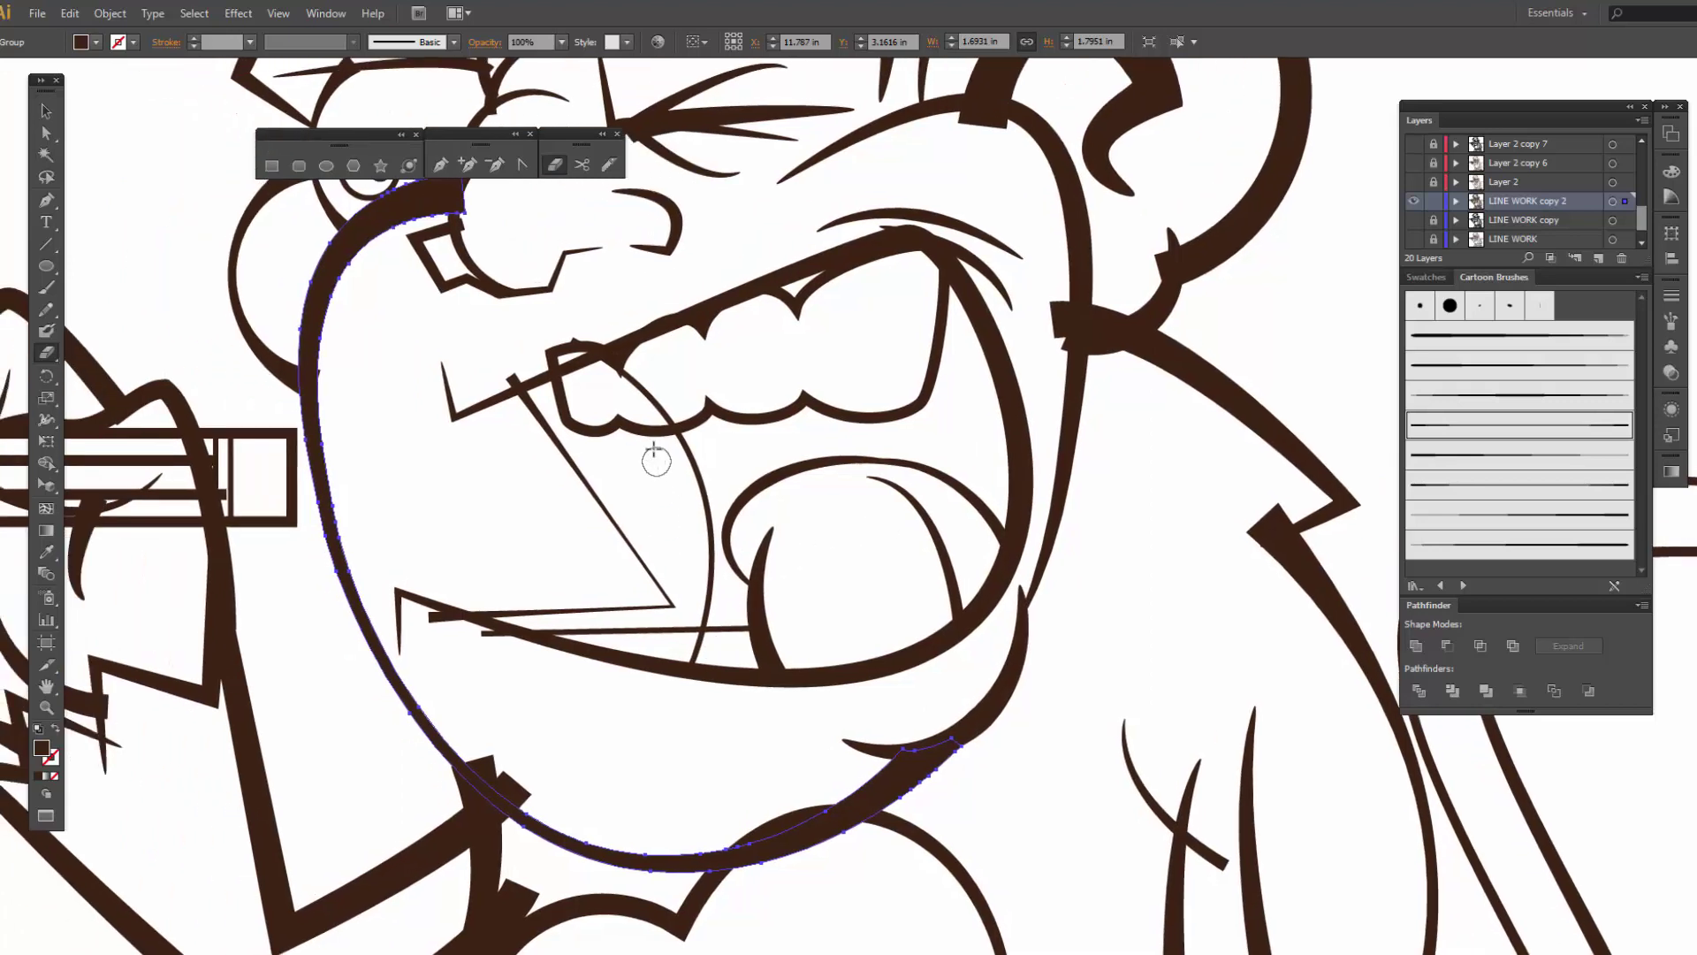
left_click(652, 393, "ctrl")
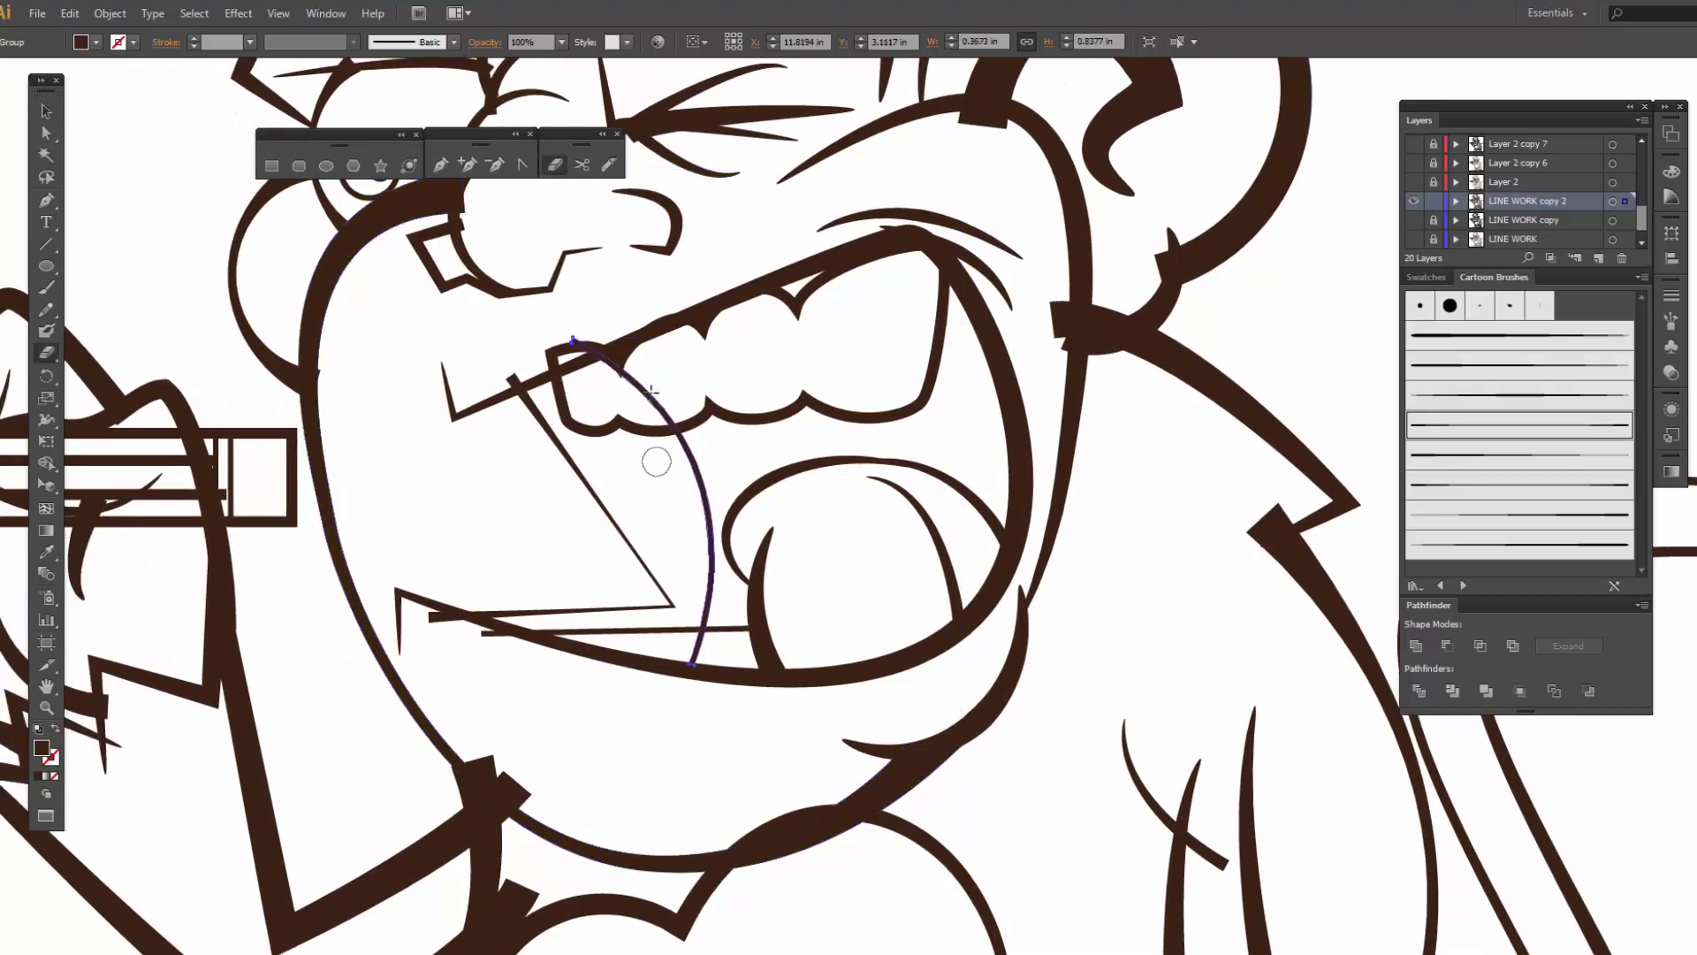
mouse_move(587, 348)
left_mouse_down()
mouse_move(568, 342)
mouse_move(671, 412)
left_mouse_up()
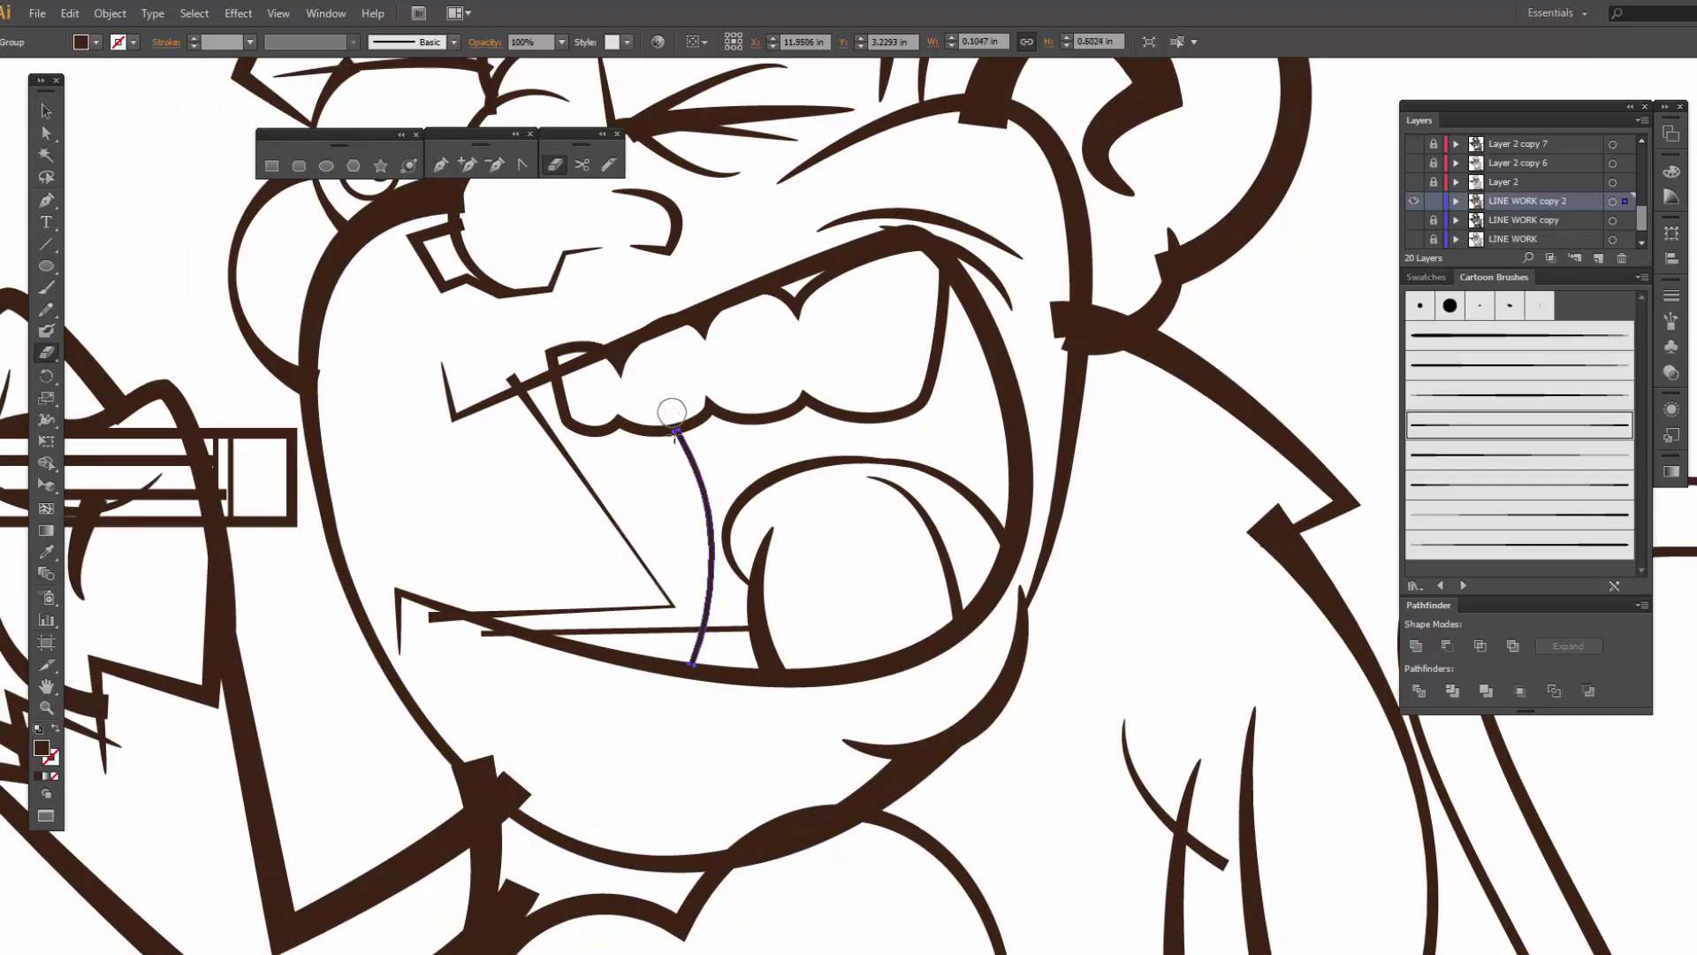
key("v")
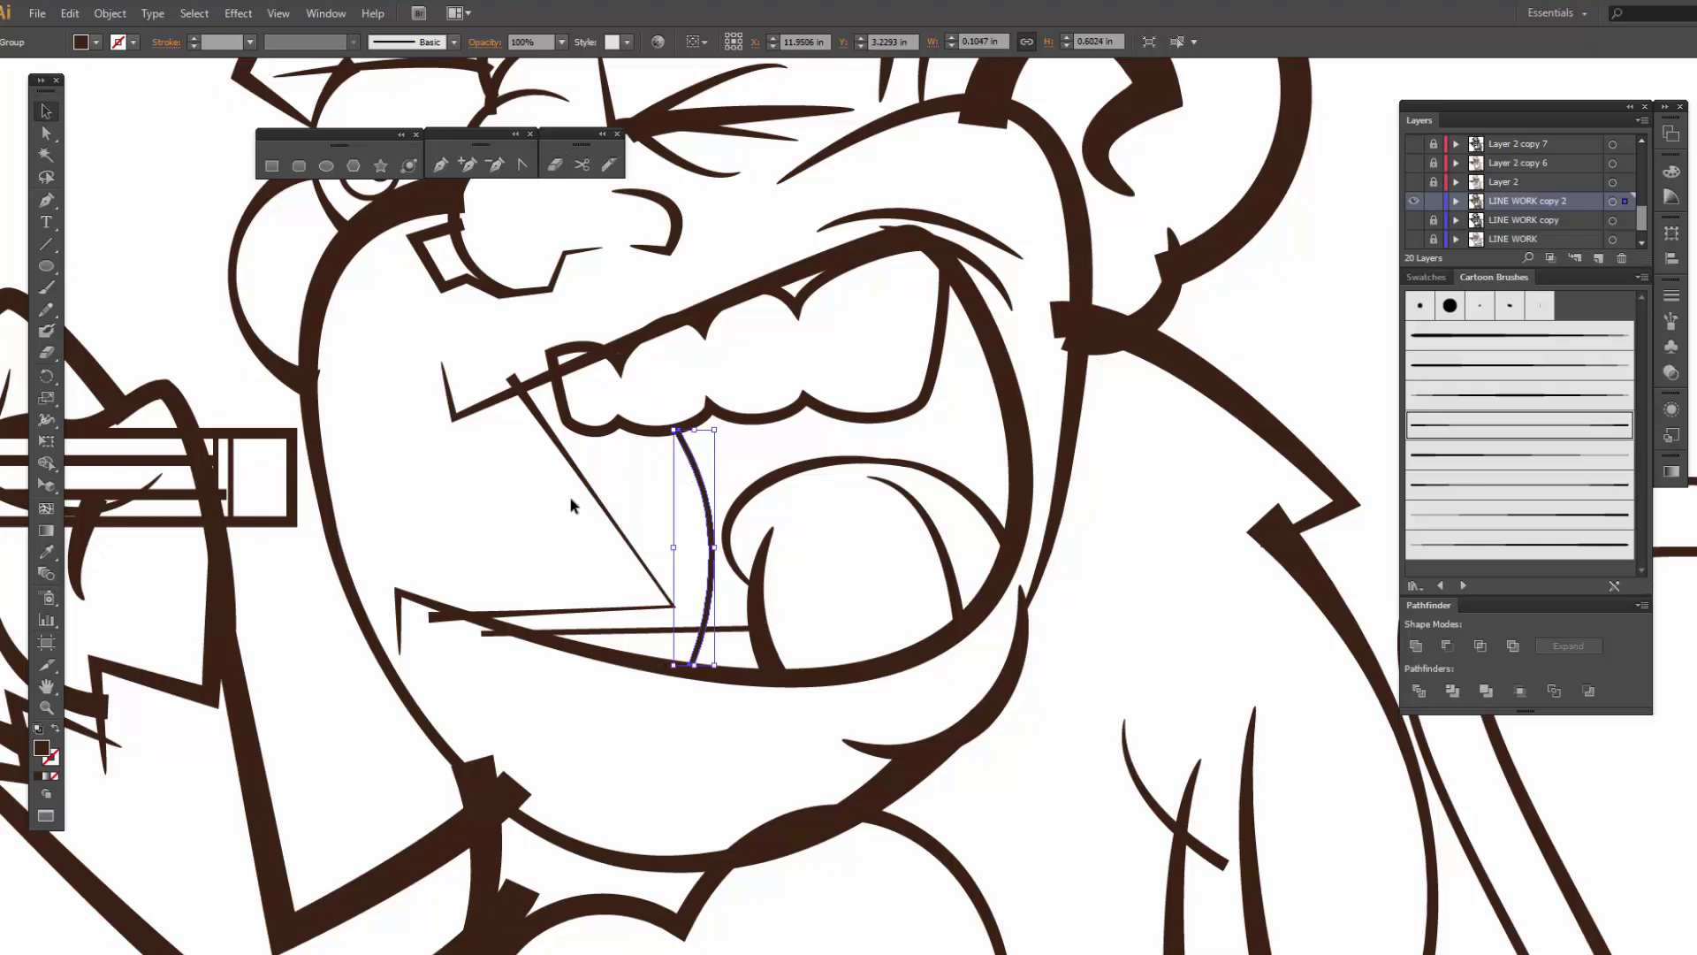
- Erase both ends of the angular line inside the mouth where they extend past the lip outline
left_click(565, 455)
key("shift+e")
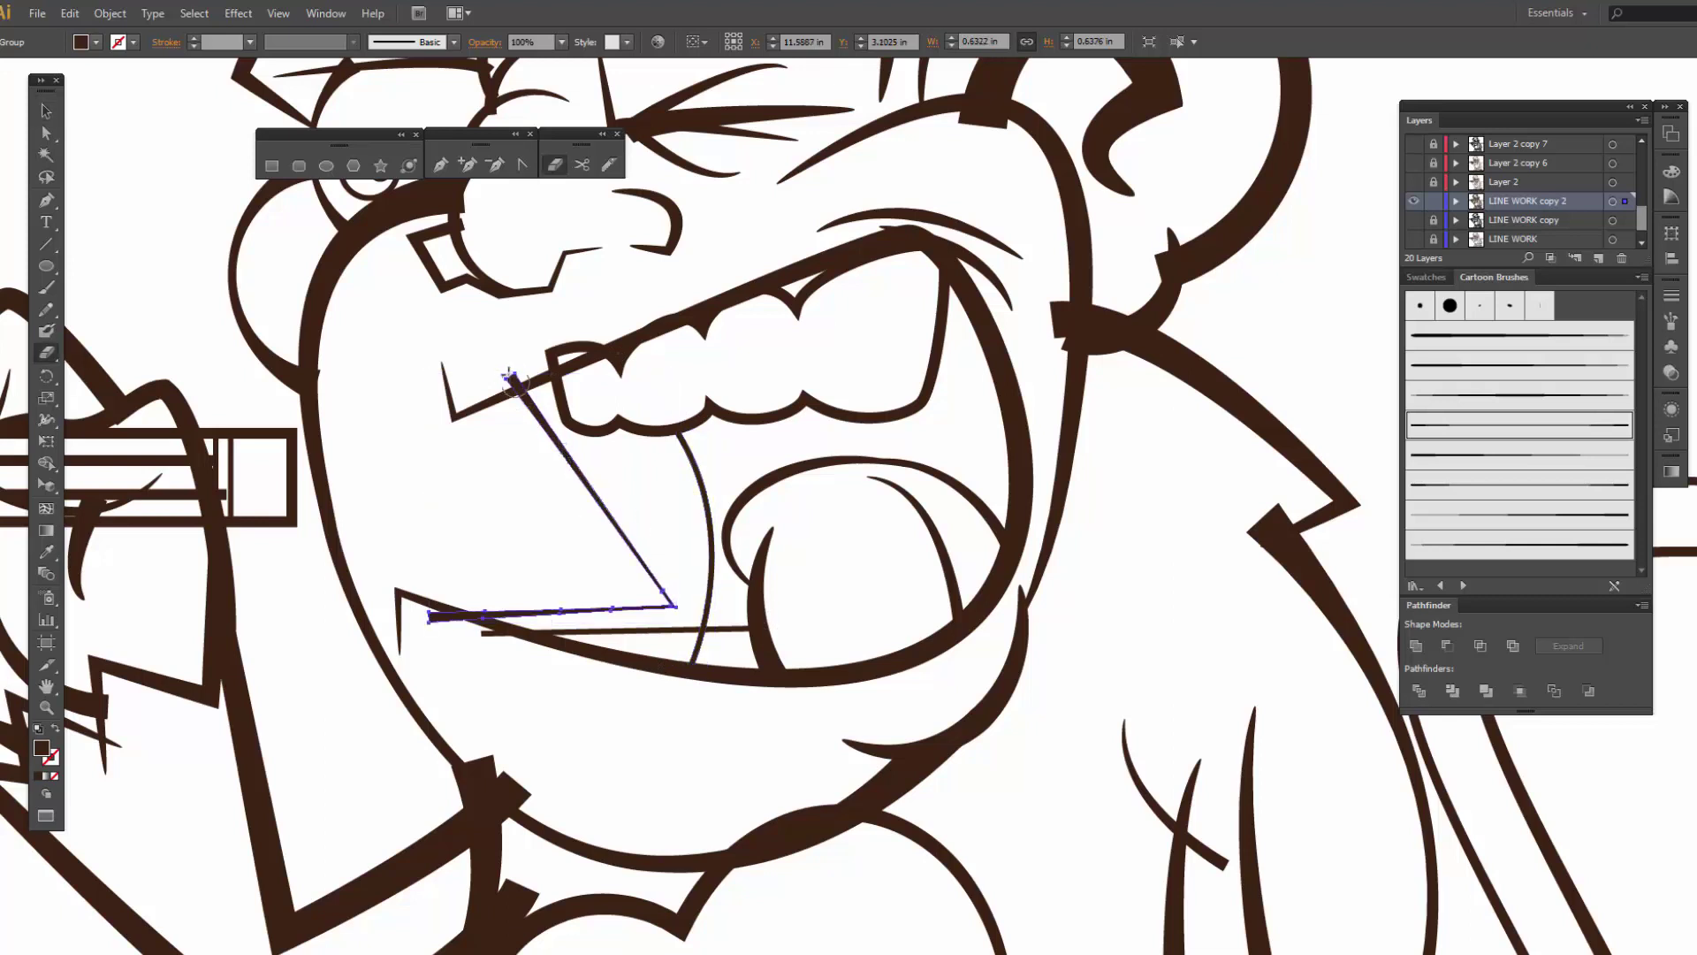
left_click_drag(514, 378, 498, 351)
mouse_move(428, 618)
left_mouse_down()
mouse_move(466, 633)
mouse_move(462, 675)
left_mouse_up()
- Trim both ends of the thin horizontal line at the mouth's base with the Eraser tool
key("v")
key("shift+e")
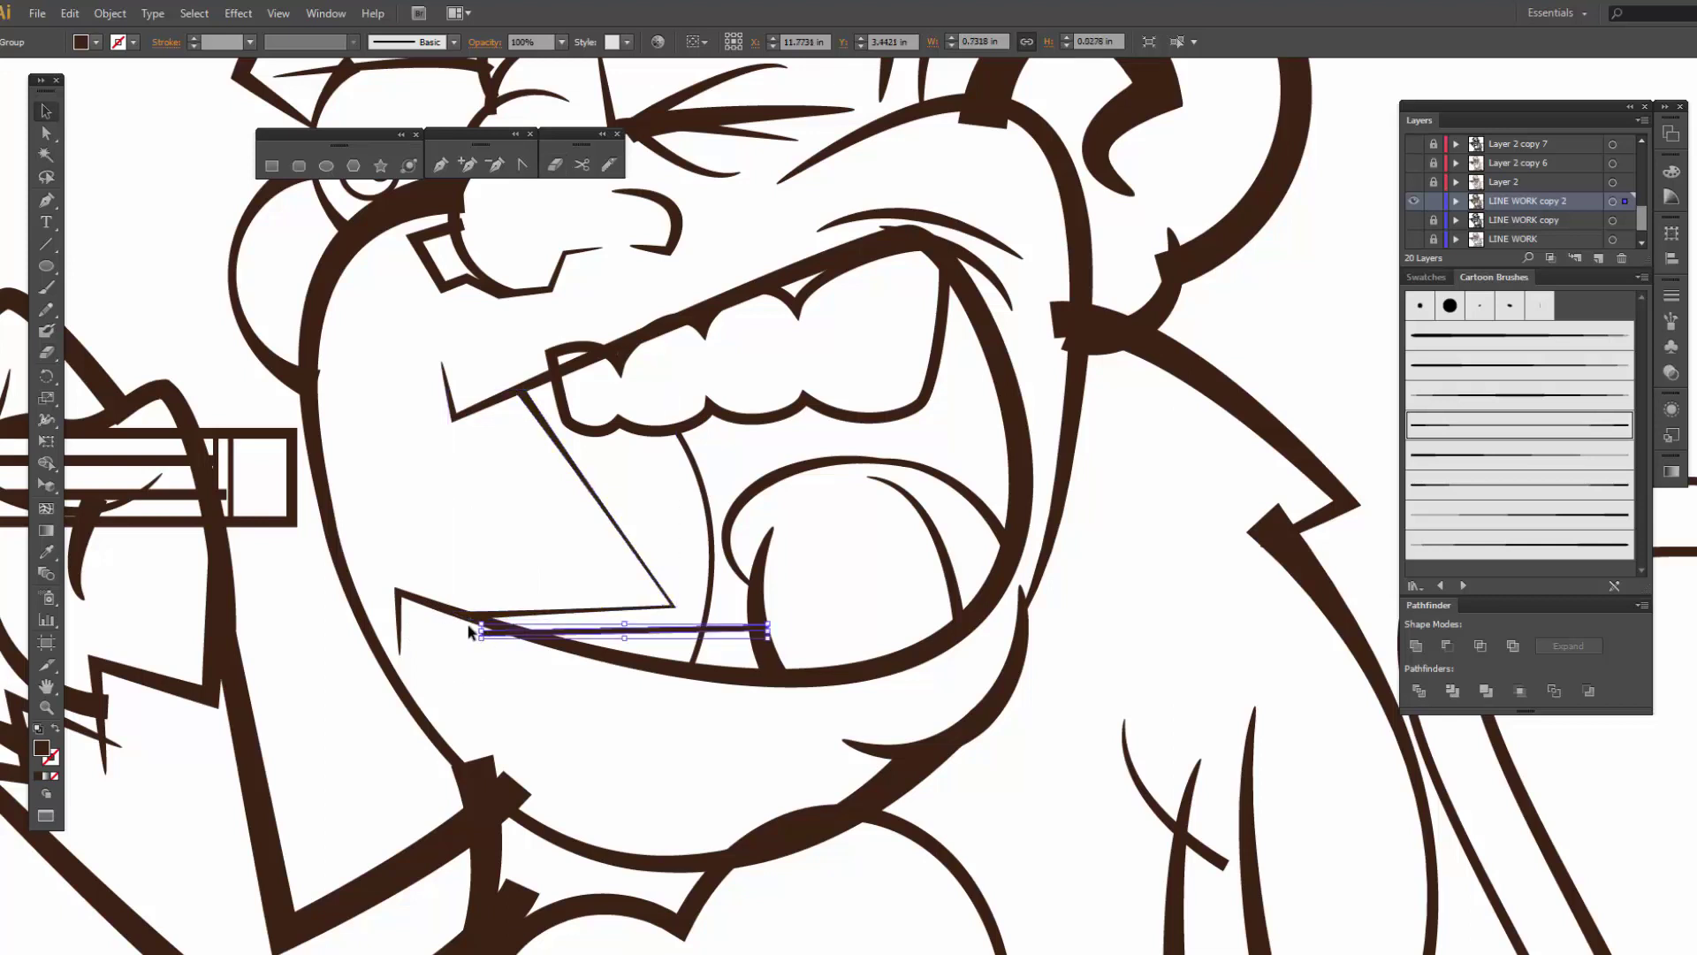
left_click_drag(475, 630, 521, 638)
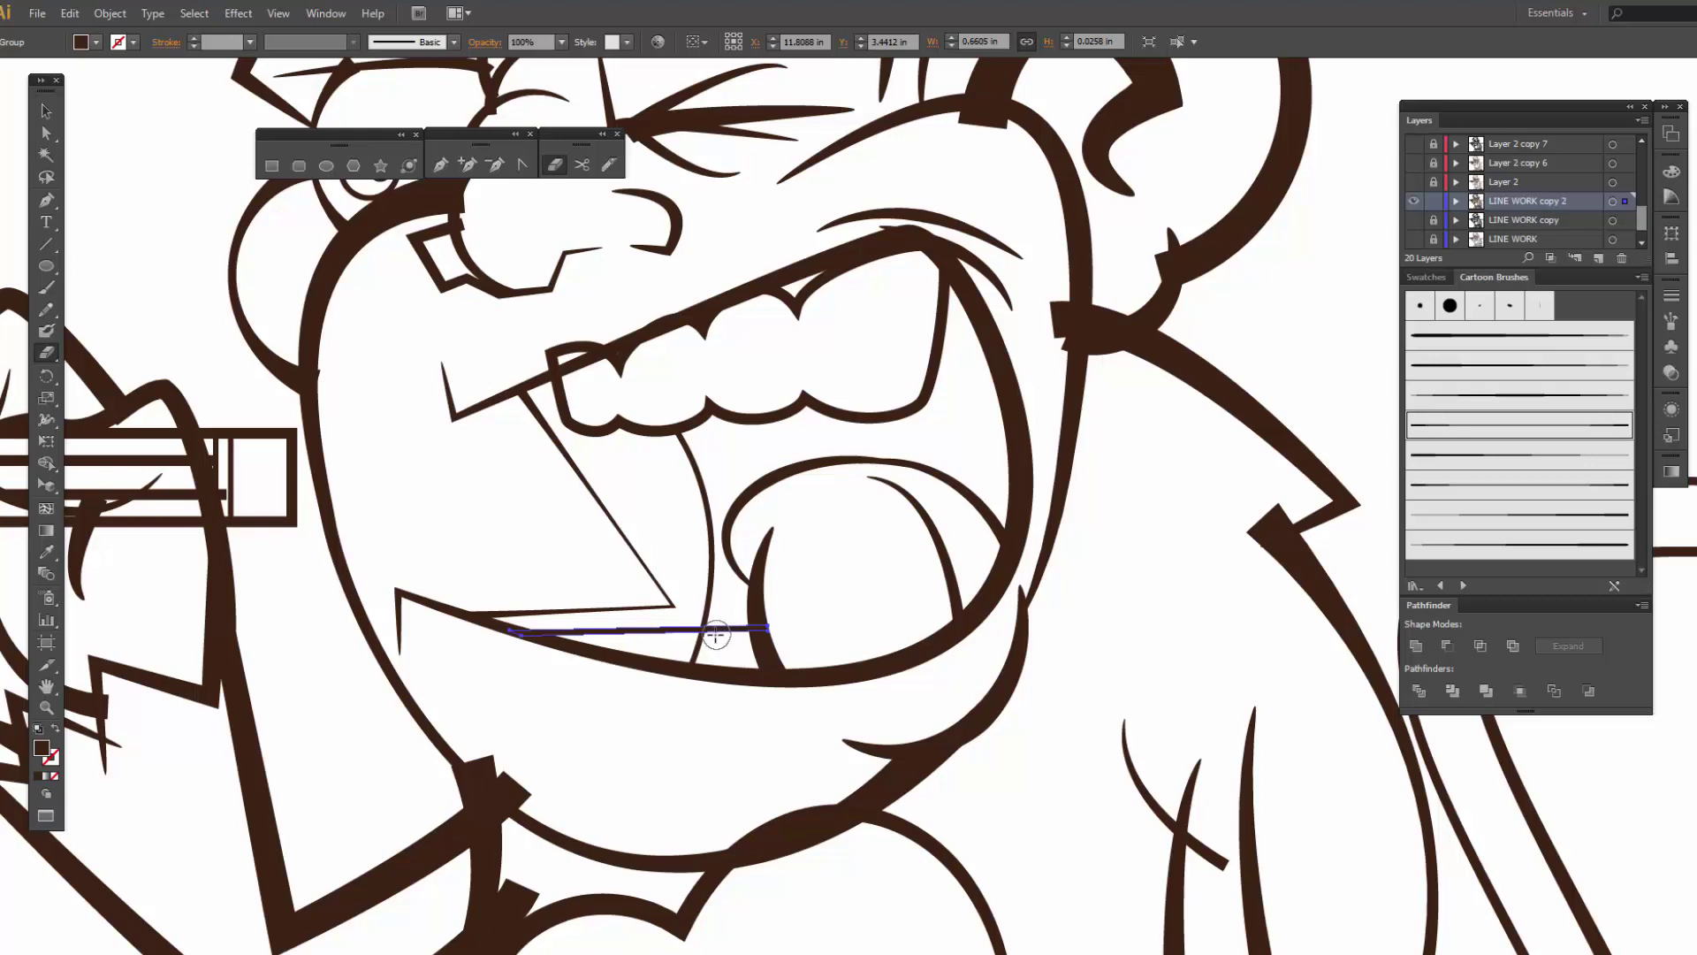
left_click_drag(707, 633, 769, 632)
- Erase the parts of the teeth outline that protrude beyond the upper lip line and the mouth's upper corner
scroll(668, 470, "up", 5)
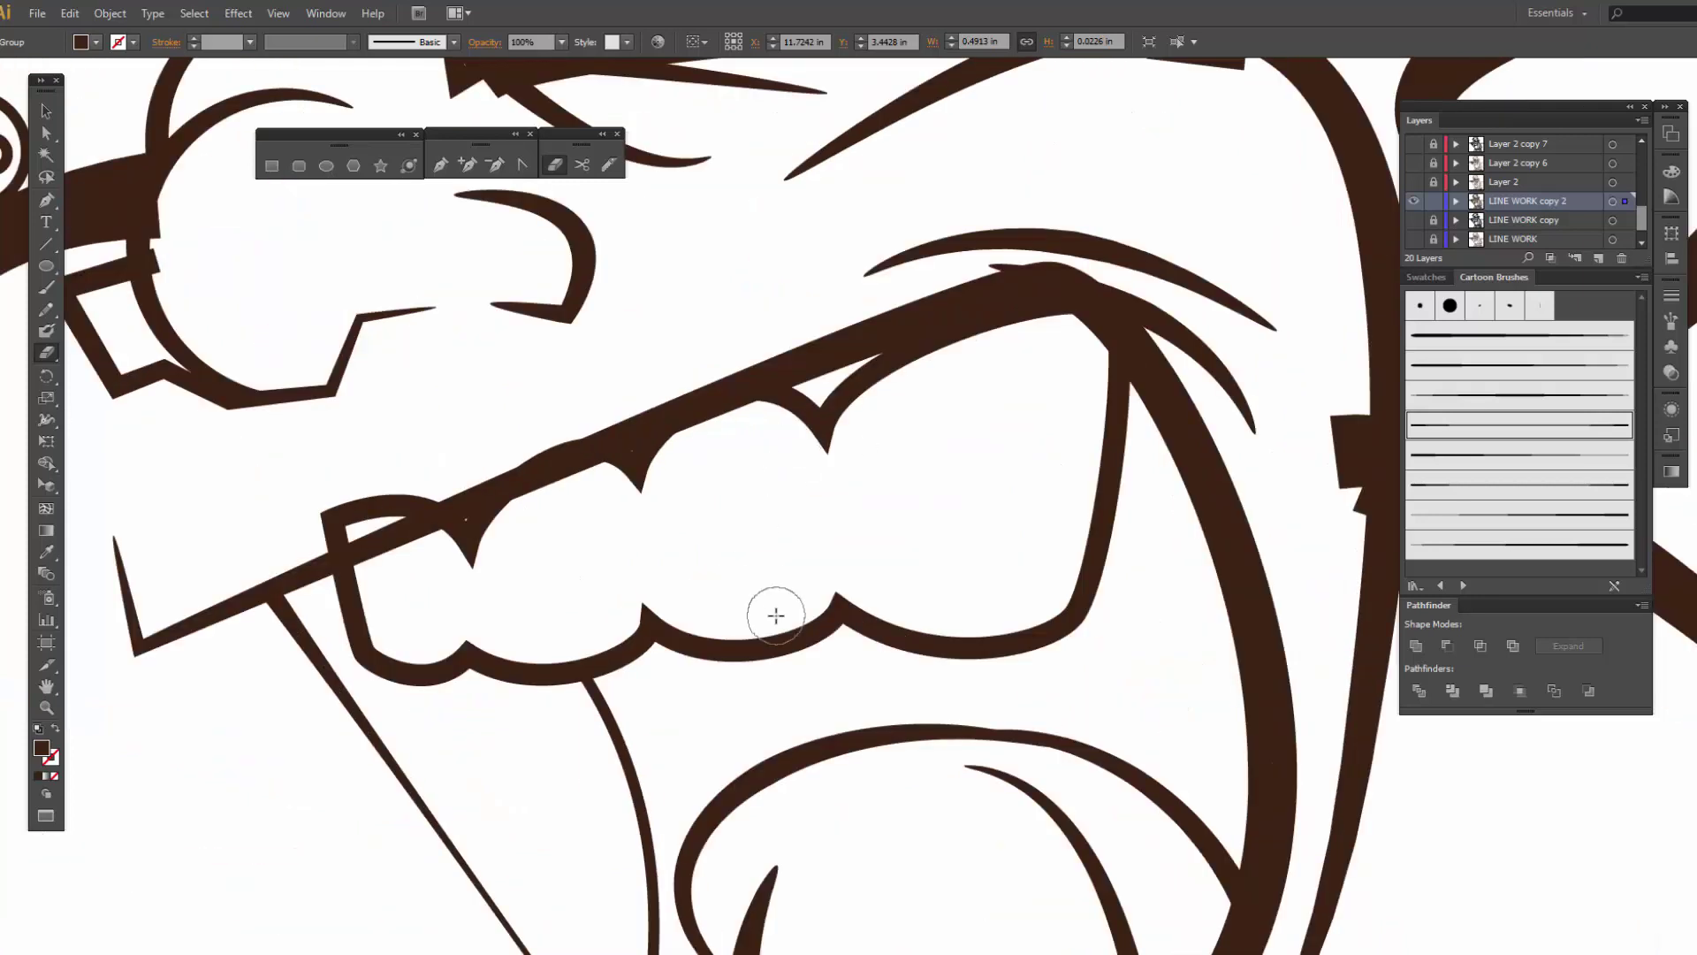
key("v")
left_click(752, 657)
key("shift+e")
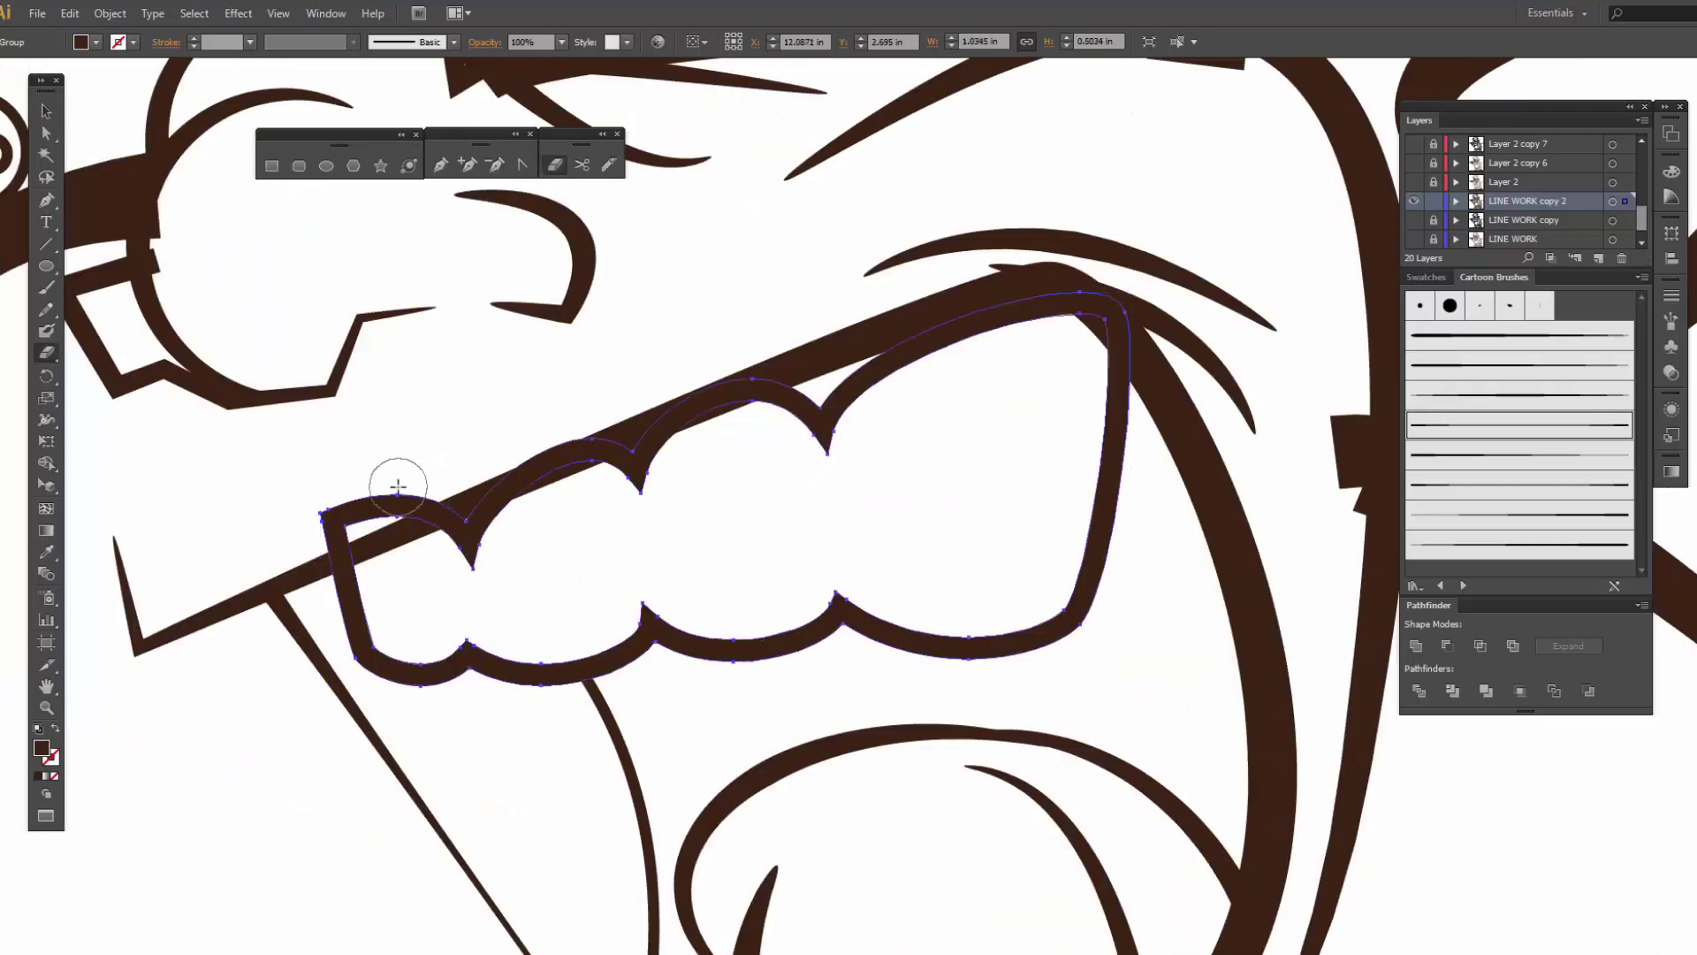
mouse_move(394, 485)
left_mouse_down()
mouse_move(324, 531)
mouse_move(336, 506)
left_mouse_up()
left_click_drag(439, 482, 849, 320)
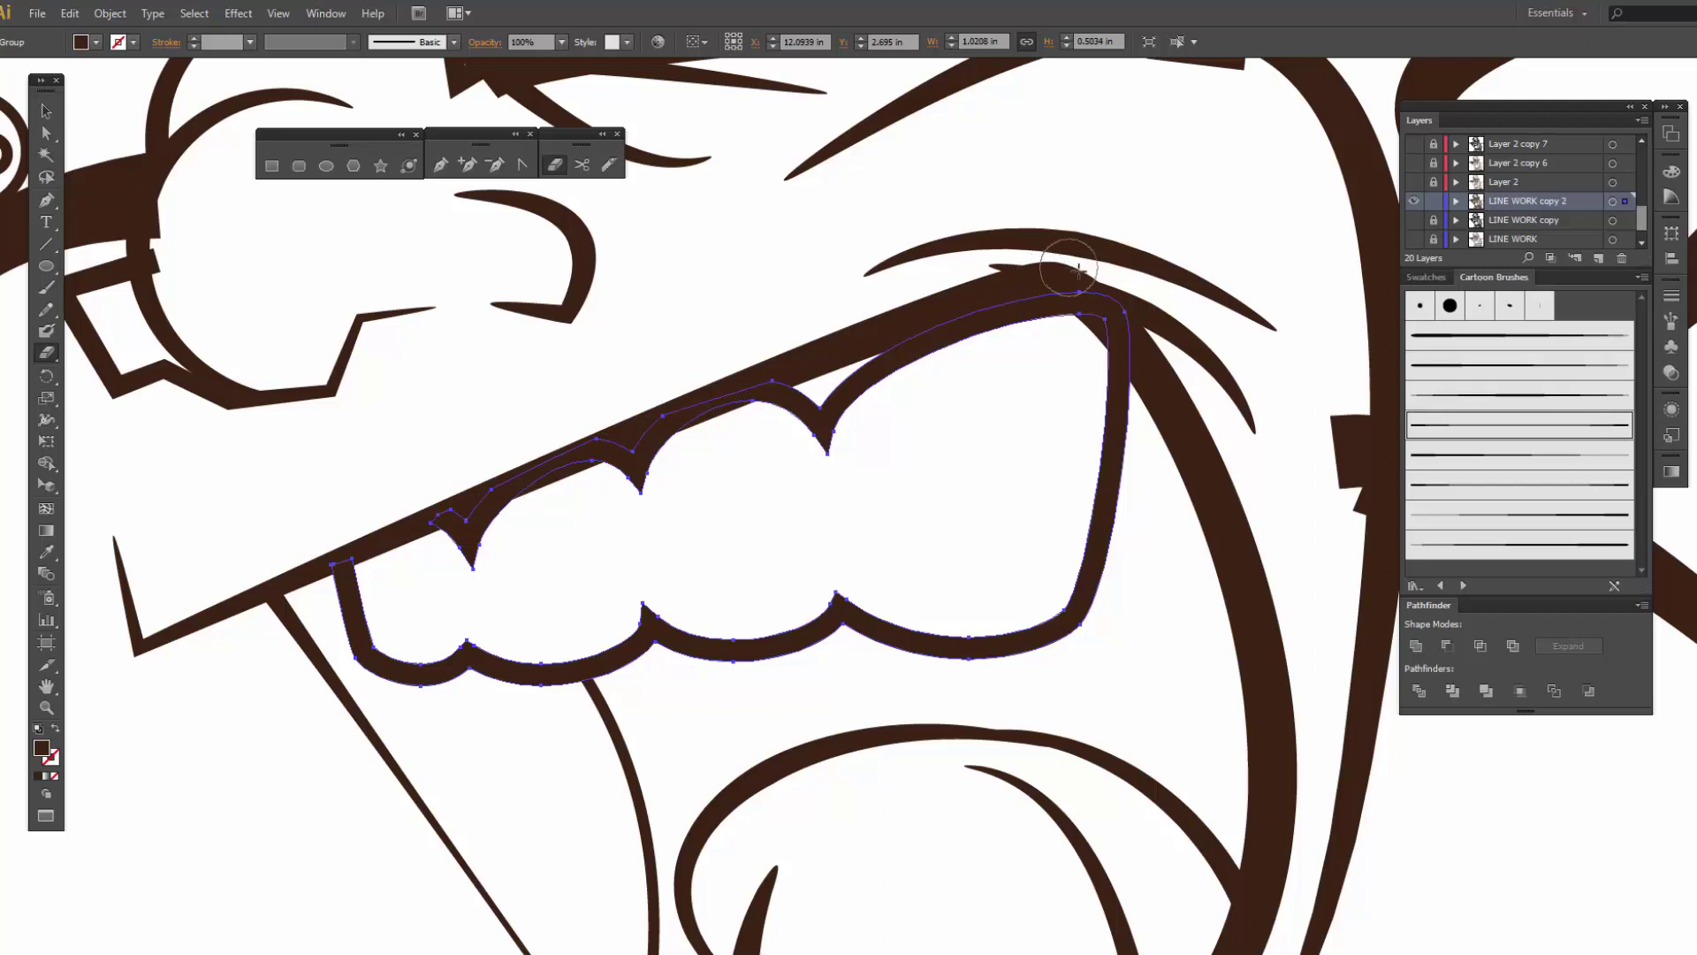
left_click_drag(1065, 264, 1168, 358)
- Shave the mouth outline's upper corner with the Eraser so it follows the cheek crease smoothly
key("v")
left_click(1187, 406)
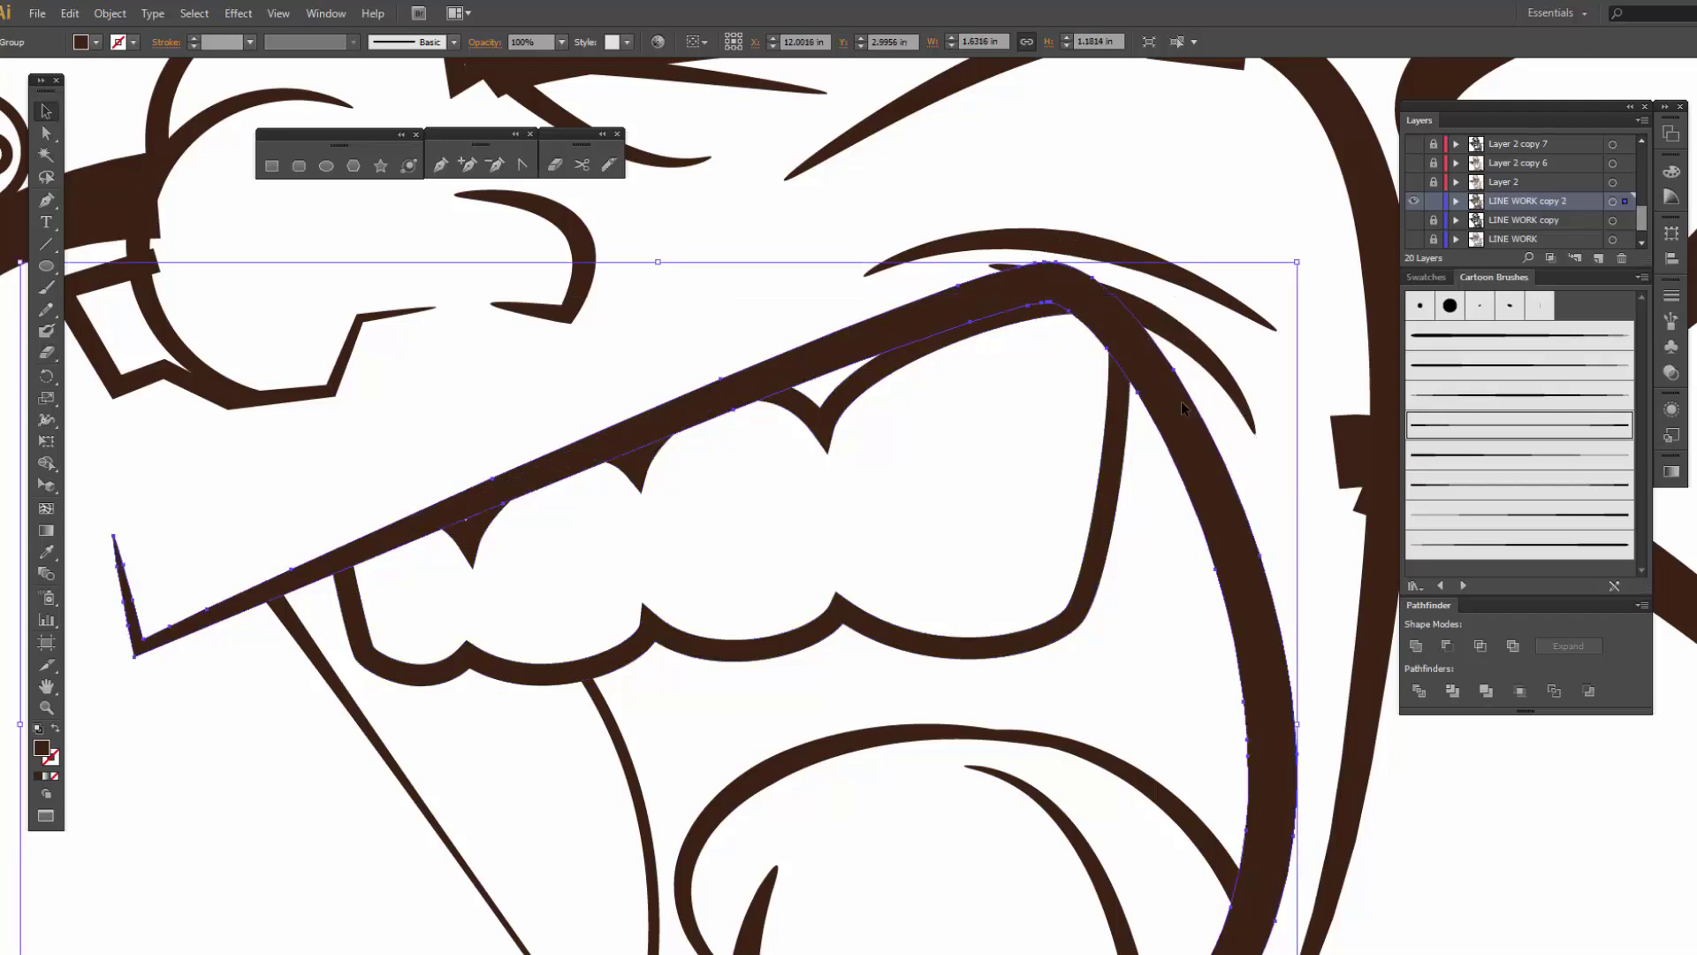
key("shift+e")
mouse_move(1015, 240)
left_mouse_down()
mouse_move(1050, 235)
mouse_move(1131, 263)
mouse_move(1043, 256)
mouse_move(1150, 282)
left_mouse_up()
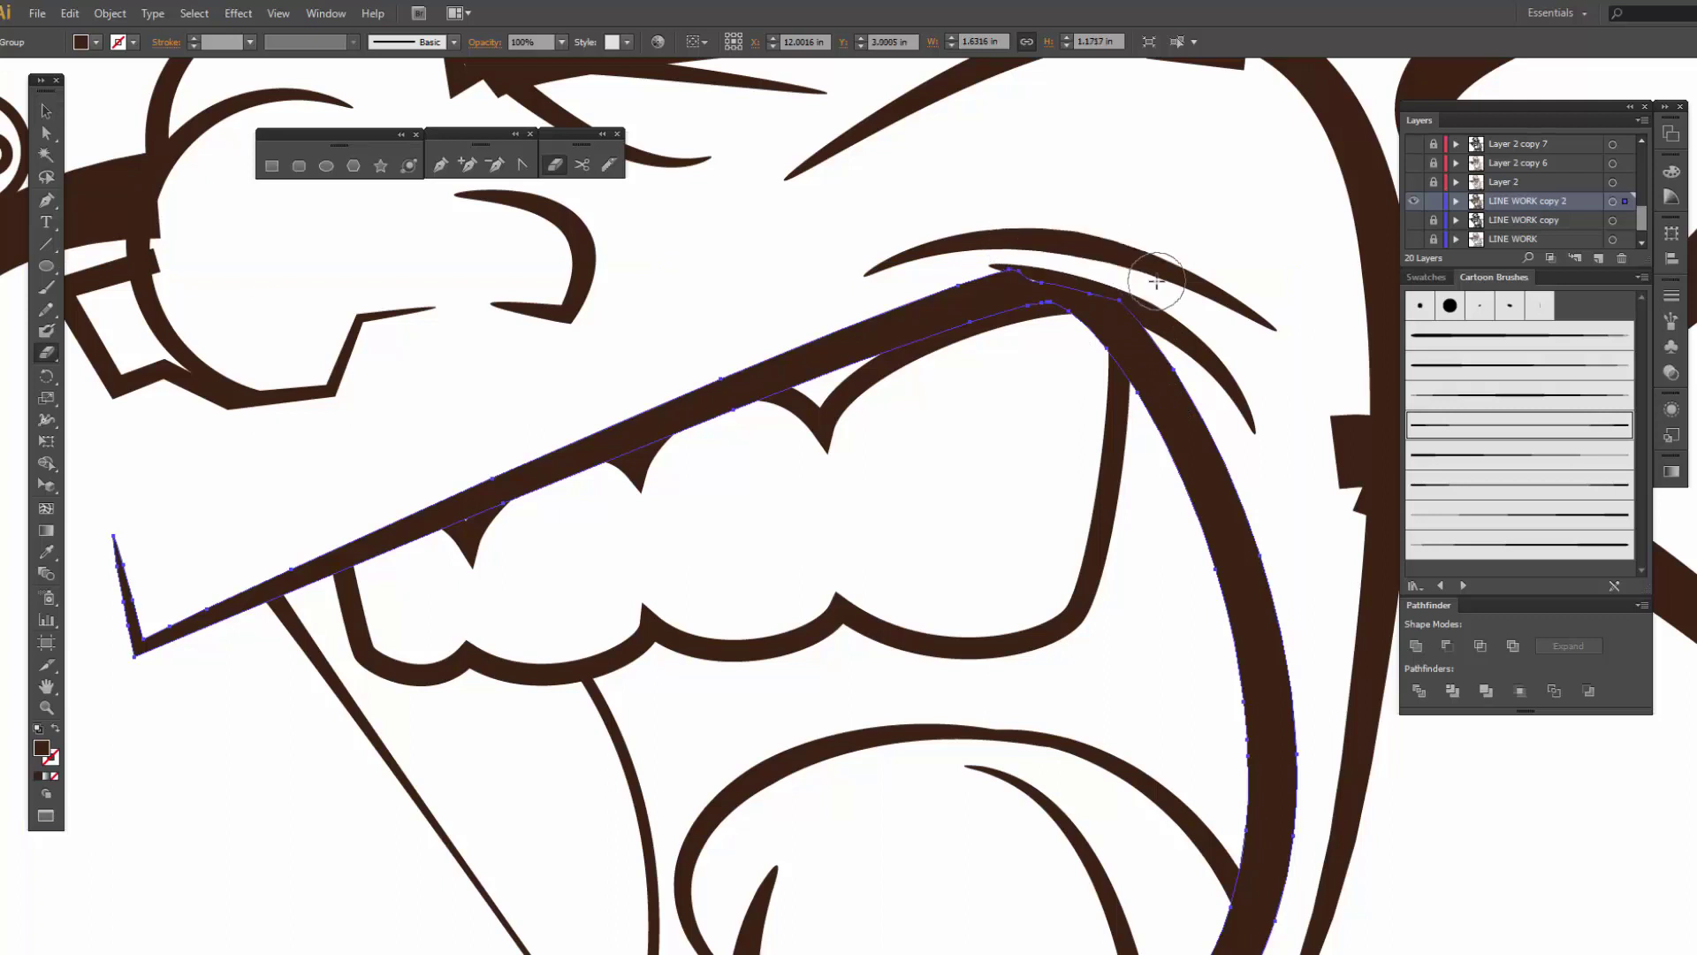
key("v")
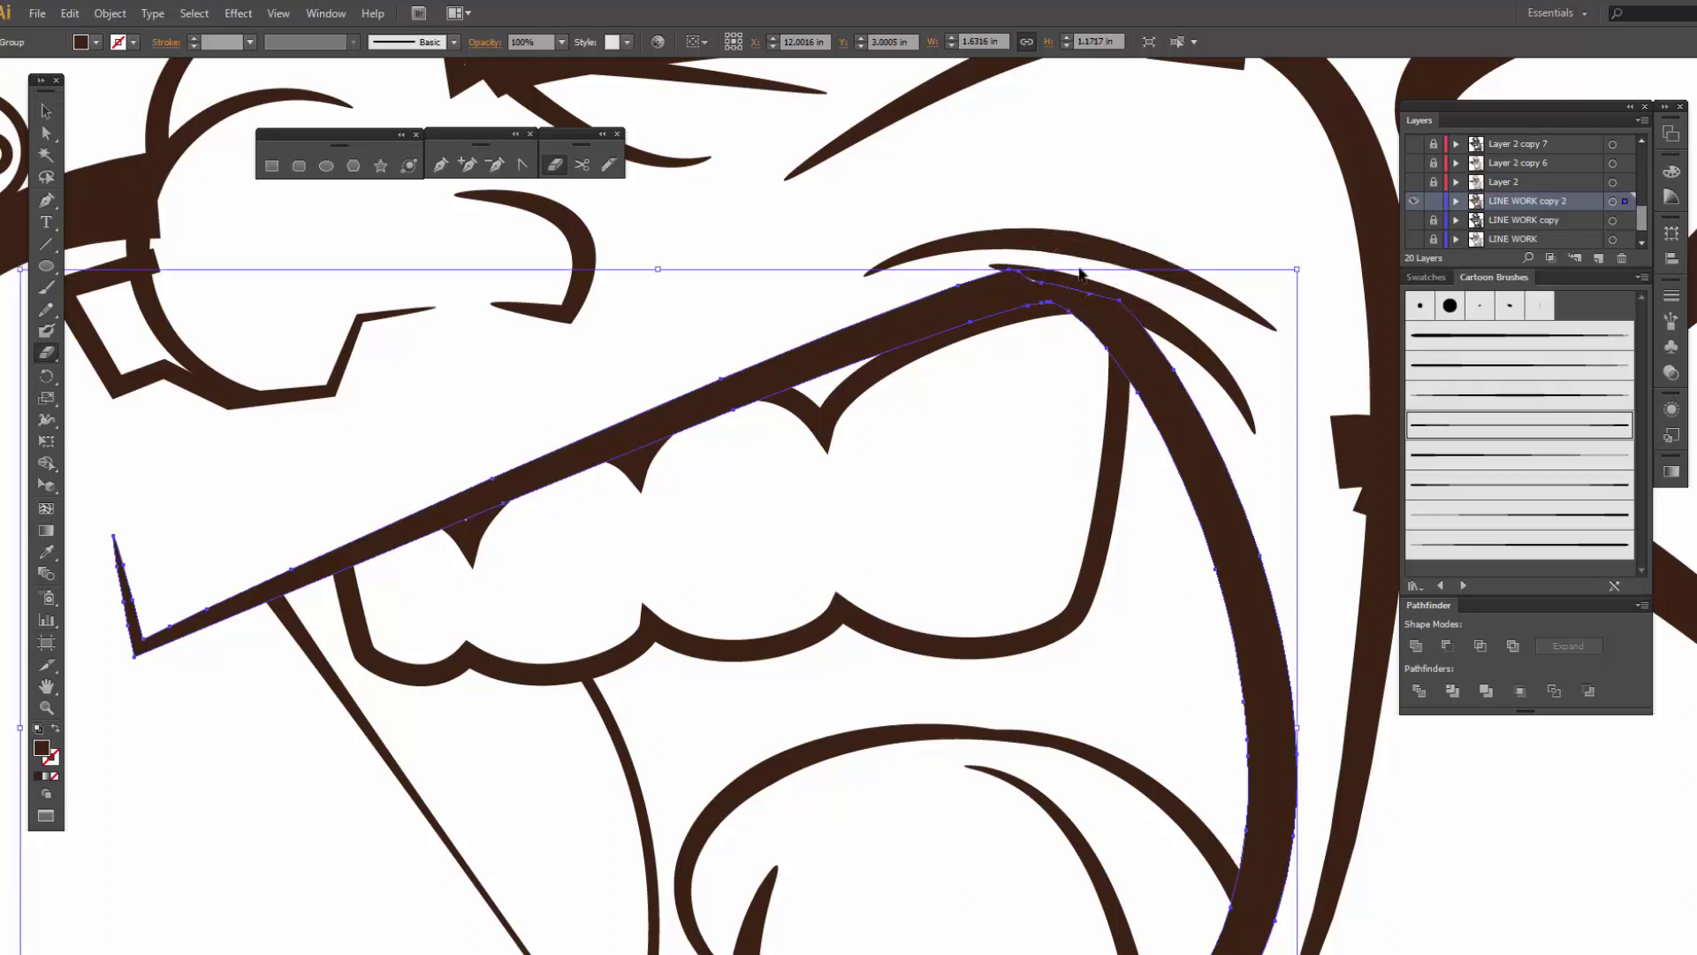
key("shift+e")
left_click_drag(1023, 252, 1185, 280)
- Erase the blunt upper end of the shoulder line into a taper where it meets the ear and jaw
mouse_move(1190, 437)
left_mouse_down()
mouse_move(648, 412)
mouse_move(639, 497)
left_mouse_up()
key("v")
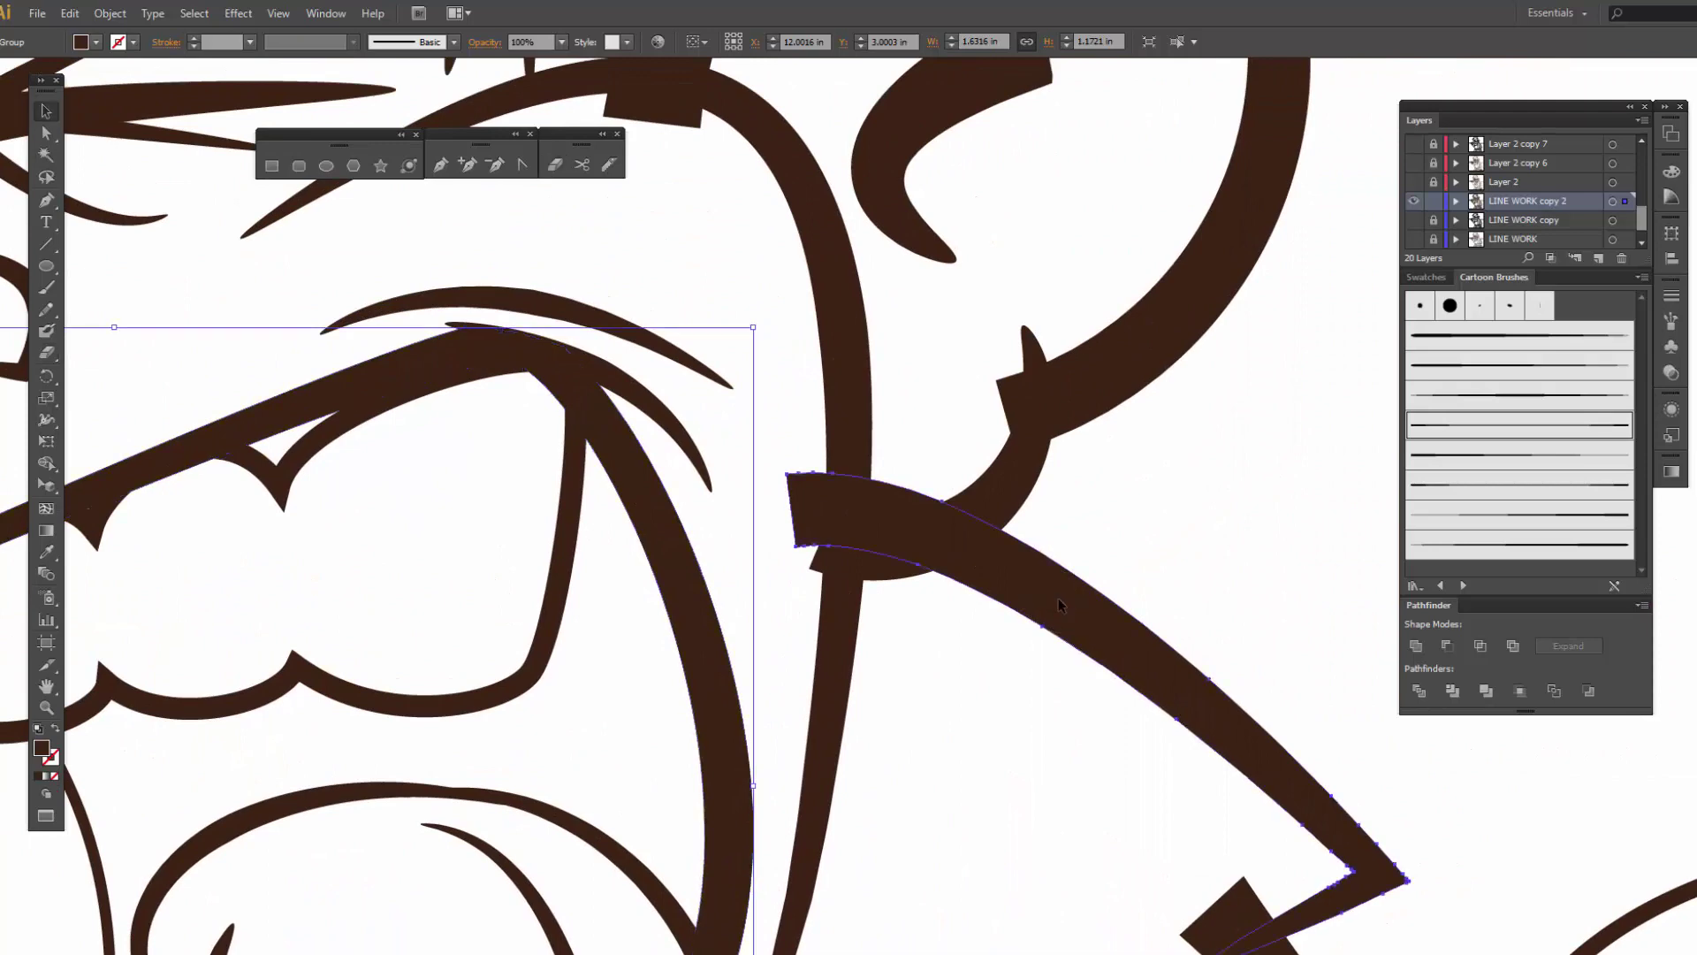
left_click(1058, 598)
key("shift+e")
mouse_move(920, 481)
left_mouse_down()
mouse_move(929, 492)
mouse_move(840, 518)
mouse_move(792, 486)
mouse_move(884, 481)
mouse_move(873, 492)
left_mouse_up()
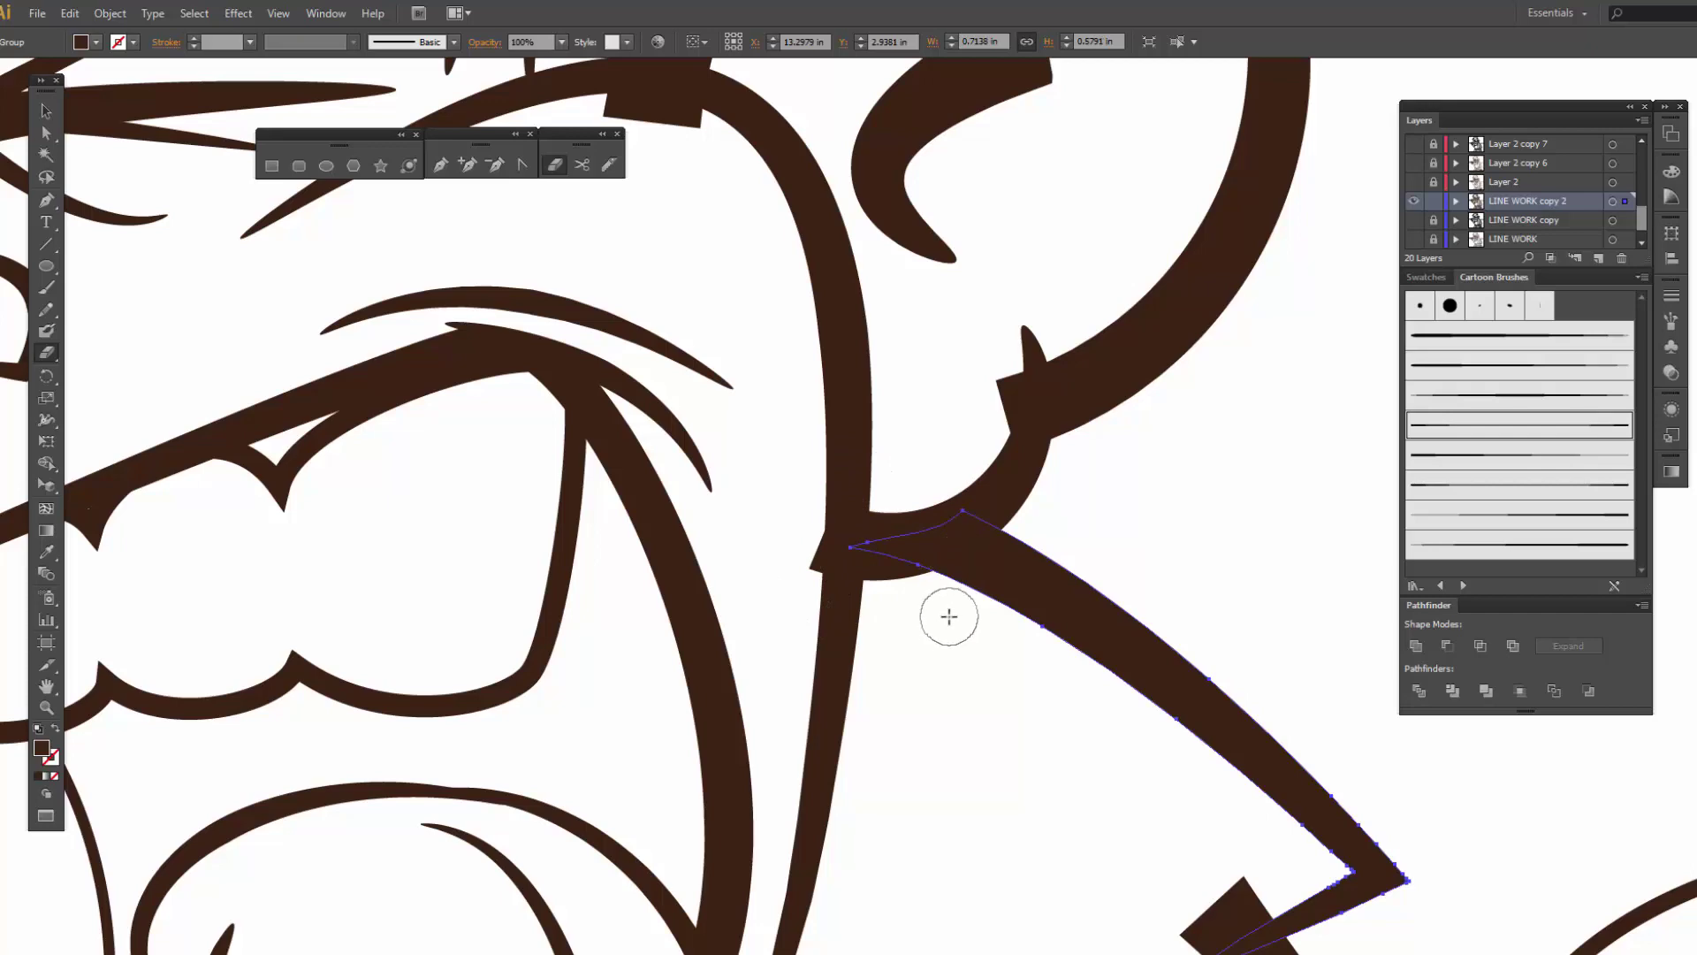
- Erase the square upper end of the arm line so it meets the shoulder's fur notch cleanly
key("ctrl+minus")
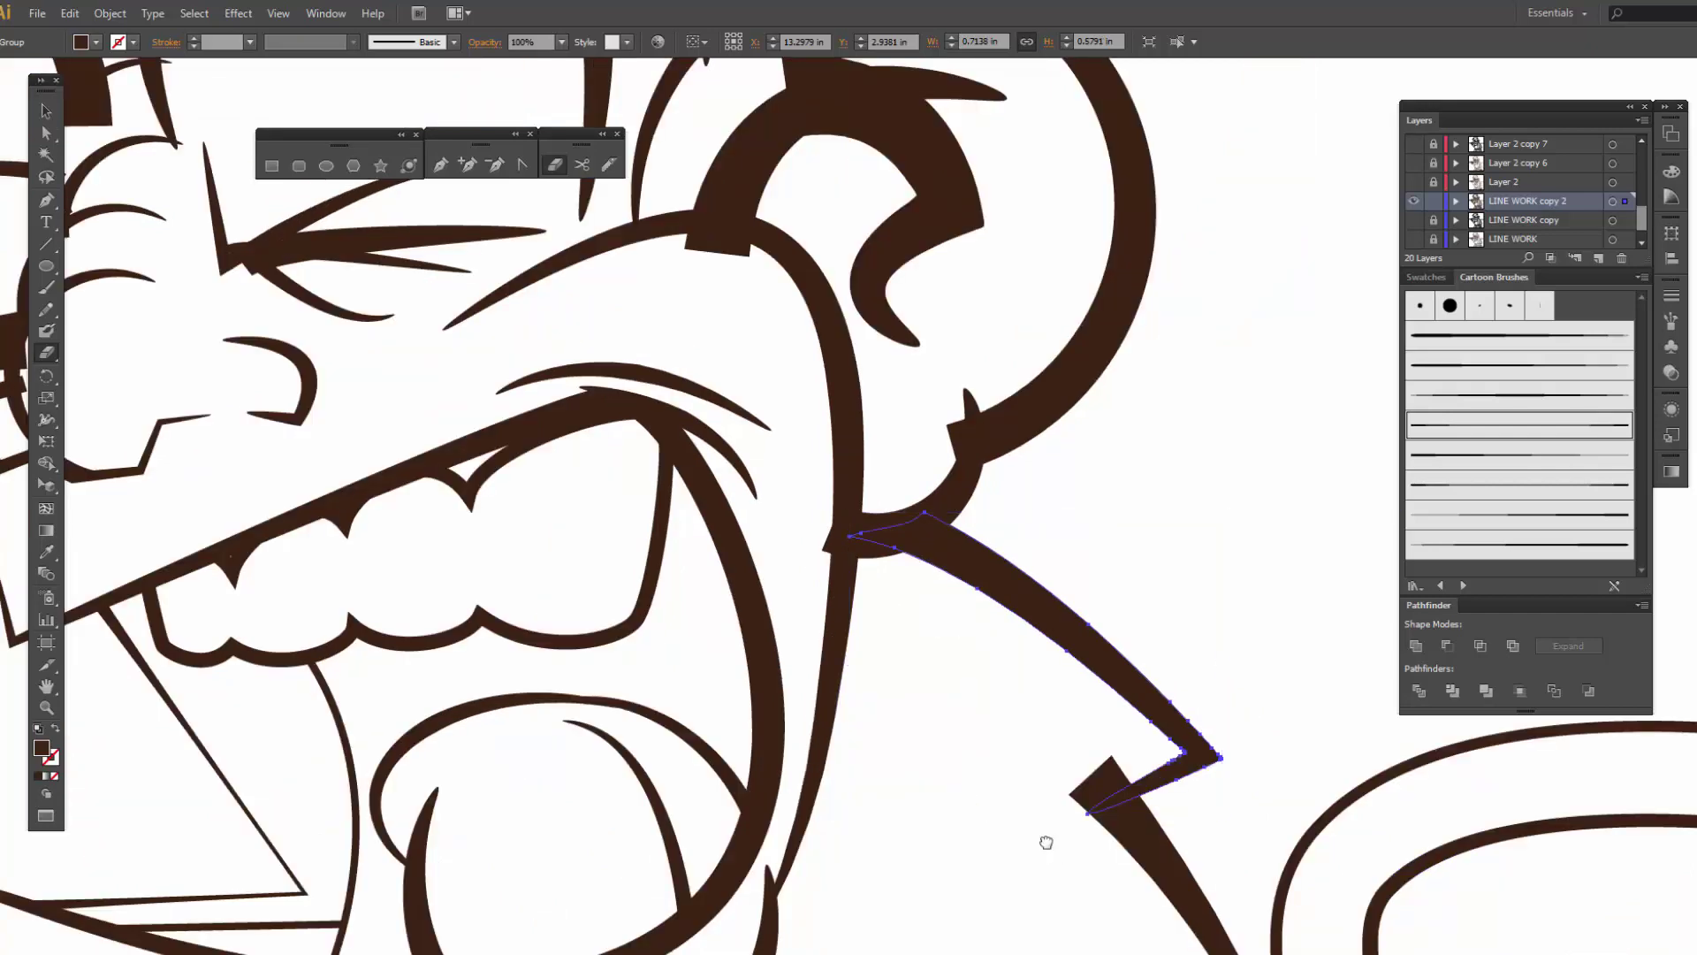
left_click_drag(1046, 842, 907, 555)
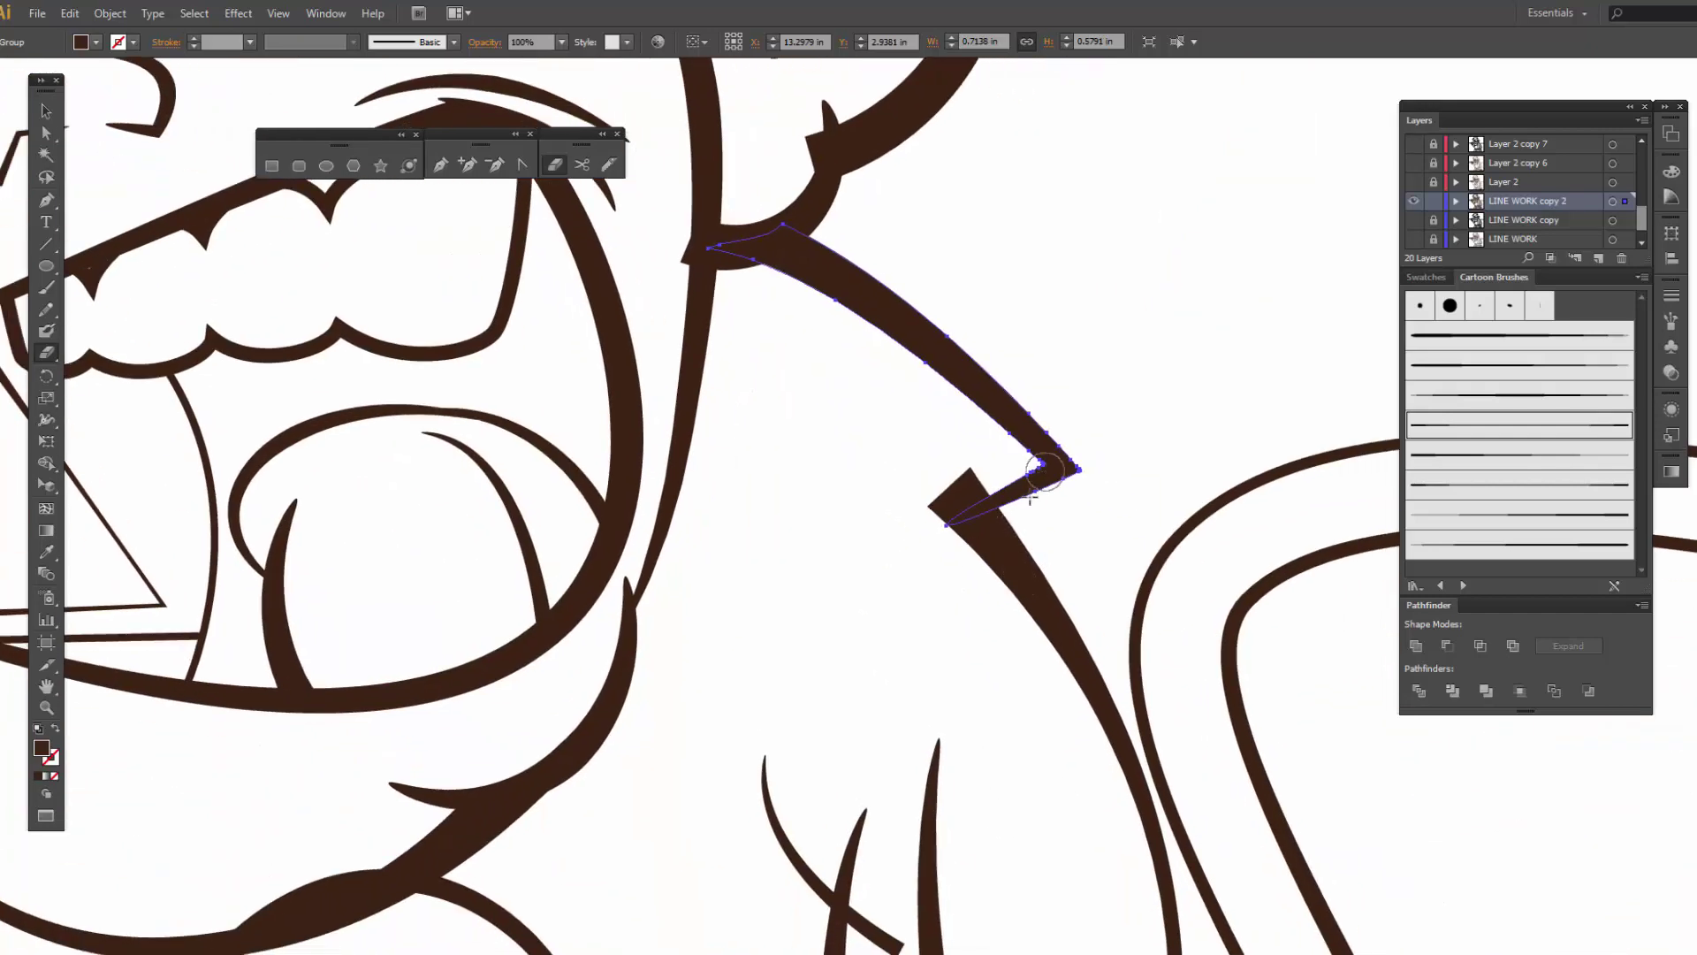
key("v")
left_click(1043, 601)
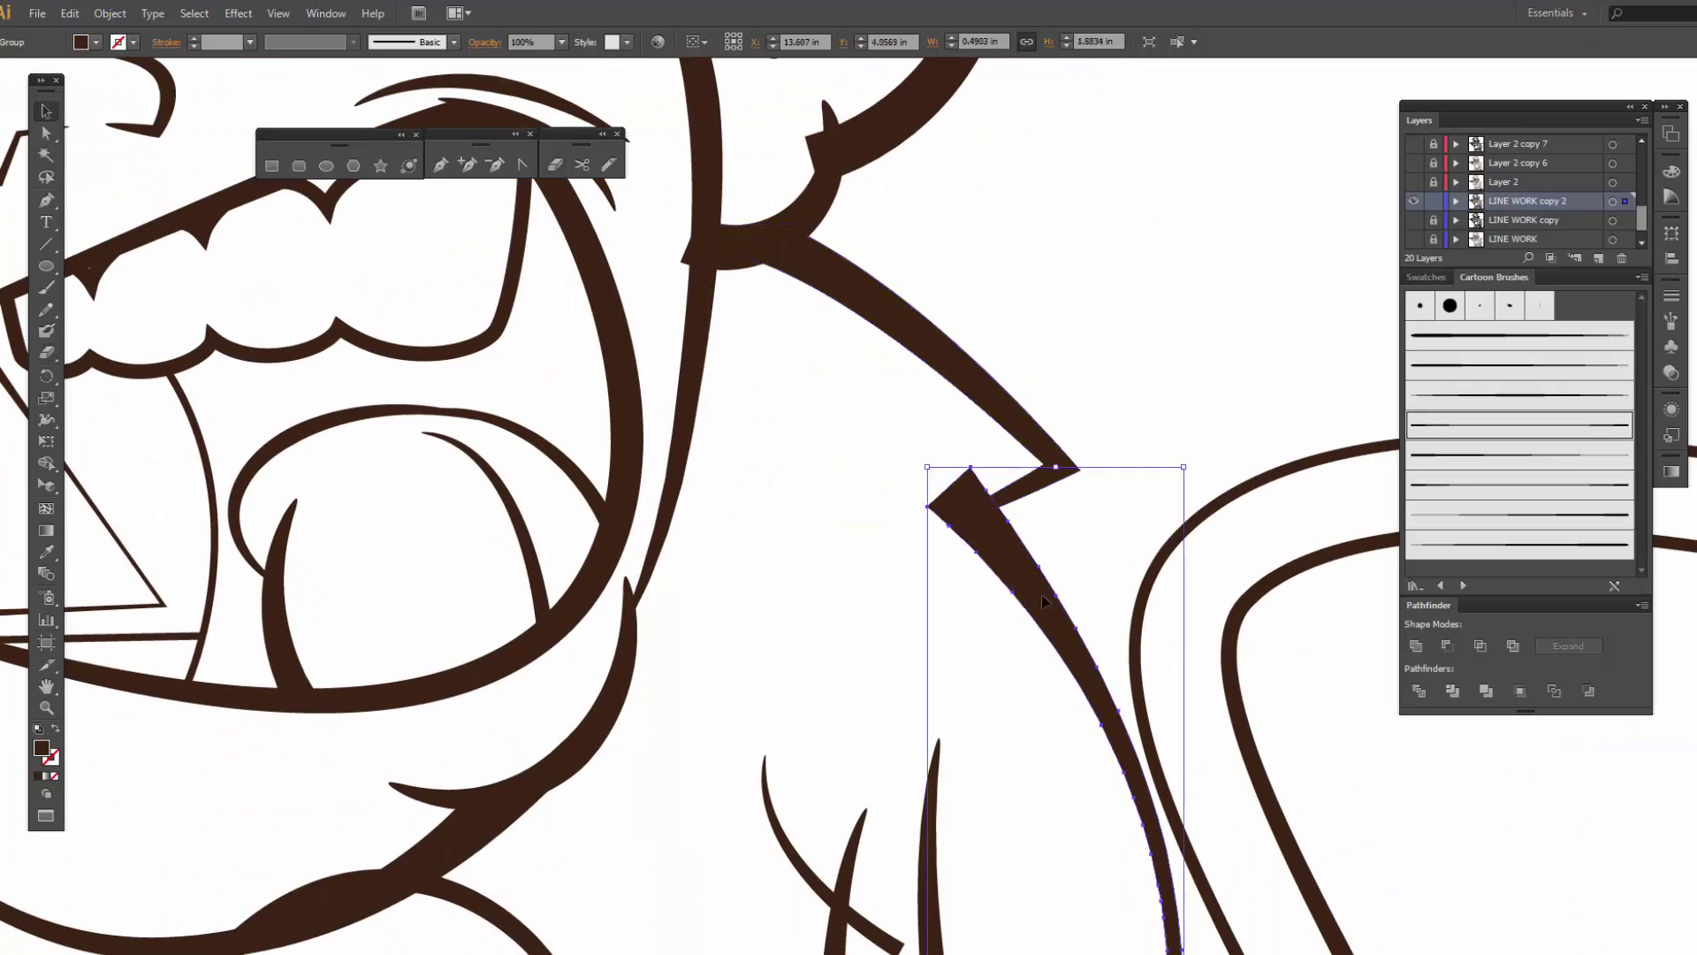
key("shift+e")
left_click_drag(977, 481, 932, 517)
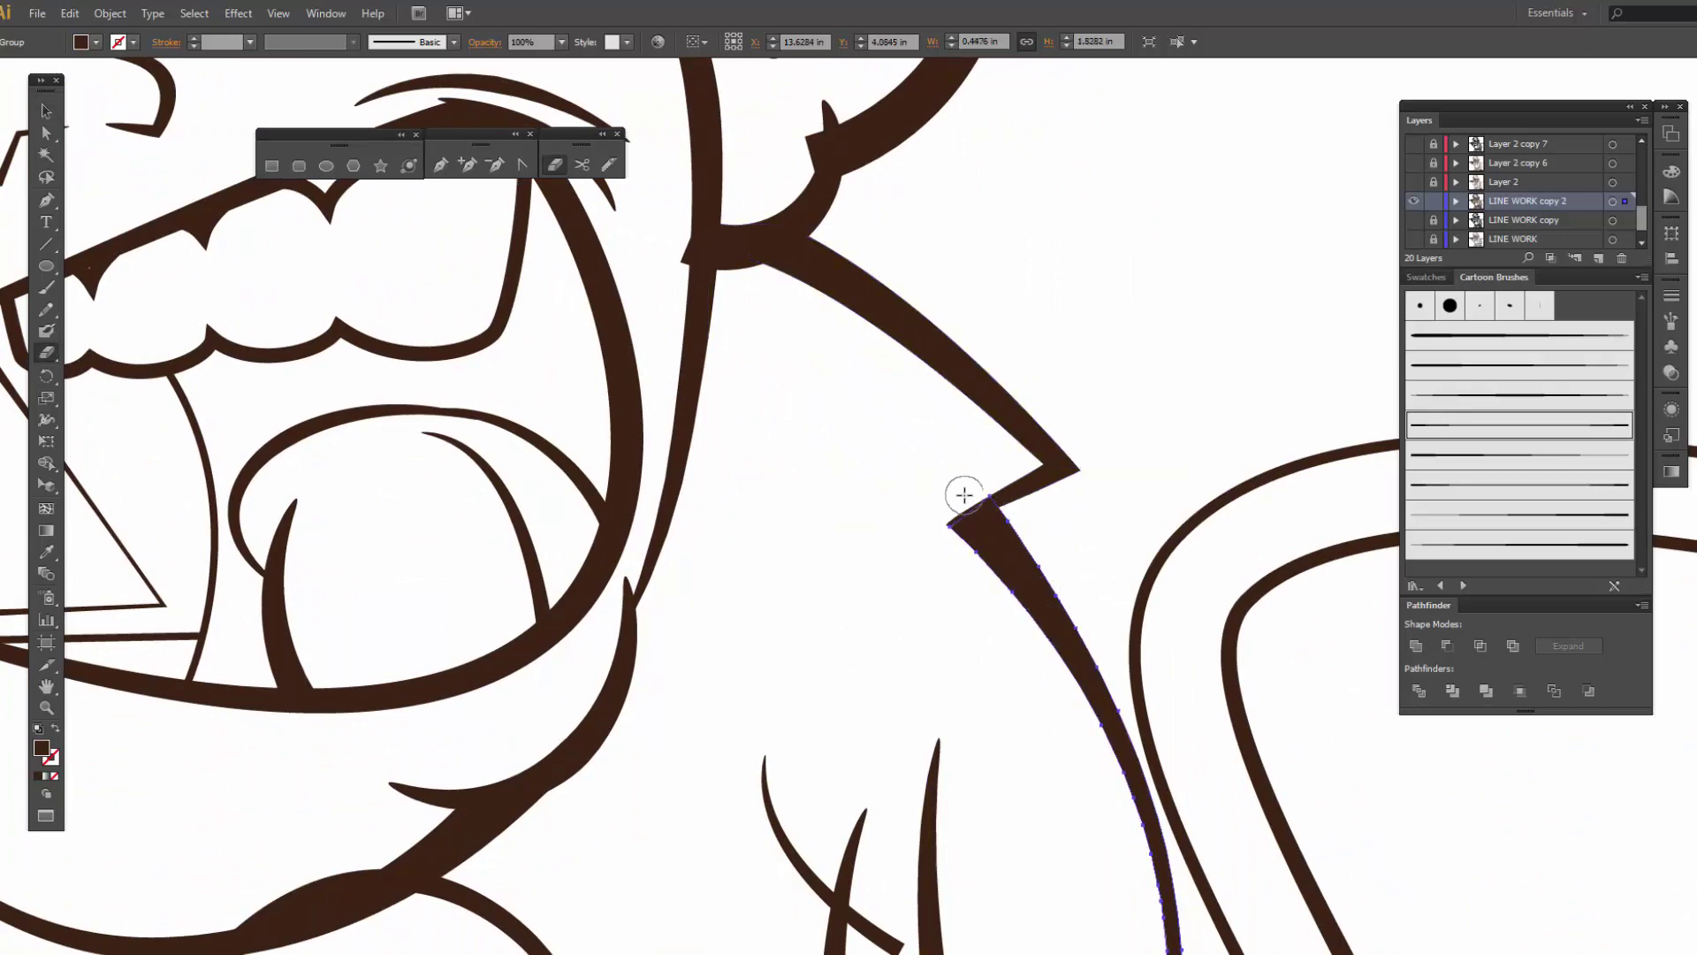
left_click_drag(974, 482, 906, 537)
left_click_drag(979, 486, 911, 516)
- Erase both overhanging ends of the outer ear outline, at the lobe and where it meets the brow line
left_click_drag(910, 259, 985, 611)
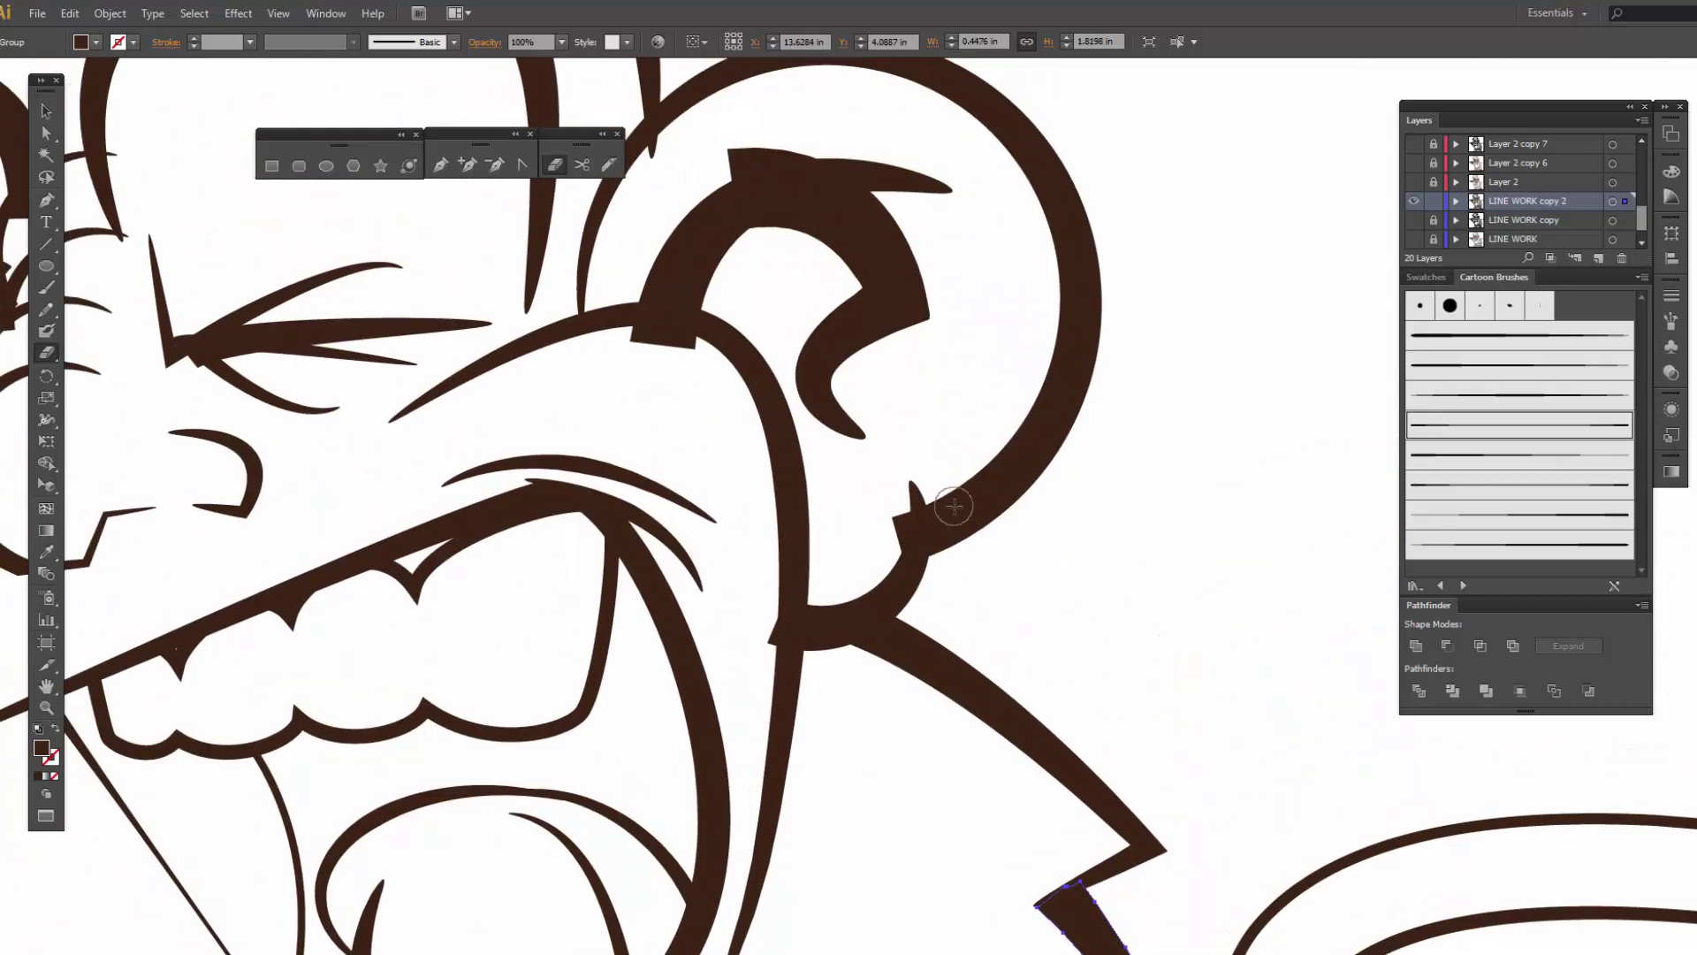
left_click(960, 507, "ctrl")
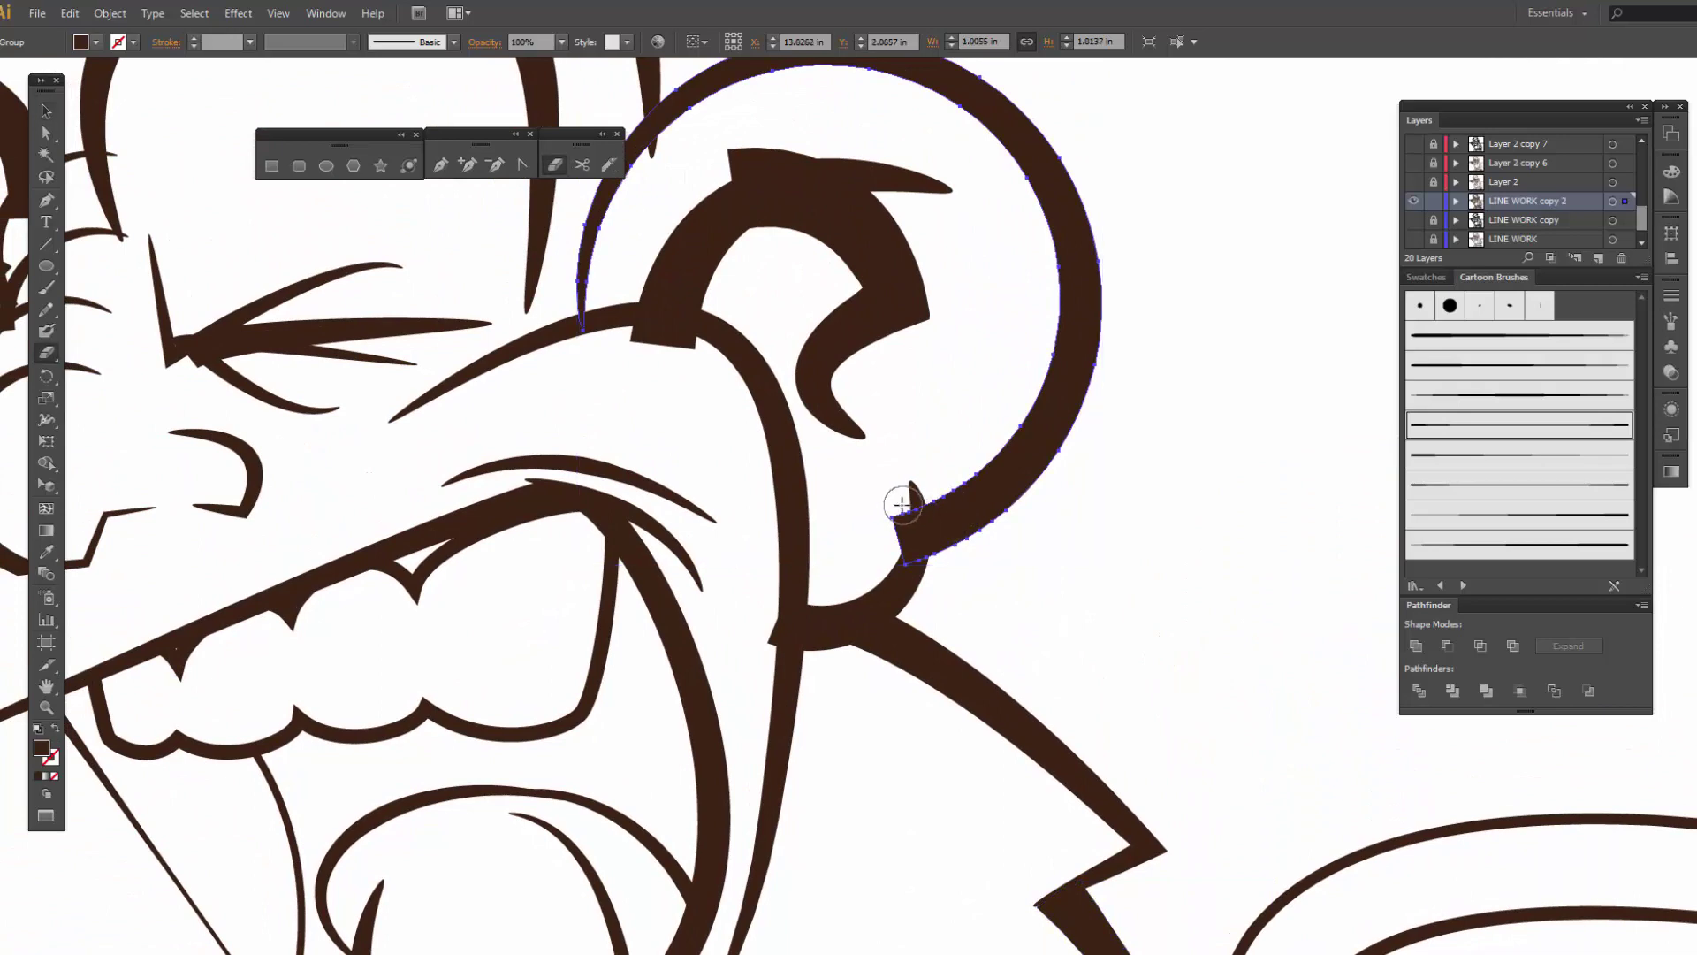
left_click_drag(896, 510, 867, 579)
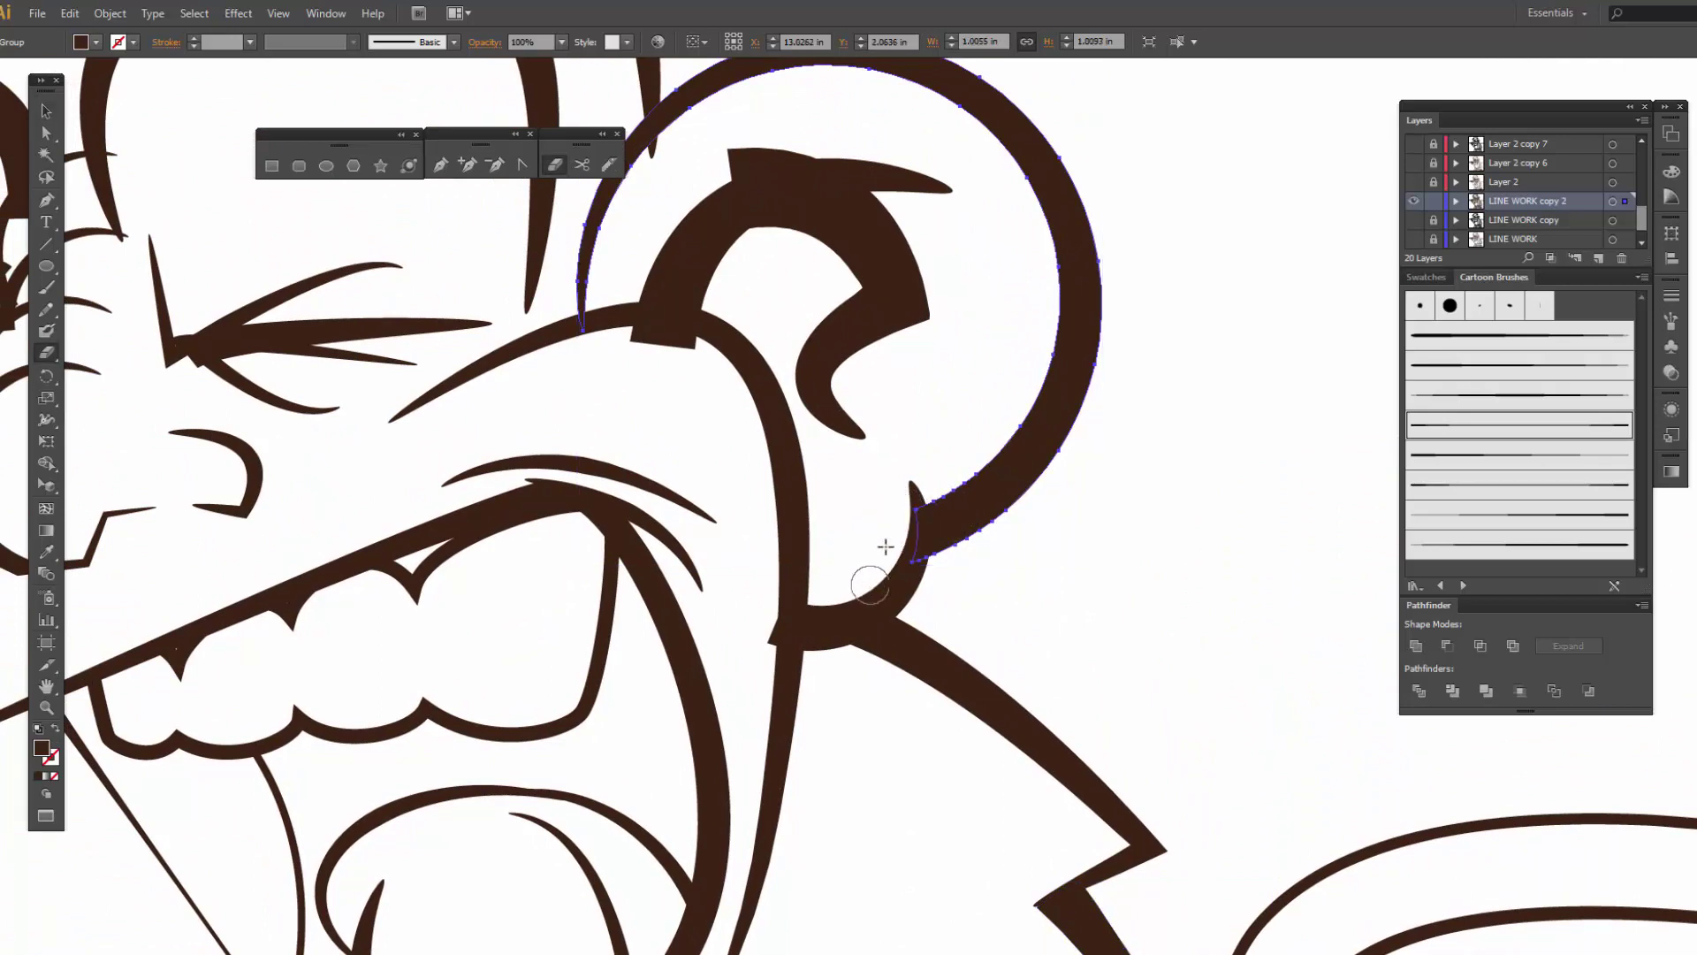
left_click_drag(991, 419, 1180, 635)
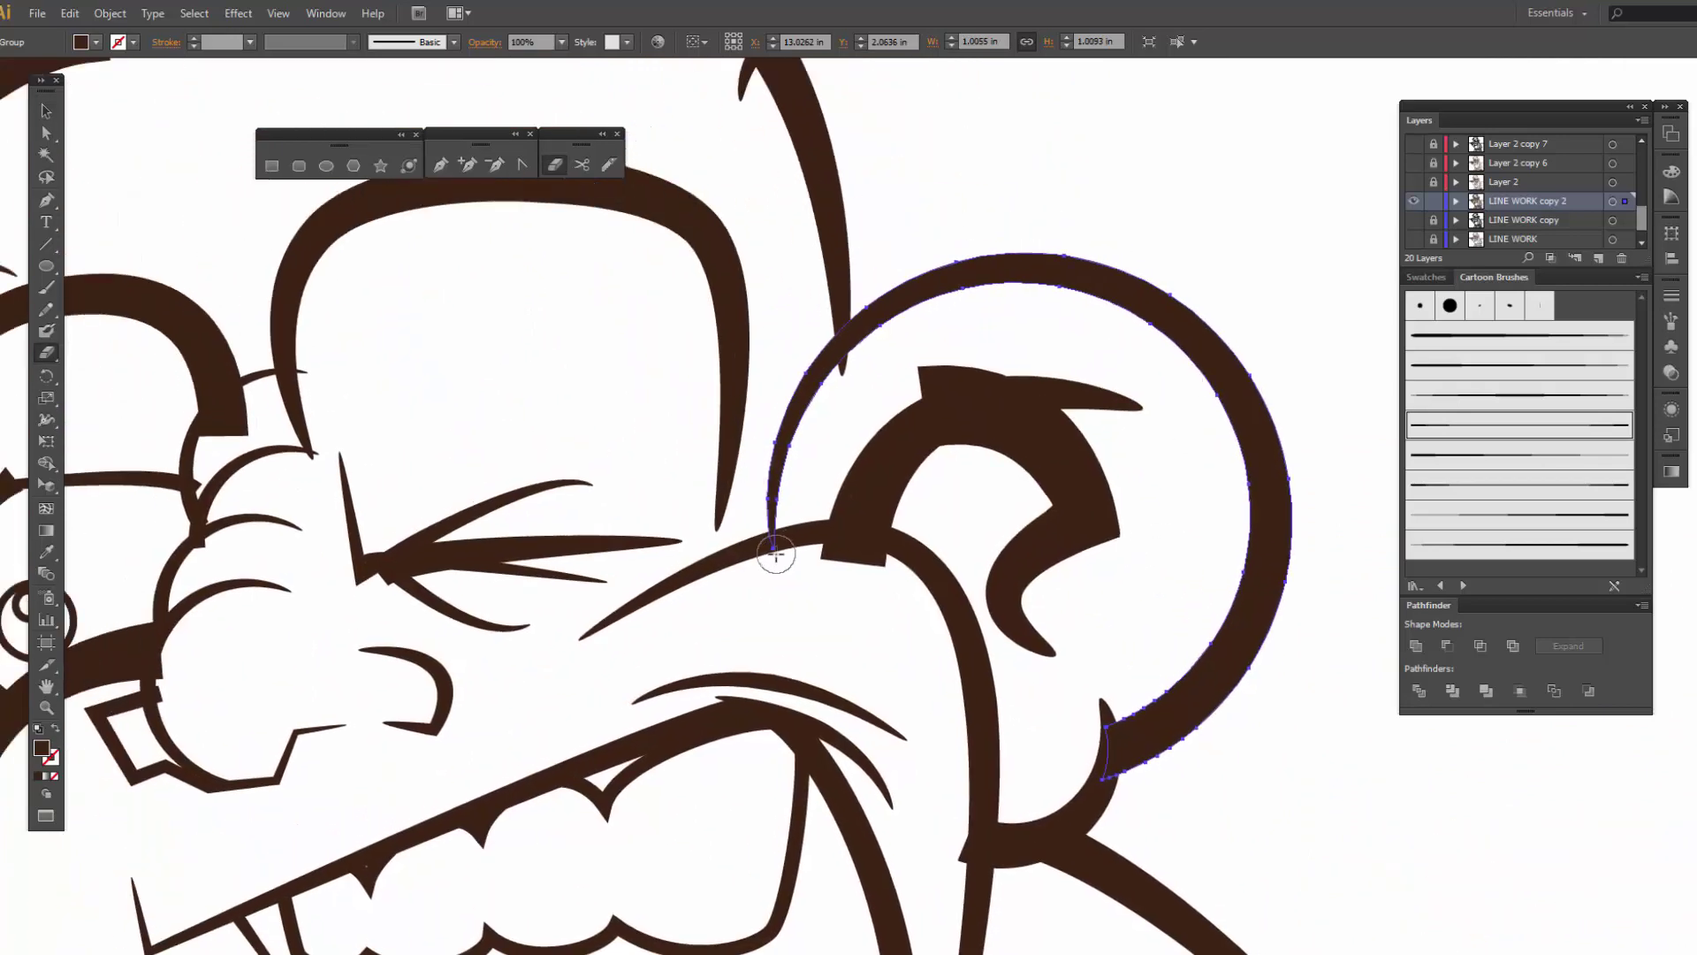
- Erase the lower tip of the head line that extends past the outer ear outline into the ear
key("v")
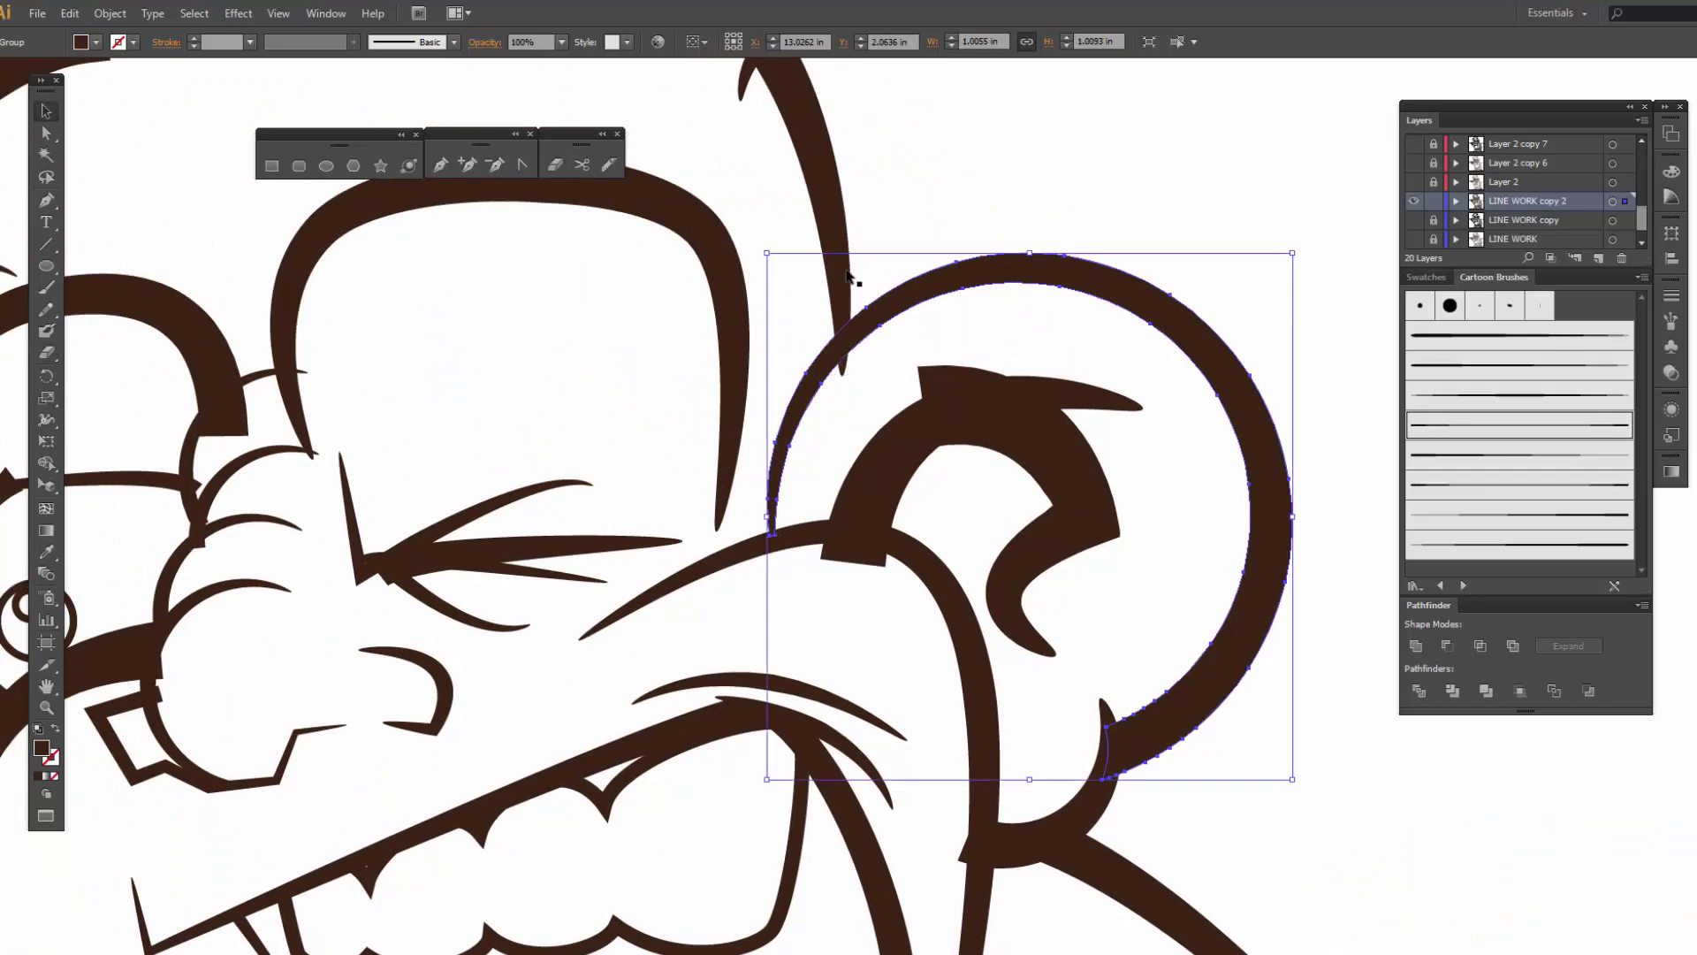
left_click(846, 276)
key("shift+e")
left_click_drag(849, 361, 852, 398)
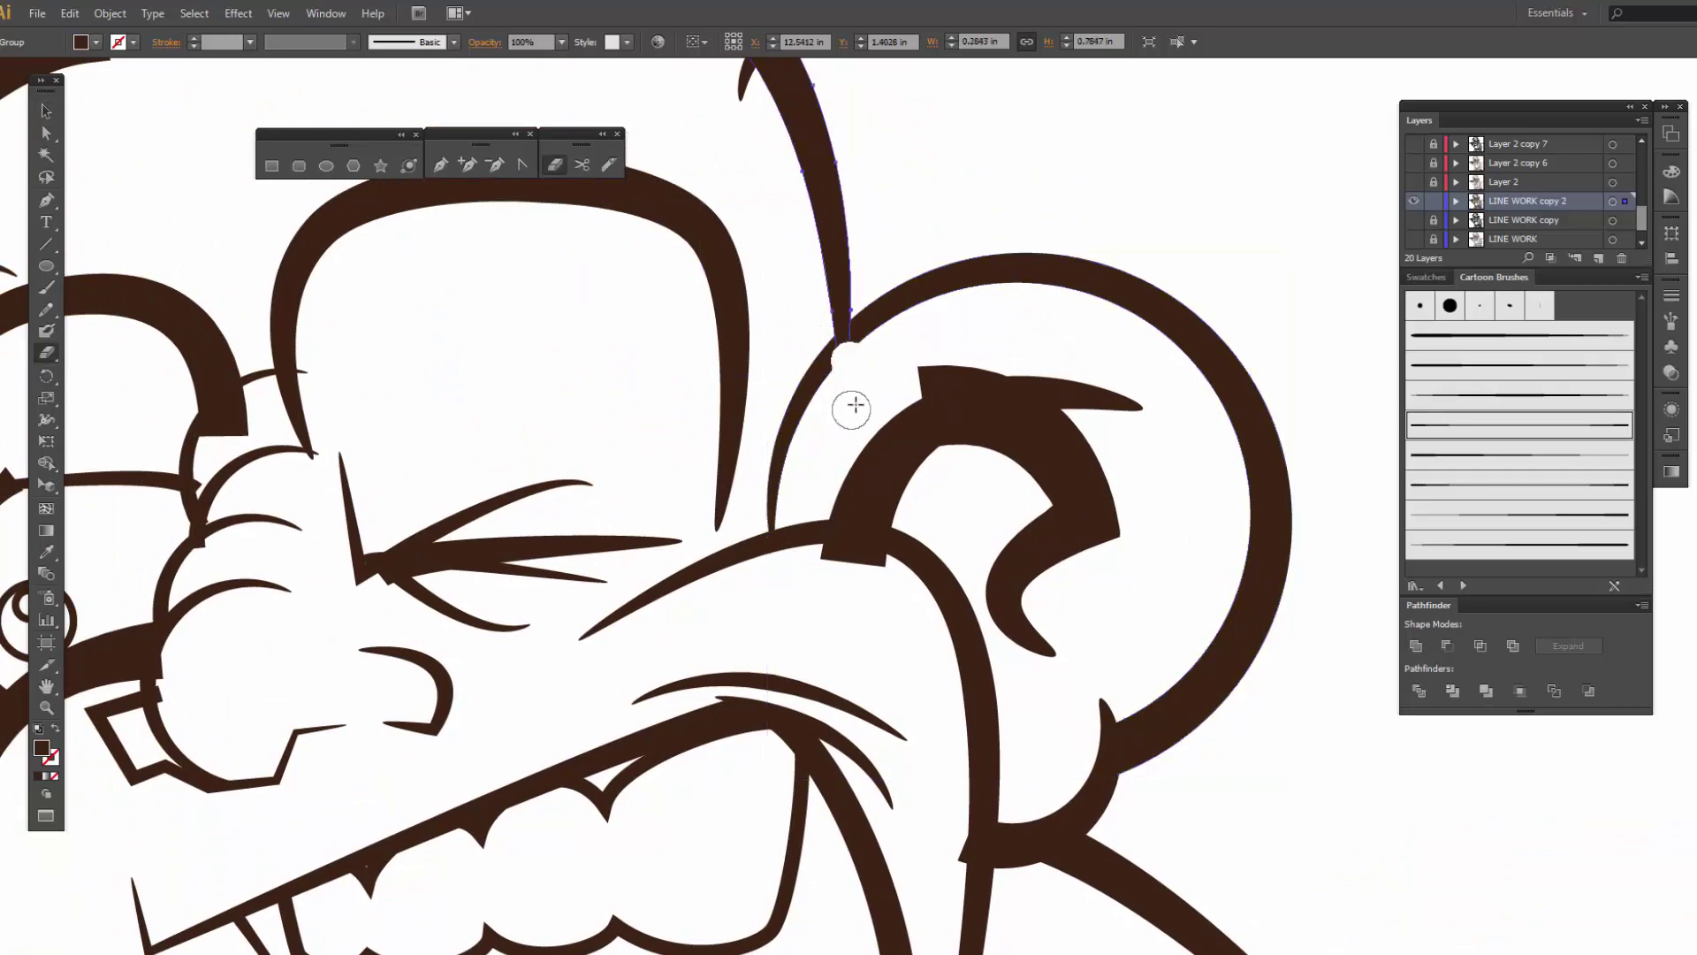
- Erase the overhanging corner of the inner ear shape and the end of the ear lobe line where it crosses the head line
key("v")
left_click(1095, 490)
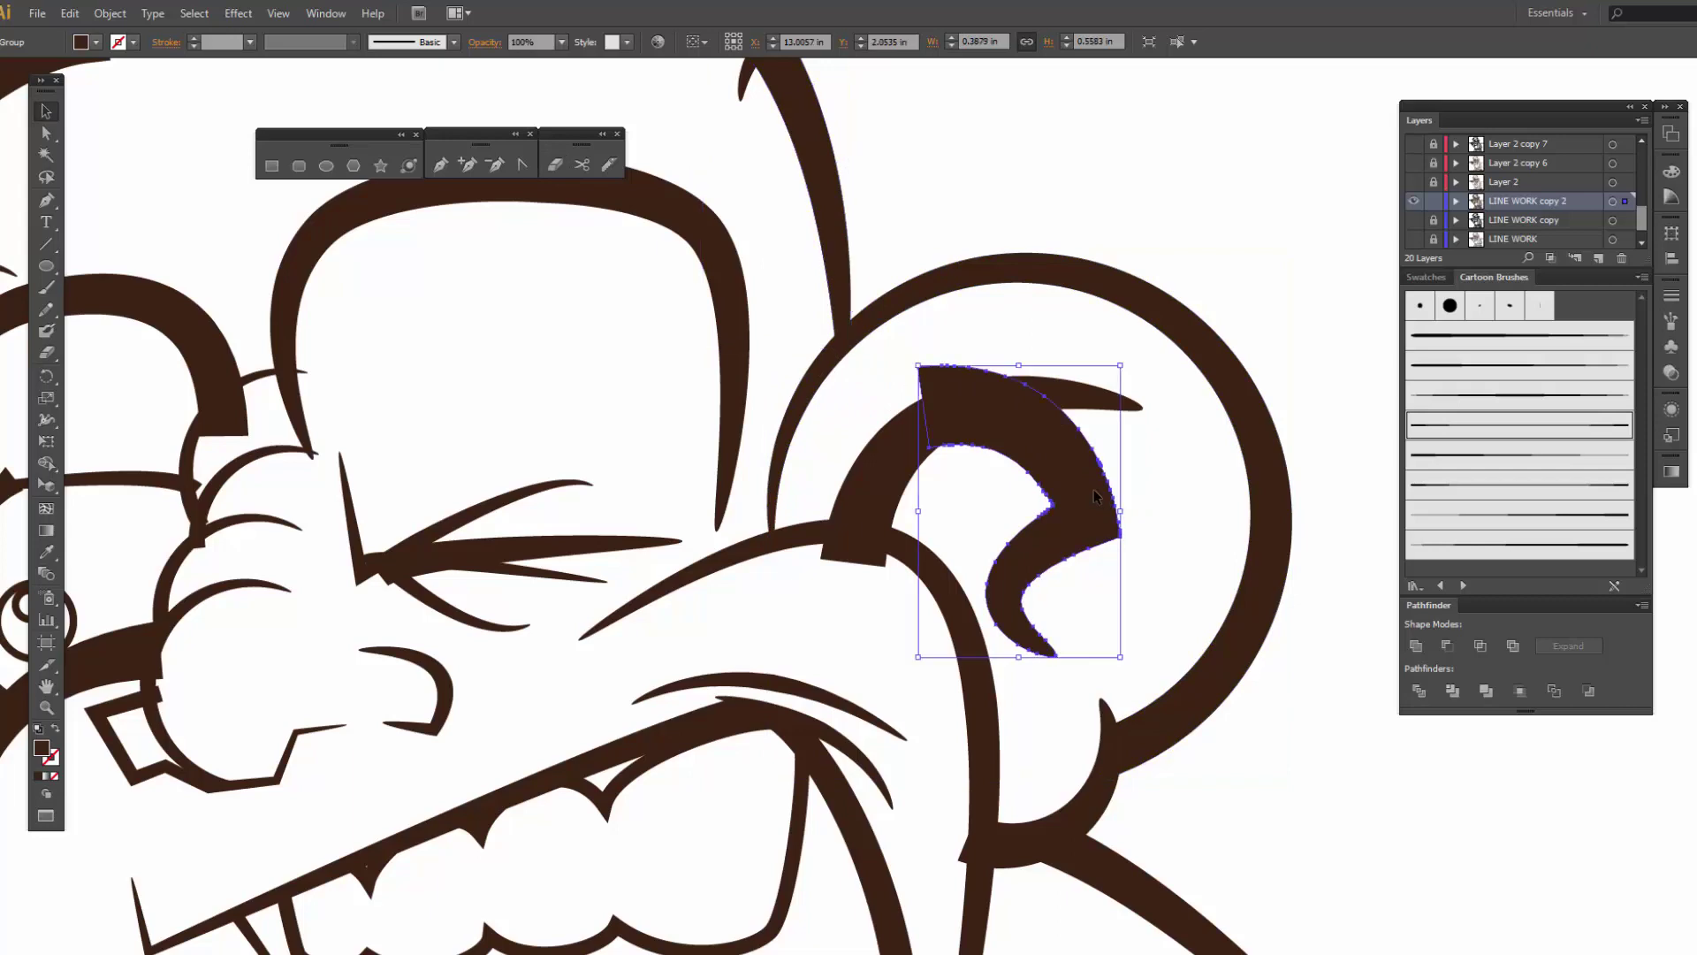
key("shift+e")
left_click_drag(997, 360, 997, 379)
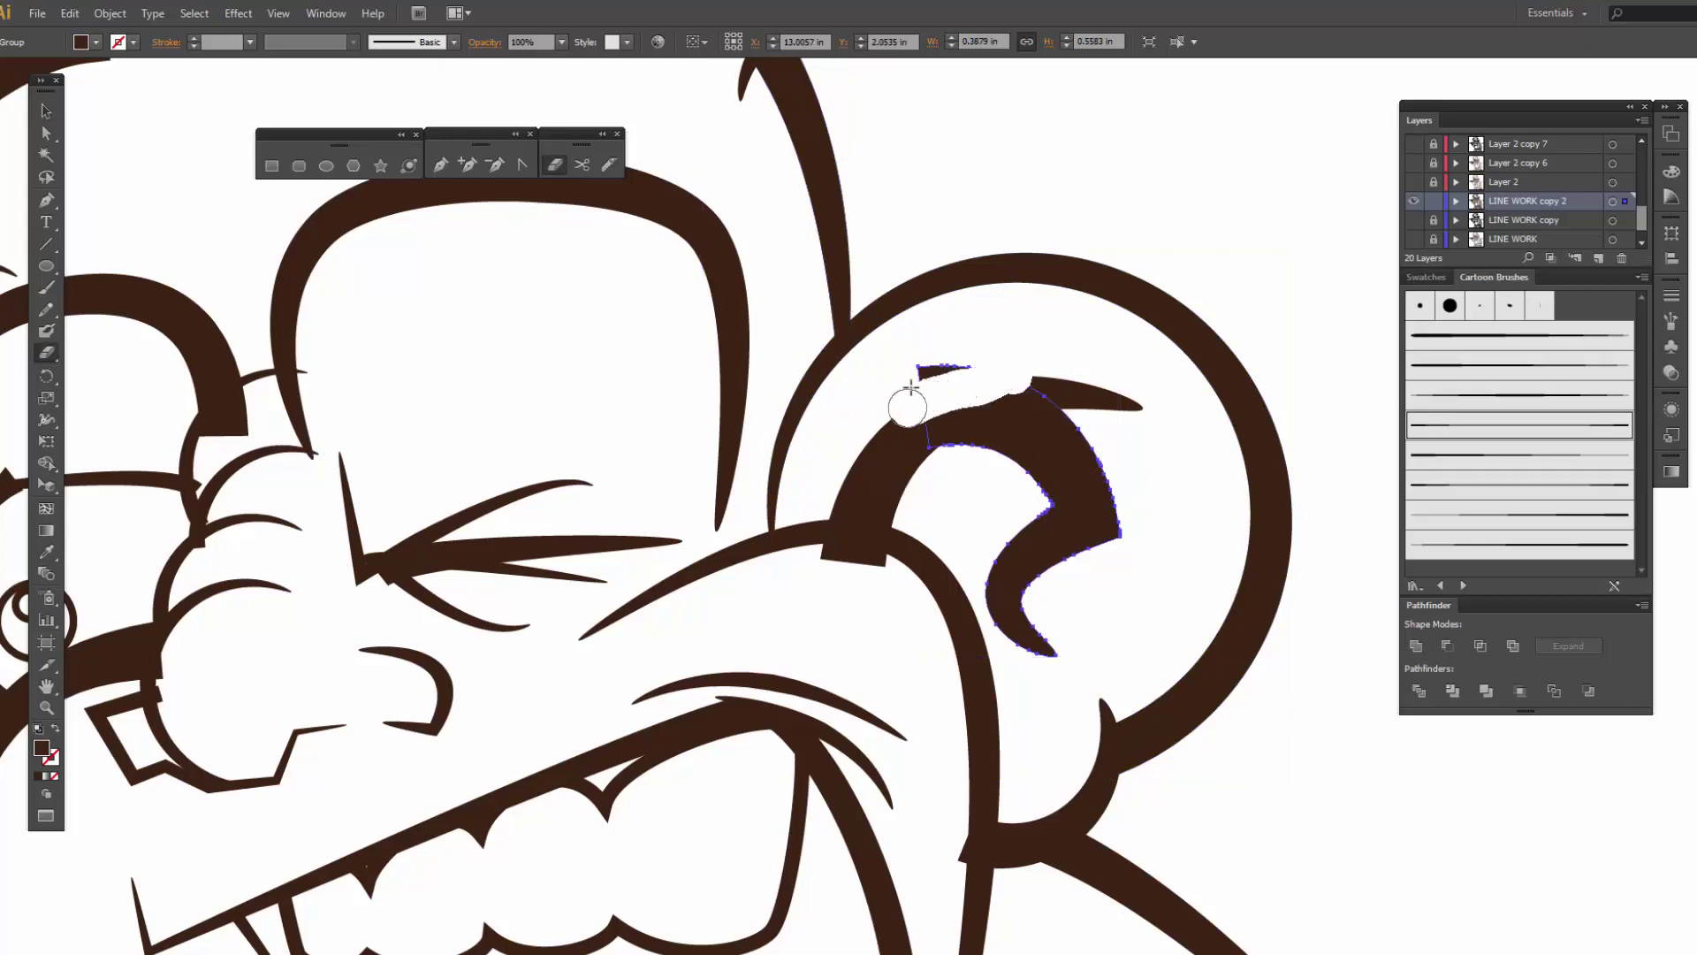
key("ctrl+z")
left_click_drag(966, 713, 958, 862)
- Erase the square end of the raised brow and the overhanging lower ends of the nose wrinkle lines
key("ctrl+minus")
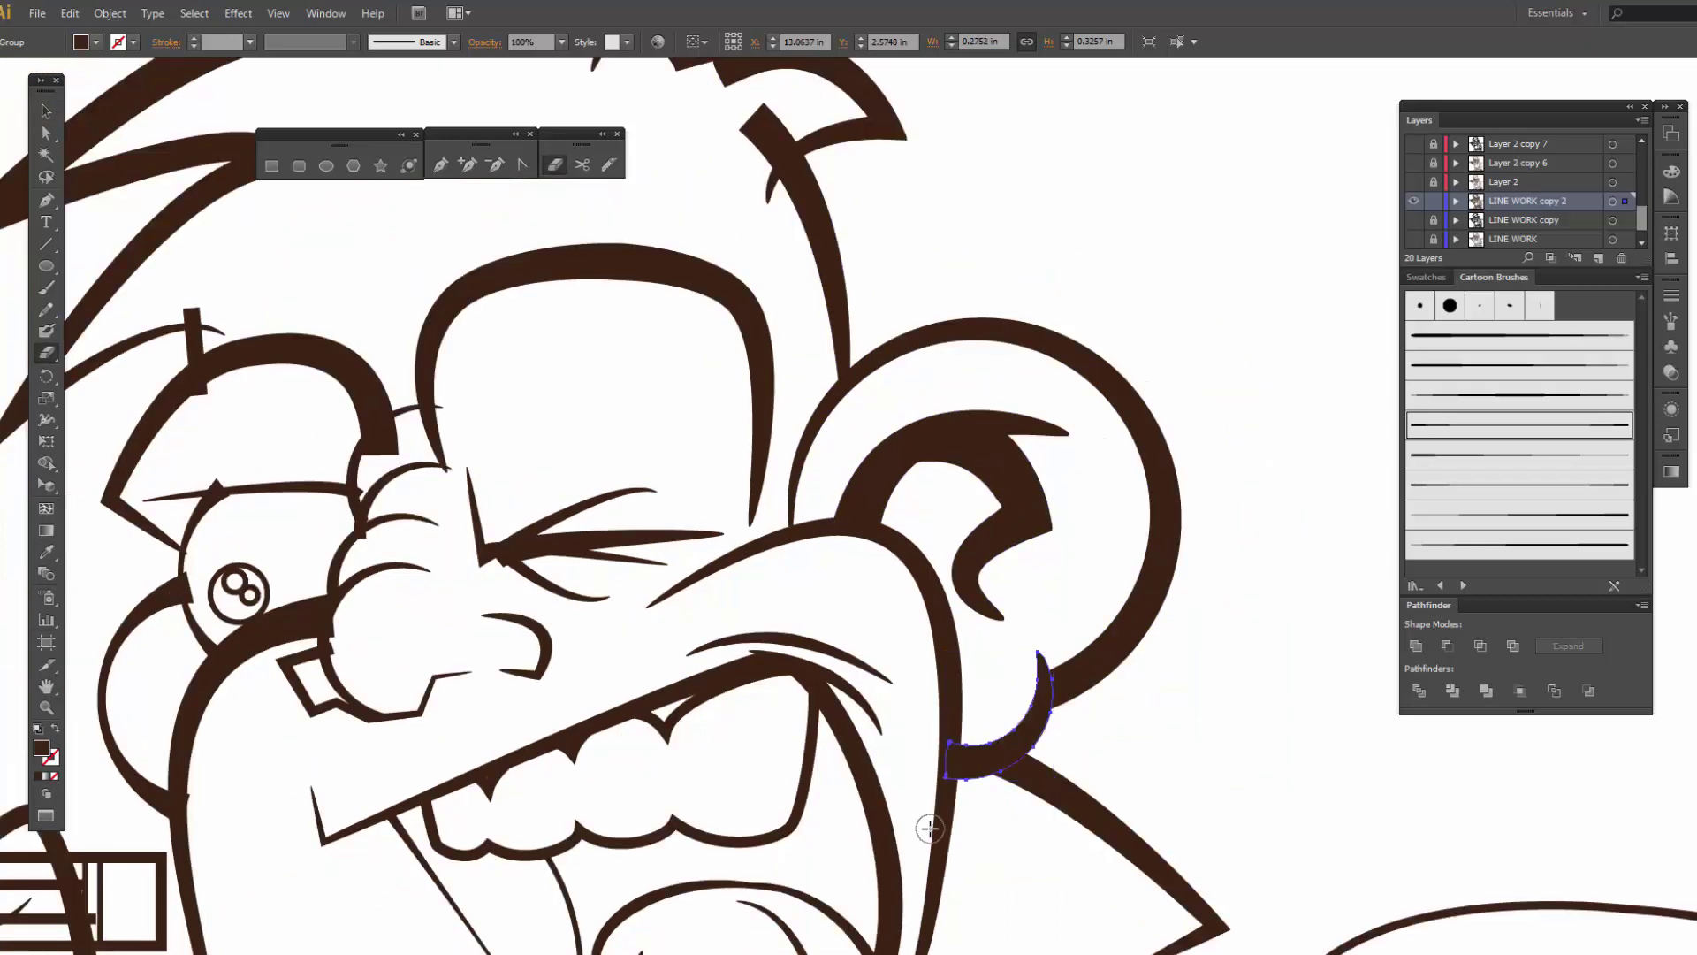
key("ctrl+plus")
left_click(769, 376)
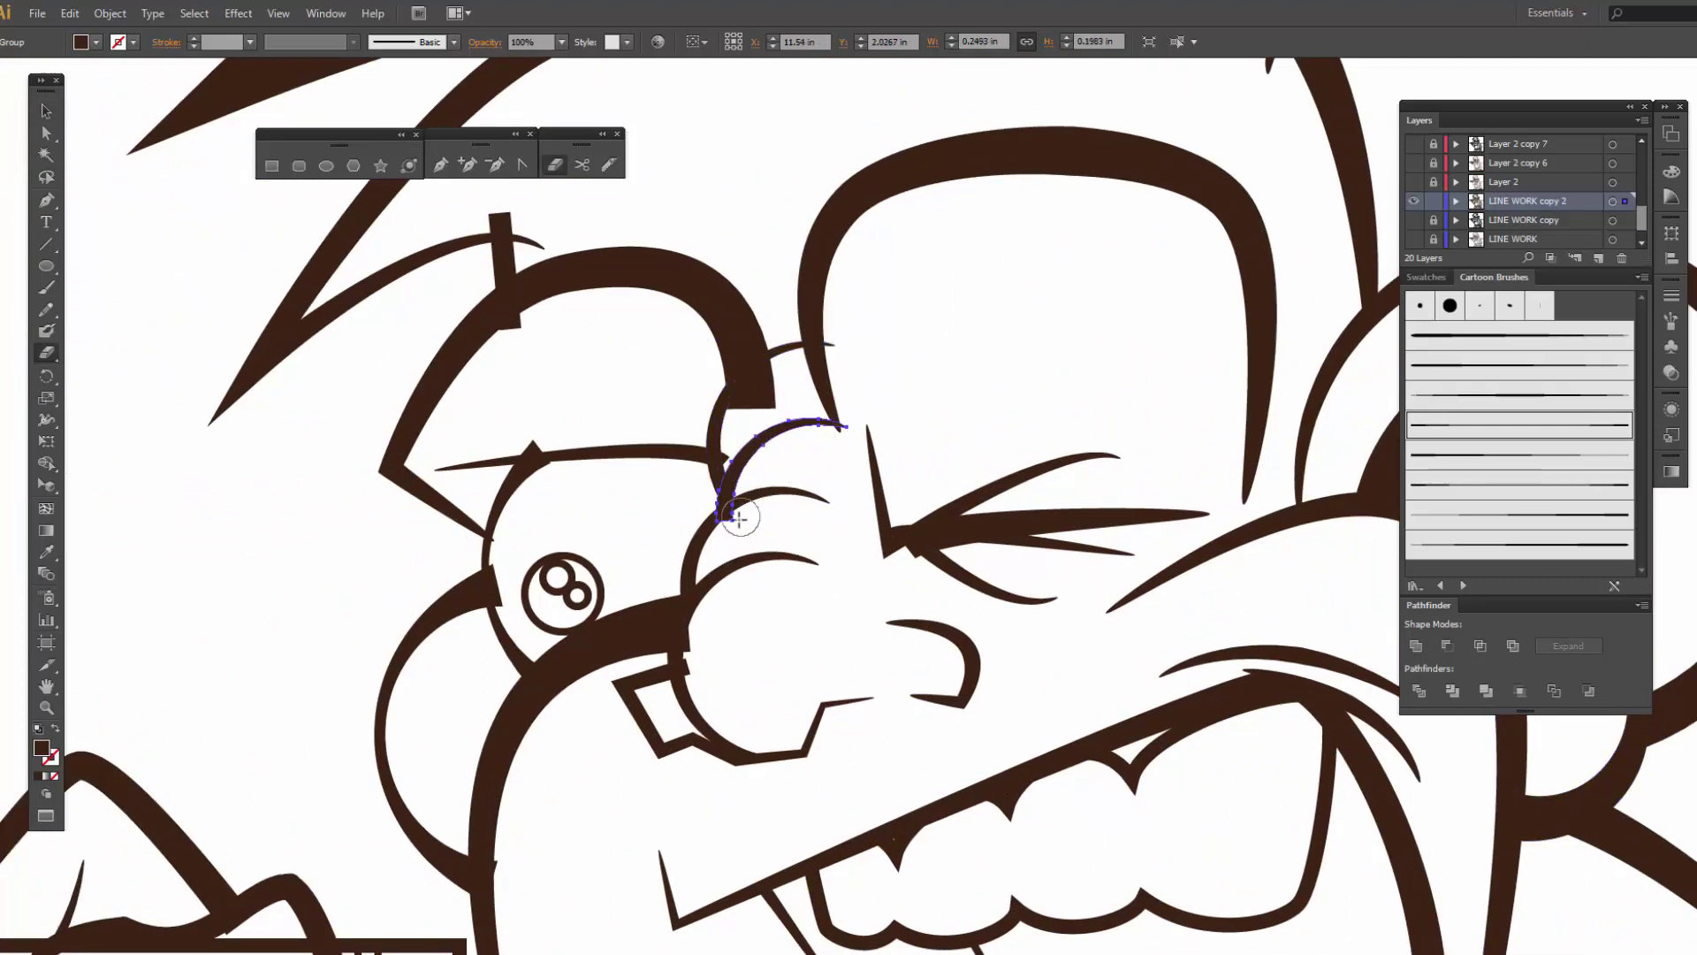
left_click_drag(772, 375, 772, 408)
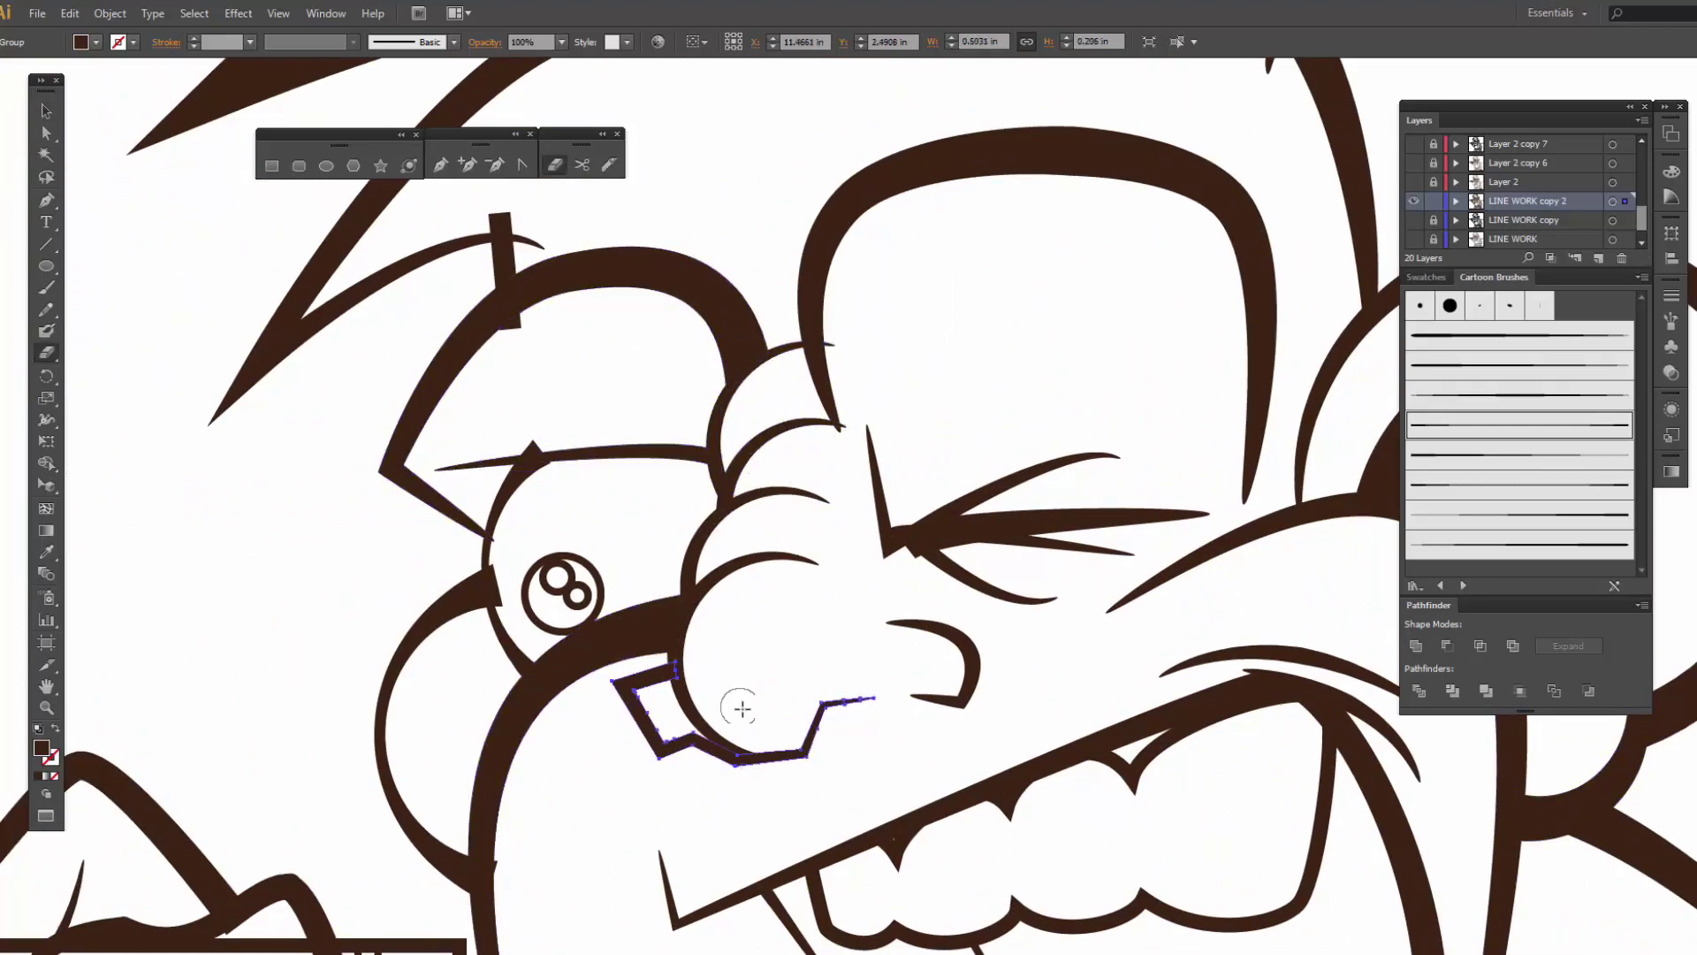
- Erase the open eye outline's ends past the lid and cheek, and the top nose wrinkle's tip past the forehead line
left_click(518, 446, "ctrl")
left_click_drag(517, 442, 512, 587)
left_click(822, 423, "ctrl")
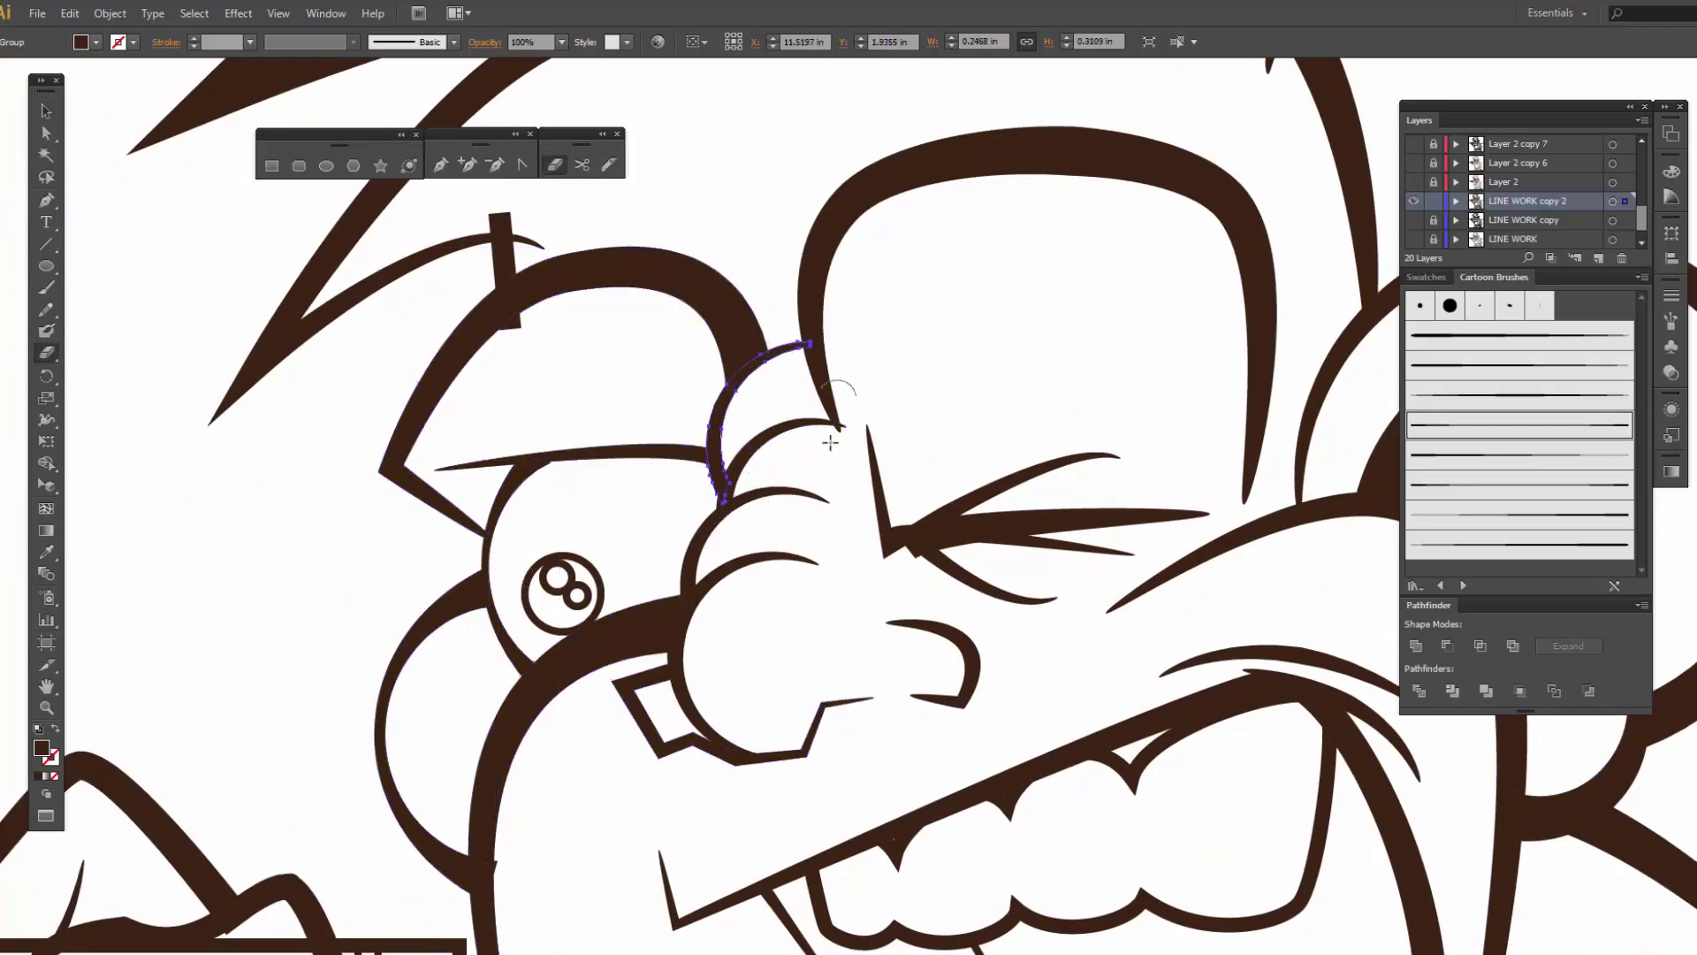
- Trim the crease lines at the closed eye and the short line joining the raised brow to the fur outline
left_click(873, 436, "ctrl")
left_click(993, 522, "ctrl")
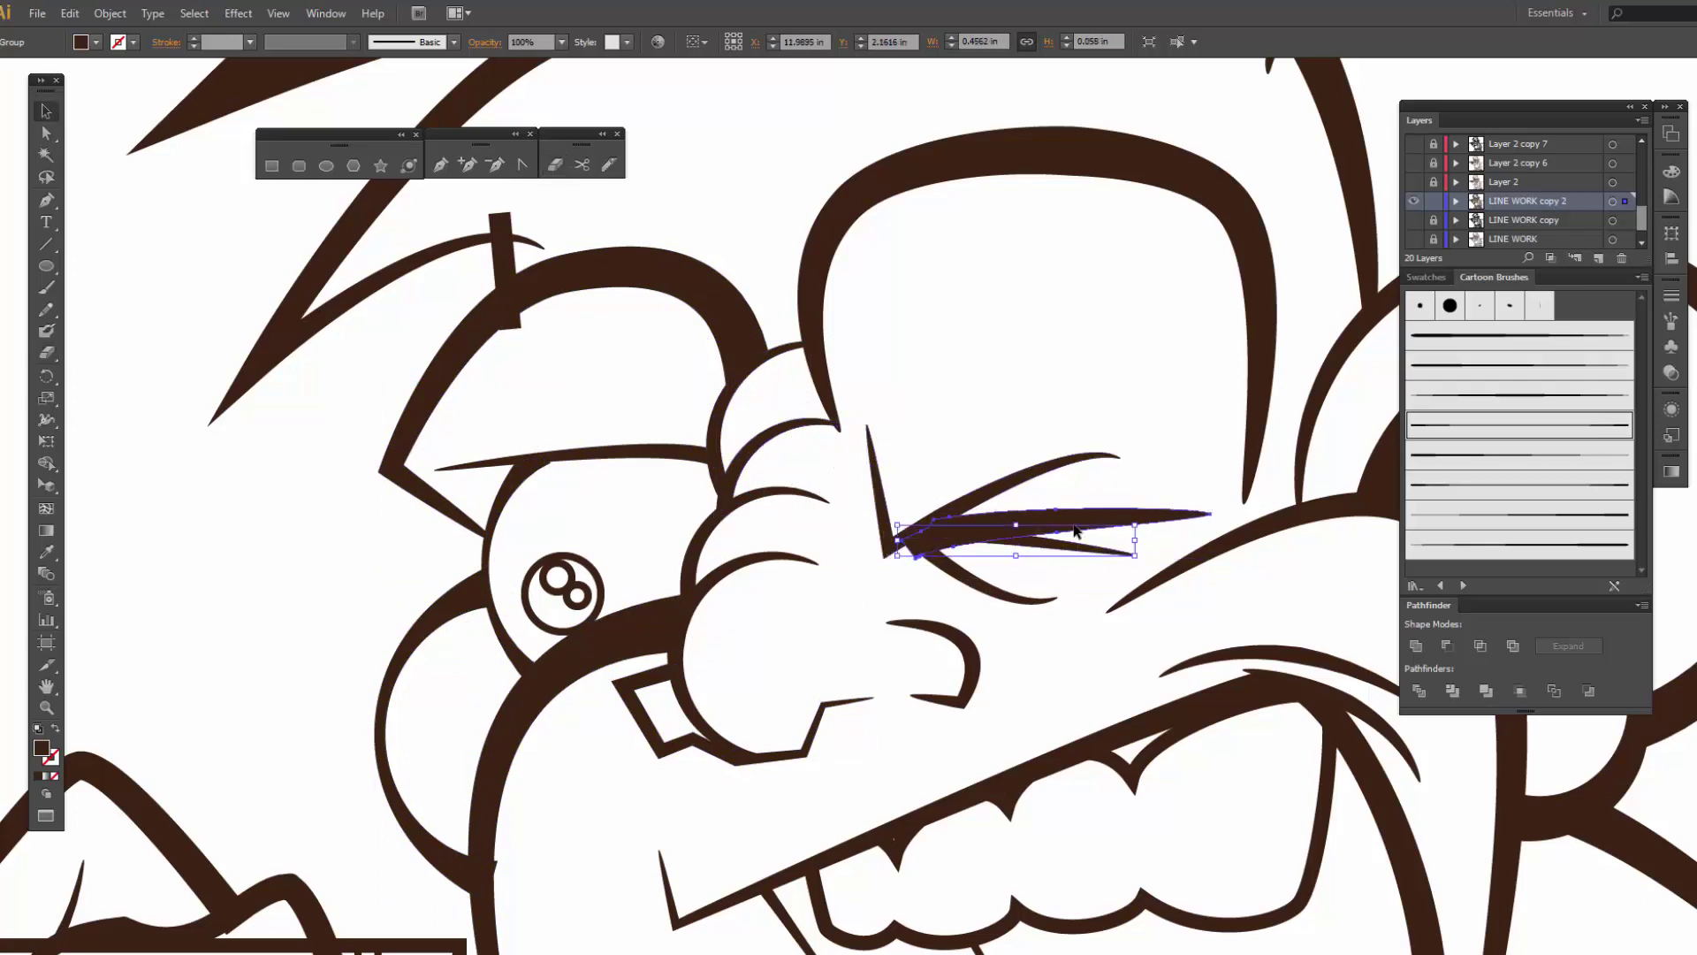
scroll(492, 872, "up", 8)
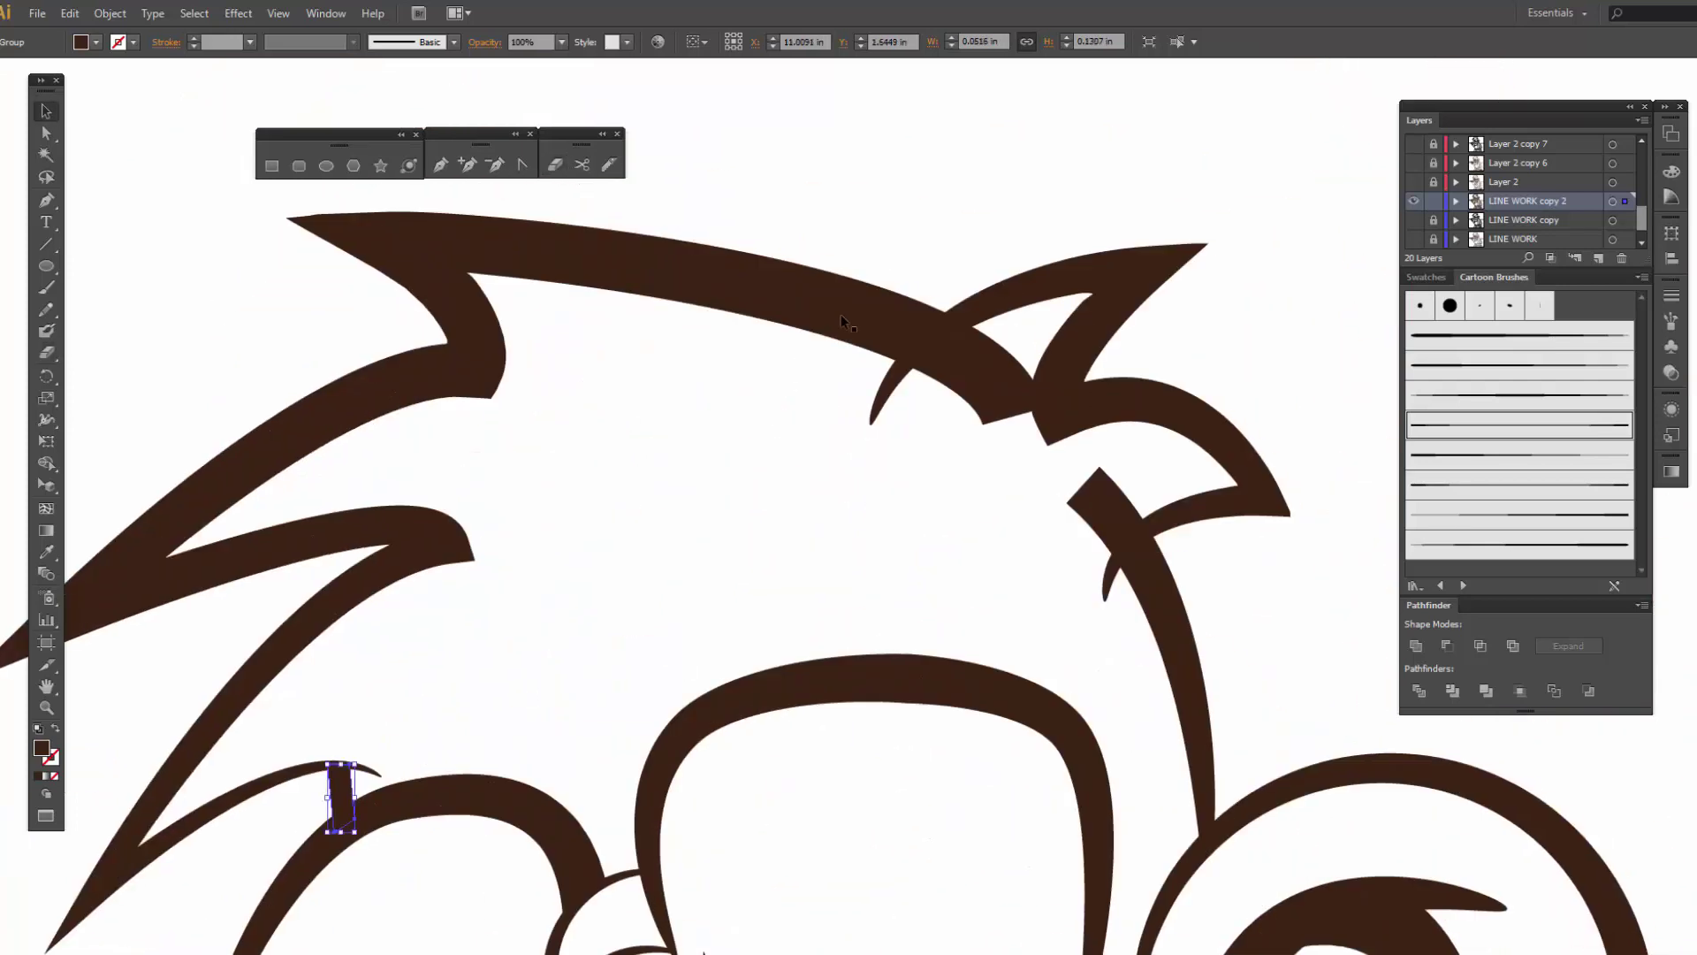
left_click(841, 314, "ctrl")
- Erase the chest outline where it crosses the chin, and trim the square ends of the arm and body side lines below the jaw
scroll(808, 436, "down", 10)
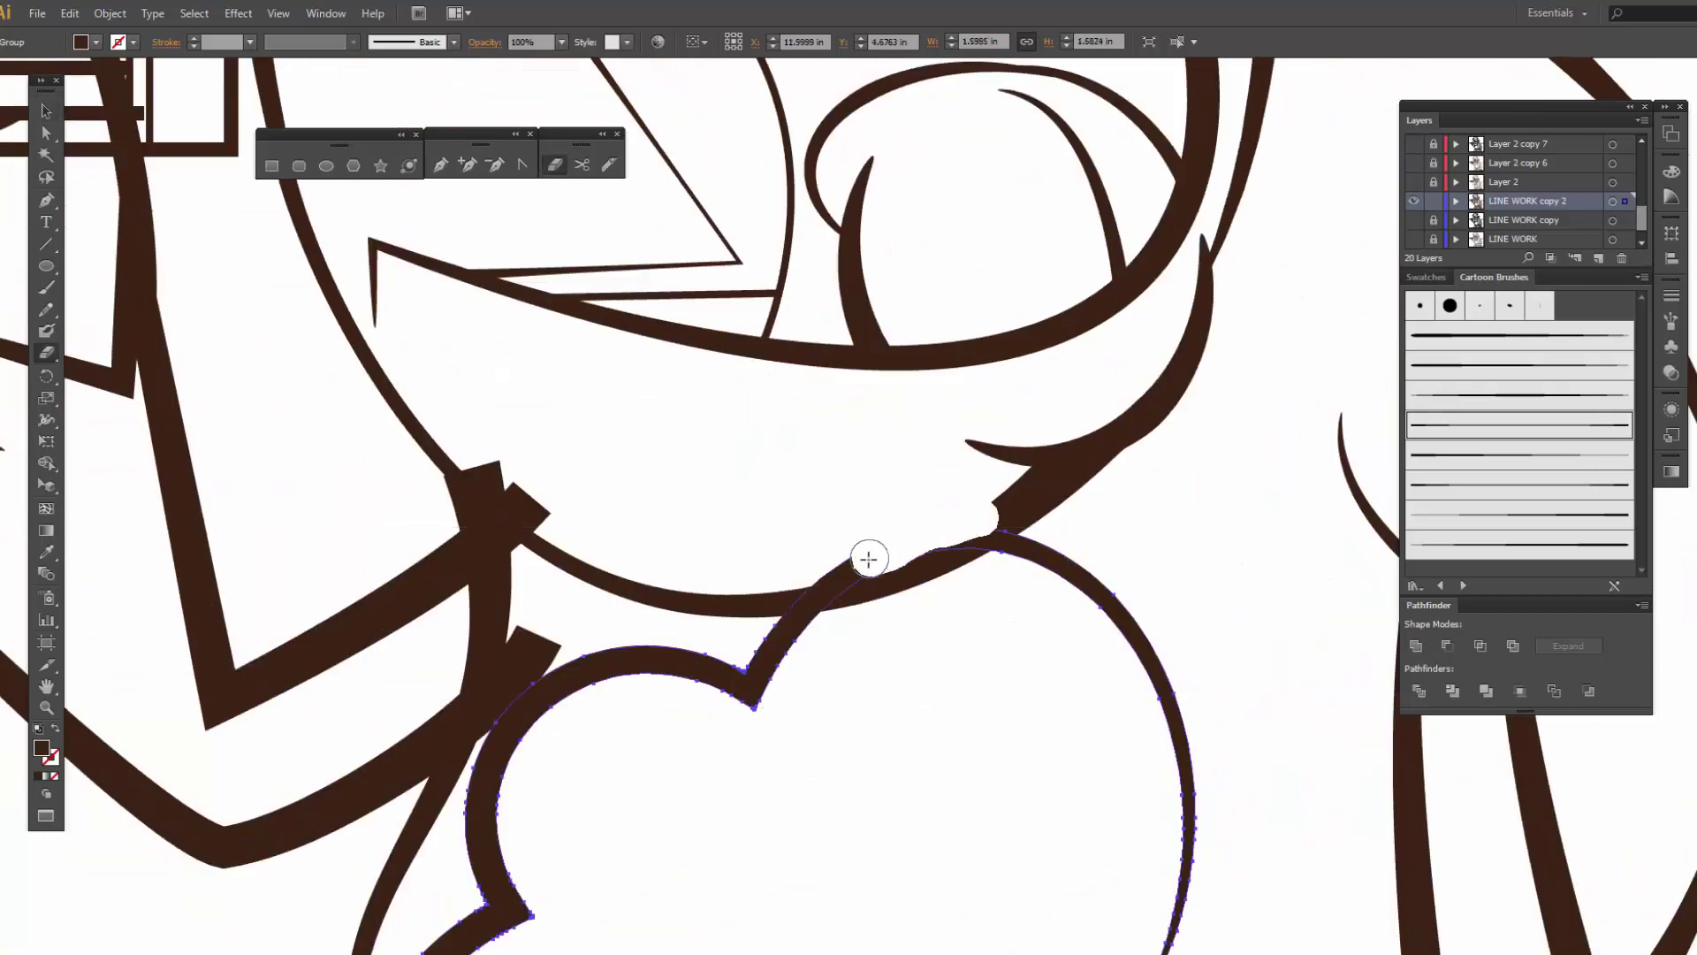
key("c")
left_click(867, 557, "ctrl")
left_click(675, 326, "ctrl")
key("Delete")
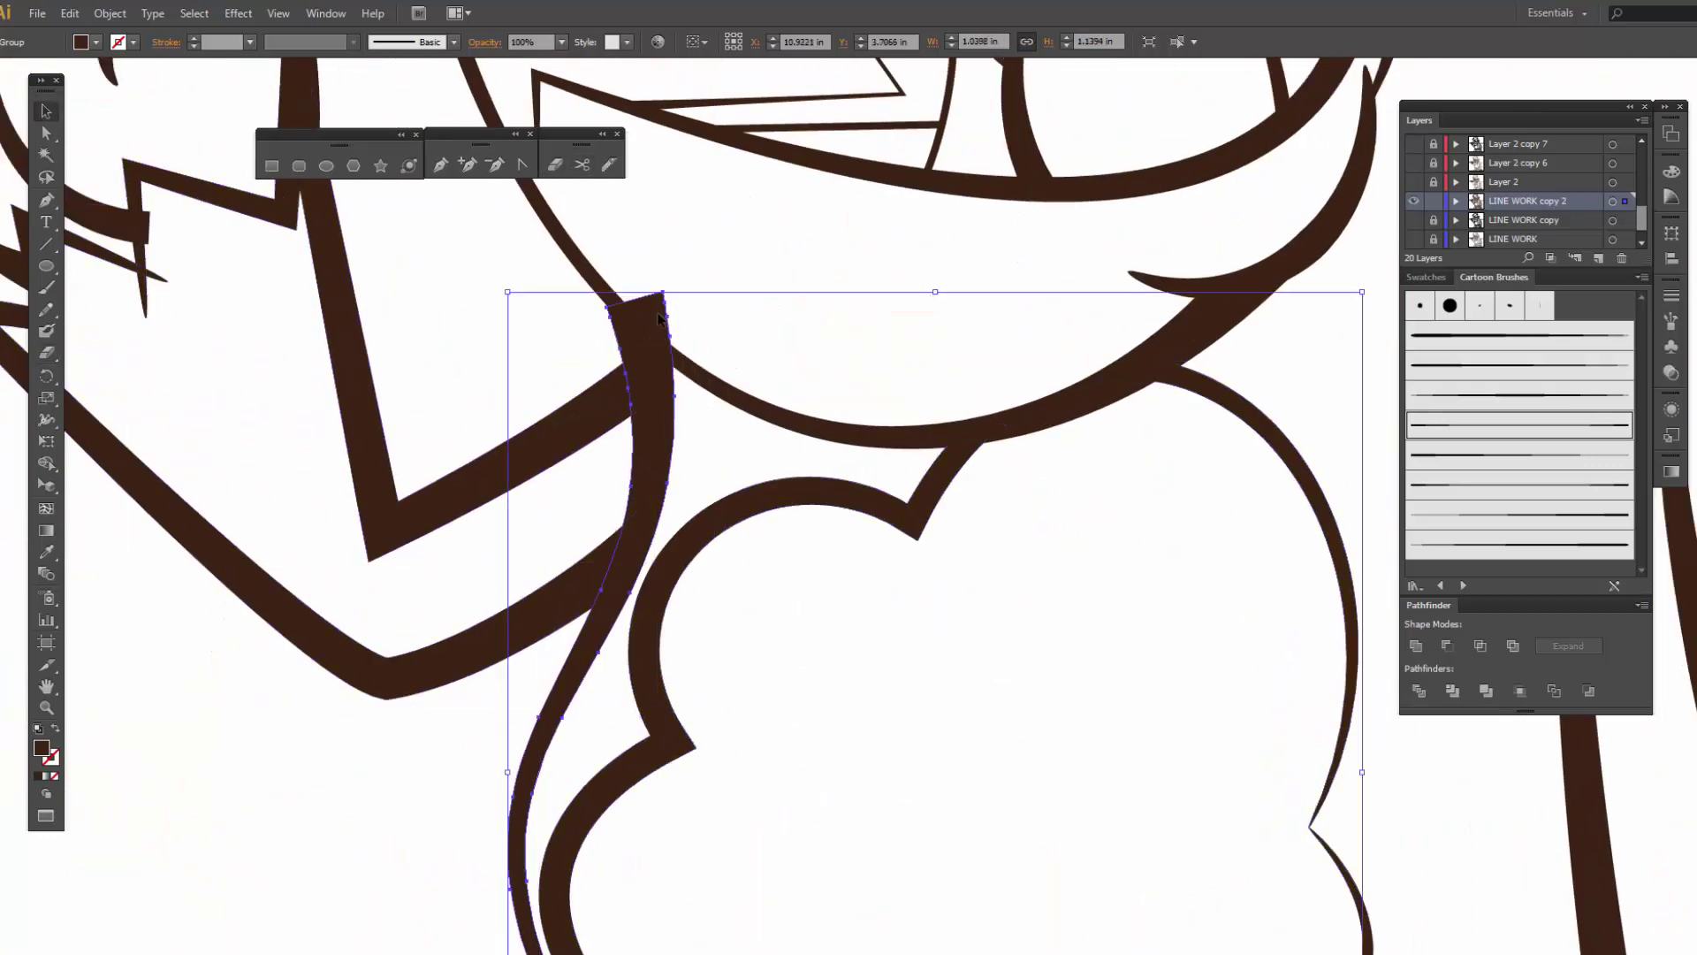
left_click(612, 316, "ctrl")
- Erase the overhanging end of the outer palm outline and the square end of the palm crease at the wrist fur lines
scroll(579, 345, "up", 8)
left_click(508, 568, "ctrl")
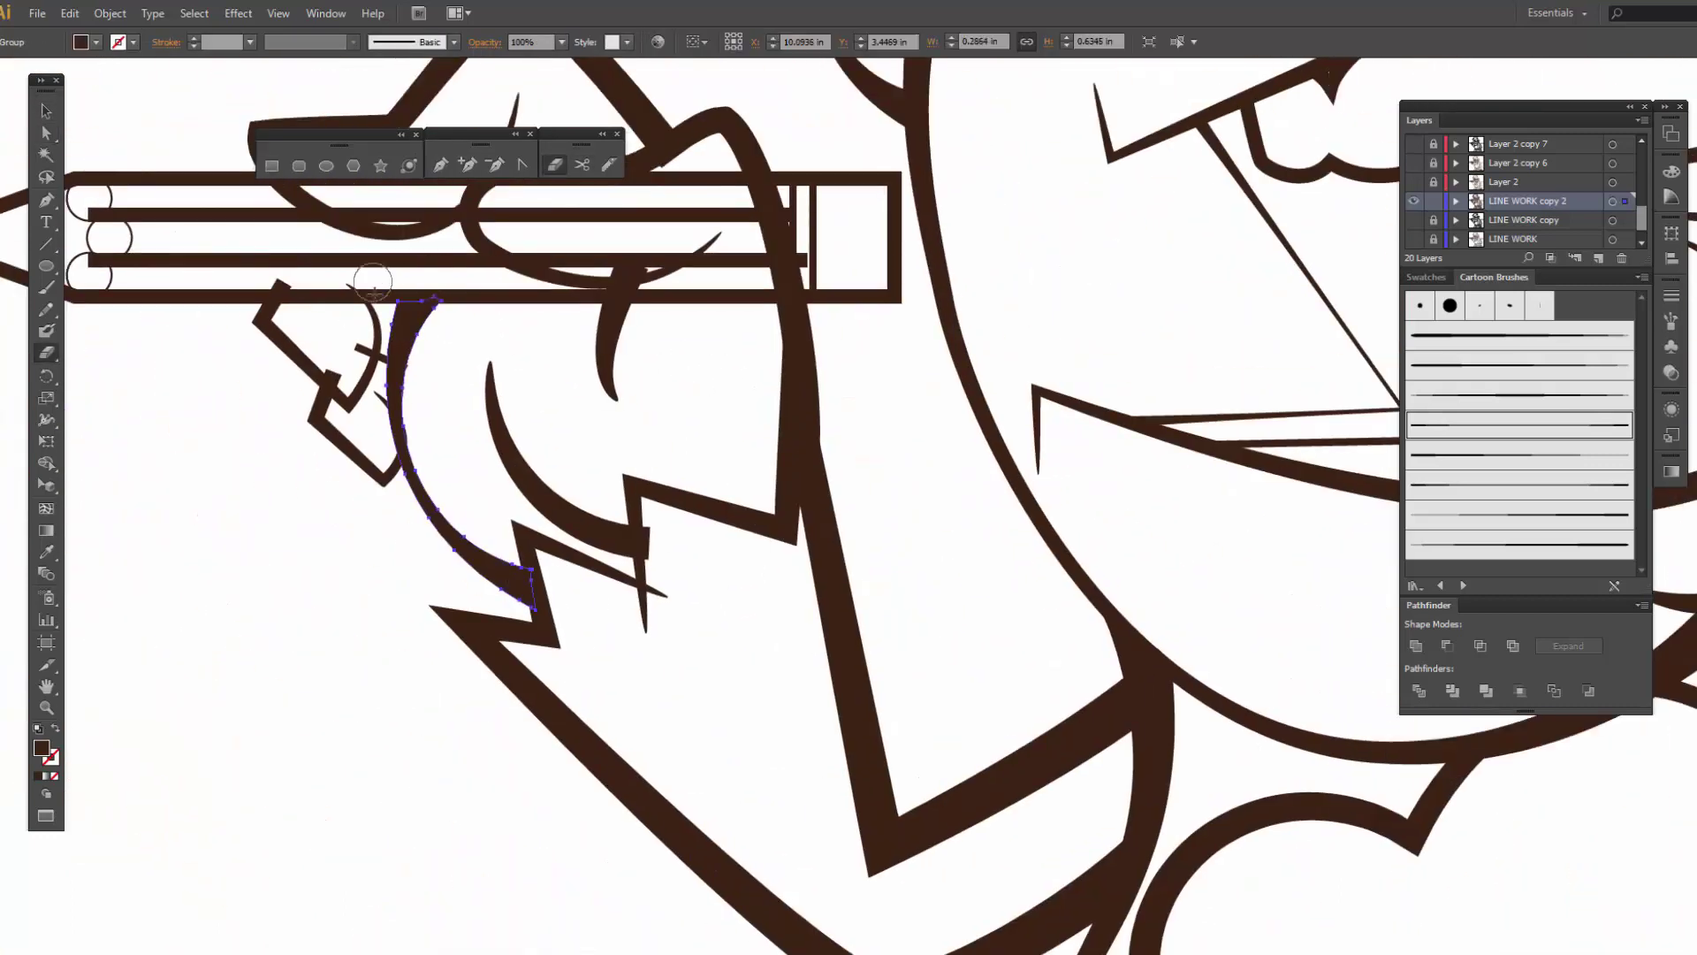
key("shift+e")
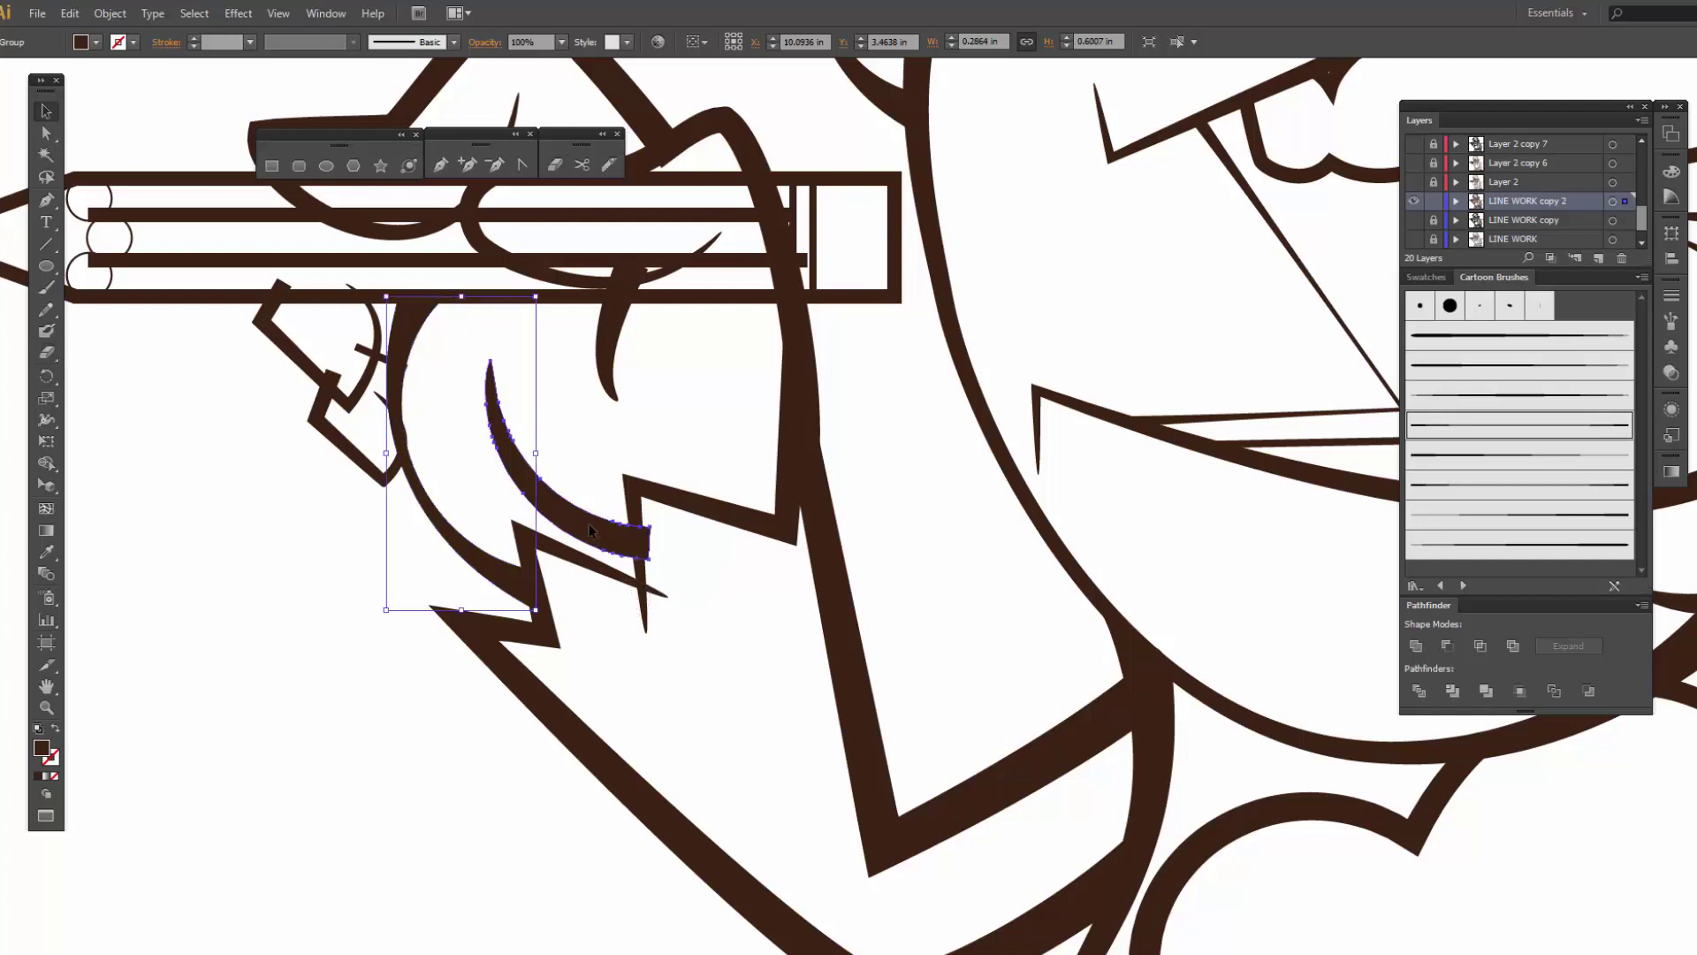
left_click(589, 523, "ctrl")
left_click_drag(651, 530, 682, 625)
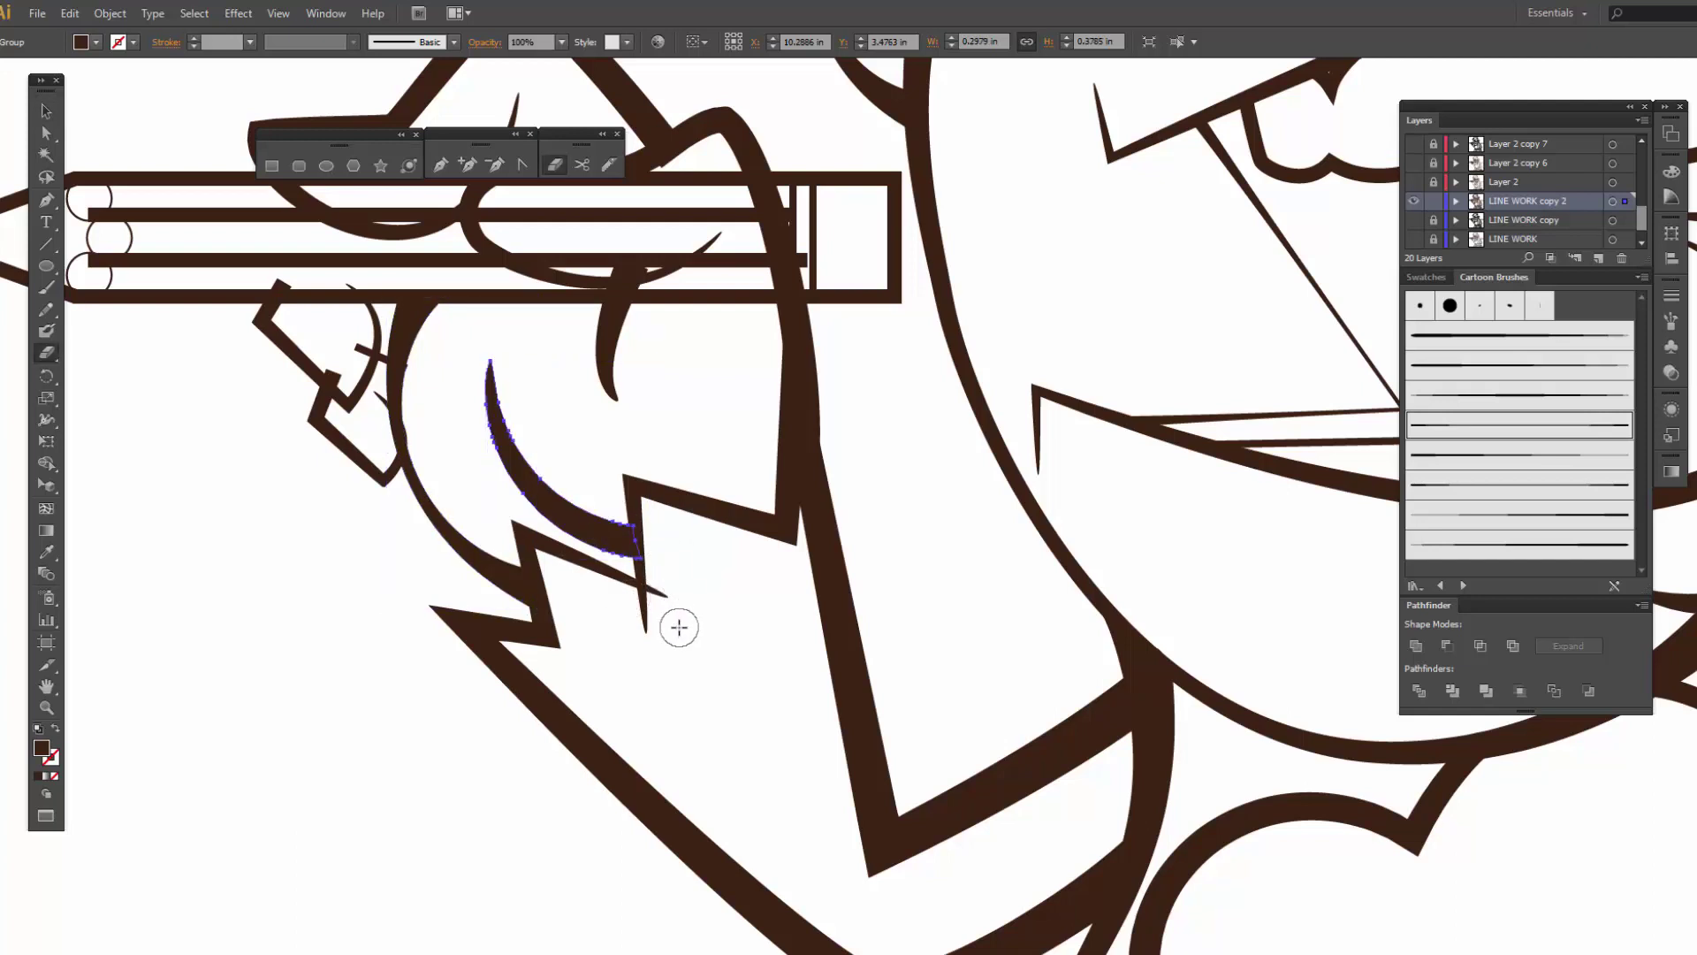
- Erase the tip of the zigzag wrist fur line that extends past the neighbouring fur spike
key("v")
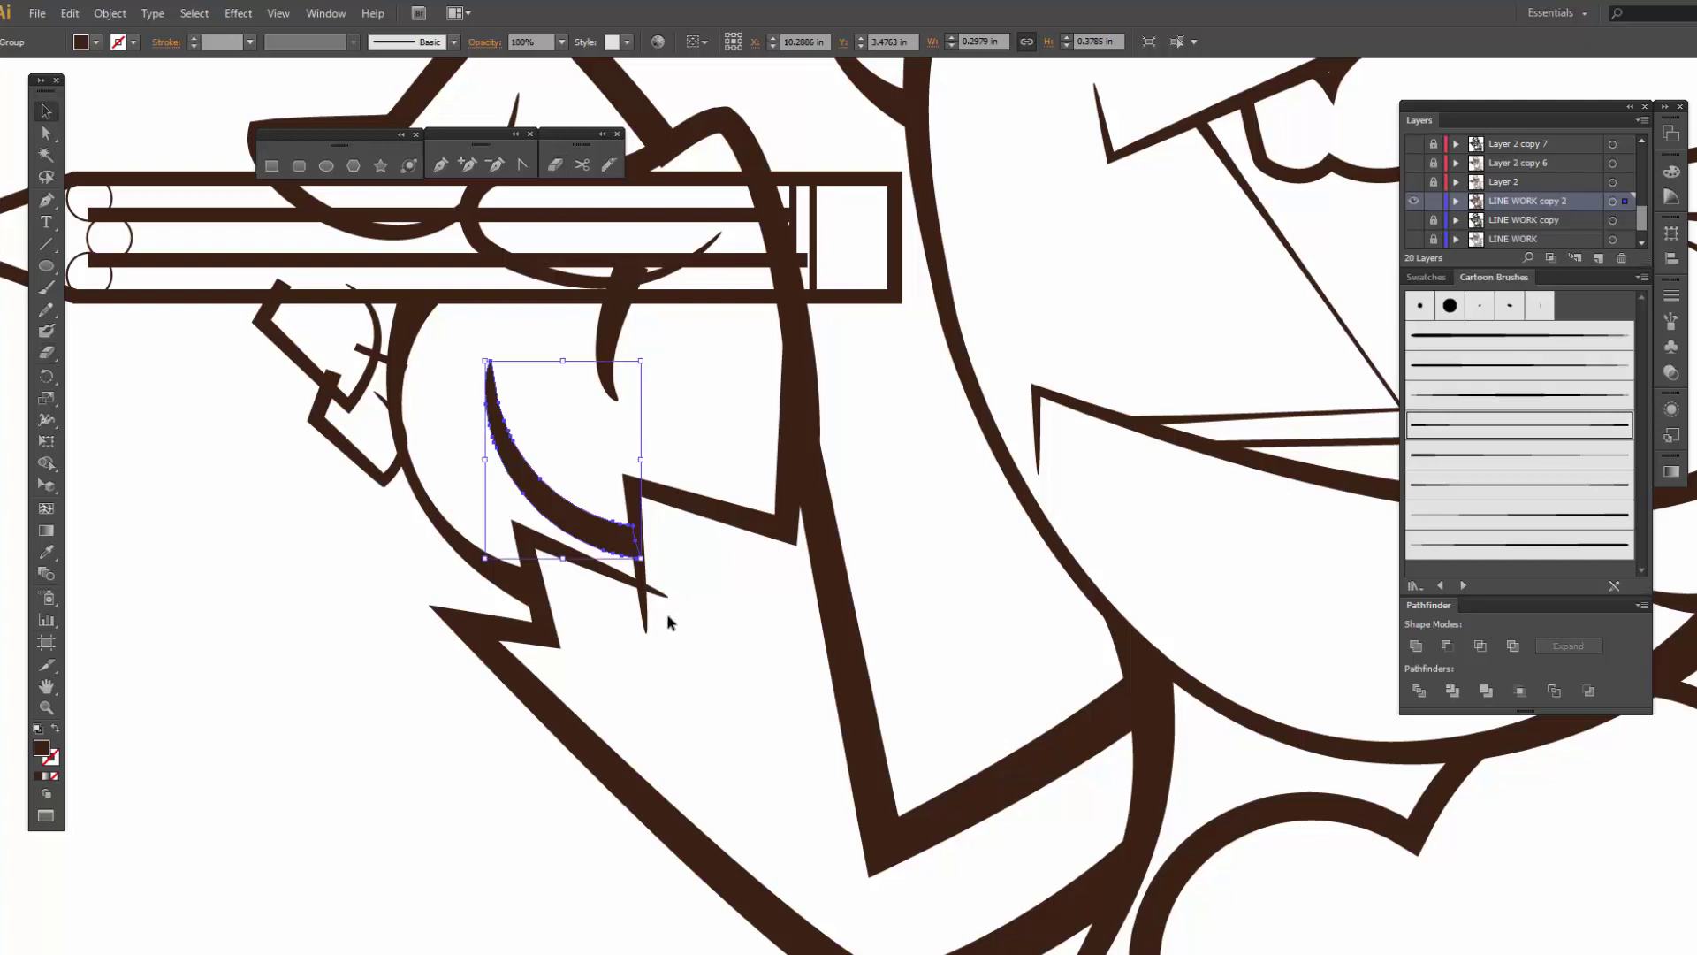
left_click(600, 576)
key("shift+e")
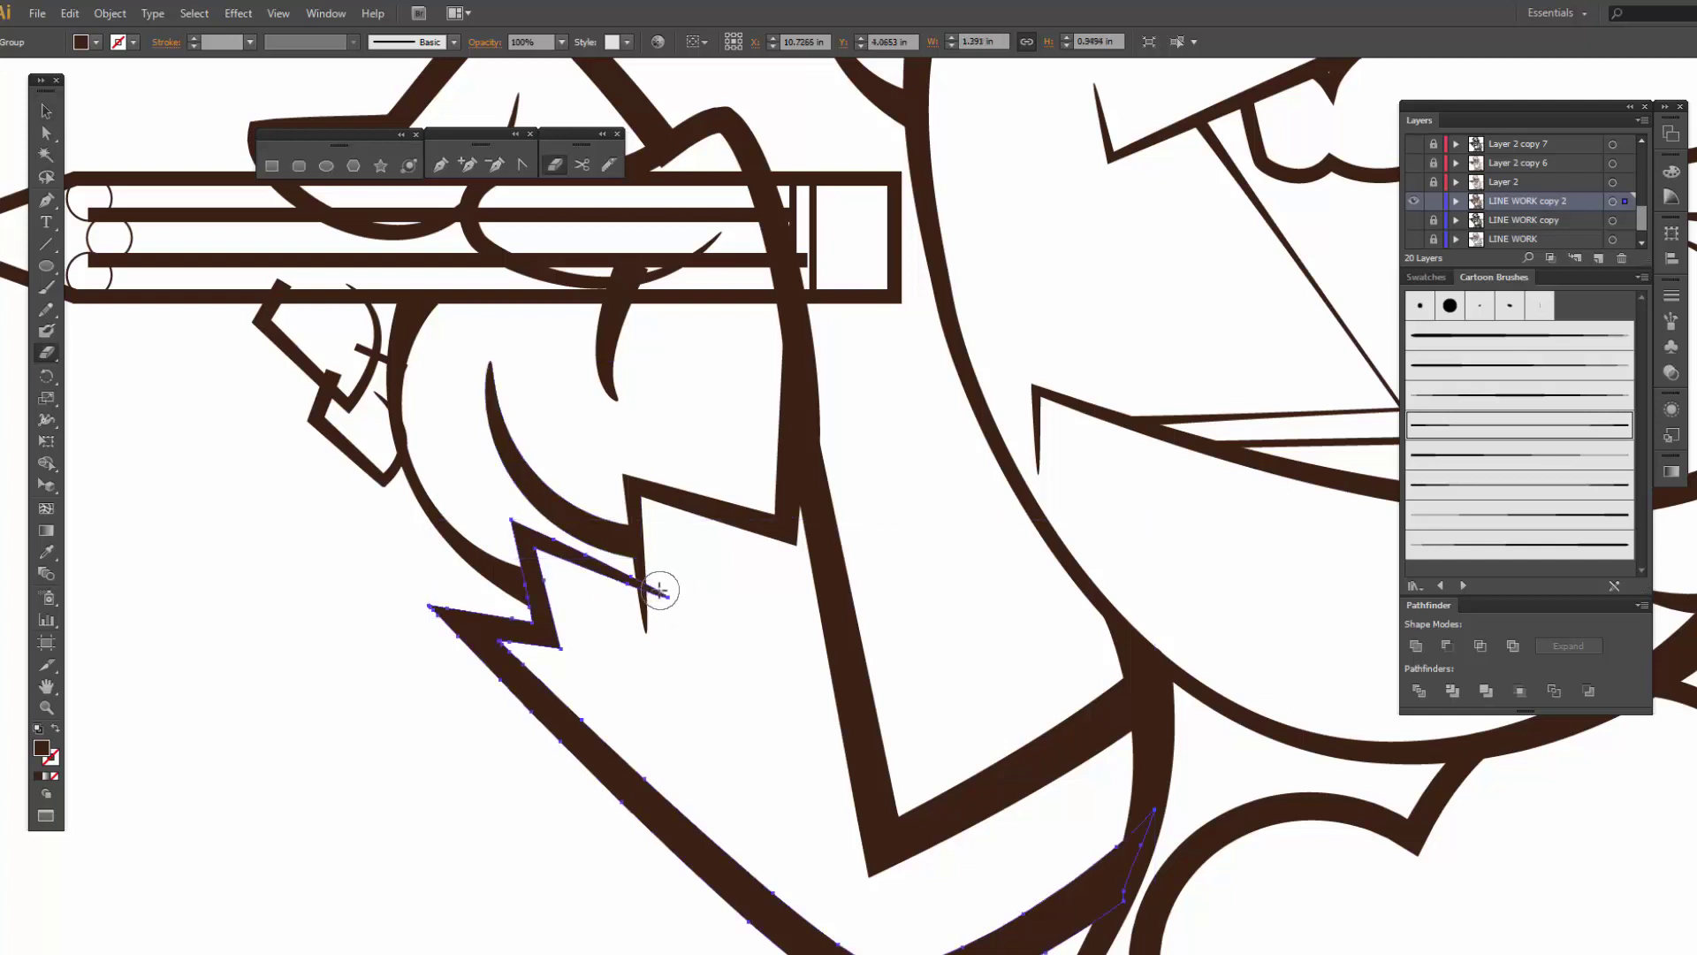
left_click_drag(658, 590, 690, 587)
- Erase the square lower end of the index finger outline where it meets the thumb line
left_click_drag(669, 501, 975, 702)
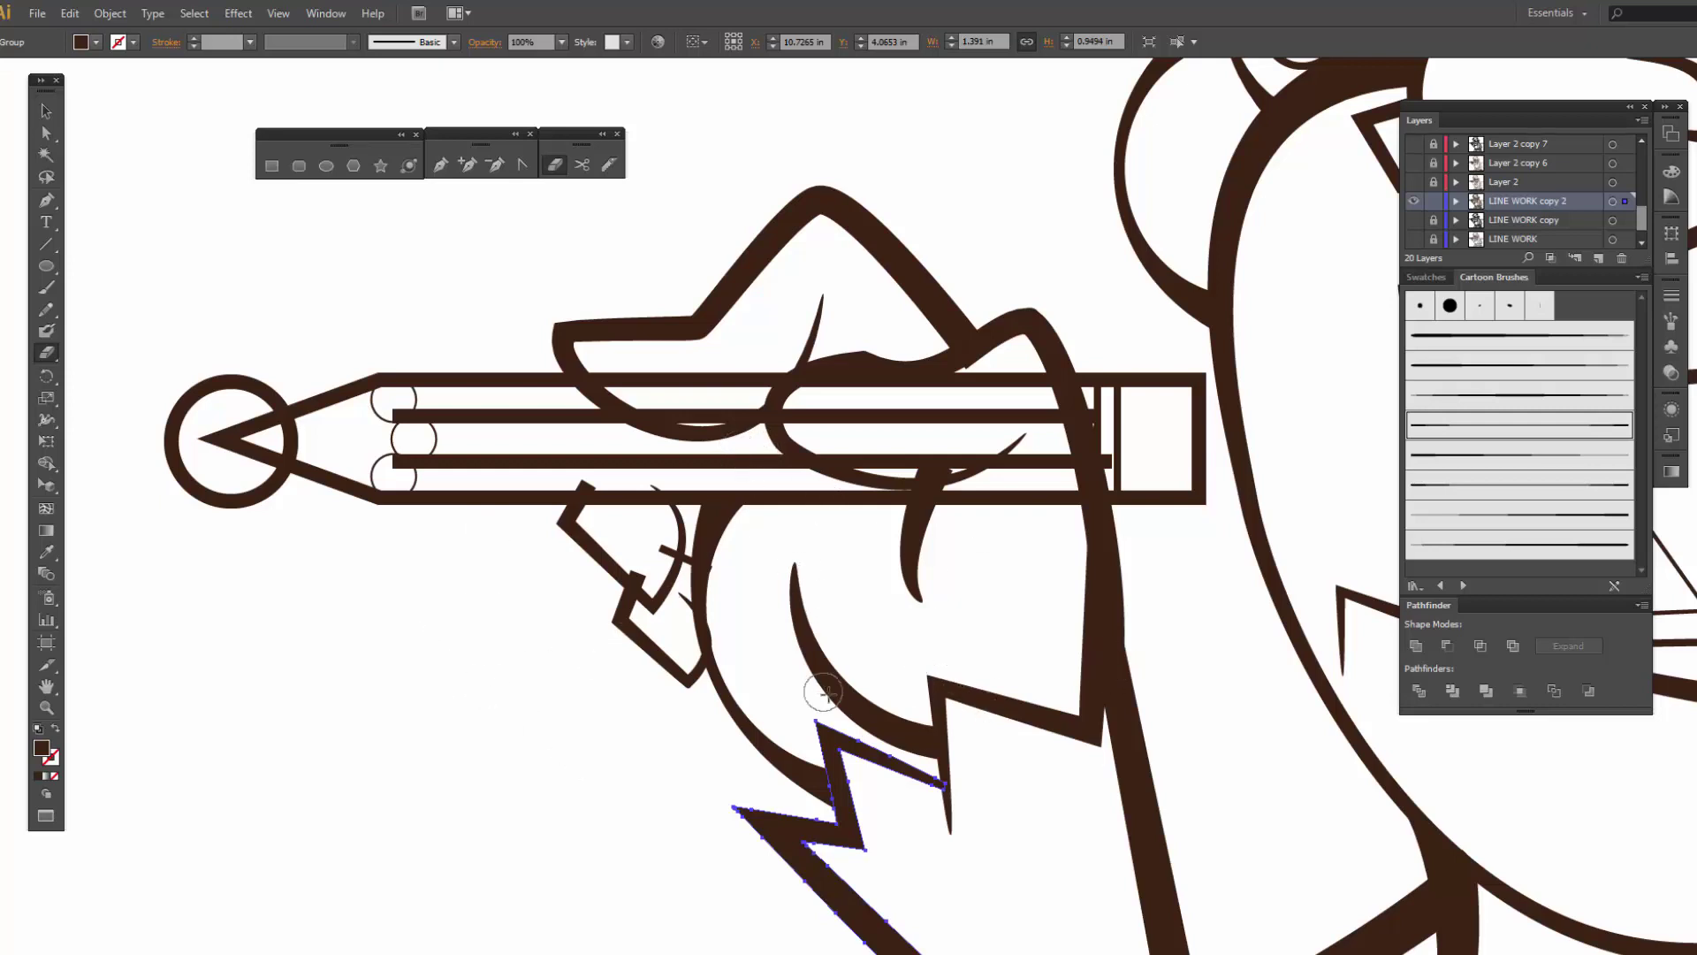
key("v")
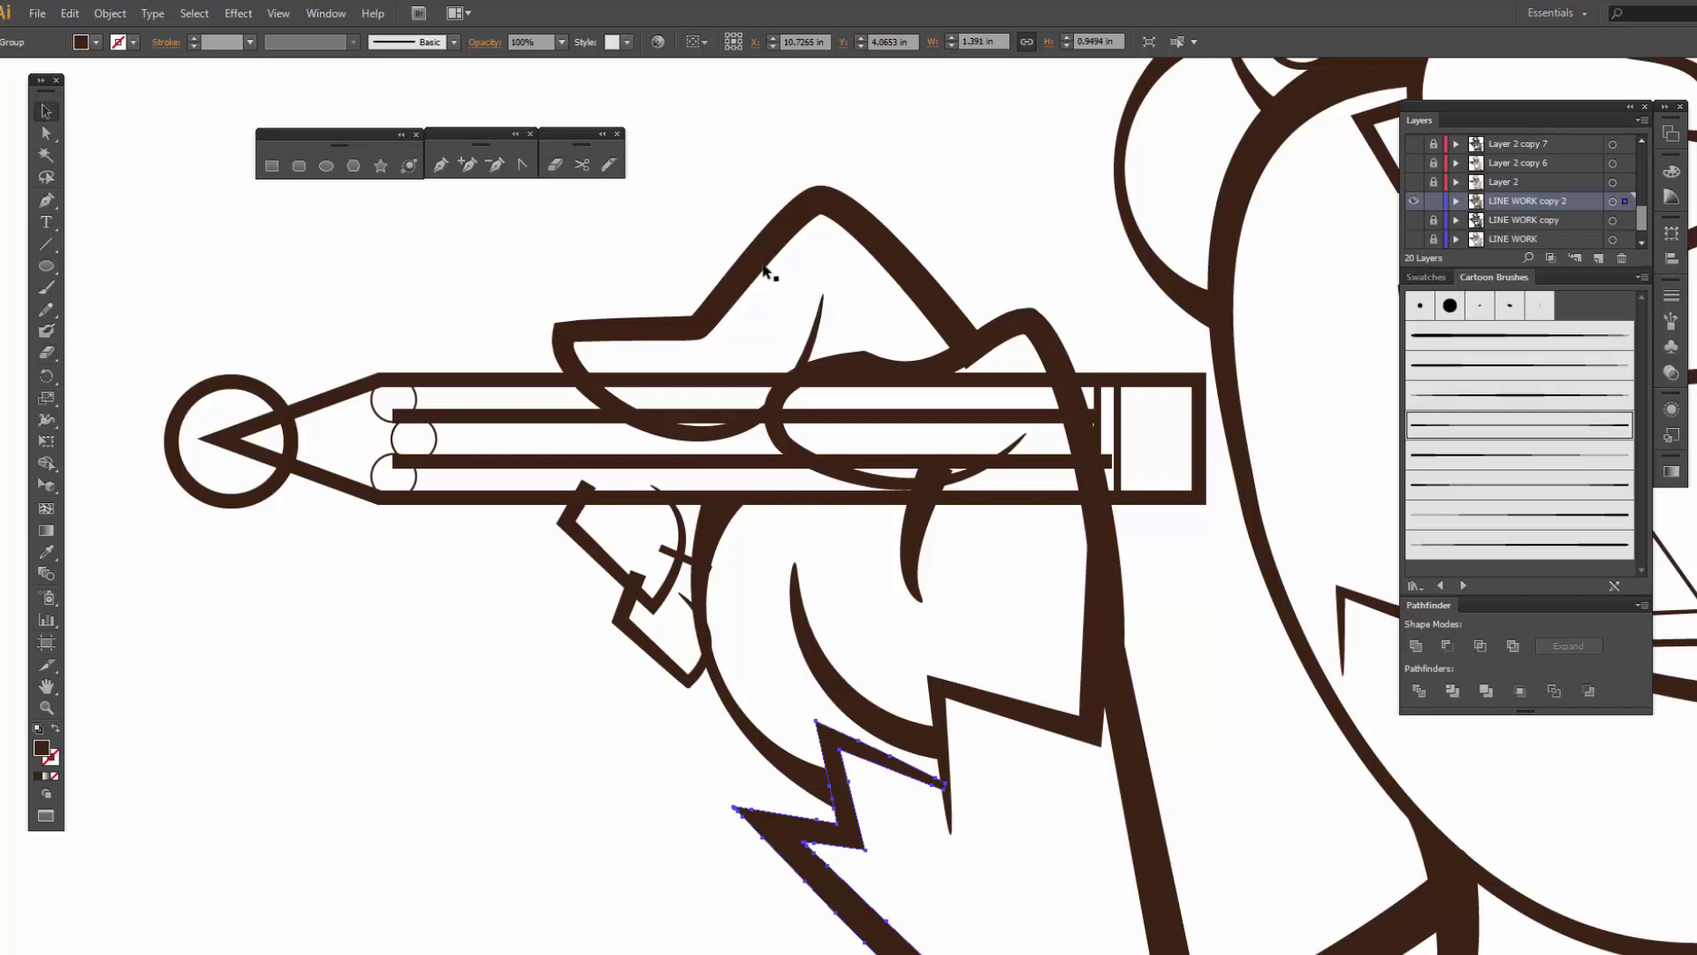
left_click(758, 256)
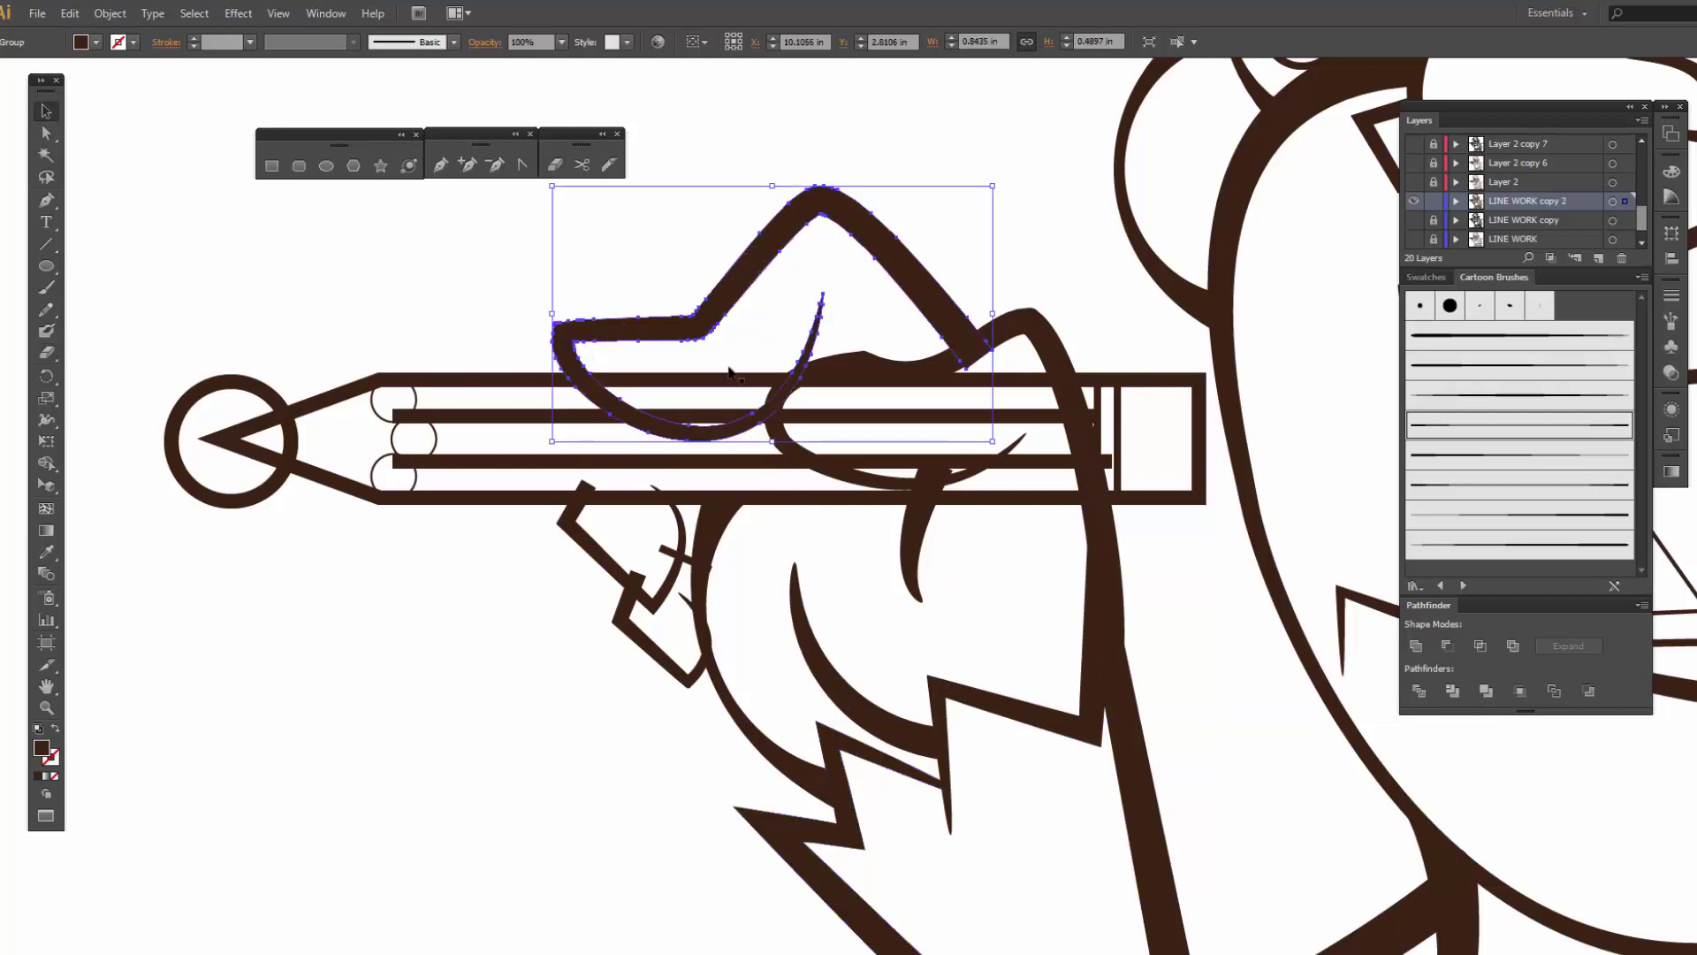
key("shift+e")
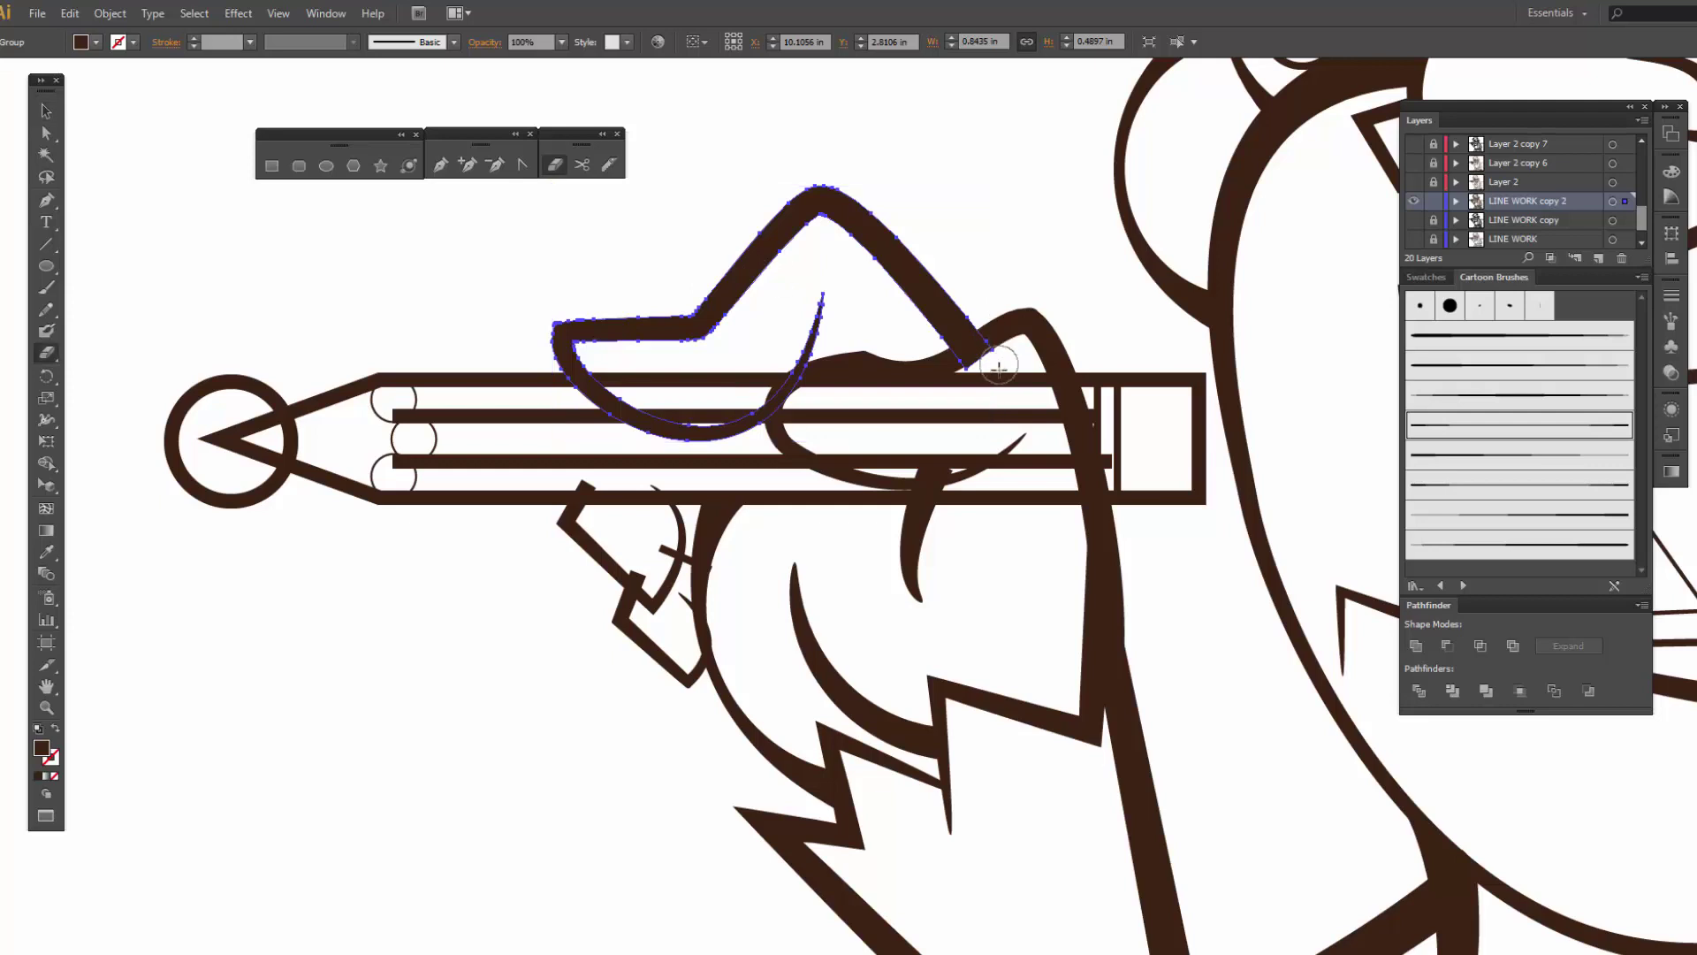
left_click_drag(990, 349, 974, 368)
- Select the pencil outline with its two inner lines and erase the parts covered by the index finger
key("v")
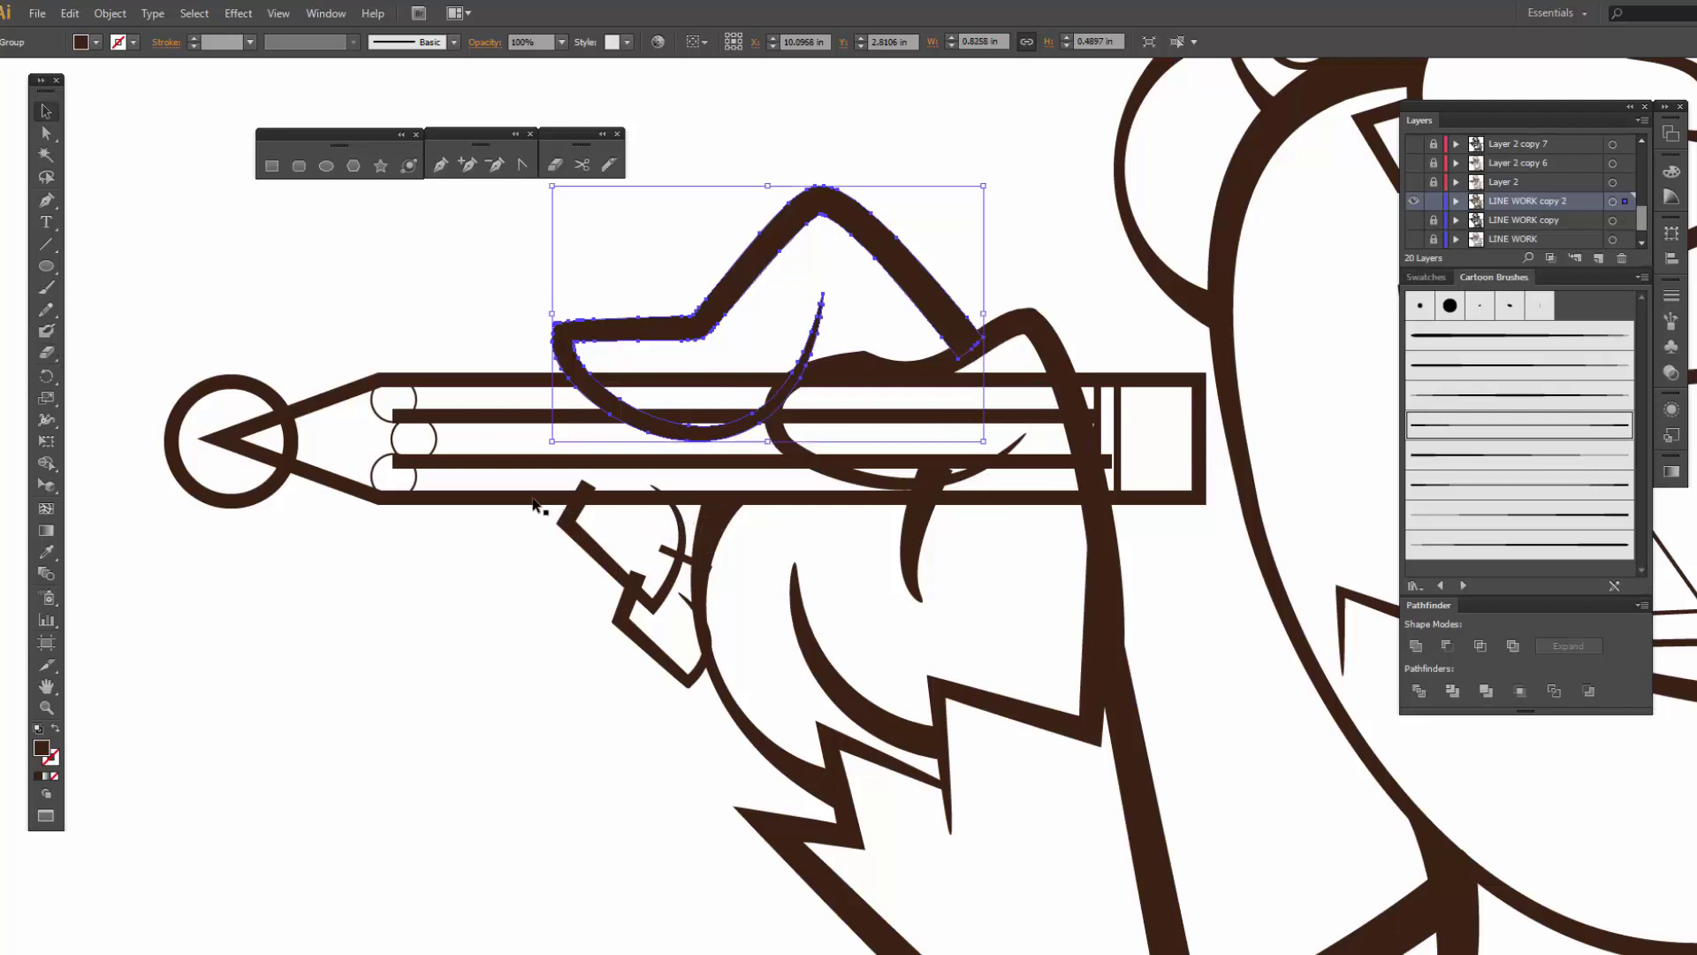
left_click(542, 494)
left_click(545, 462, "shift")
left_click(550, 416, "shift")
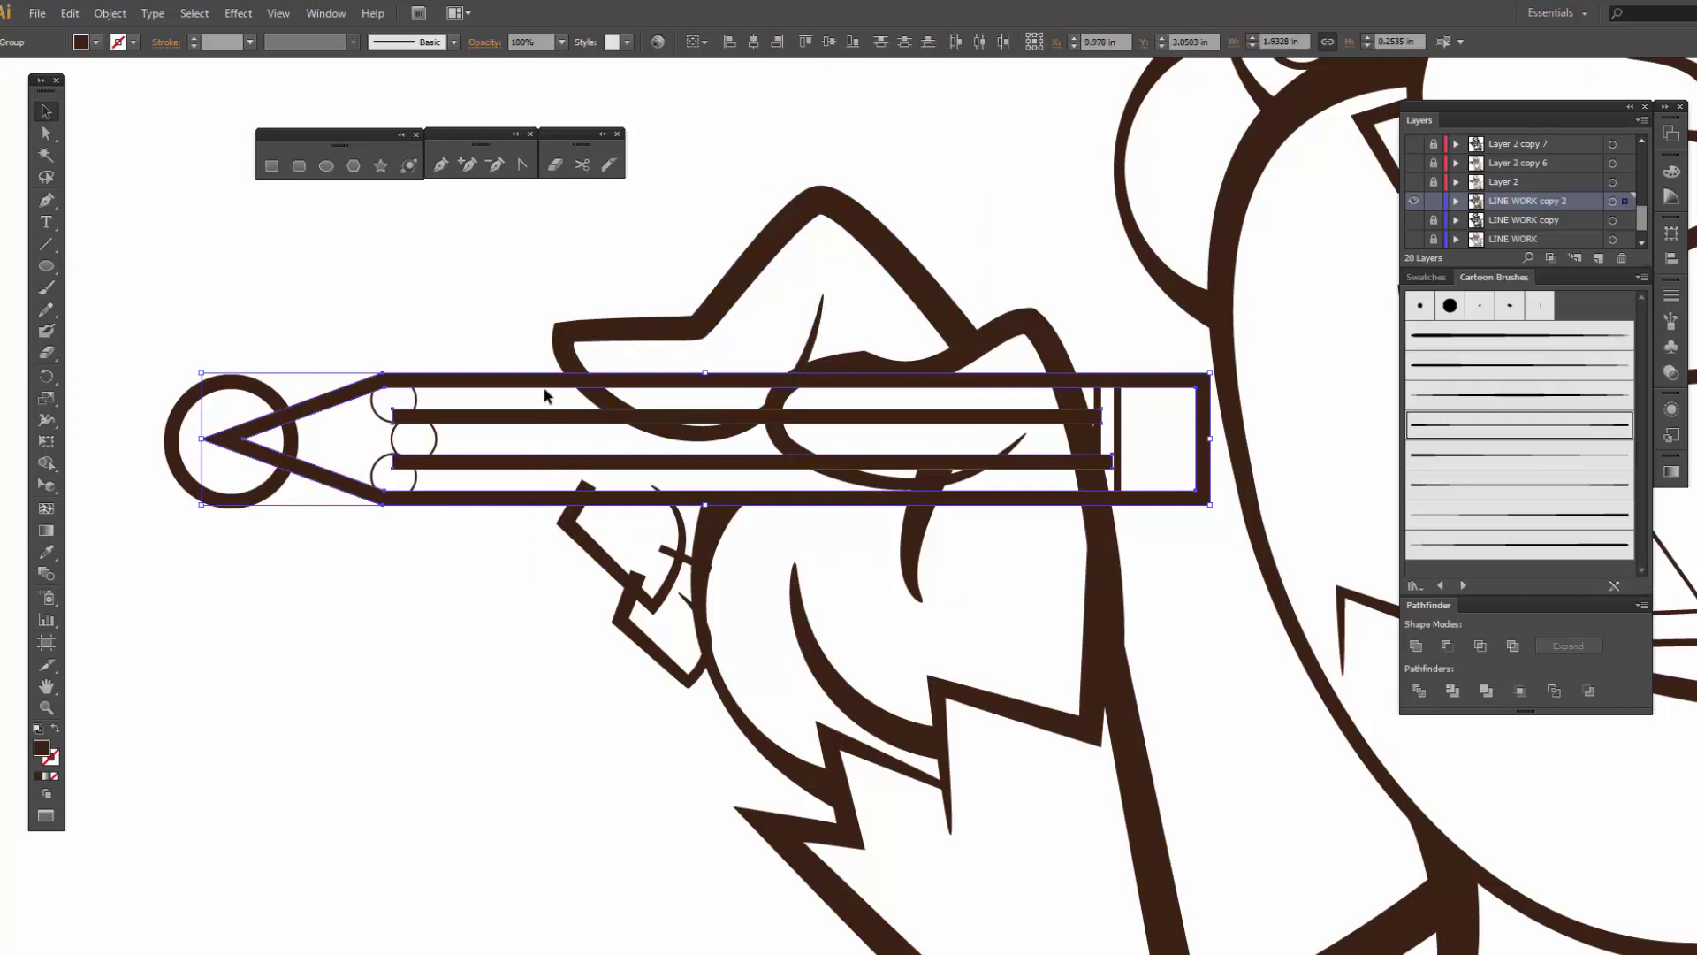
key("shift+e")
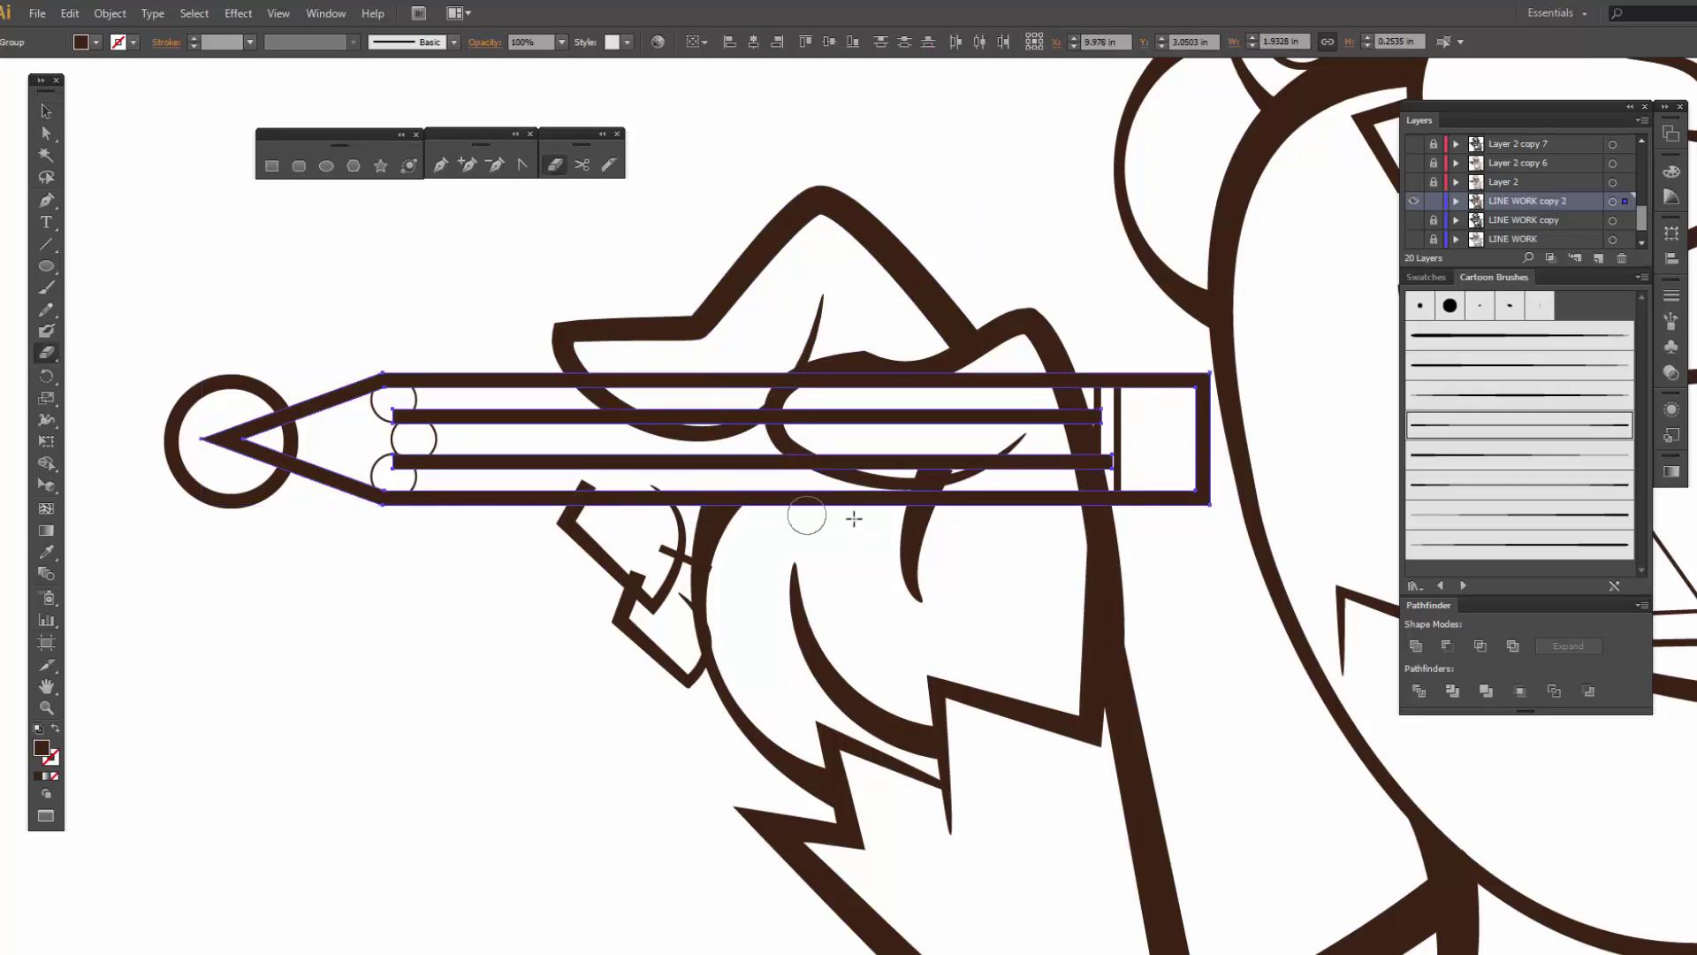
mouse_move(602, 369)
left_mouse_down()
mouse_move(701, 408)
mouse_move(767, 378)
mouse_move(644, 372)
left_mouse_up()
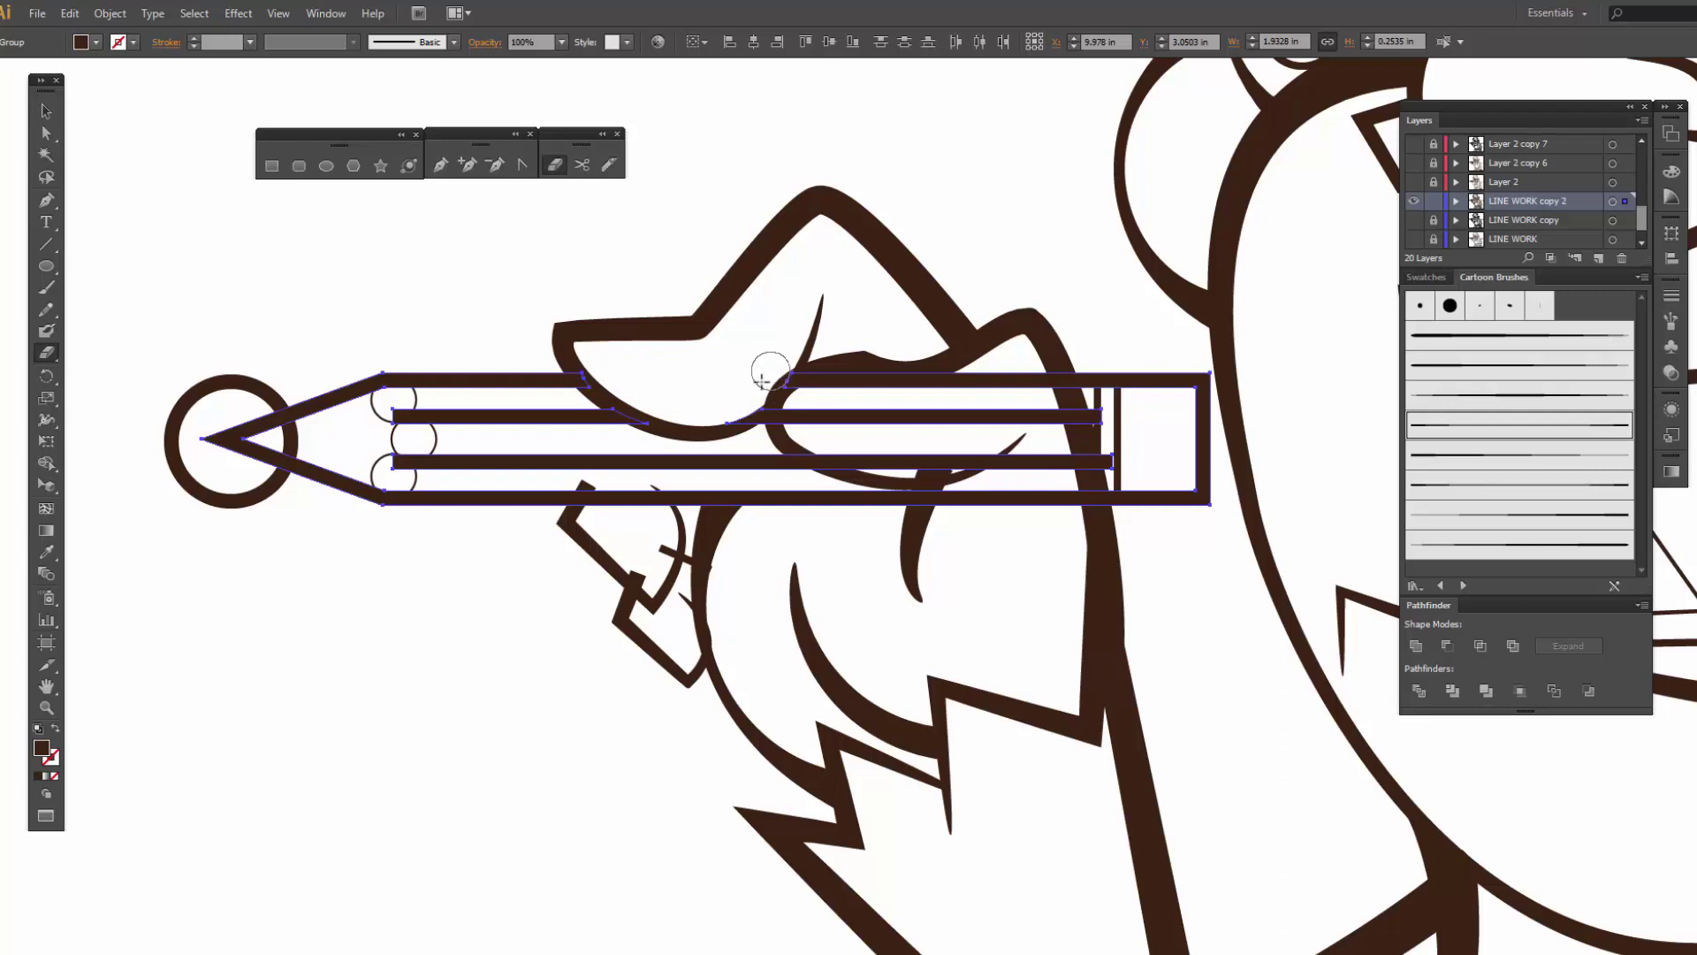
- Erase the remaining pencil lines crossing the thumb and the back of the hand, up to the eraser end
mouse_move(743, 403)
left_mouse_down()
mouse_move(863, 385)
mouse_move(959, 398)
left_mouse_up()
mouse_move(1036, 363)
left_mouse_down()
mouse_move(1007, 432)
mouse_move(949, 460)
mouse_move(823, 448)
mouse_move(798, 408)
mouse_move(824, 387)
mouse_move(997, 377)
mouse_move(962, 414)
mouse_move(997, 408)
mouse_move(816, 417)
left_mouse_up()
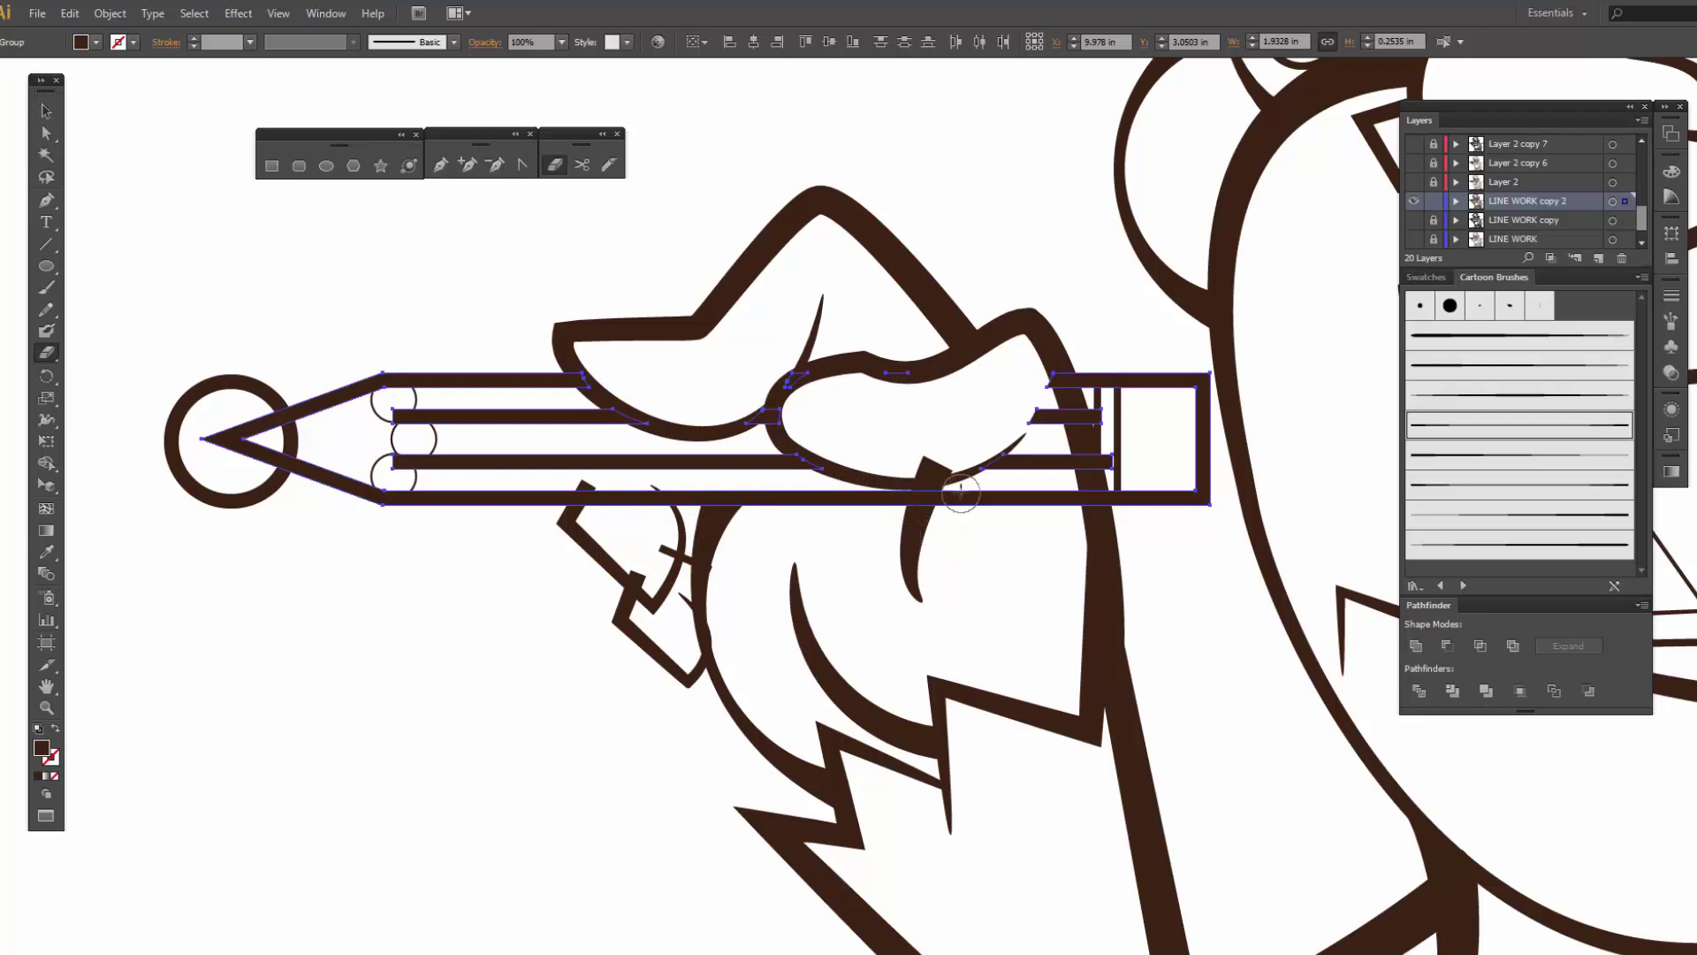
mouse_move(1042, 376)
left_mouse_down()
mouse_move(1083, 468)
mouse_move(1043, 499)
mouse_move(948, 499)
mouse_move(1026, 416)
mouse_move(1016, 477)
mouse_move(942, 504)
left_mouse_up()
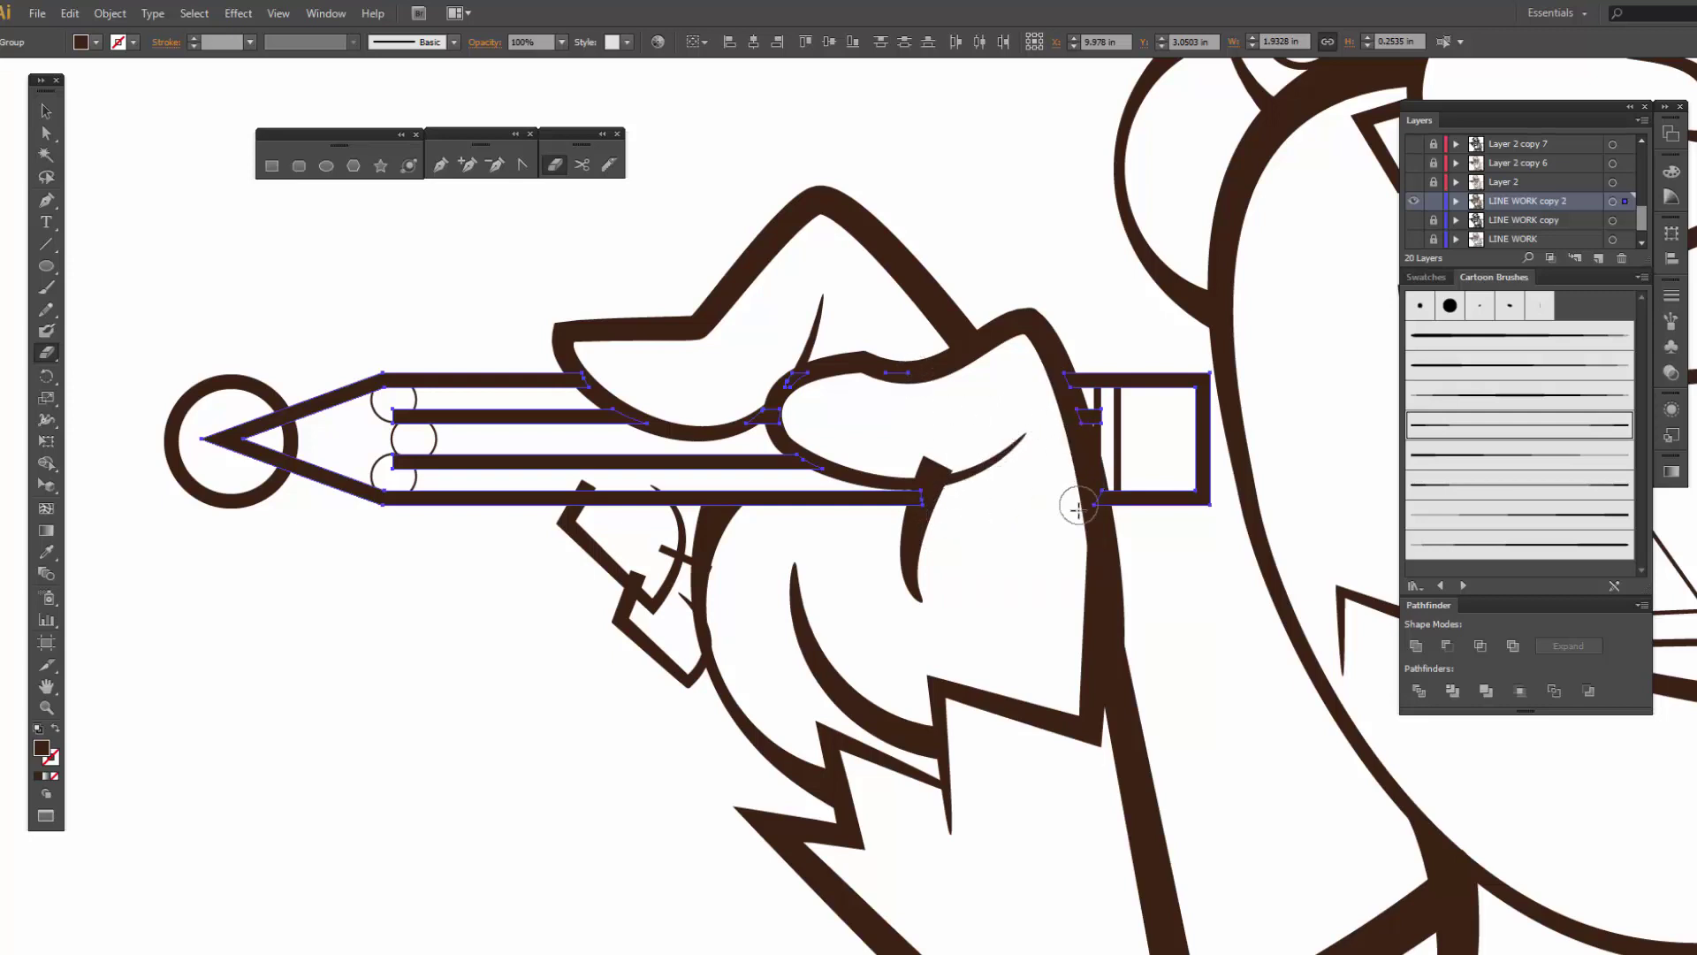
left_click_drag(776, 389, 747, 423)
- Erase the upper fingertip's ends overlapping the pencil and the lower fingertip's square end overlapping the finger above it
key("v")
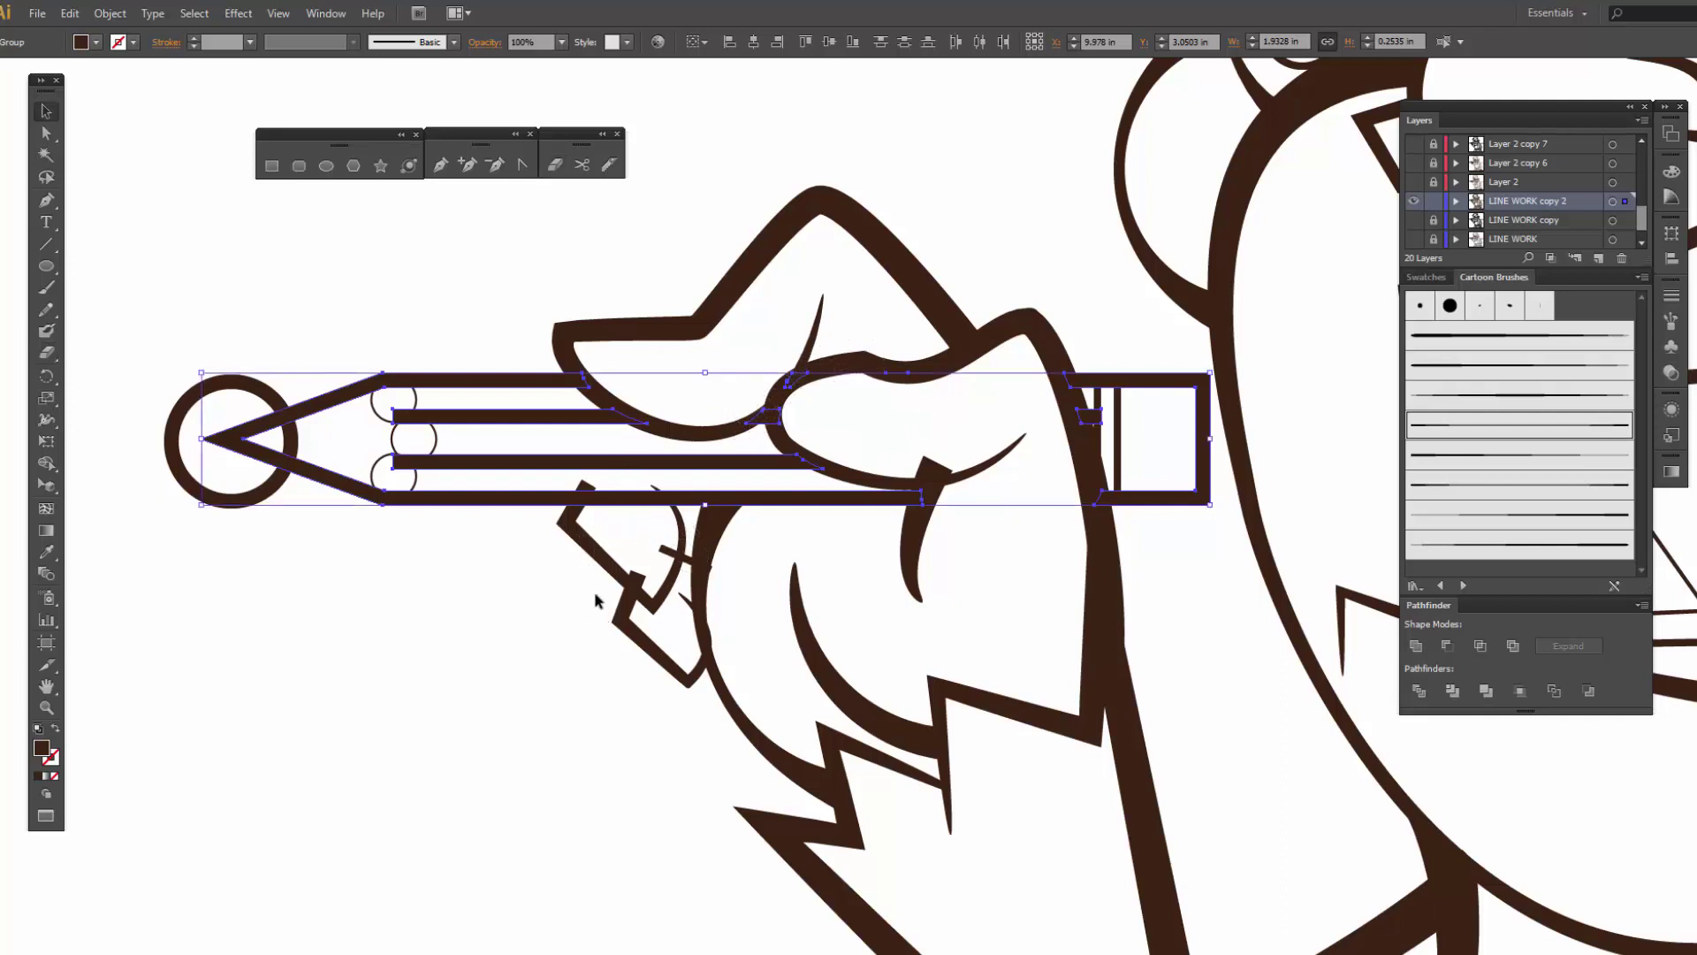
left_click(601, 579)
left_click(606, 566)
key("shift+e")
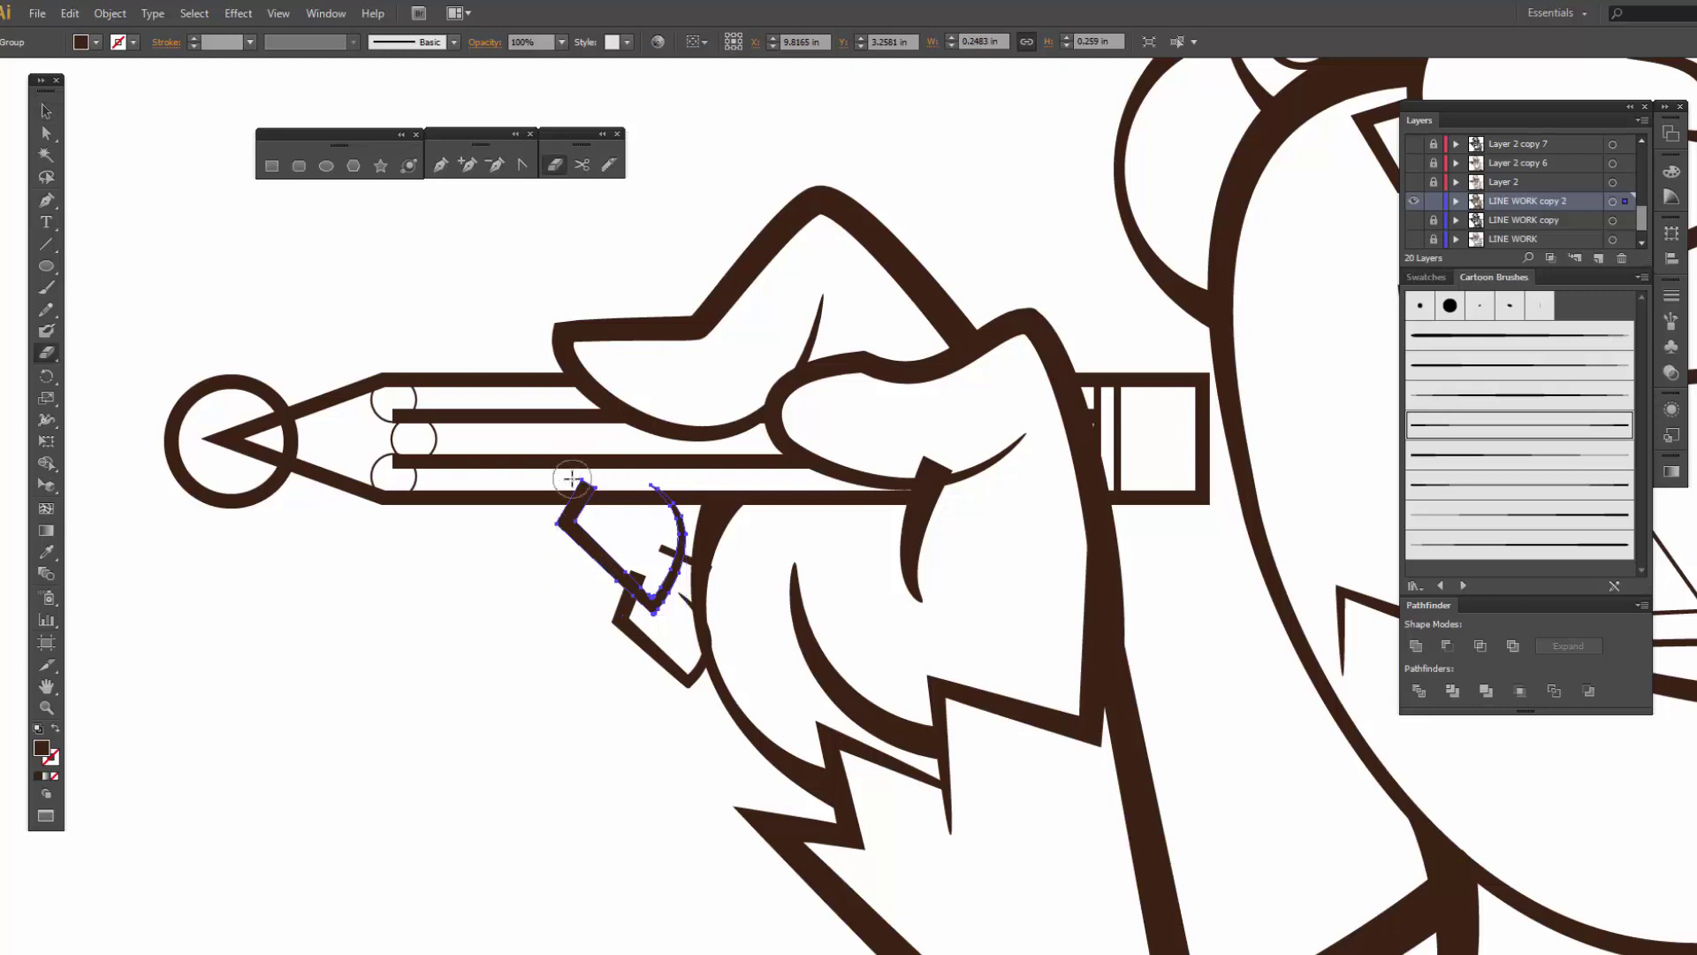
mouse_move(572, 478)
left_mouse_down()
mouse_move(621, 463)
mouse_move(652, 484)
left_mouse_up()
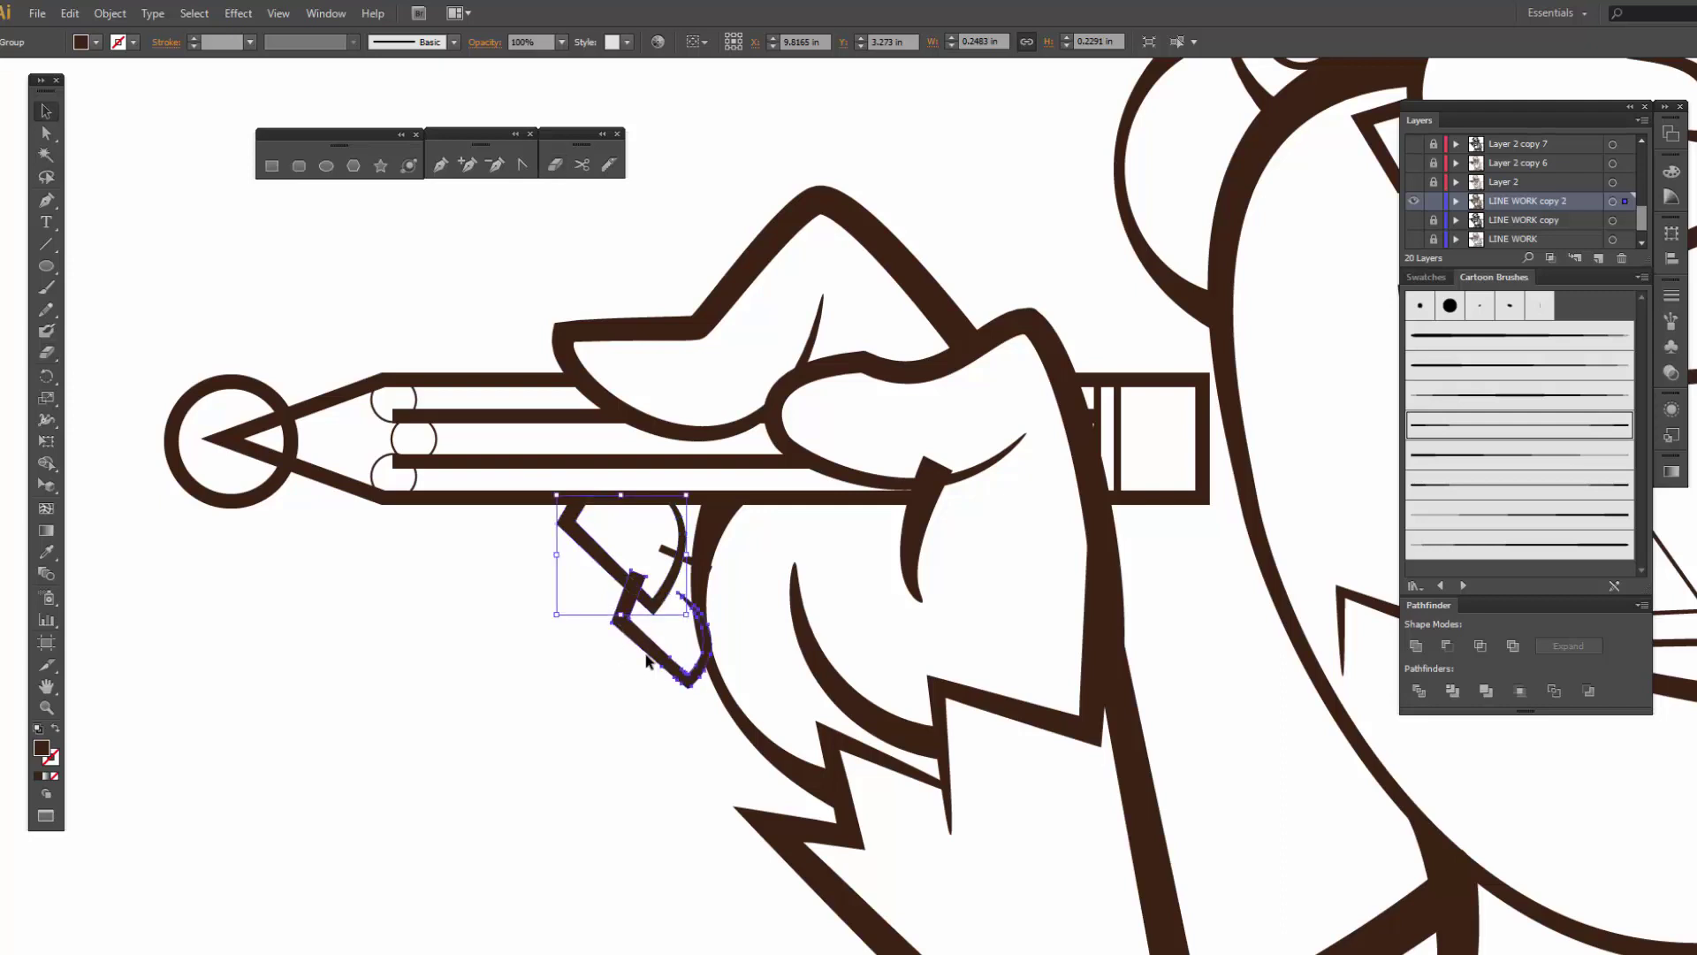
left_click(633, 612, "ctrl")
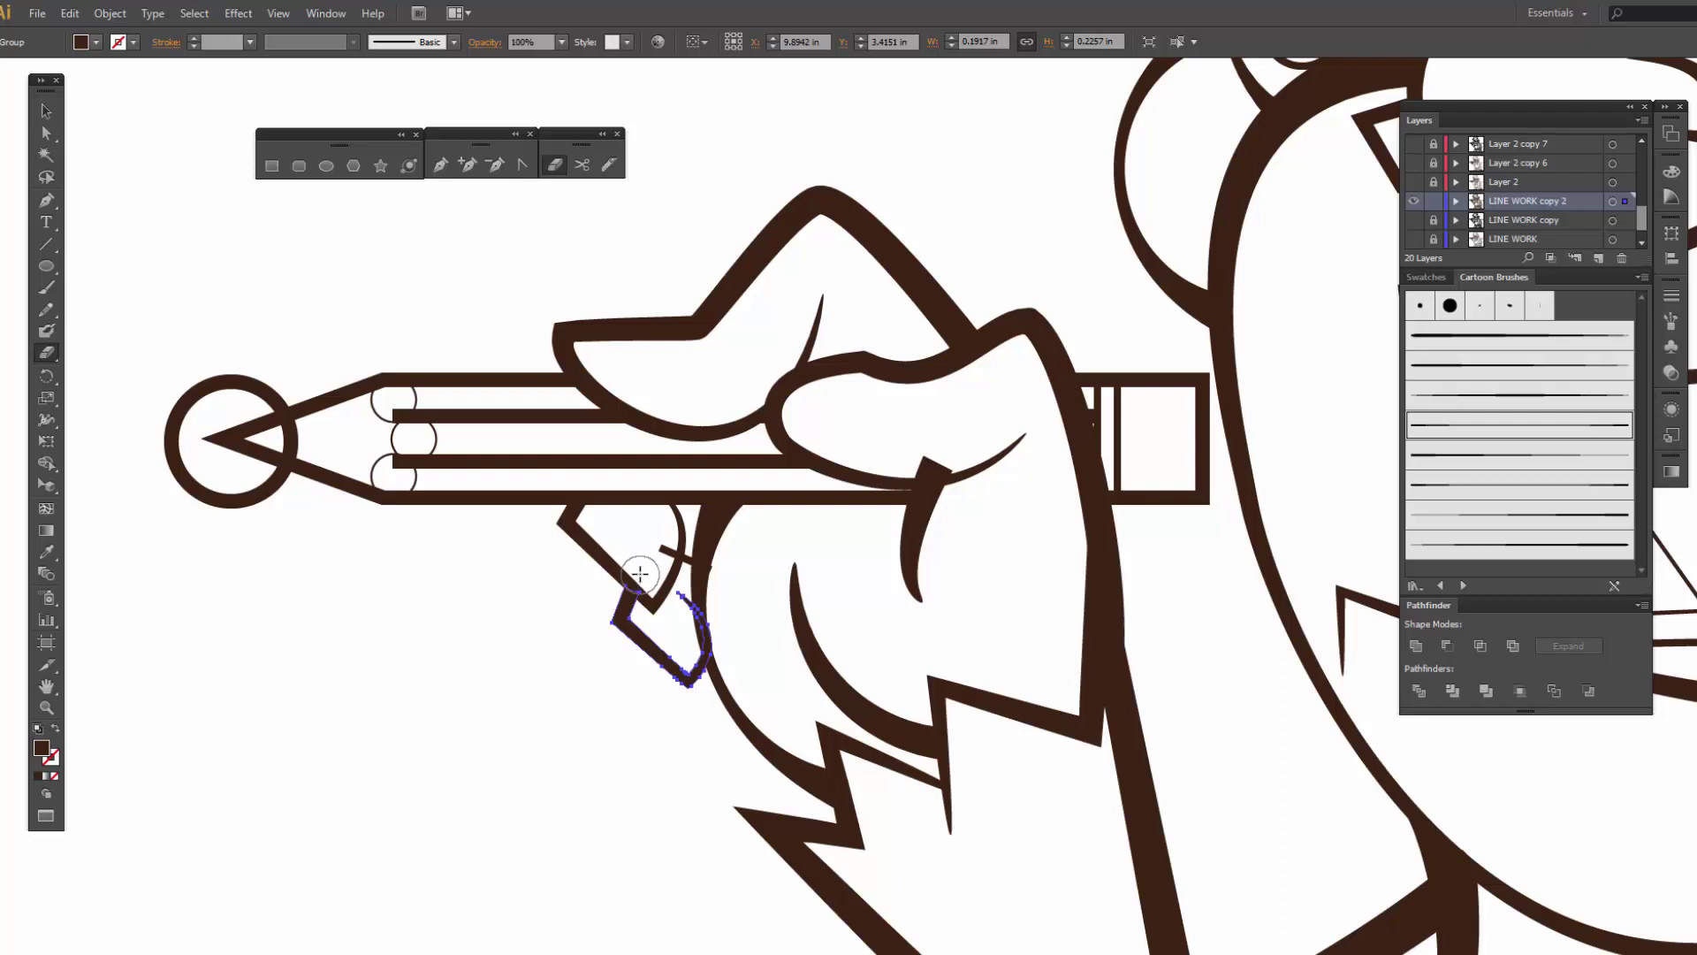
- Erase the end of the short line between the two lower fingers where it crosses into the upper fingertip
key("v")
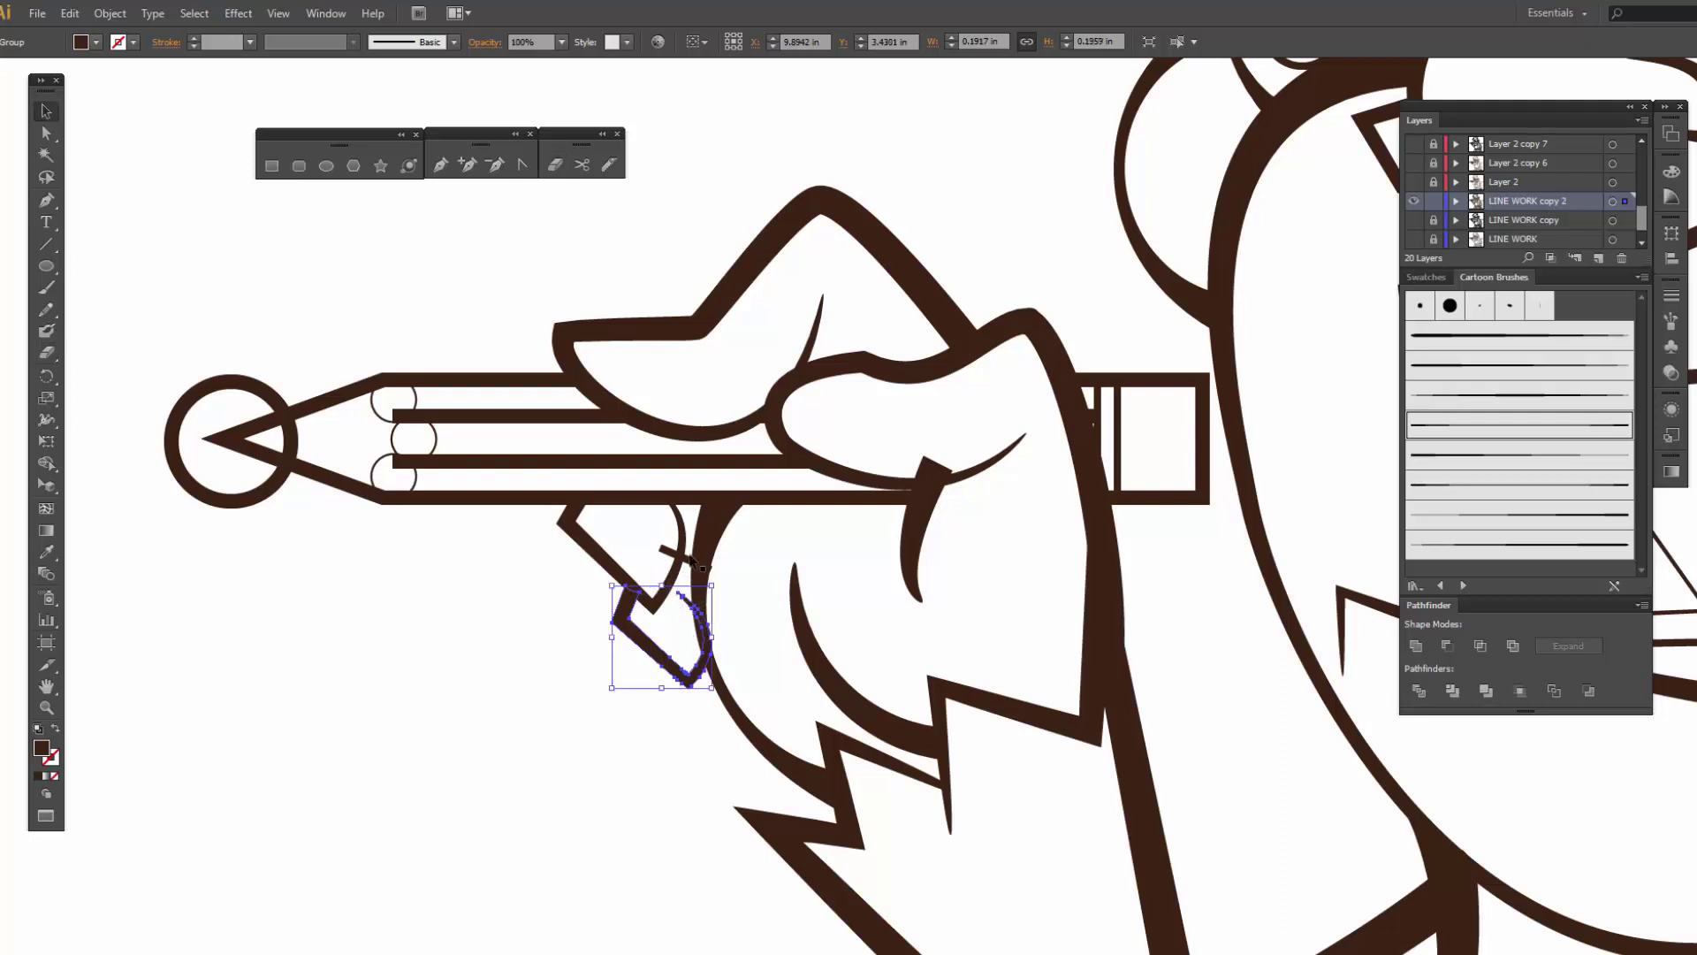
left_click(659, 553)
key("shift+e")
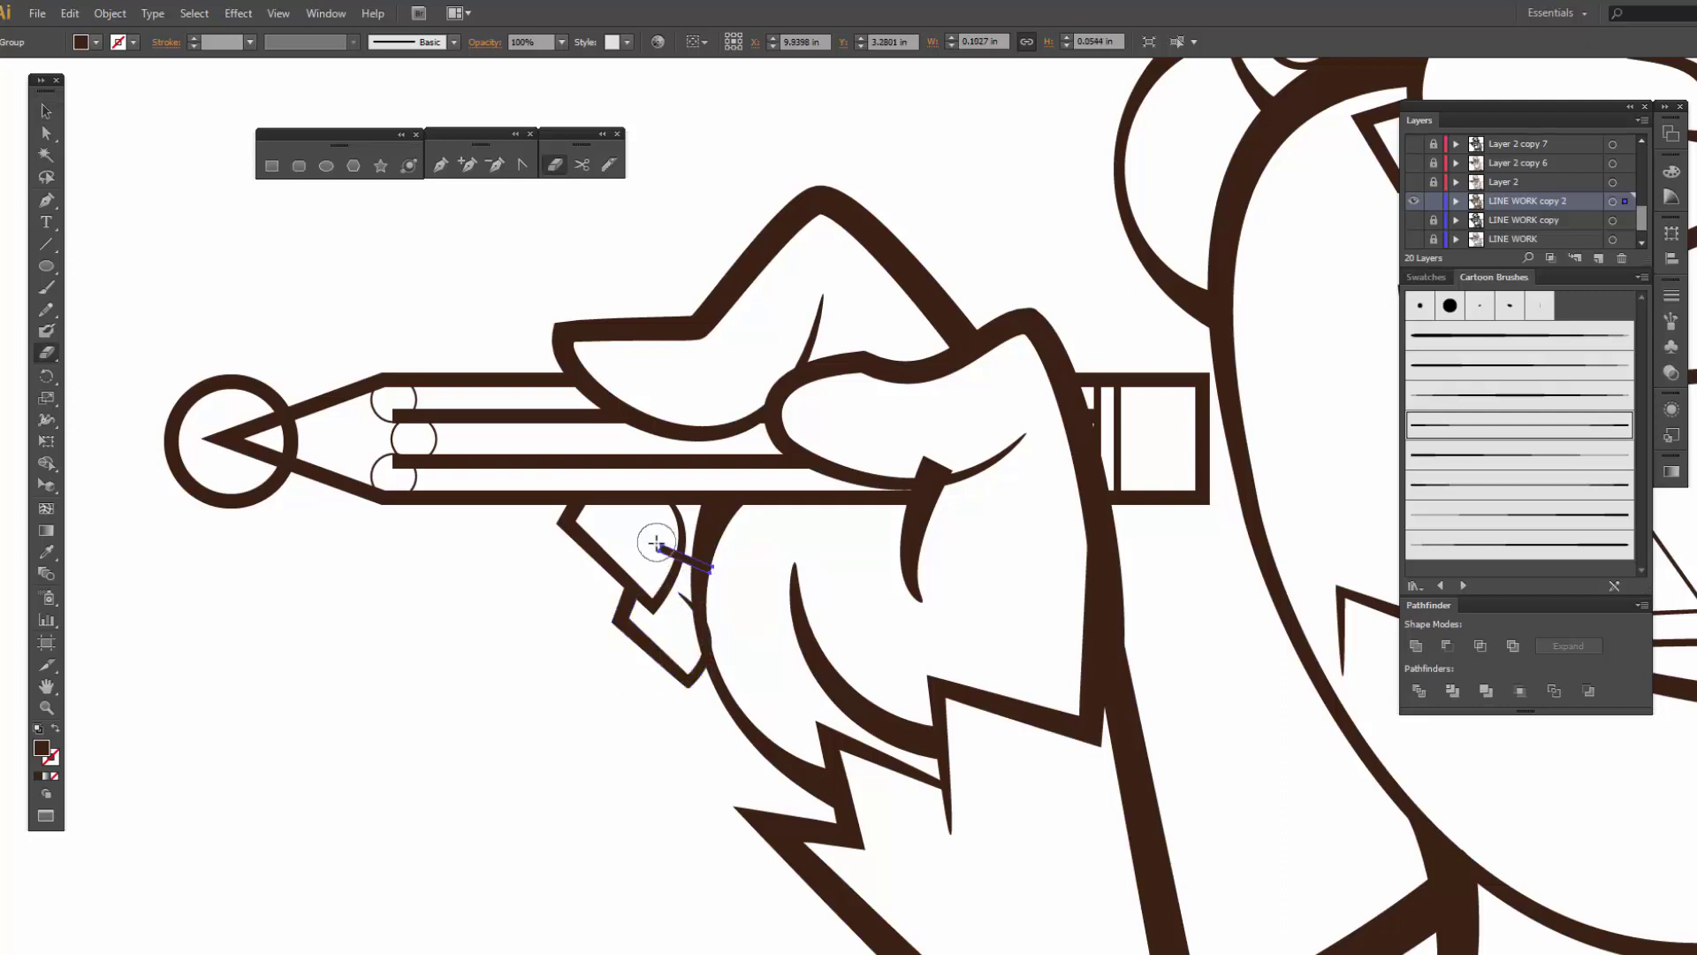
left_click_drag(661, 552, 610, 592)
- Erase the square upper end of the crease below the thumb so it meets the thumb line cleanly, and deselect it
key("v")
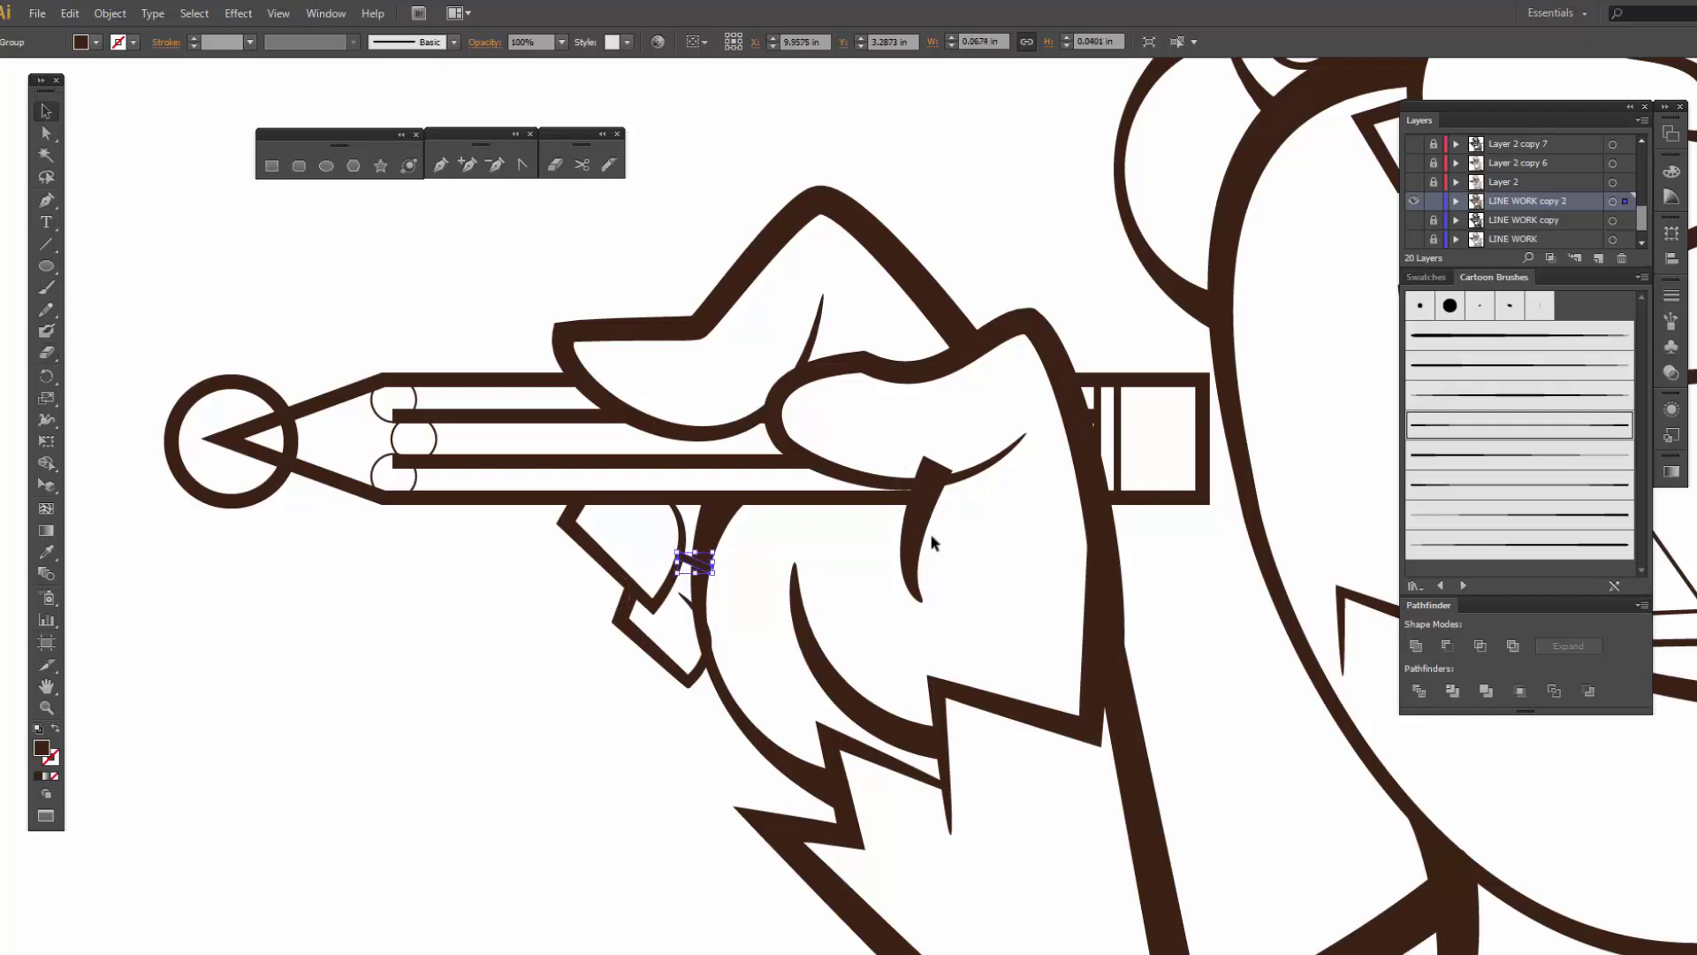
left_click(922, 534)
key("shift+e")
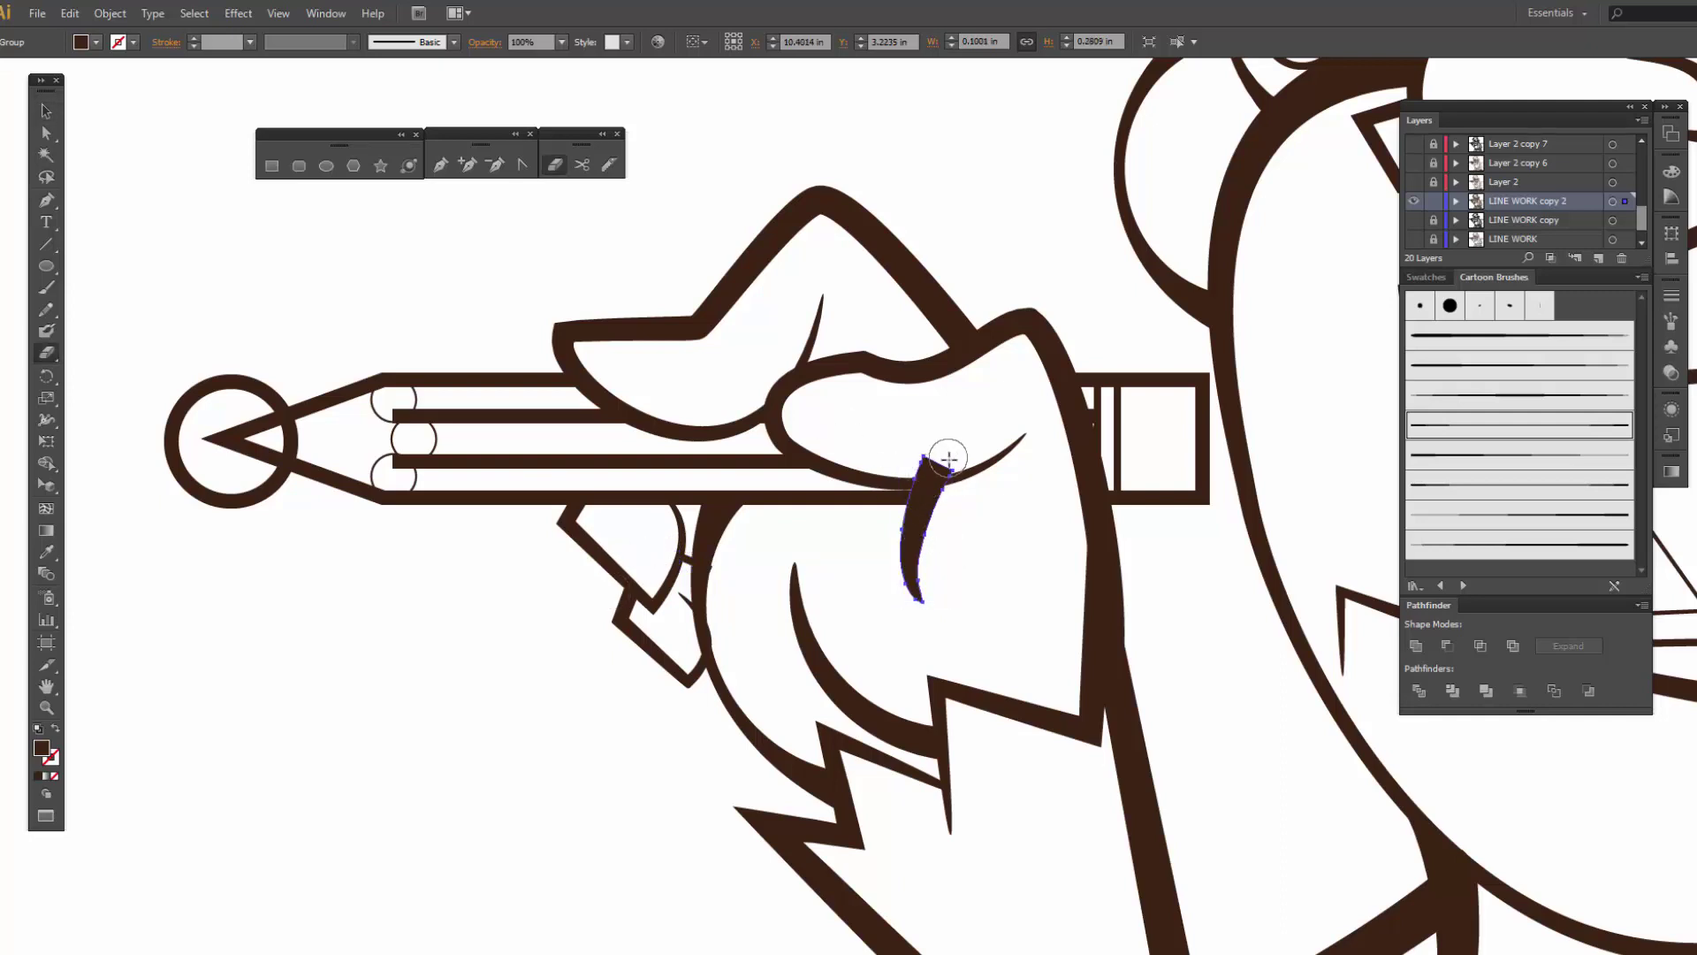
left_click_drag(950, 462, 927, 462)
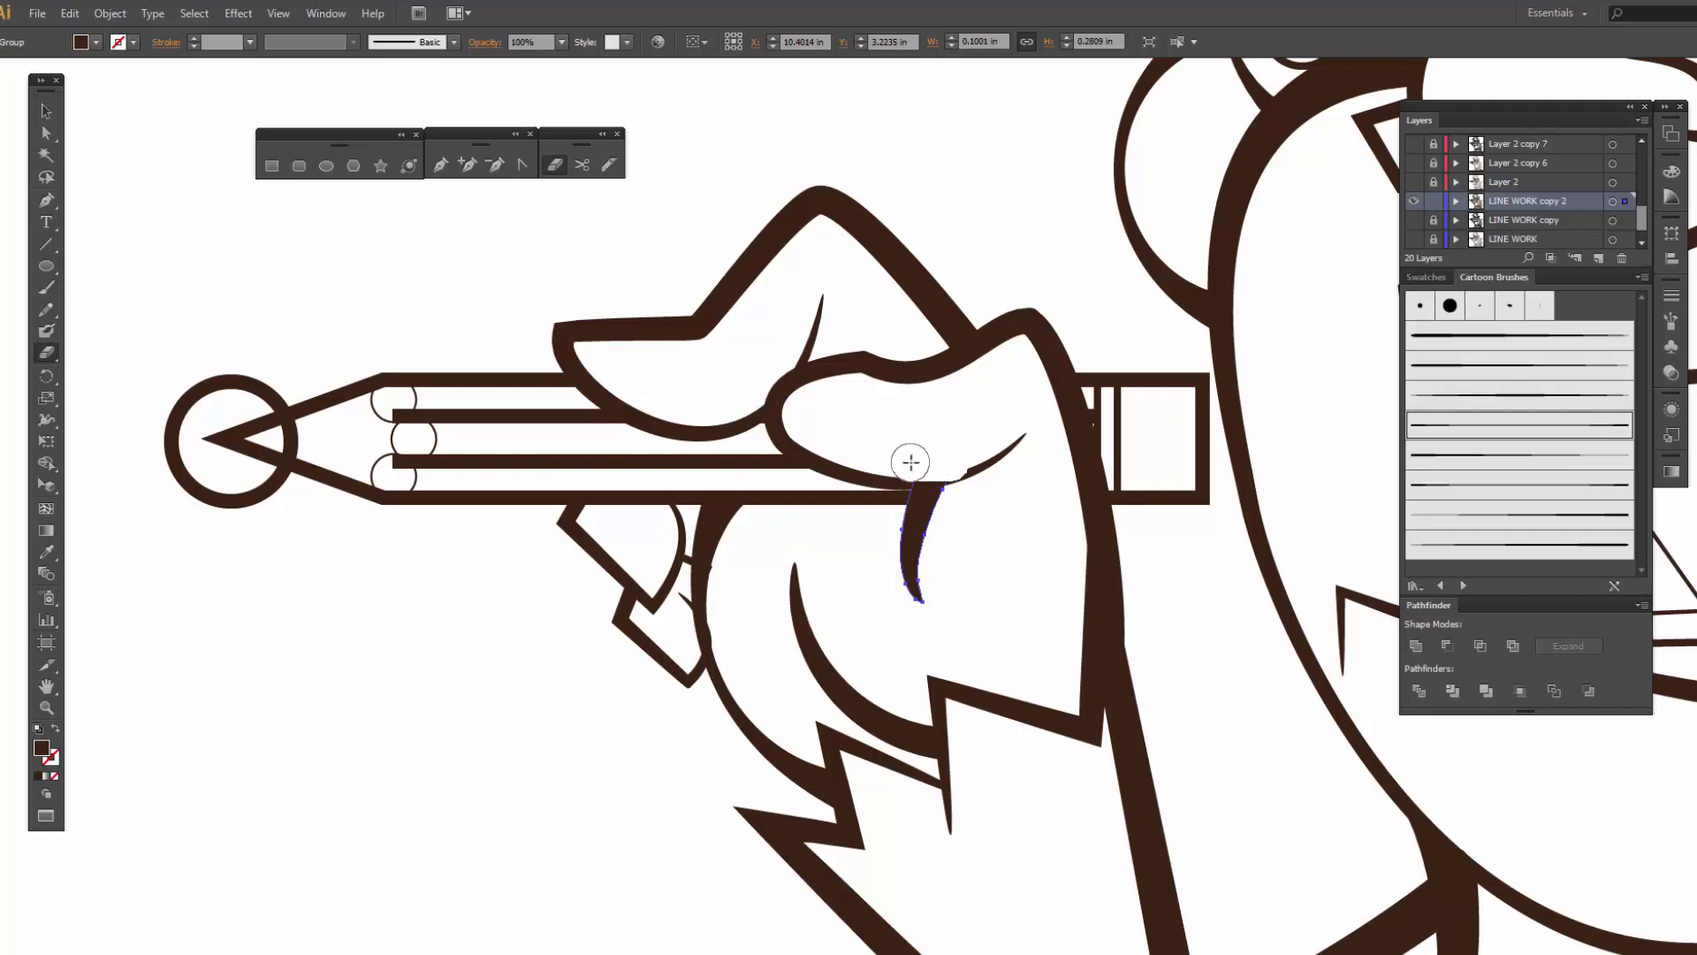
key("v")
left_click(999, 564)
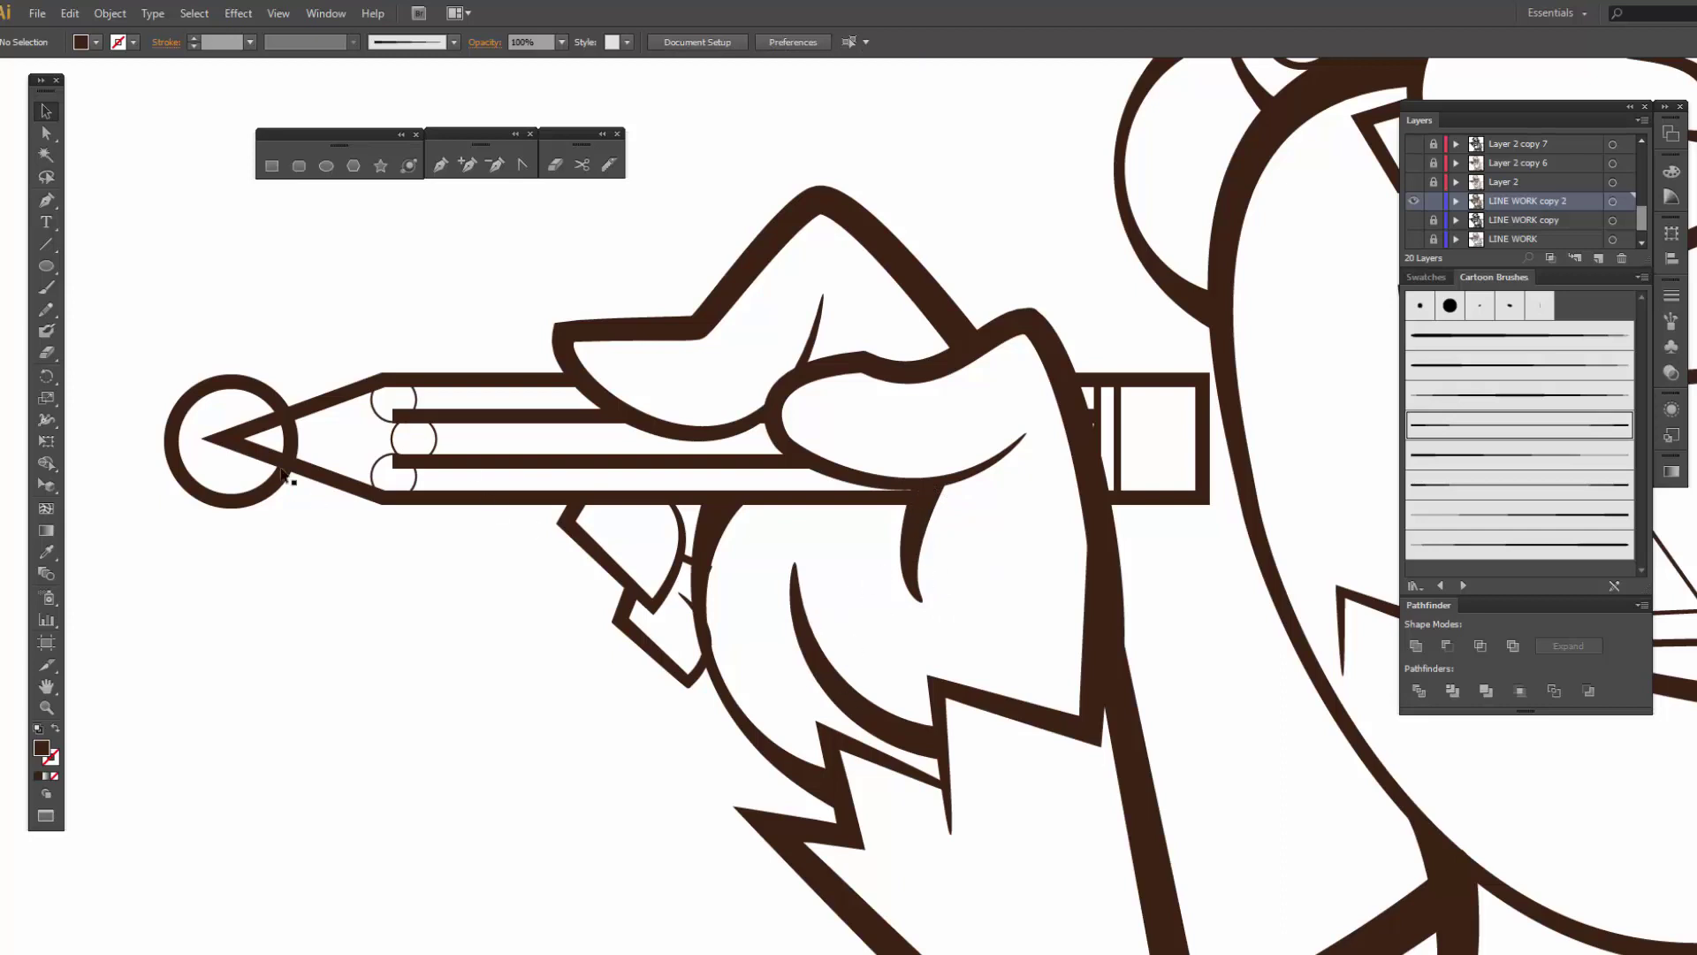
- Erase the part of the circle outside the pencil tip, leaving only the short arc that marks the lead
left_click(247, 397)
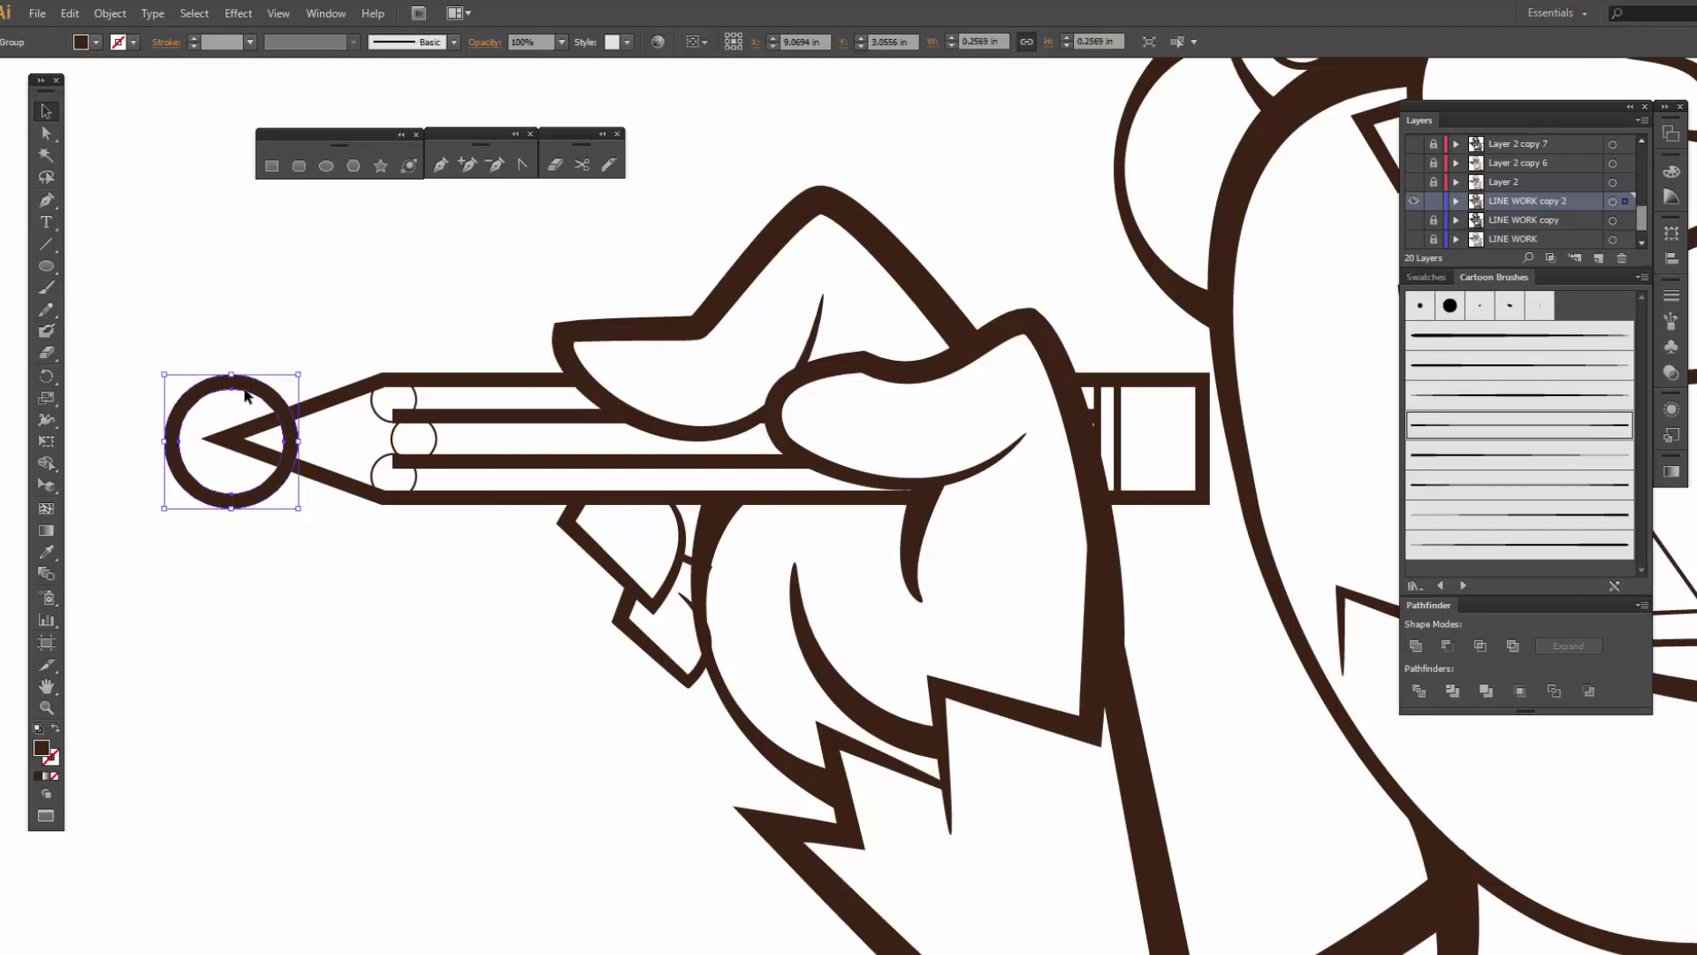
key("shift+e")
mouse_move(278, 393)
left_mouse_down()
mouse_move(192, 391)
mouse_move(171, 421)
mouse_move(202, 477)
mouse_move(183, 471)
mouse_move(189, 485)
mouse_move(220, 513)
mouse_move(278, 480)
mouse_move(170, 492)
left_mouse_up()
key("v")
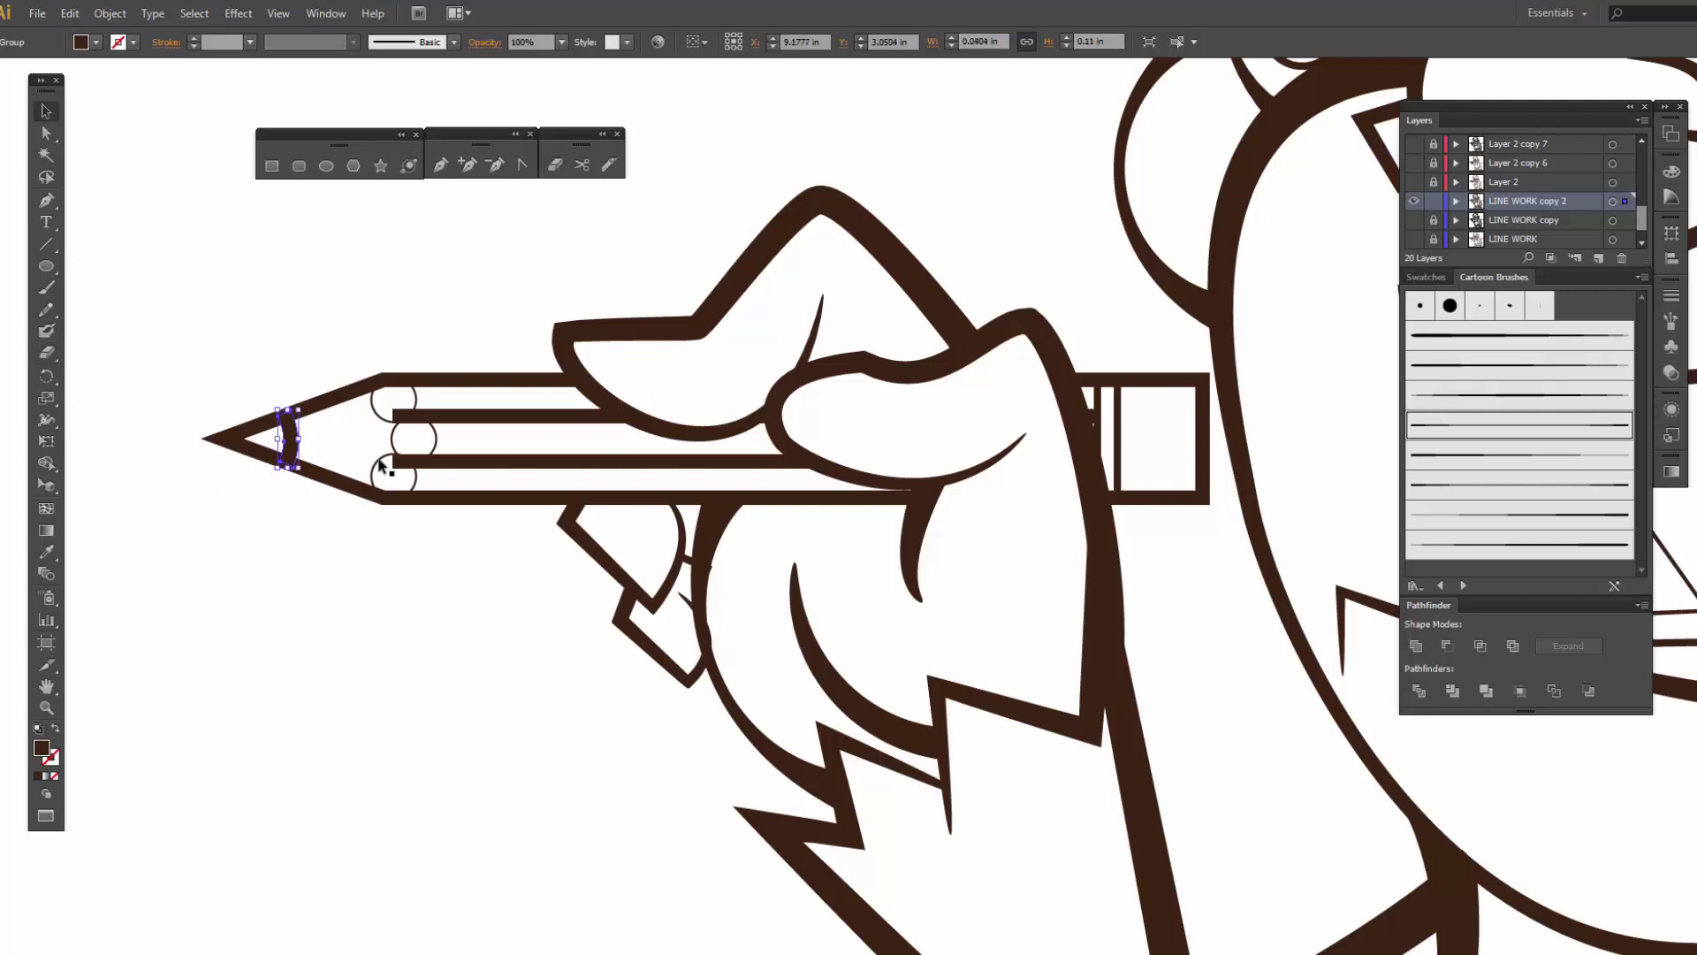
- Erase the outer halves of the three small circles on the pencil, leaving scalloped arcs and keeping the pencil outline whole
left_click(384, 461)
left_click(394, 440, "shift")
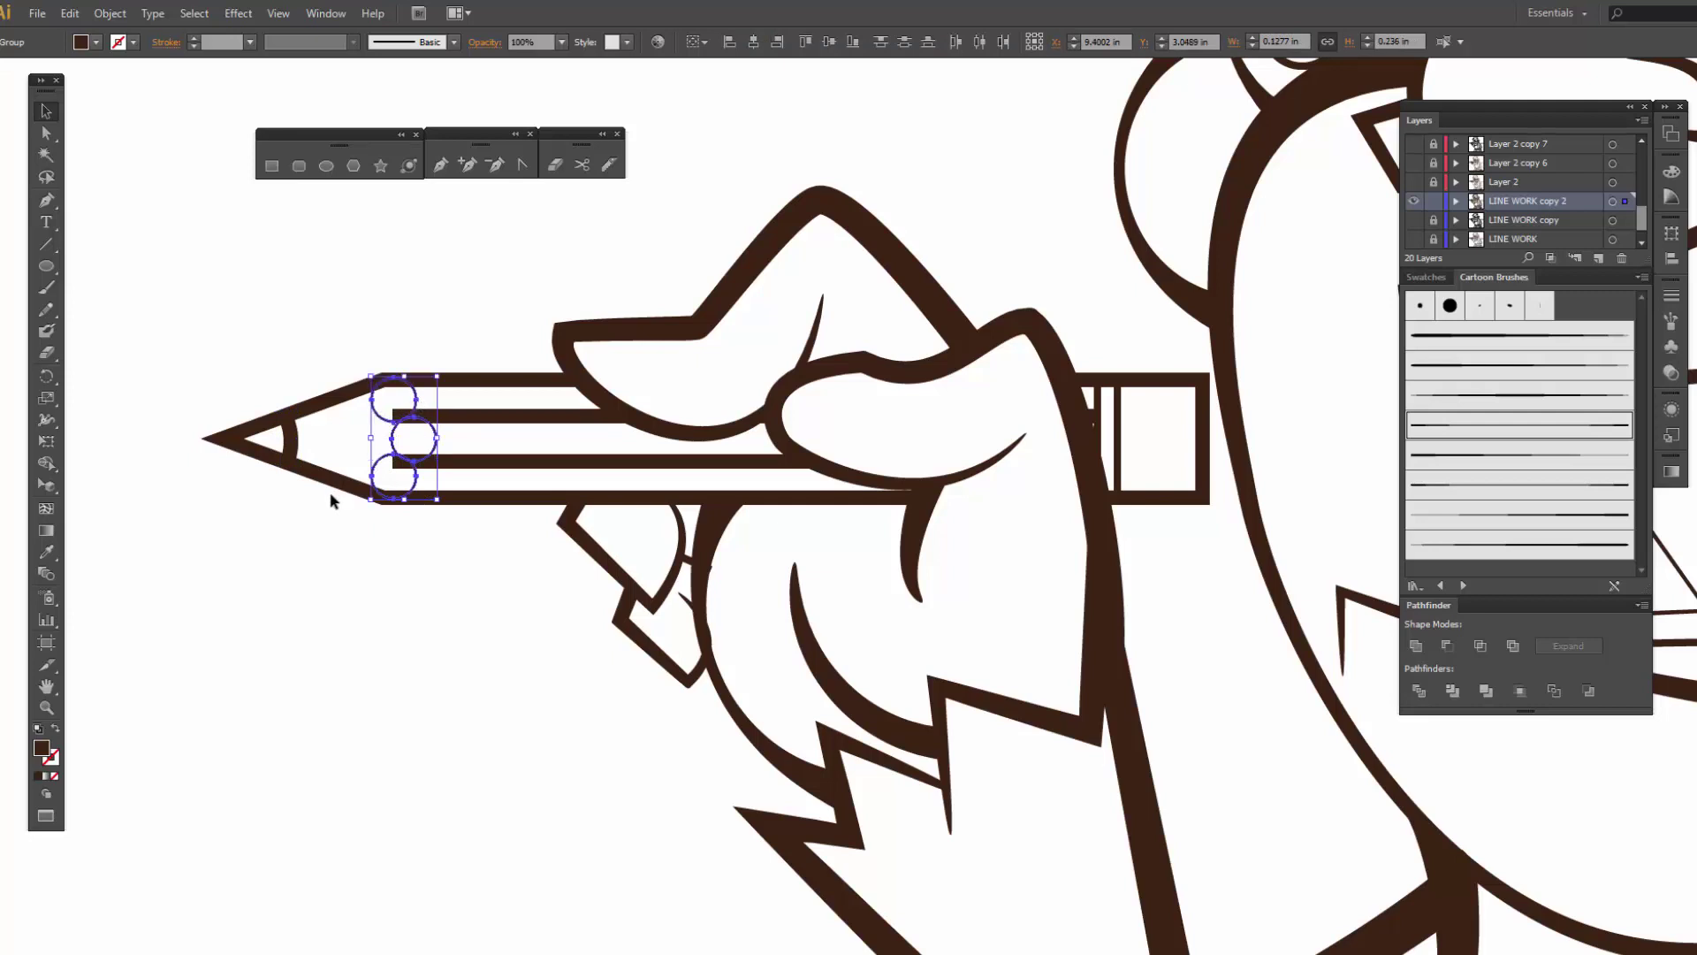
key("shift+e")
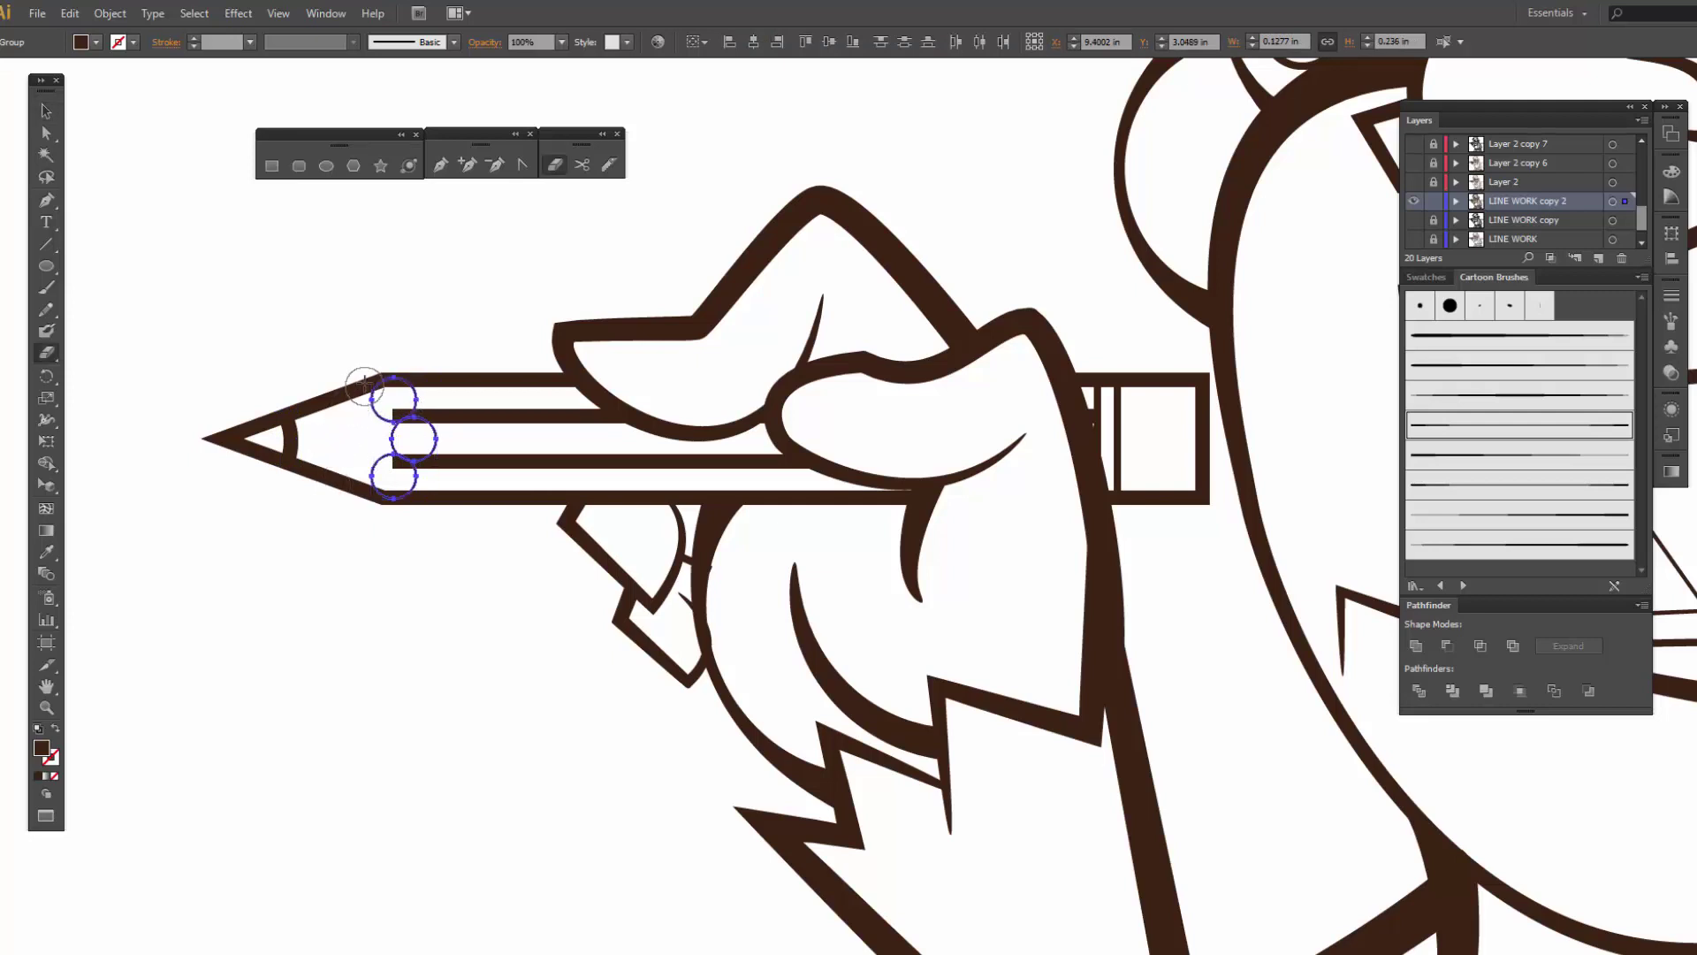
left_click_drag(370, 380, 382, 442)
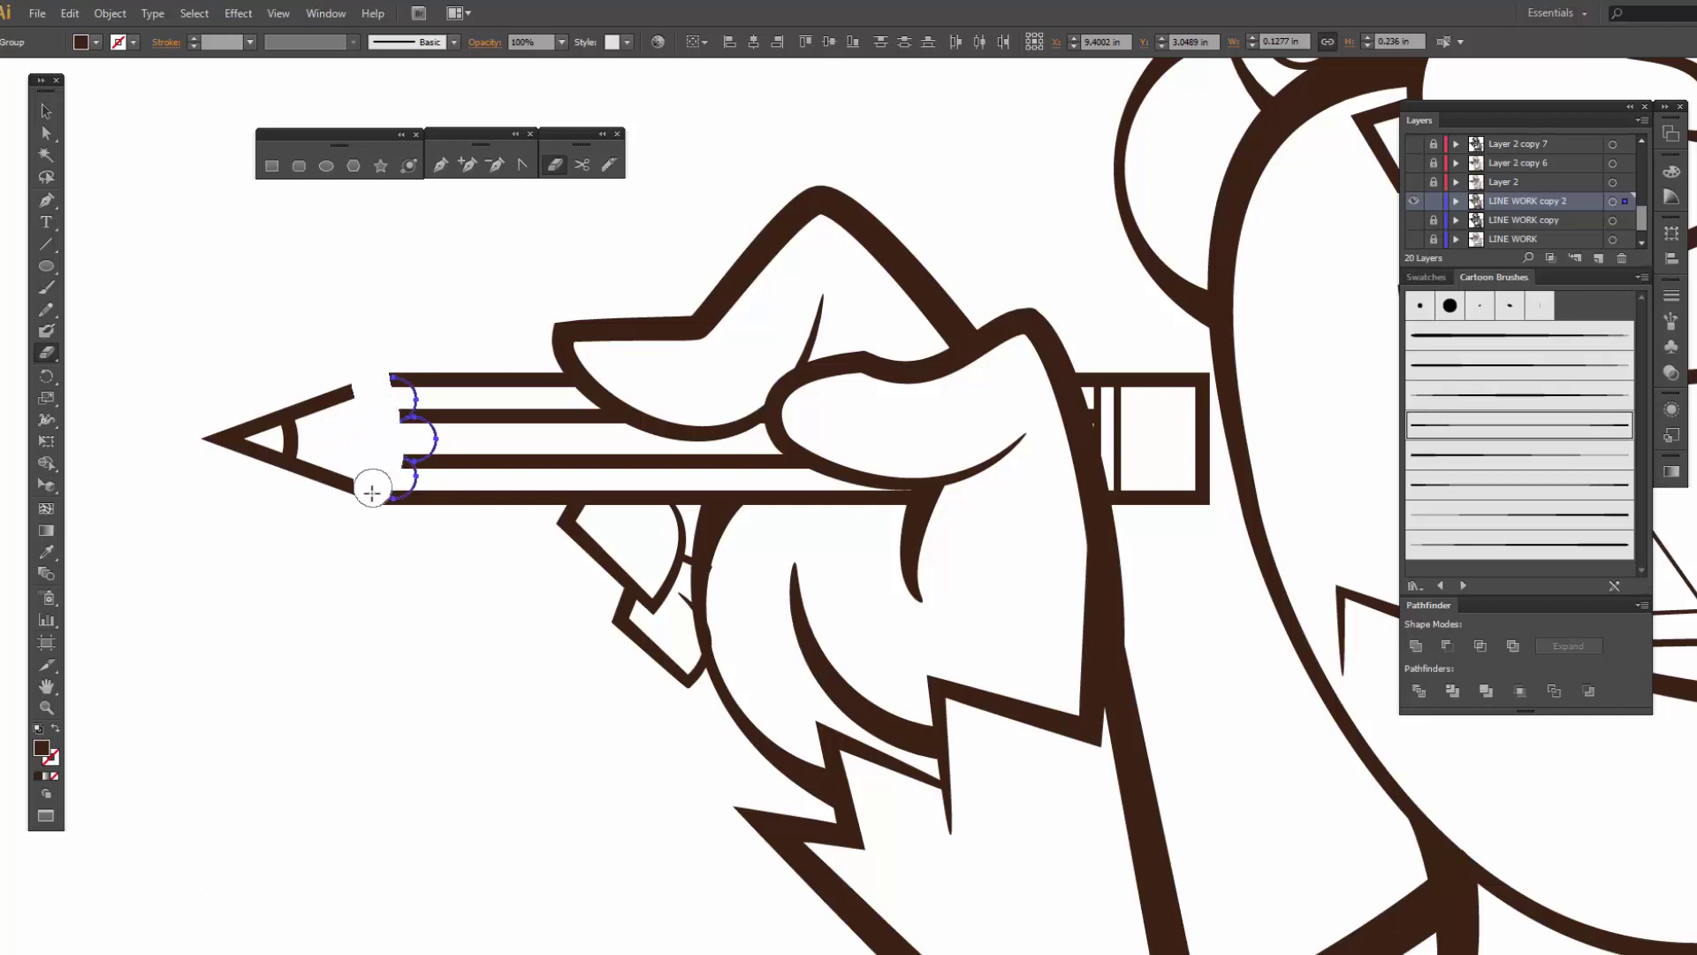
key("ctrl+z")
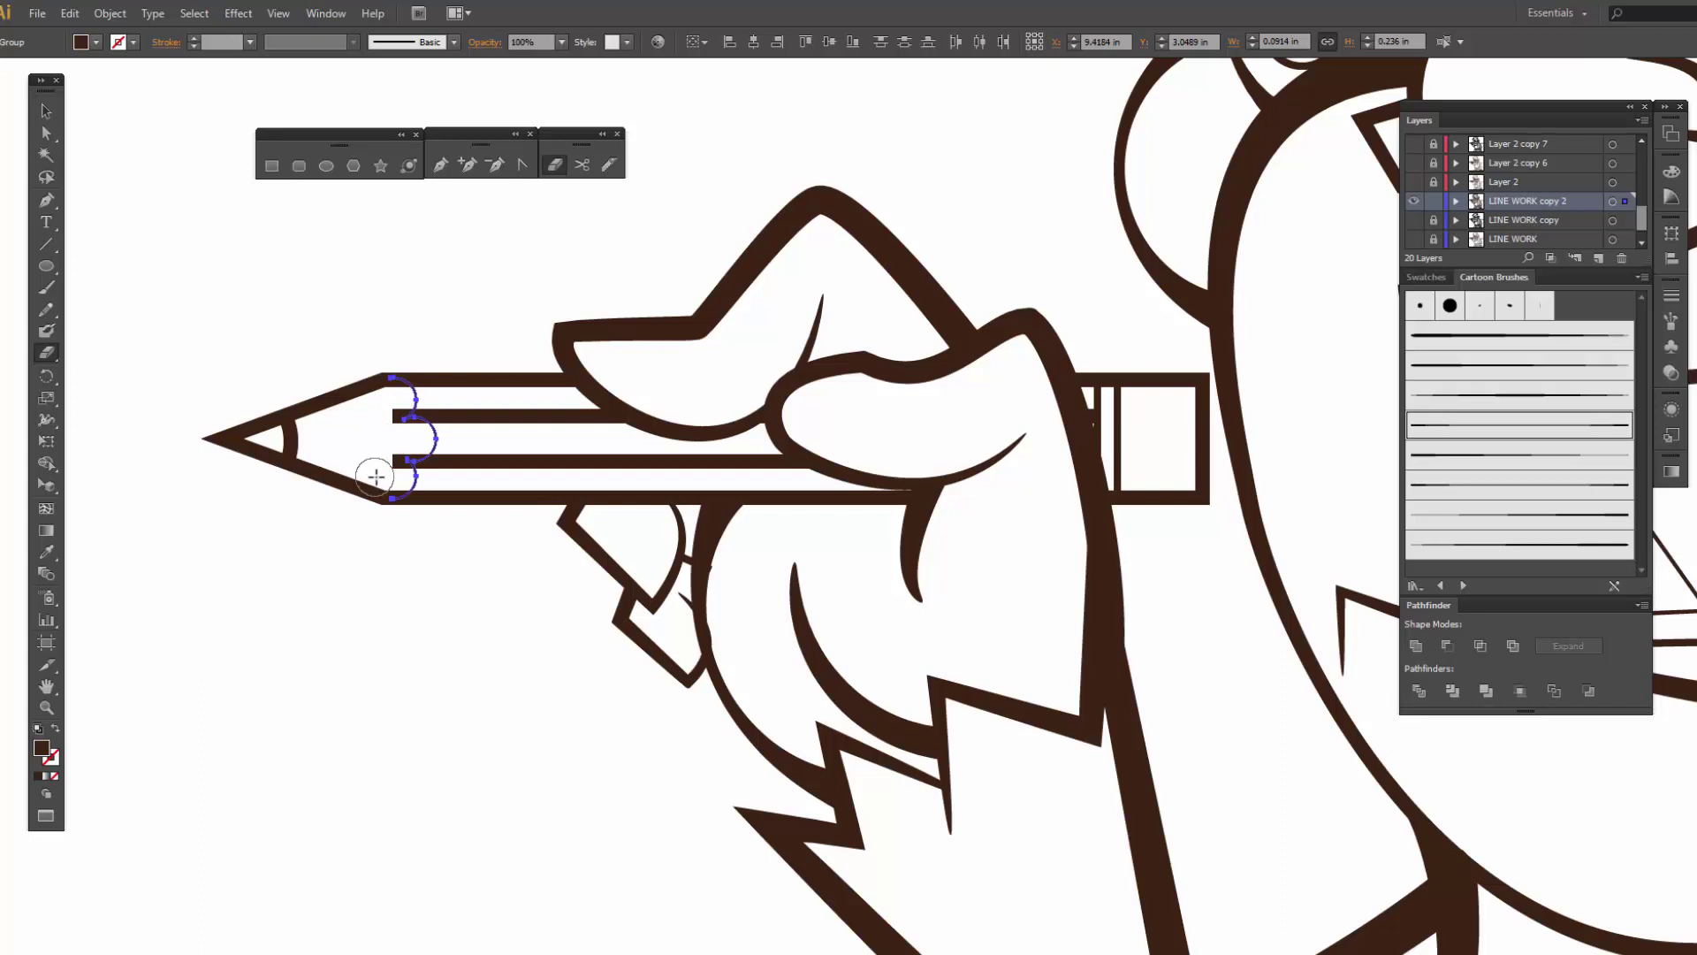
- Erase the ends of the pencil's two inner lines that extend past the scalloped arcs
key("v")
left_click(484, 463)
key("shift+e")
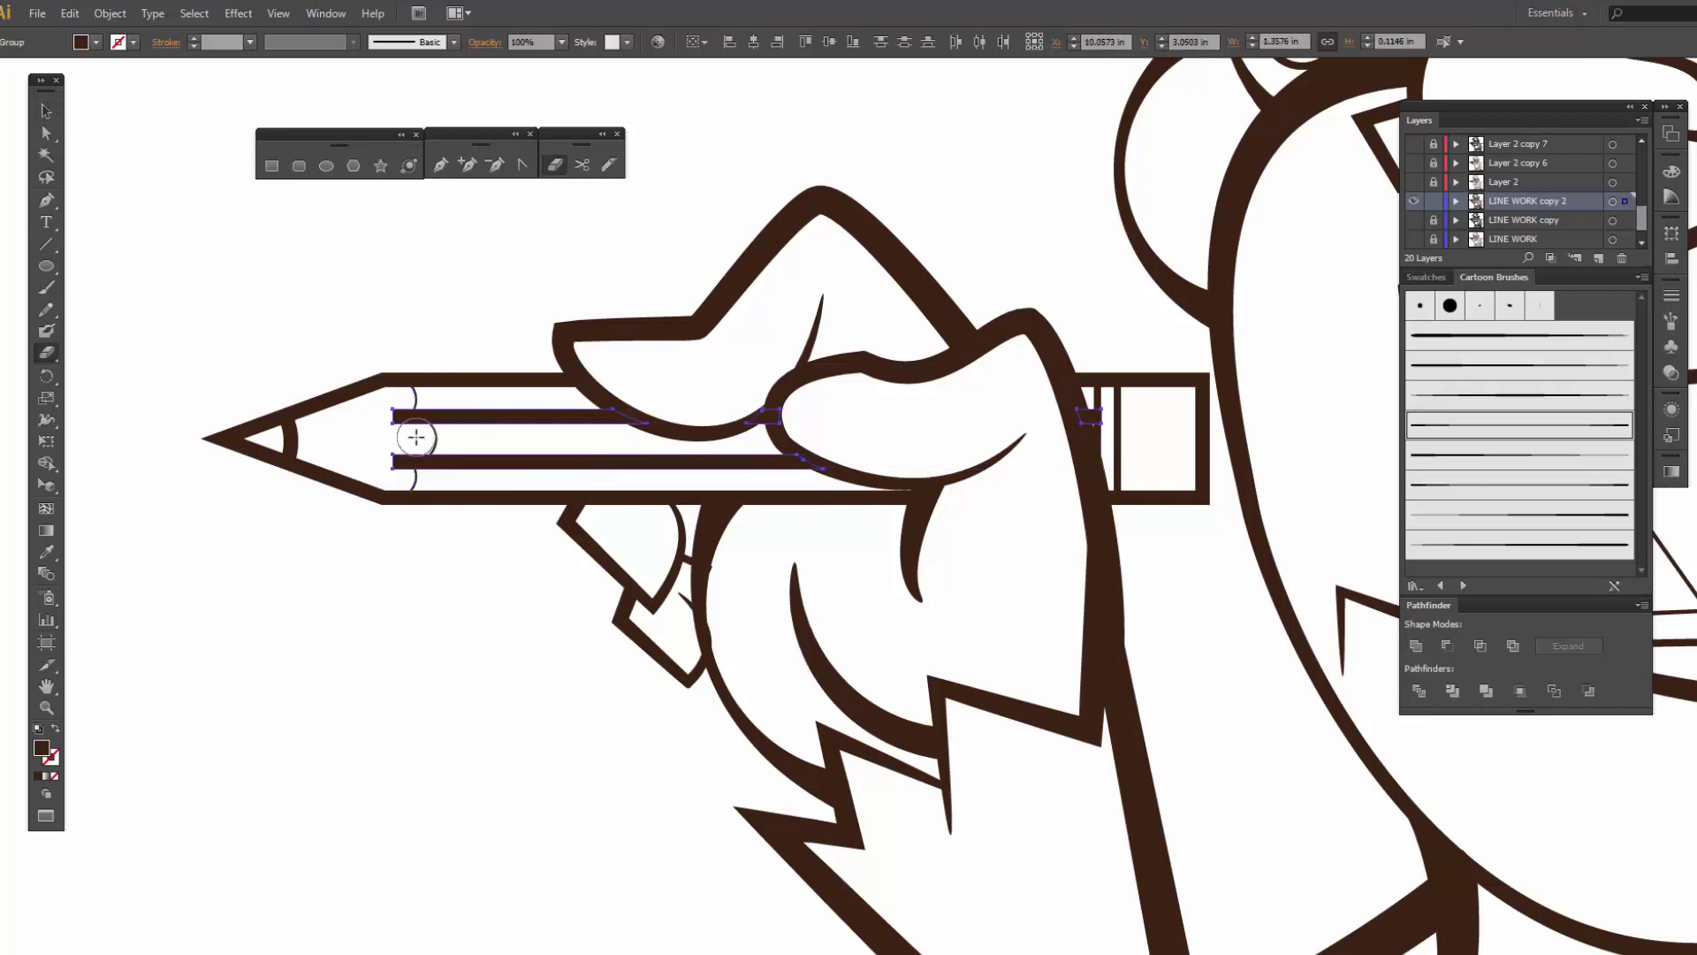
- Thicken the scalloped arcs on the pencil with a 0.5 pt dark brown stroke, and deselect them
key("v")
left_click(415, 441)
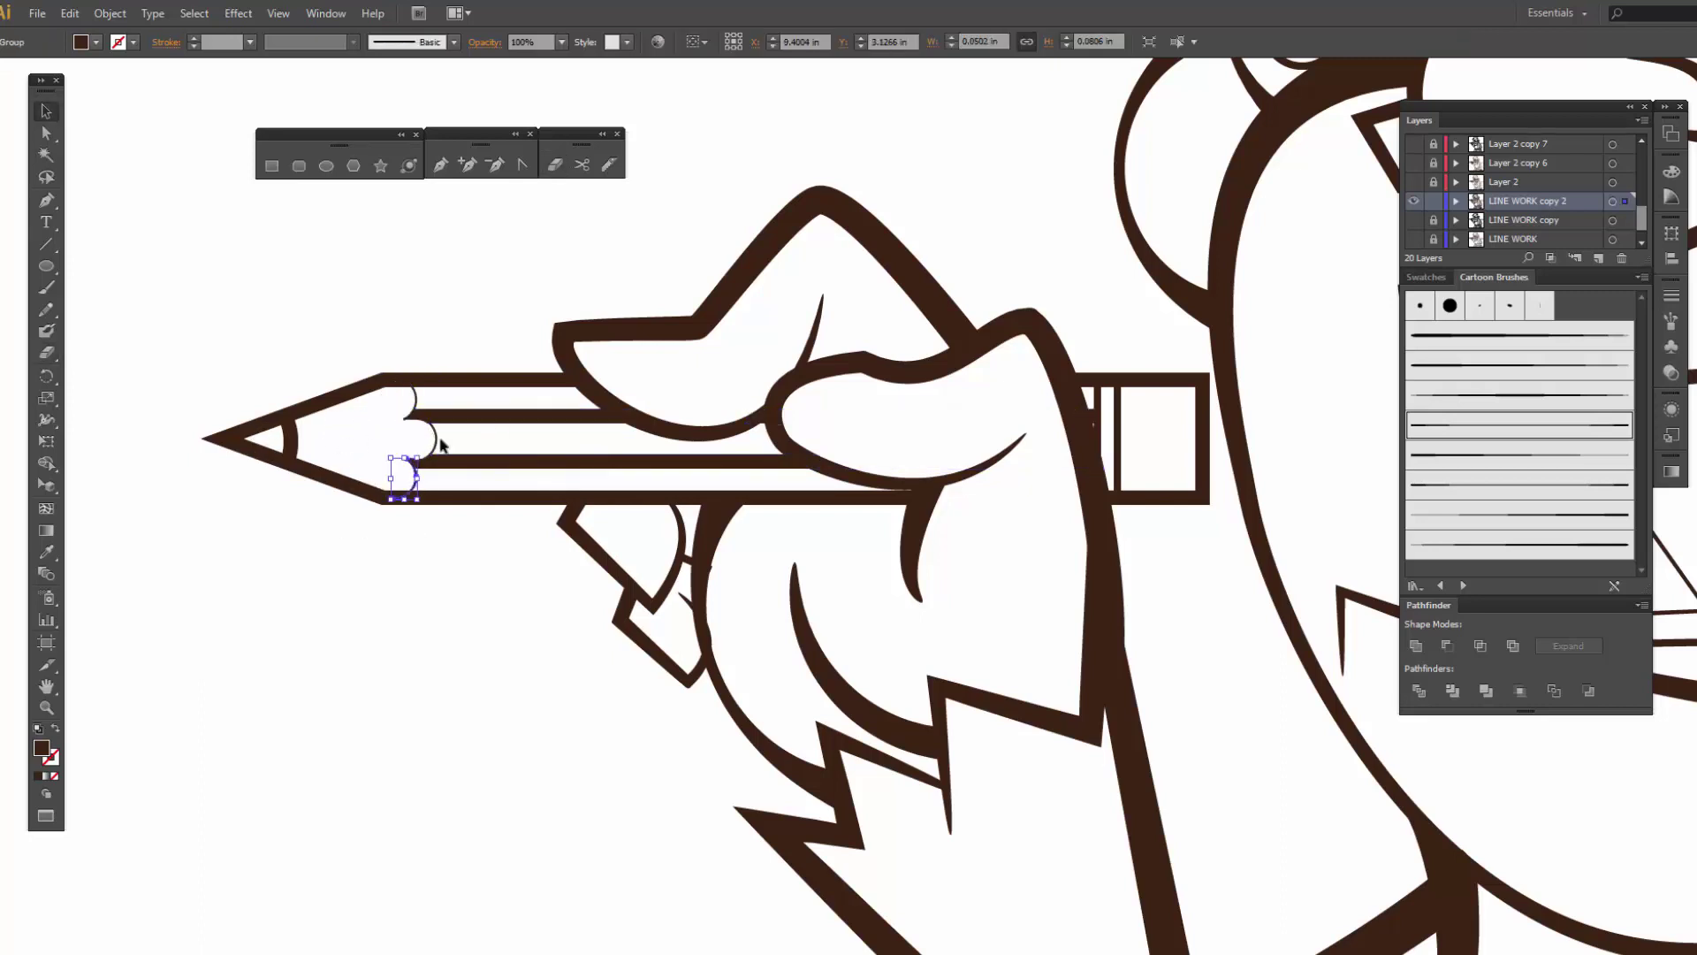
left_click(134, 42)
left_click(437, 447)
- Erase the back line's square end at the long arm, and the tail lines crossing the arm together with their loop
scroll(625, 557, "down", 3)
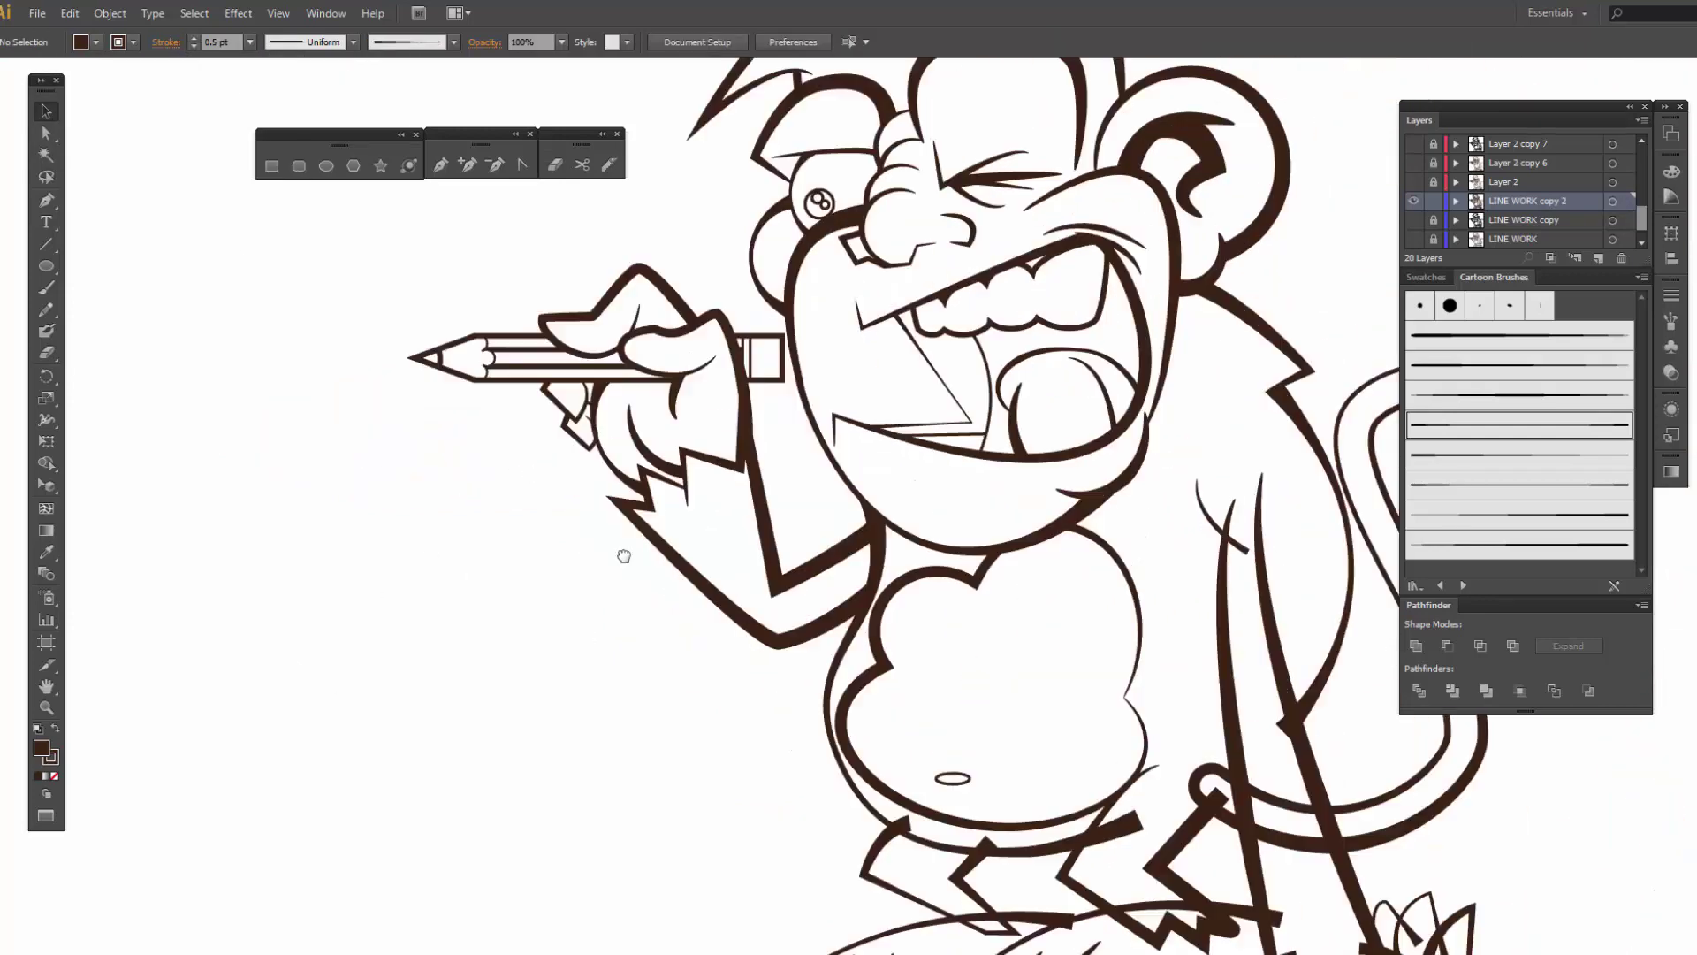
left_click(765, 796)
key("shift+e")
scroll(807, 712, "right", 2)
scroll(807, 712, "up", 5)
scroll(791, 312, "down", 3)
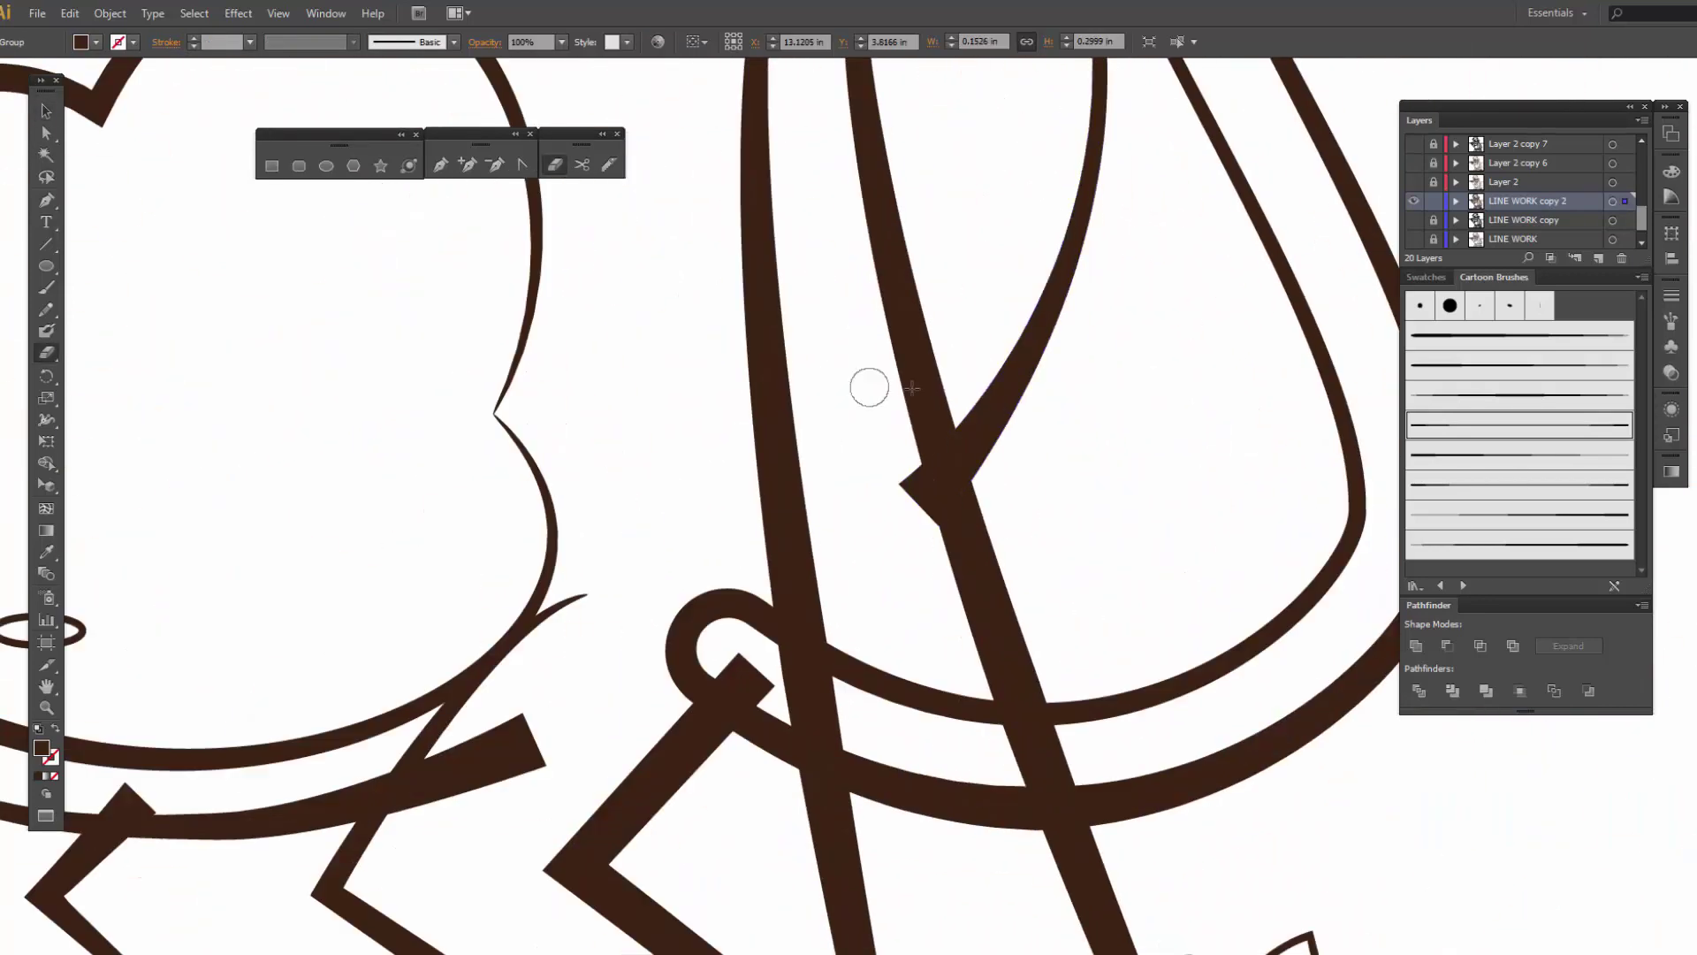
scroll(867, 383, "down", 3)
mouse_move(944, 492)
left_mouse_down()
mouse_move(1073, 618)
mouse_move(926, 567)
mouse_move(1058, 577)
left_mouse_up()
key("ctrl+z")
key("ctrl+z")
key("ctrl+z")
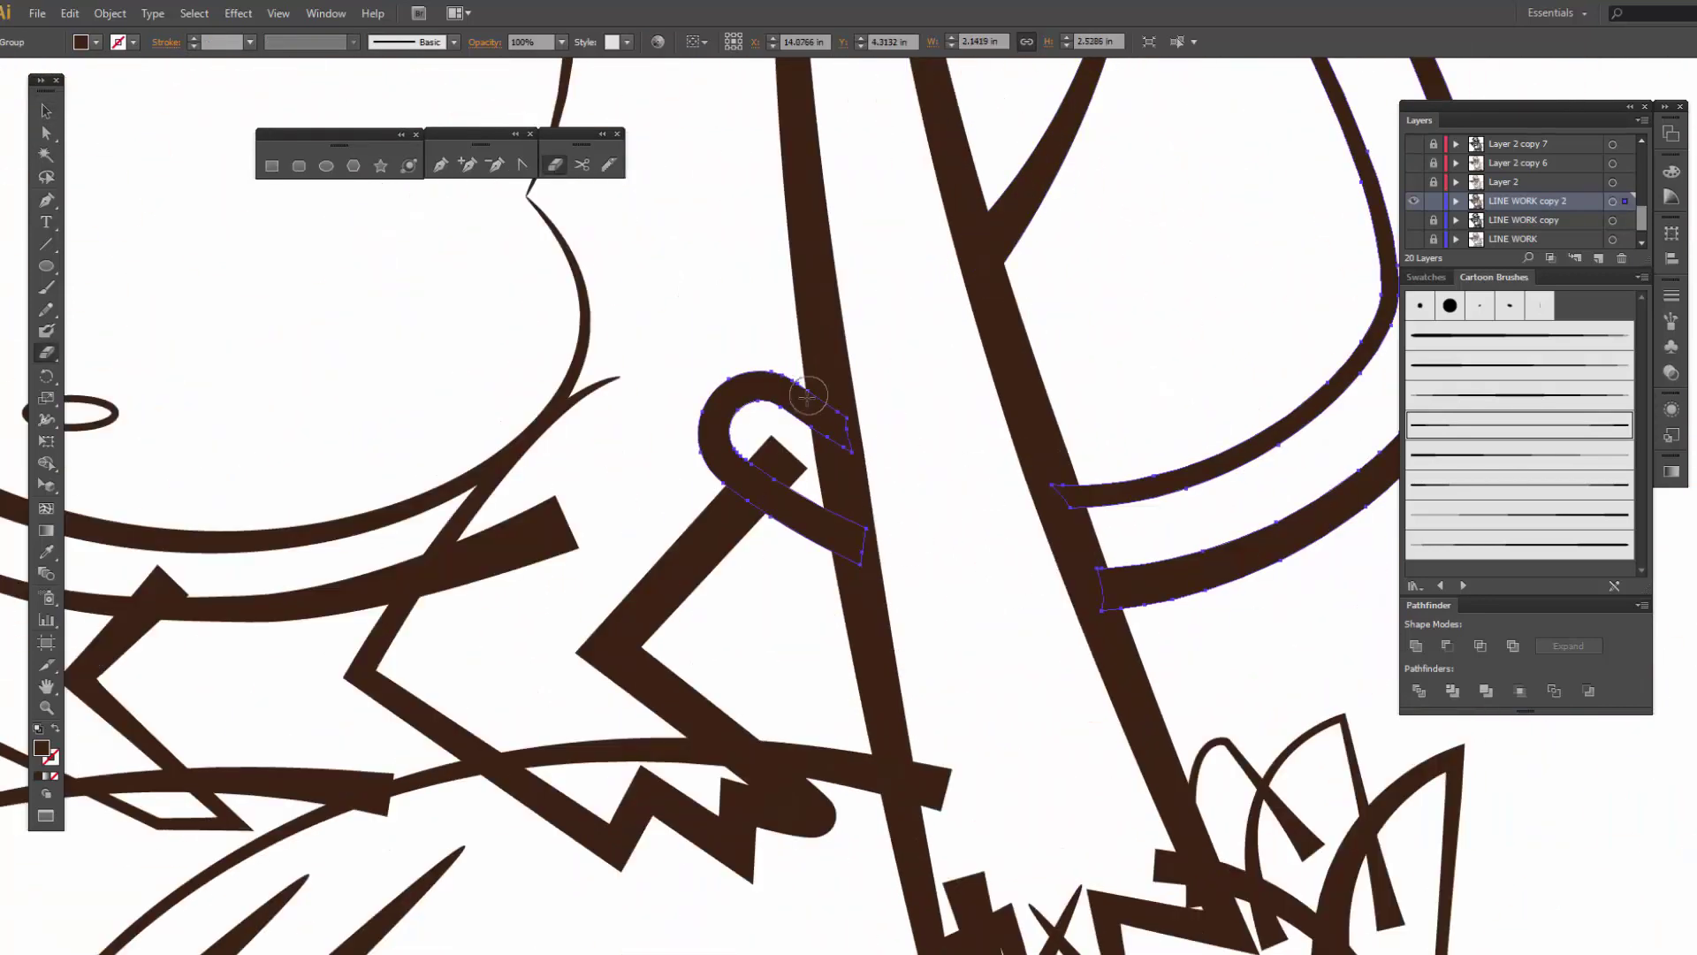
- Extend the leg line's square end to the arm, and erase the front foot's line crossing the leg fur and its overlapping ends
key("a")
scroll(831, 535, "down", 5)
scroll(831, 535, "left", 4)
key("shift+e")
left_click_drag(831, 535, 891, 522)
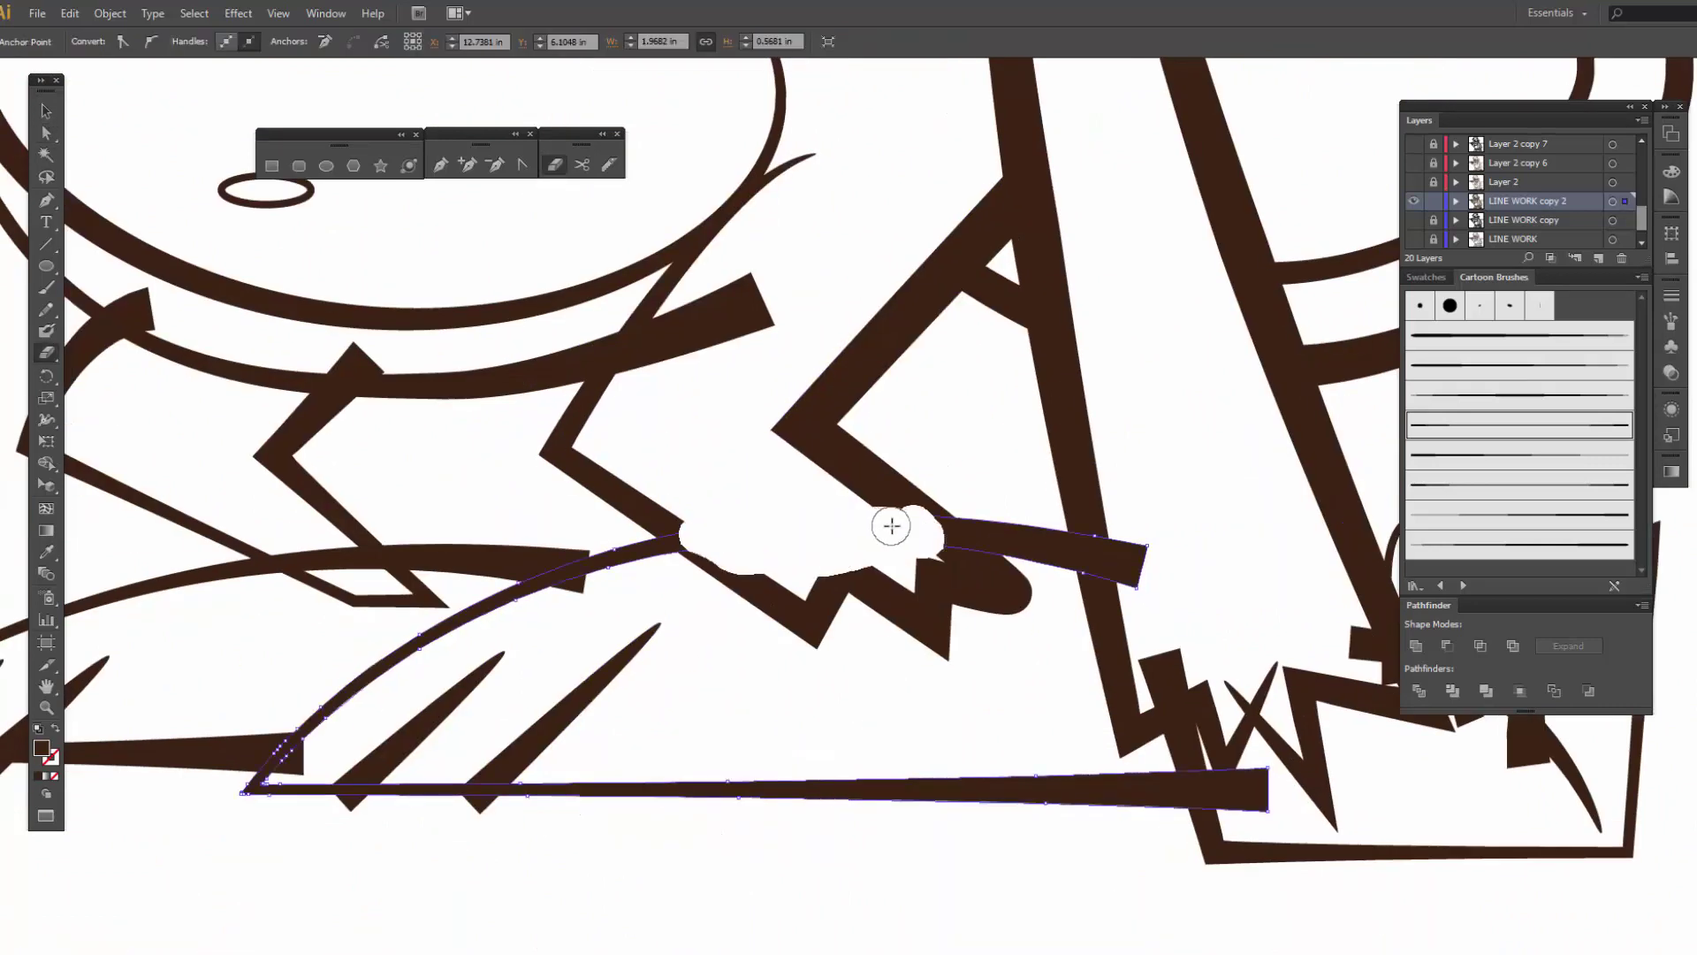
mouse_move(1123, 557)
left_mouse_down()
mouse_move(815, 838)
mouse_move(354, 809)
mouse_move(492, 802)
left_mouse_up()
- Erase the rear foot's line ends overlapping the front foot, the leg ends inside the foot, and the toe line ends below the sole
scroll(530, 778, "left", 3)
key("ctrl+z")
key("ctrl+z")
key("ctrl+z")
key("ctrl+z")
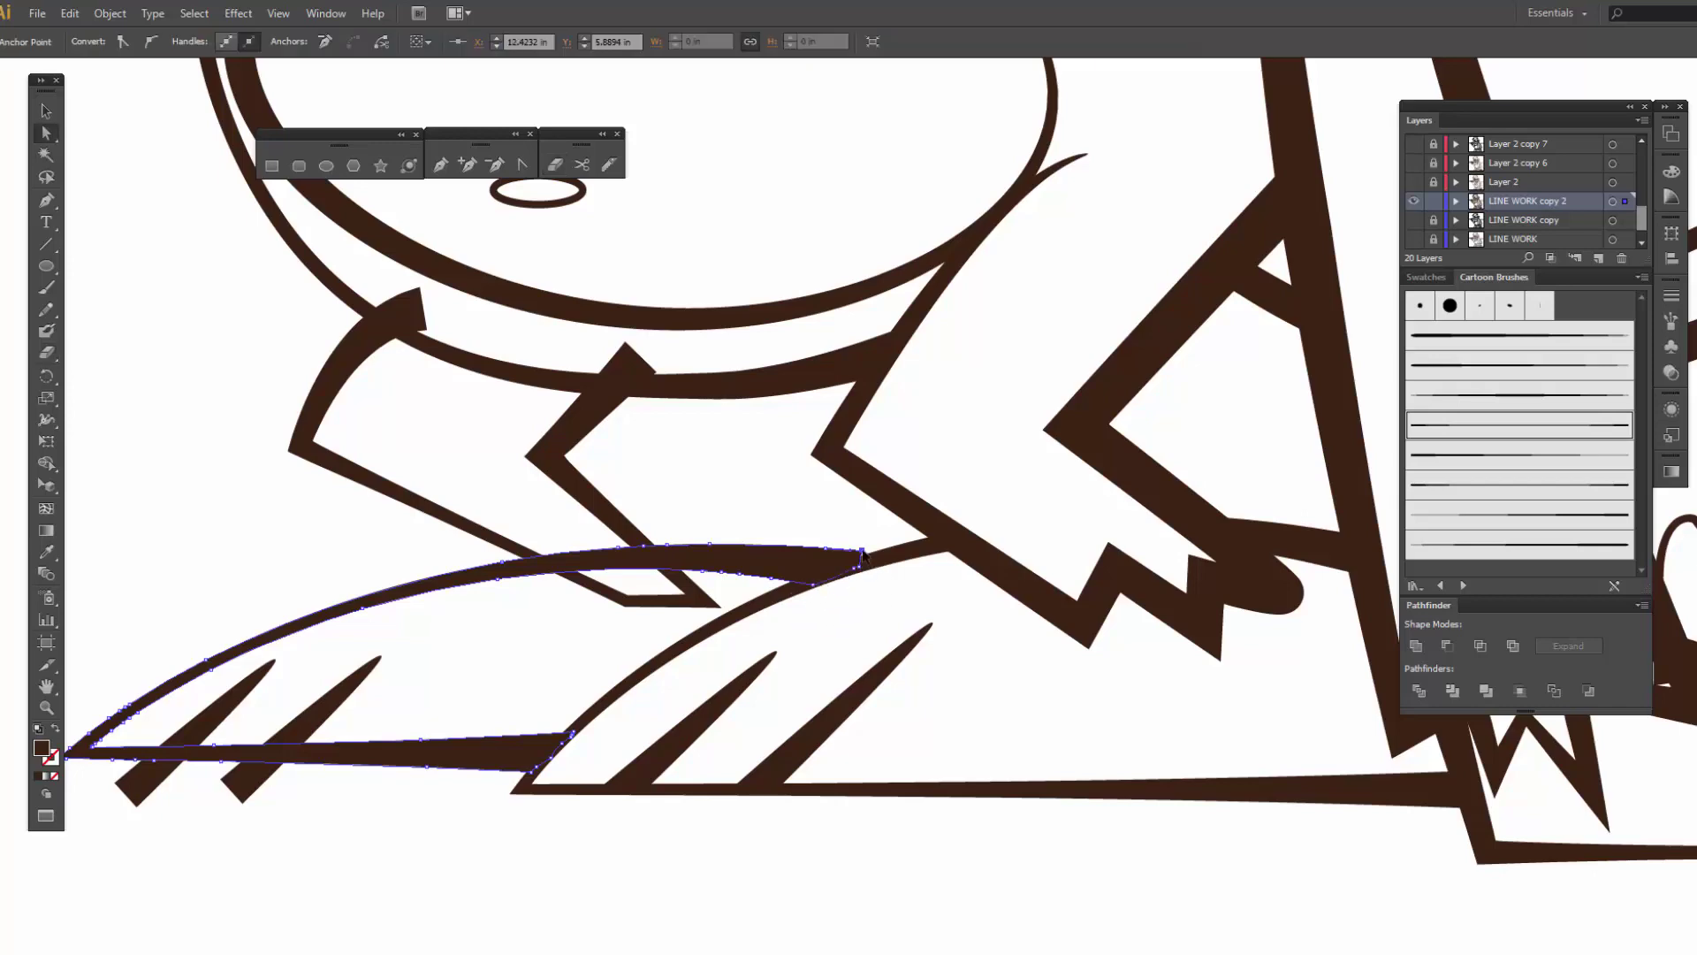
scroll(606, 606, "left", 3)
scroll(530, 681, "right", 2)
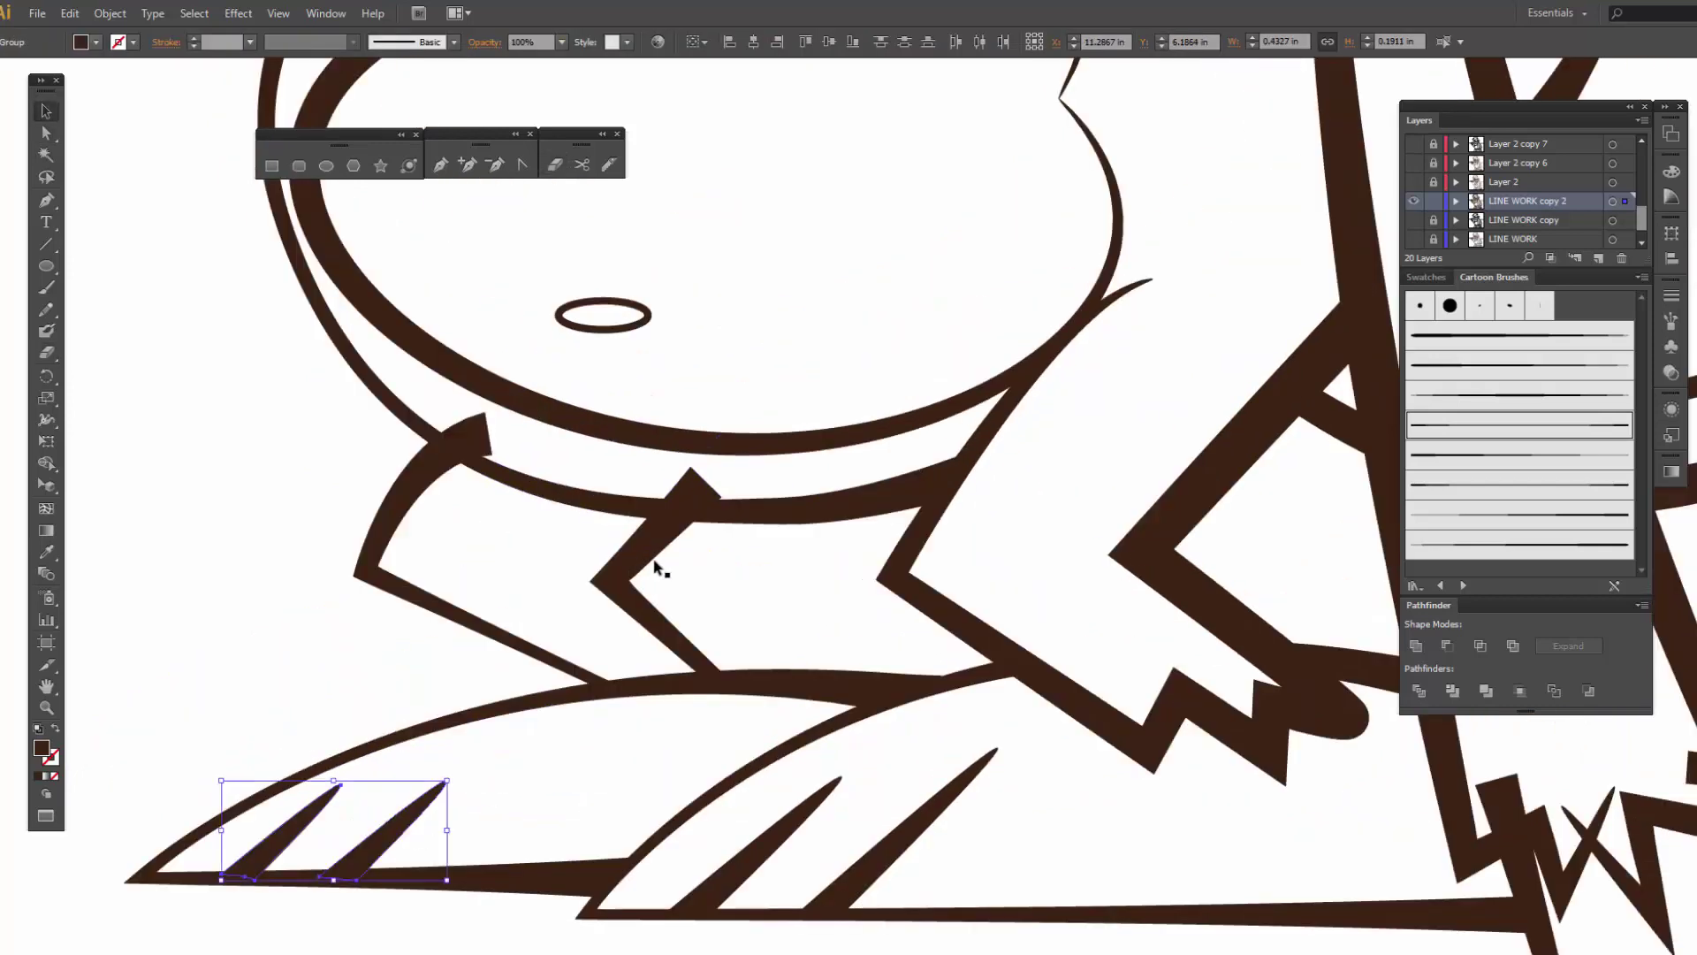
key("ctrl+z")
- Erase the overlapping line ends at the wrist fur and the smallest finger's end crossing the middle finger on the grounded hand
scroll(720, 485, "right", 10)
mouse_move(791, 752)
left_mouse_down()
mouse_move(804, 682)
mouse_move(937, 649)
left_mouse_up()
left_click(1017, 557, "ctrl")
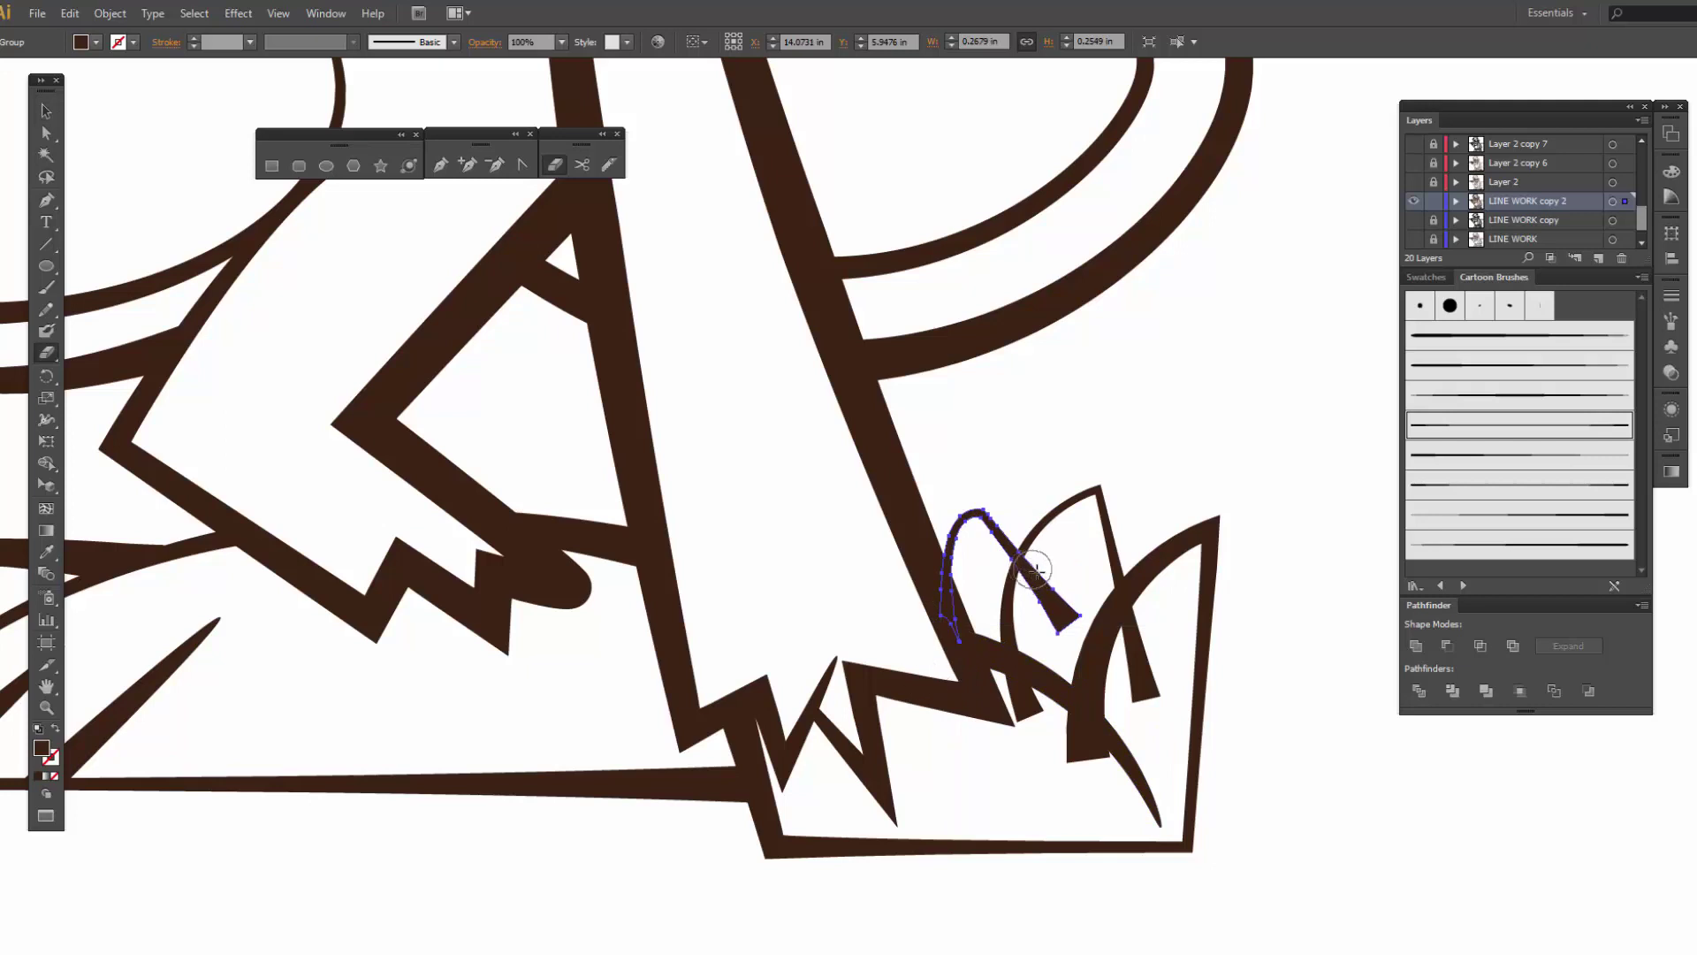
mouse_move(1035, 570)
left_mouse_down()
mouse_move(1072, 610)
mouse_move(1045, 608)
left_mouse_up()
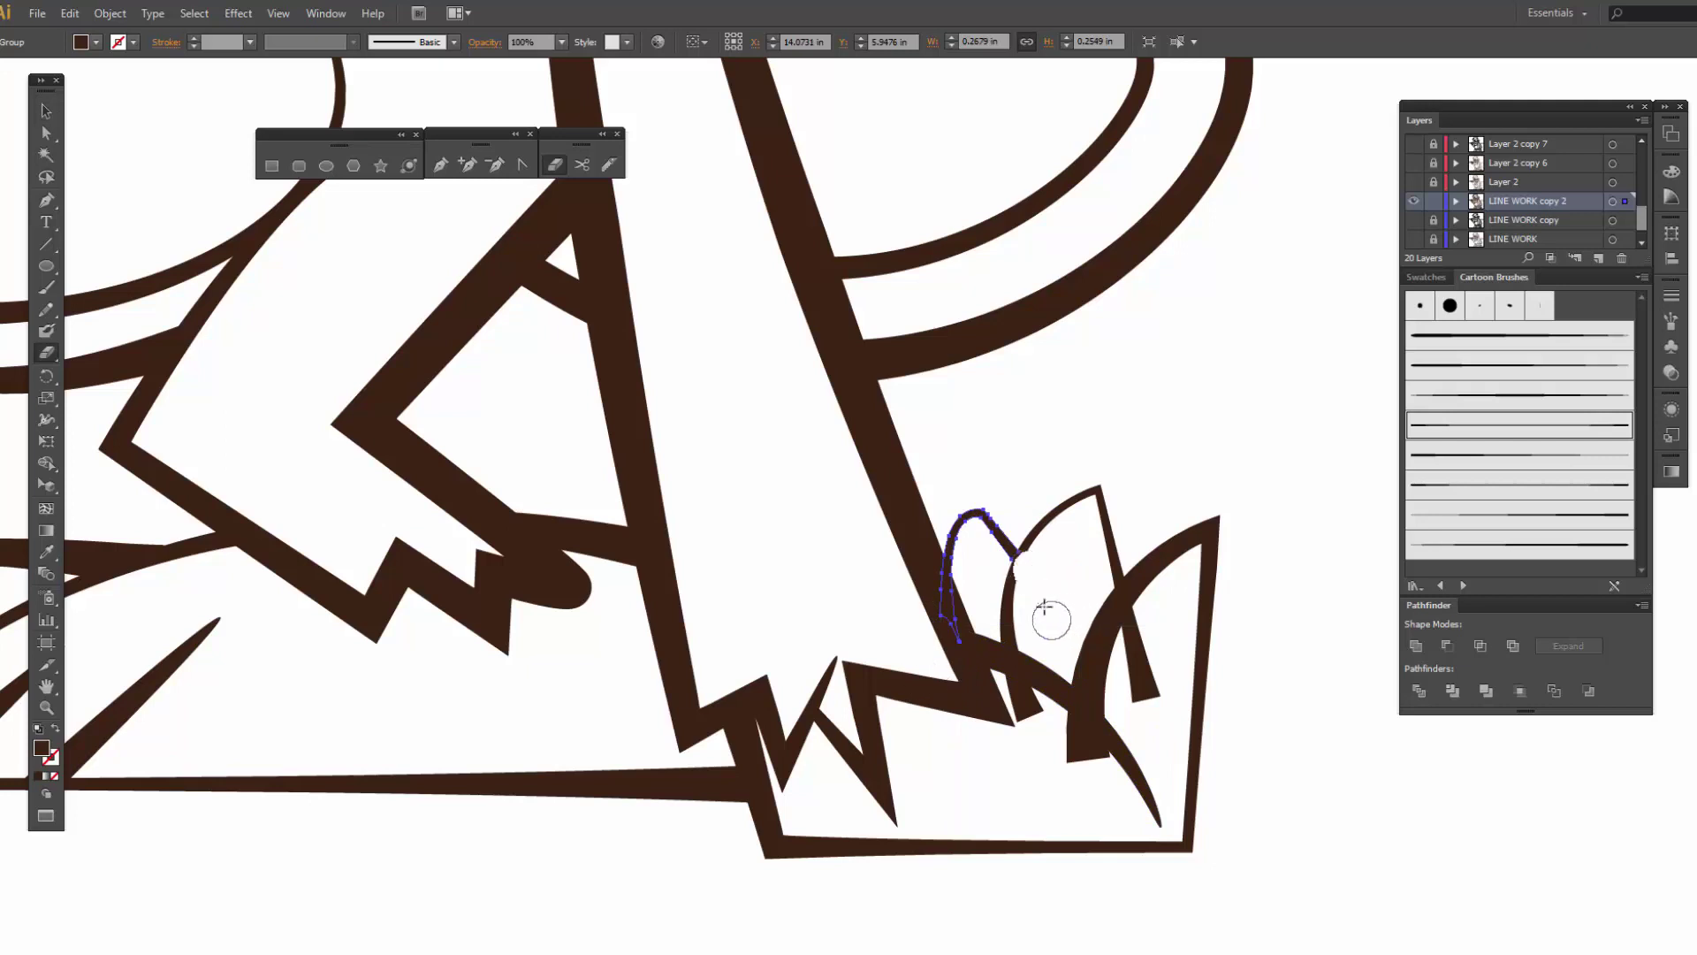
- Erase the middle finger's two lower ends where they cross into the hand and the largest finger
left_click(1027, 703, "ctrl")
mouse_move(1027, 703)
left_mouse_down()
mouse_move(990, 676)
mouse_move(1031, 713)
mouse_move(1008, 714)
left_mouse_up()
left_click_drag(1141, 619, 1137, 701)
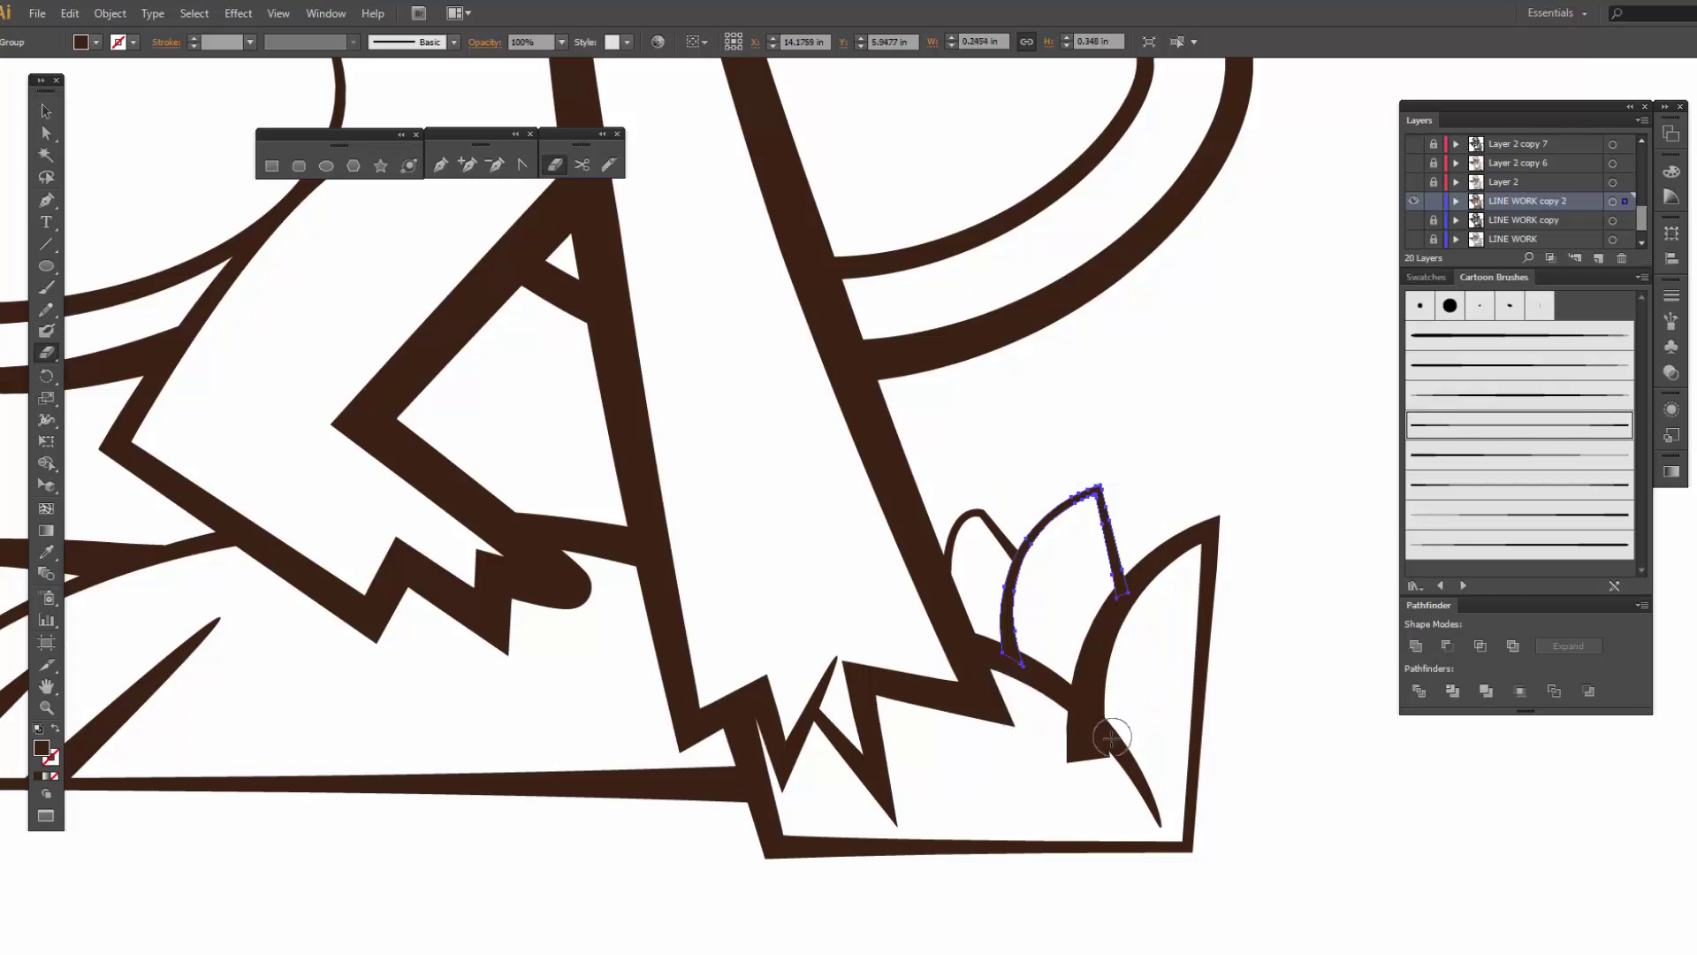
- Erase the largest finger's square lower end so it meets the curved palm line cleanly
left_click(1073, 723, "ctrl")
mouse_move(1073, 723)
left_mouse_down()
mouse_move(1065, 713)
mouse_move(1102, 754)
mouse_move(1050, 751)
mouse_move(1108, 798)
left_mouse_up()
key("ctrl")
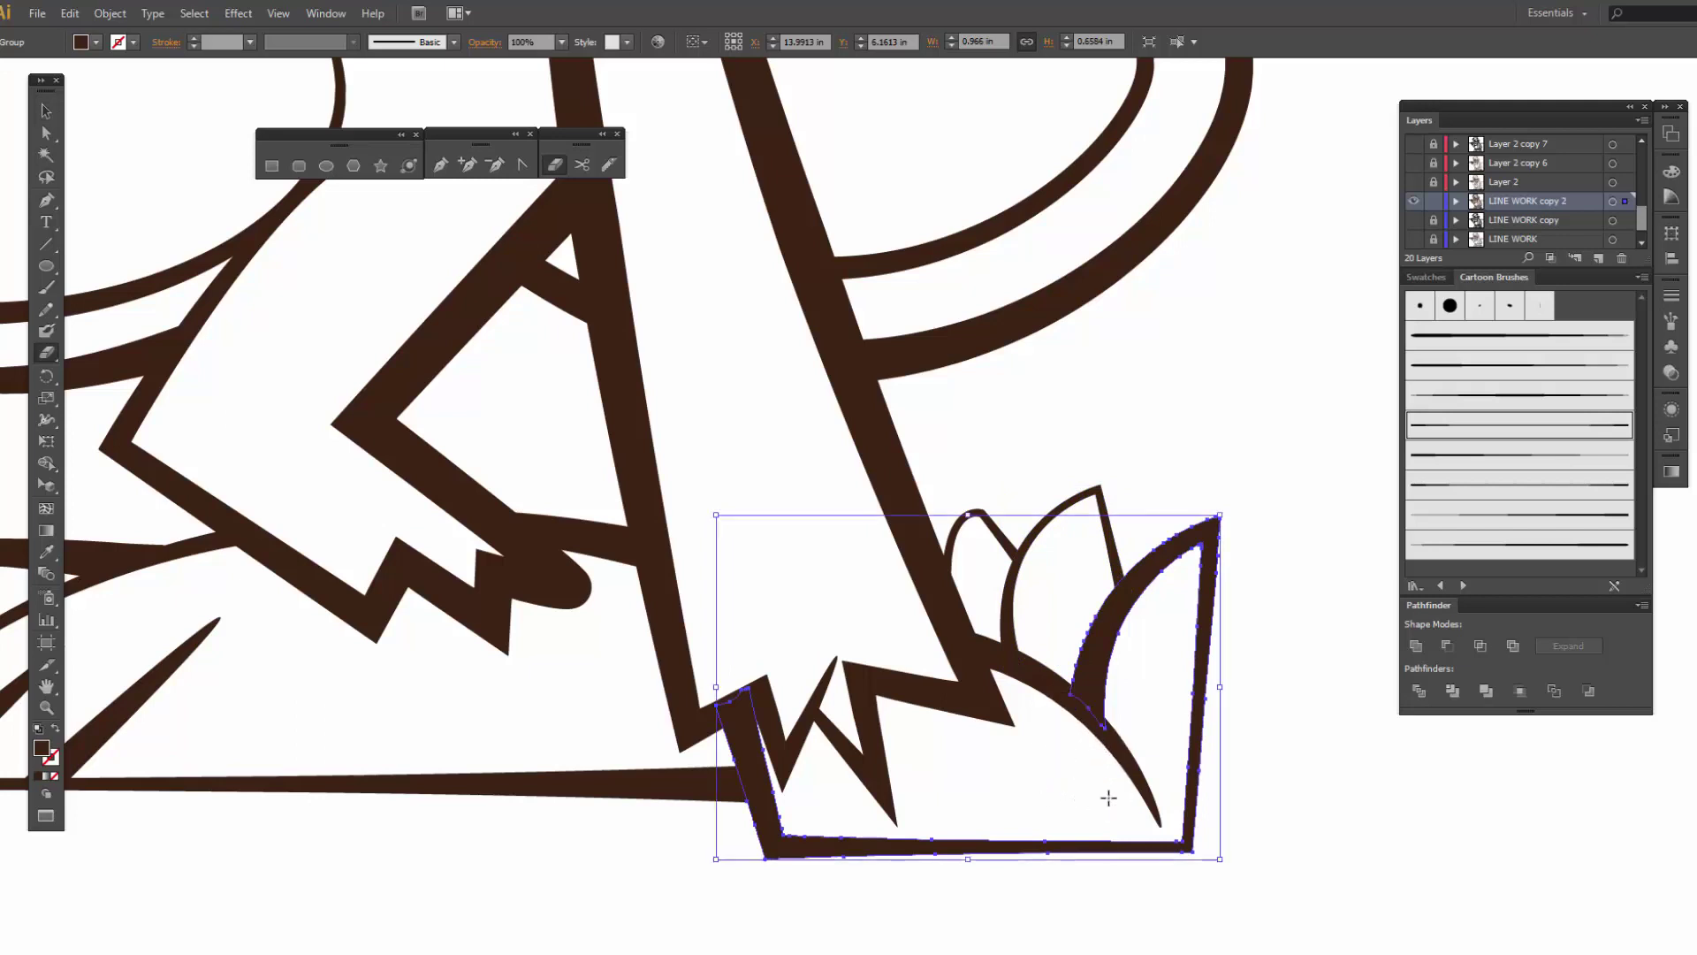
- Deselect the hand and examine the complete monkey line work for leftover overlapping ends
key("ctrl+minus")
key("ctrl+minus")
key("ctrl+minus")
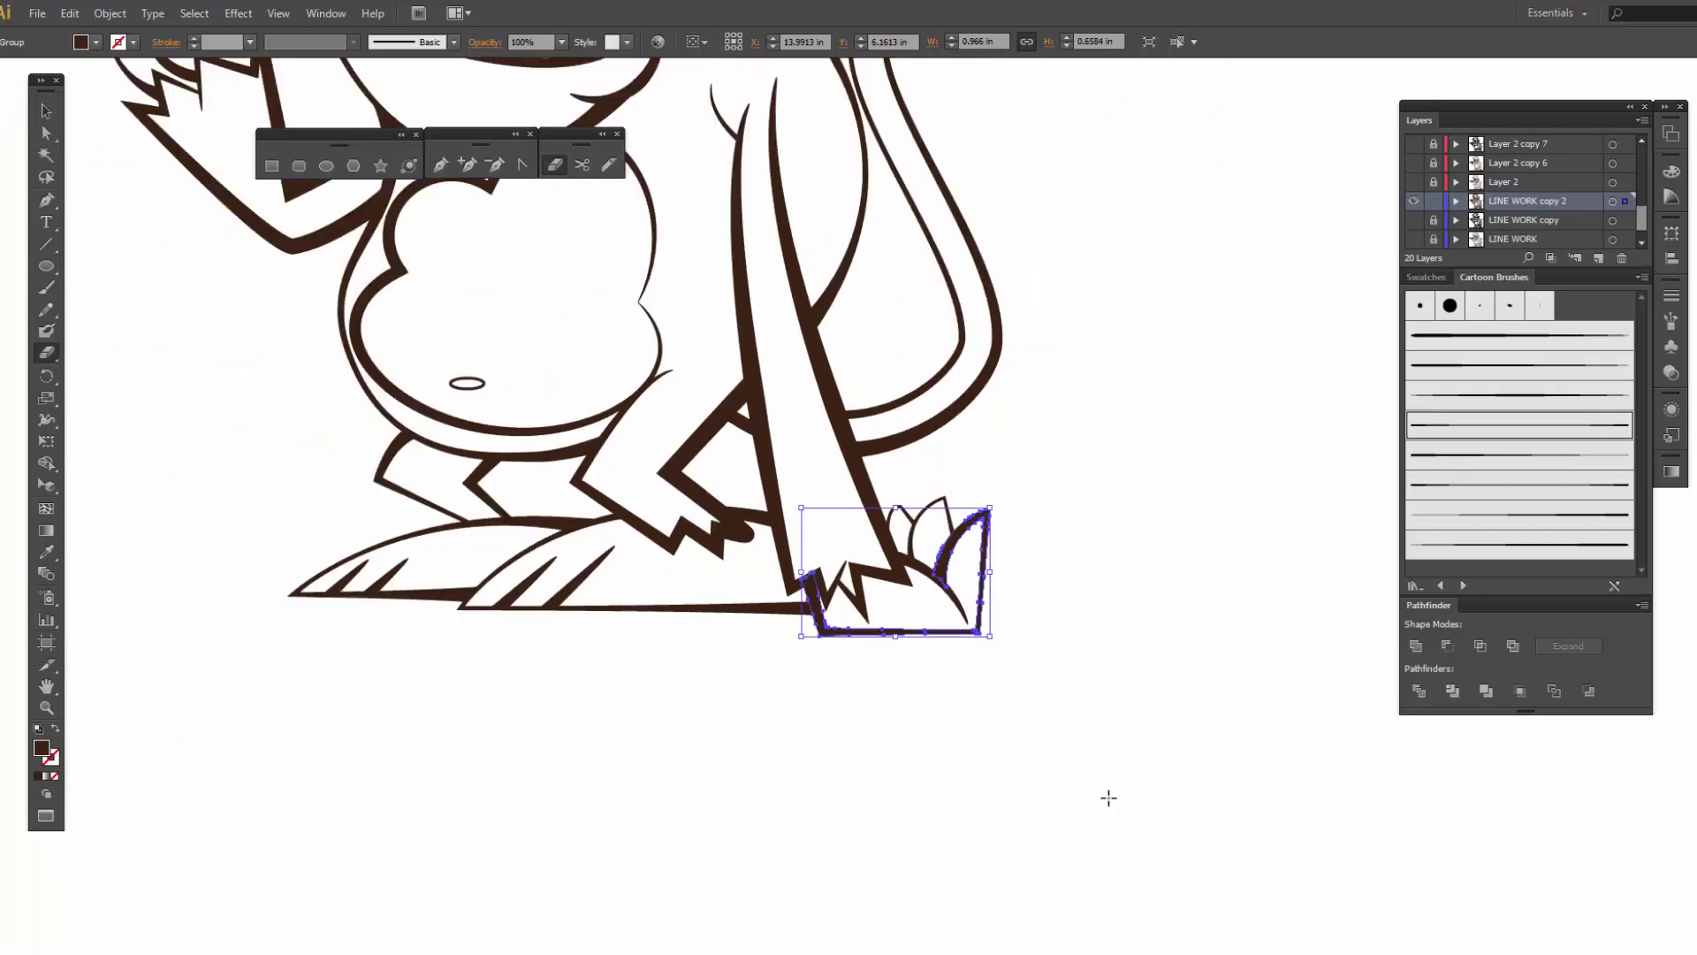
left_click_drag(997, 526, 1068, 741)
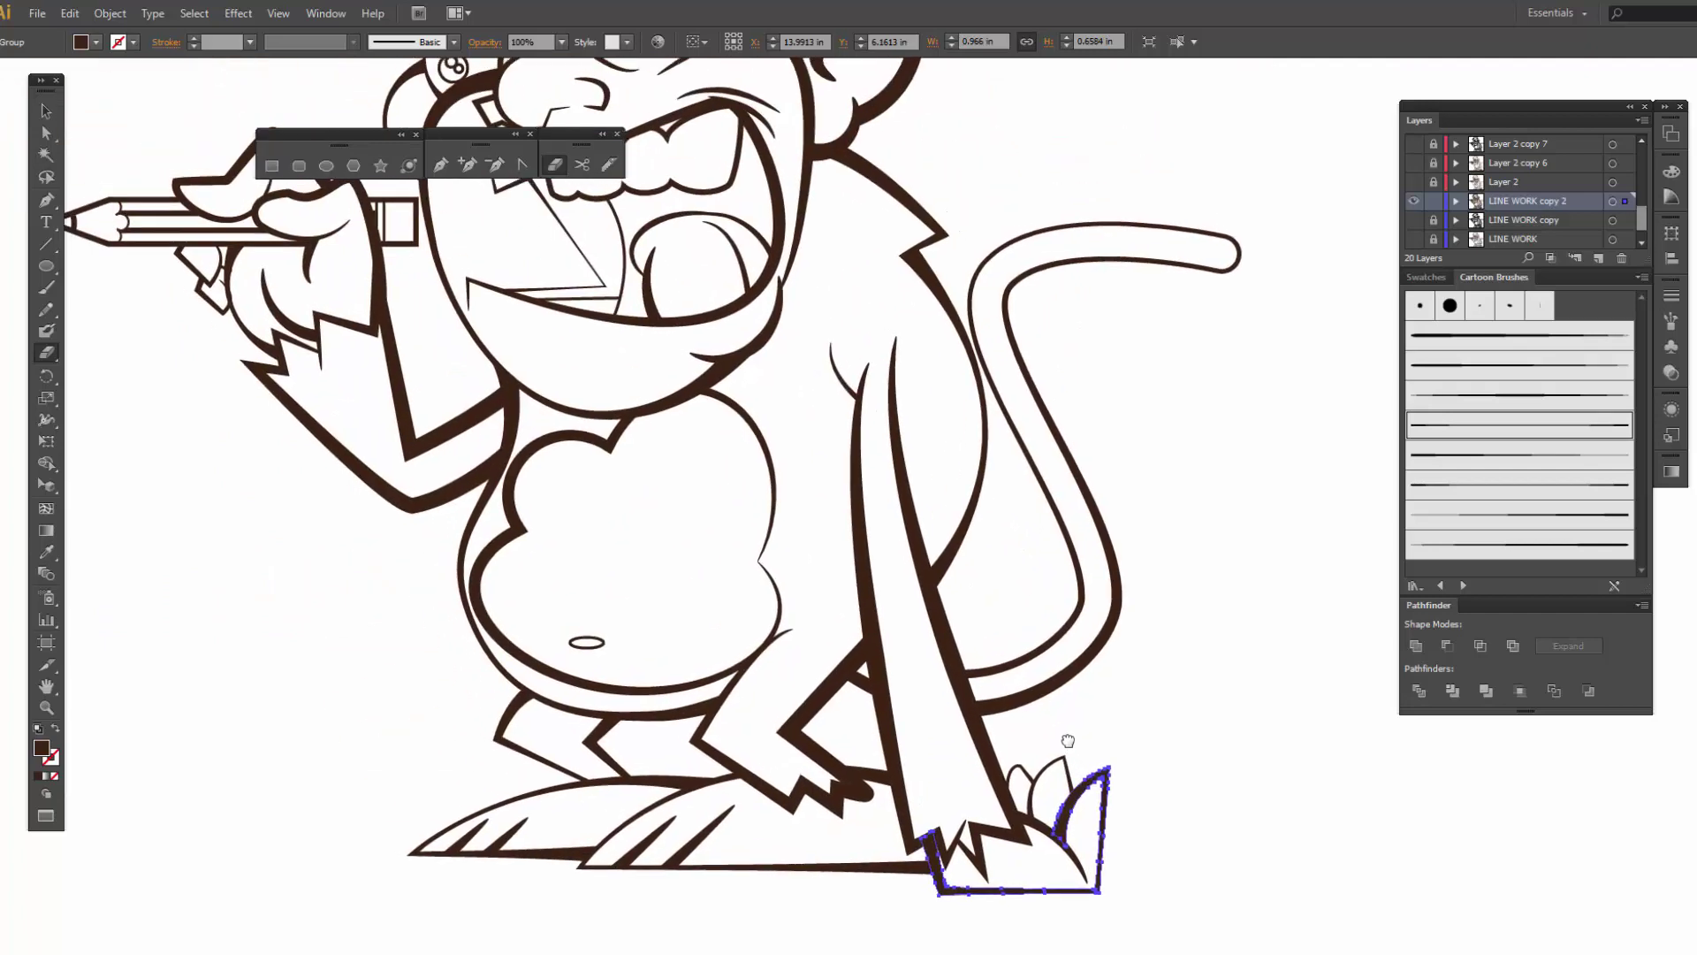
key("ctrl+minus")
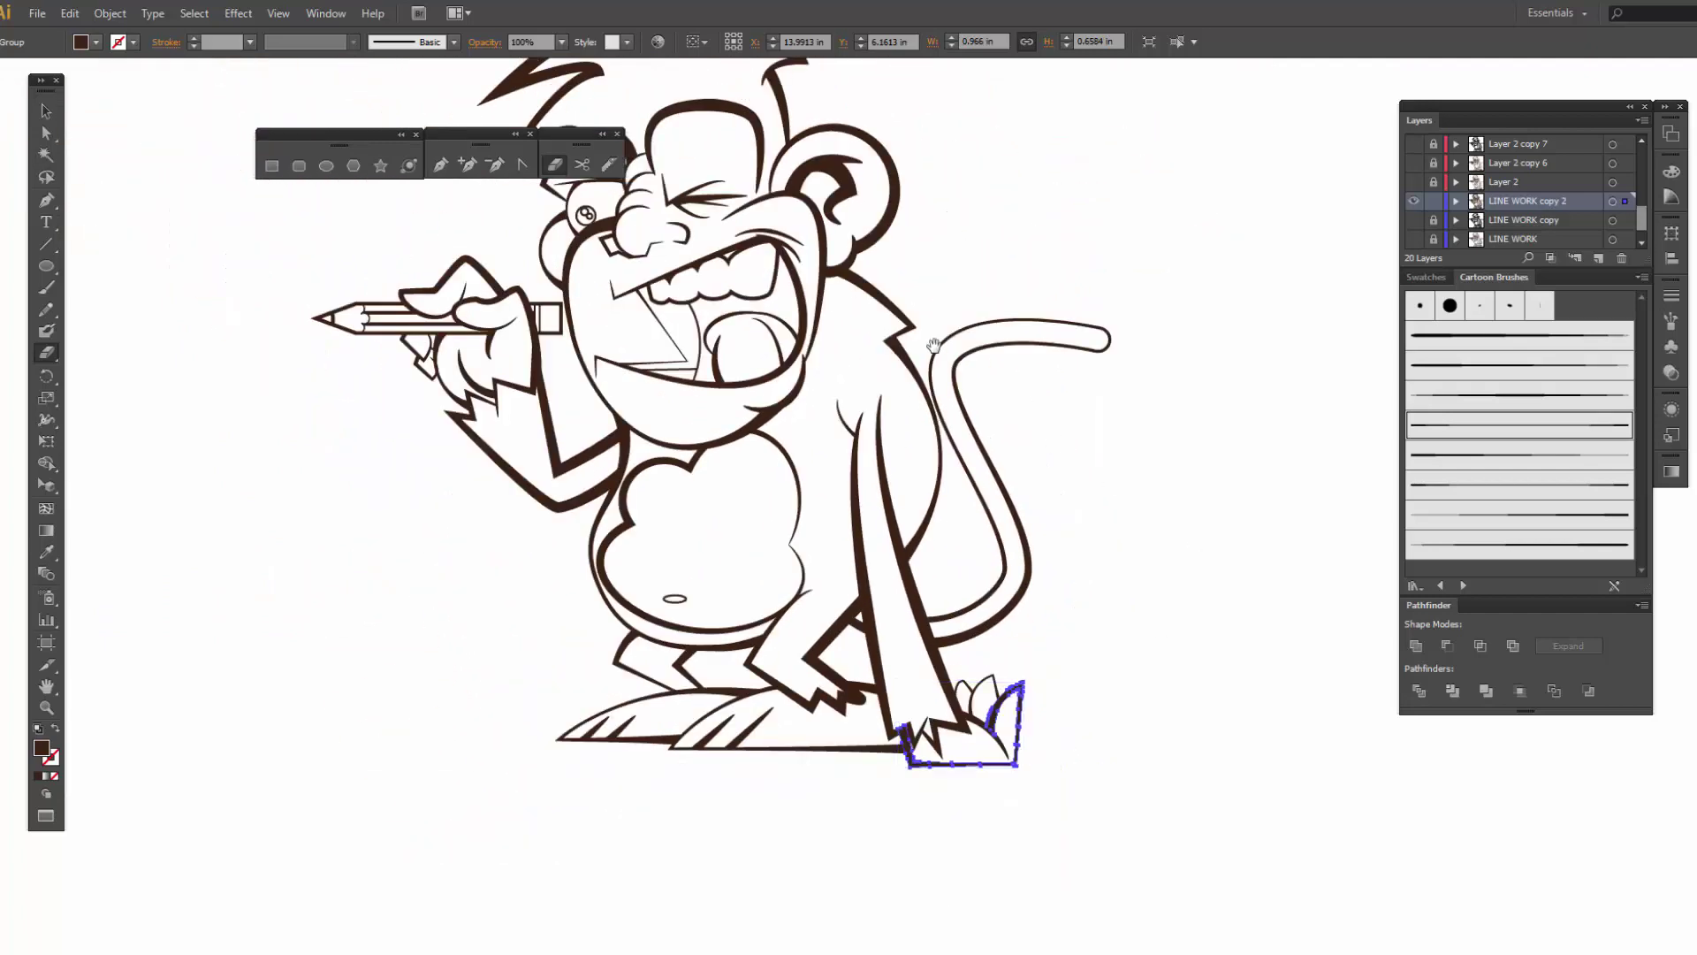
left_click_drag(881, 318, 988, 443)
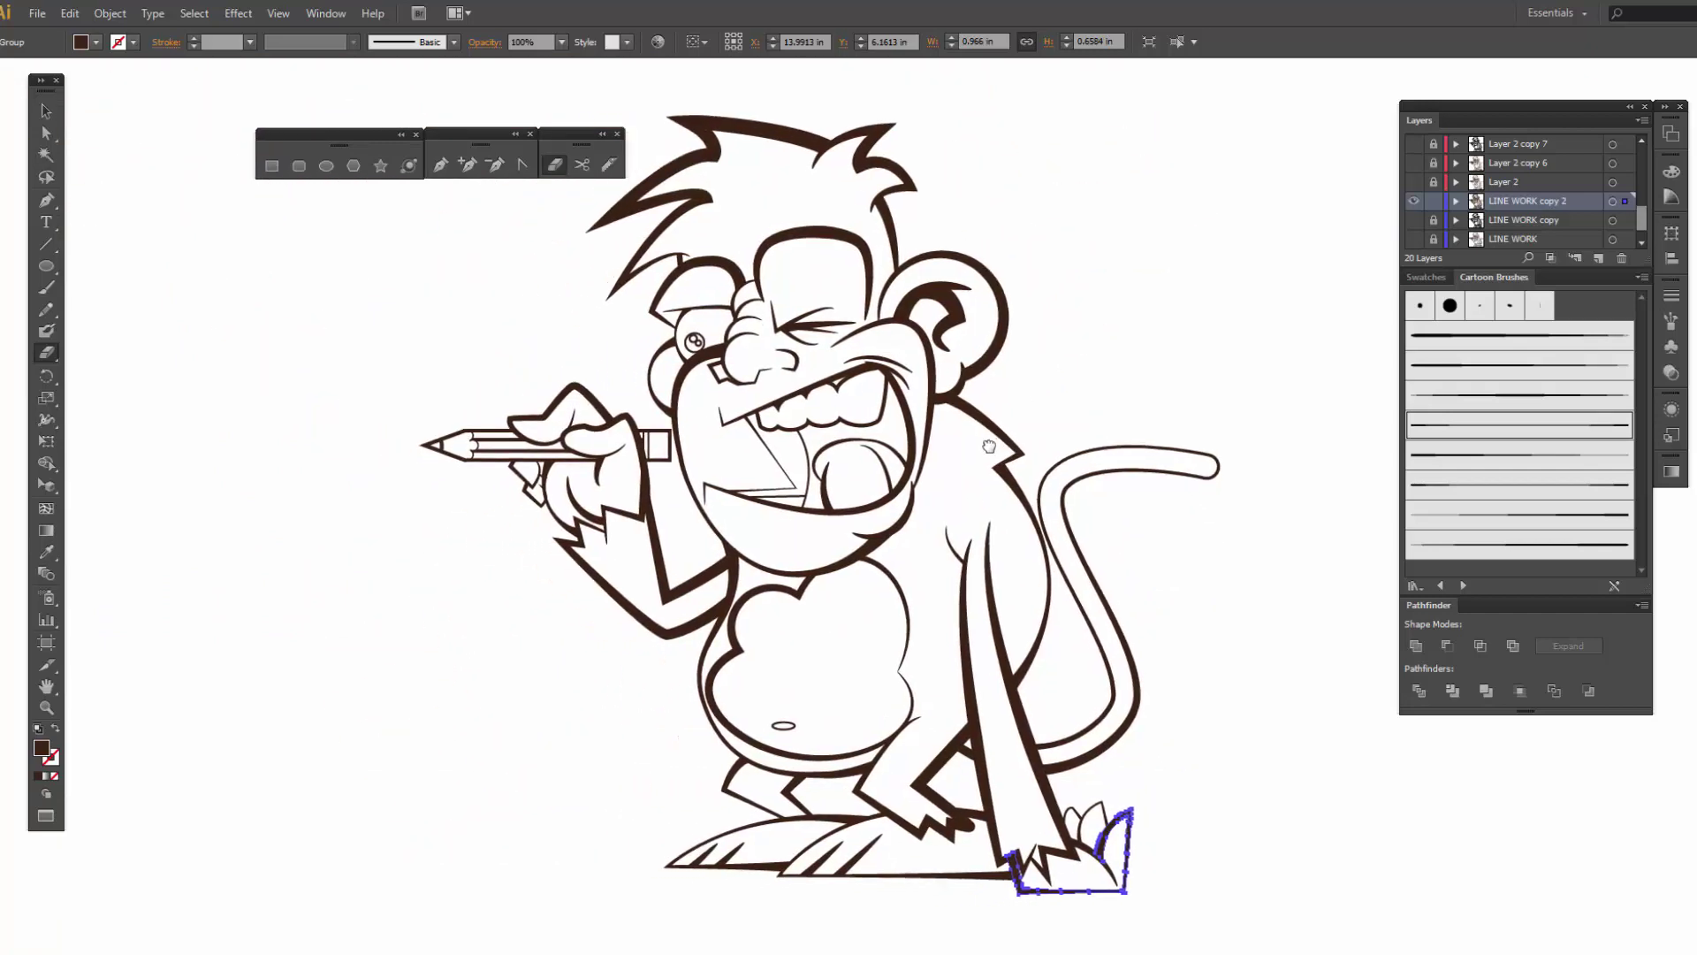
key("v")
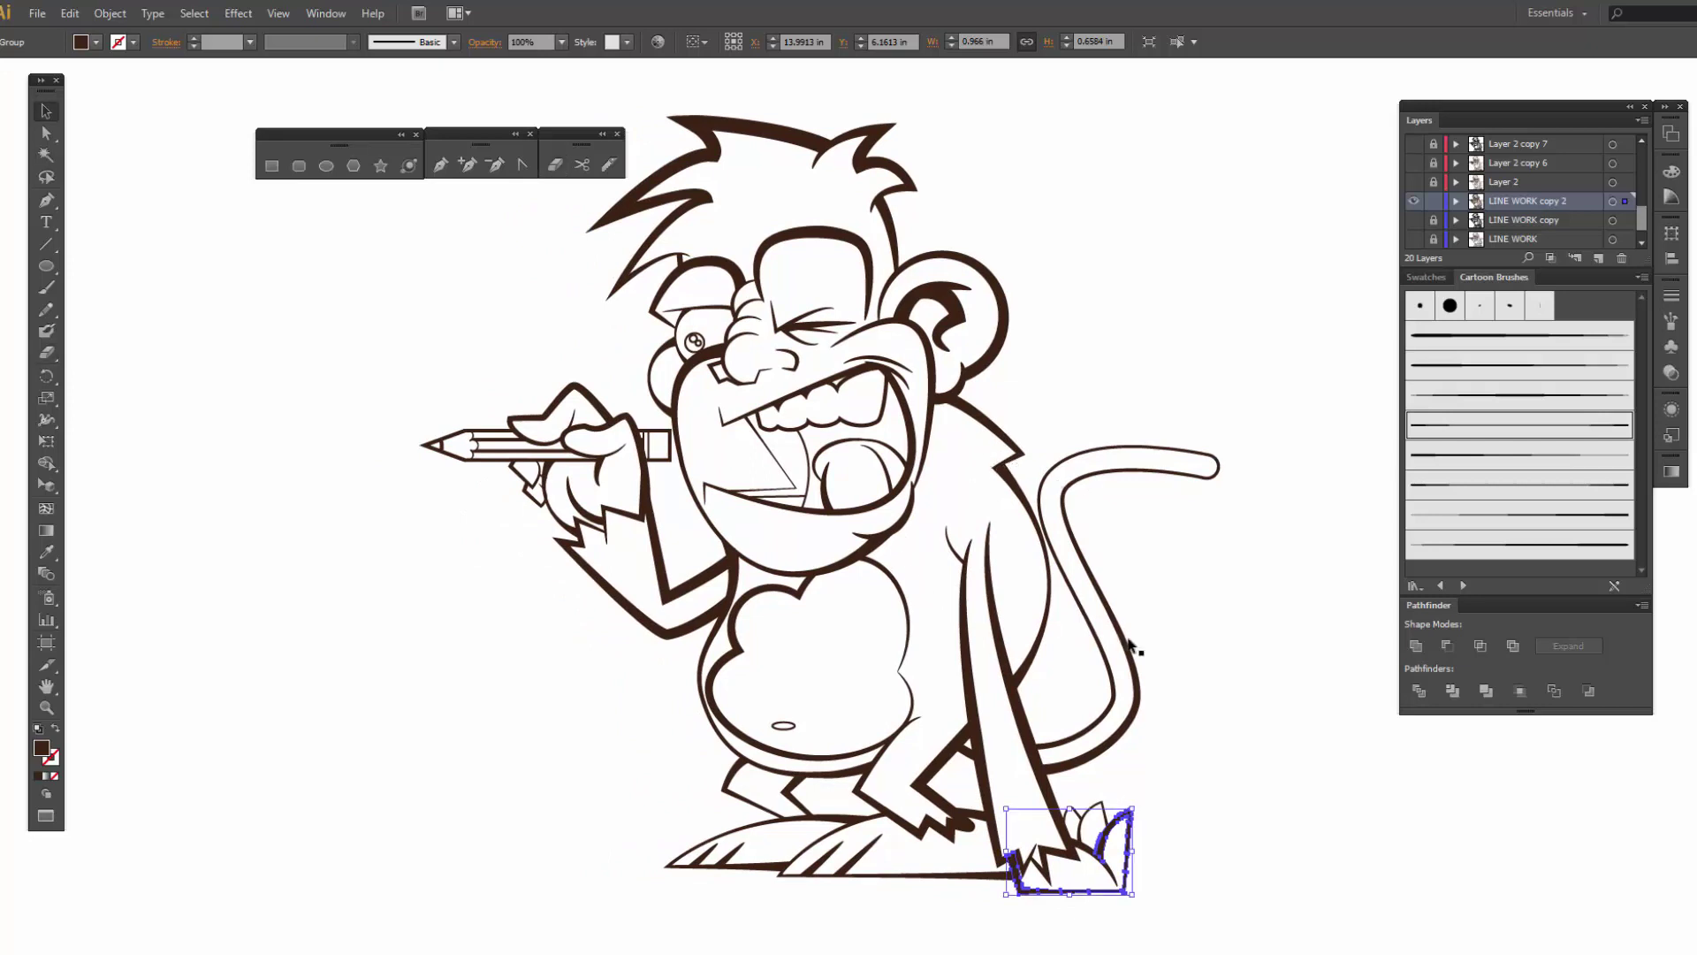
left_click(1202, 668)
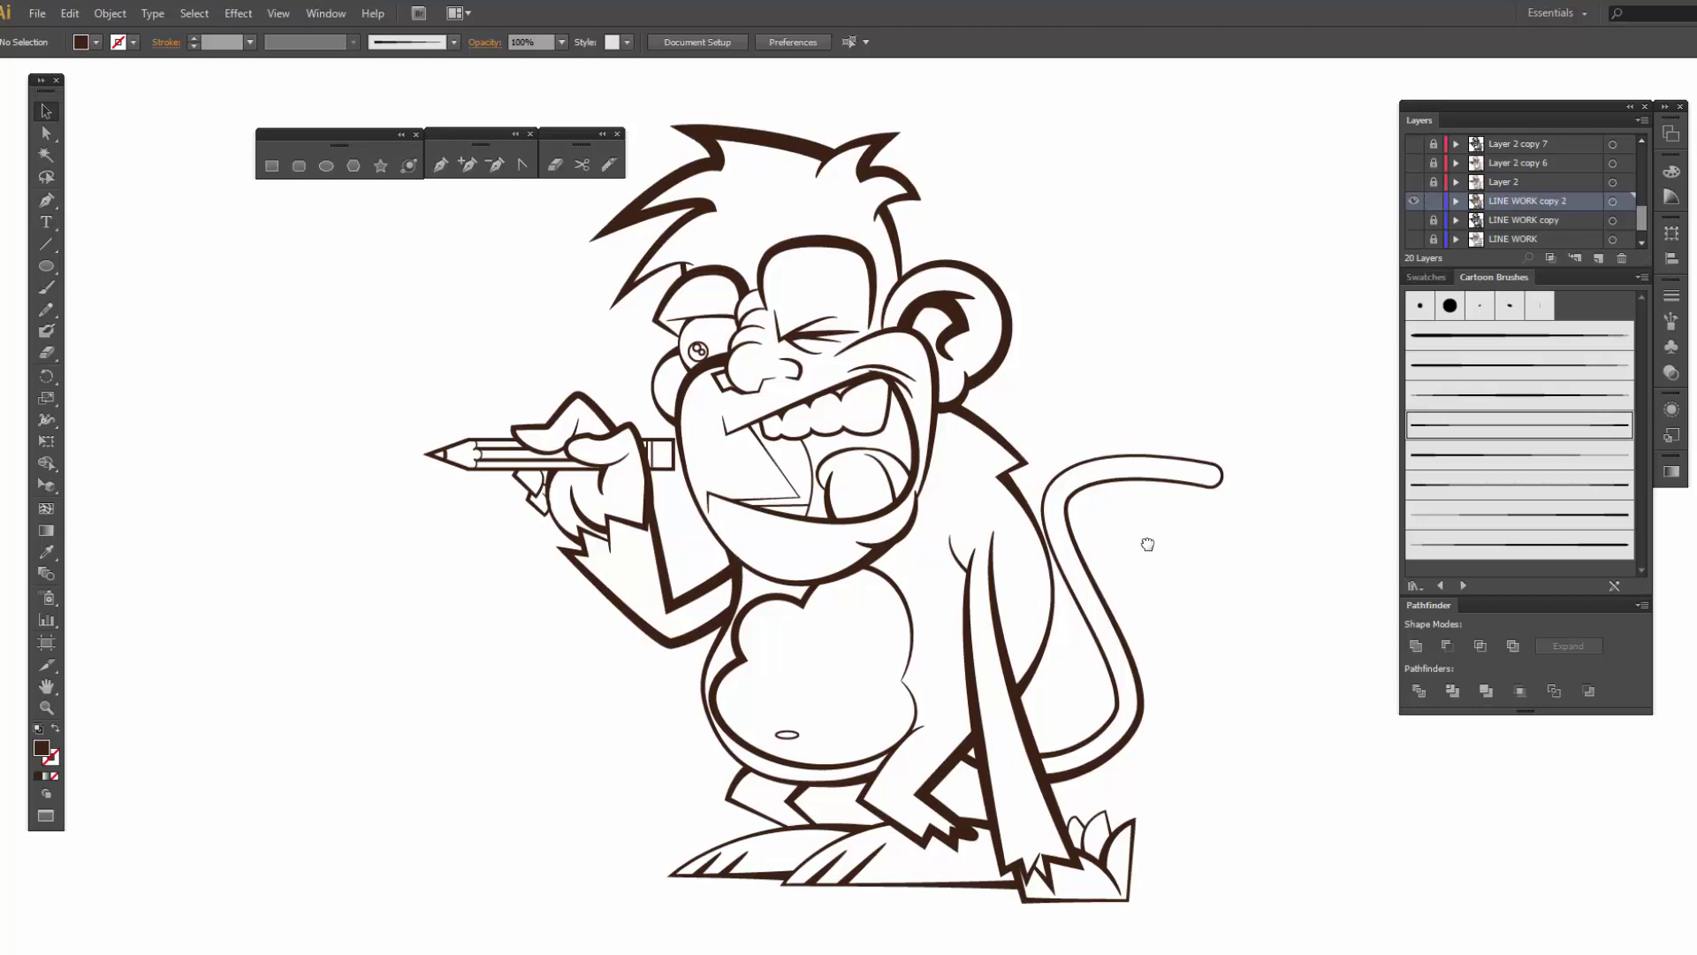
left_click_drag(1144, 542, 1164, 545)
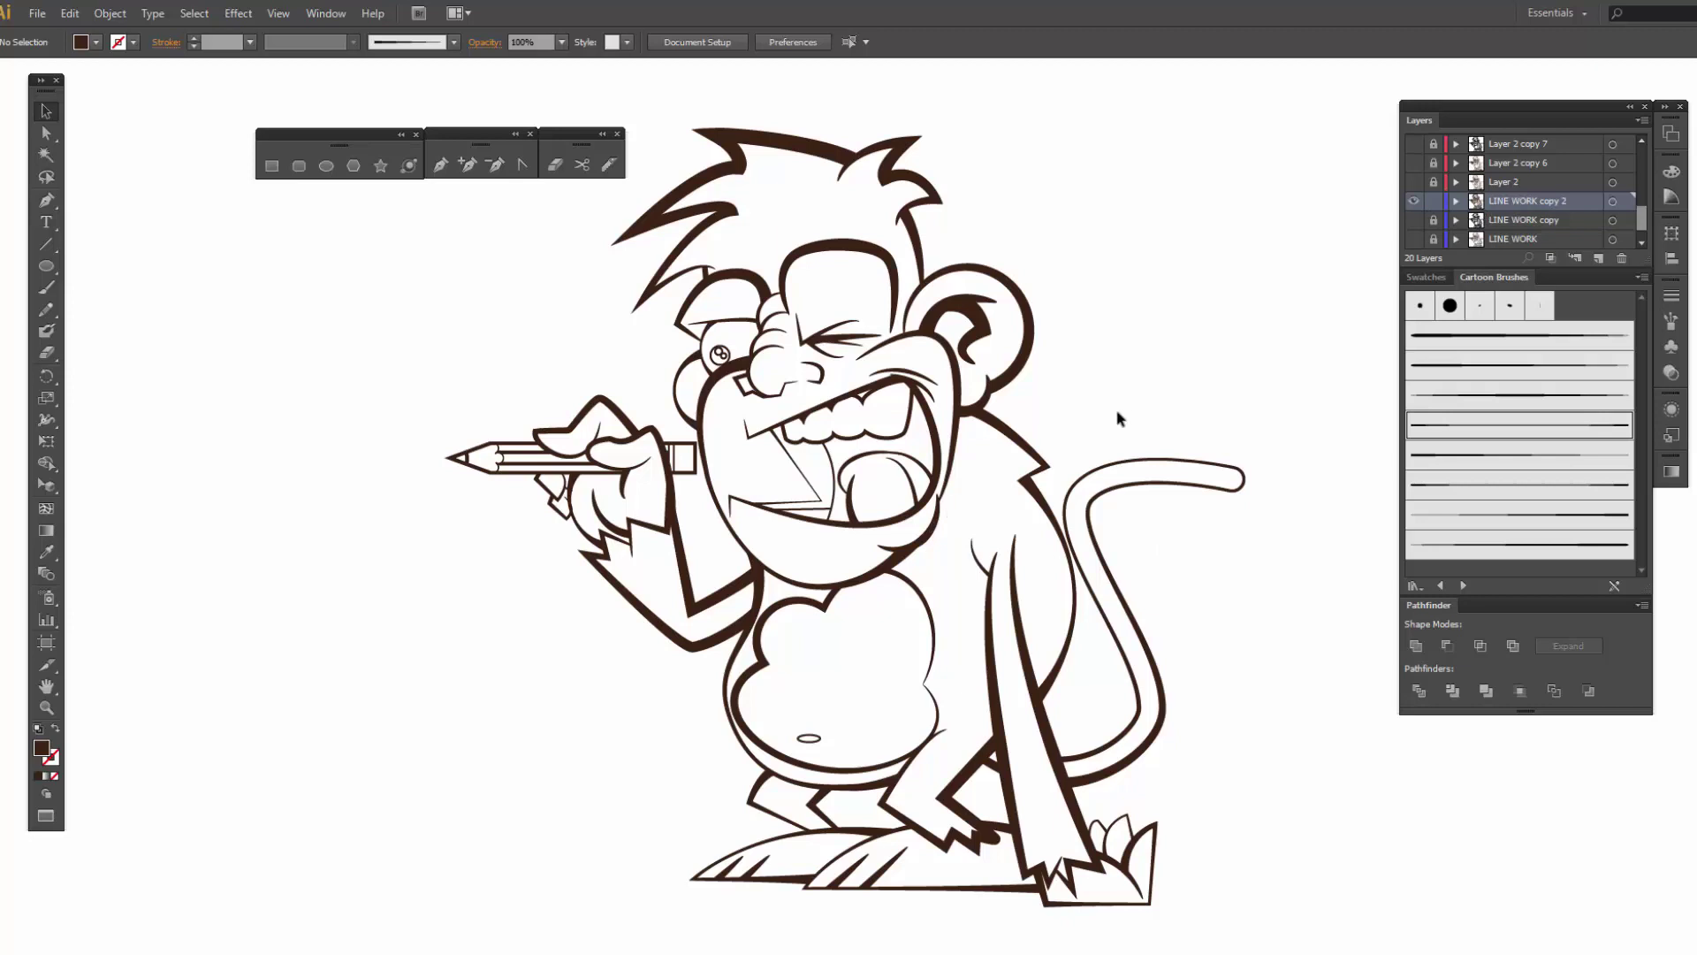
- Unite all the artwork on the LINE WORK copy 2 layer into one merged shape, and deselect it
left_click(1612, 202)
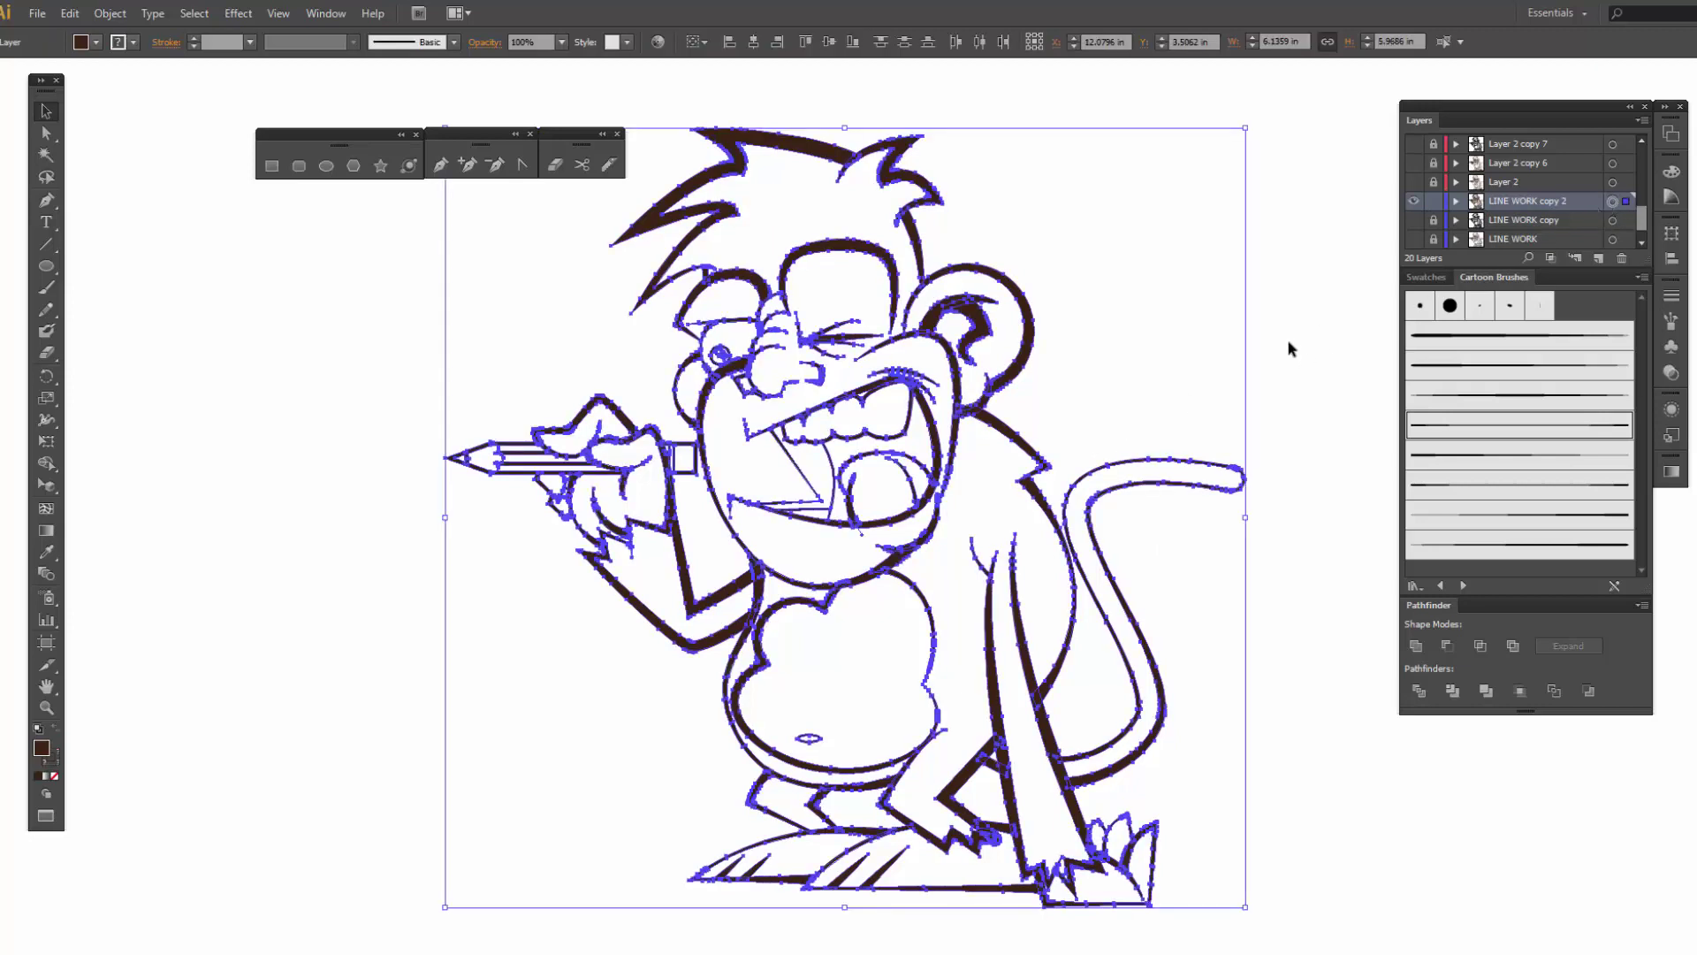
left_click(1415, 646)
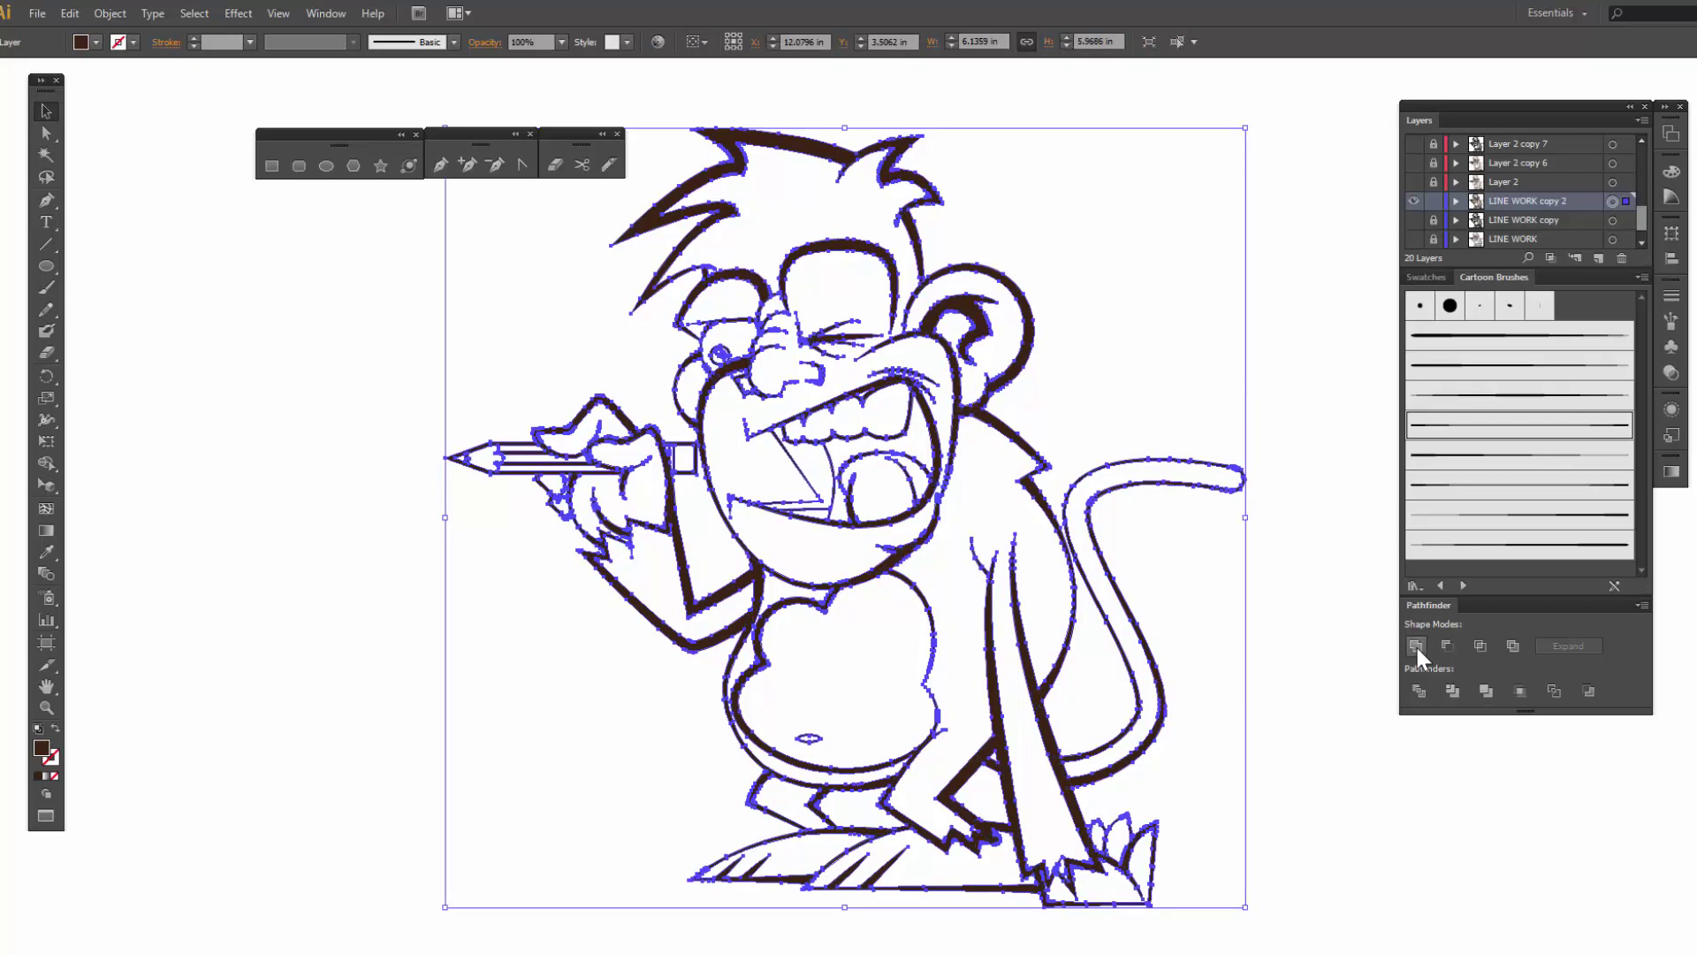
left_click(1264, 463)
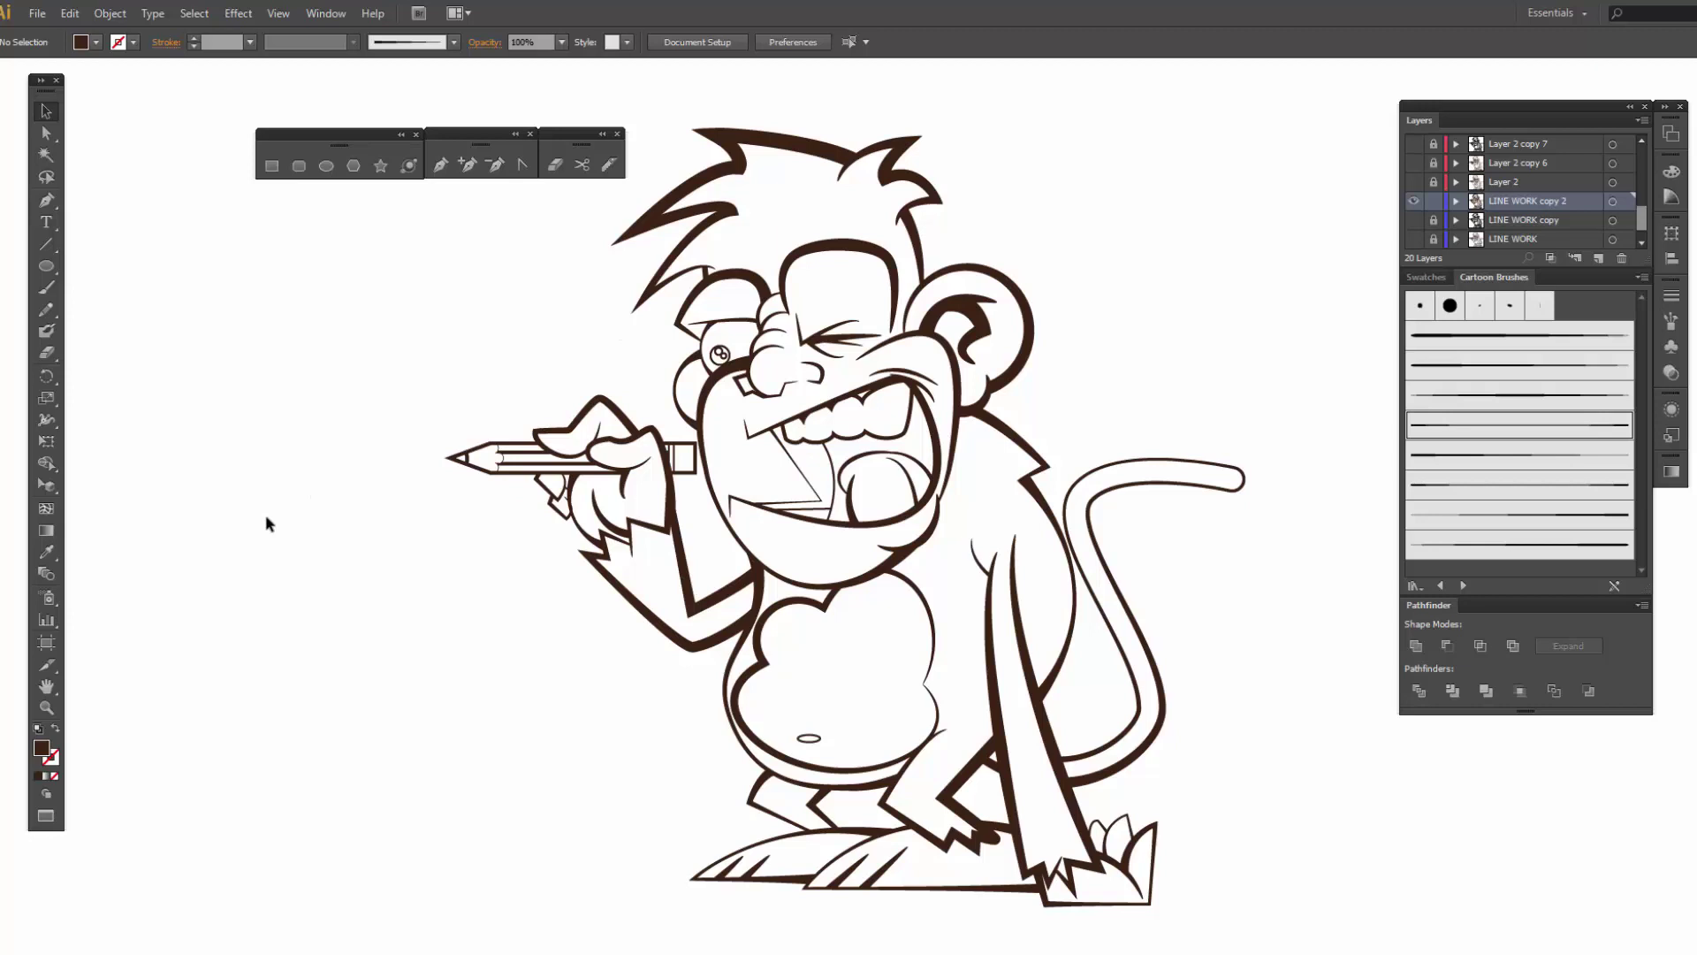
- Convert all the artwork on the LINE WORK copy 2 layer into a Live Paint group
left_click(1614, 201)
left_click(109, 13)
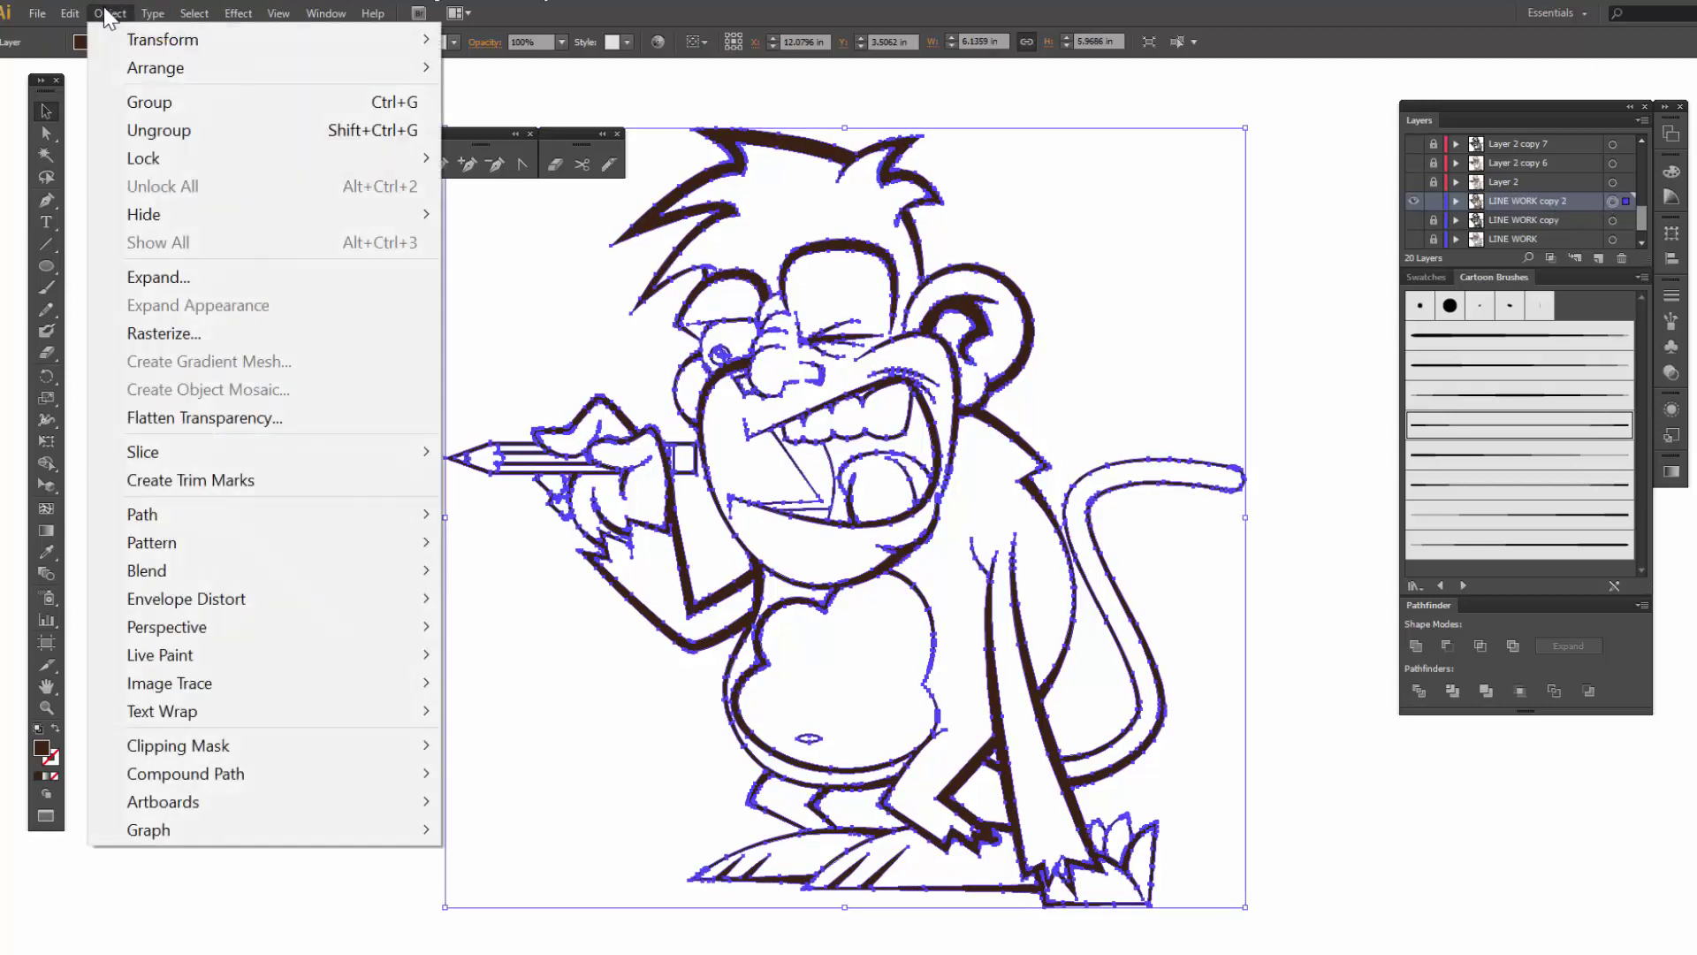
mouse_move(196, 656)
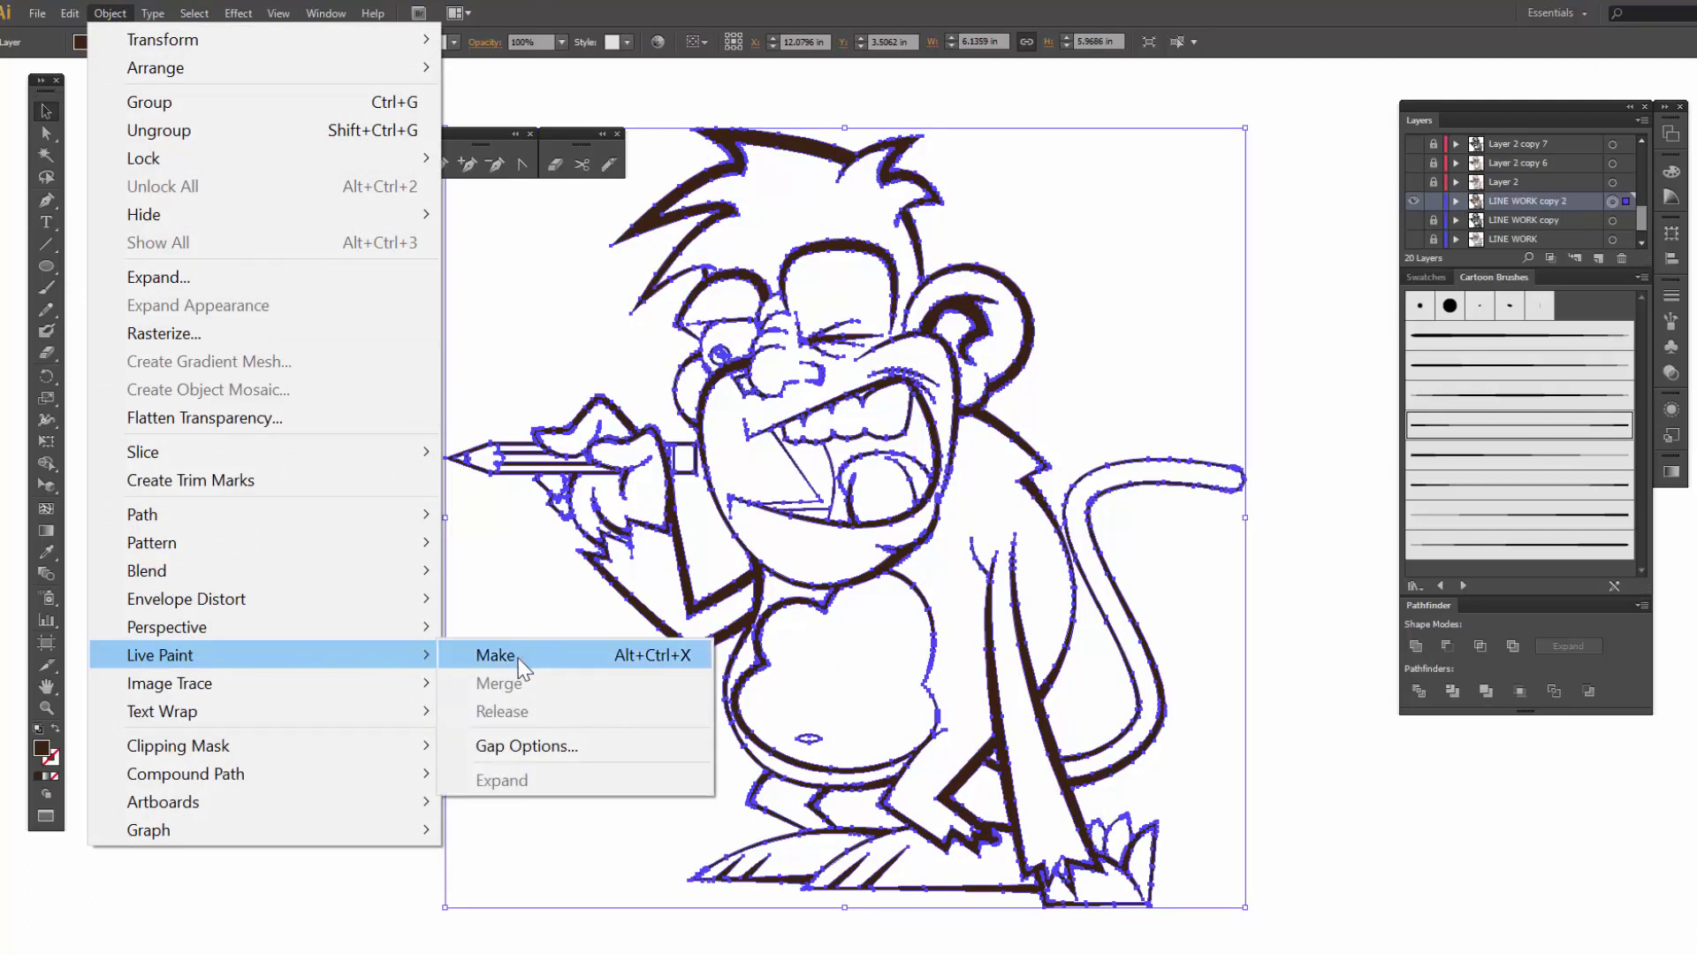
left_click(496, 656)
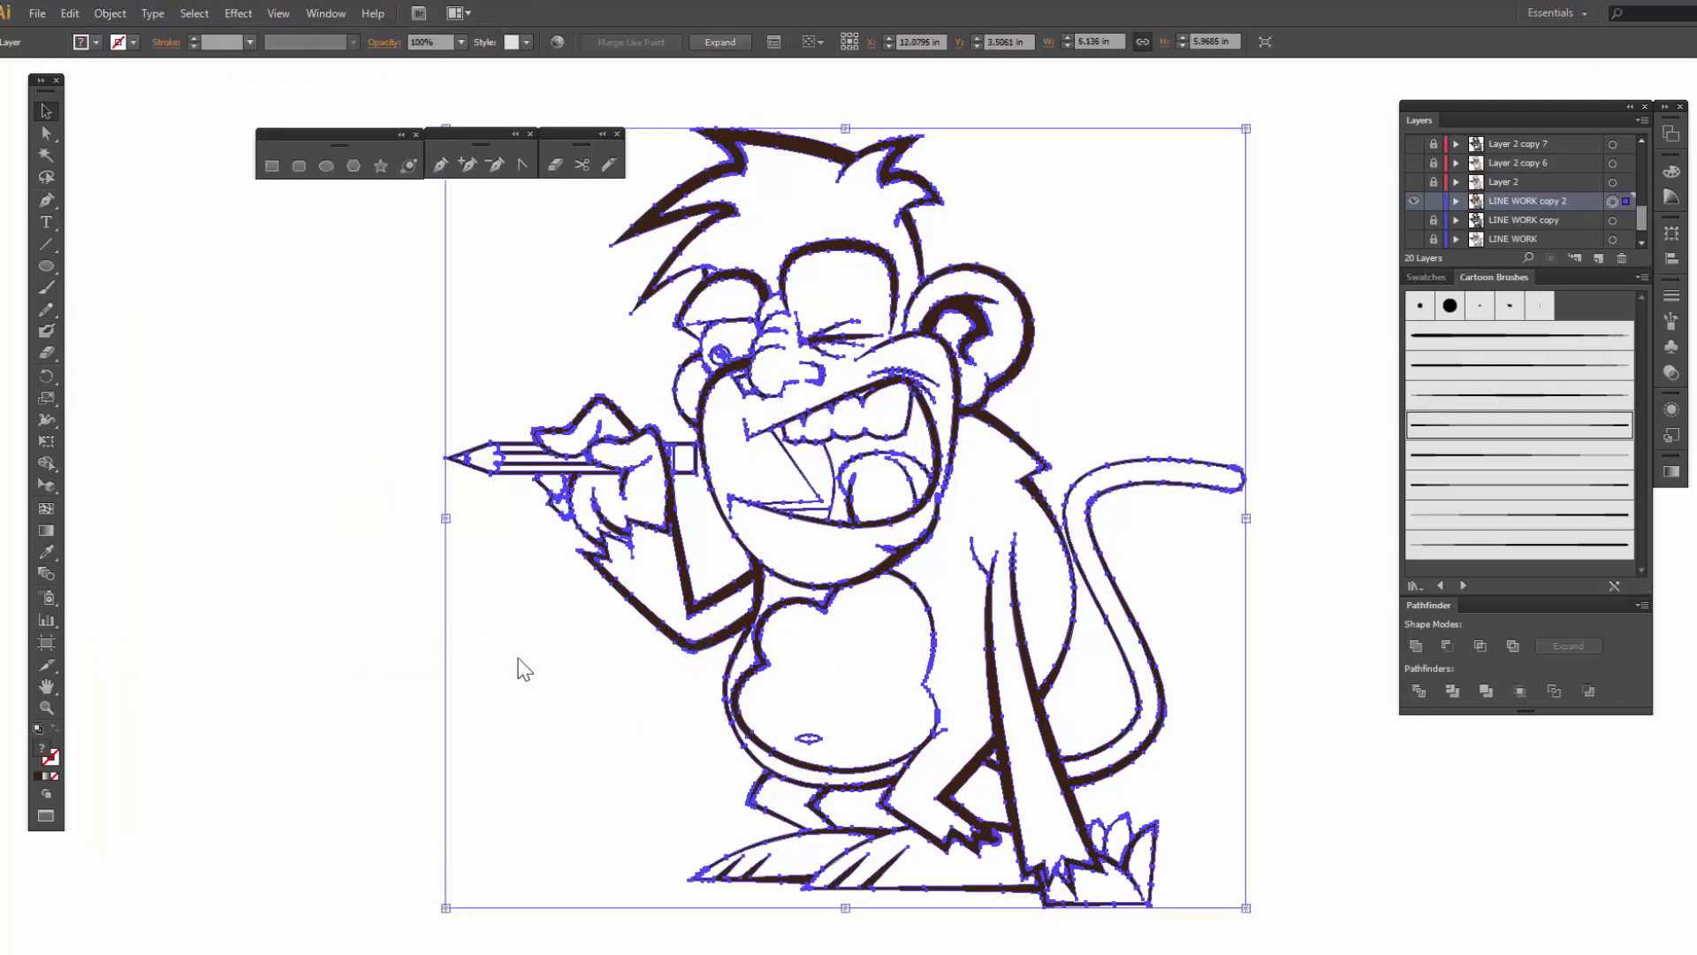